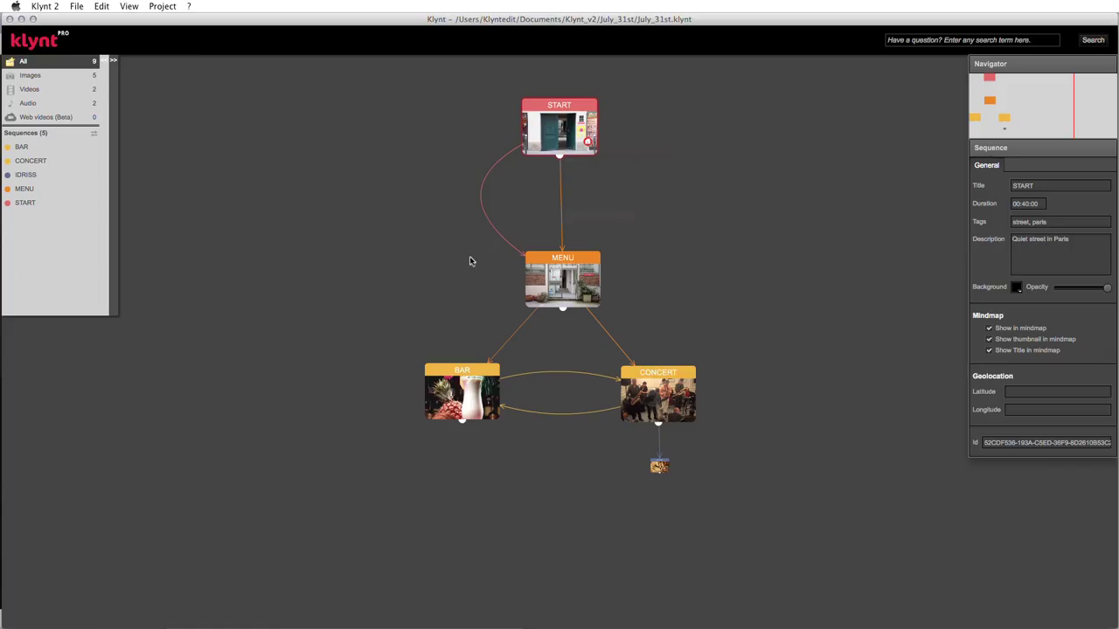
- Nudge the START node, then open the BAR sequence in the sequence editor
drag(585, 141, 586, 138)
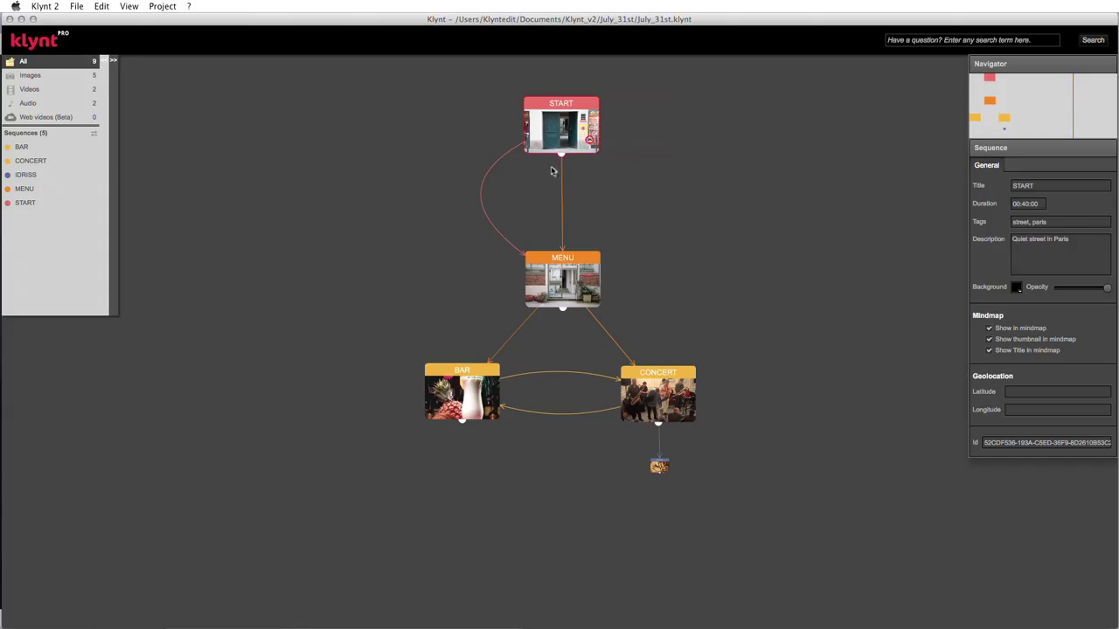
click(472, 393)
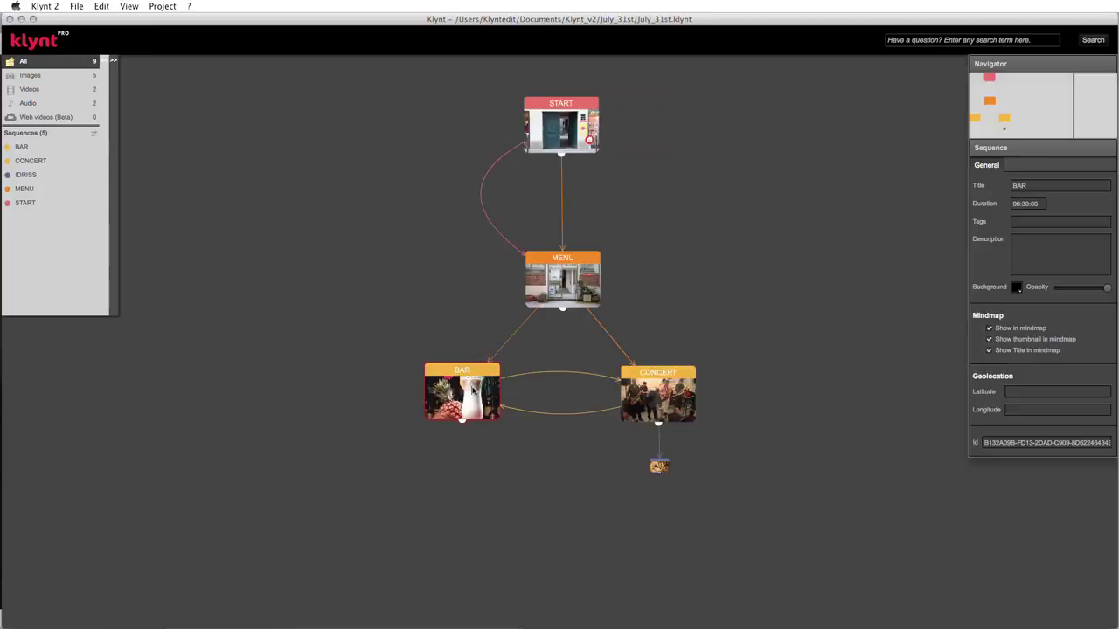
double_click(472, 393)
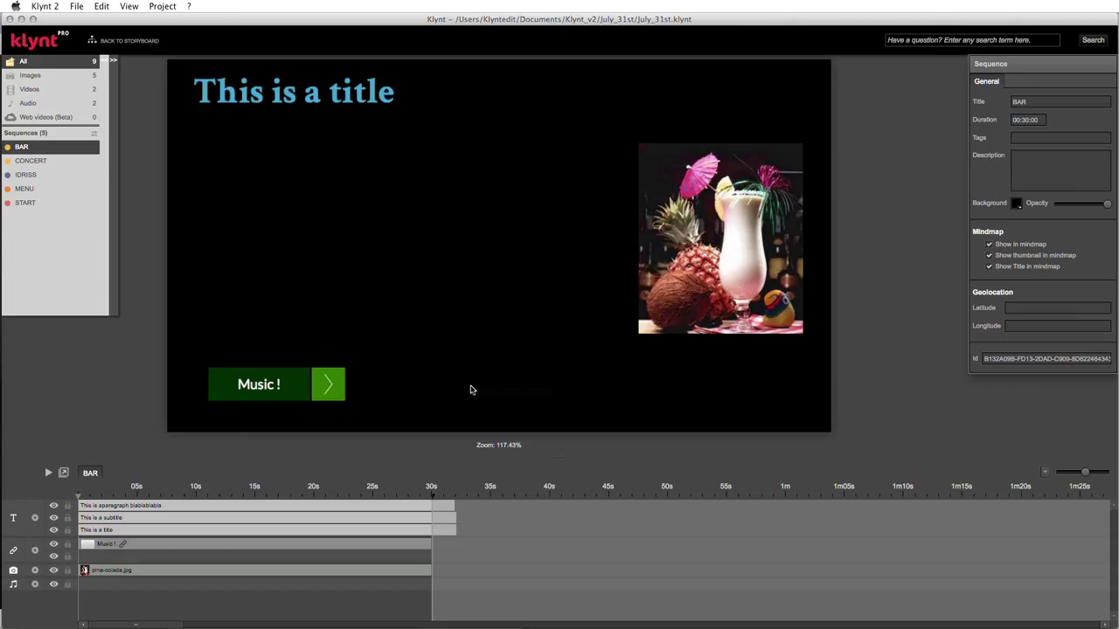
- Put the pina colada image top-left and start the paragraph, subtitle and title clips near 3.8 s
click(88, 498)
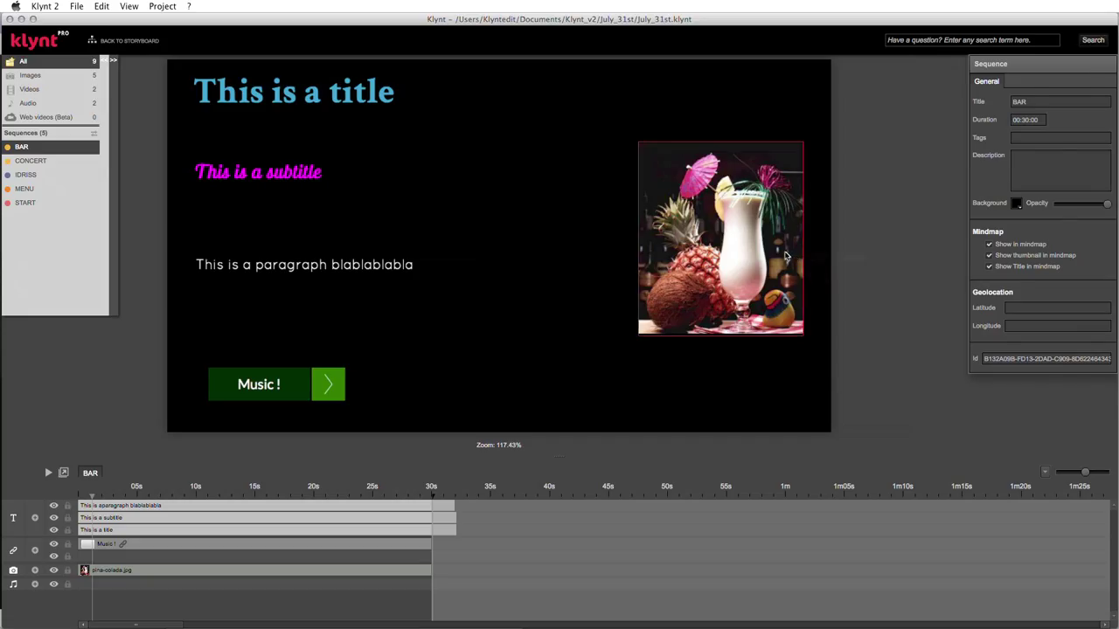
drag(785, 256, 303, 179)
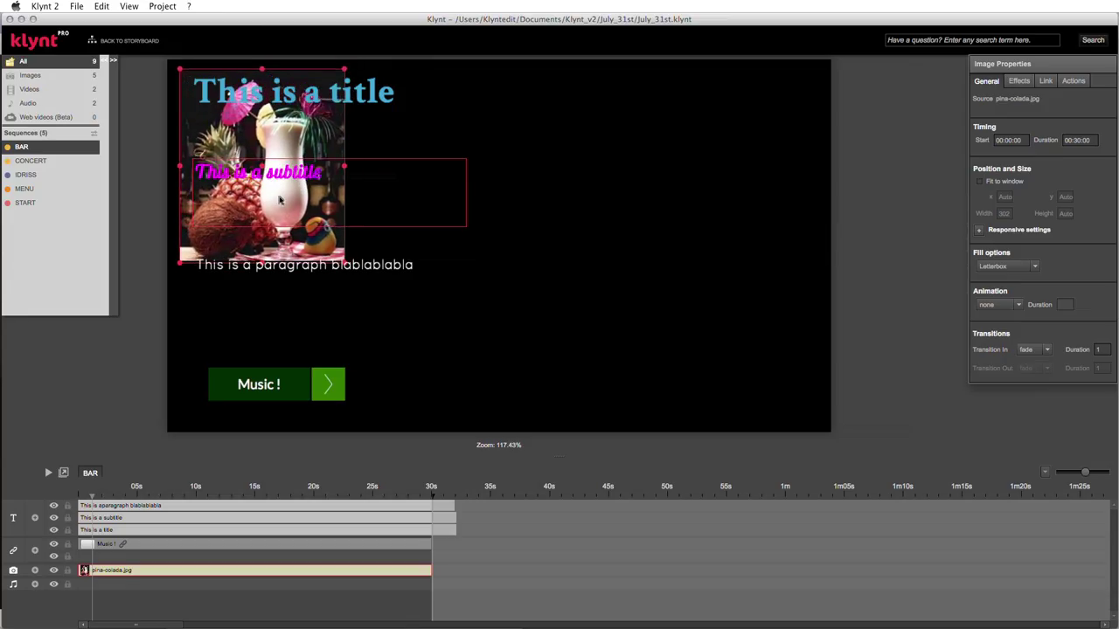
click(81, 507)
drag(81, 507, 122, 507)
click(98, 517)
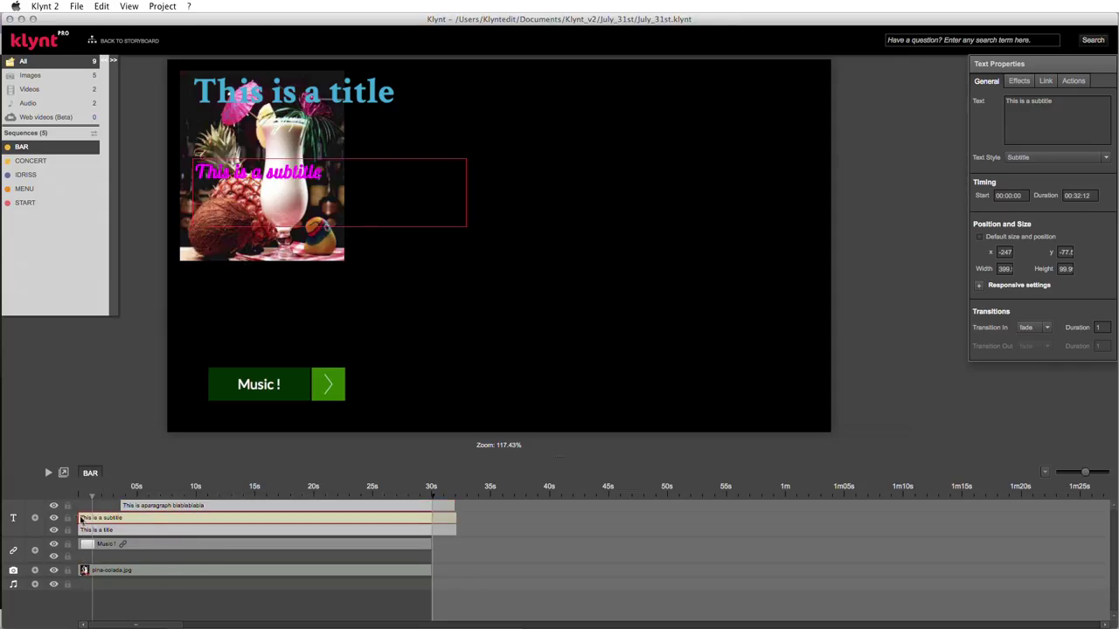
drag(81, 518, 123, 518)
click(95, 530)
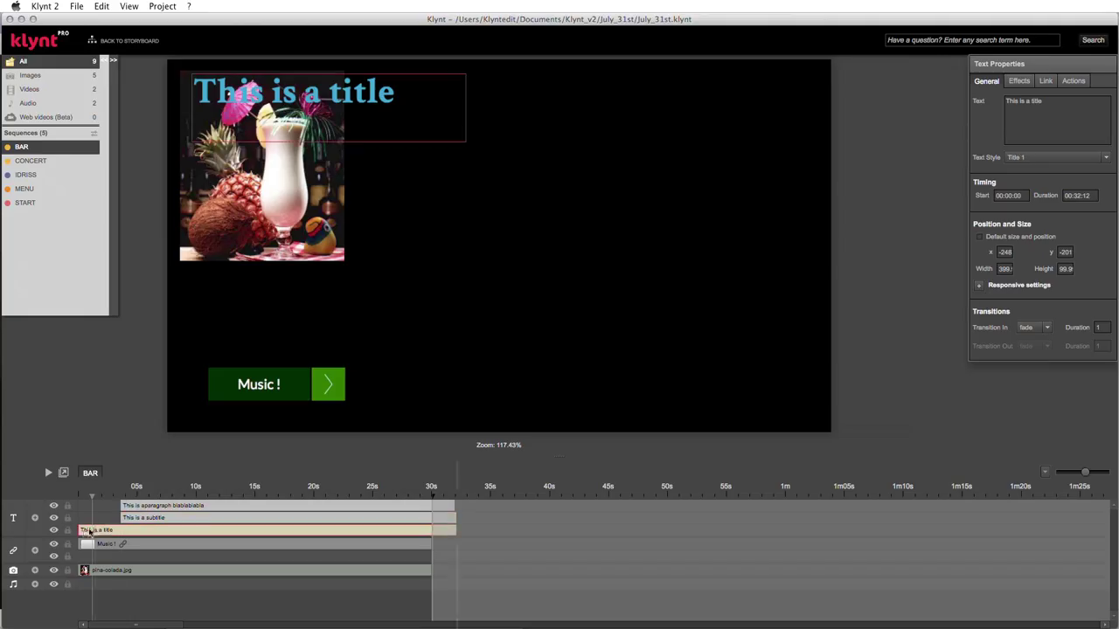
drag(80, 533, 123, 534)
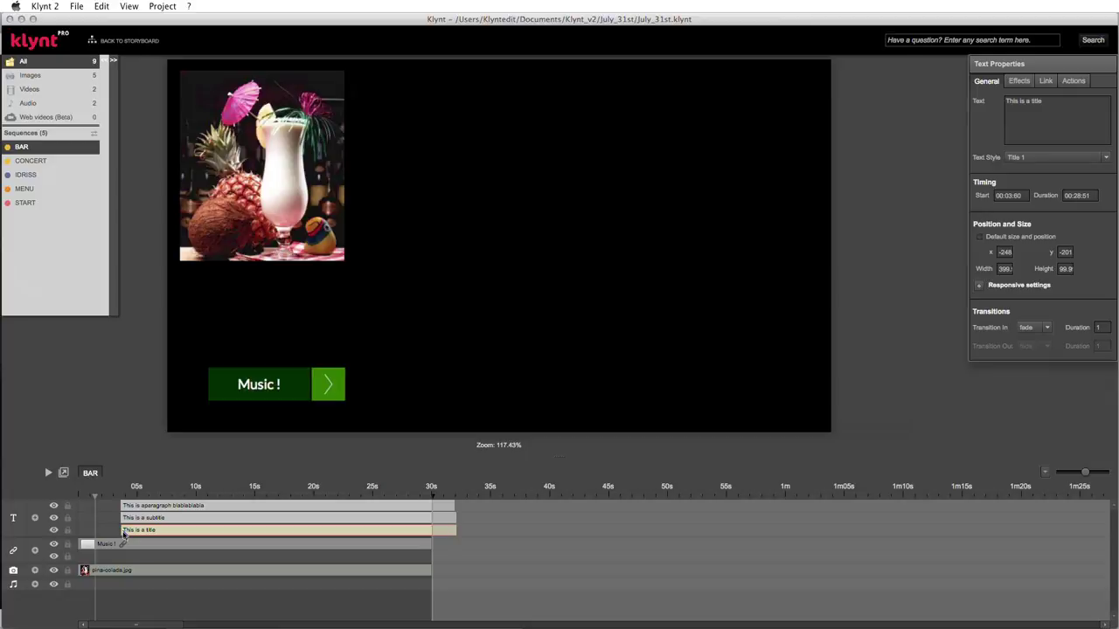
click(233, 160)
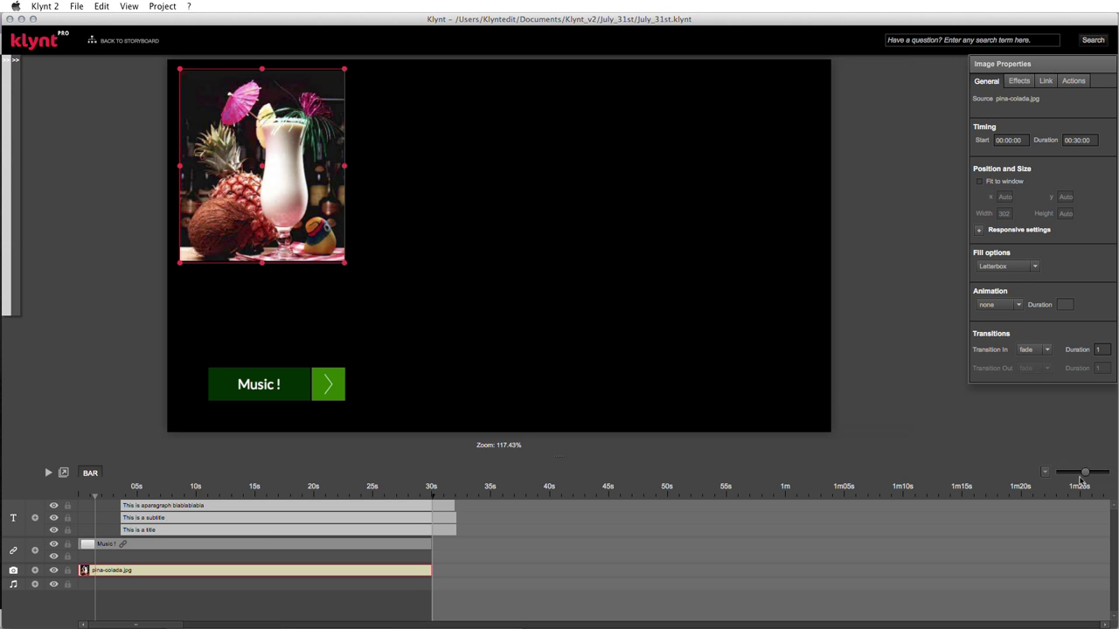
- Zoom the timeline so the 30-second BAR sequence spans its width in seconds
drag(1088, 472, 1093, 474)
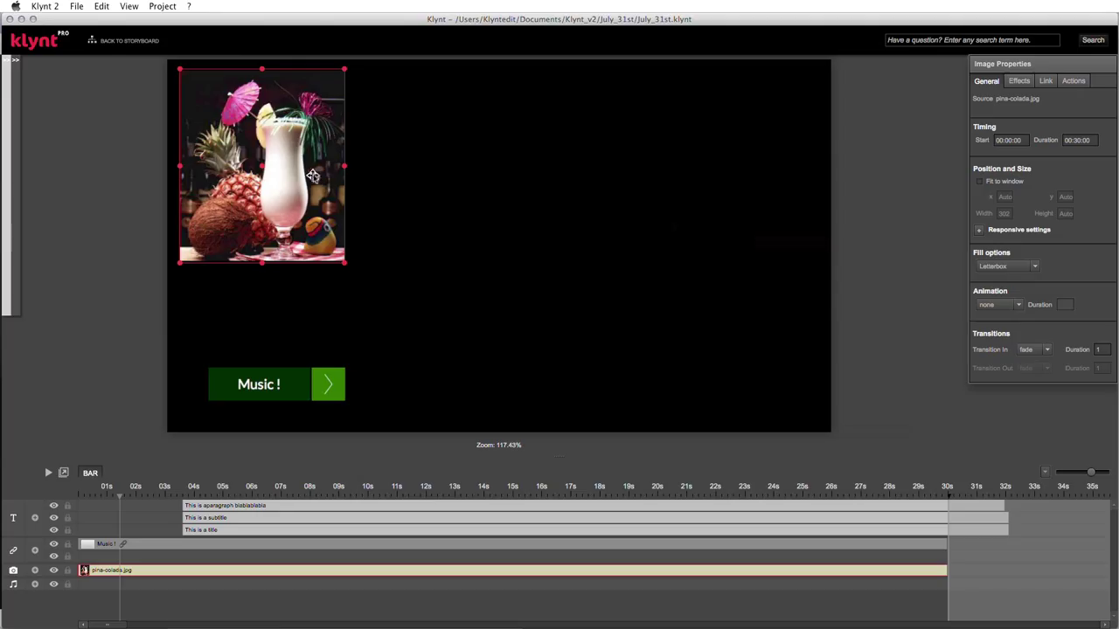
double_click(283, 136)
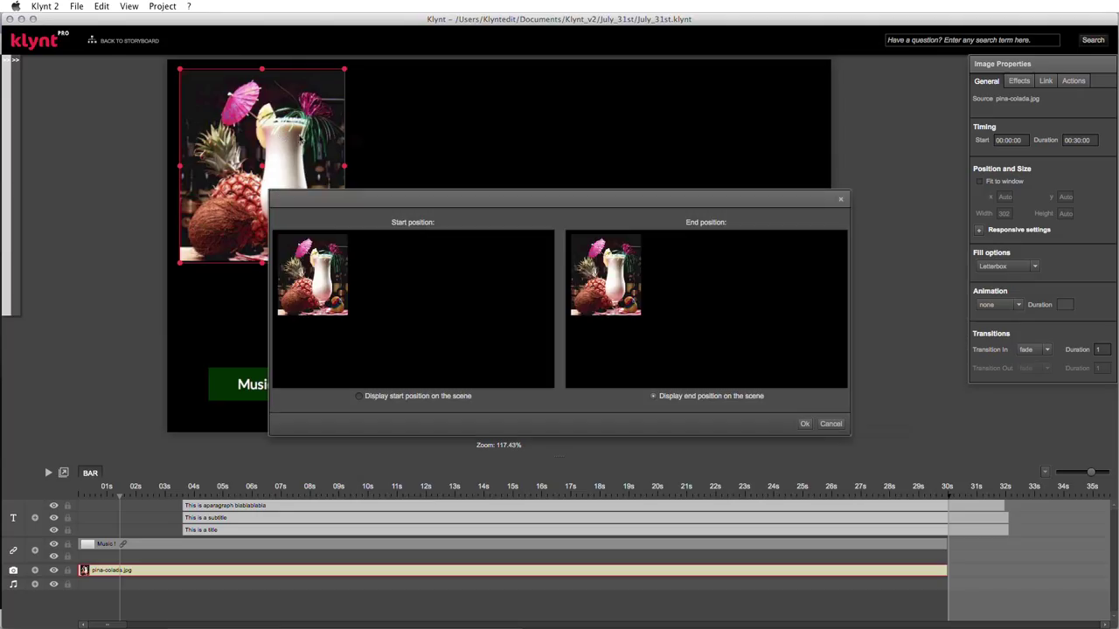
- In the Start/End position dialog, move the image's End position to the bottom-right corner
drag(405, 206, 375, 171)
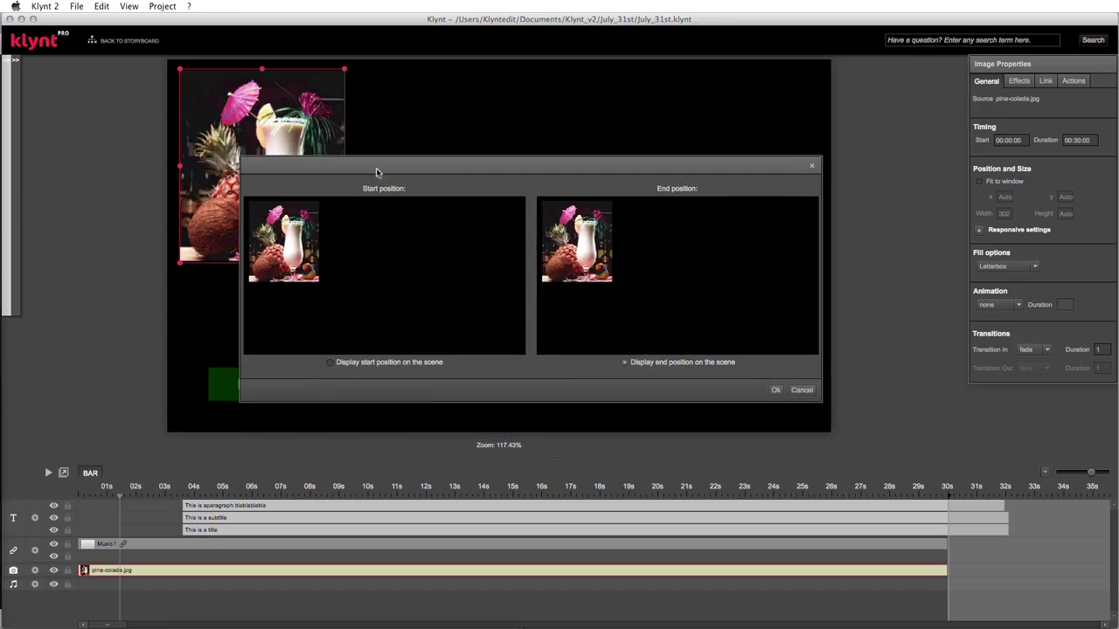
click(297, 217)
click(577, 238)
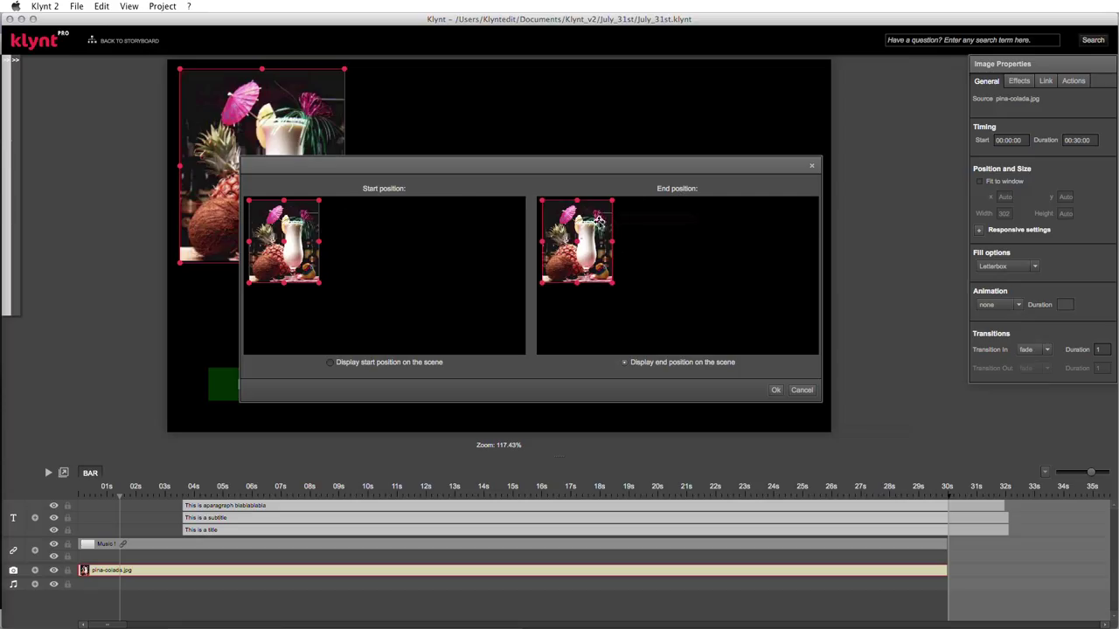
drag(568, 231, 772, 295)
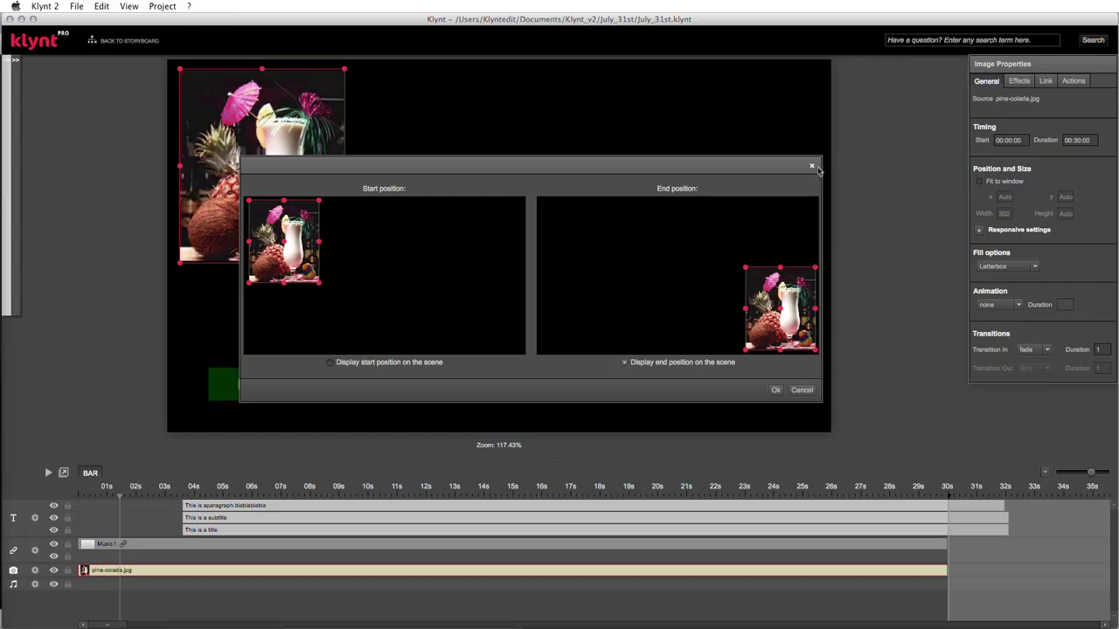
drag(1009, 71, 949, 74)
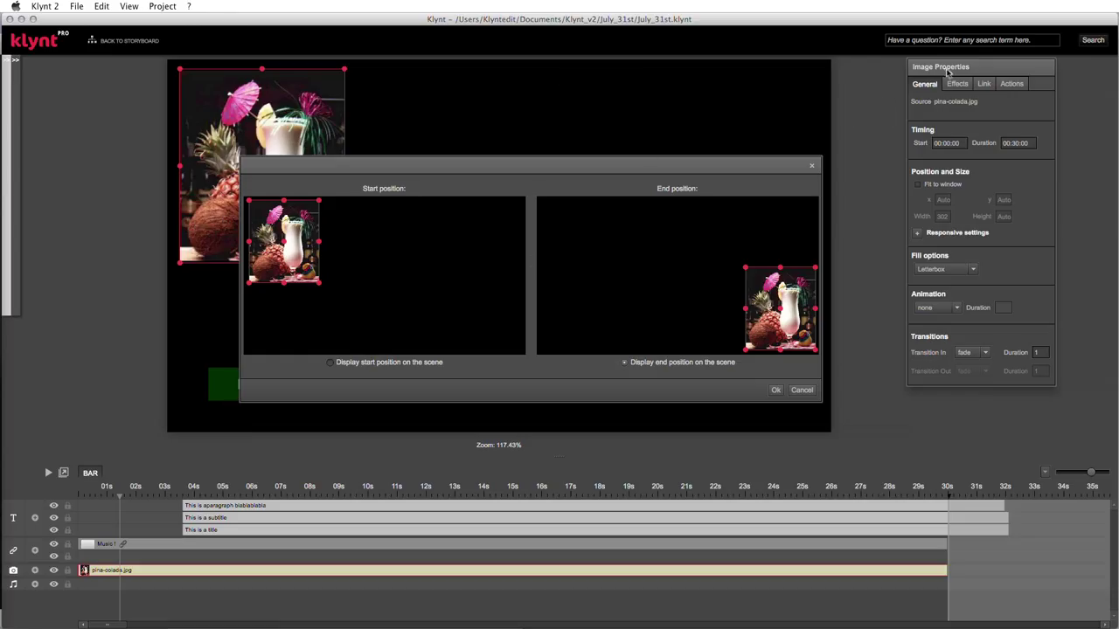
drag(946, 70, 944, 90)
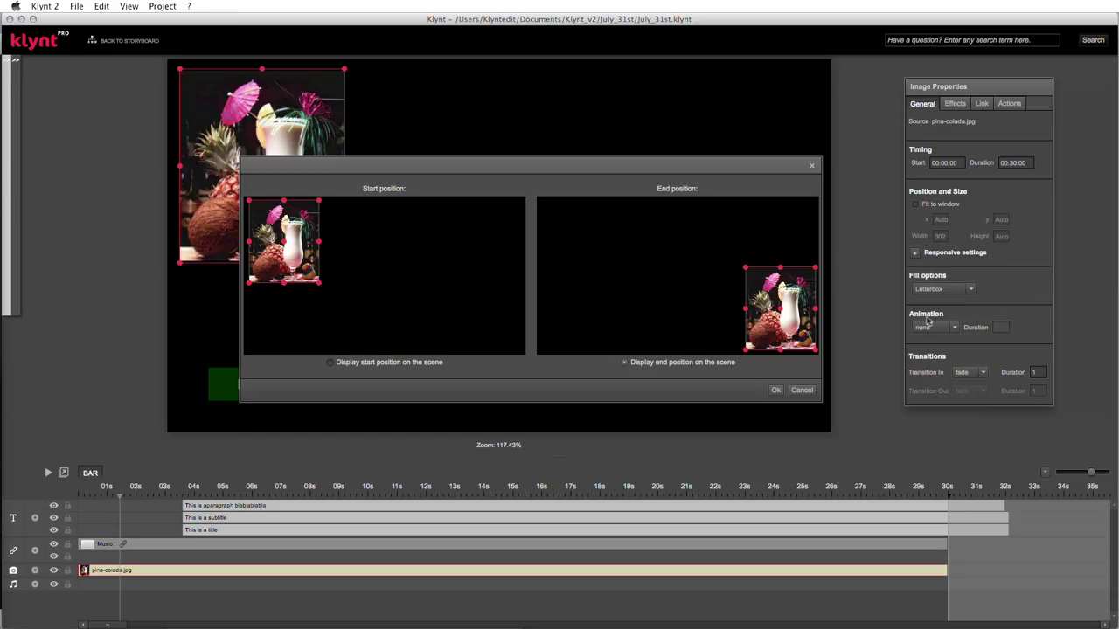
- Set the image animation to panZoom with a 3-second duration and confirm the positions
click(954, 328)
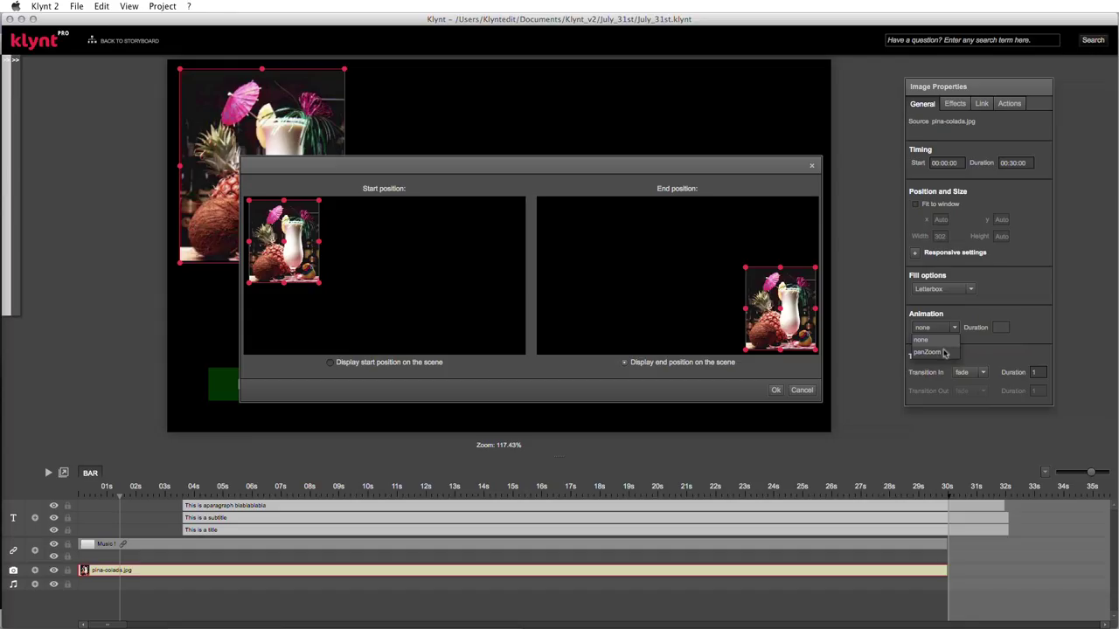
click(944, 352)
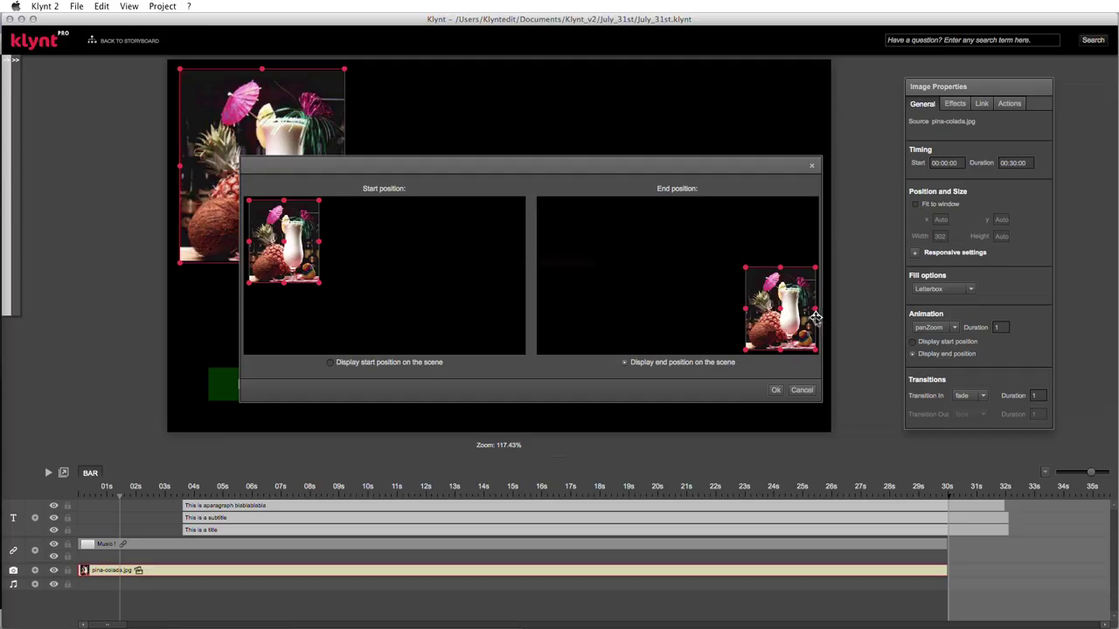
double_click(999, 327)
text(3)
click(776, 391)
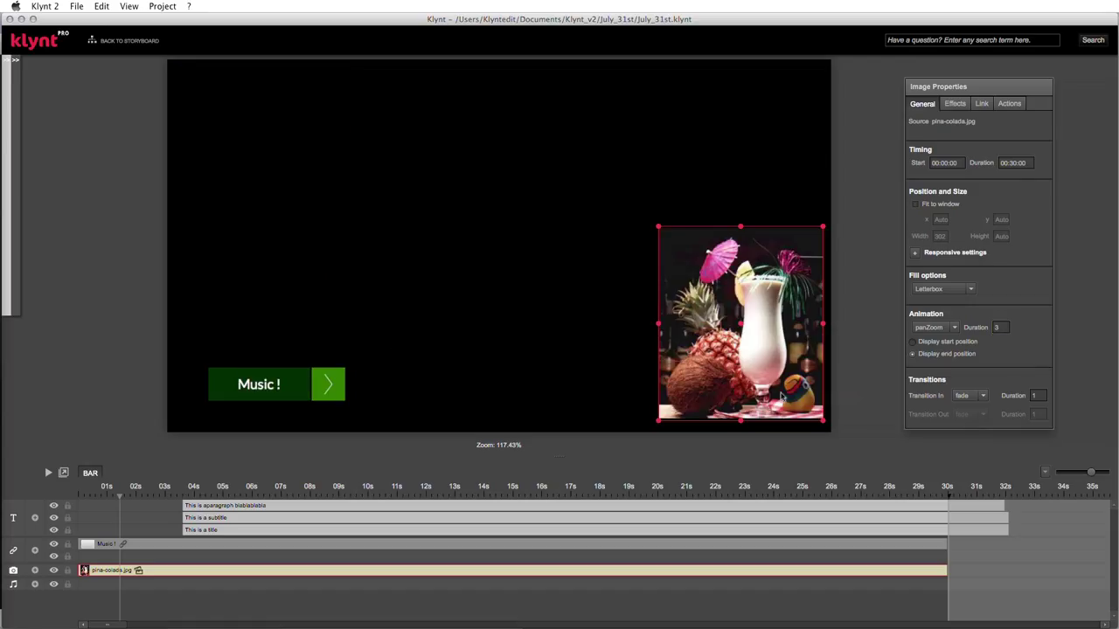
double_click(761, 353)
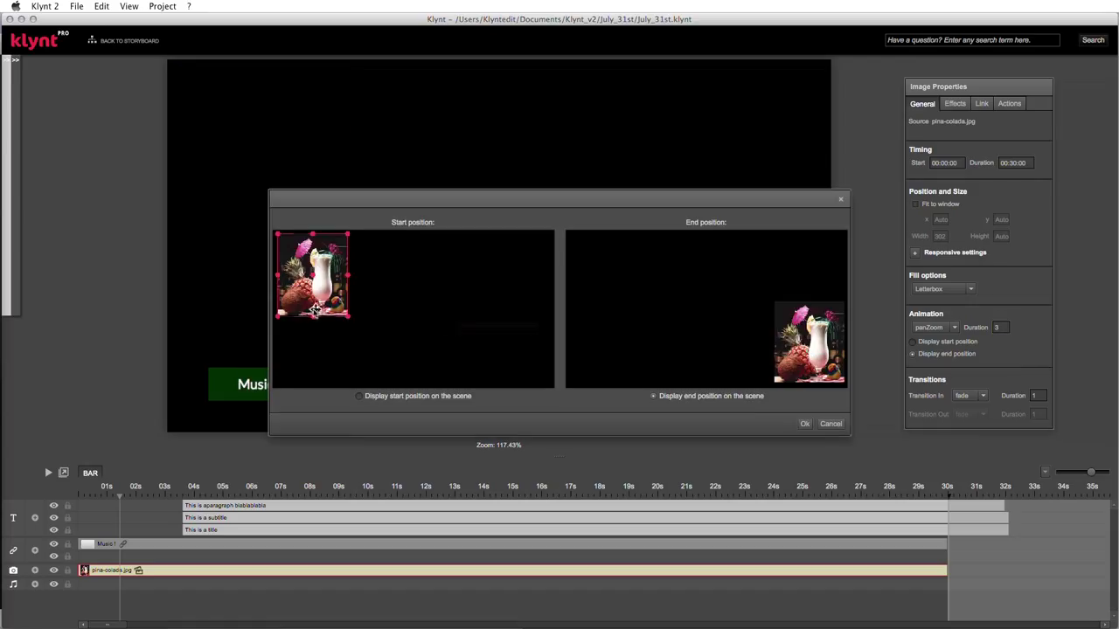
click(652, 398)
click(804, 424)
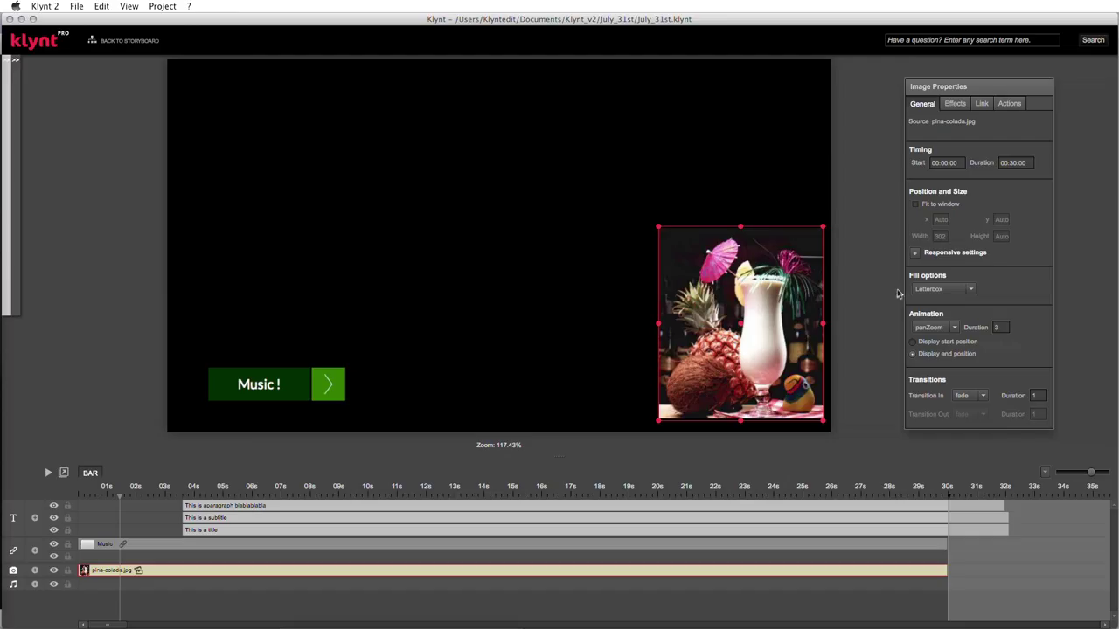
click(76, 6)
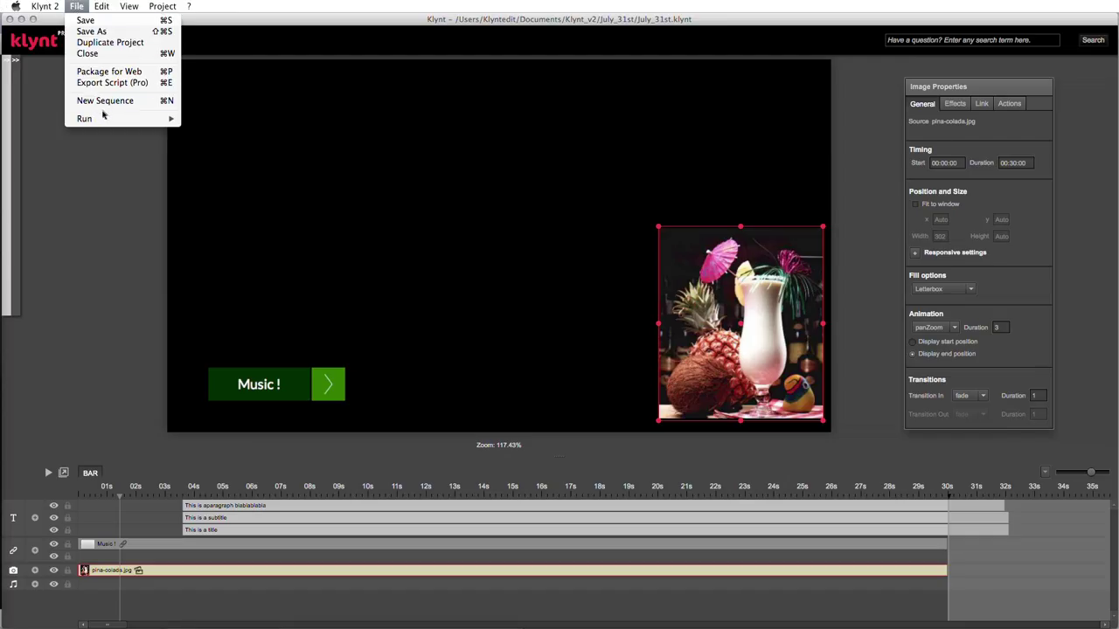
- Run the BAR sequence from its start as a Chrome preview via File > Run
mouse_move(107, 119)
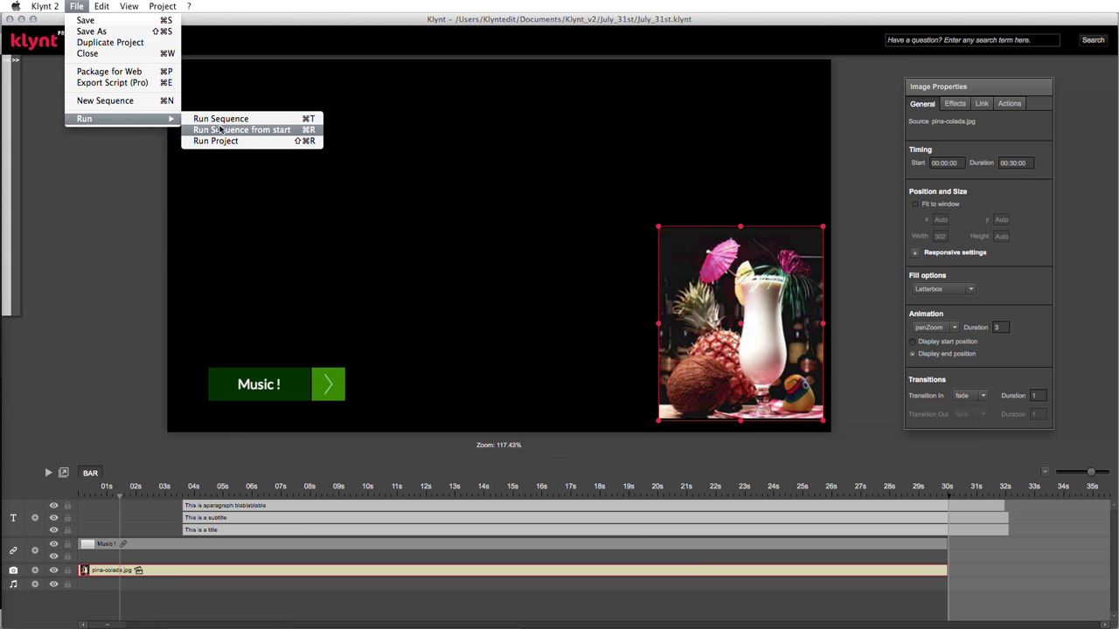
click(220, 130)
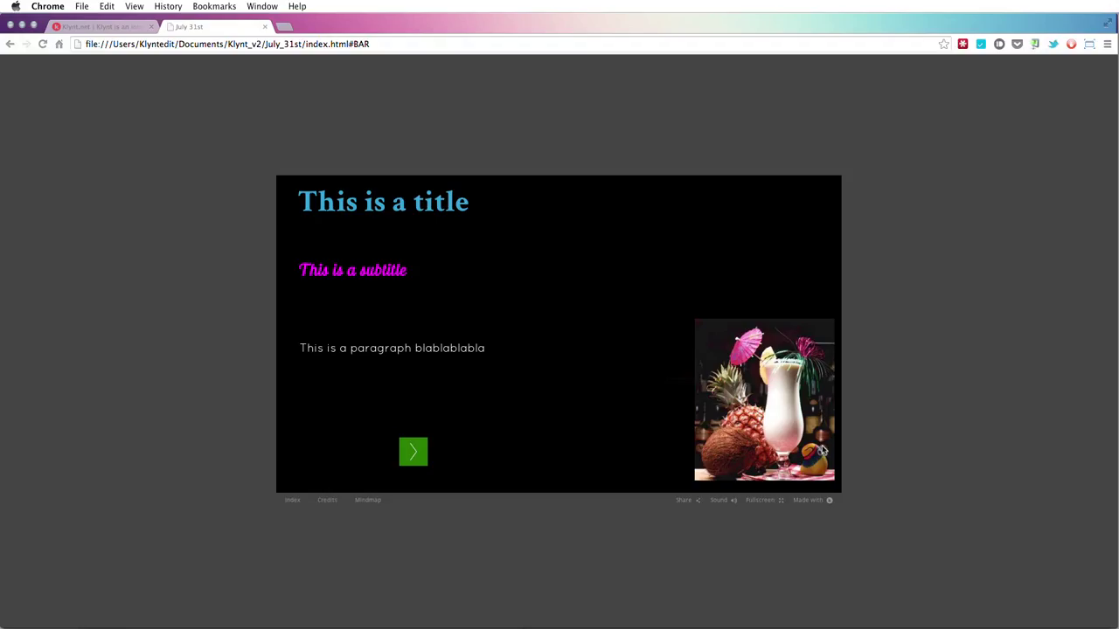
- Reload the Chrome preview to replay BAR, then switch back to Klynt
click(40, 45)
key(super+Tab)
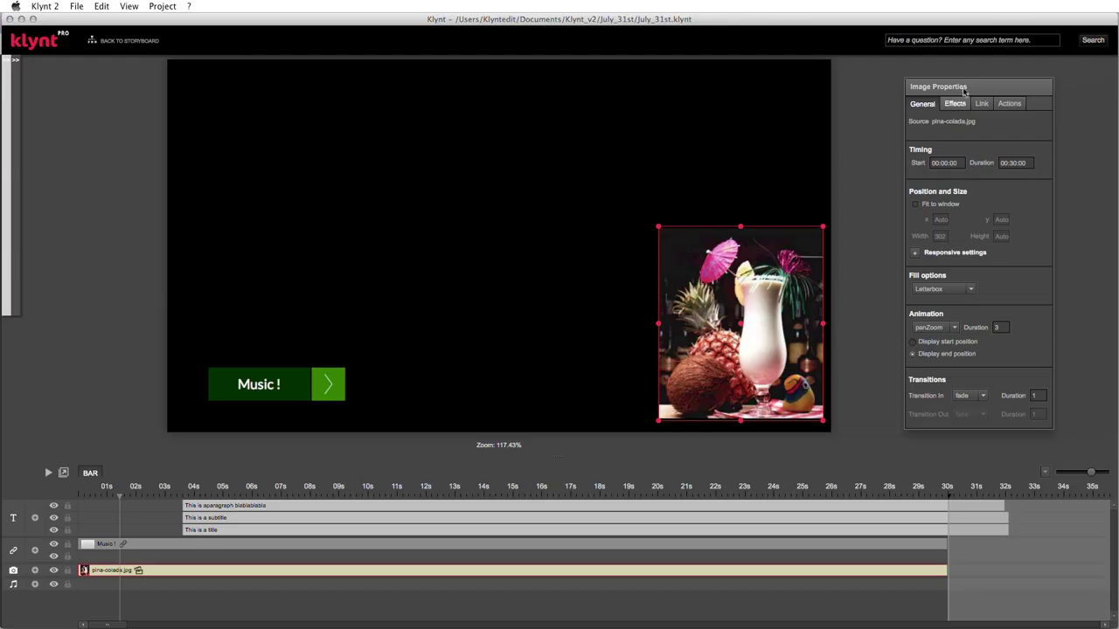
- Reposition the Image Properties panel to show the pina colada image's effect settings
drag(964, 90, 959, 74)
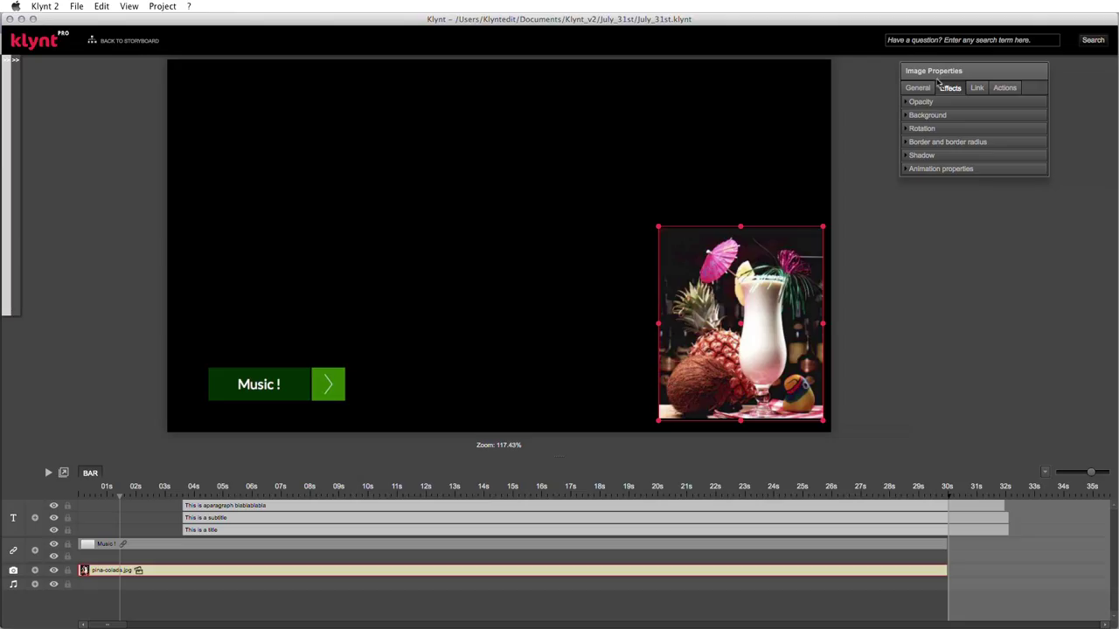
- Expand Opacity and lower the pina colada image's opacity to about 0.50
click(908, 103)
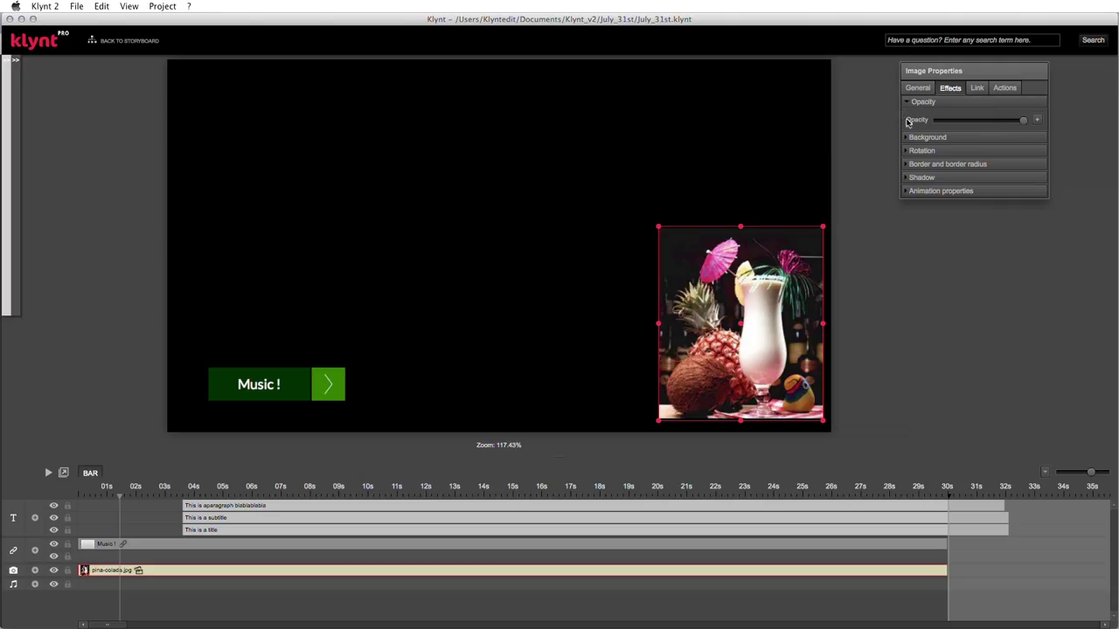
mouse_move(1023, 120)
mouse_down()
mouse_move(923, 123)
mouse_move(1025, 121)
mouse_up()
drag(1025, 122, 981, 123)
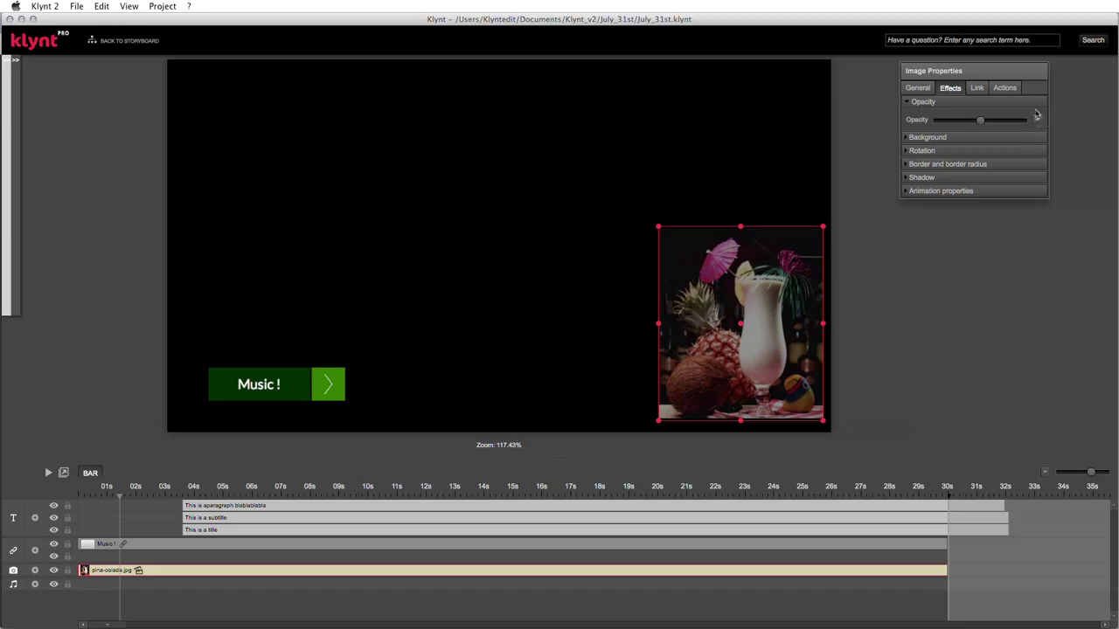
- Add a Rollover opacity for the pina colada image and set it to maximum
click(1037, 121)
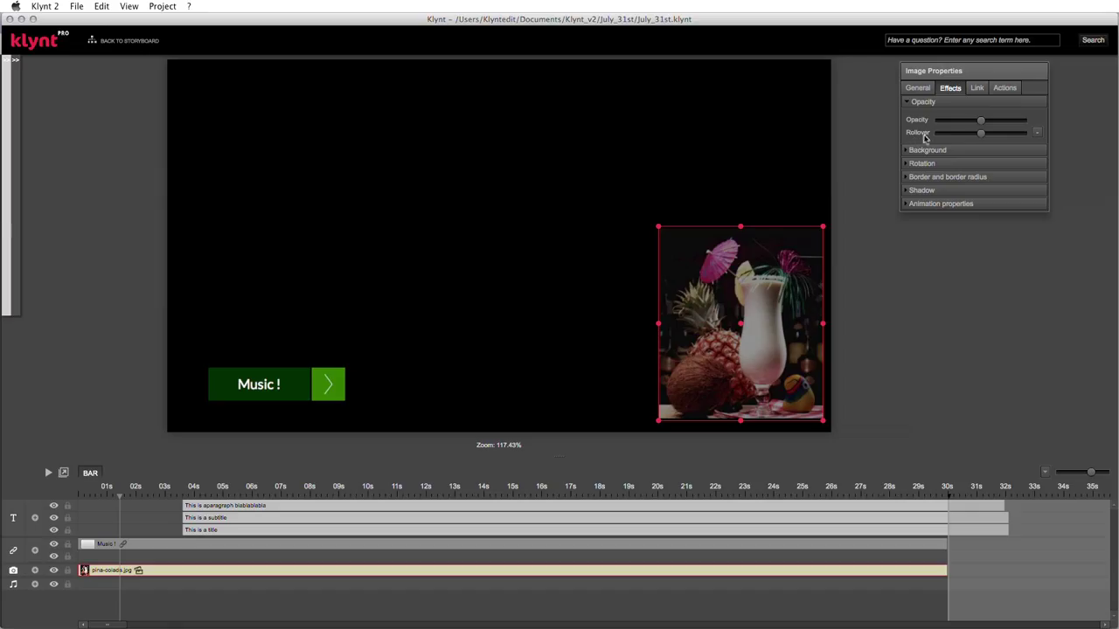
drag(978, 137, 1030, 141)
- Add a 360° rollover rotation to the pina colada image, leaving normal rotation at 0°
click(906, 151)
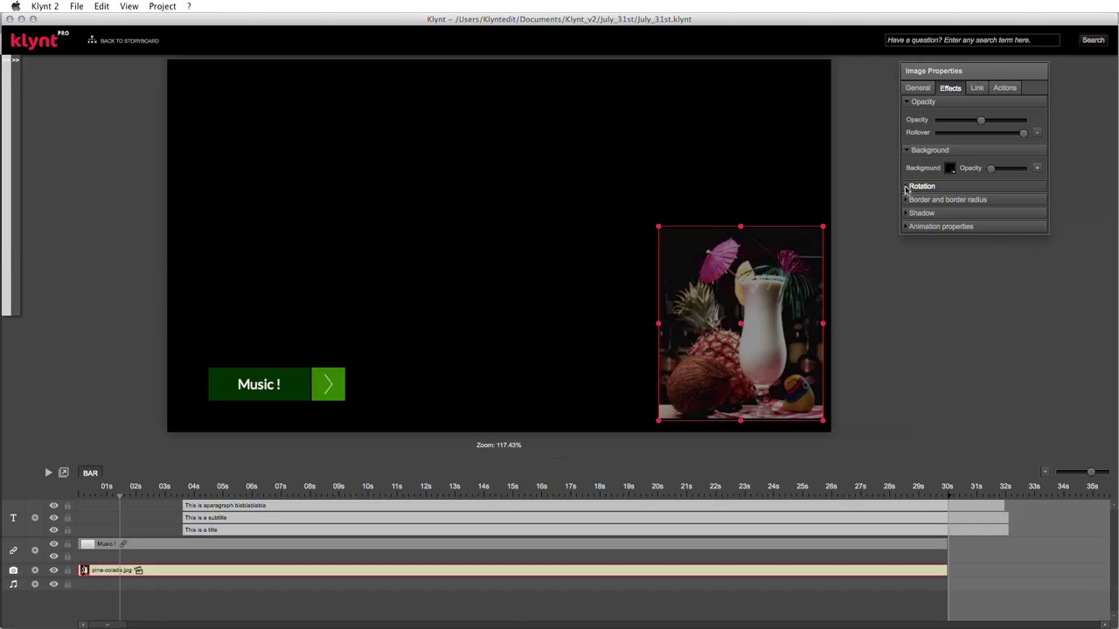
click(906, 187)
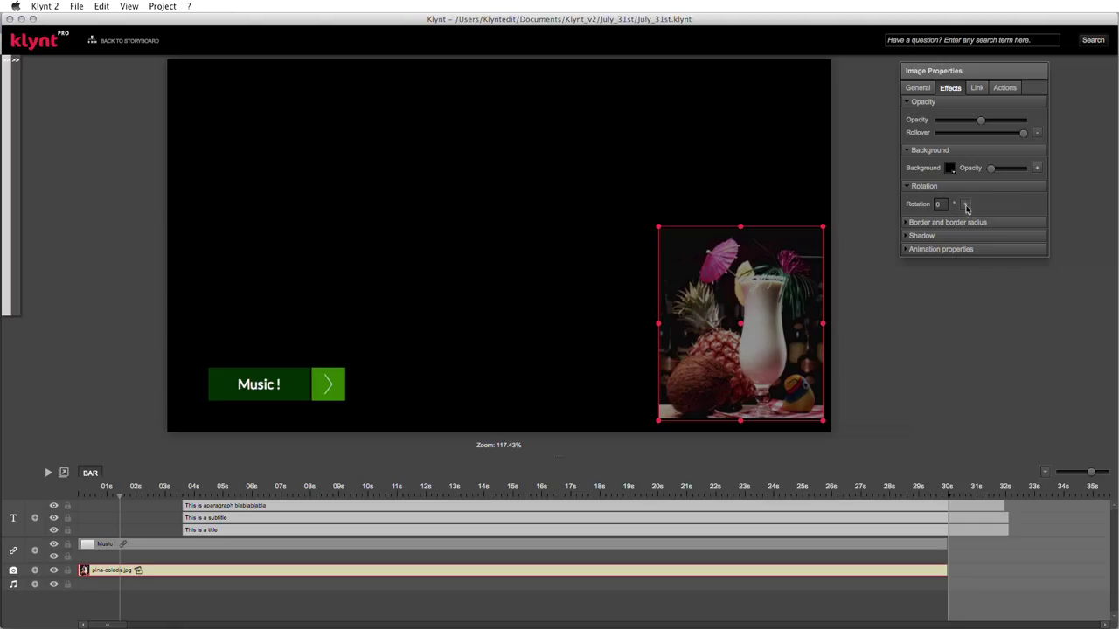
click(966, 208)
click(936, 219)
text(360)
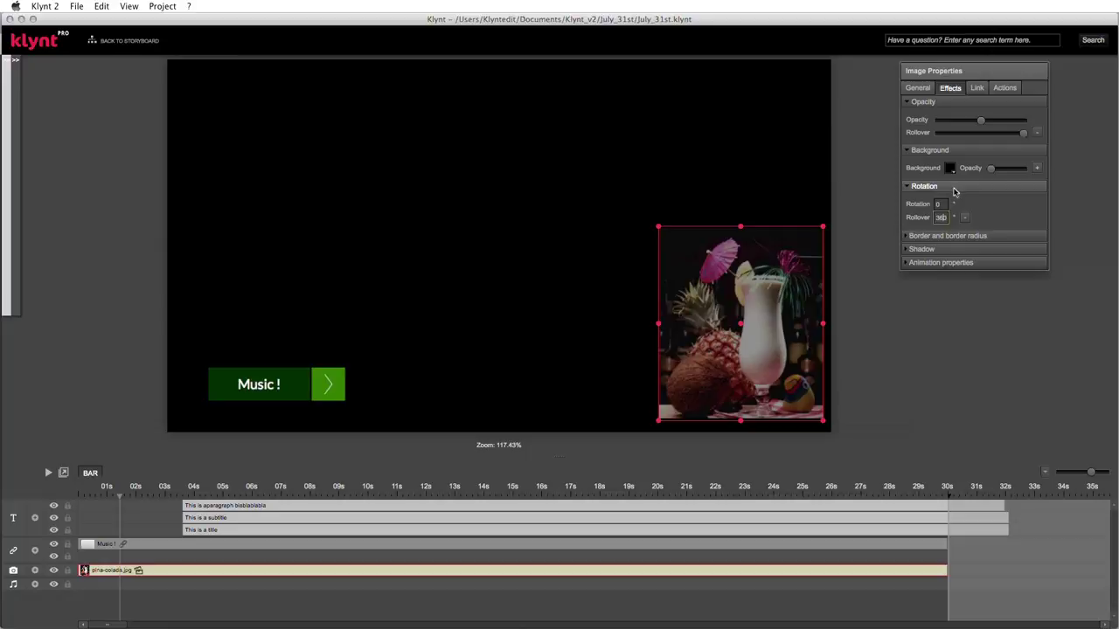
- Set the image's border colour to red and its border size to 5
click(908, 237)
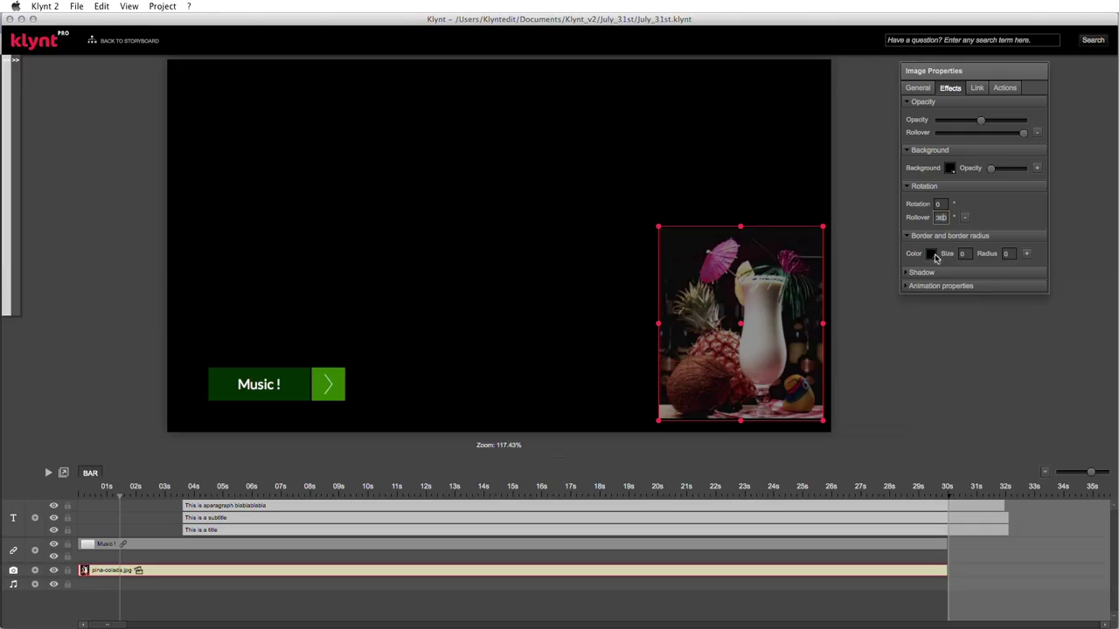
click(932, 253)
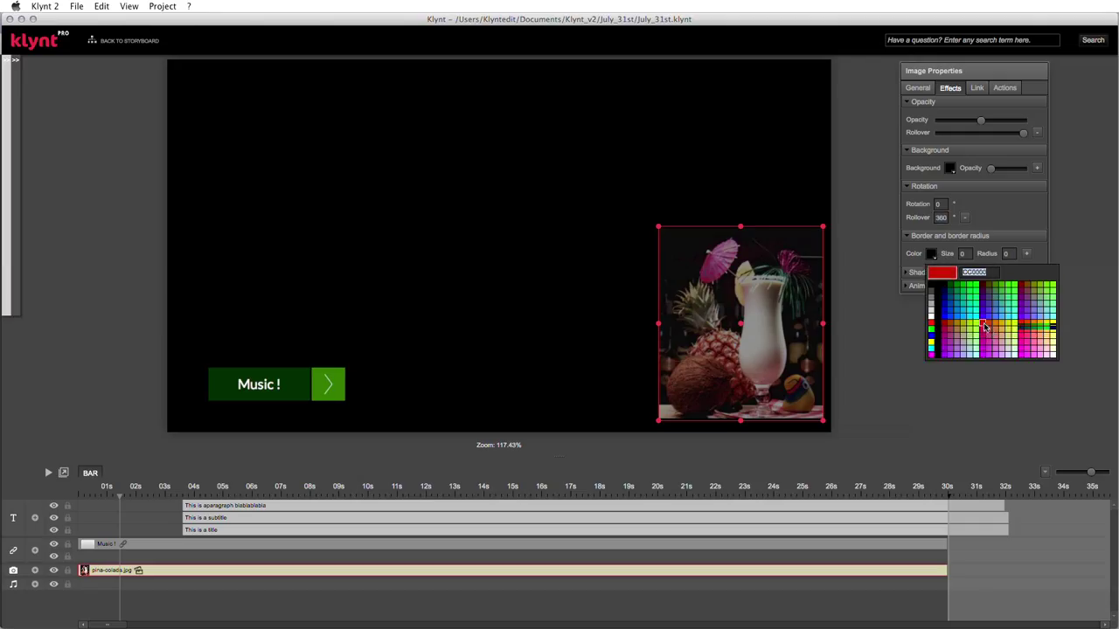
click(985, 327)
click(964, 254)
text(5)
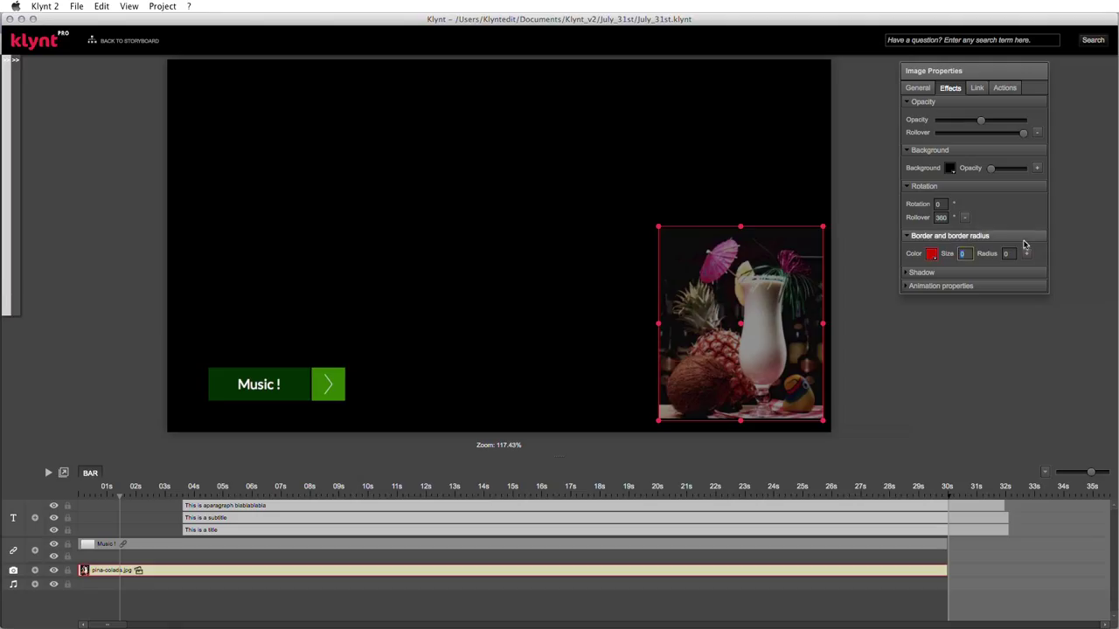
key(Return)
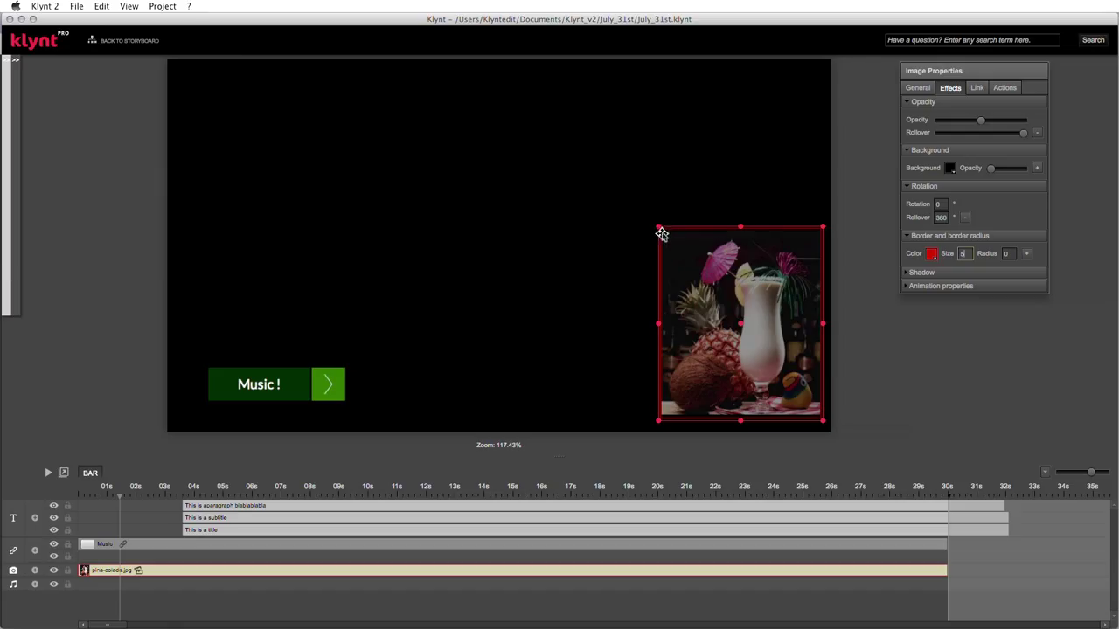
- Set border radius to 5 and add a yellow rollover border with size and radius 10
click(1009, 252)
click(1029, 255)
click(940, 268)
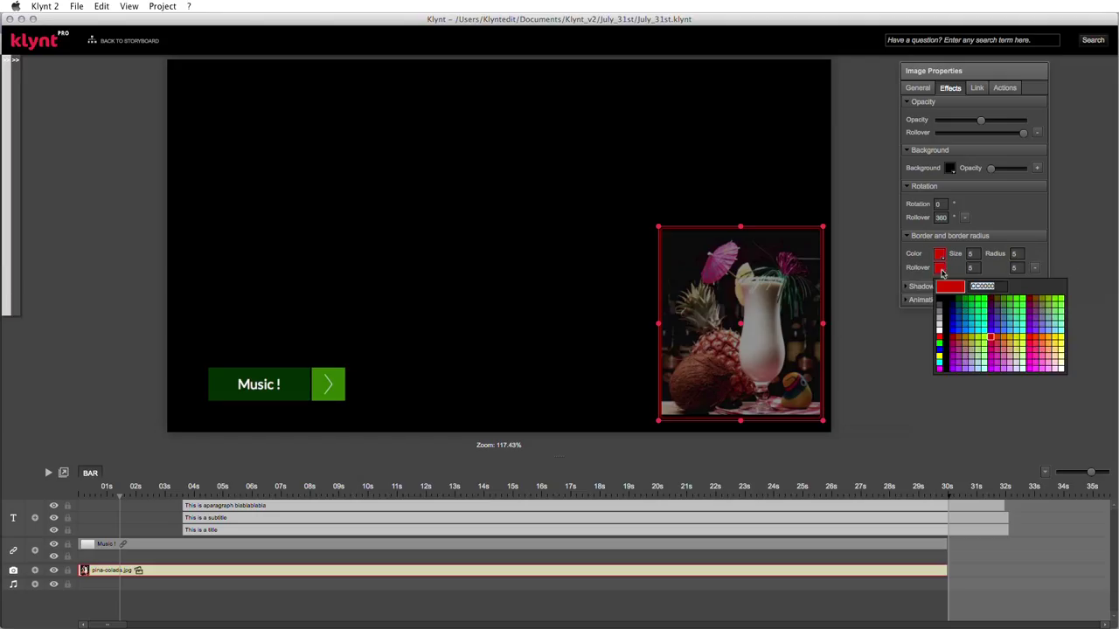
click(1025, 341)
click(970, 269)
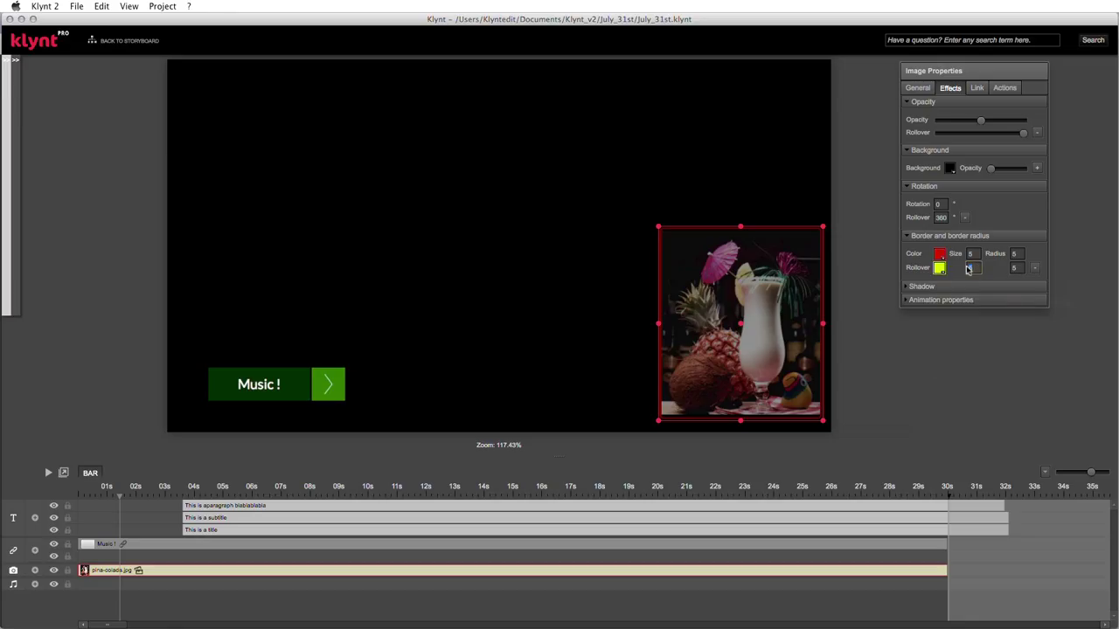
click(1013, 267)
- Expand the shadow settings, leaving the shadow black with 0 offsets and blur
click(908, 286)
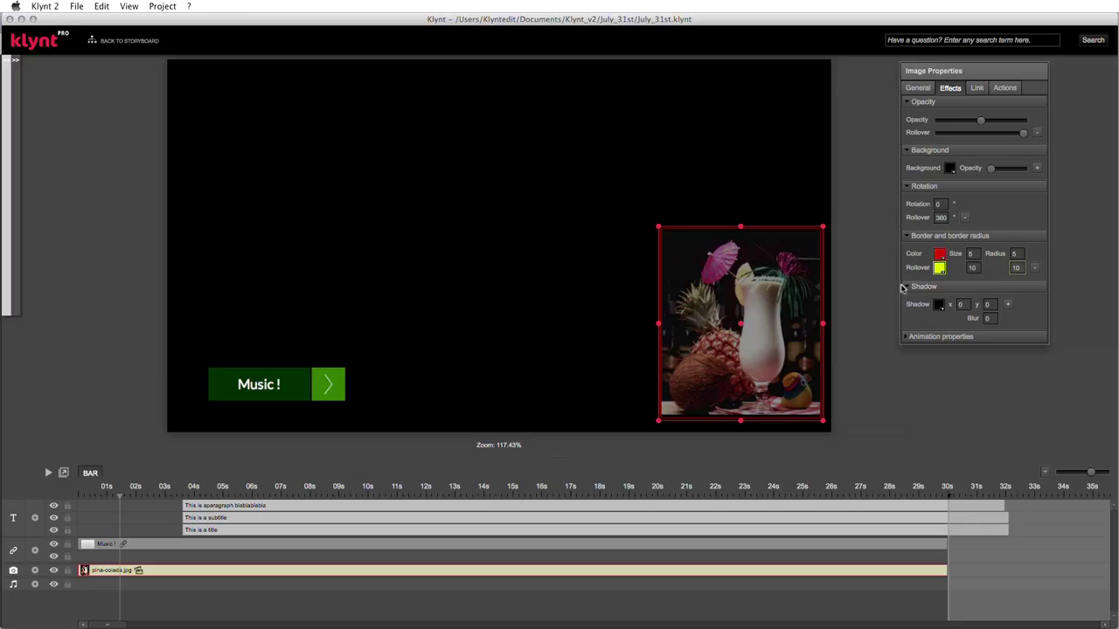
click(939, 305)
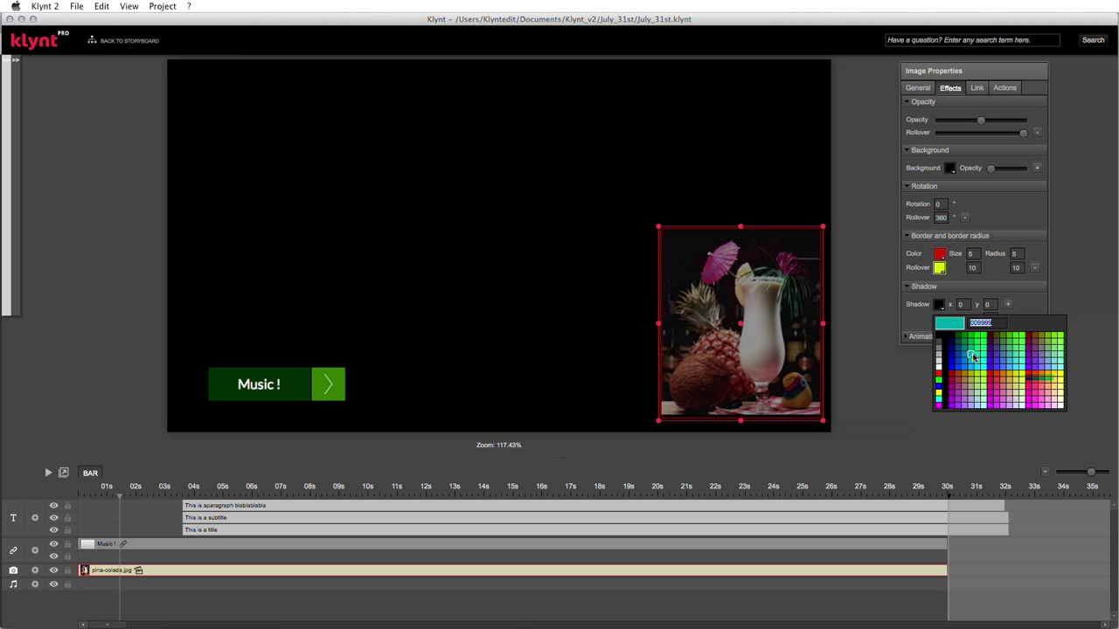
drag(972, 326, 996, 325)
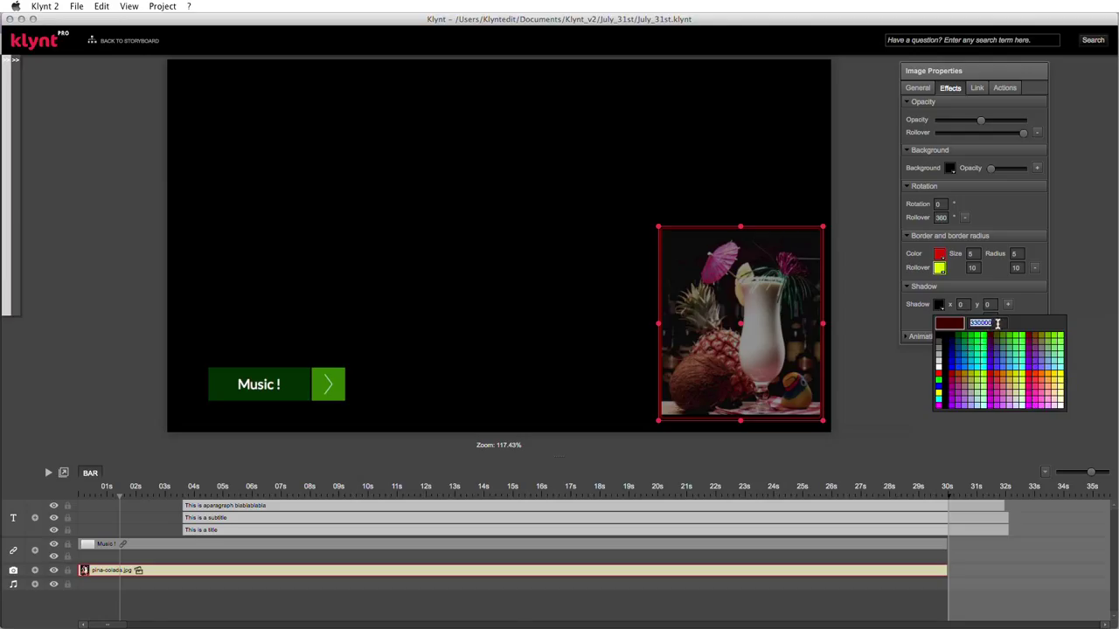
click(913, 320)
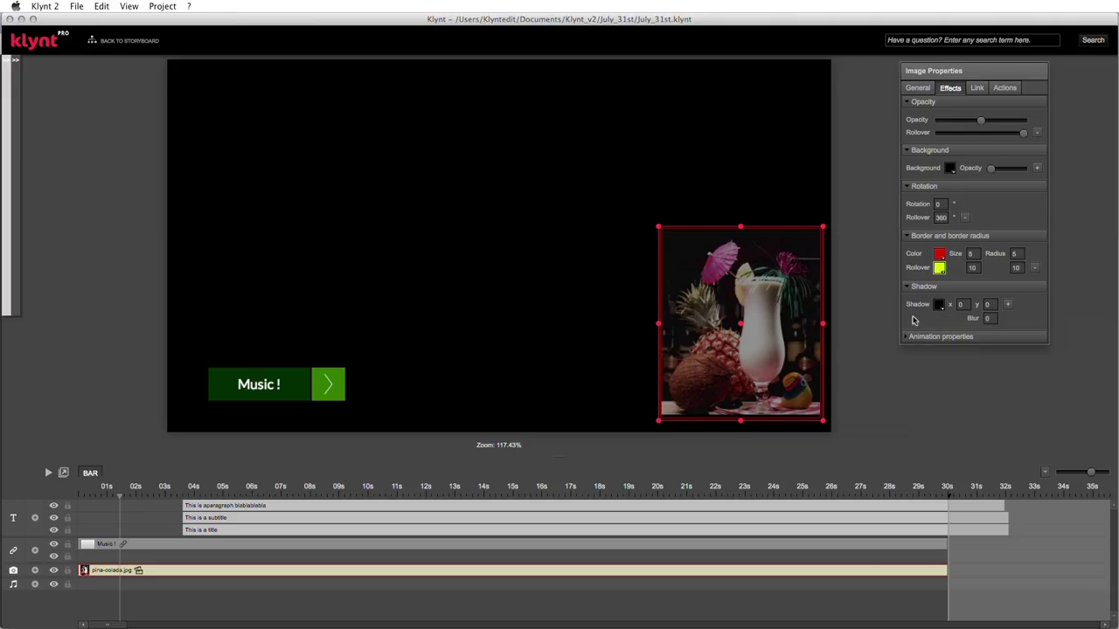
click(916, 340)
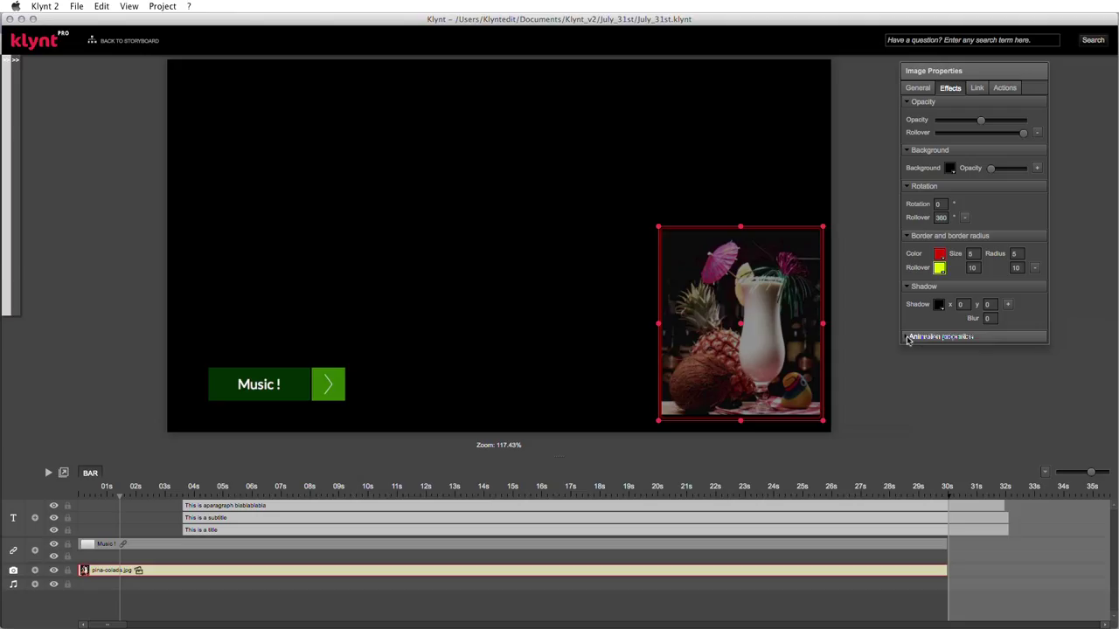
- Set the image animation's Duration to 3 and its Effect to easeIn
click(908, 340)
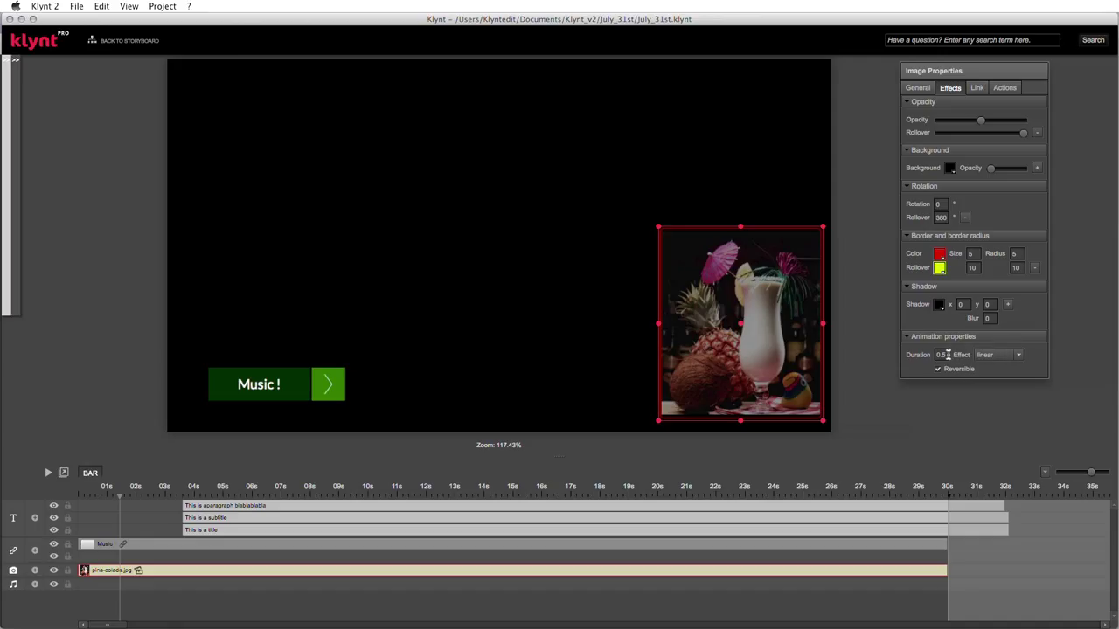
double_click(943, 354)
text(3)
click(1018, 356)
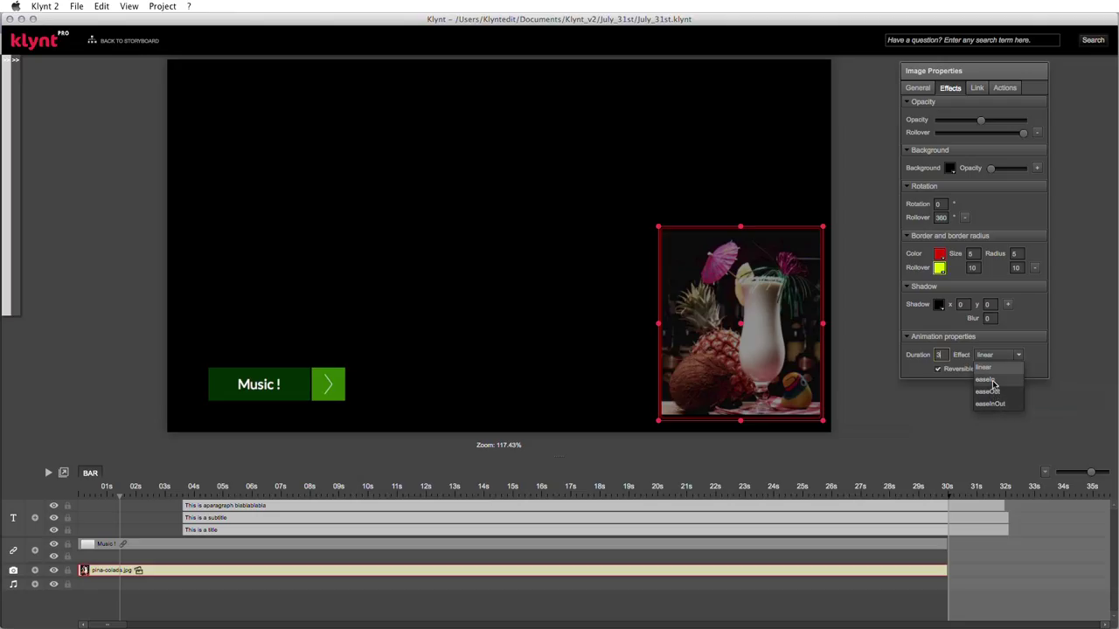
click(993, 382)
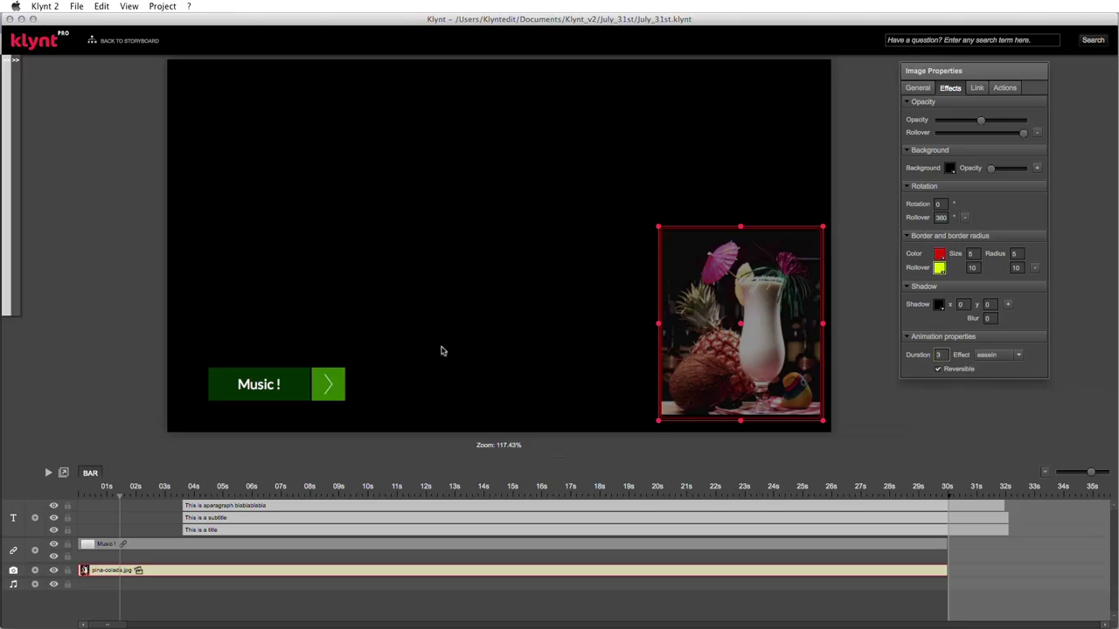
- Preview the BAR sequence in Chrome with File > Run > Run Sequence from start
click(77, 6)
click(81, 6)
click(81, 6)
mouse_move(140, 119)
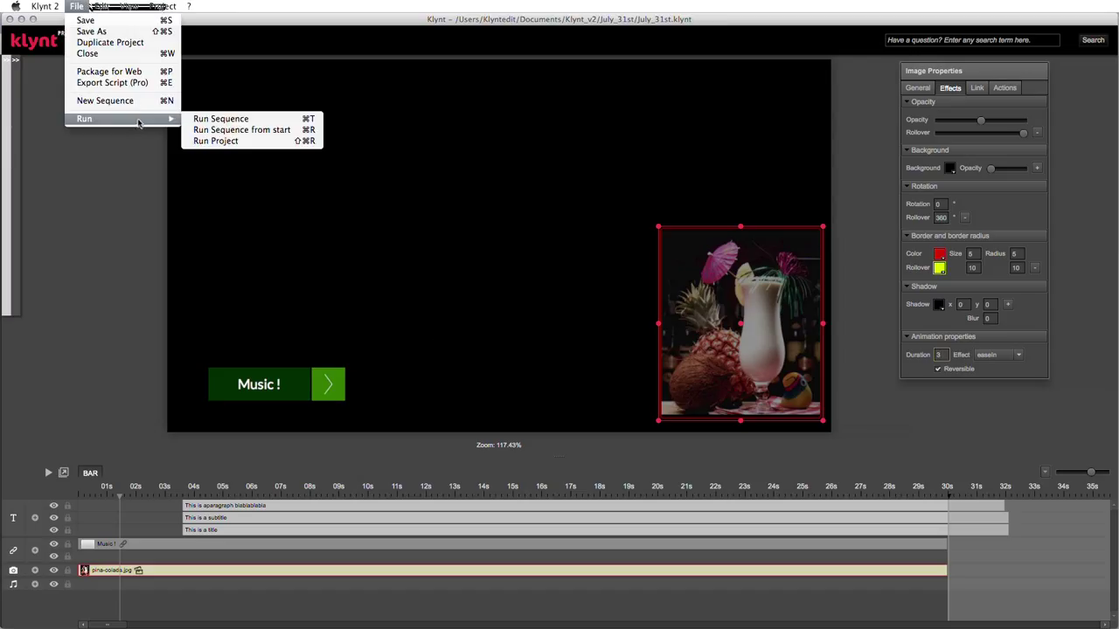
click(266, 131)
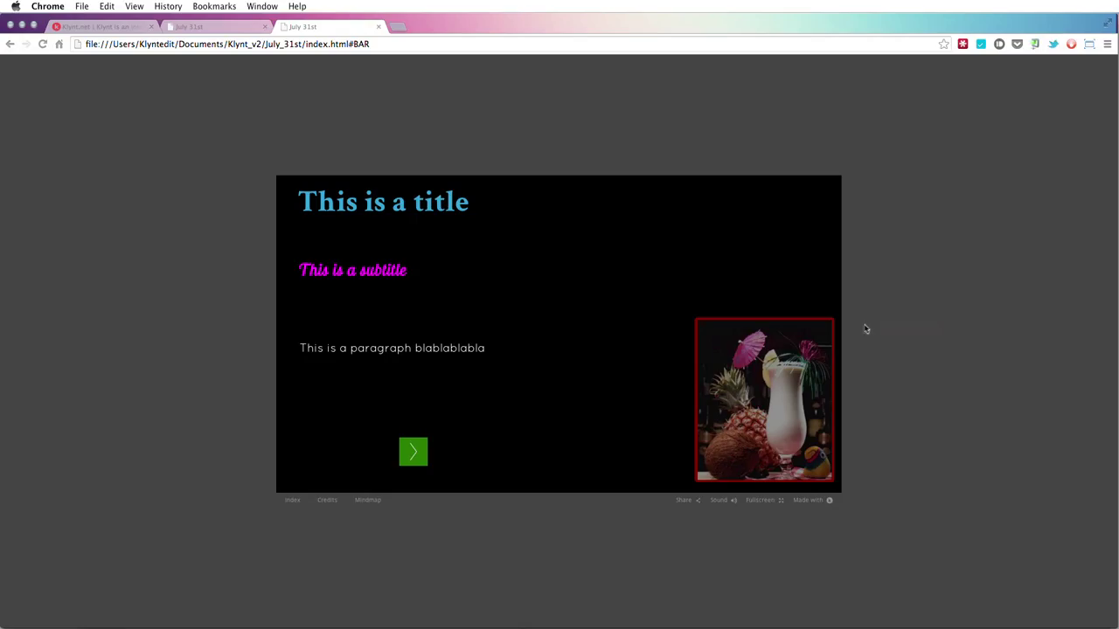
- Trigger the cocktail image's yellow rollover border in Chrome, then switch back to Klynt
click(769, 361)
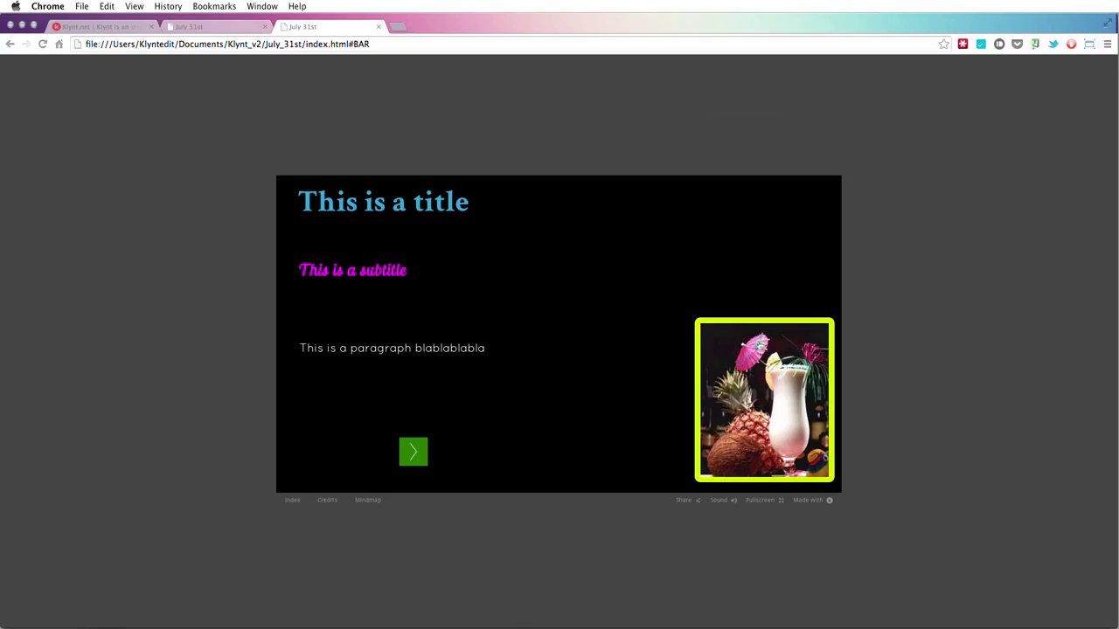
key(super+Tab)
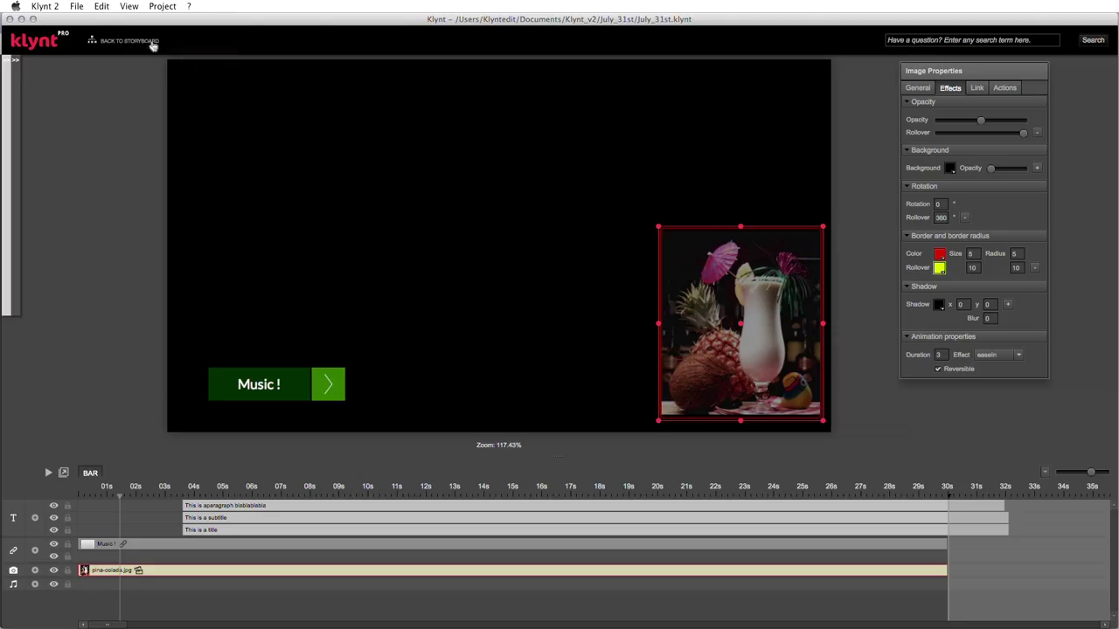
- Switch Klynt to the Storyboard view from the View menu
click(129, 7)
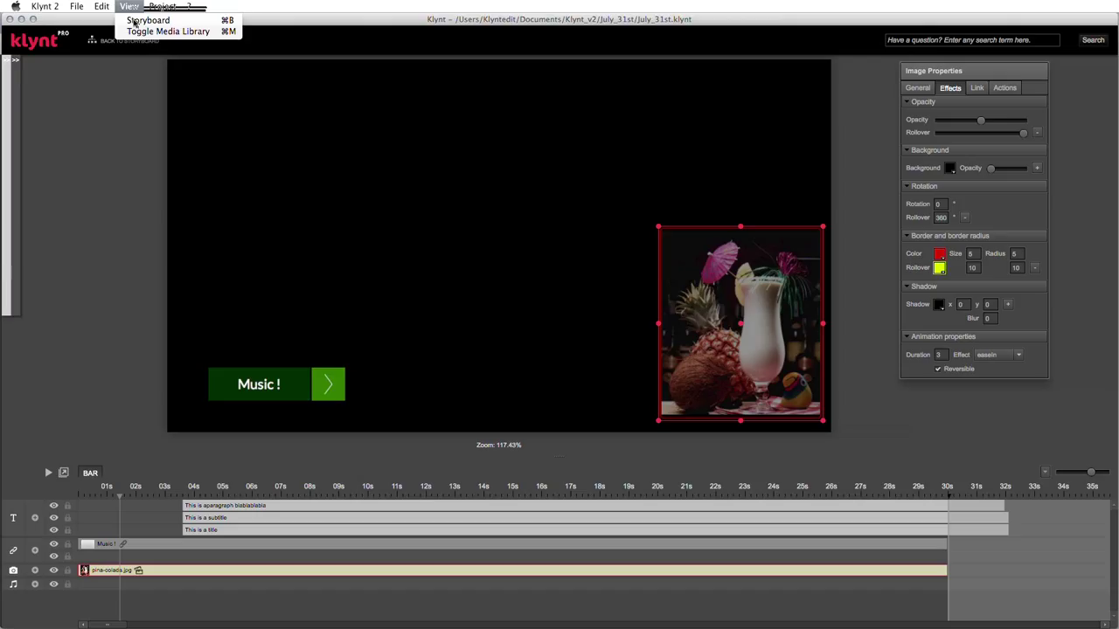
click(133, 20)
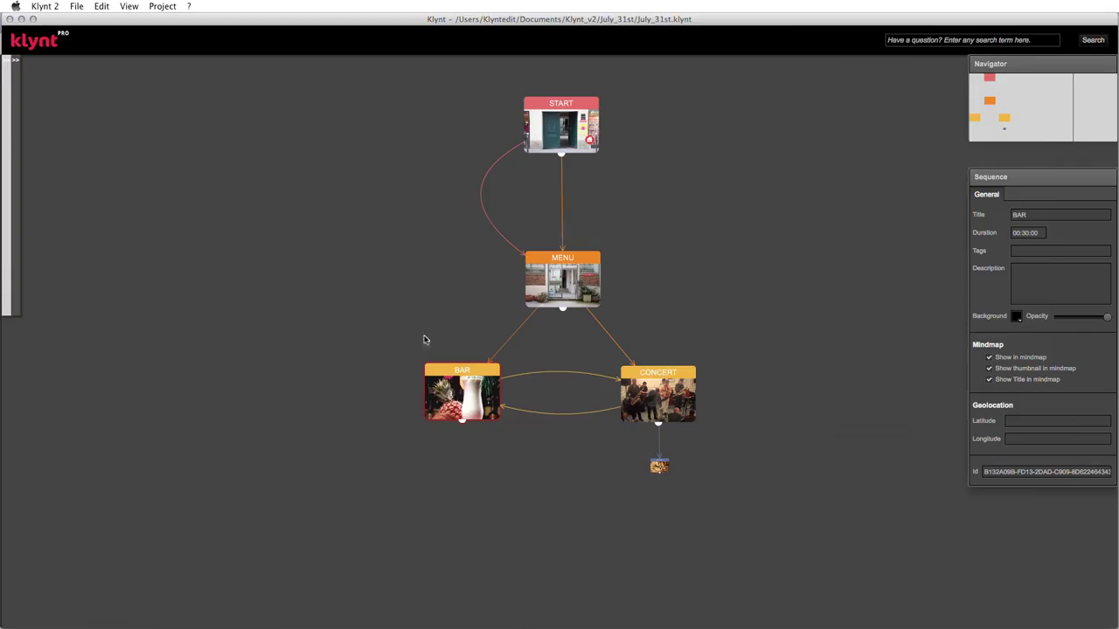
- Add a new sequence node to the storyboard and make it large
right_click(413, 451)
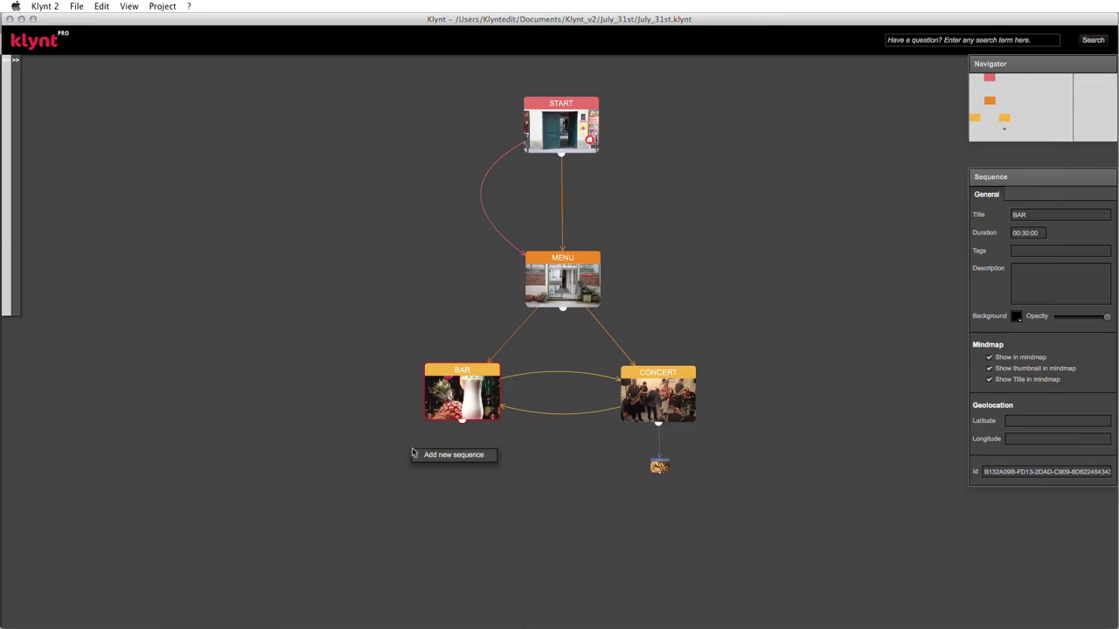
click(430, 455)
drag(430, 465, 434, 469)
right_click(434, 469)
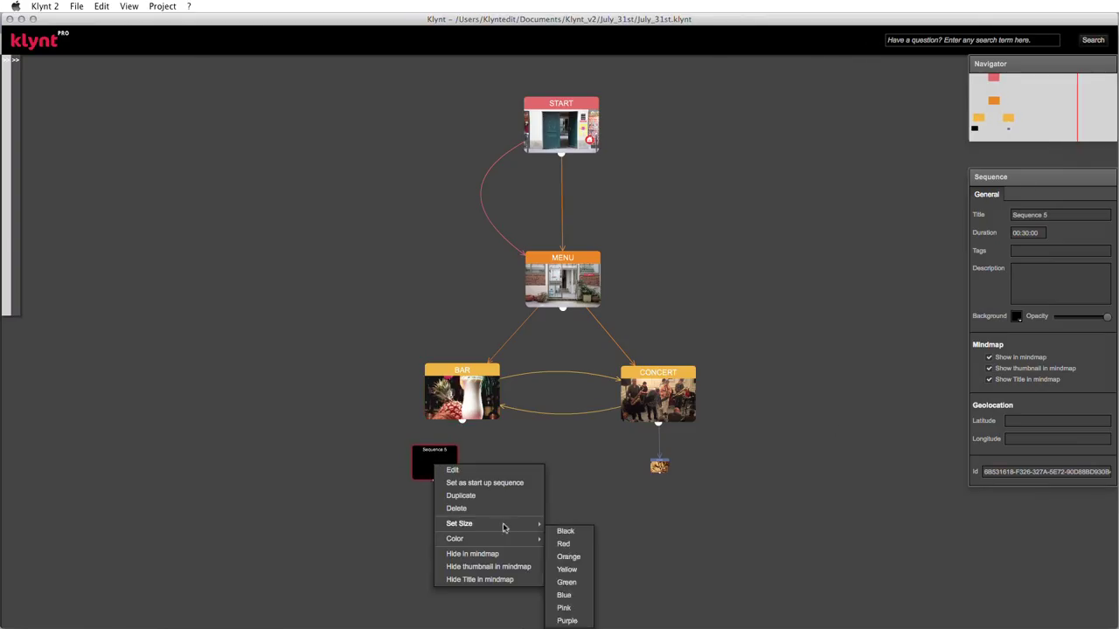
click(562, 531)
- Colour the new node green, move it left, and title it IFRAME
right_click(414, 455)
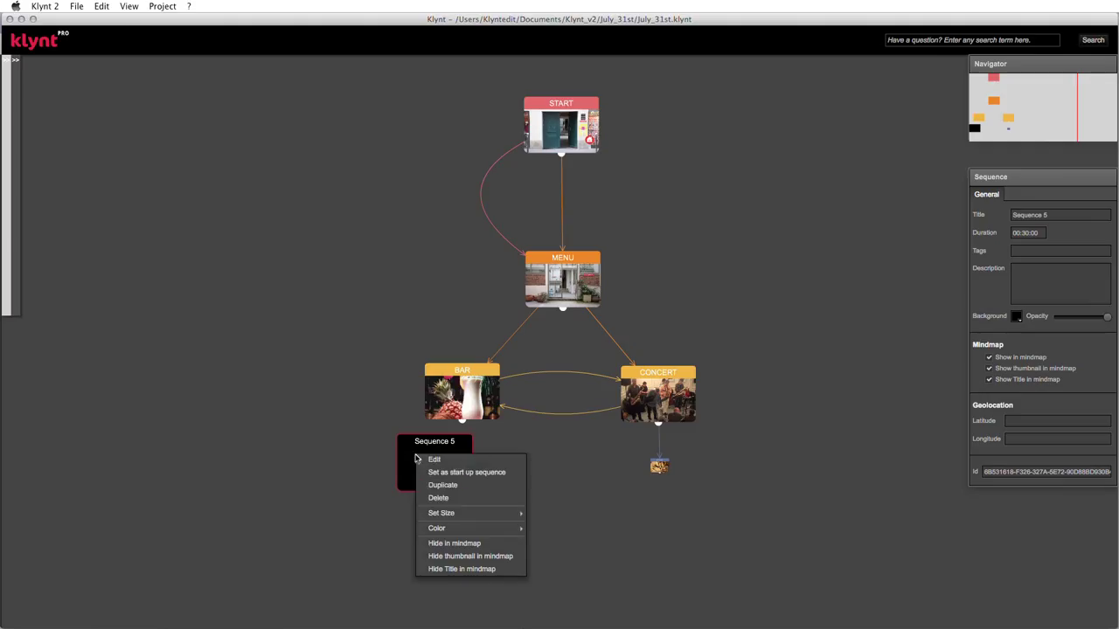
mouse_move(476, 529)
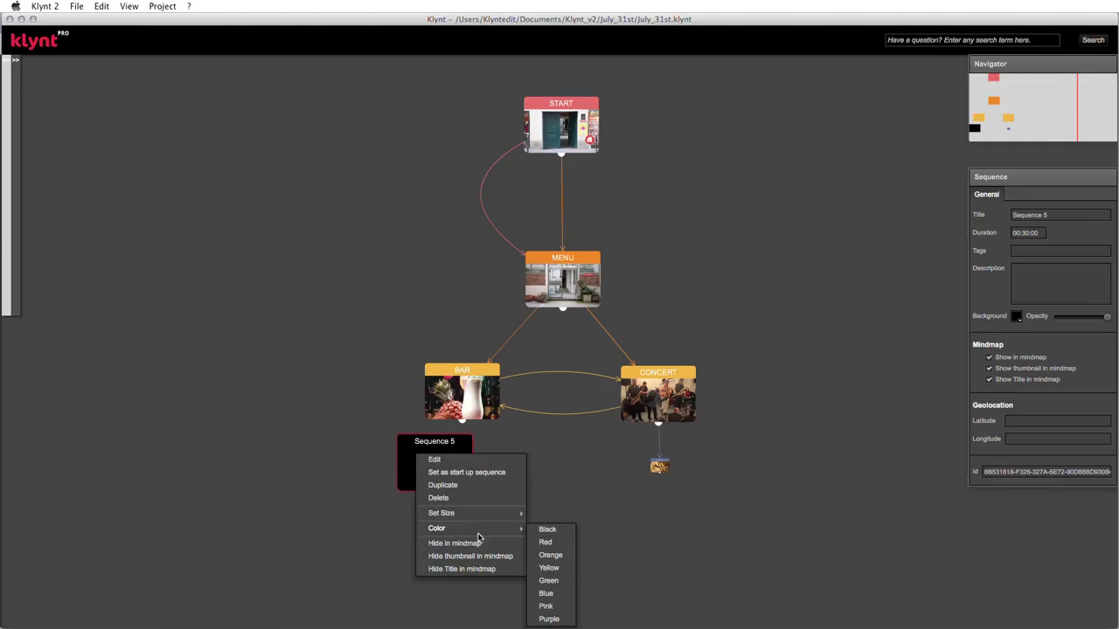
click(559, 585)
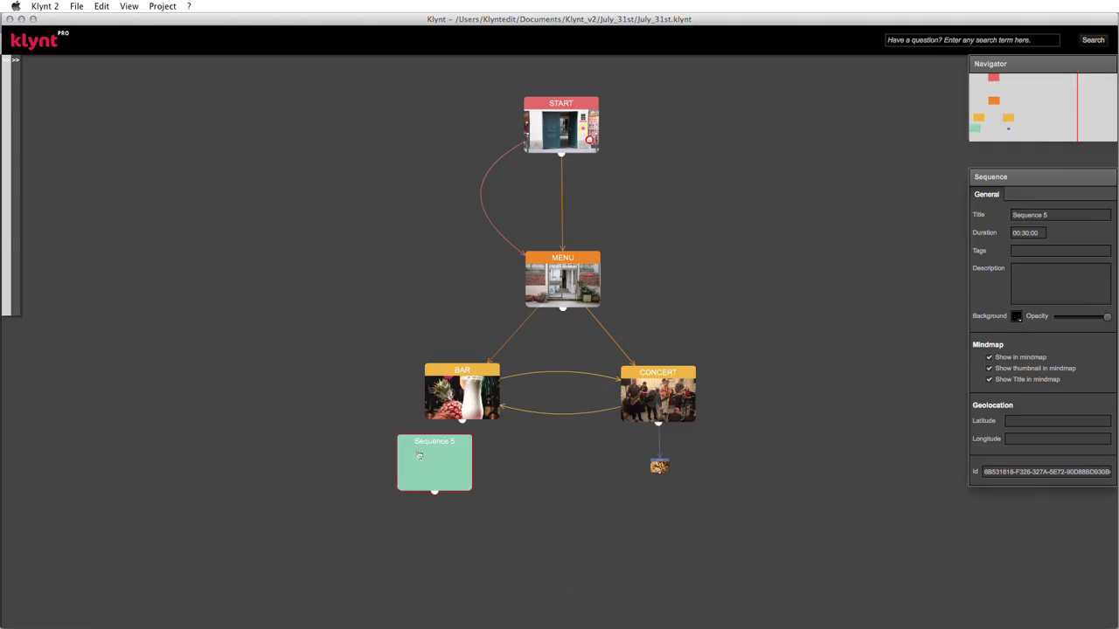
drag(368, 462, 354, 464)
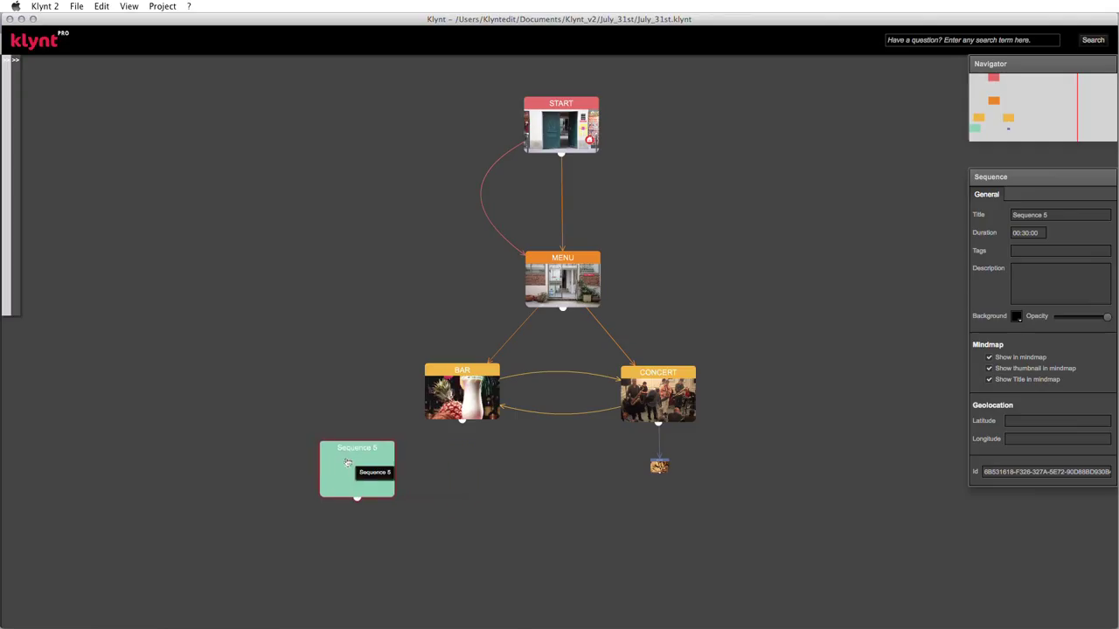
drag(1052, 215, 993, 215)
text(IFRAME)
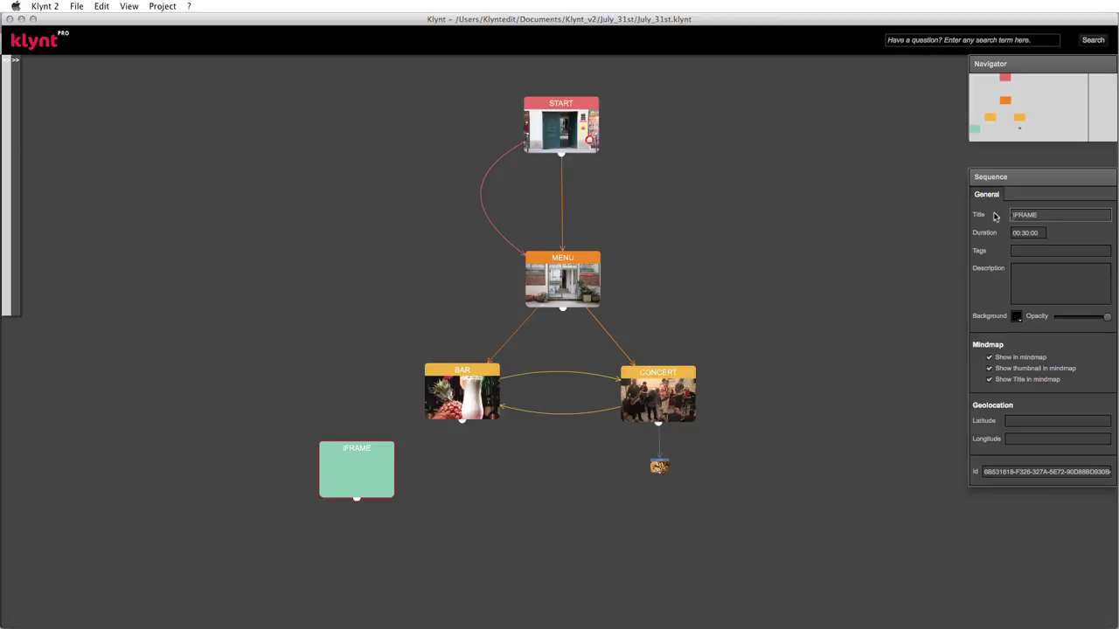
click(1046, 252)
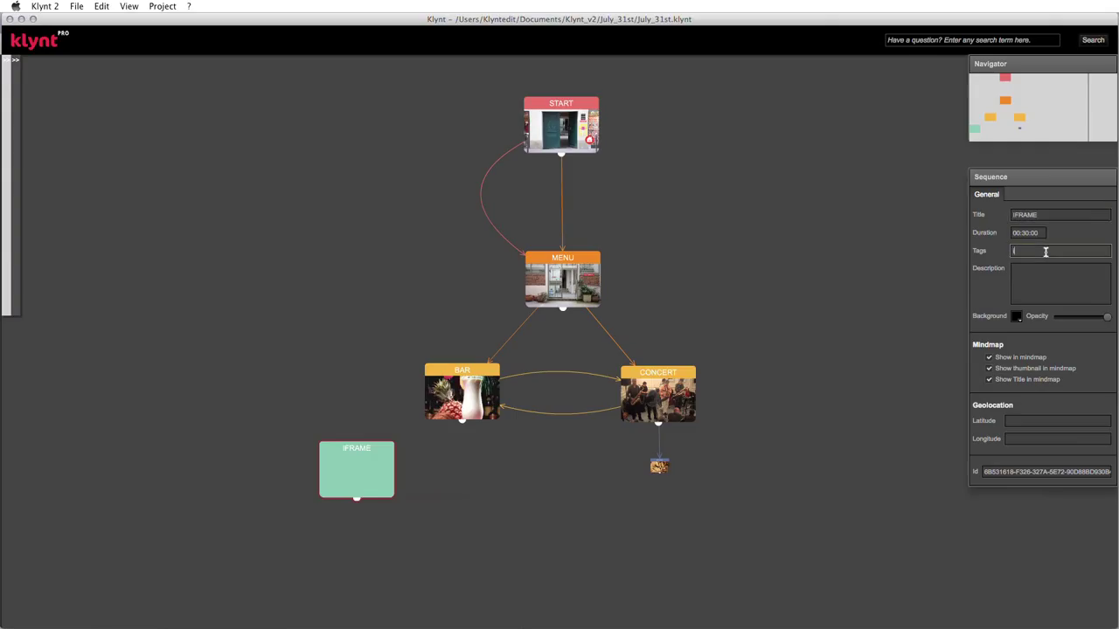
- Tag the sequence iframe, youtube, brasil and the artist's name; describe it as an Estrelar music video
text(iframe, youtube, marcs valle, brasil)
click(1070, 285)
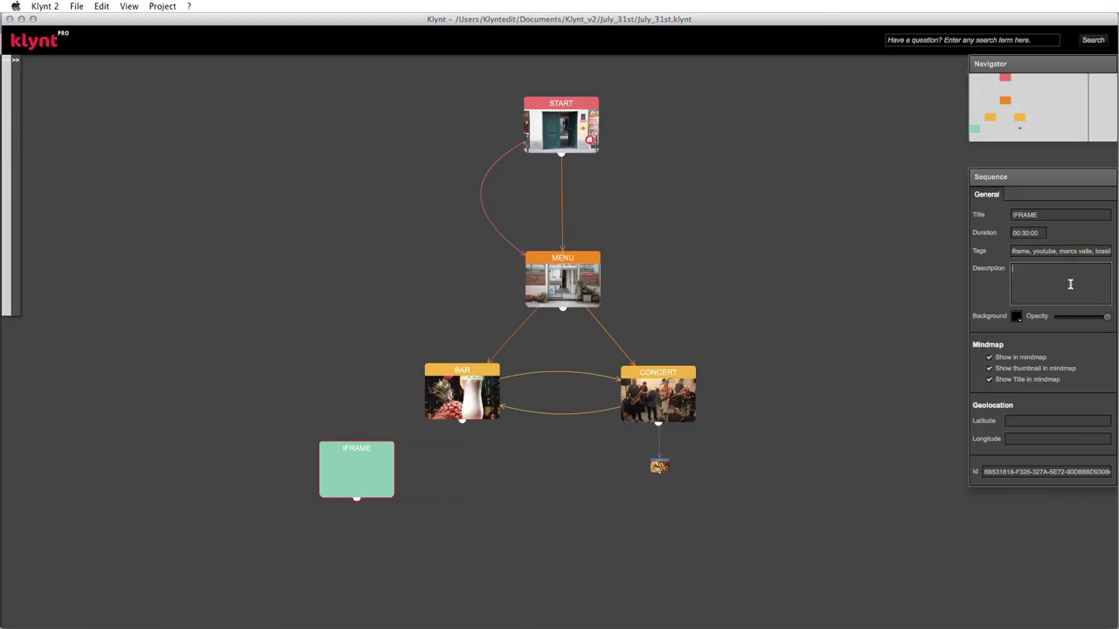
text(Estrelar music video by Brasilian Mi)
text(rcos Valle)
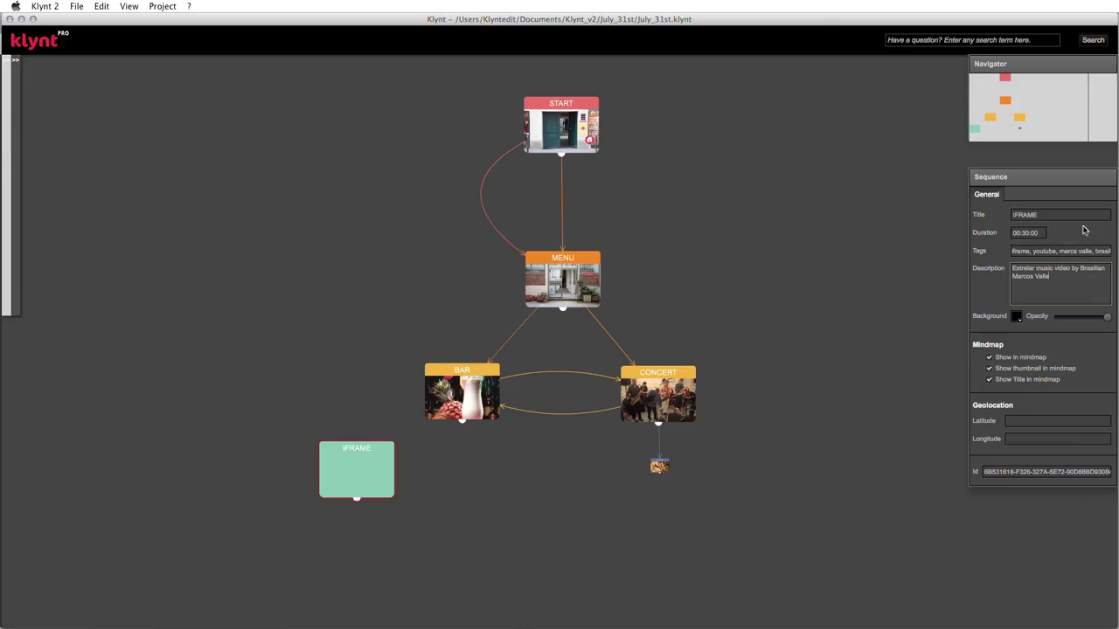
- Review the IFRAME sequence's title, tags and description, marking part of 'Brasilian'
click(1050, 214)
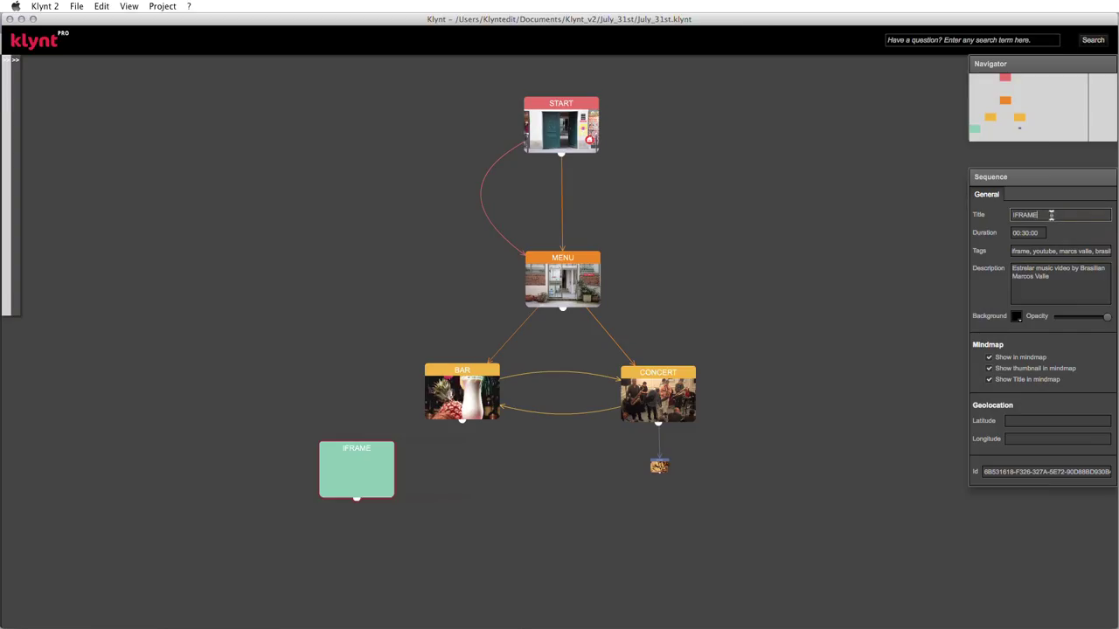
click(1041, 247)
click(1039, 276)
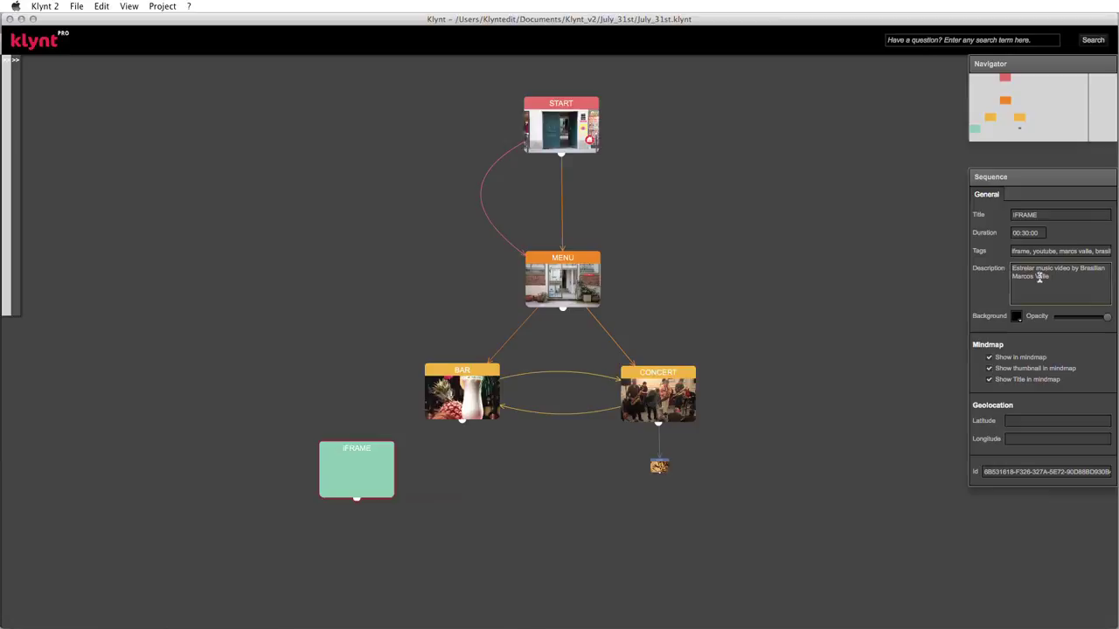
drag(1095, 268, 1089, 268)
- Shift the properties panel left, move the IFRAME node right and down, and link BAR to it
drag(1059, 183, 1036, 180)
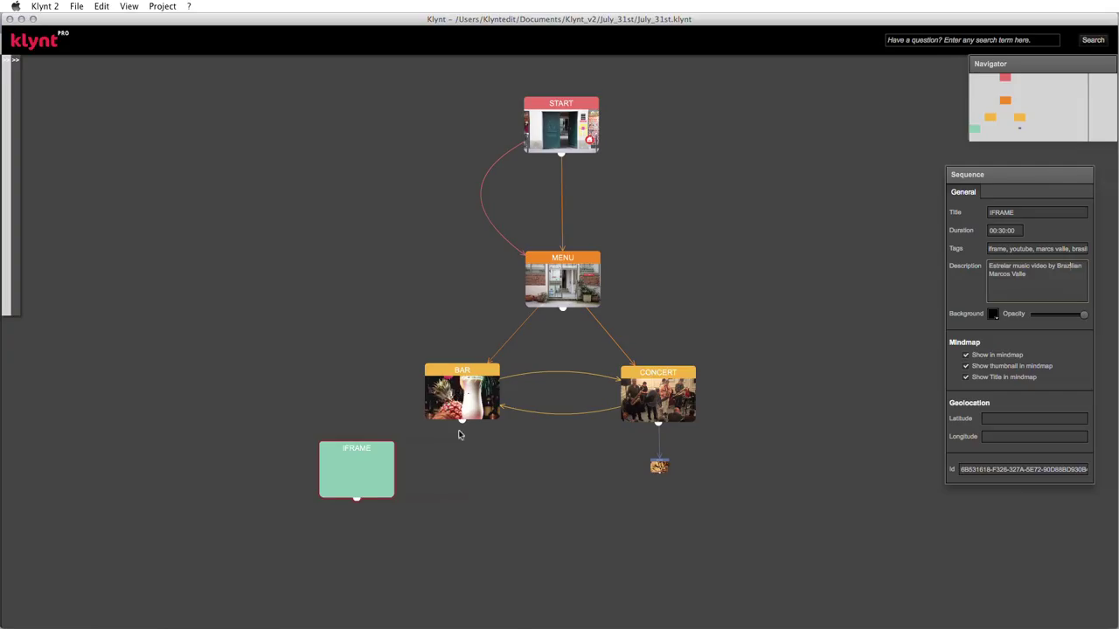
drag(362, 479, 401, 489)
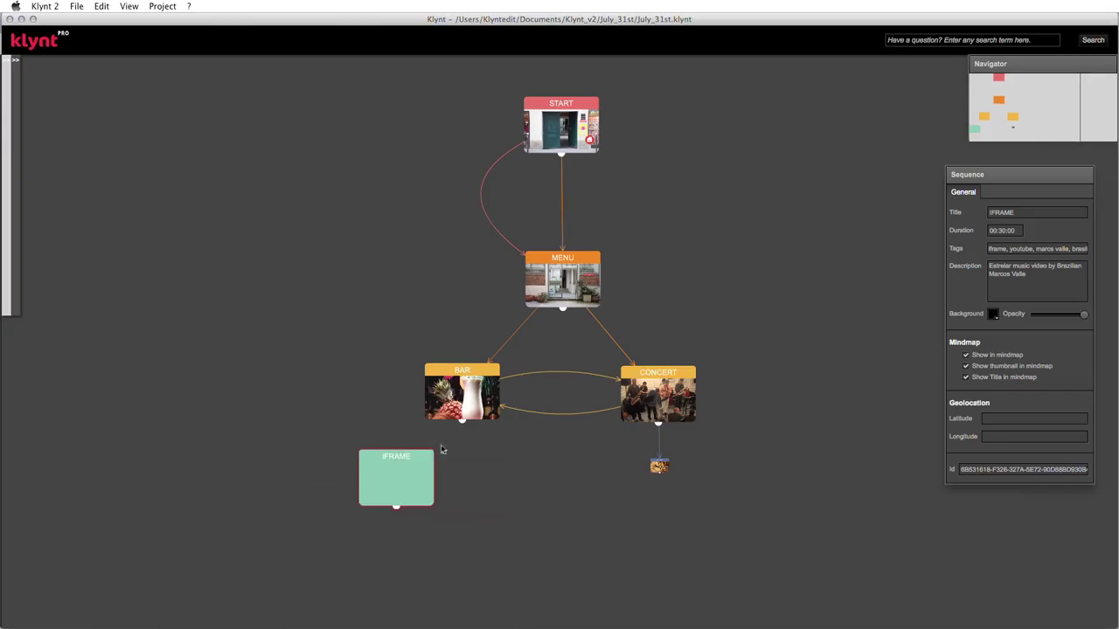
click(464, 426)
drag(464, 425, 432, 447)
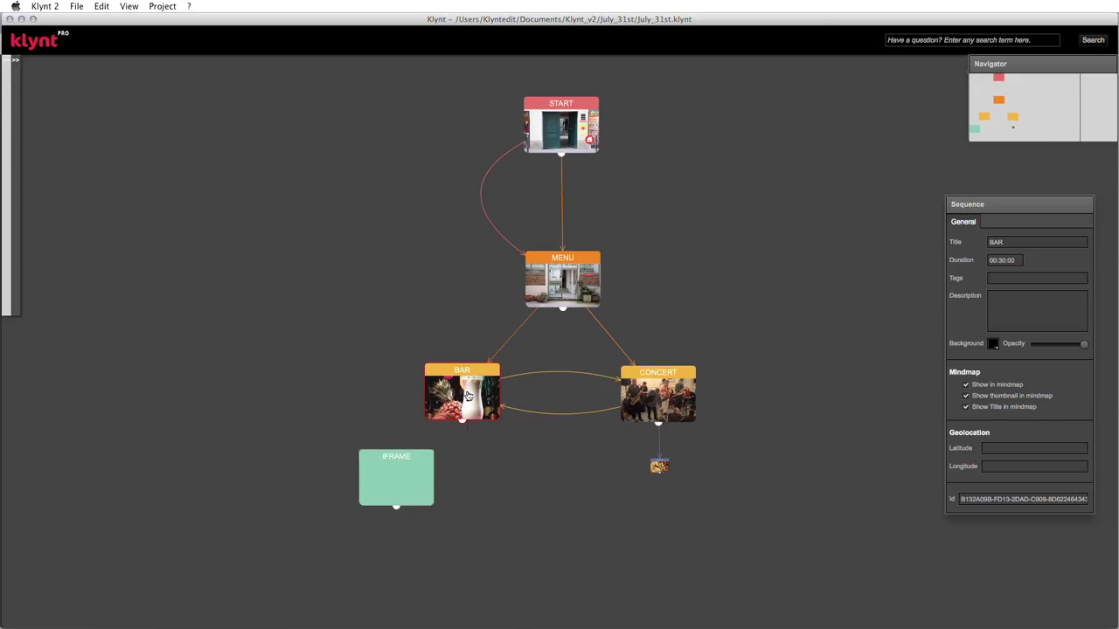
- In BAR, make the pina-colada image link to the IFRAME sequence
double_click(467, 396)
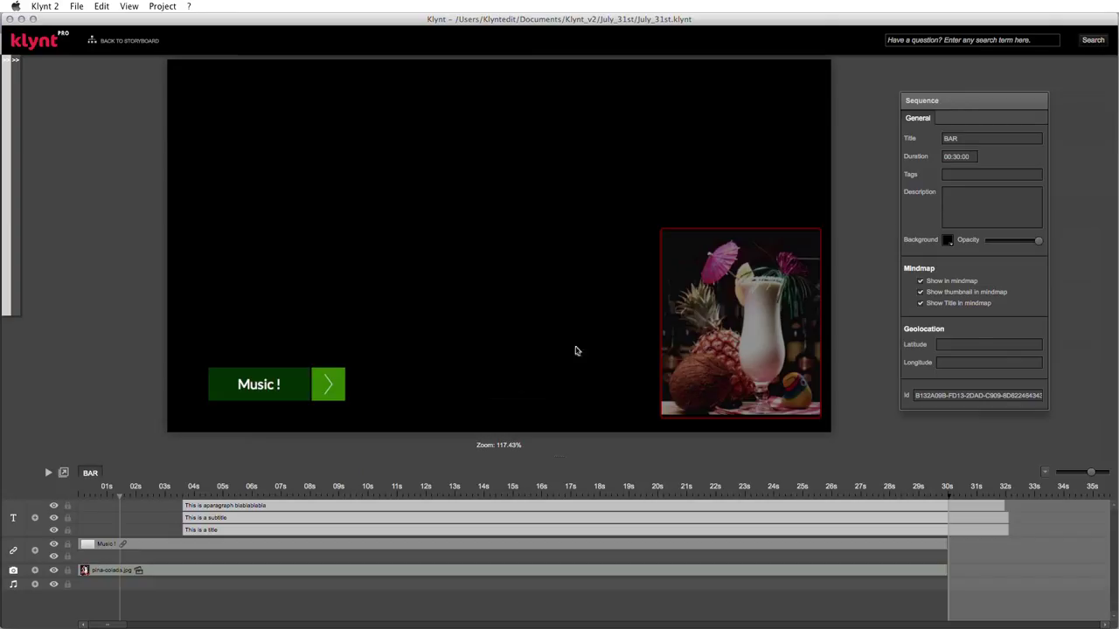
click(732, 325)
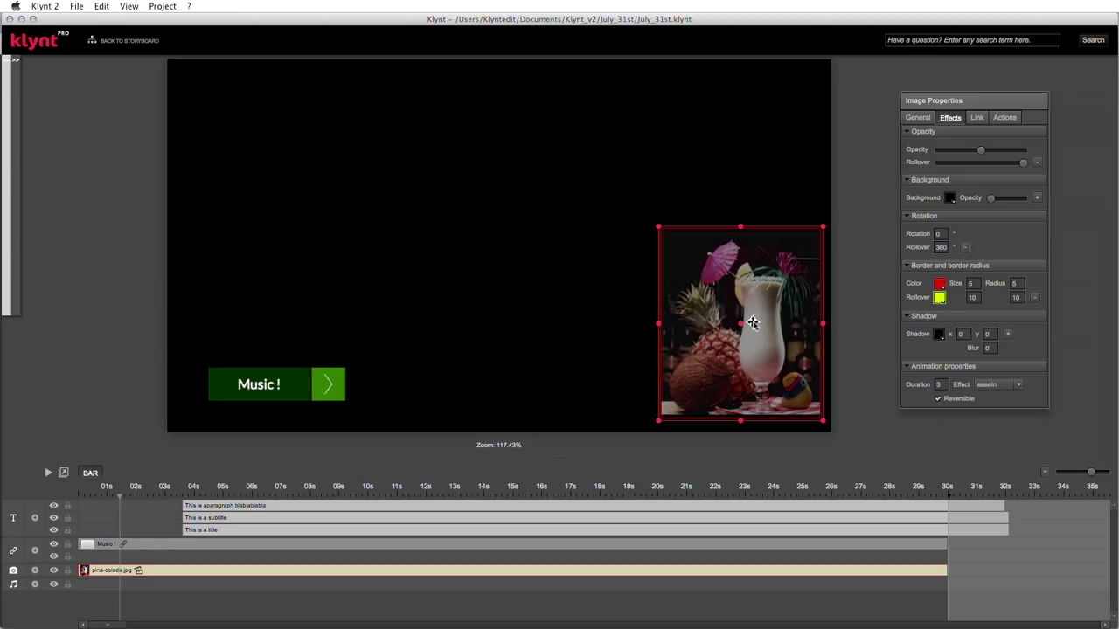
click(978, 120)
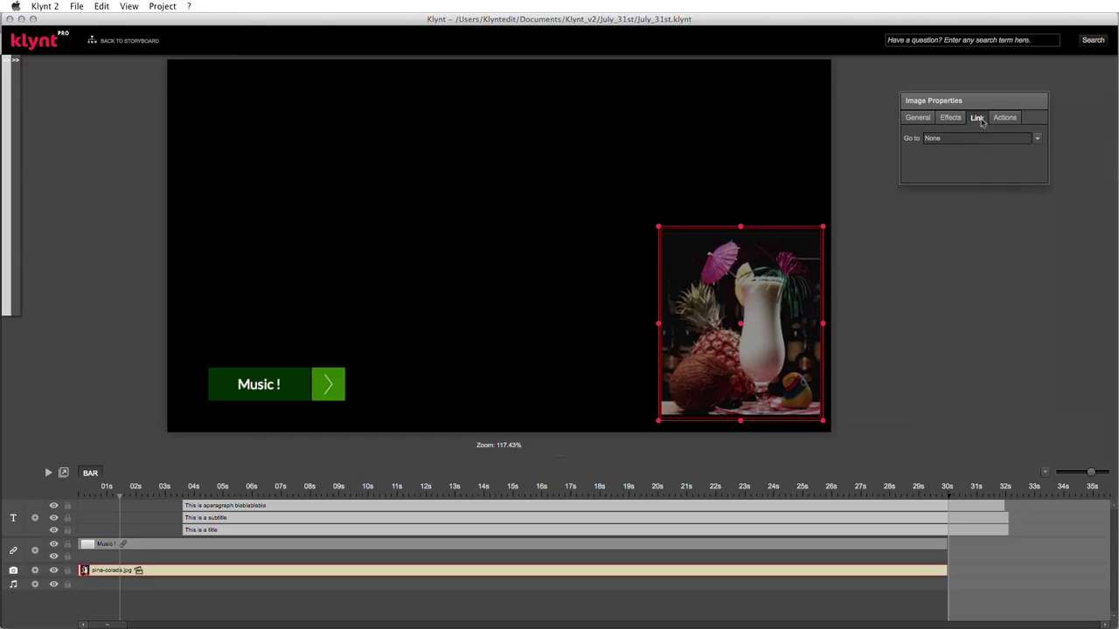
click(1037, 138)
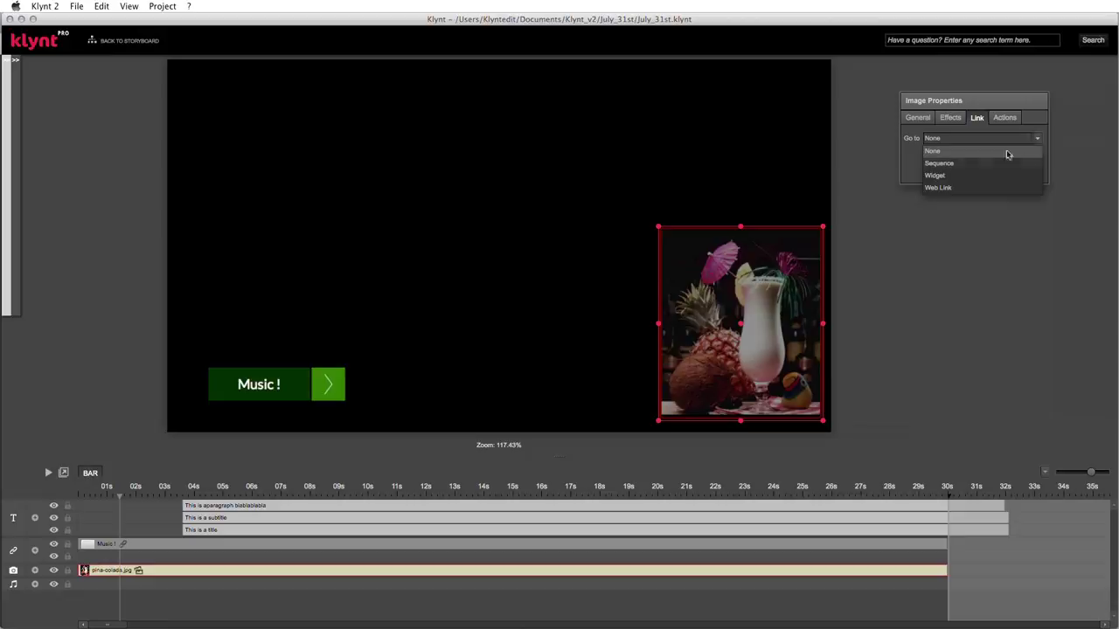
click(967, 165)
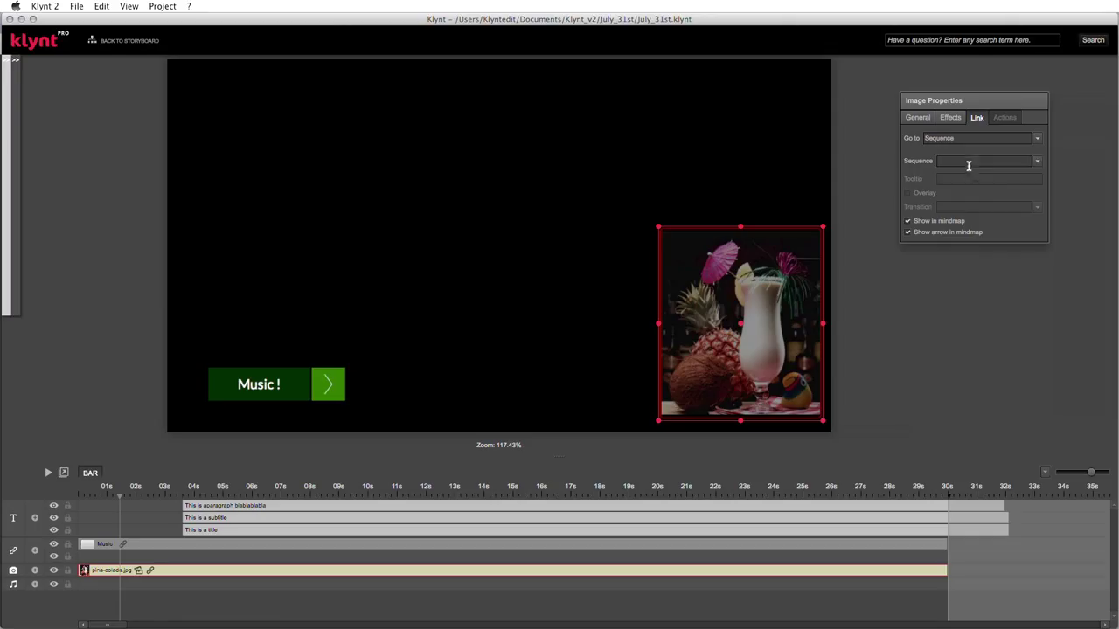
click(1037, 160)
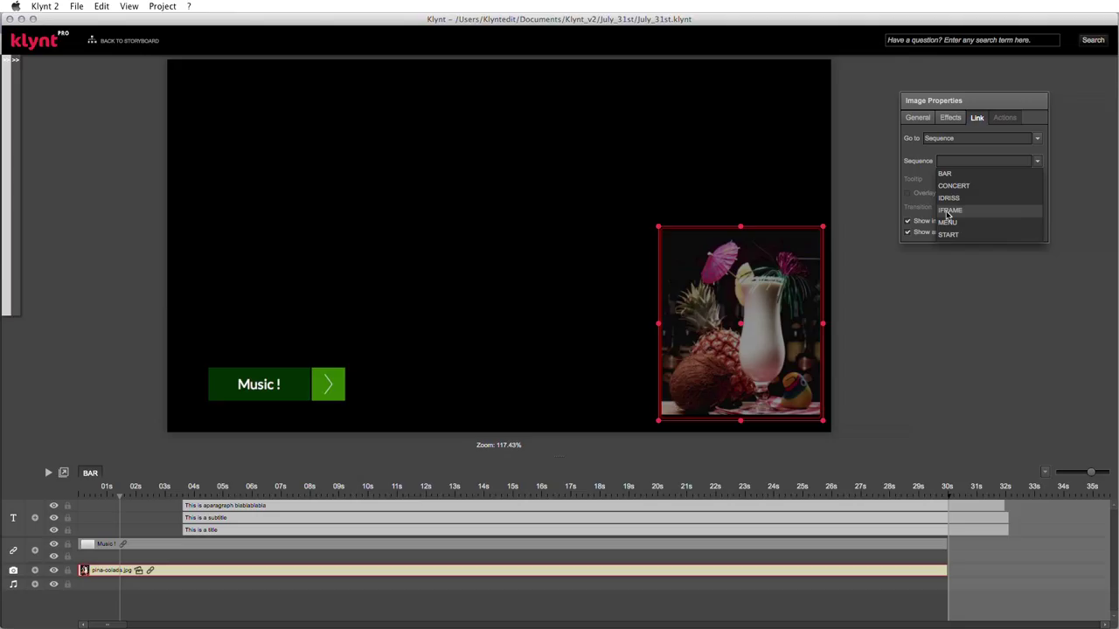
click(948, 212)
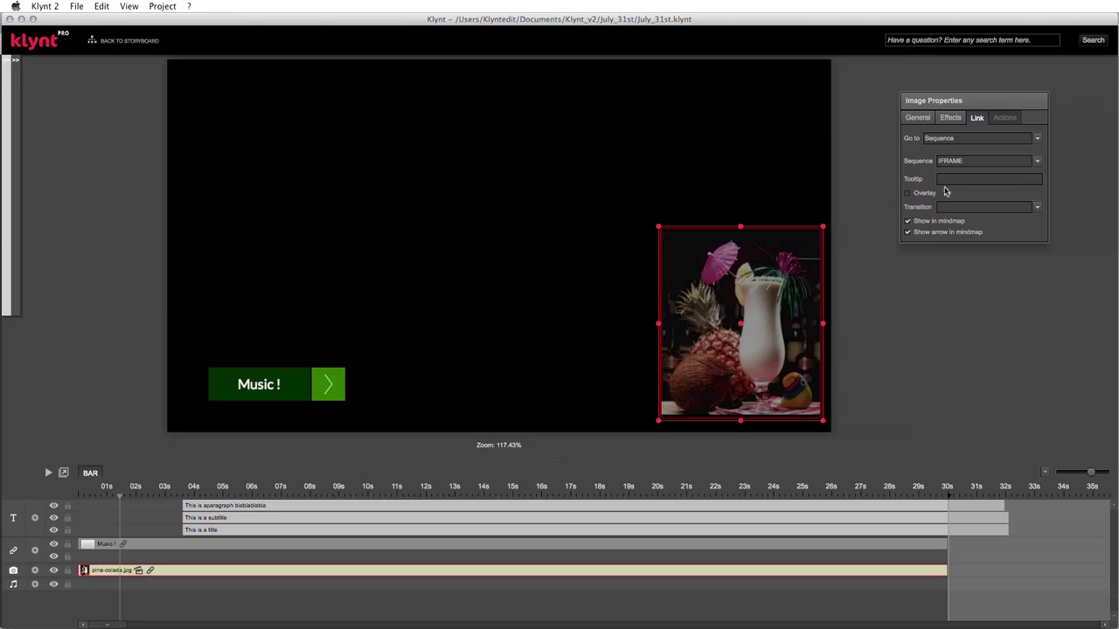
- Give the image link a 'Brasil' tooltip and a Pop transition
click(959, 178)
text(Brasil)
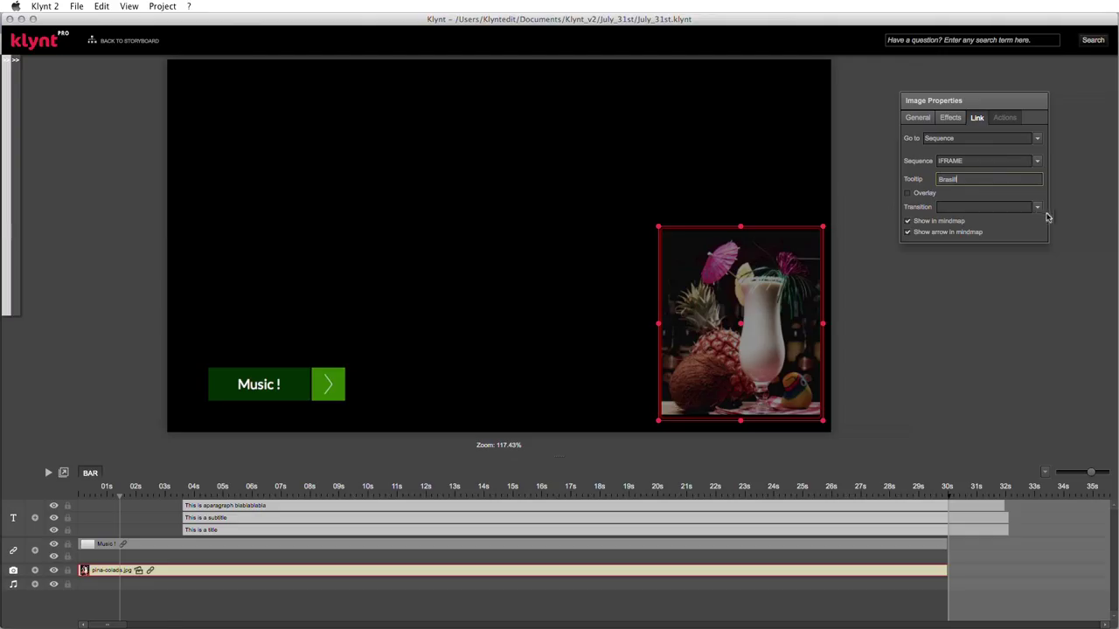
click(1038, 208)
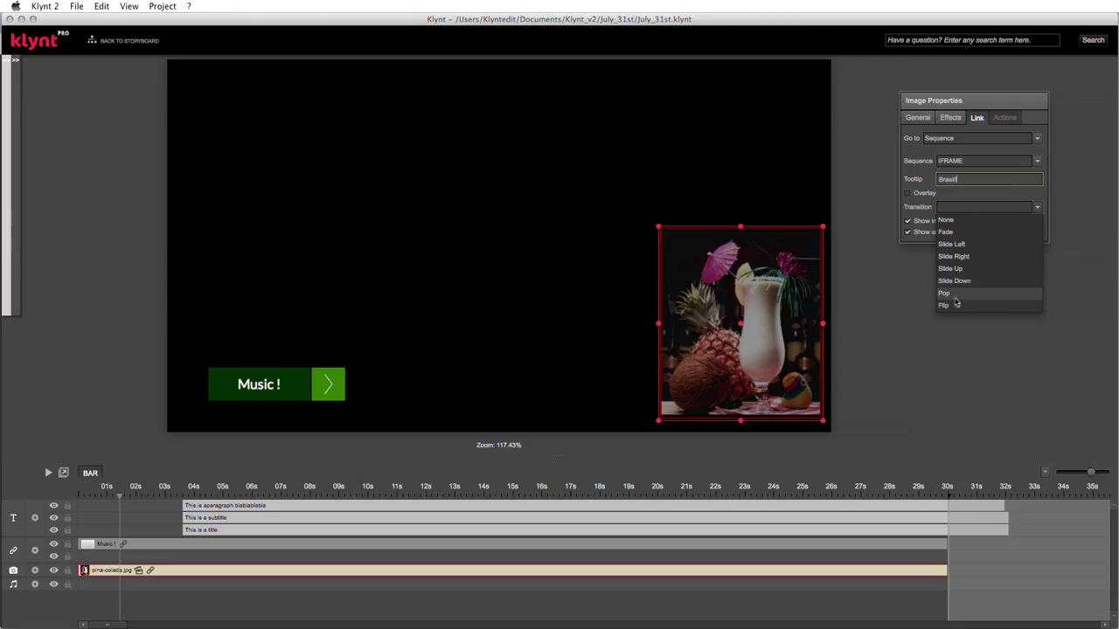
click(956, 298)
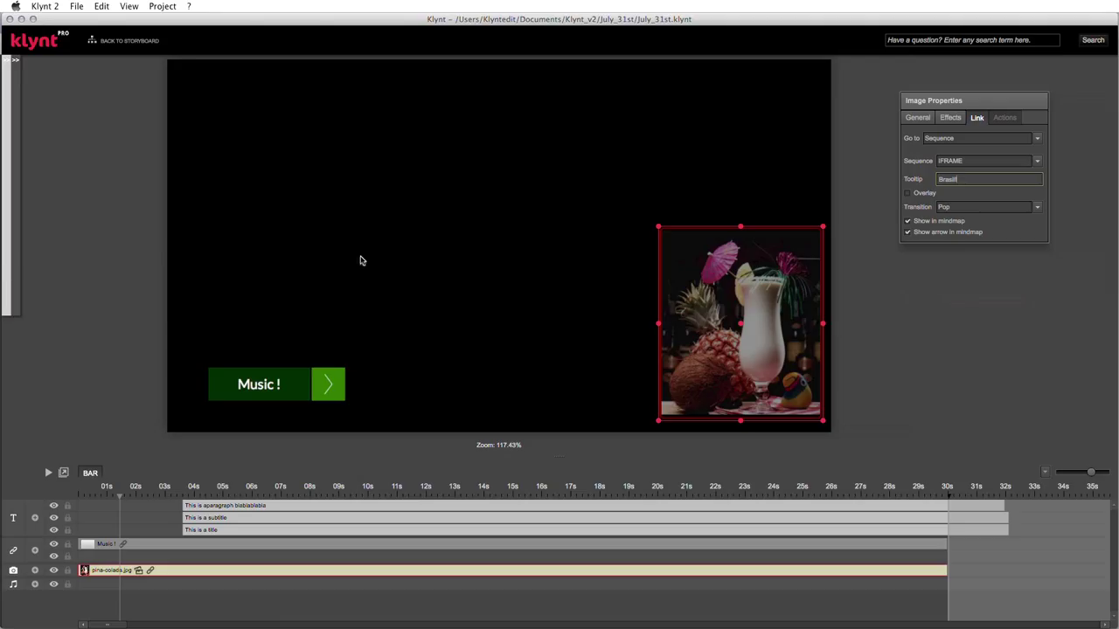
click(77, 6)
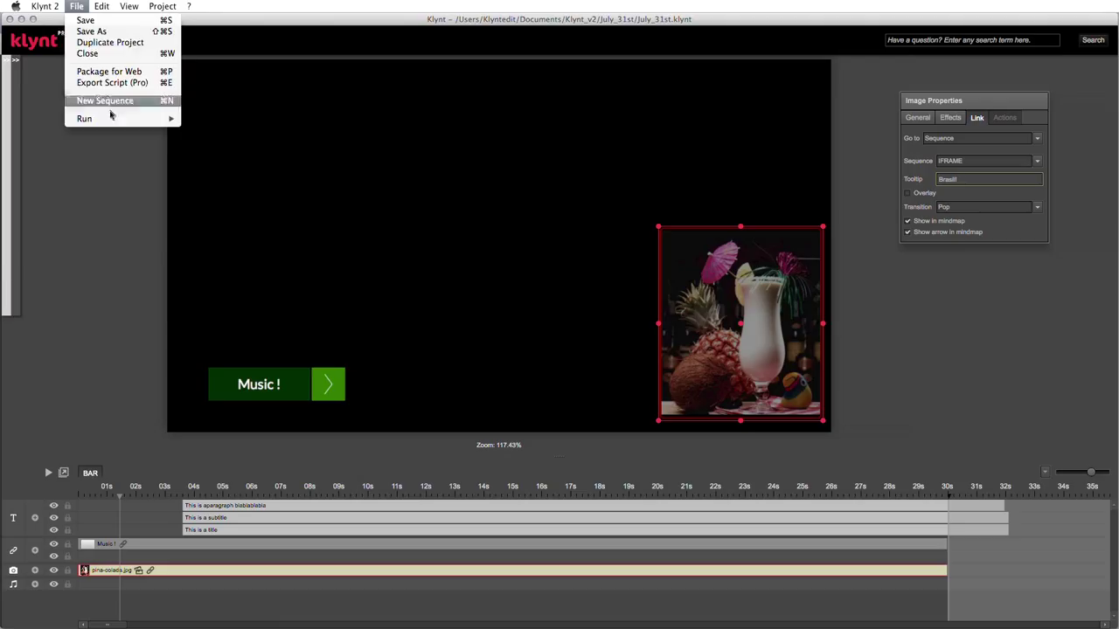
- Run the BAR sequence from its start as a browser preview
mouse_move(112, 120)
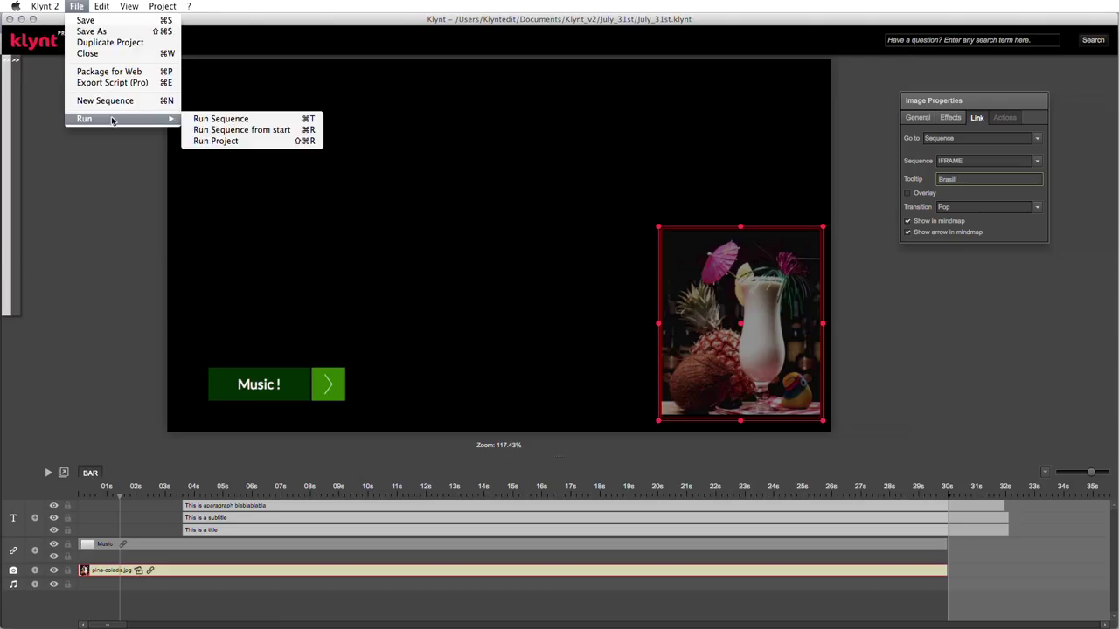
click(230, 131)
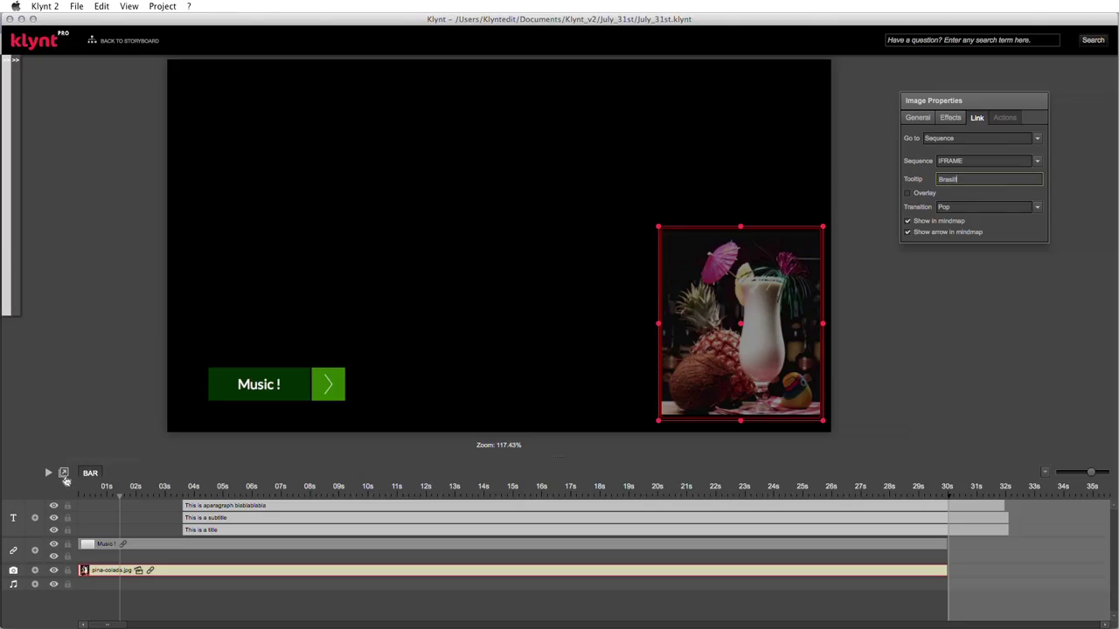
click(65, 477)
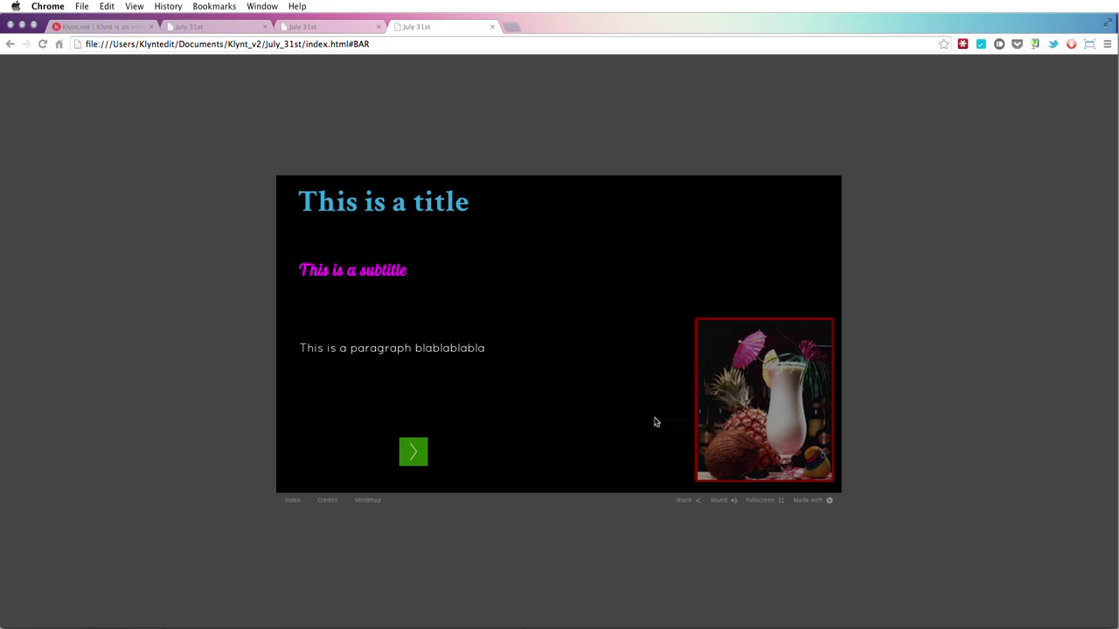
- Follow the cocktail image's link and check that the address ends in #IFRAME
mouse_move(737, 422)
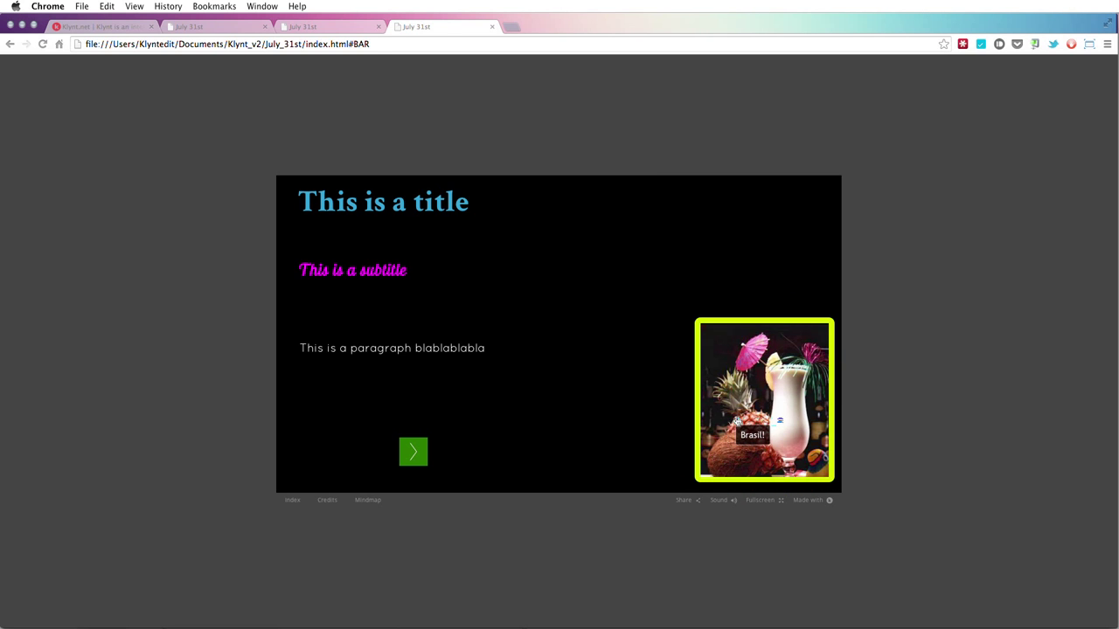
click(737, 422)
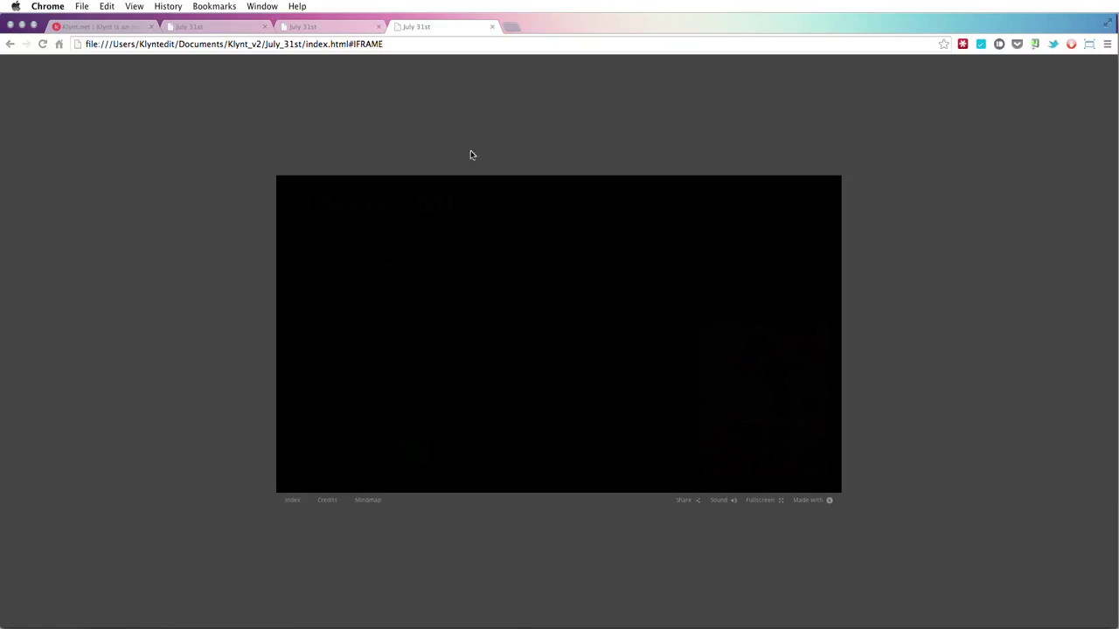
drag(426, 44, 84, 45)
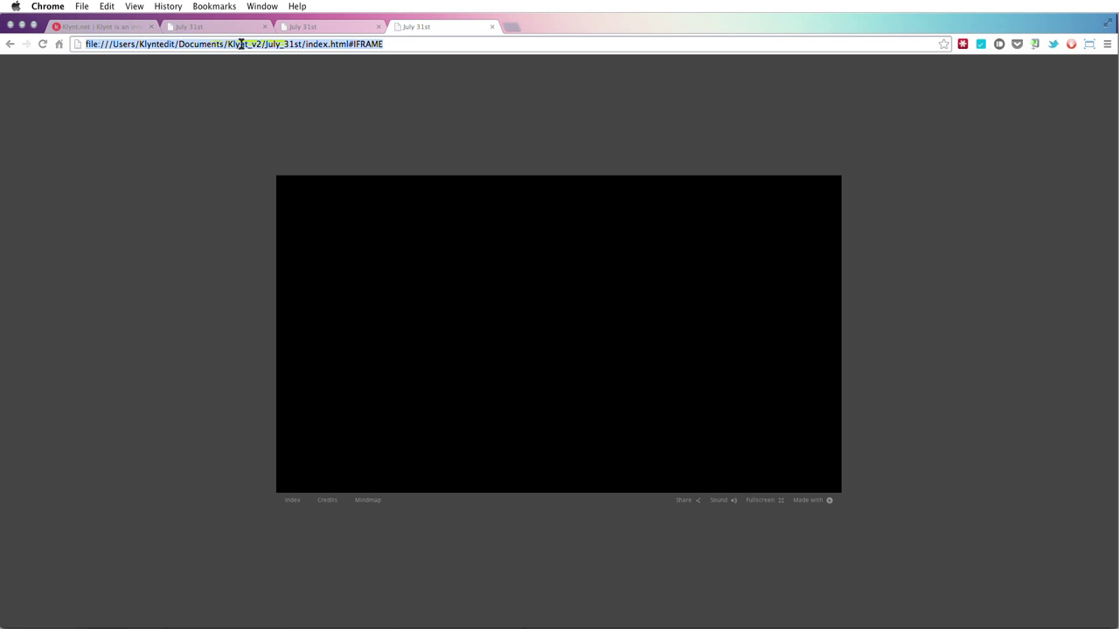
click(350, 43)
drag(350, 44, 175, 146)
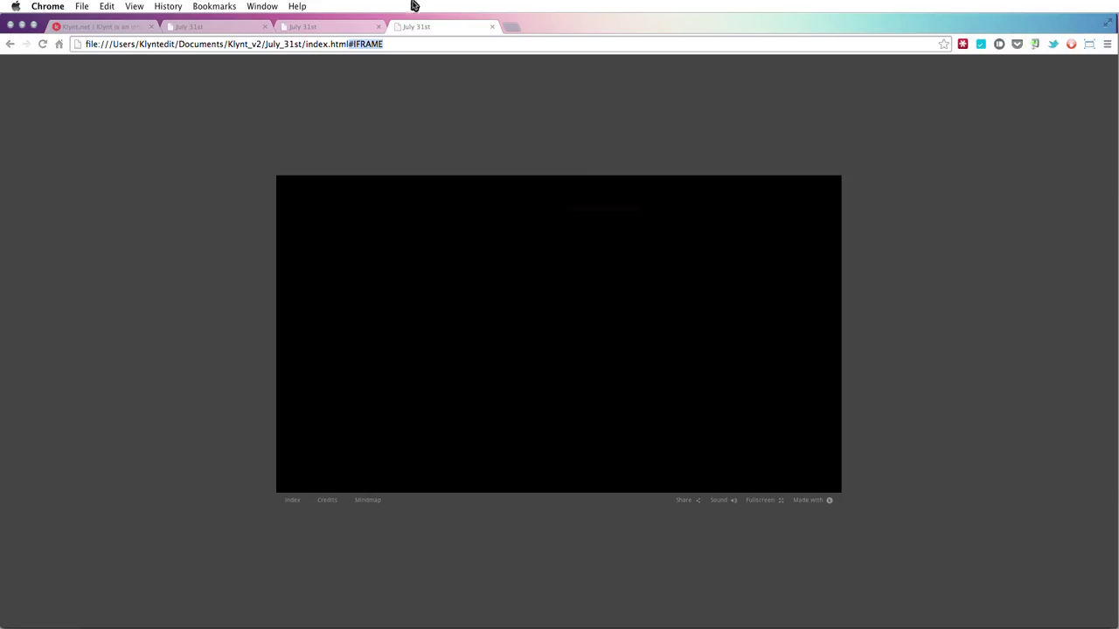
- Close the preview tabs and return to Klynt
drag(435, 13, 493, 32)
click(492, 27)
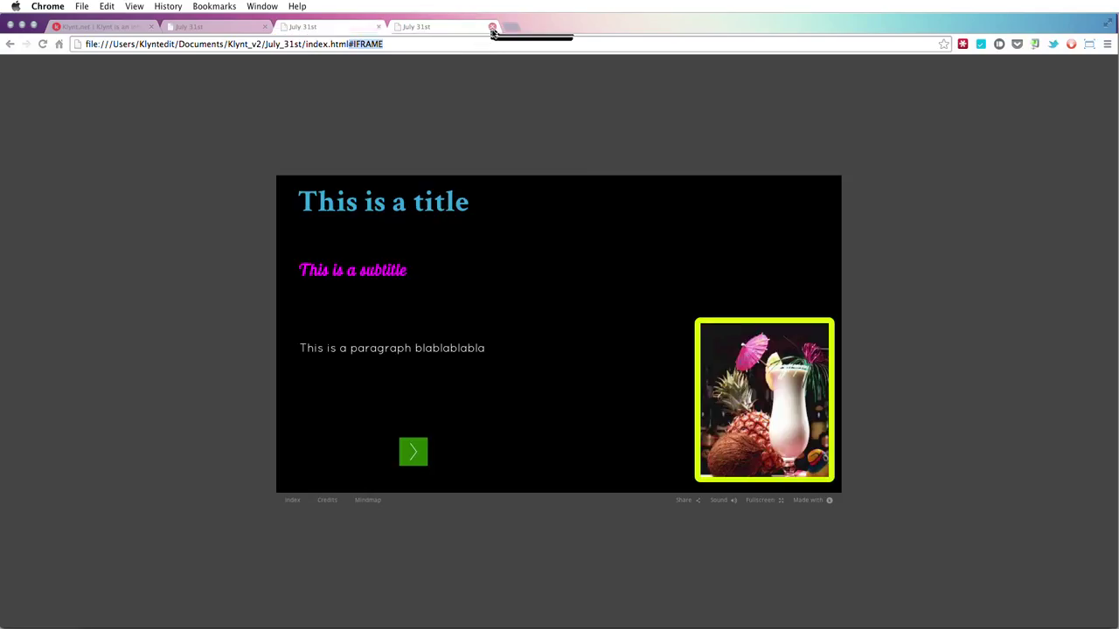
click(379, 28)
click(265, 28)
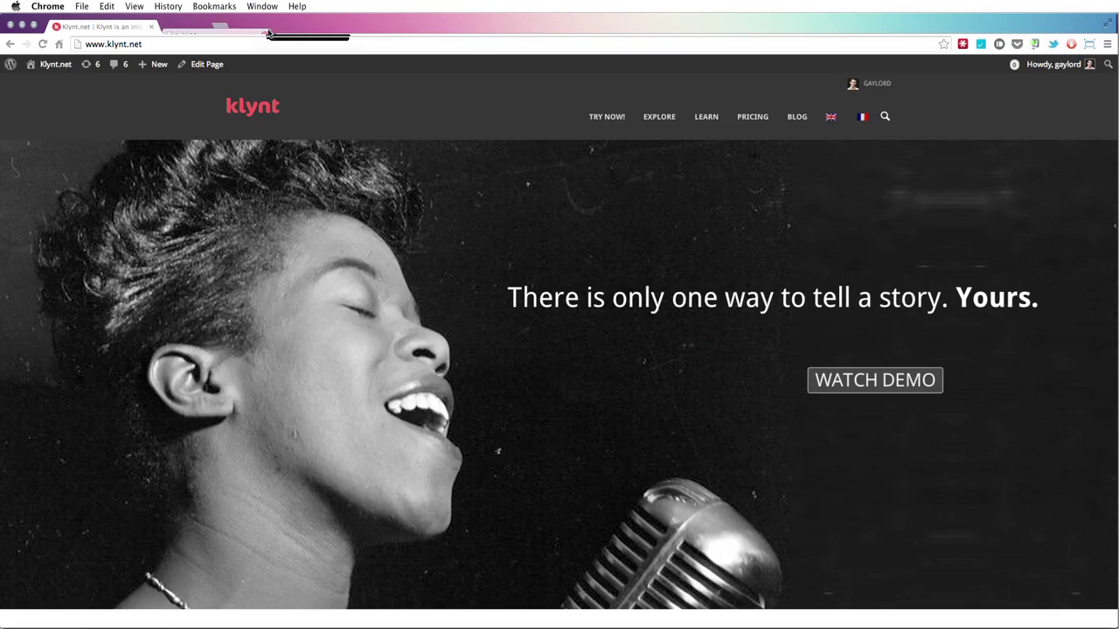
key(super+Tab)
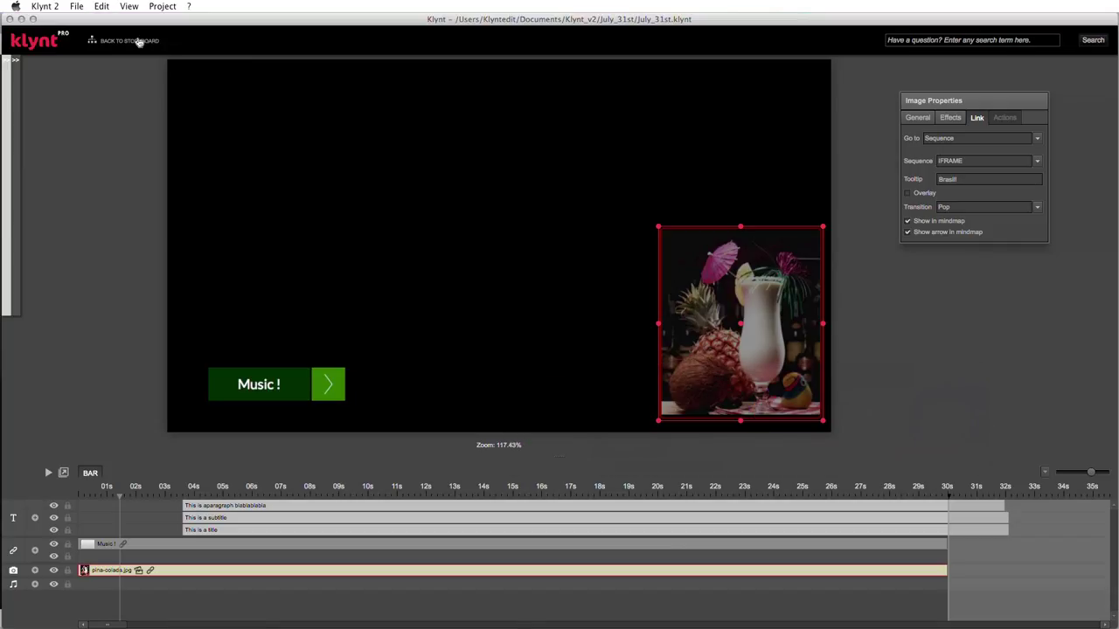
- Return to the storyboard and move the IFRAME node slightly left
click(140, 40)
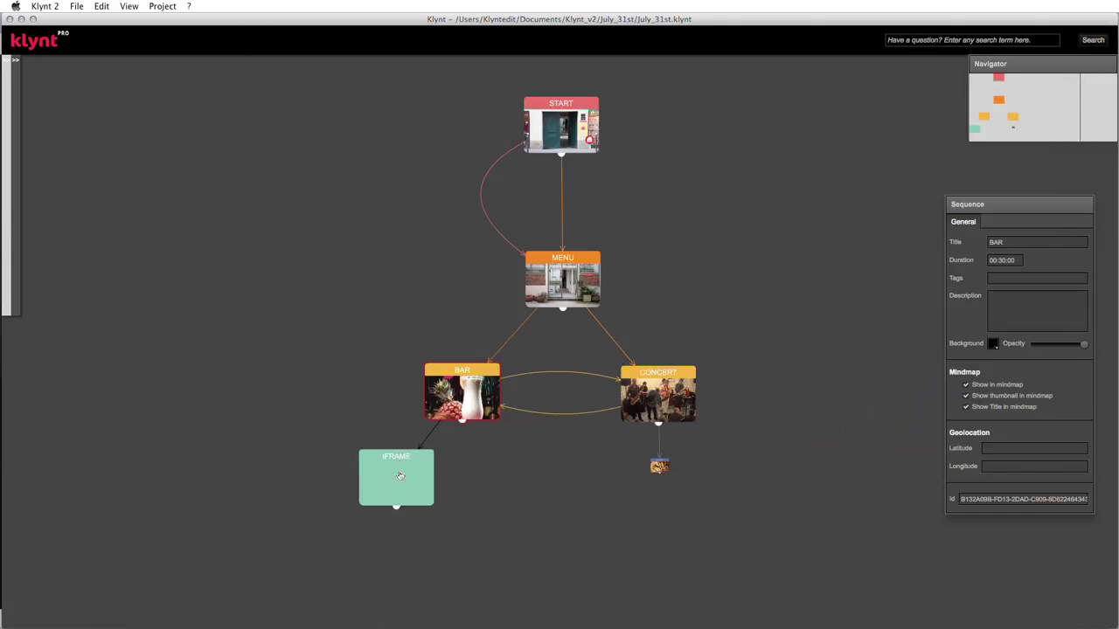
drag(401, 476, 355, 479)
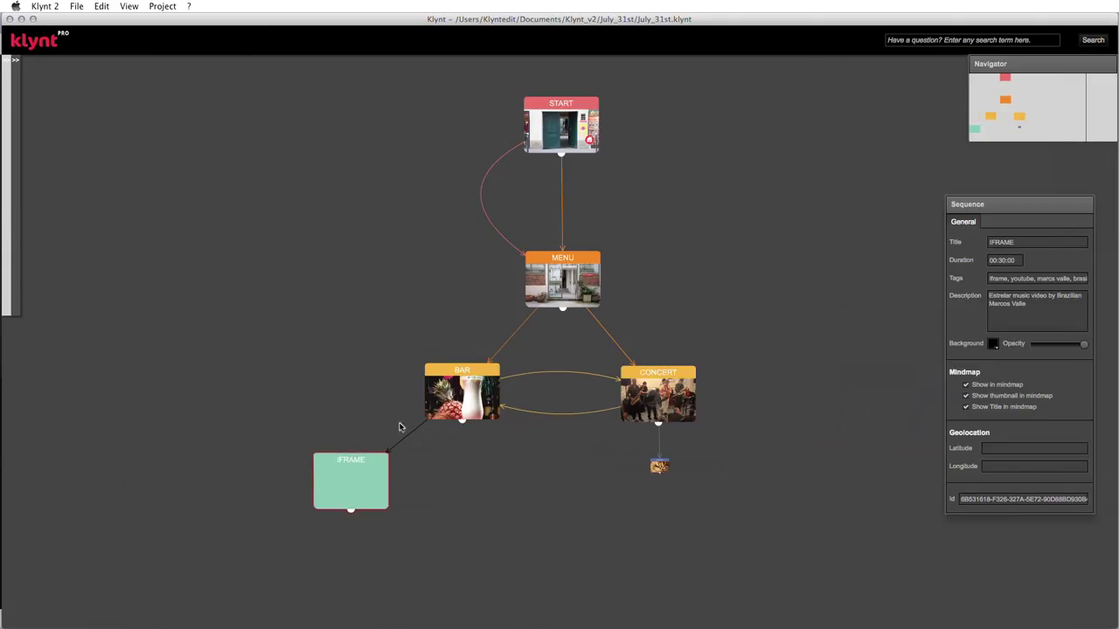
scroll(407, 426, up, 3)
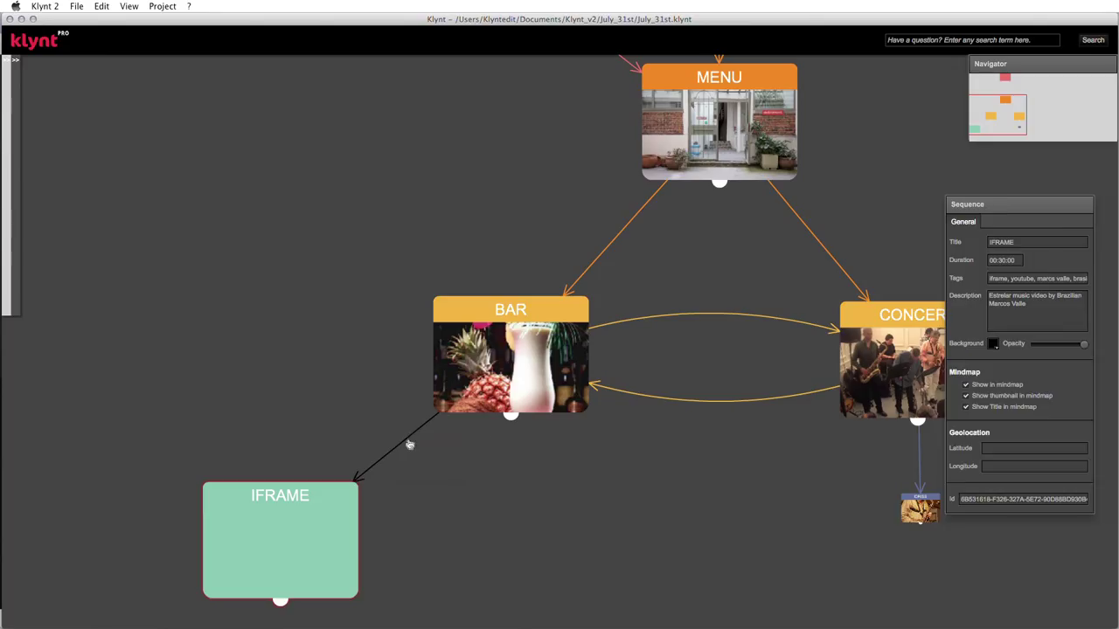
- Colour the BAR-to-IFRAME link green and nudge the IFRAME node up and left
click(408, 445)
right_click(396, 449)
mouse_move(415, 468)
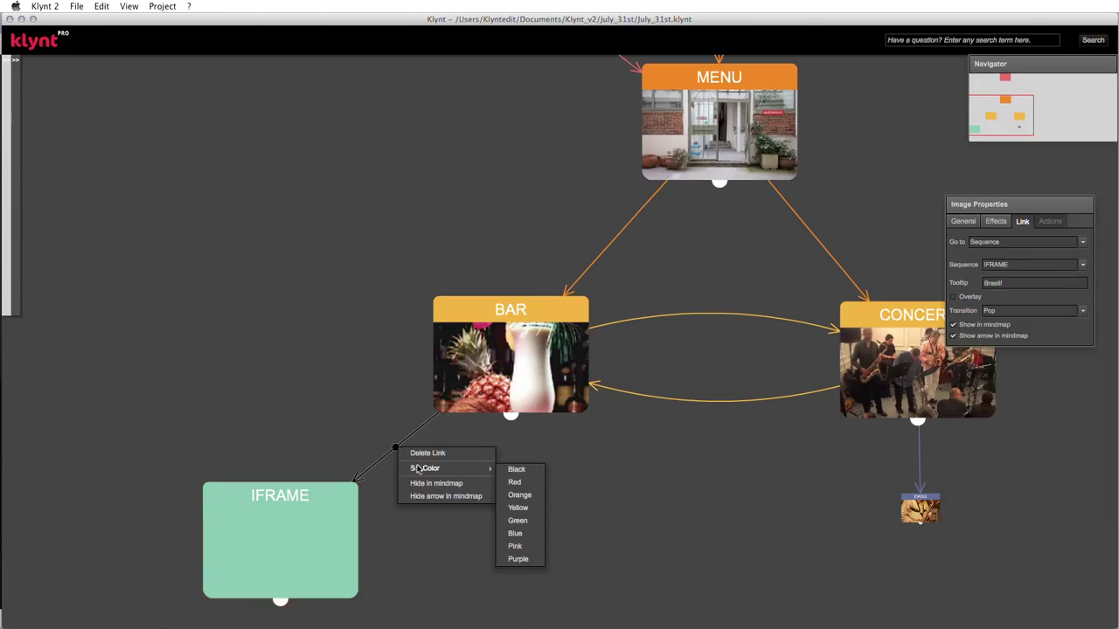
click(528, 527)
drag(285, 511, 291, 499)
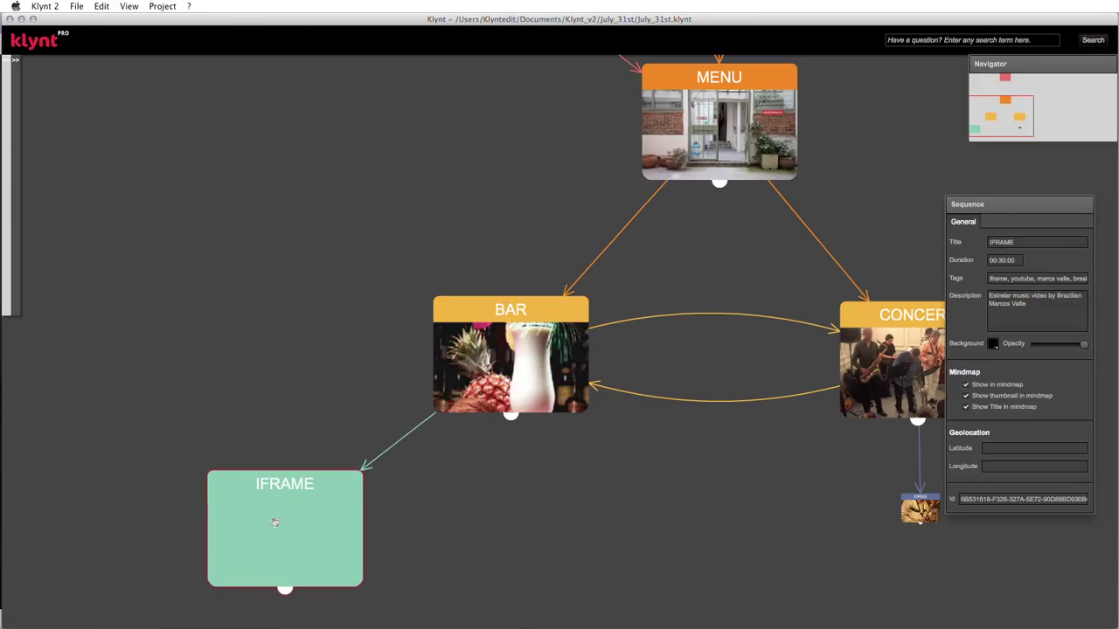
- Open the IFRAME sequence and give it a turquoise 00FFCC background with lowered opacity
double_click(274, 523)
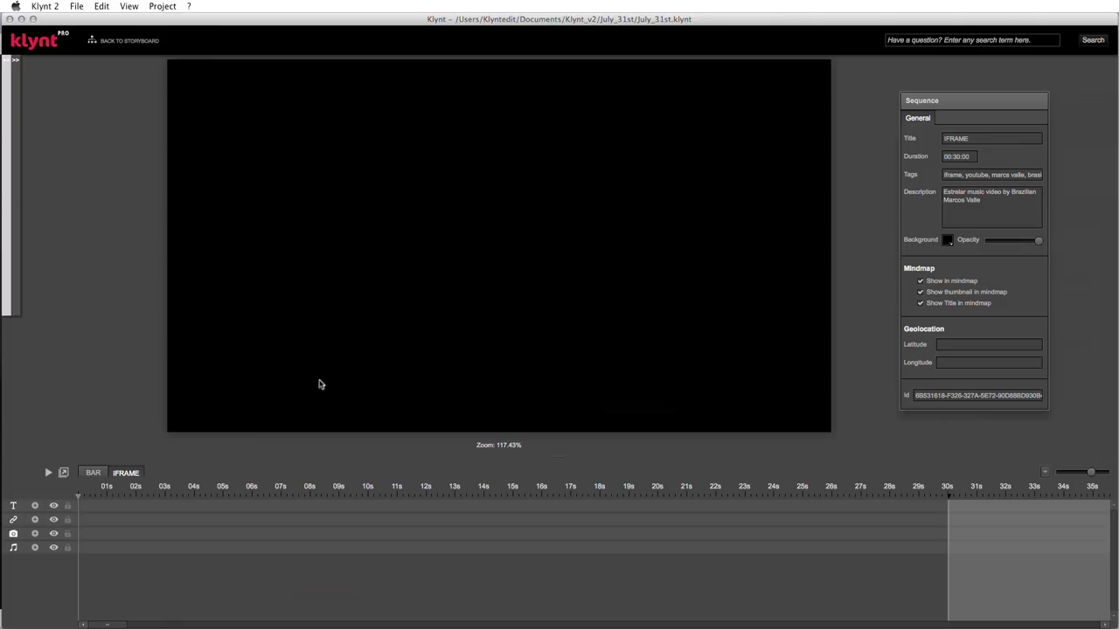
click(948, 243)
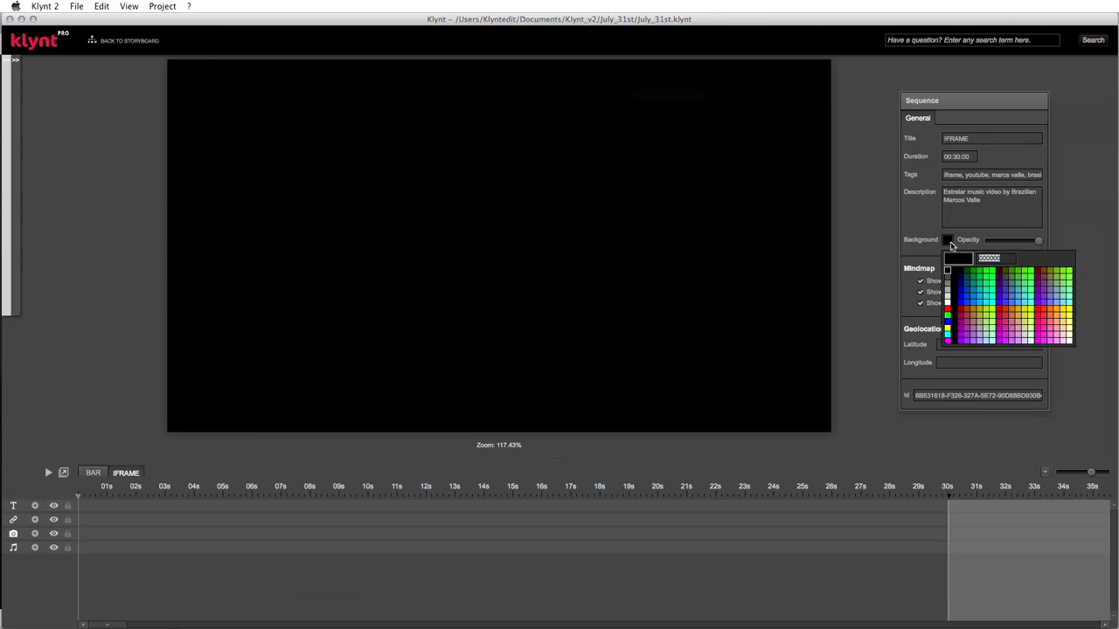
click(995, 299)
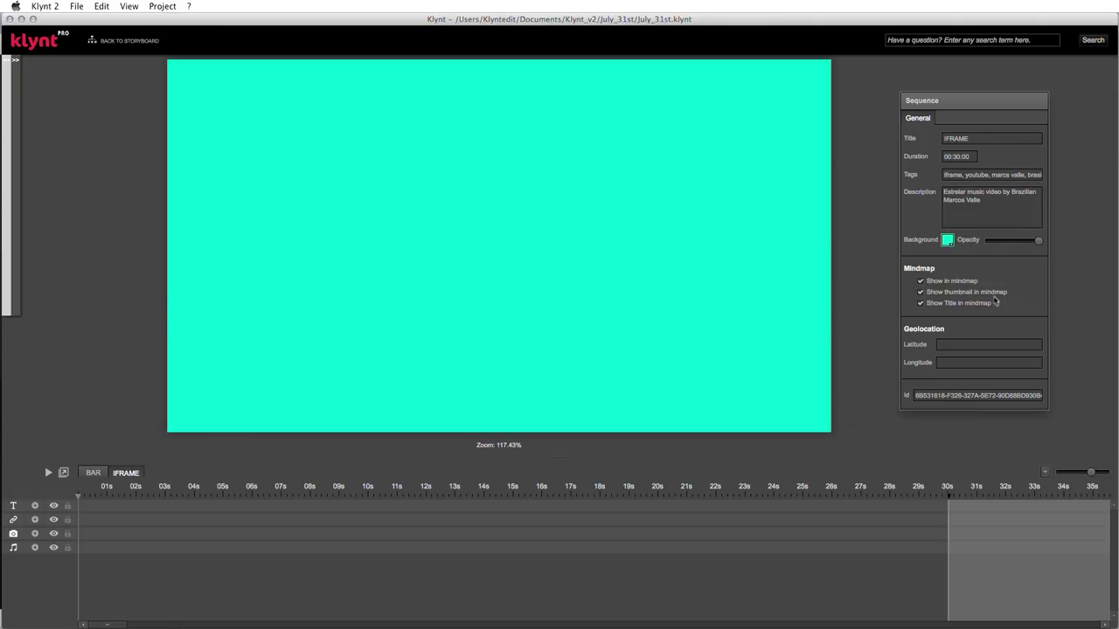
mouse_move(1030, 242)
drag(1030, 242, 1011, 241)
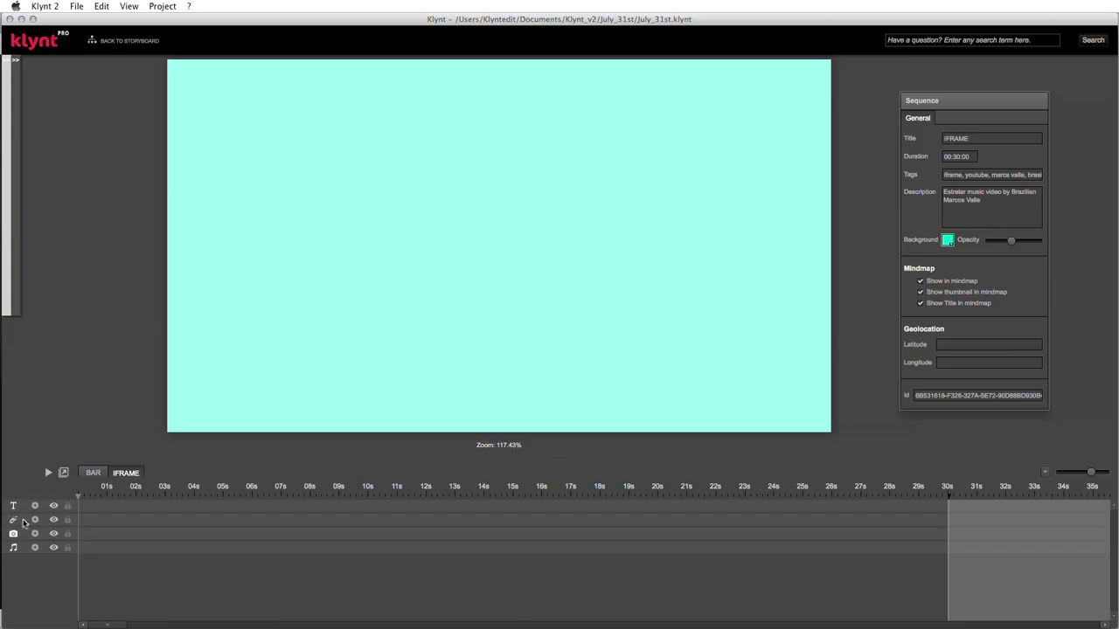
- Add an iFrame element to the link track, spanning from the start to about 31 s
right_click(98, 522)
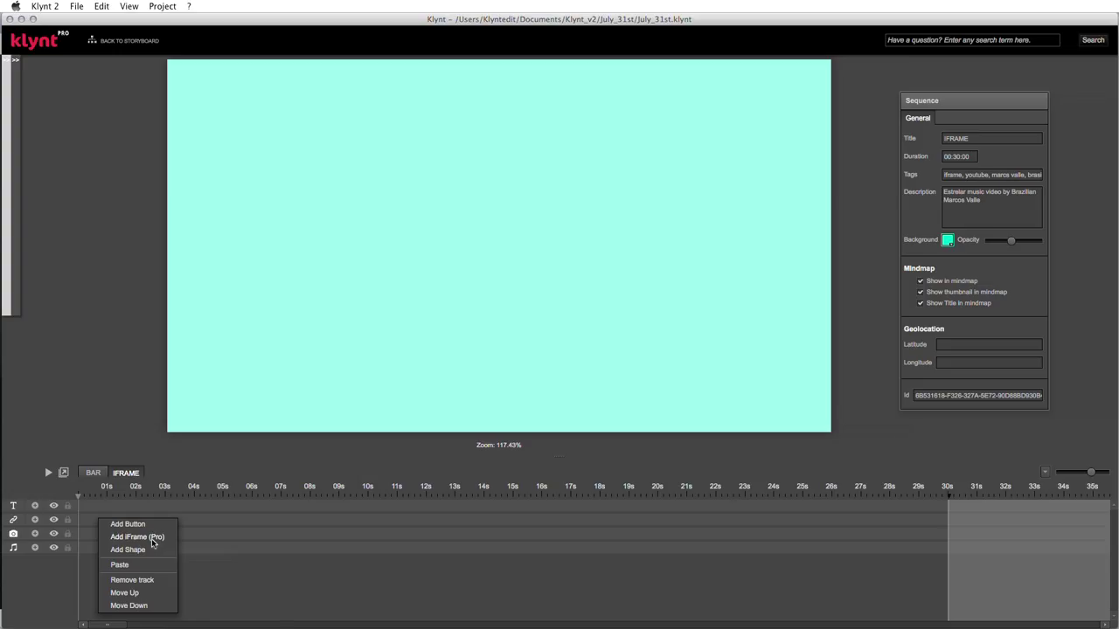
click(152, 543)
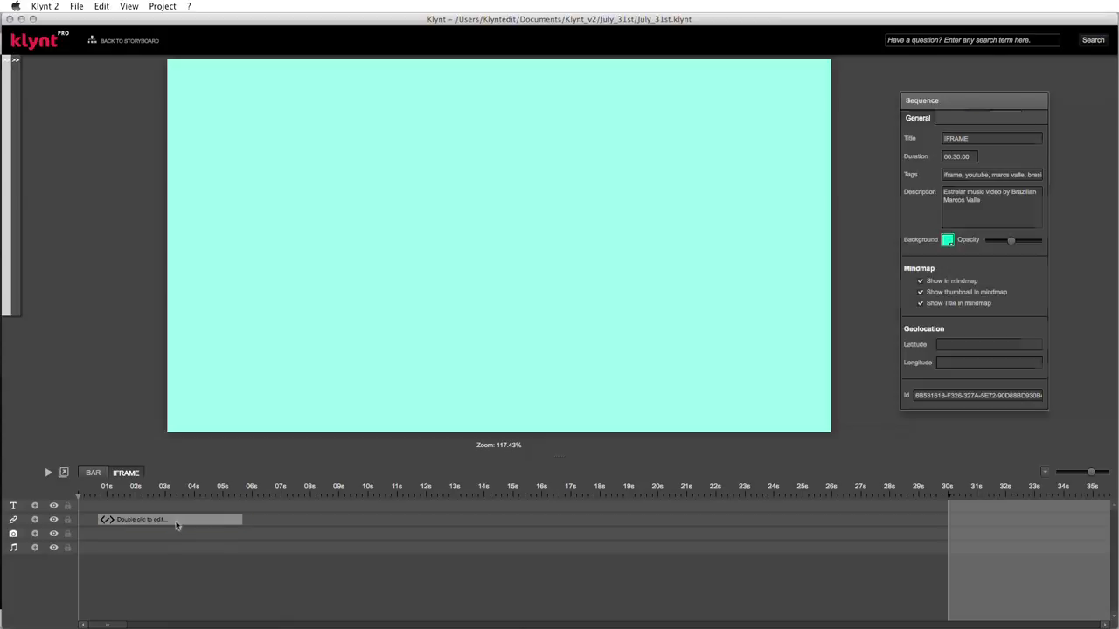
click(175, 525)
drag(177, 523, 145, 521)
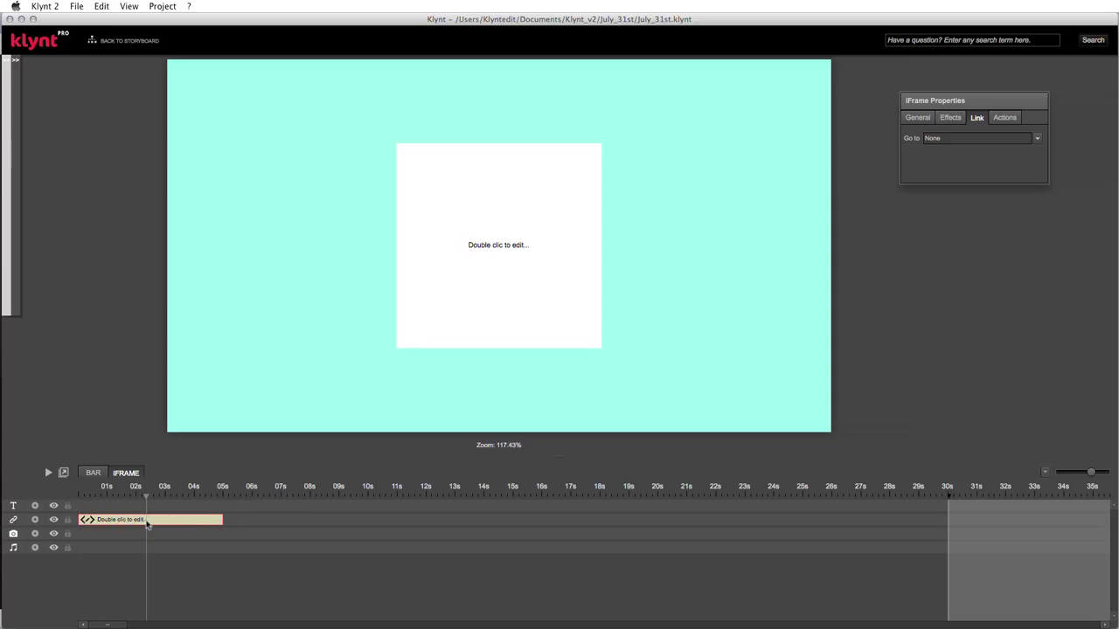
drag(228, 523, 994, 521)
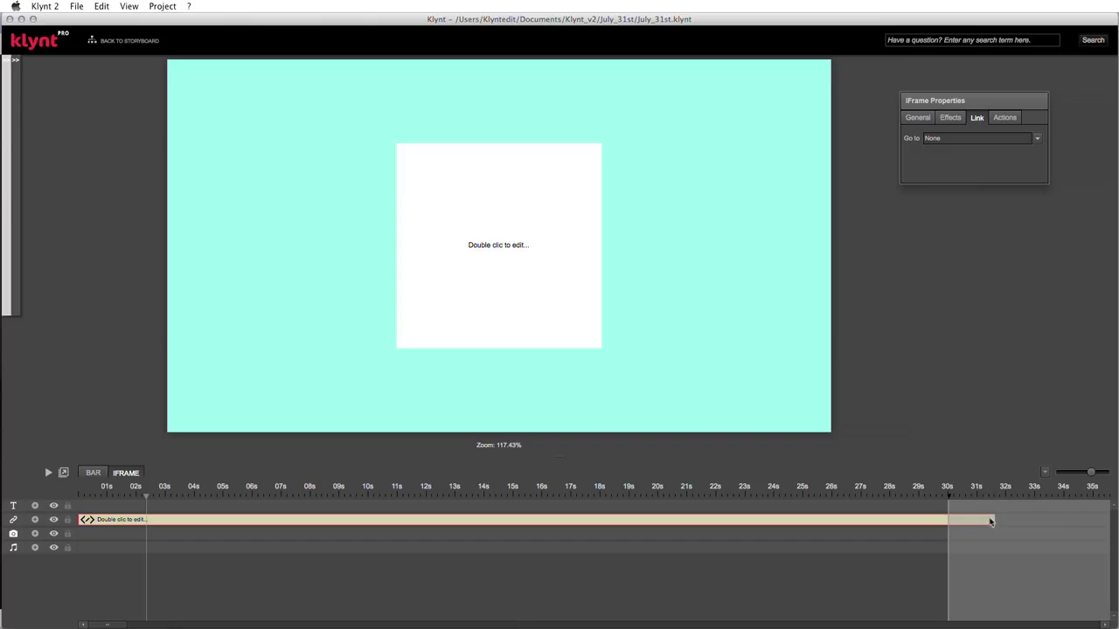
click(543, 286)
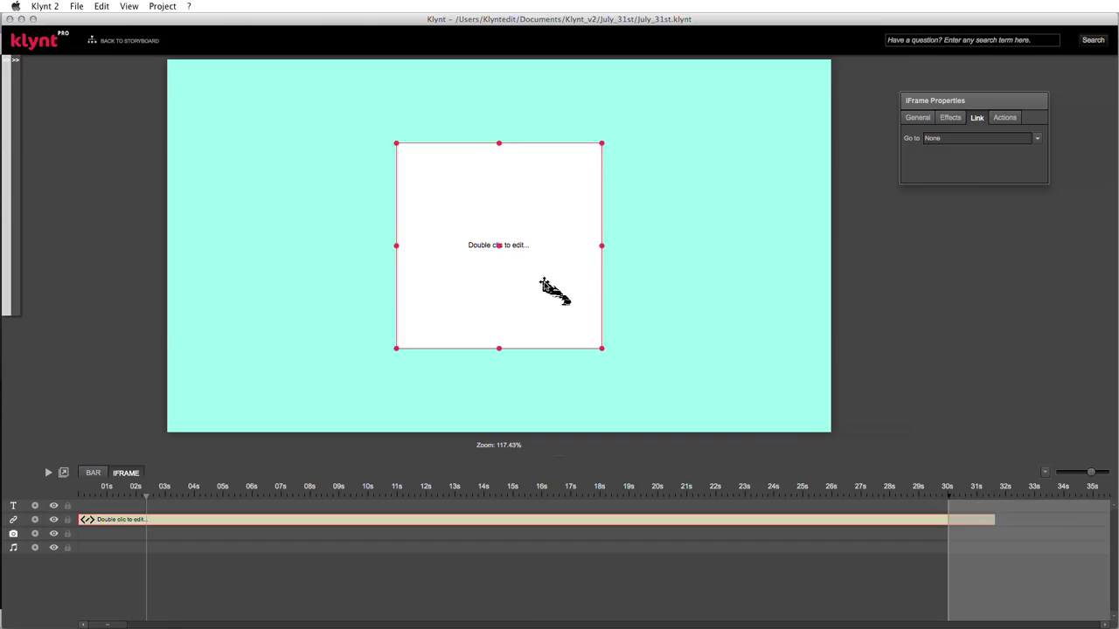
- Open the iFrame's embed-code editor, then switch to Google Chrome
double_click(544, 286)
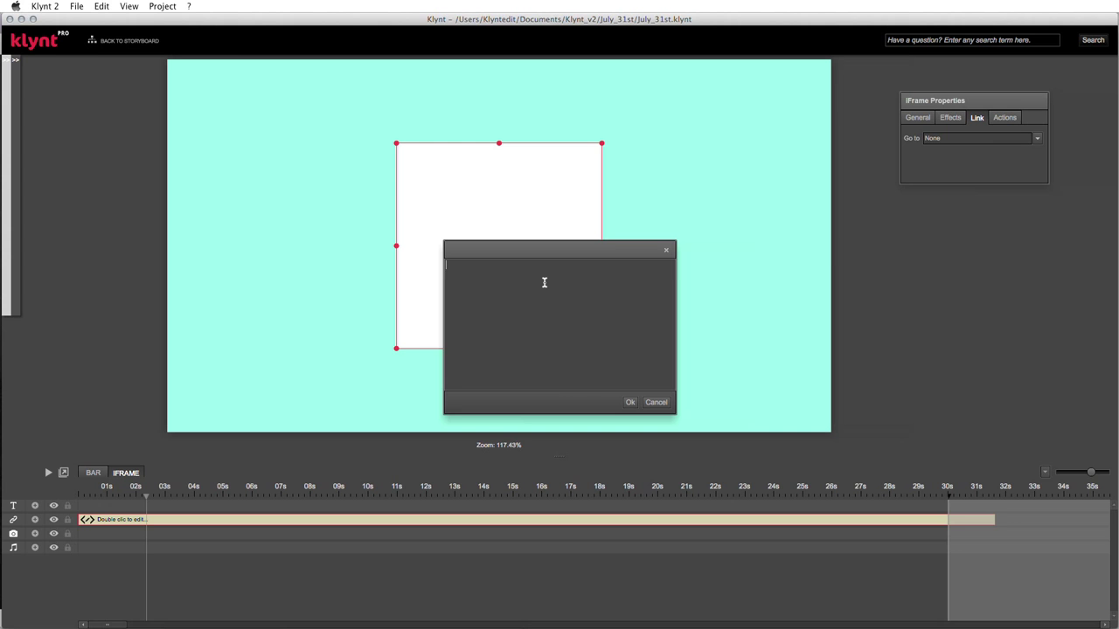
key(super+Tab)
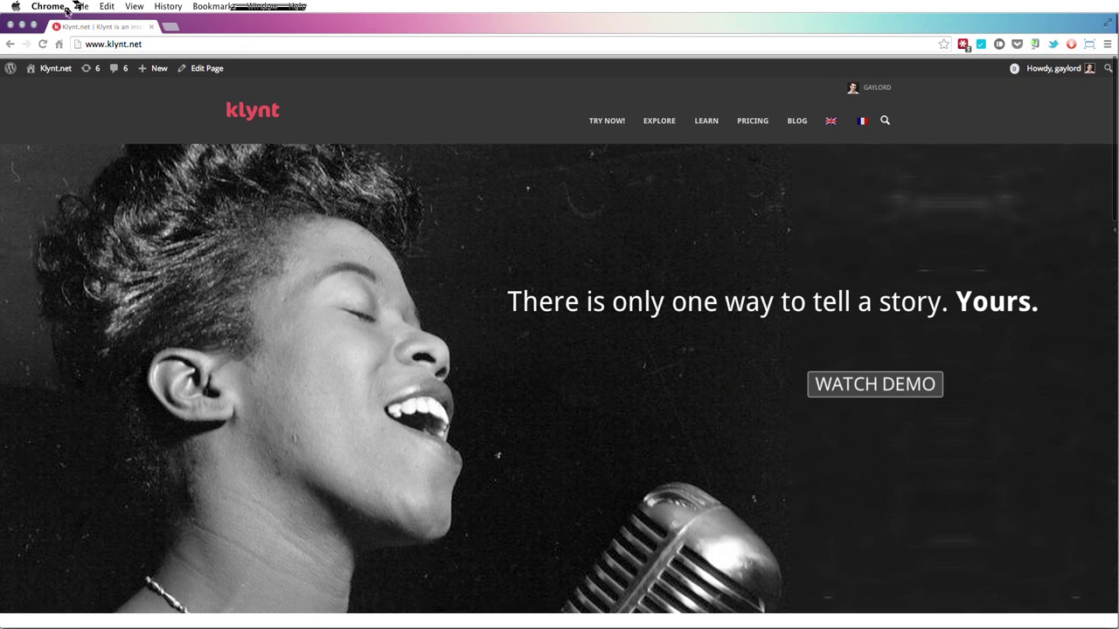
- In a new tab, go to YouTube and search for 'marcos valle estrelar'
click(171, 27)
text(youtube.com)
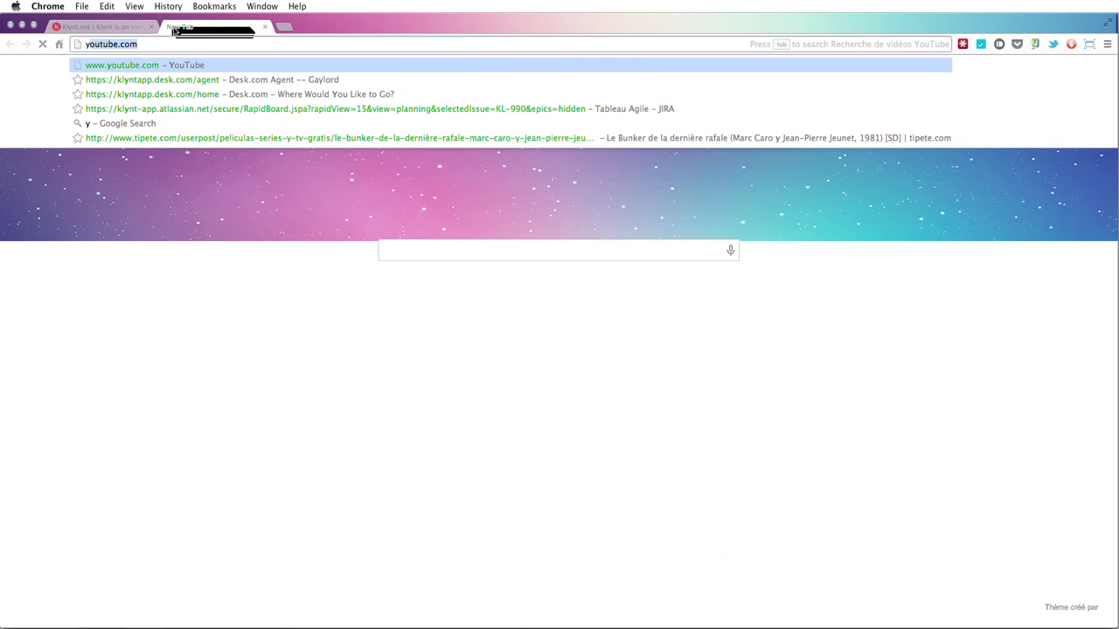
key(Return)
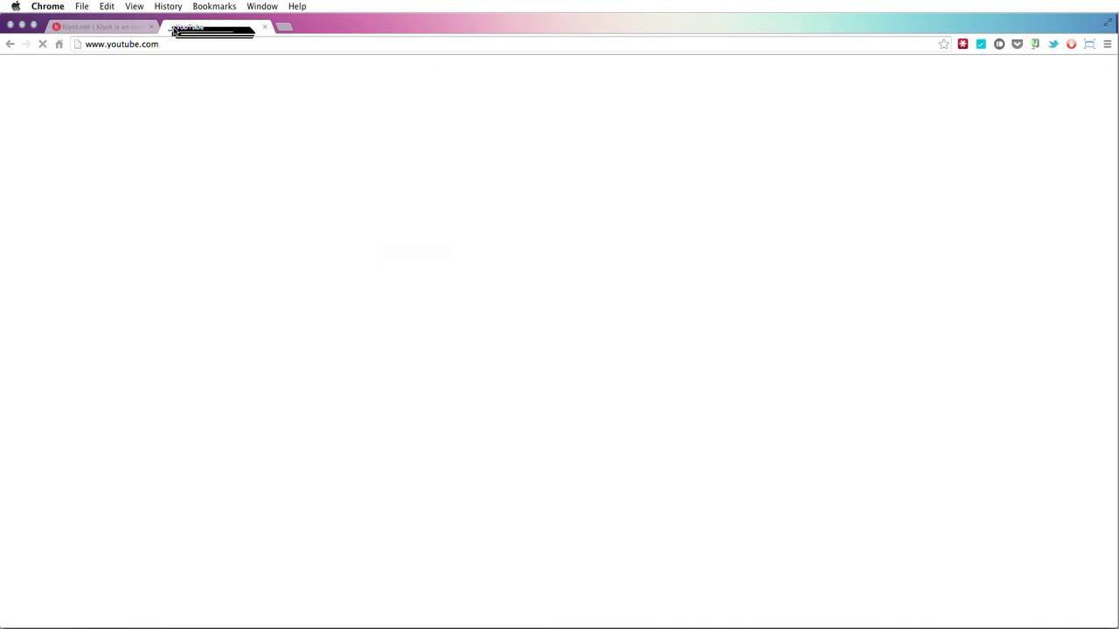
text(marcos va)
key(Down)
key(Down)
key(Down)
key(Return)
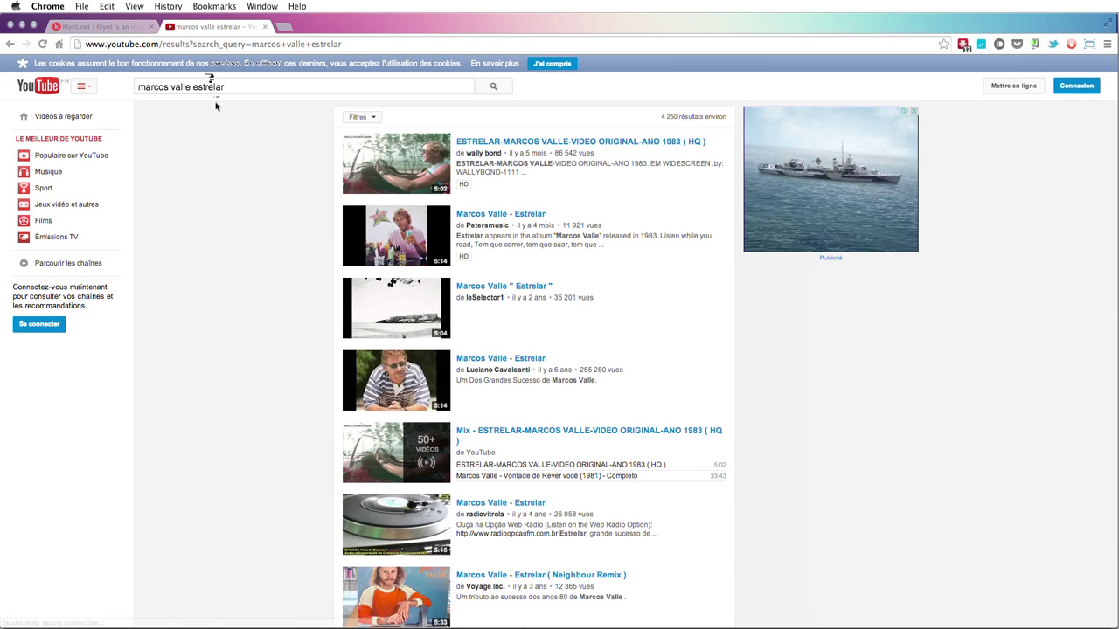
- Open the first ESTRELAR result and pause it at 0:06
click(566, 142)
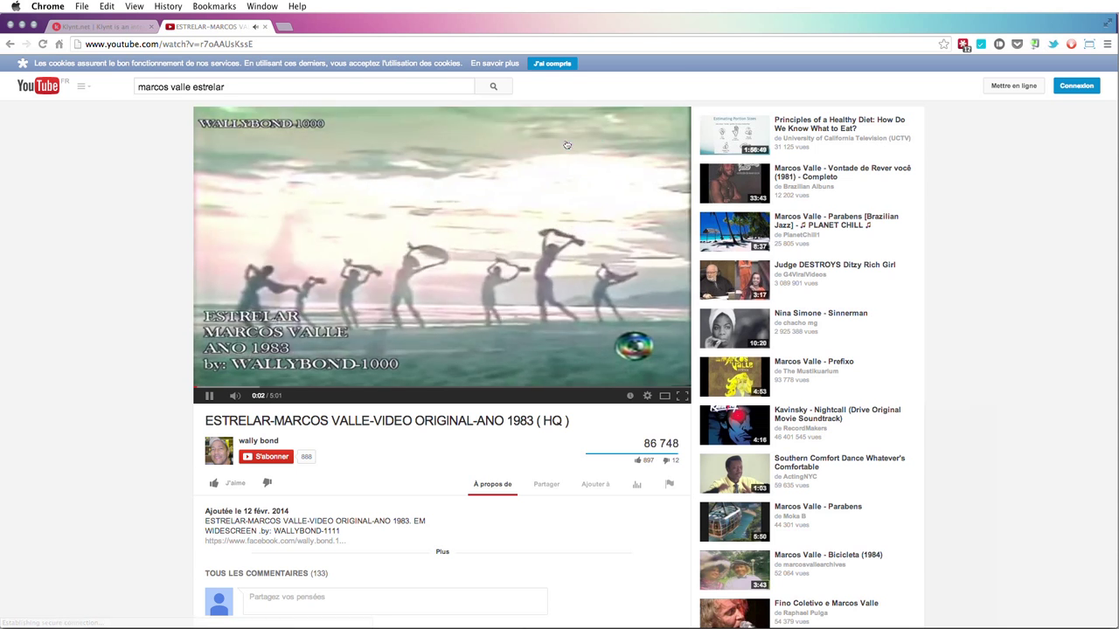
mouse_move(249, 396)
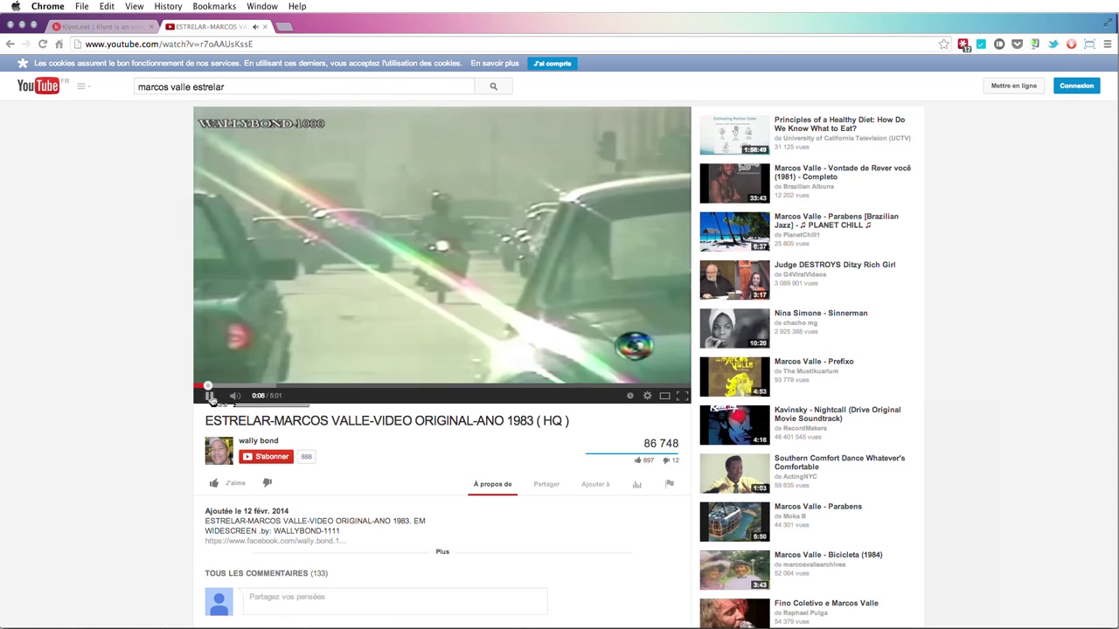
click(211, 398)
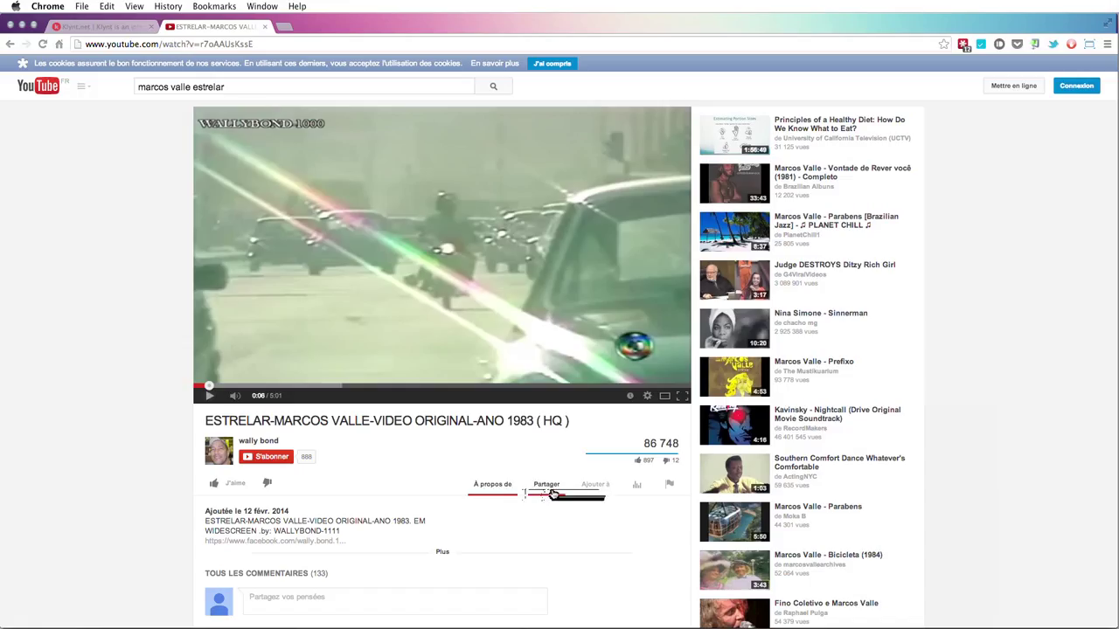
- Show the 560×315 iframe embed code under Partager > Intégrer and bring it into Klynt
click(552, 493)
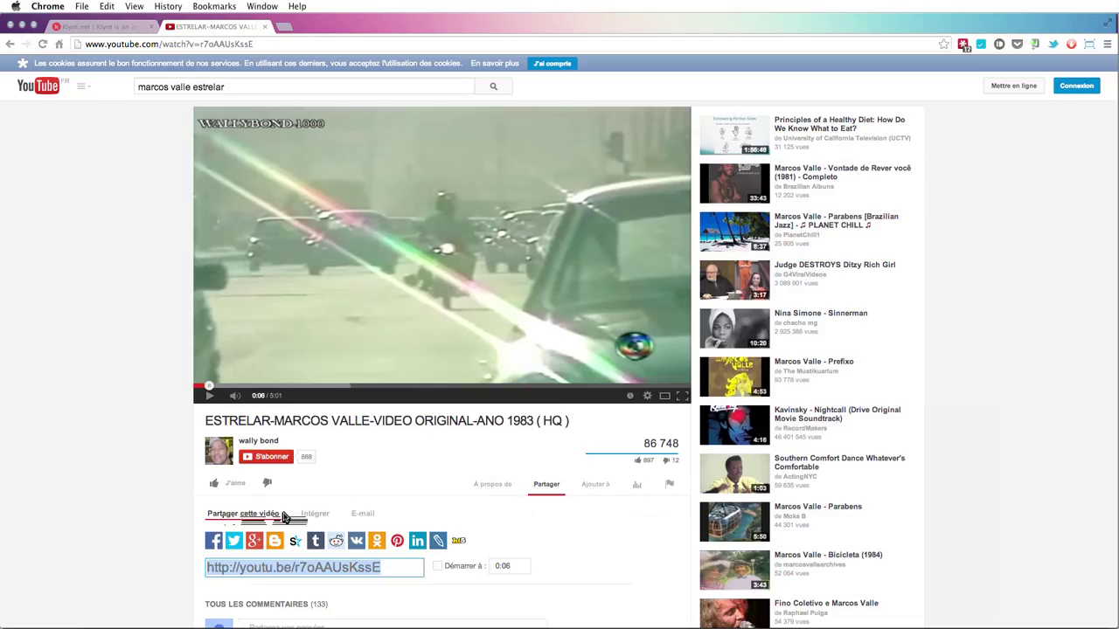
click(386, 568)
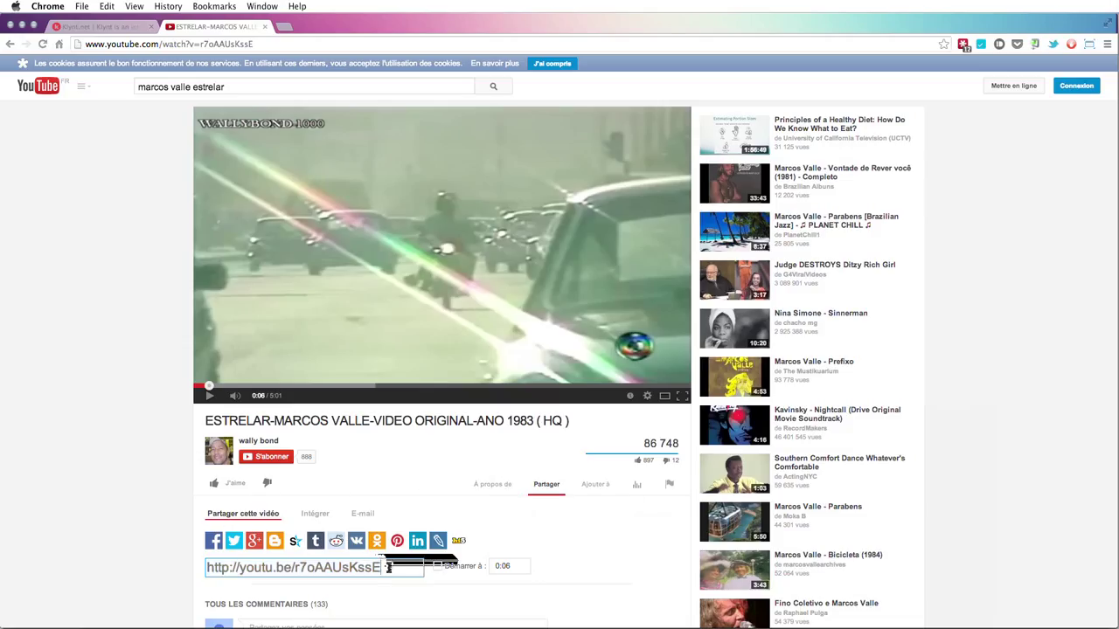
click(387, 567)
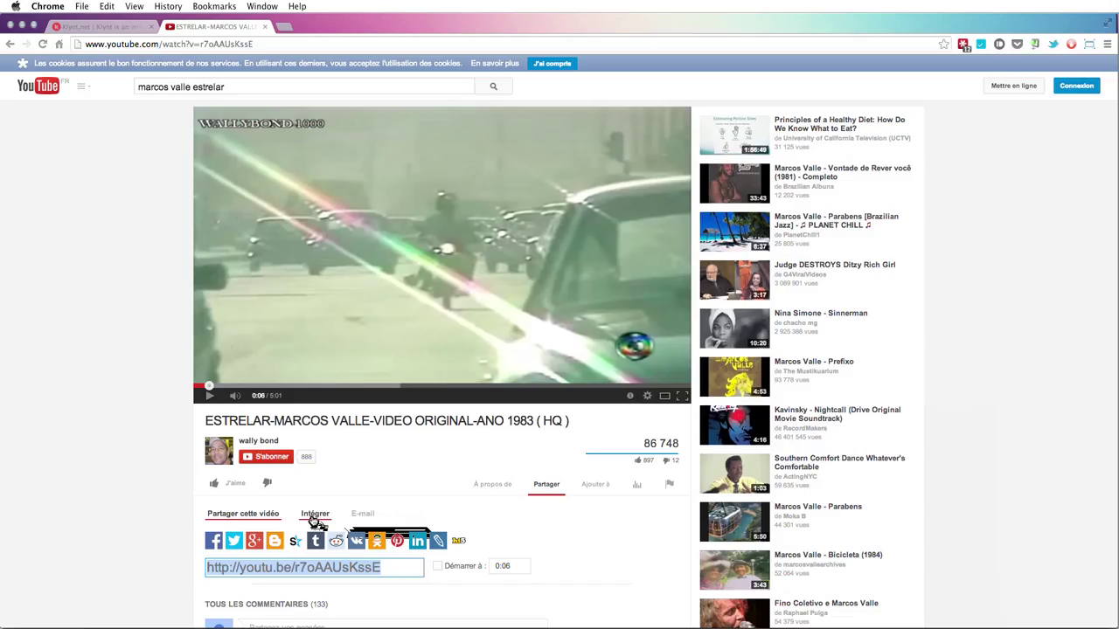
click(317, 521)
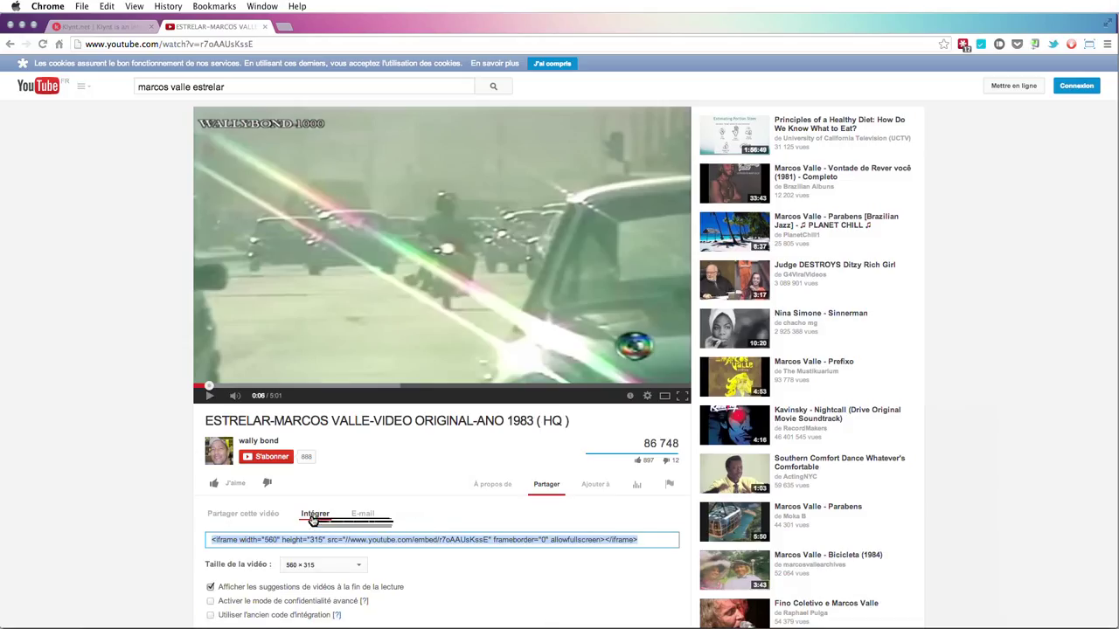
drag(312, 521, 513, 303)
key(super+Tab)
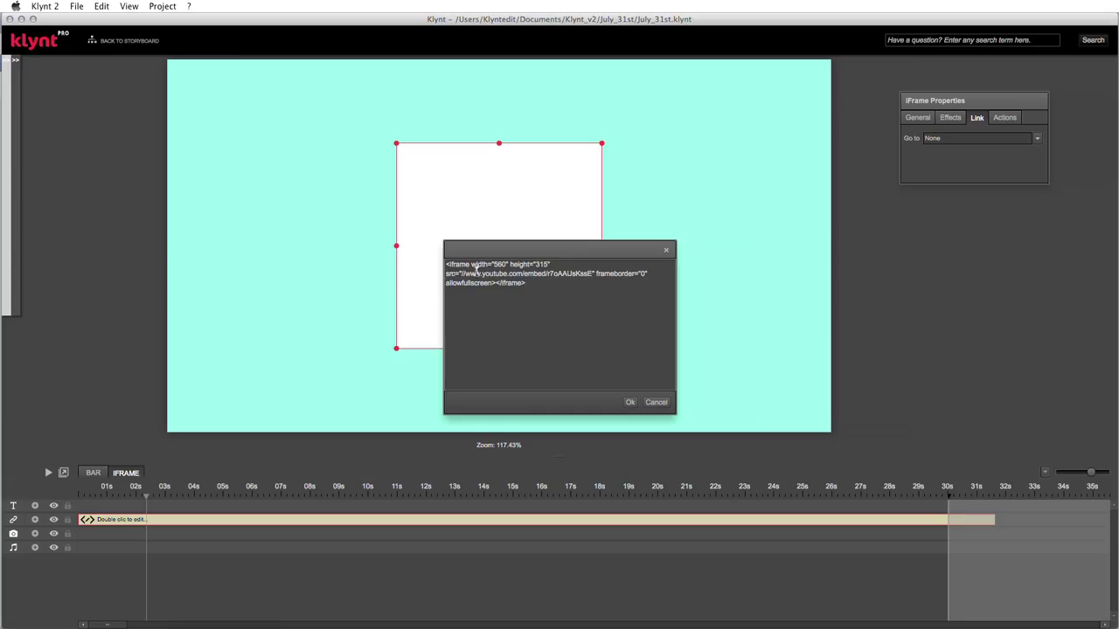
- Select the width 560 and height 315 attributes in the pasted YouTube embed code
drag(492, 267, 504, 267)
drag(553, 264, 471, 263)
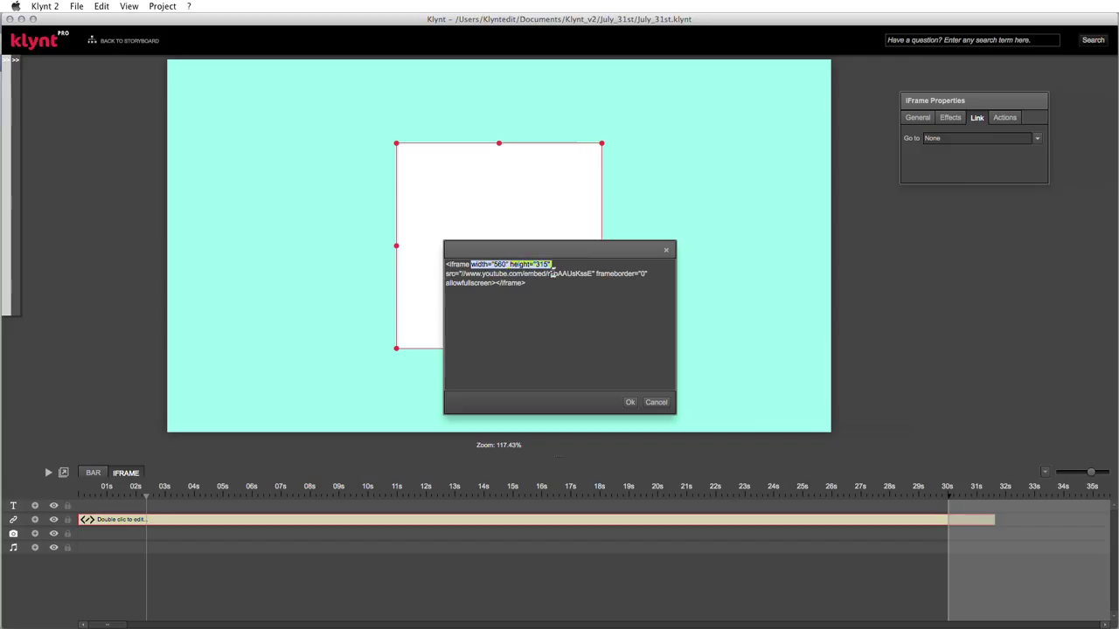
drag(1002, 105, 999, 119)
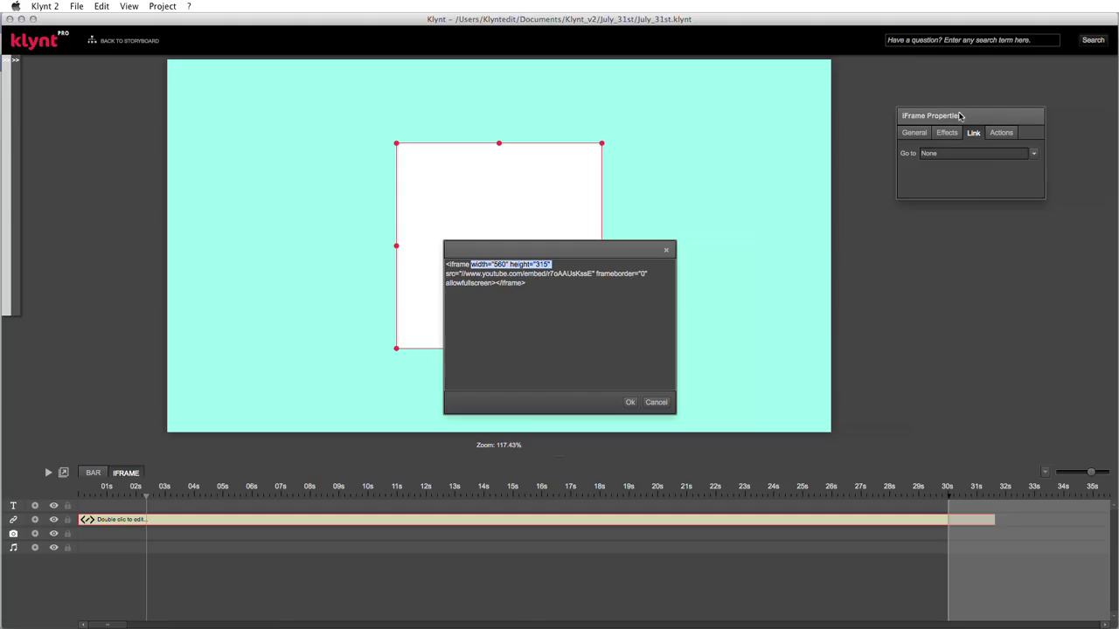
- Change the iframe's General size from 300×300 to 560×315 and confirm the embed code
click(914, 134)
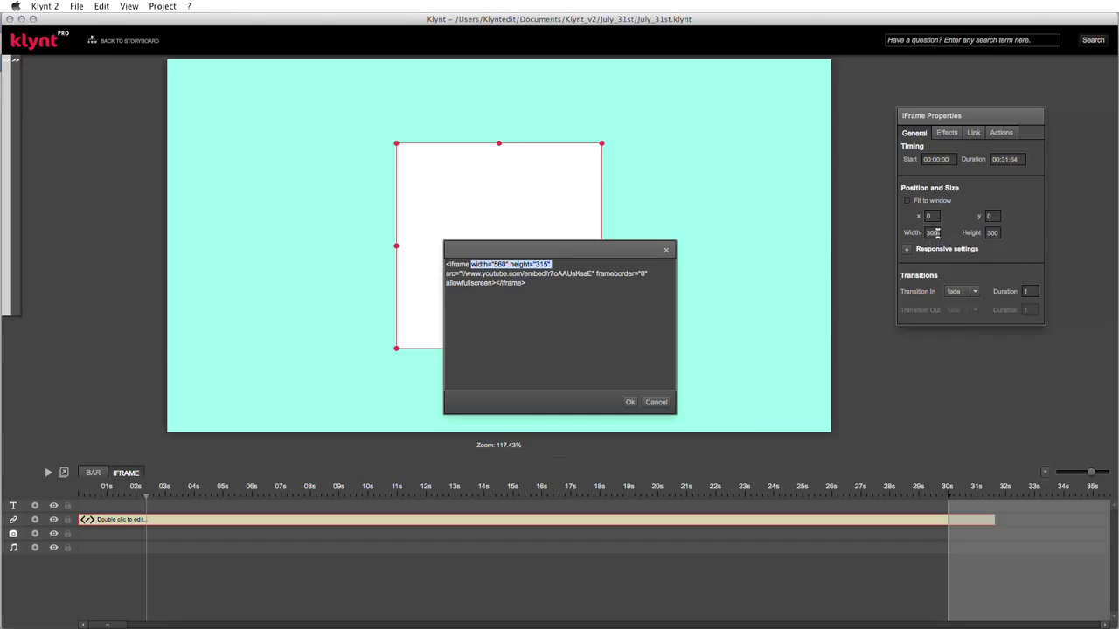
click(932, 232)
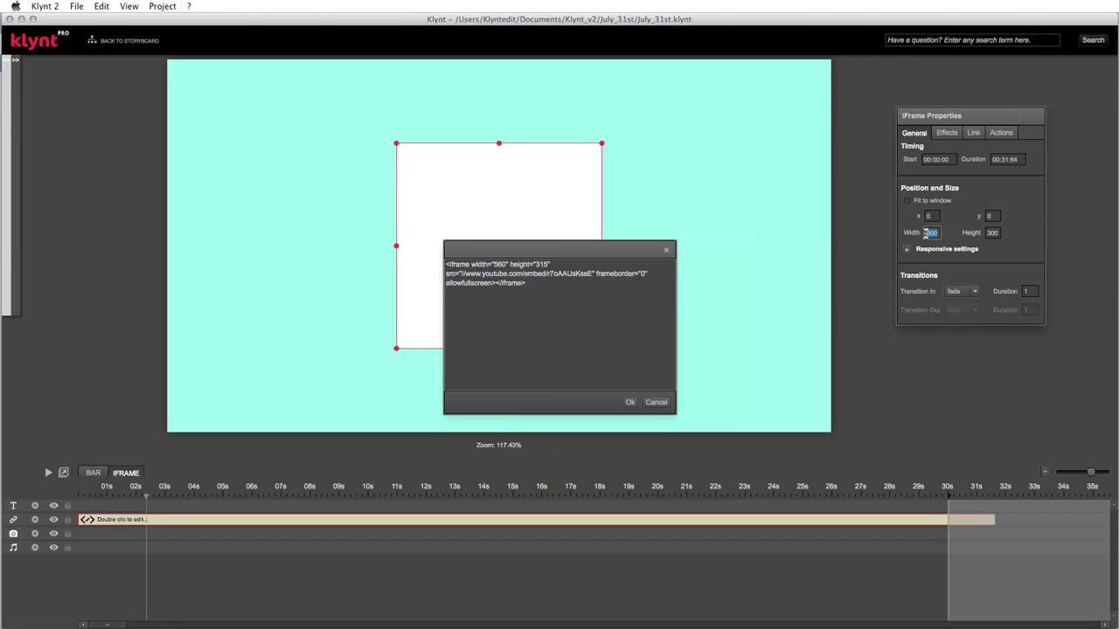
text(560)
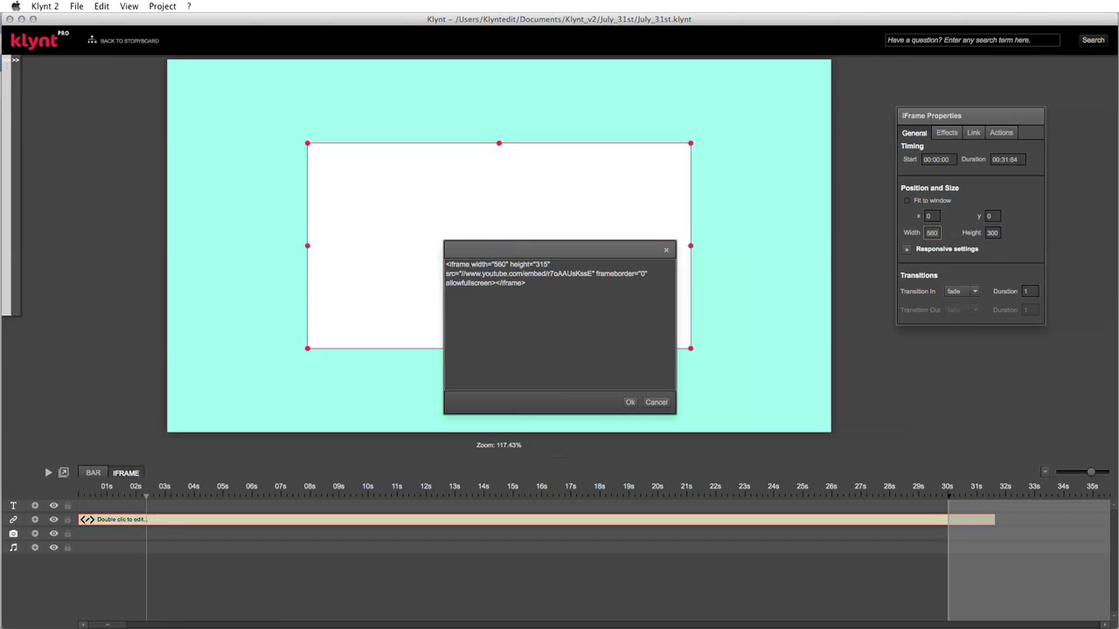
click(992, 233)
text(315)
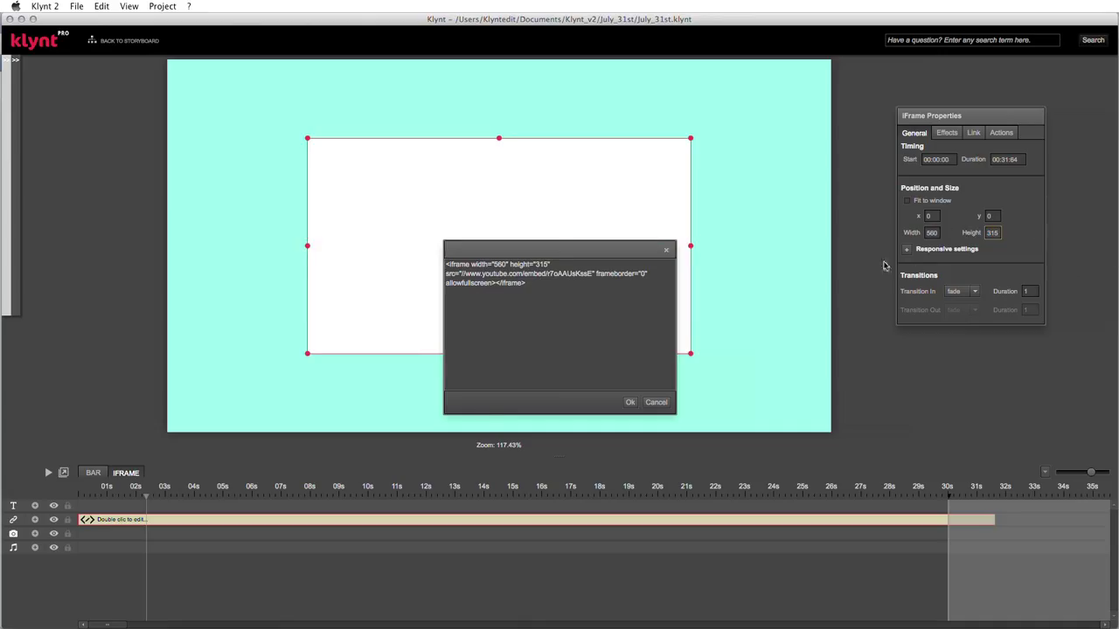
click(629, 403)
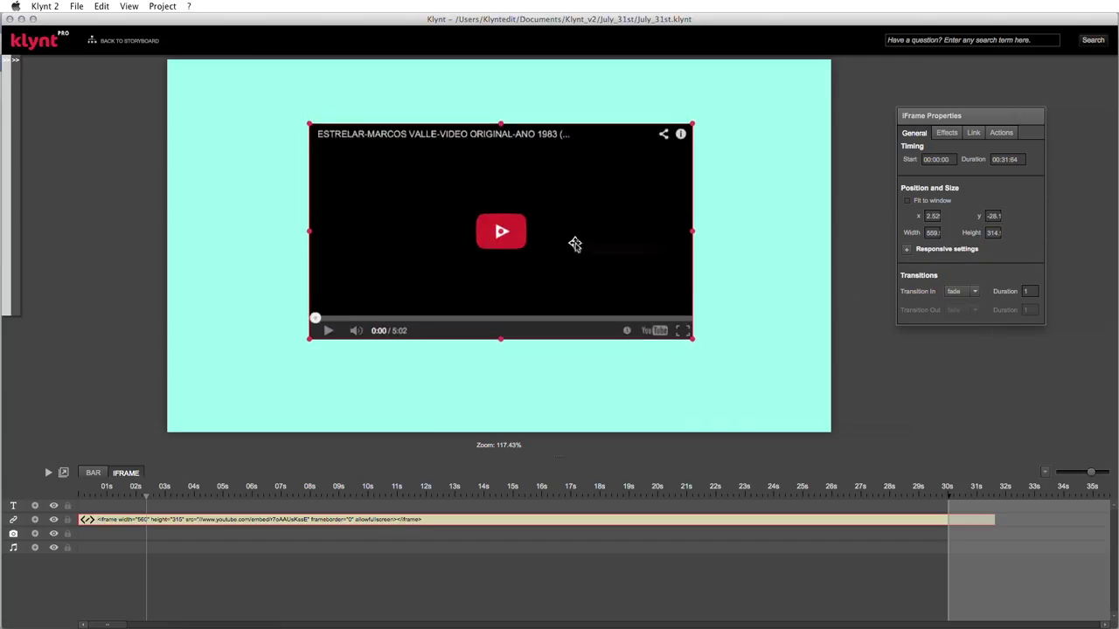
- Raise the YouTube player on the canvas, switch to the BAR sequence and preview it
drag(574, 246, 577, 204)
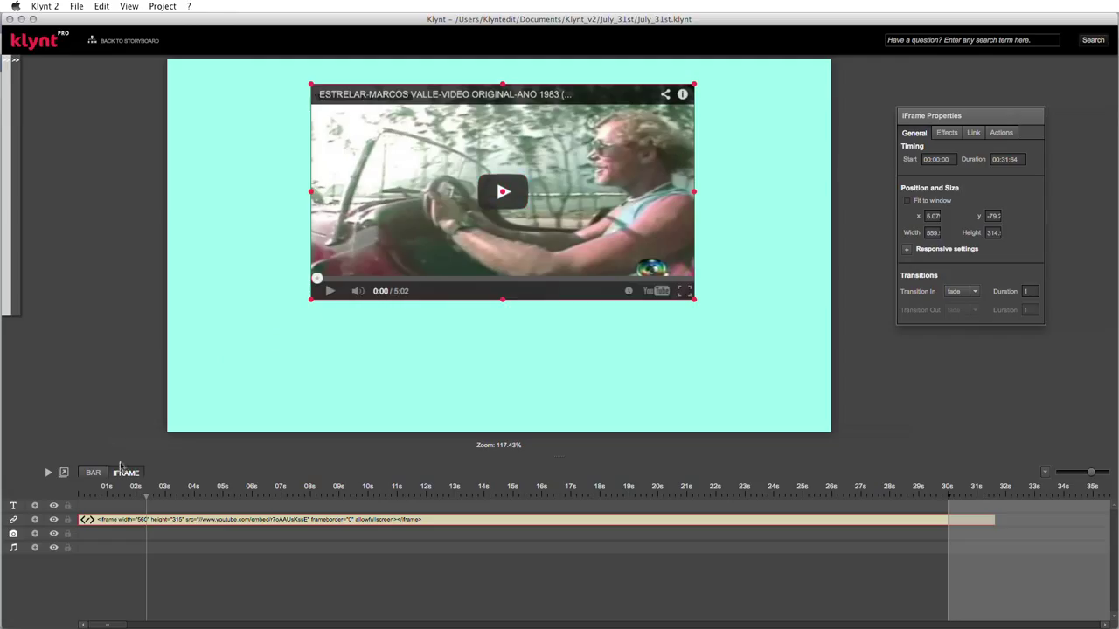
drag(129, 475, 112, 497)
click(130, 474)
drag(131, 475, 89, 475)
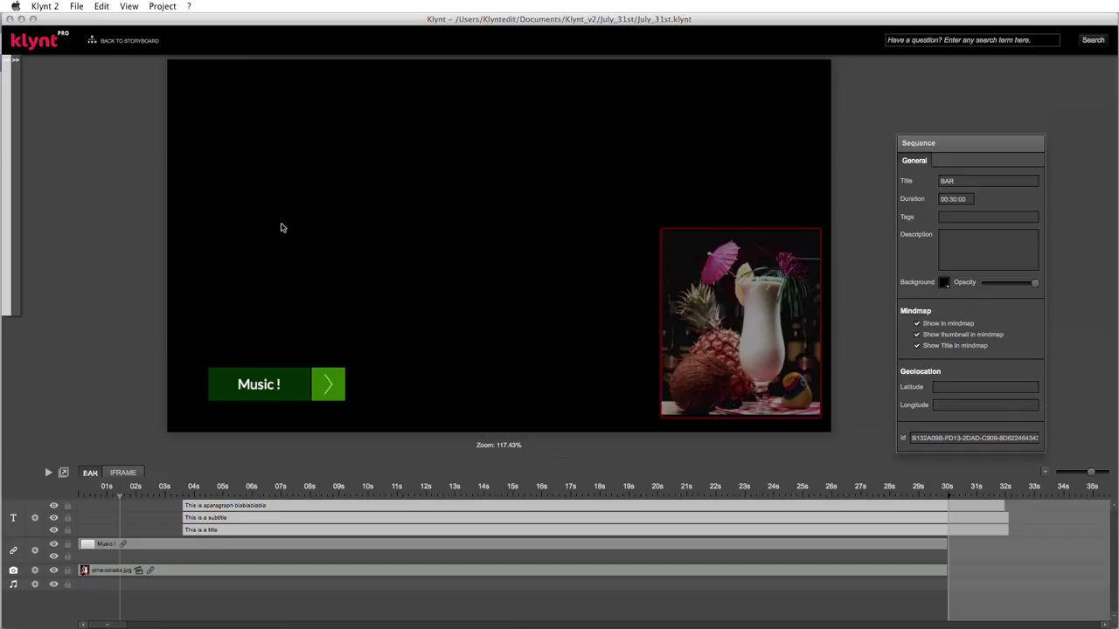
key(super+s)
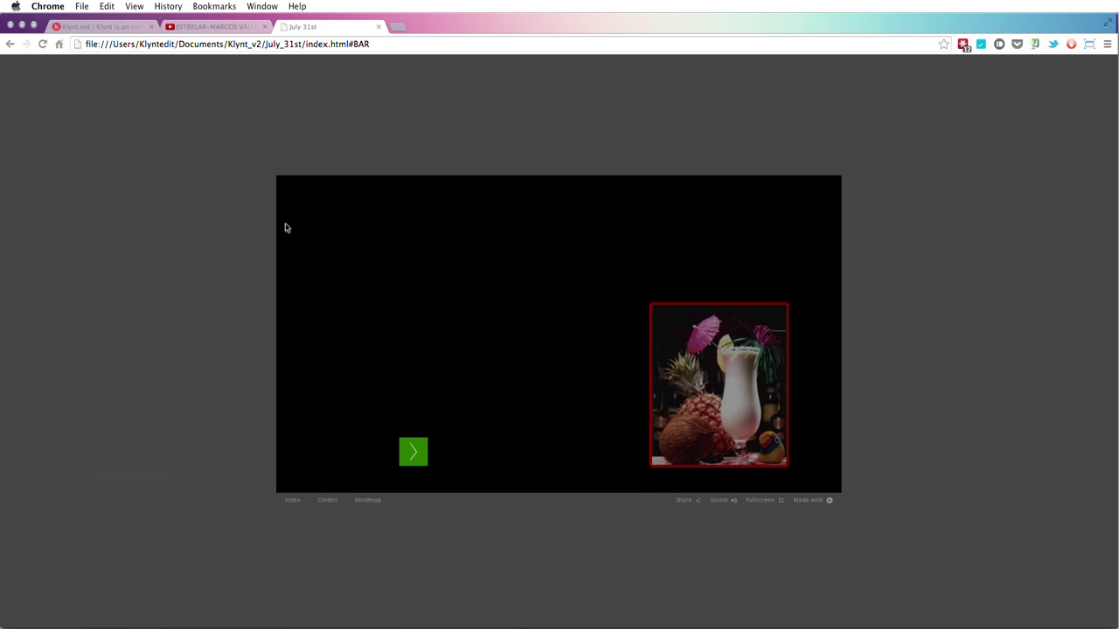
- Follow the drink image to IFRAME and play the ESTRELAR video, pausing at 0:08
click(736, 385)
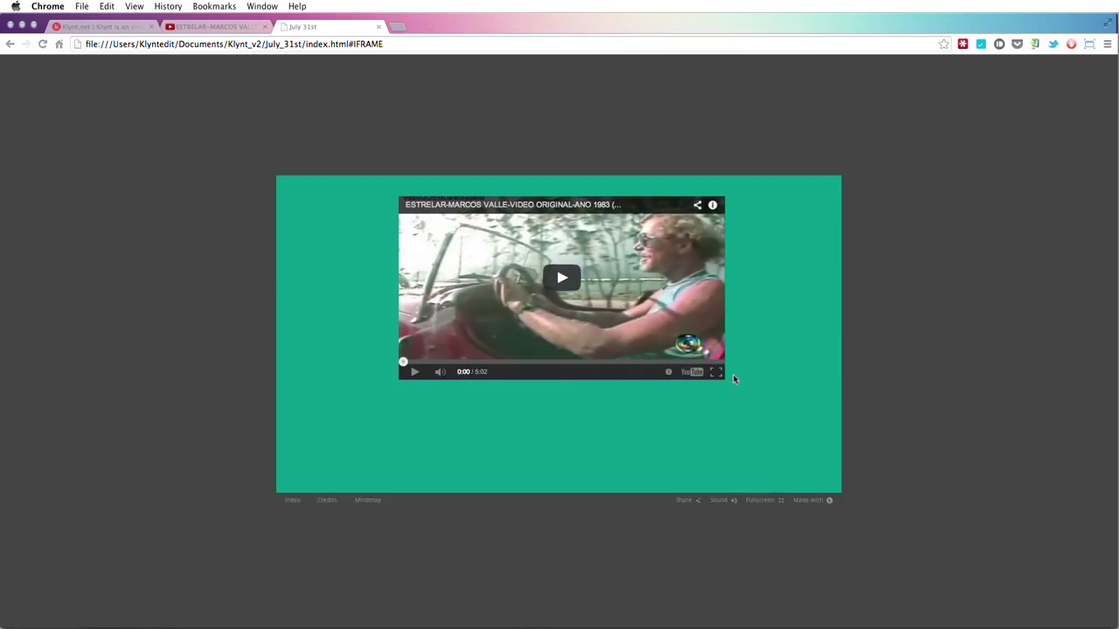
click(559, 280)
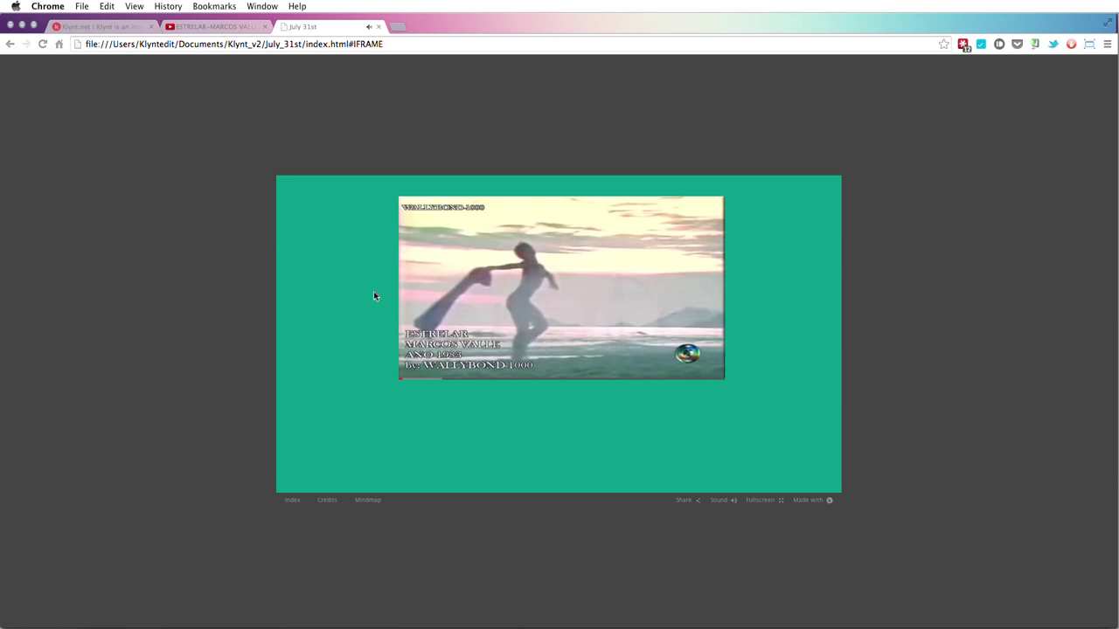
mouse_move(441, 299)
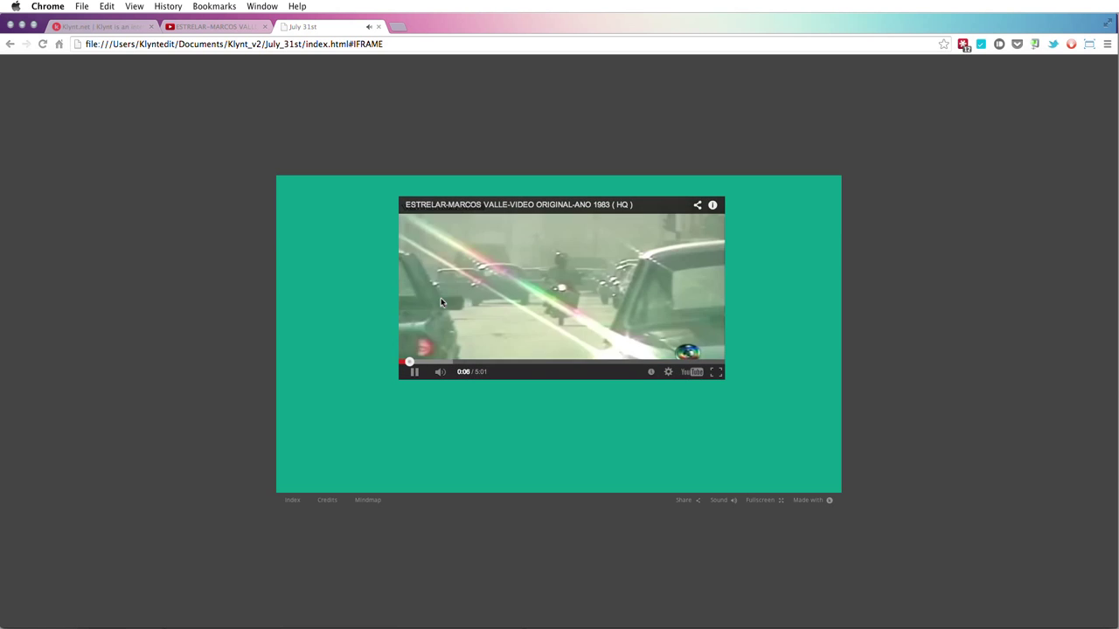
click(413, 373)
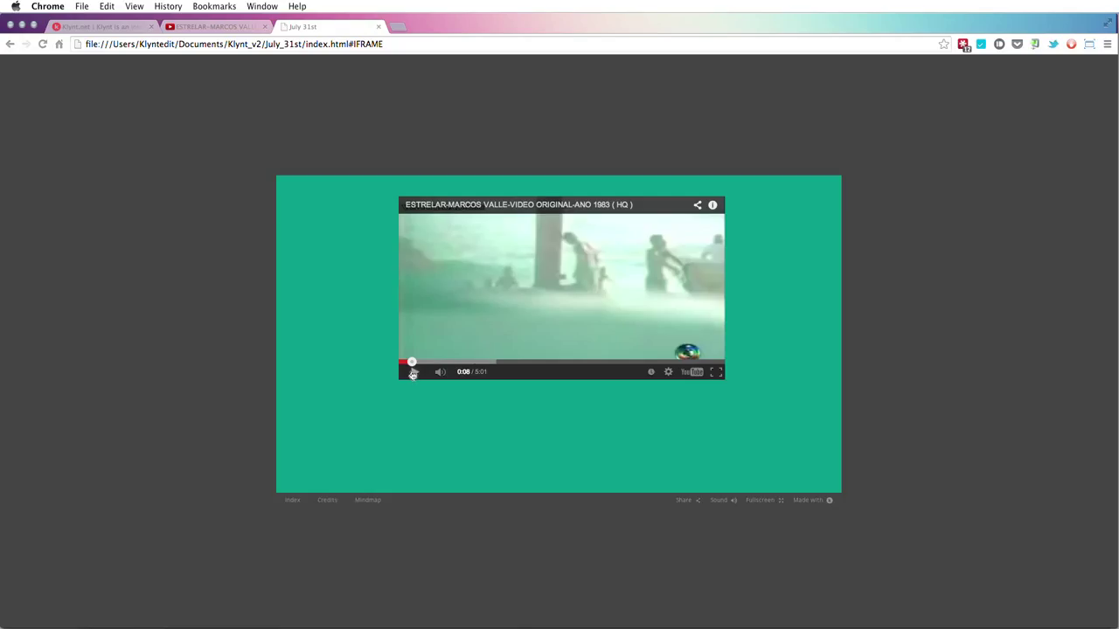
mouse_move(2, 319)
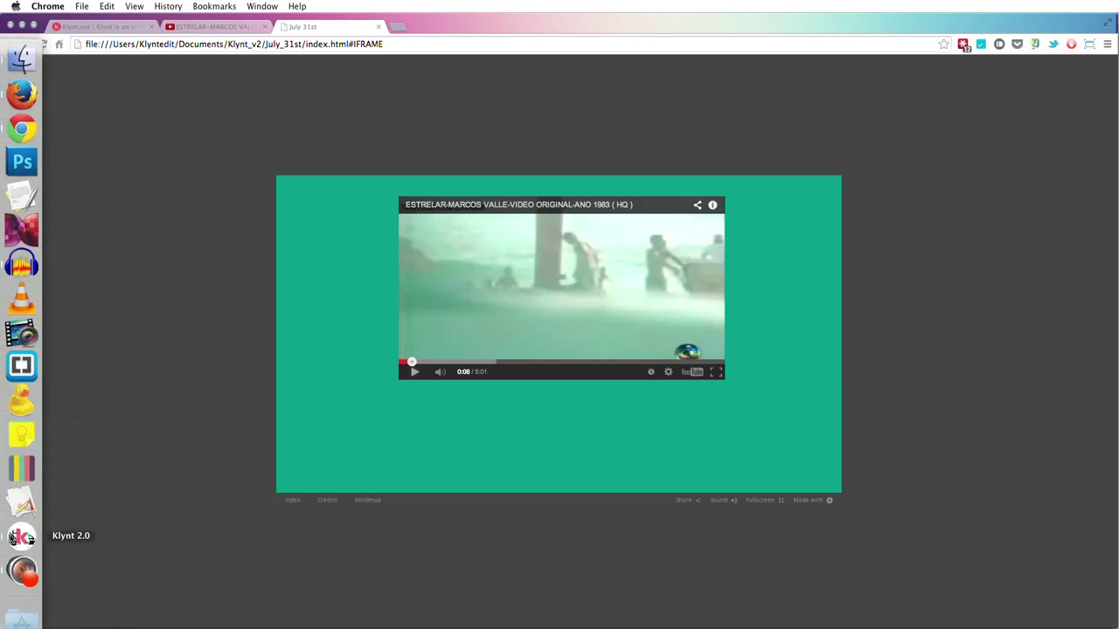
mouse_move(2, 535)
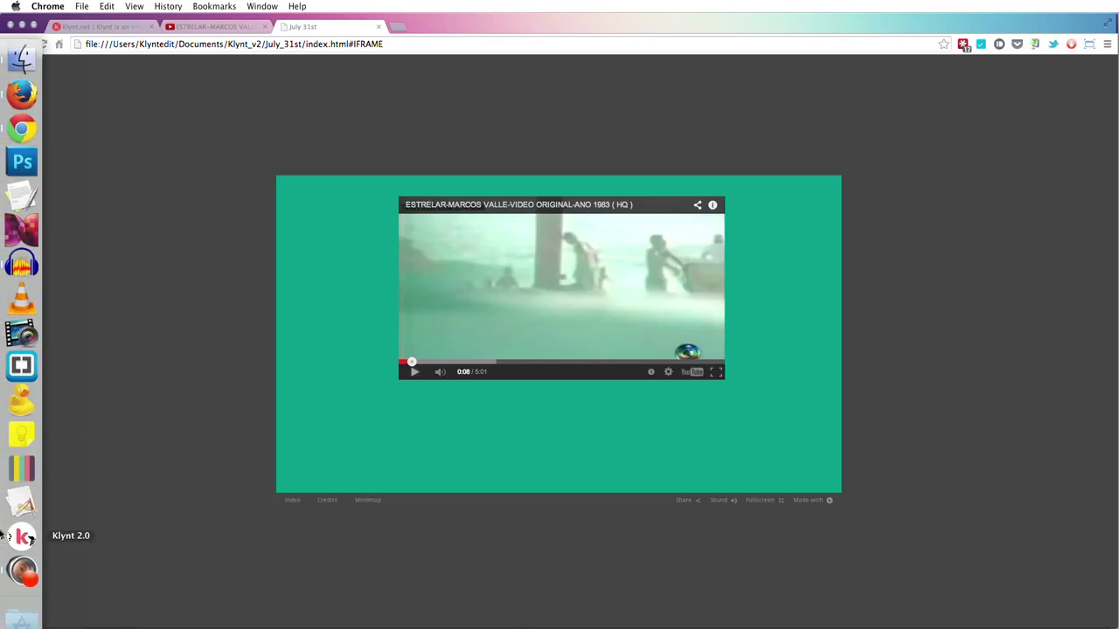
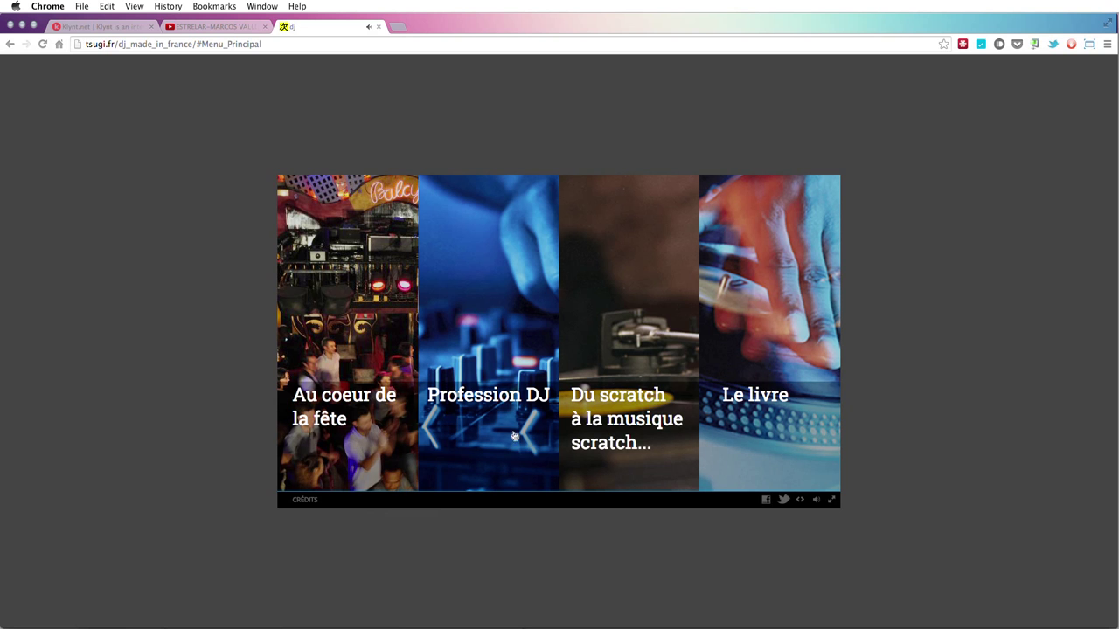
- Open the Profession DJ section, play then pause the Albert de Paname interview, and return to Klynt
click(484, 398)
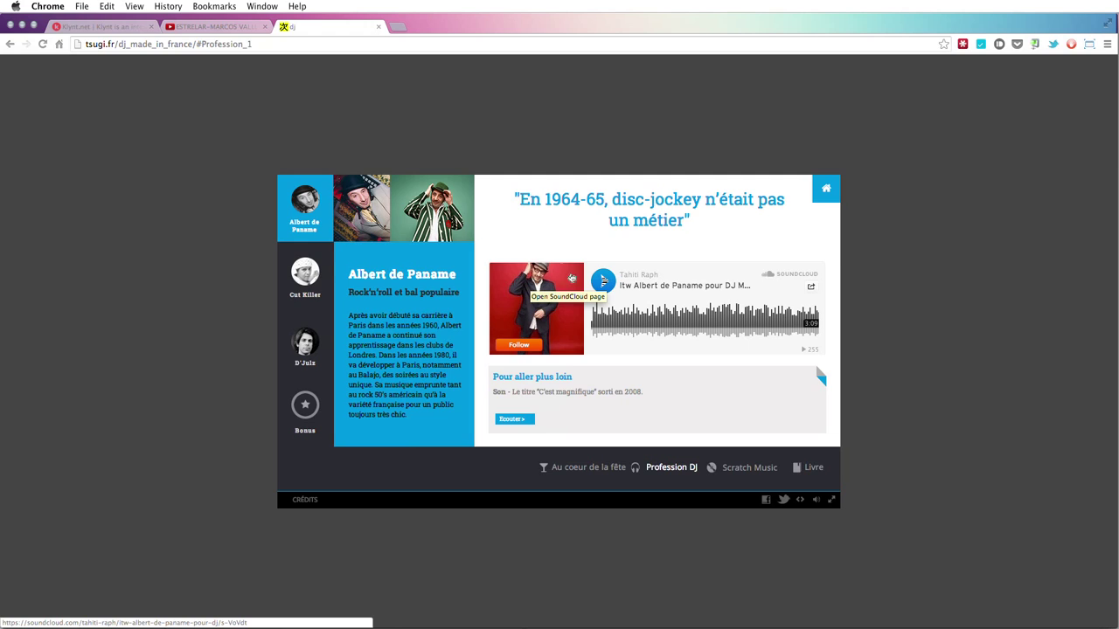
click(603, 280)
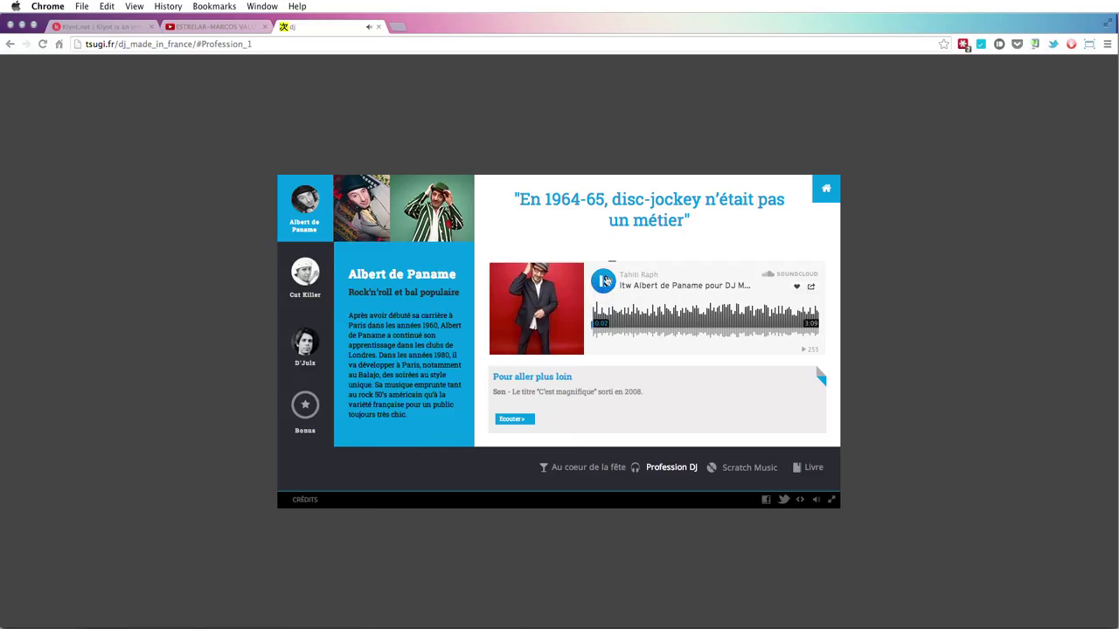
click(605, 279)
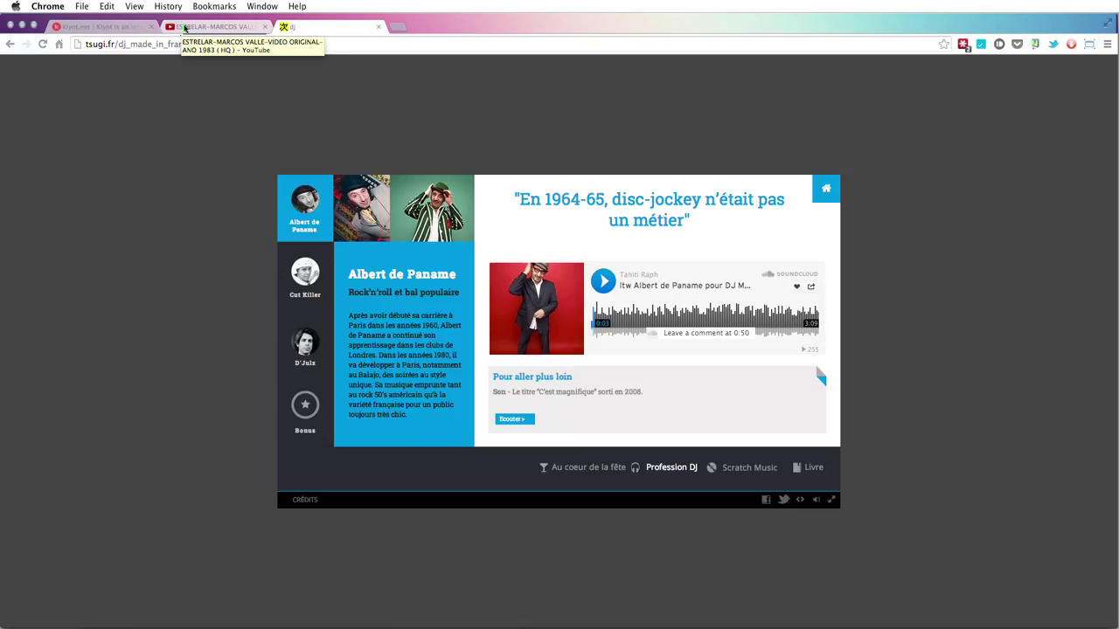
click(304, 45)
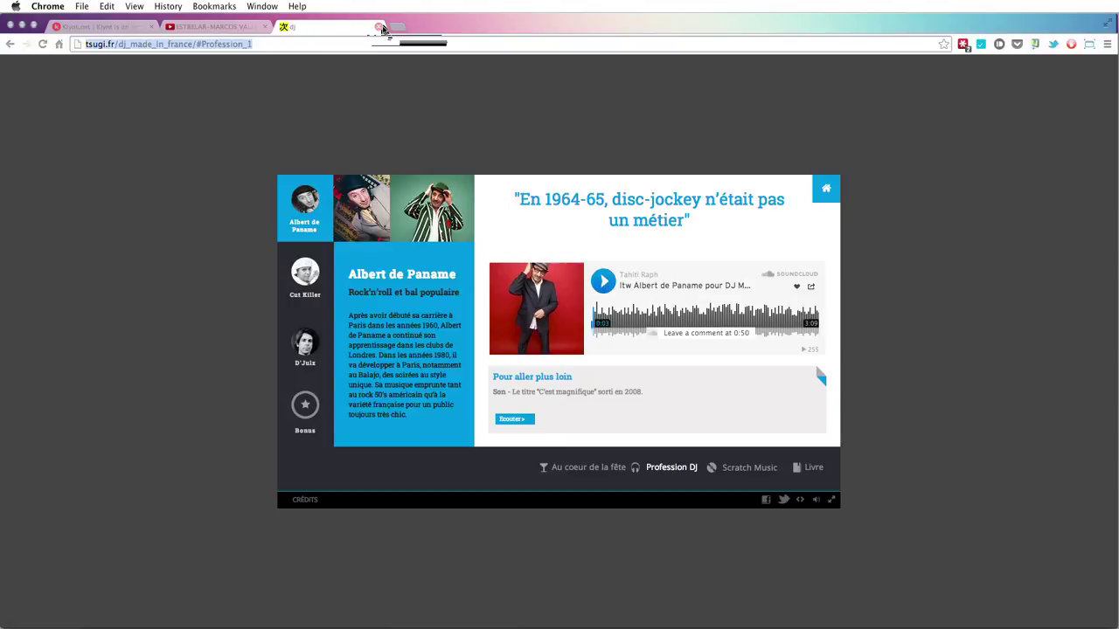
key(super+Tab)
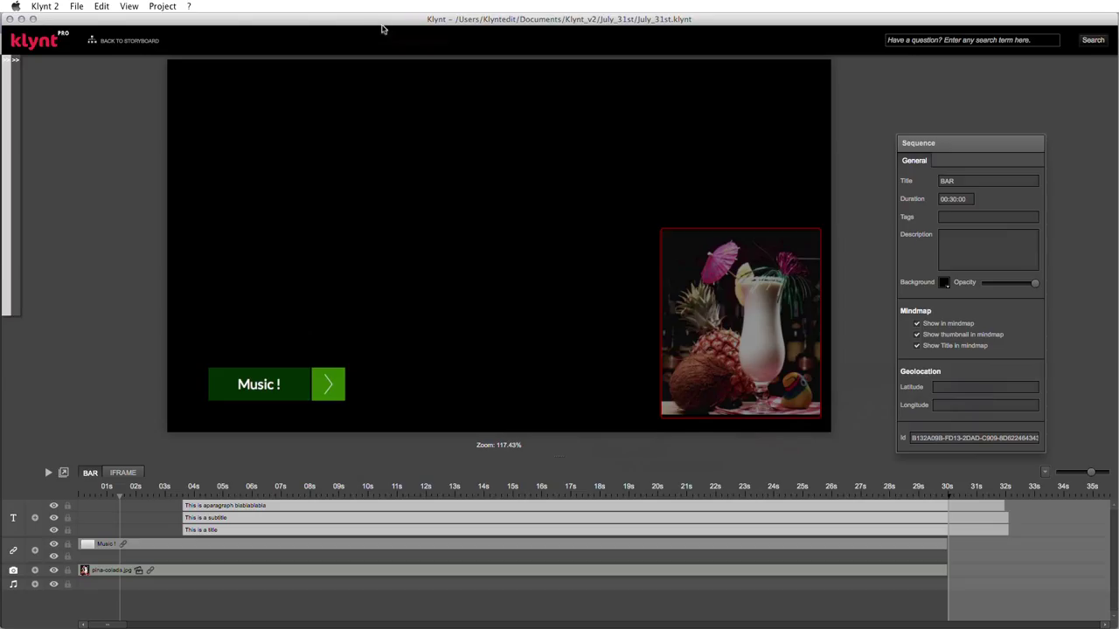
- Open the IFRAME sequence, select its embedded Marcos Valle YouTube video, and preview the project in Chrome
click(123, 473)
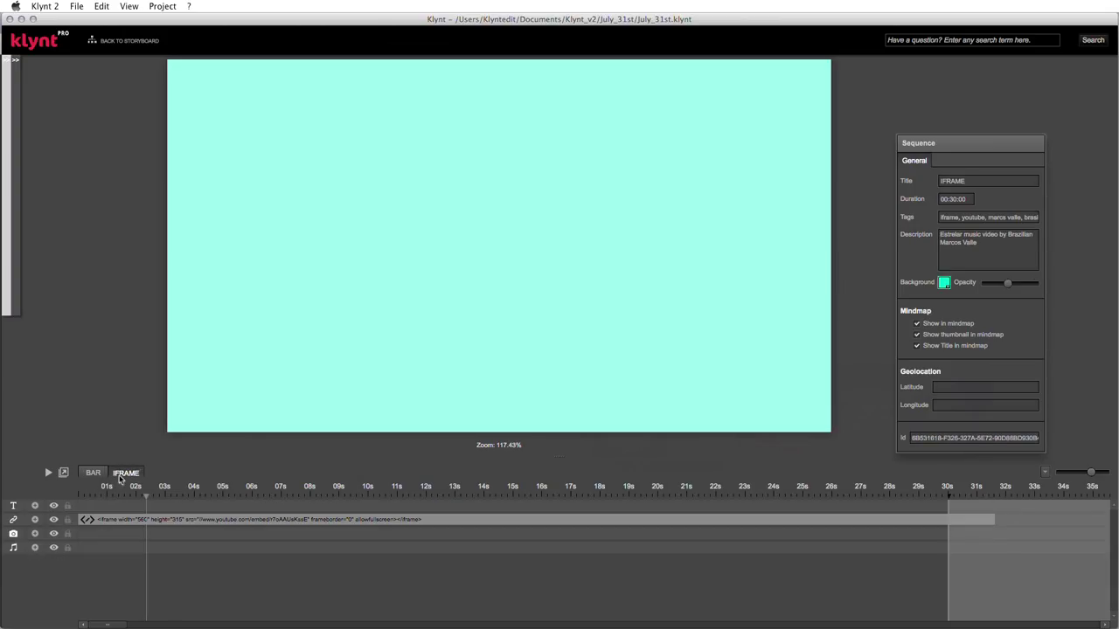
click(552, 166)
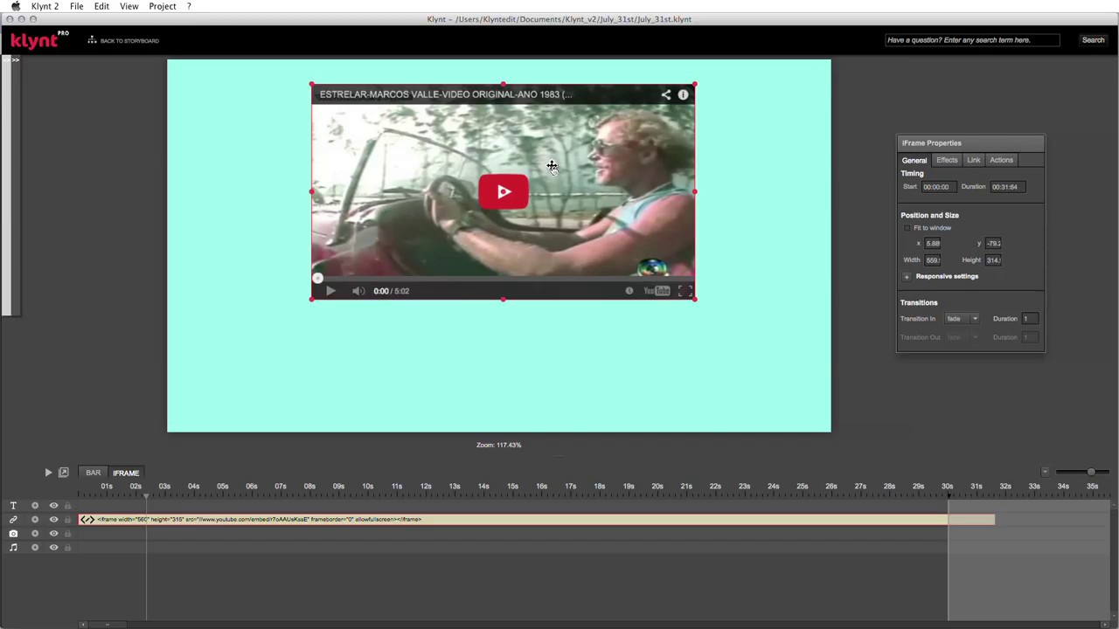
key(super+Tab)
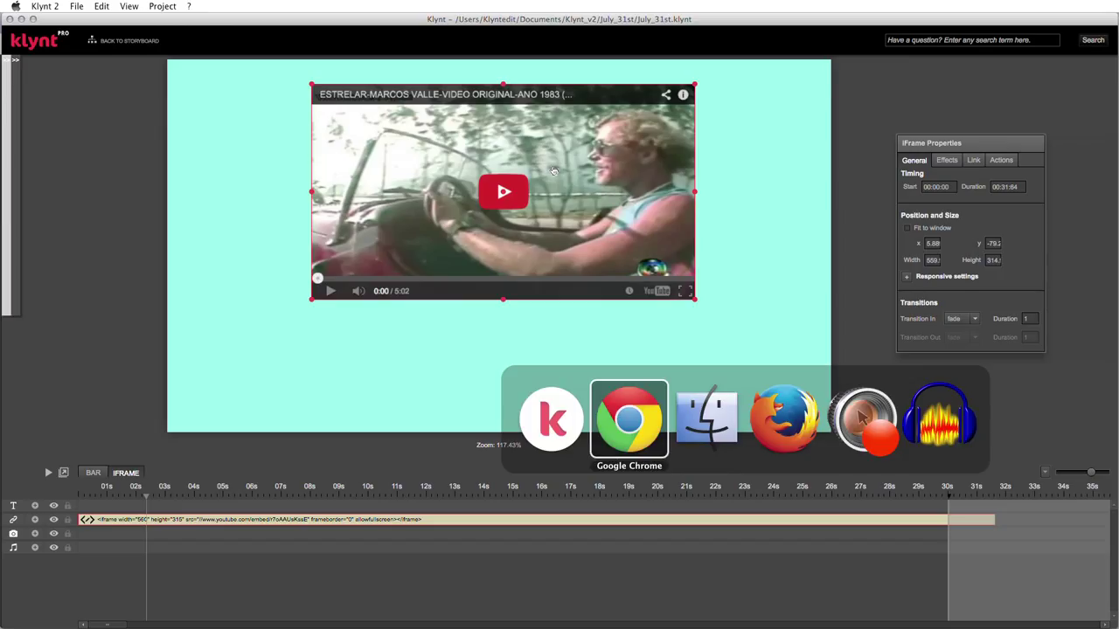
key(super+Tab)
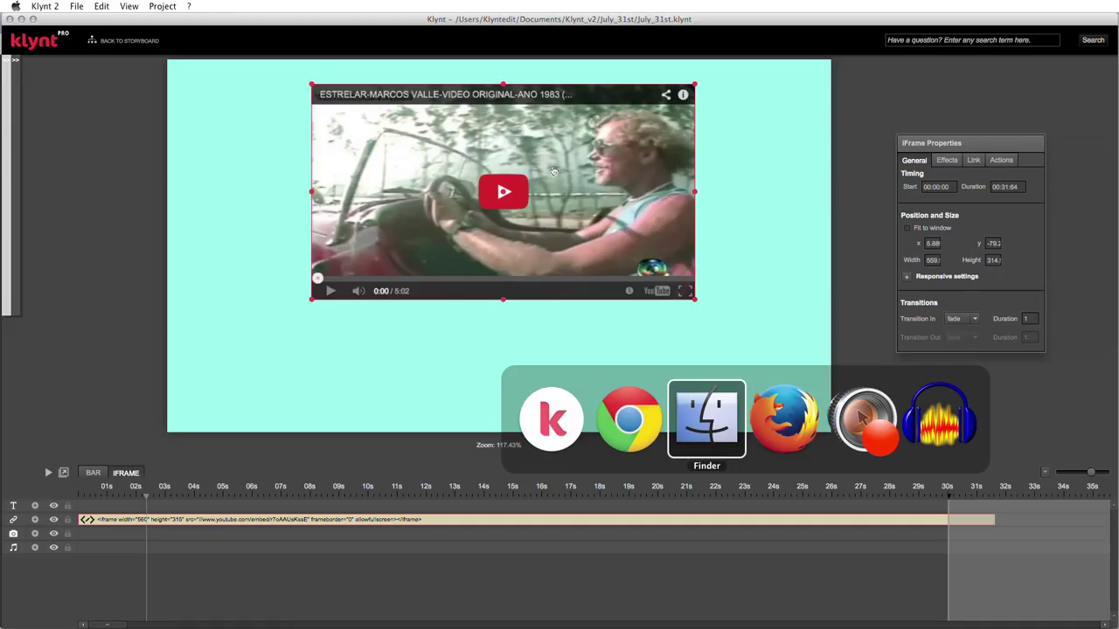
key(super+Tab)
key(super+Tab)
key(super+Tab)
key(super+Tab)
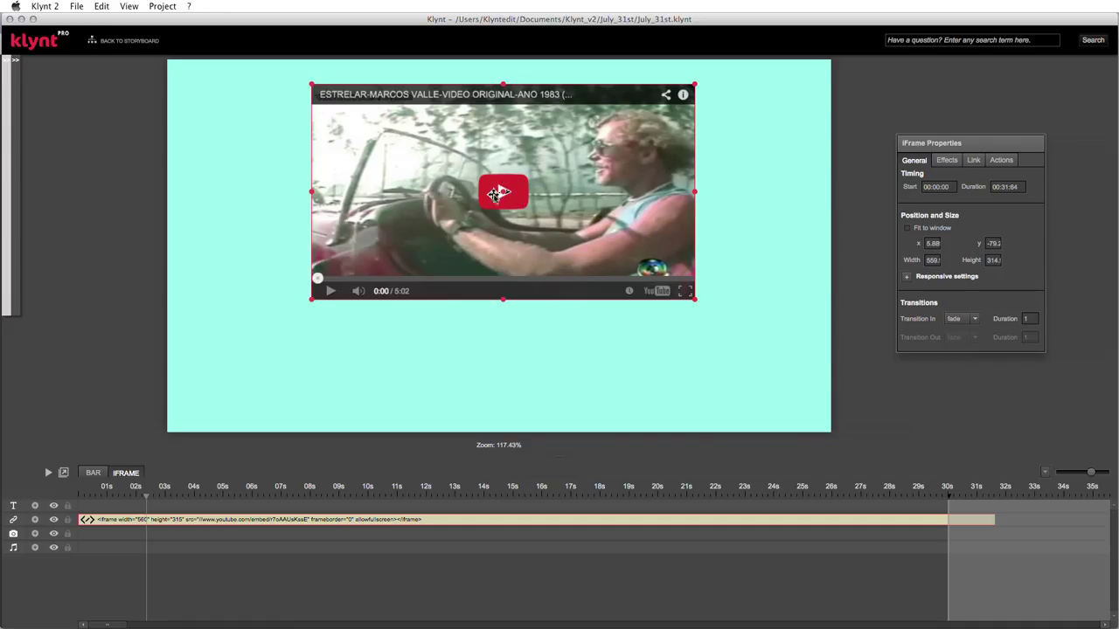
key(super+p)
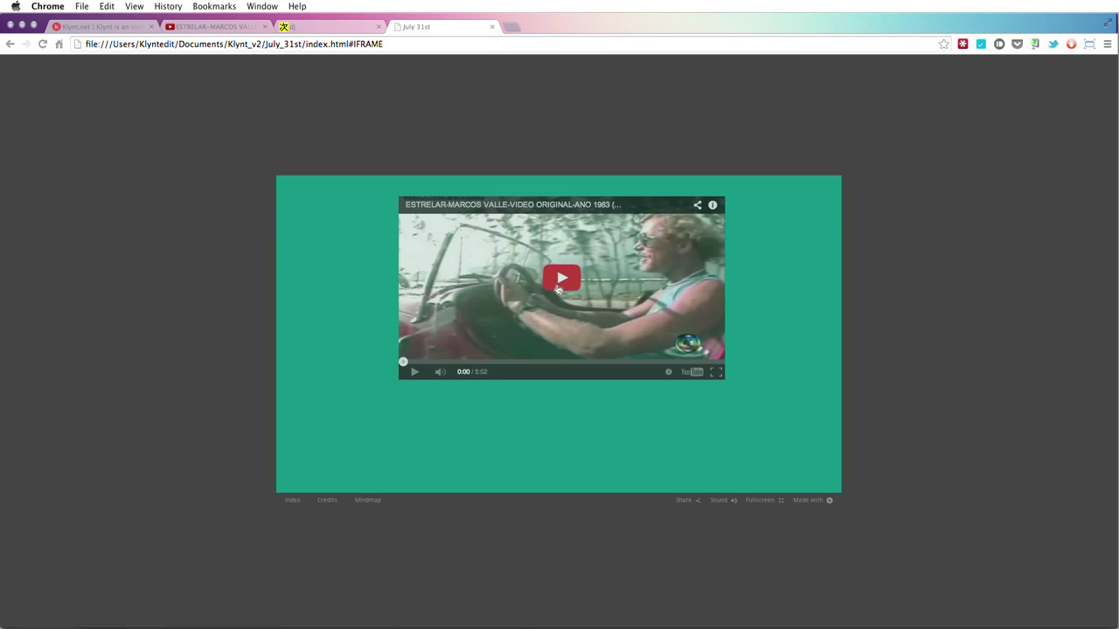
- Play the embedded Marcos Valle video in the preview and pause it at 0:02
click(557, 289)
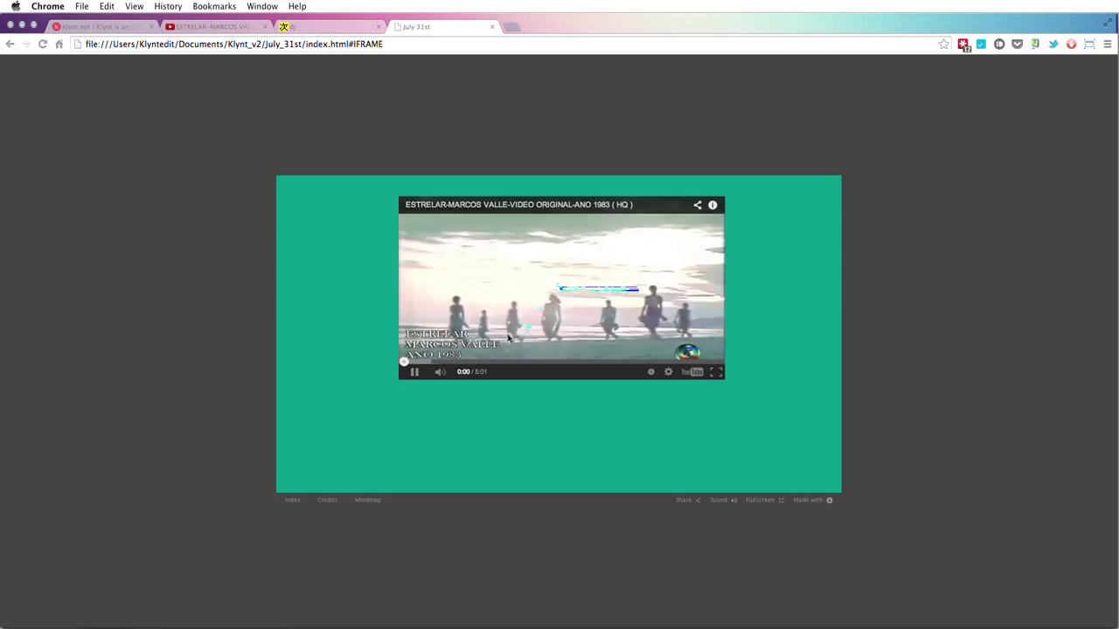
click(415, 373)
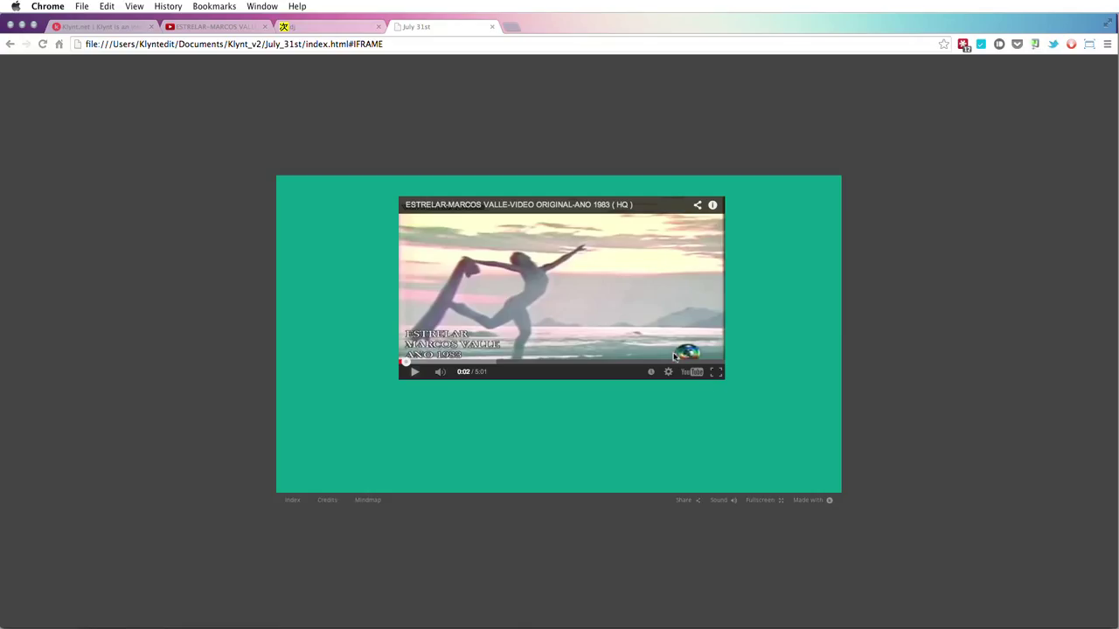
- Search for 'timeline js' and open the timeline.knightlab.com website
click(292, 26)
text(timeline )
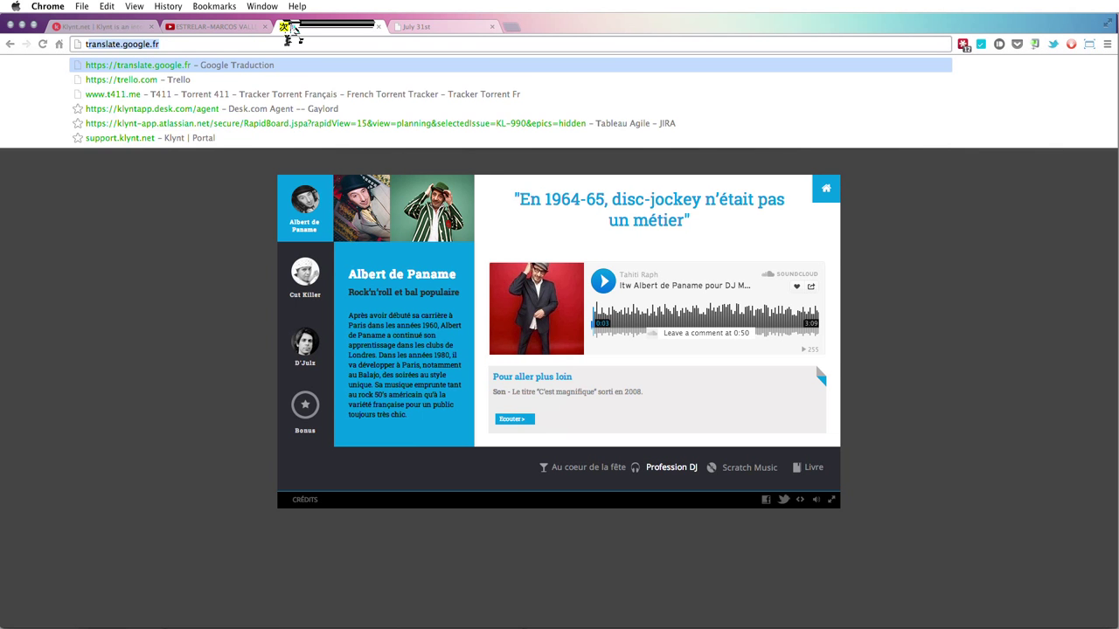
text(js)
key(Return)
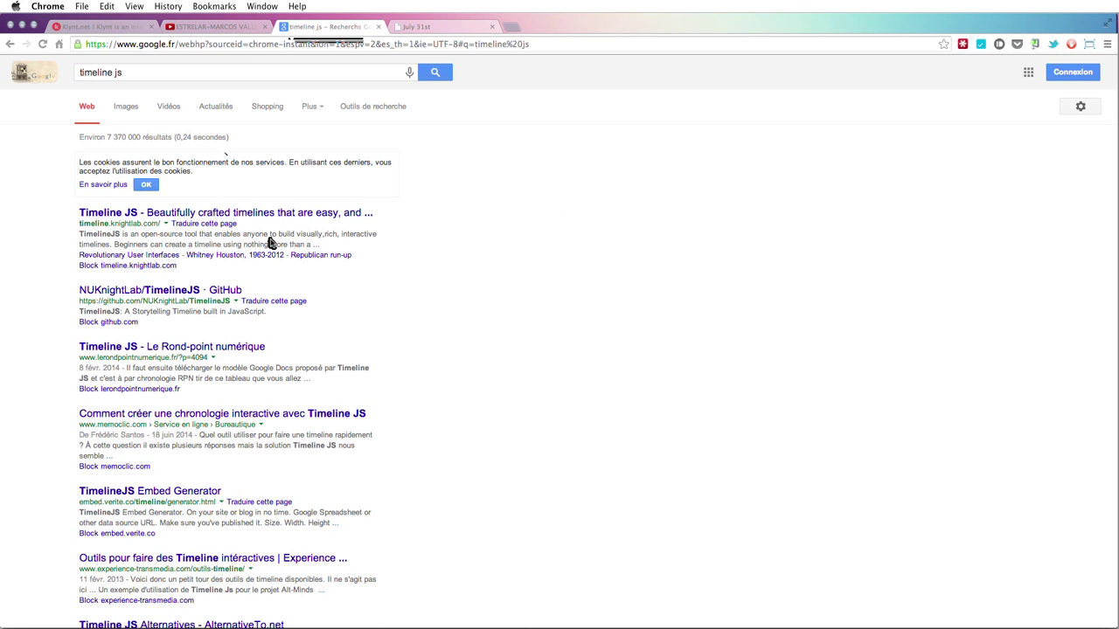
click(352, 219)
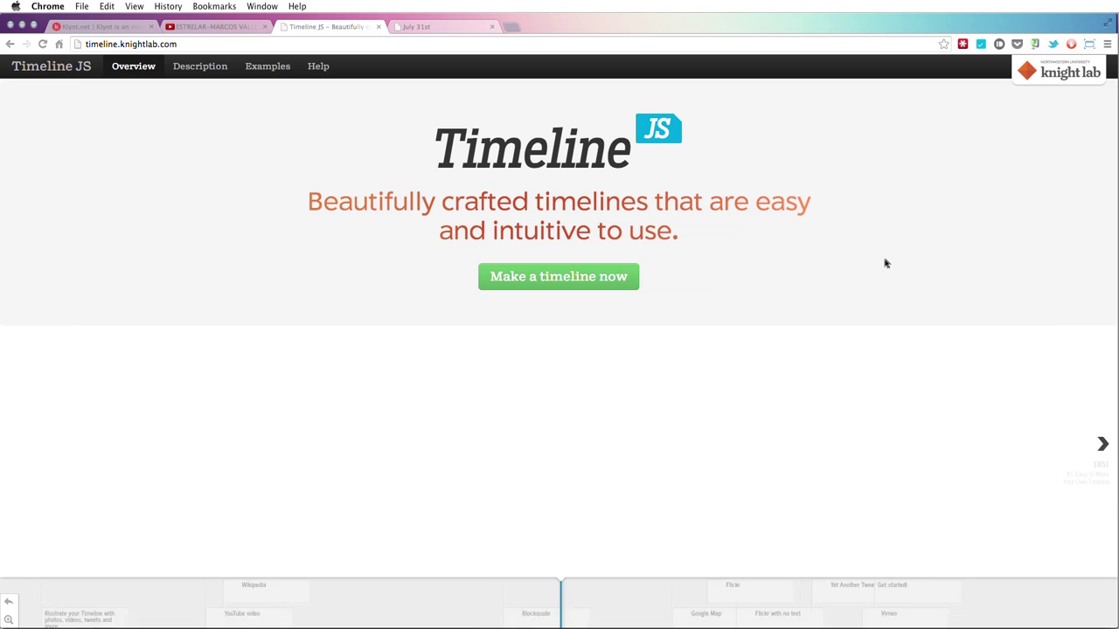
scroll(907, 303, down, 1)
scroll(907, 304, down, 3)
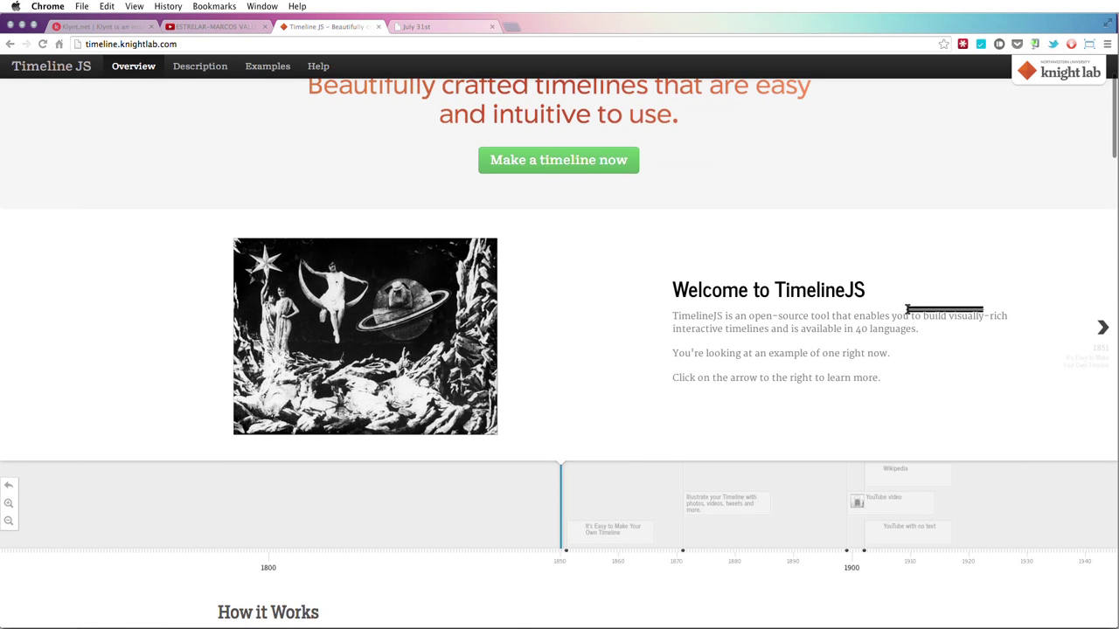
scroll(907, 309, up, 2)
scroll(905, 315, down, 2)
scroll(904, 315, down, 1)
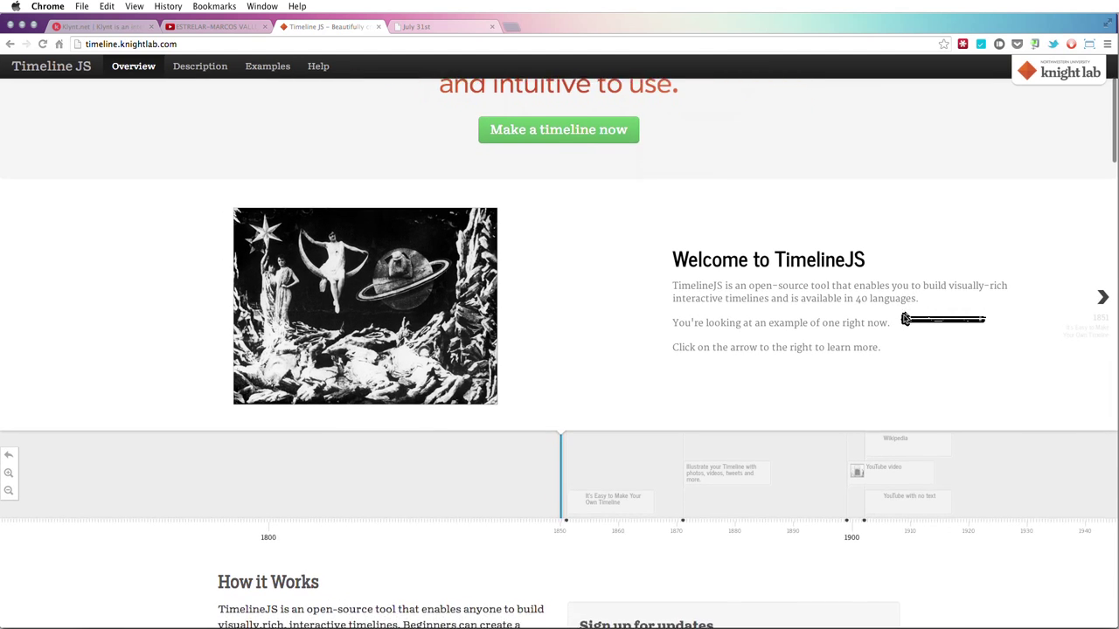
- Step through the demo timeline slides up to Vimeo, then enter simonduflo.com/popathon/canvies as the address
click(909, 492)
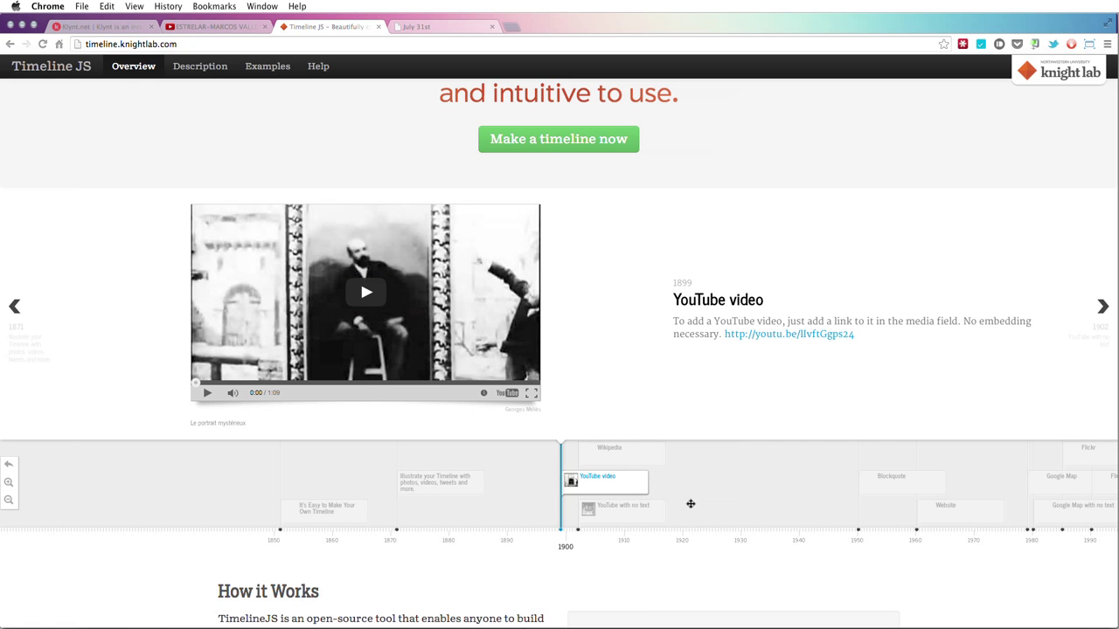
click(916, 492)
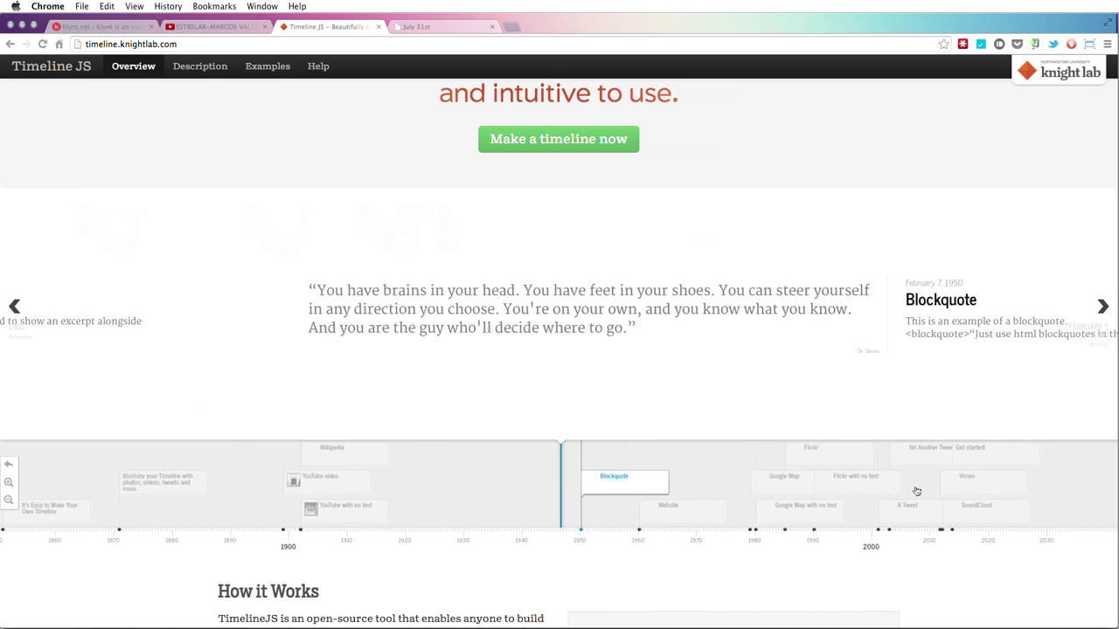
click(841, 487)
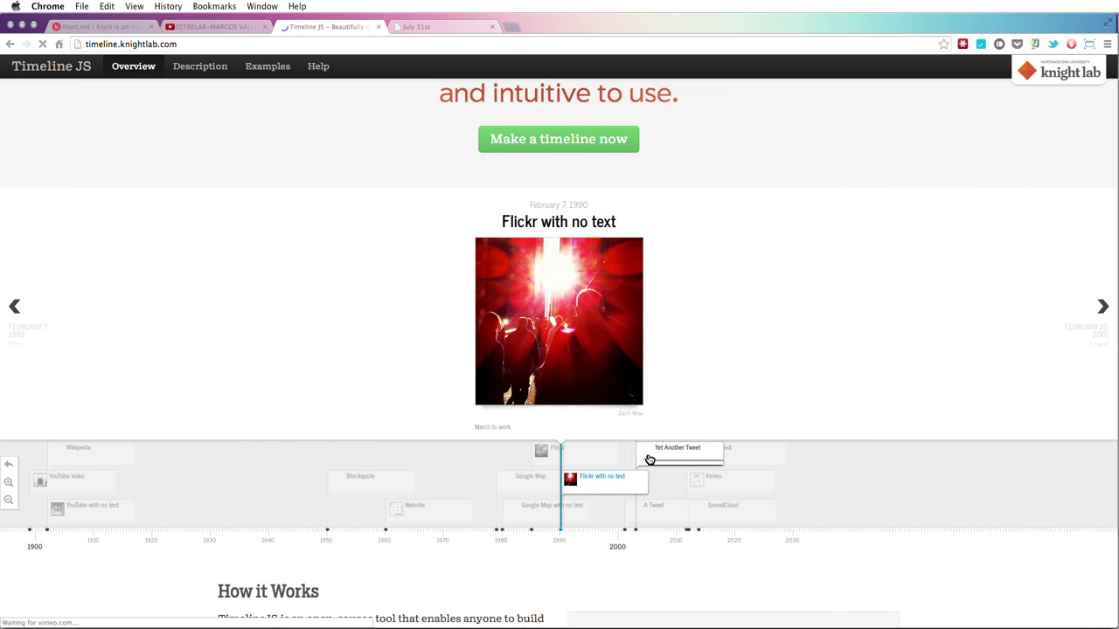
click(651, 454)
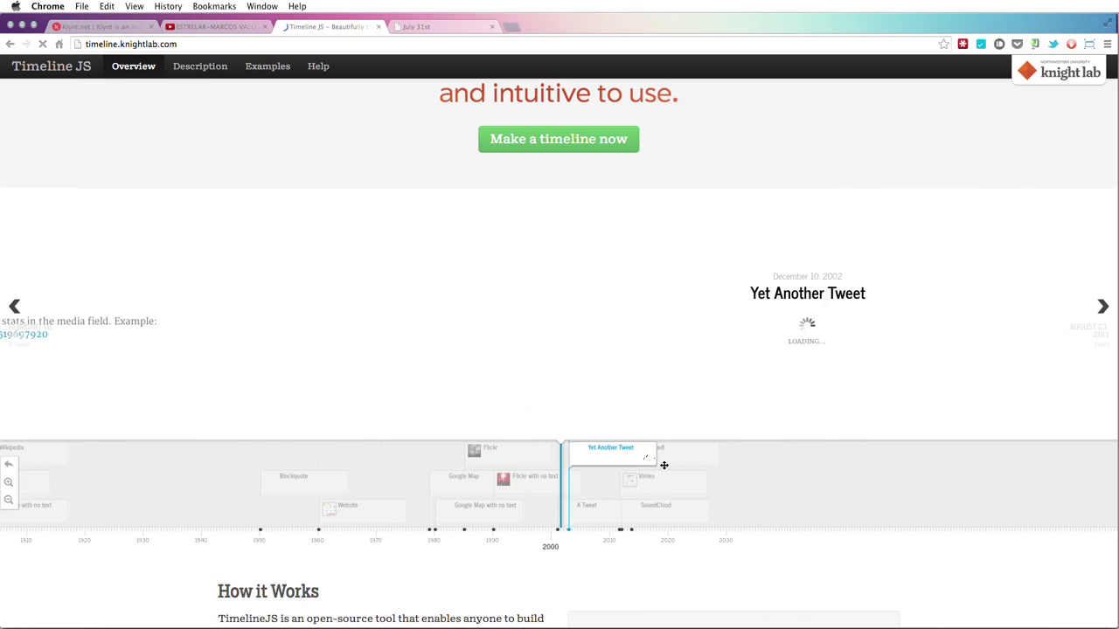
click(590, 509)
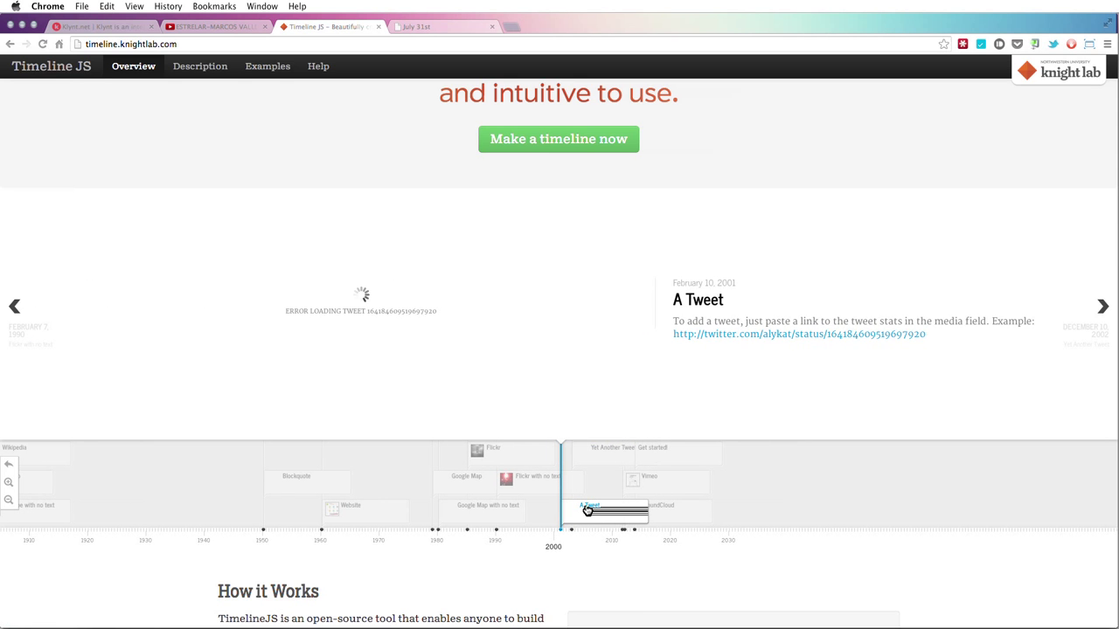
click(657, 480)
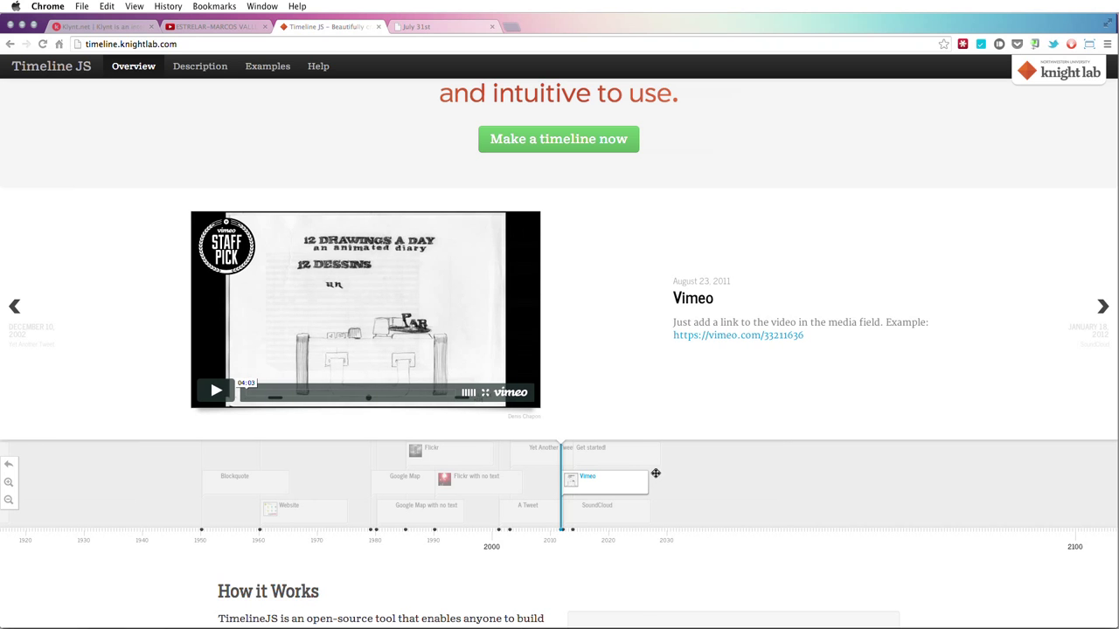
click(342, 44)
text(simonduflo.com/popathon/canvie)
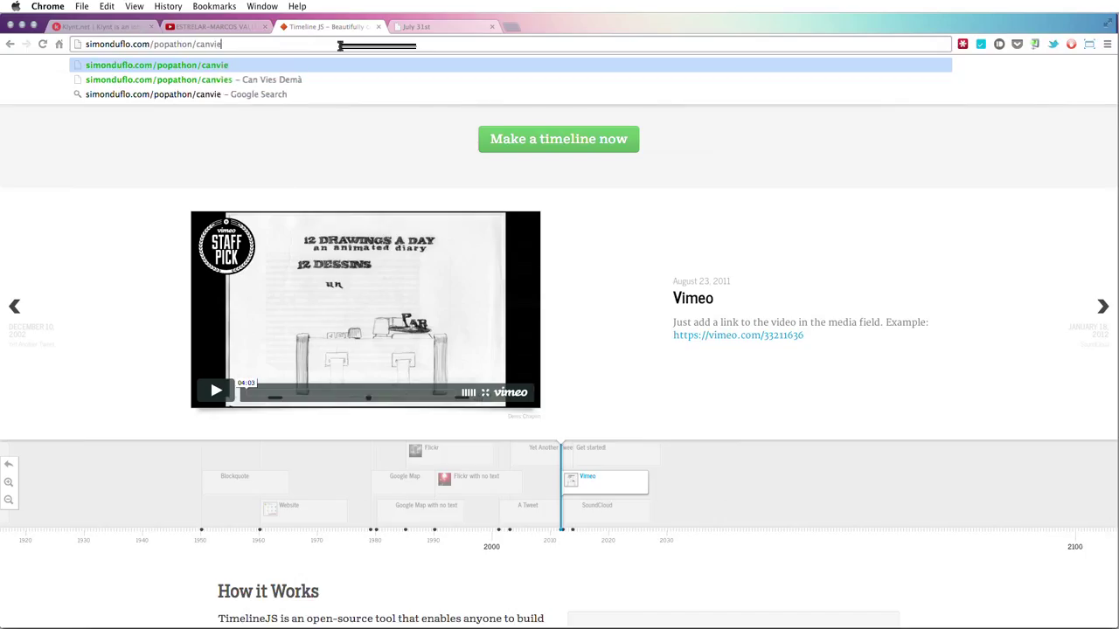
text(s)
- Load the Can Vies Demà webdoc and step through its May 26–28 timeline slides
key(Return)
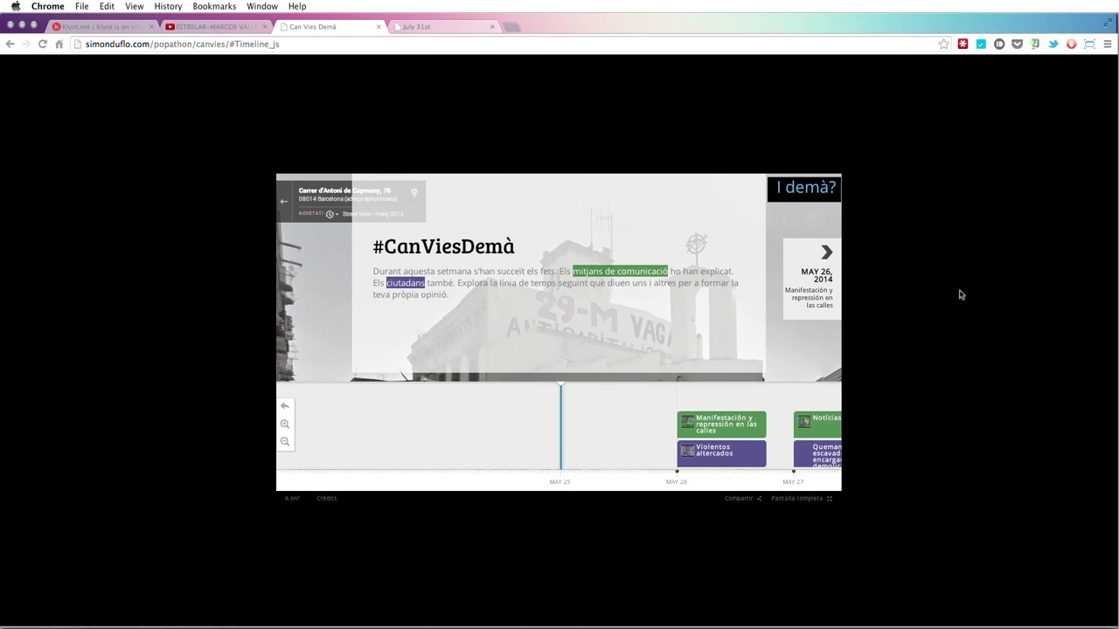
click(822, 273)
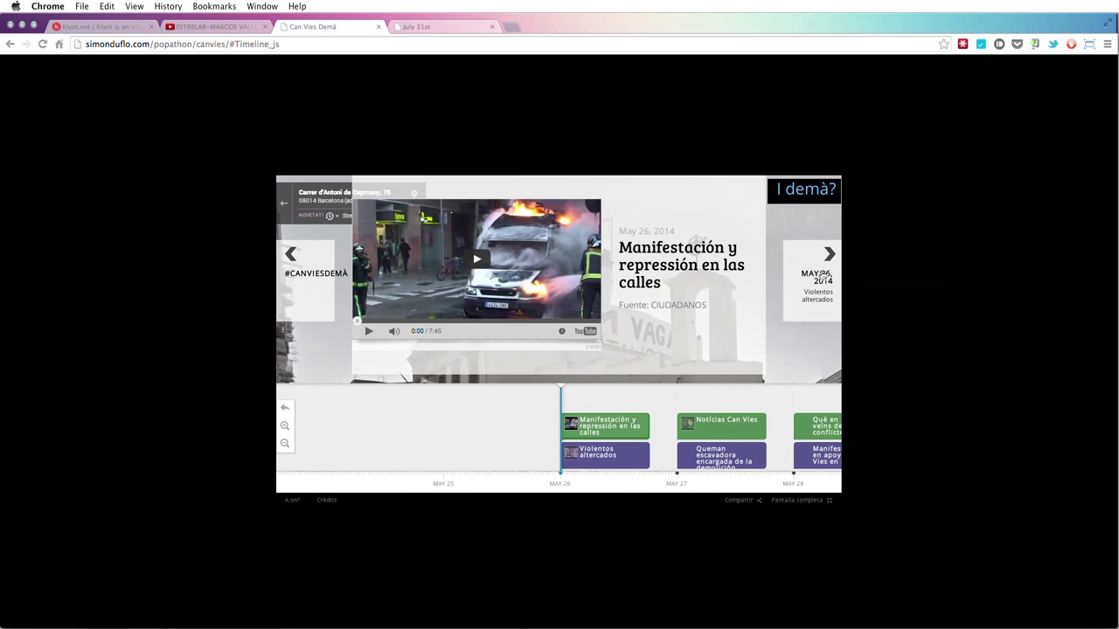
click(822, 275)
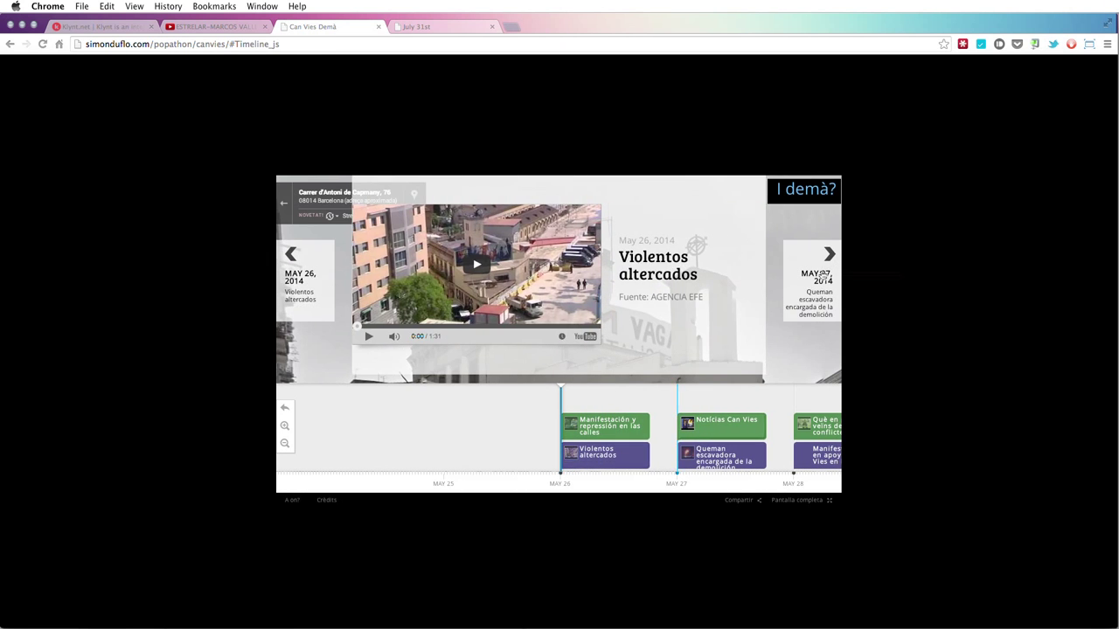
click(822, 275)
click(823, 276)
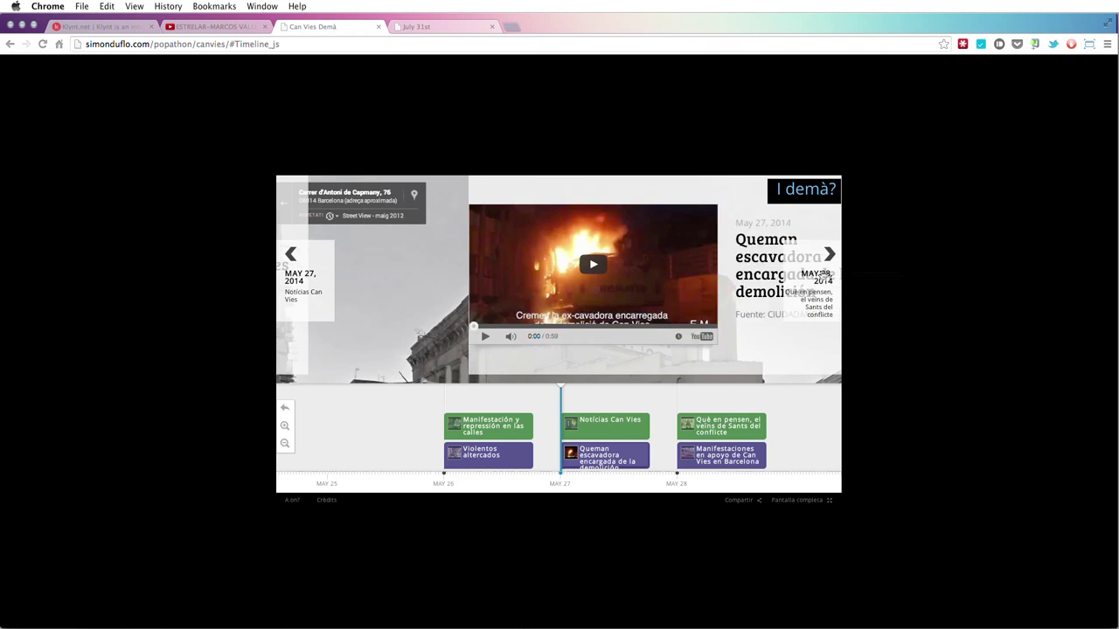
click(315, 265)
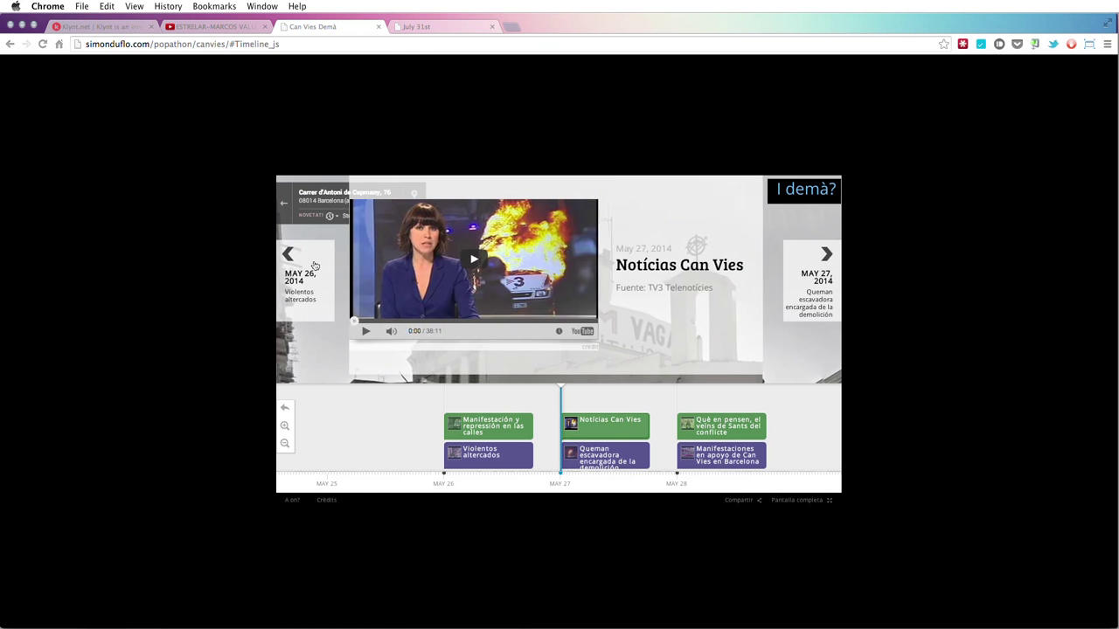
click(315, 265)
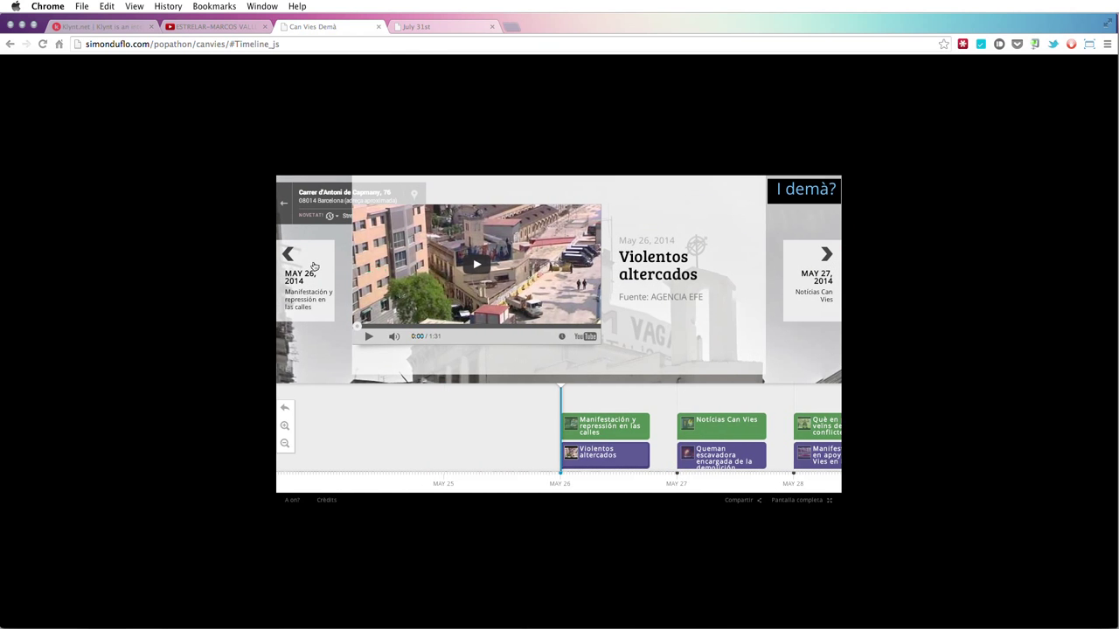
click(826, 278)
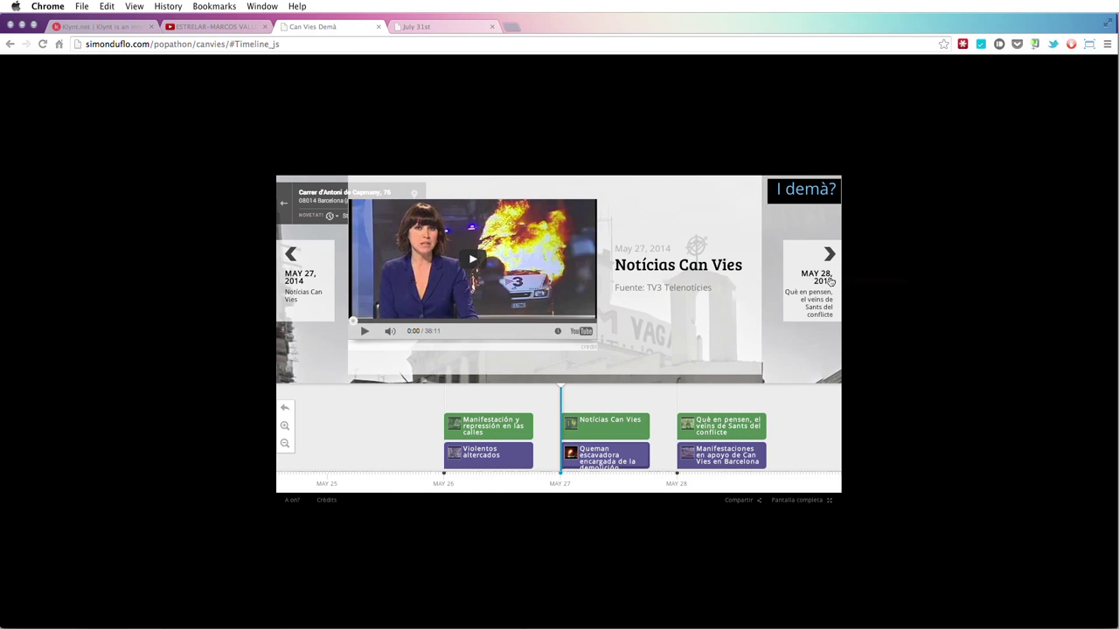
click(827, 279)
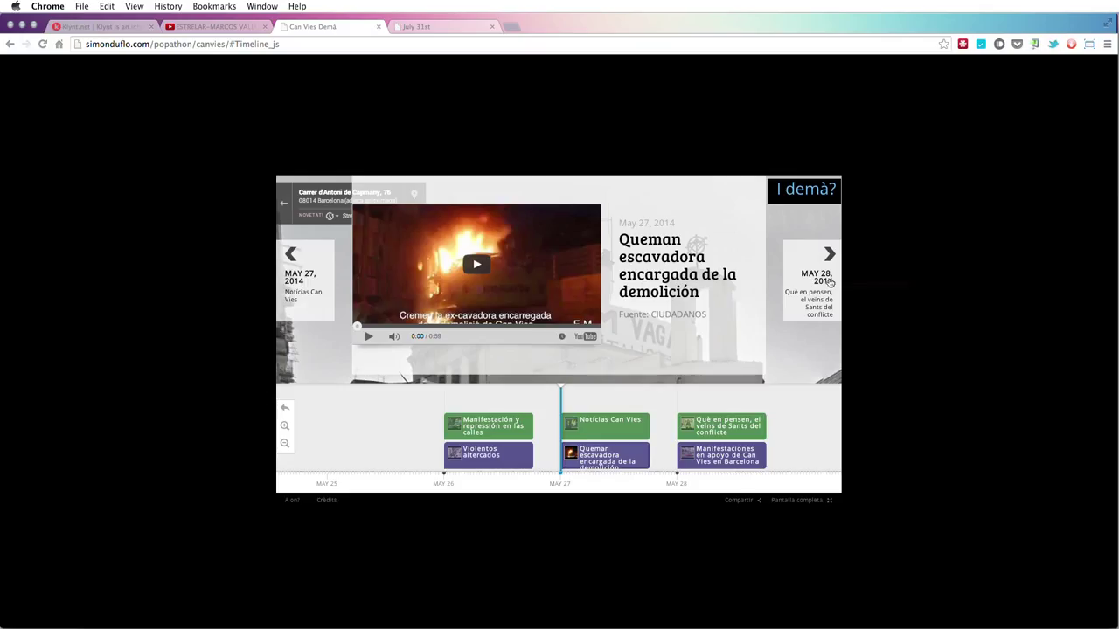
click(828, 278)
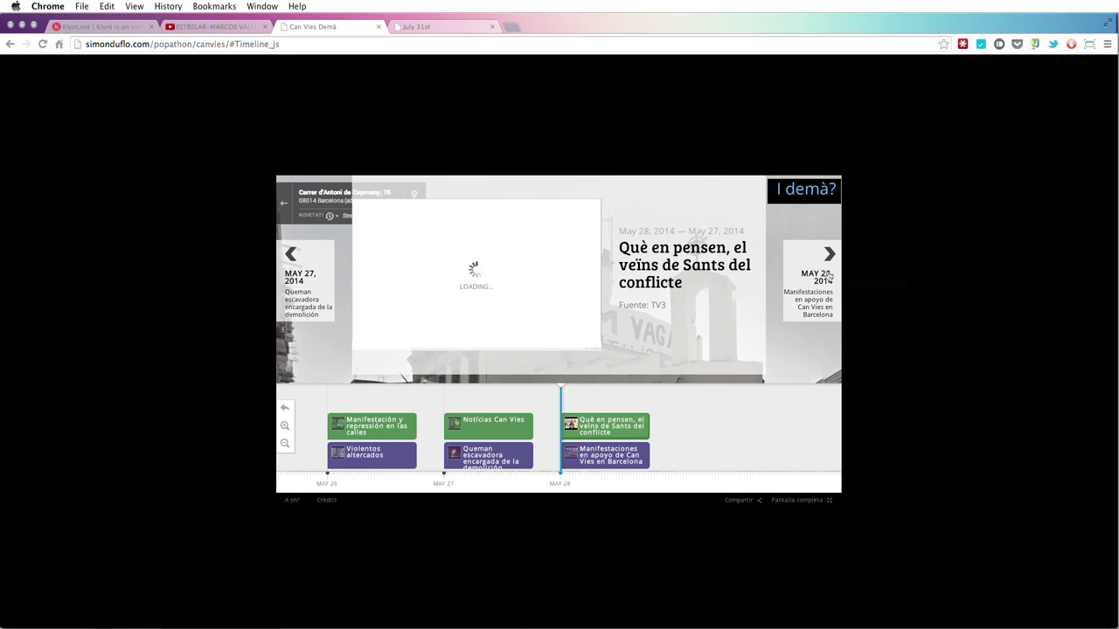
- Open the 'I demà?' page about Can Vies' future and scroll through it
click(795, 192)
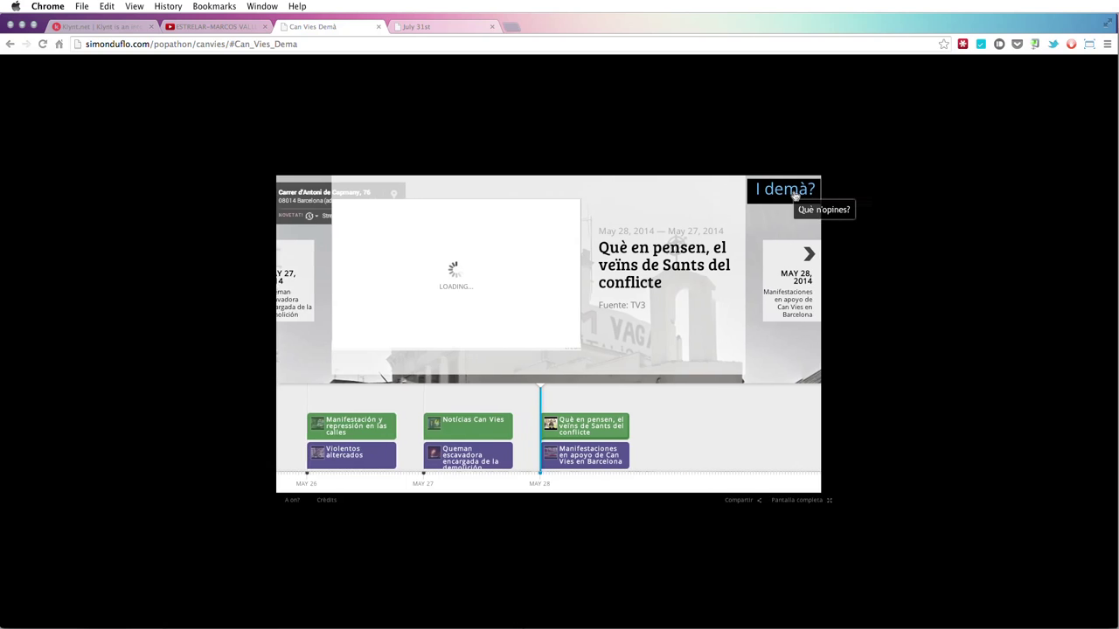
scroll(549, 328, down, 5)
scroll(550, 330, up, 3)
scroll(550, 331, down, 6)
scroll(549, 331, up, 3)
scroll(550, 330, up, 3)
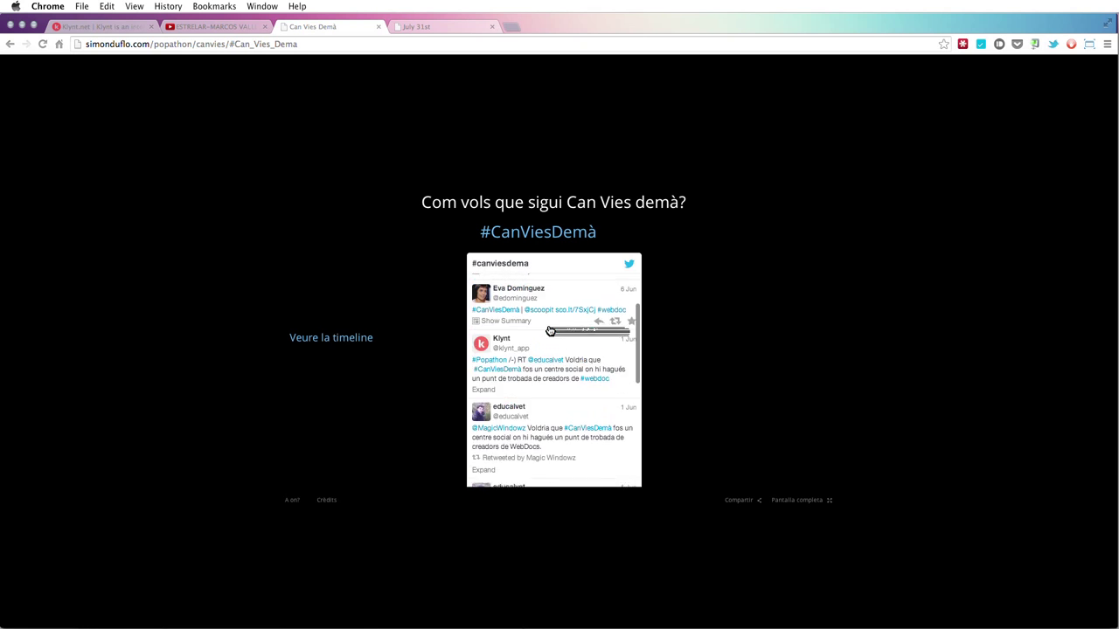
scroll(549, 330, down, 8)
scroll(550, 330, up, 2)
scroll(550, 330, up, 3)
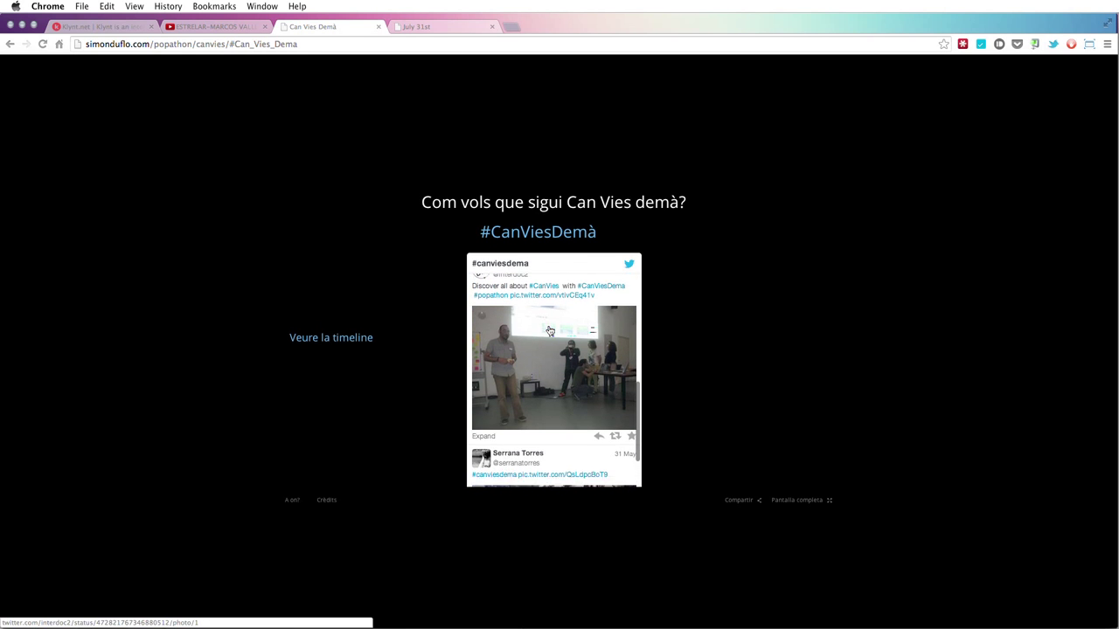
- Return to the timeline view, close the Can Vies Demà tab, and switch back to Klynt
click(366, 341)
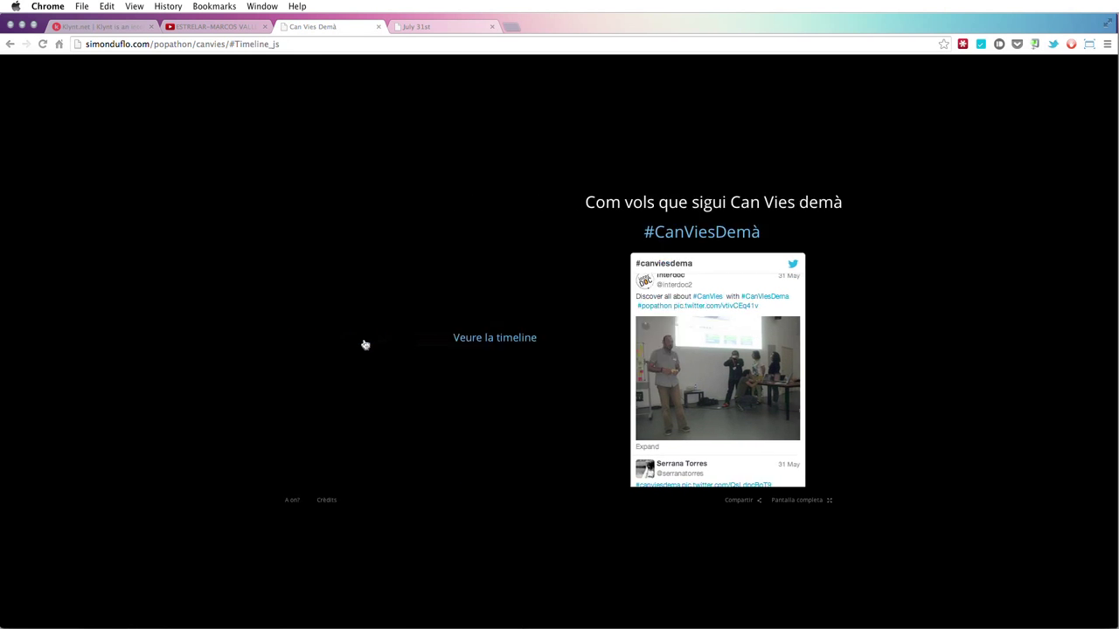
click(379, 27)
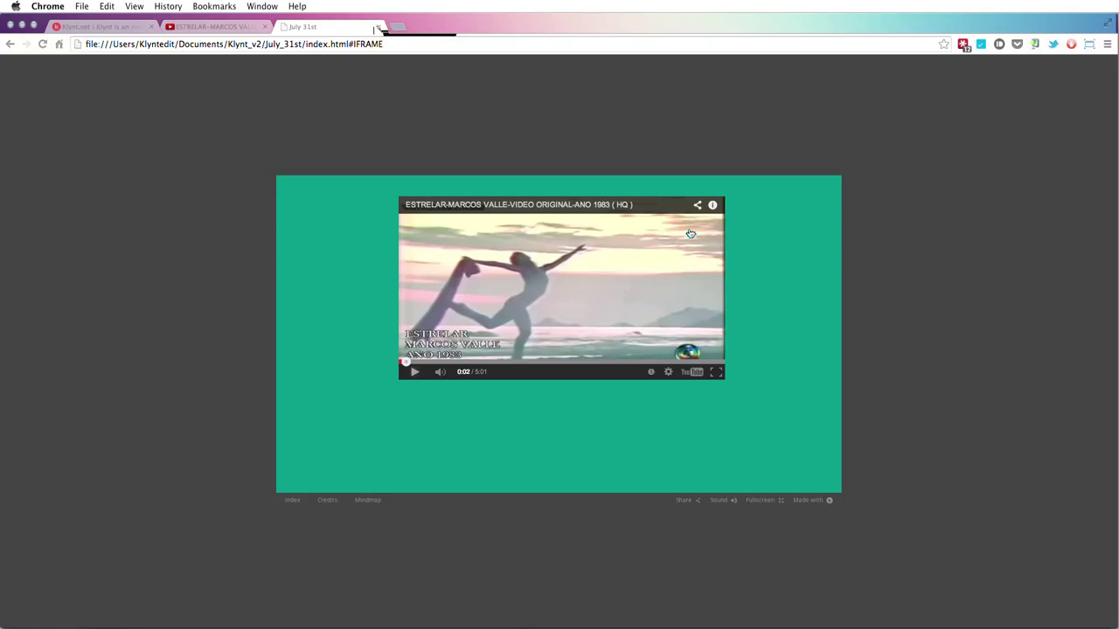
key(super+Tab)
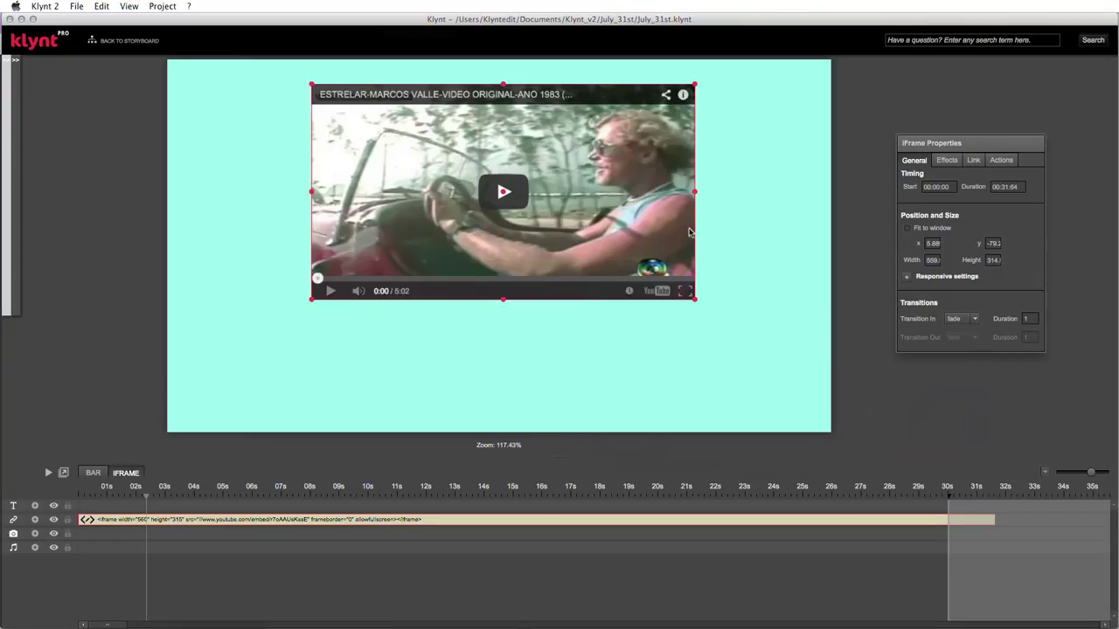
- Add a text clip from 0 s to about 31 s below the video, reading Marcos
right_click(87, 510)
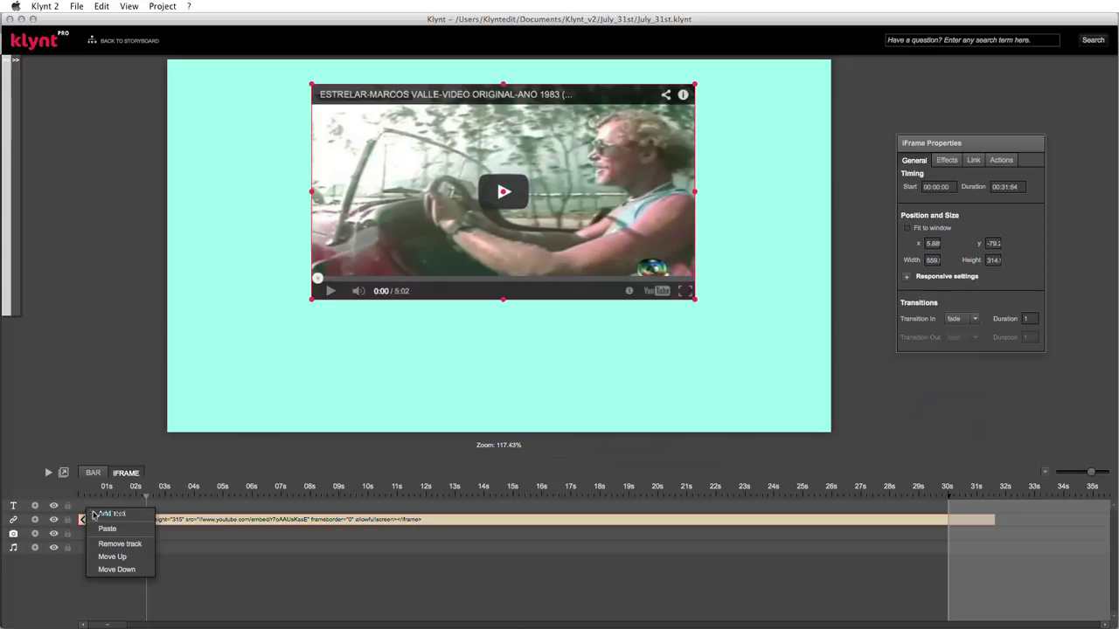
click(111, 514)
drag(101, 510, 94, 510)
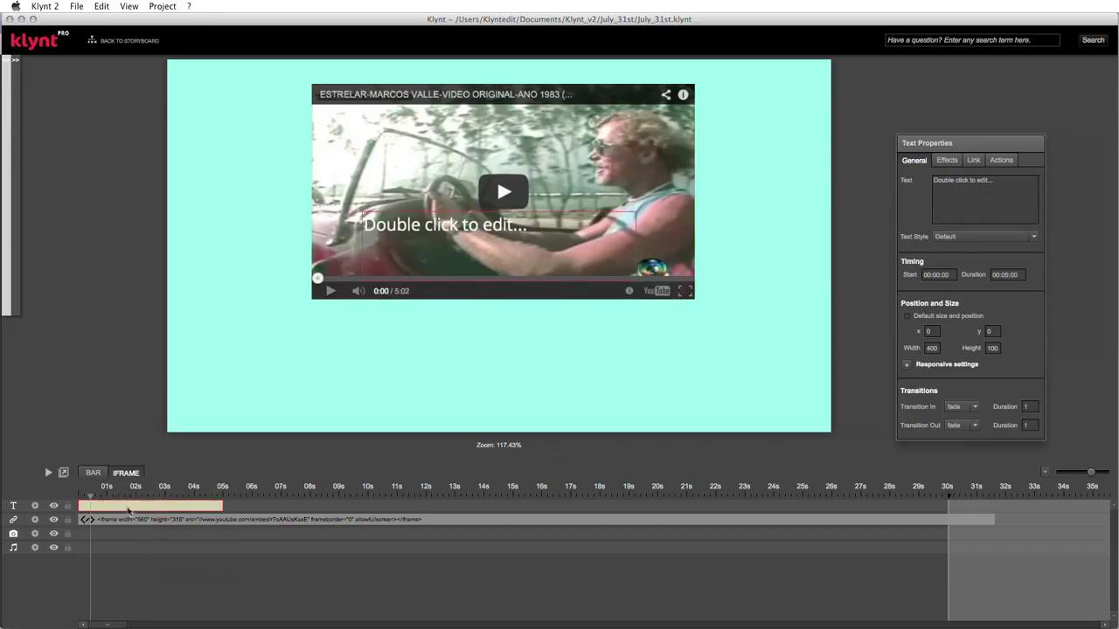
drag(223, 509, 988, 508)
drag(501, 243, 447, 346)
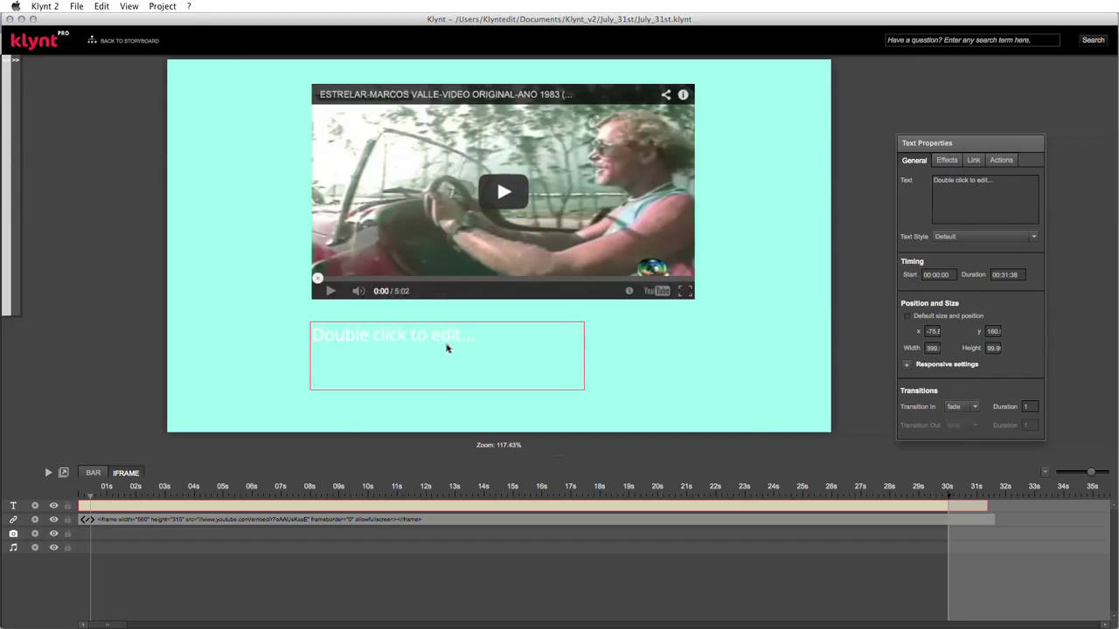
double_click(447, 348)
drag(523, 246, 370, 241)
key(BackSpace)
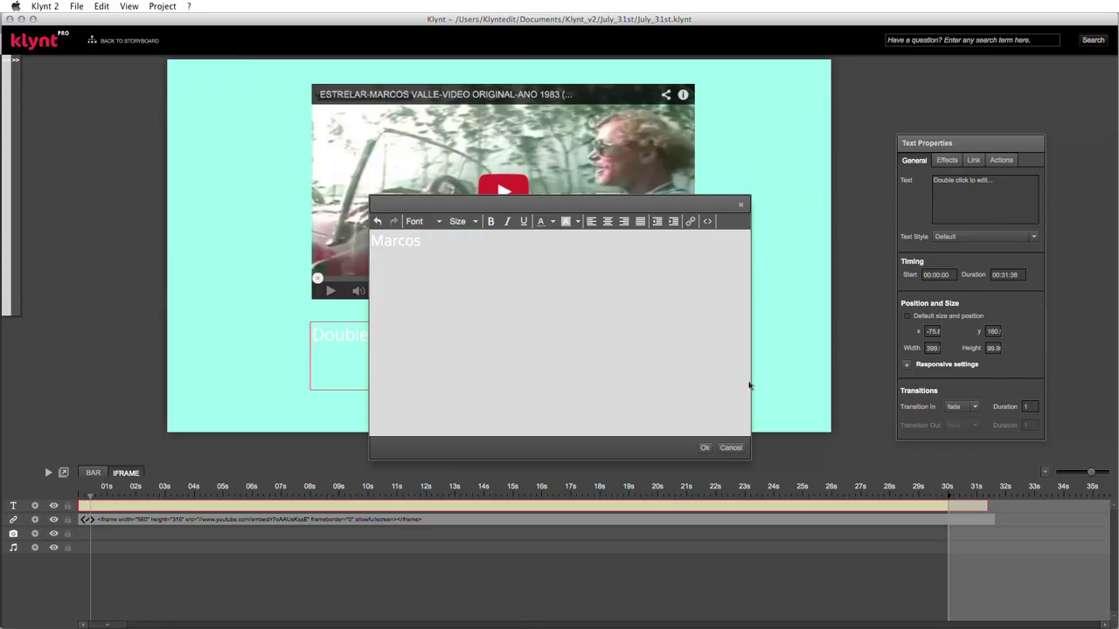
click(705, 449)
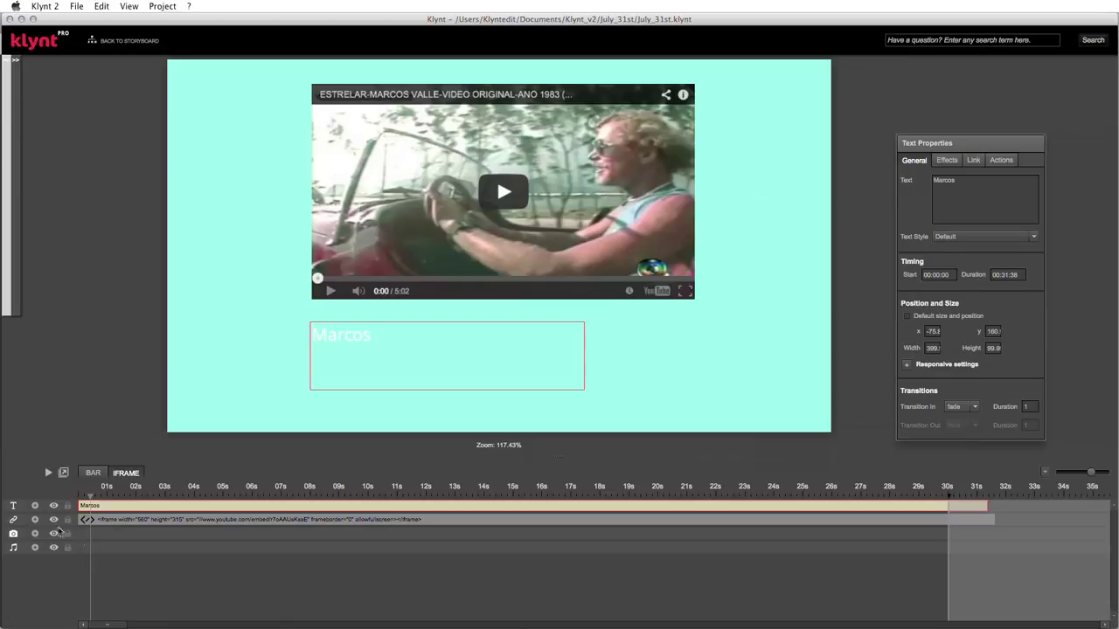
click(35, 513)
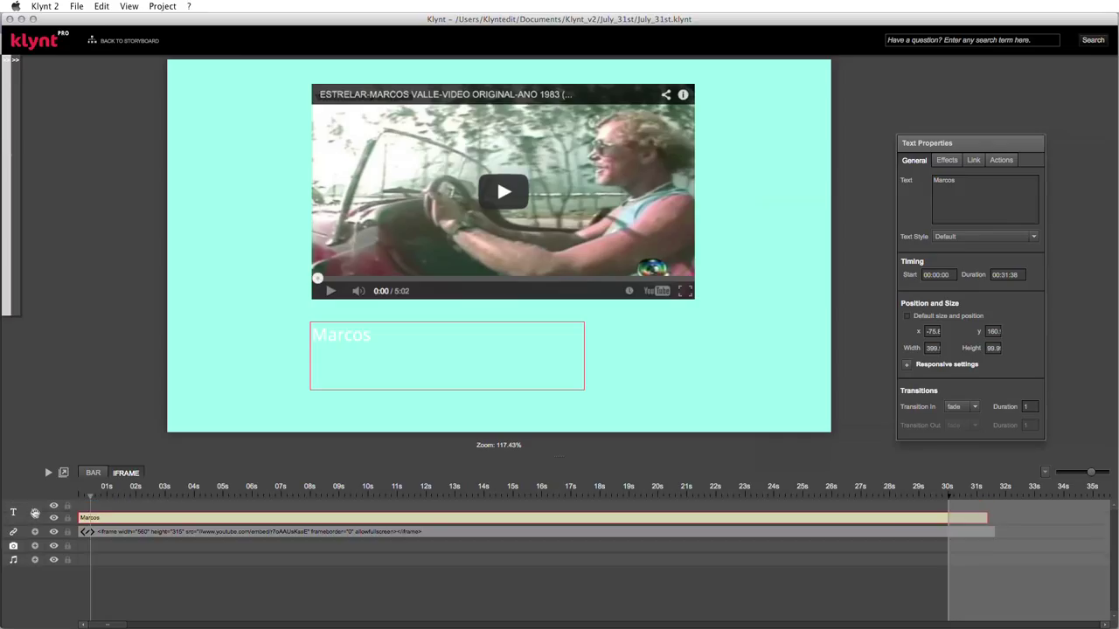
- Duplicate the Marcos text clip and arrange the two narrowed boxes side by side below the video
right_click(98, 519)
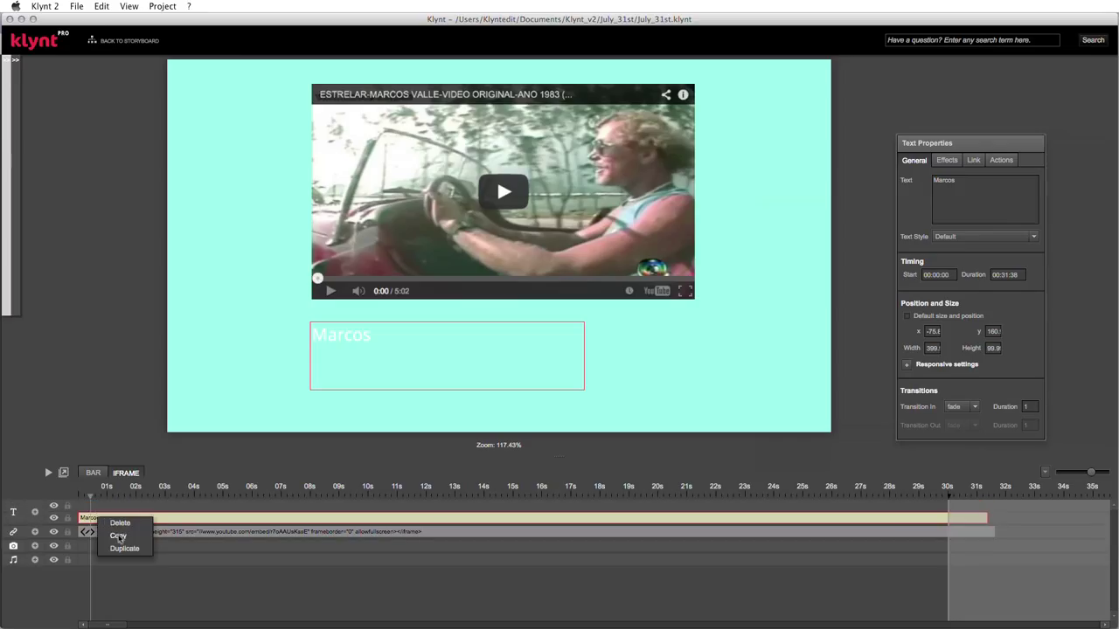
click(119, 537)
right_click(103, 507)
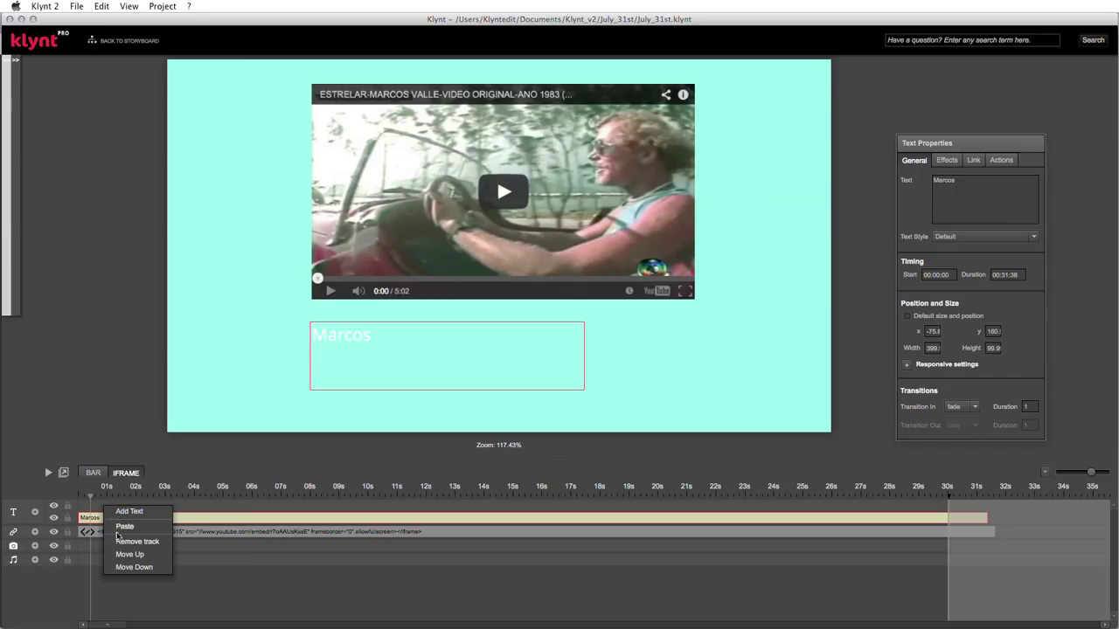
click(124, 527)
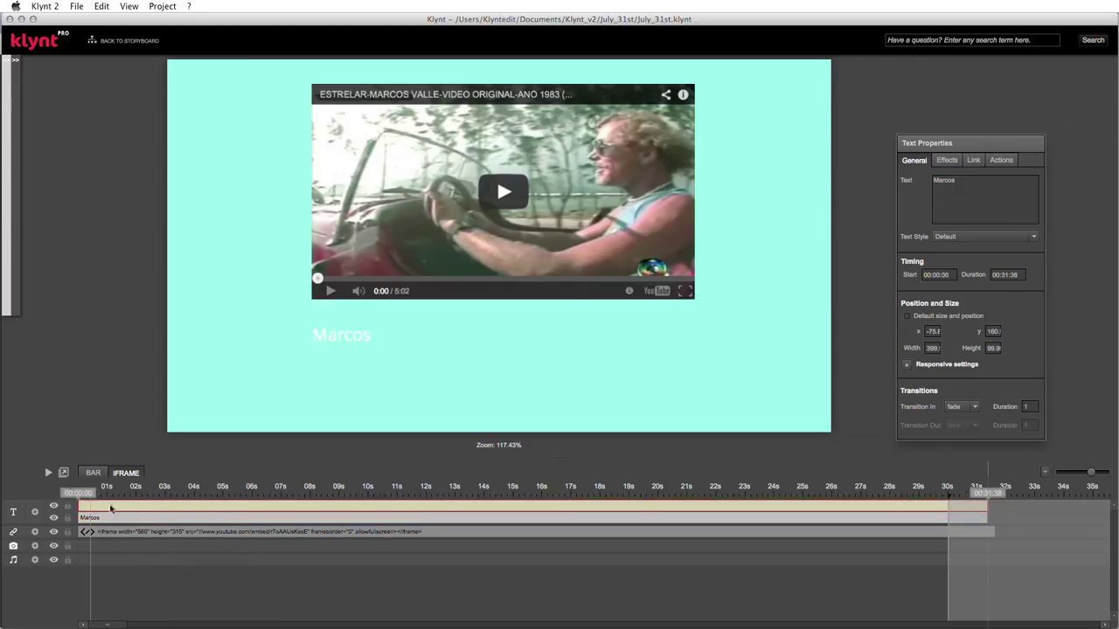
click(350, 333)
drag(352, 332, 525, 330)
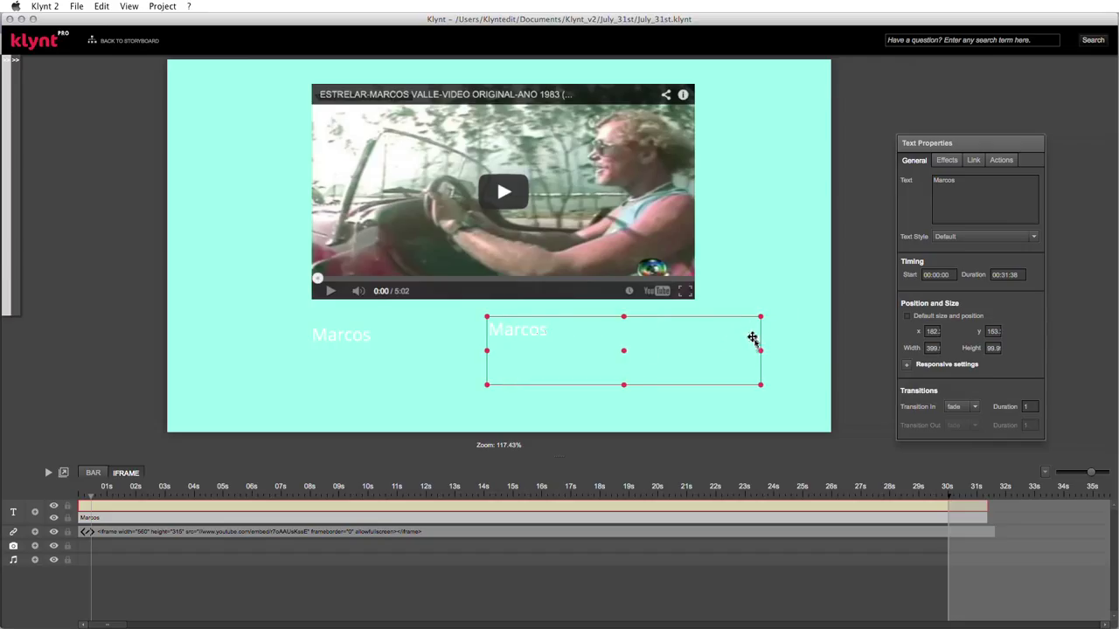
drag(760, 352, 644, 352)
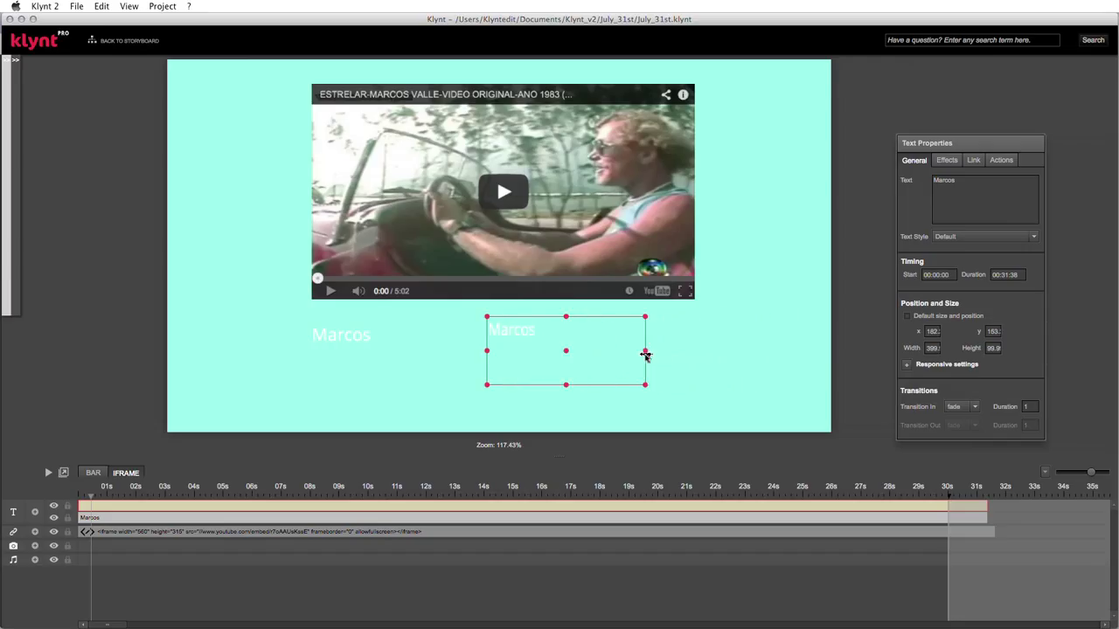
click(435, 342)
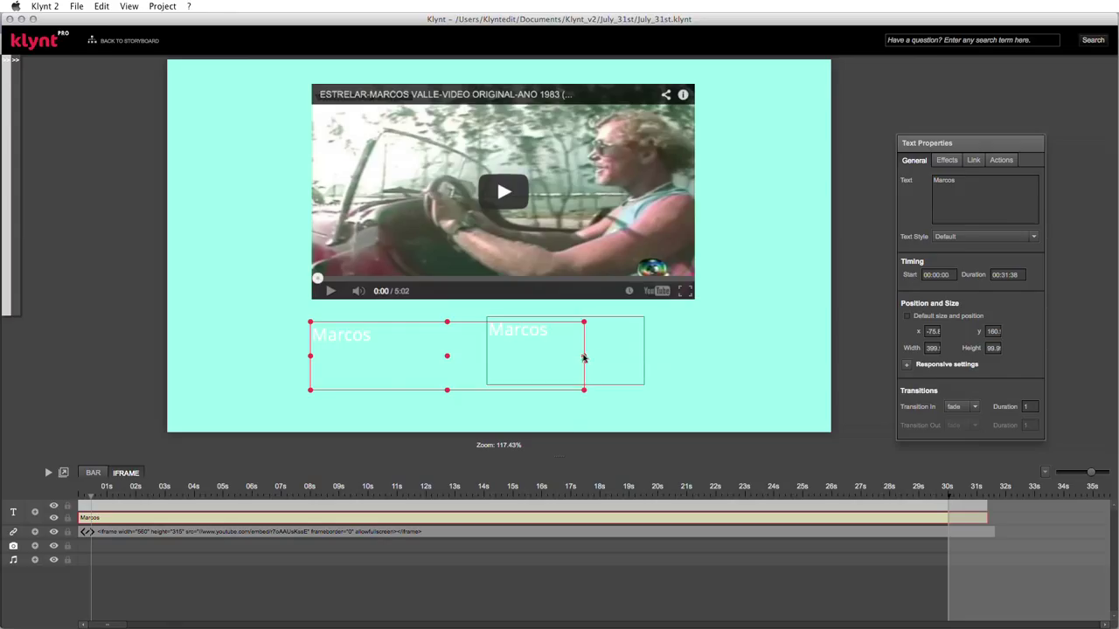
drag(407, 338, 397, 382)
drag(573, 402, 432, 400)
drag(347, 399, 367, 337)
drag(524, 350, 557, 333)
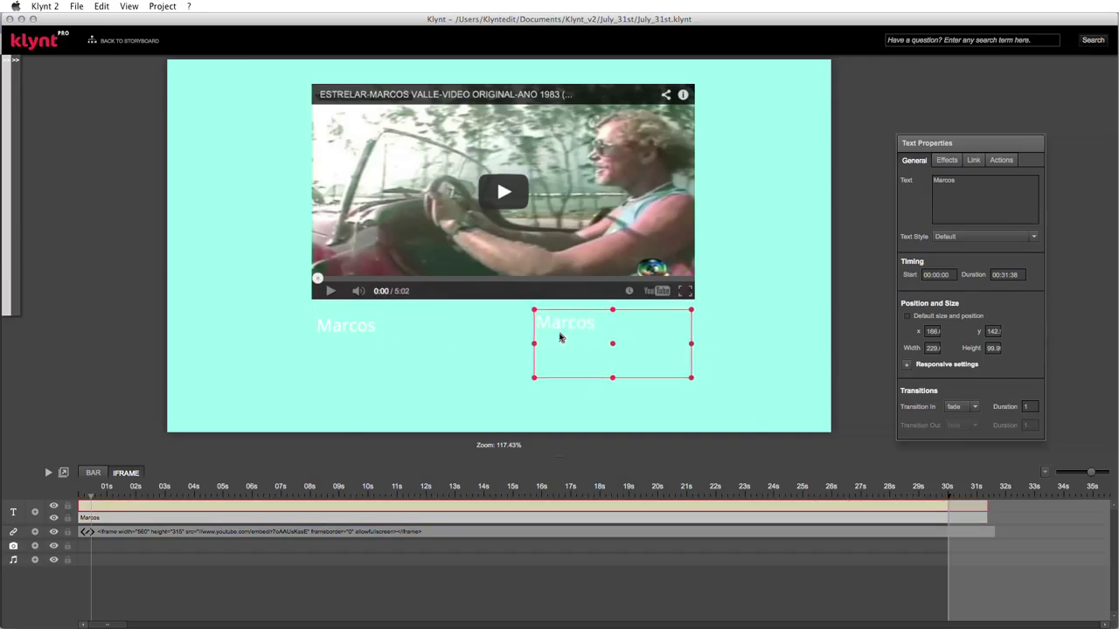
- Replace the copy's text with the name Arnaud and confirm it
double_click(558, 332)
drag(440, 239, 364, 237)
key(BackSpace)
text(Arnoud)
key(super+a)
click(699, 448)
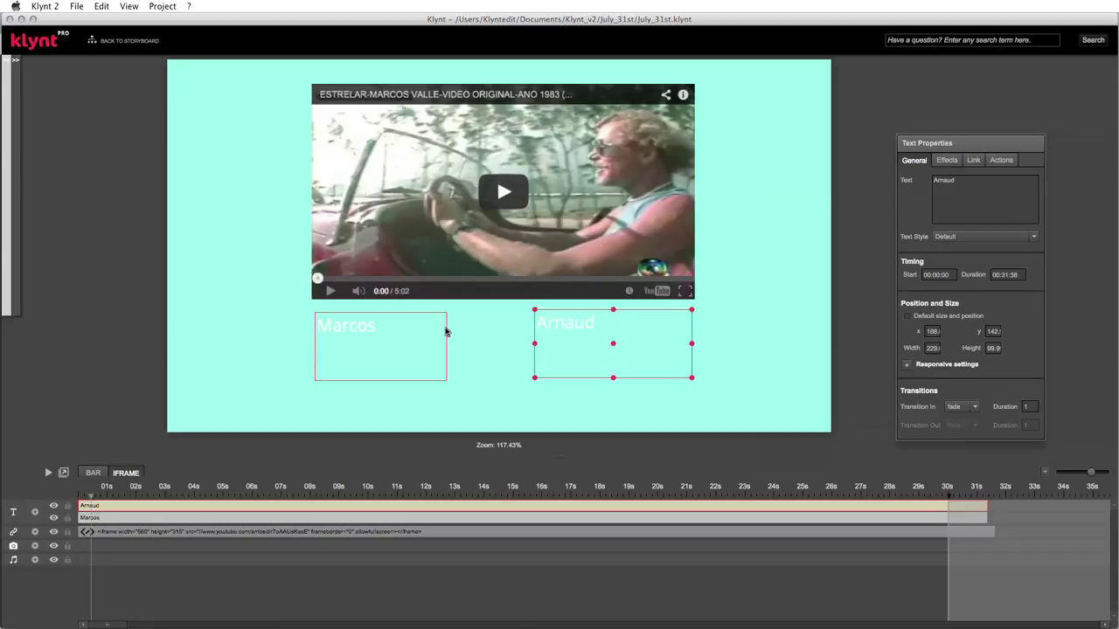
click(381, 349)
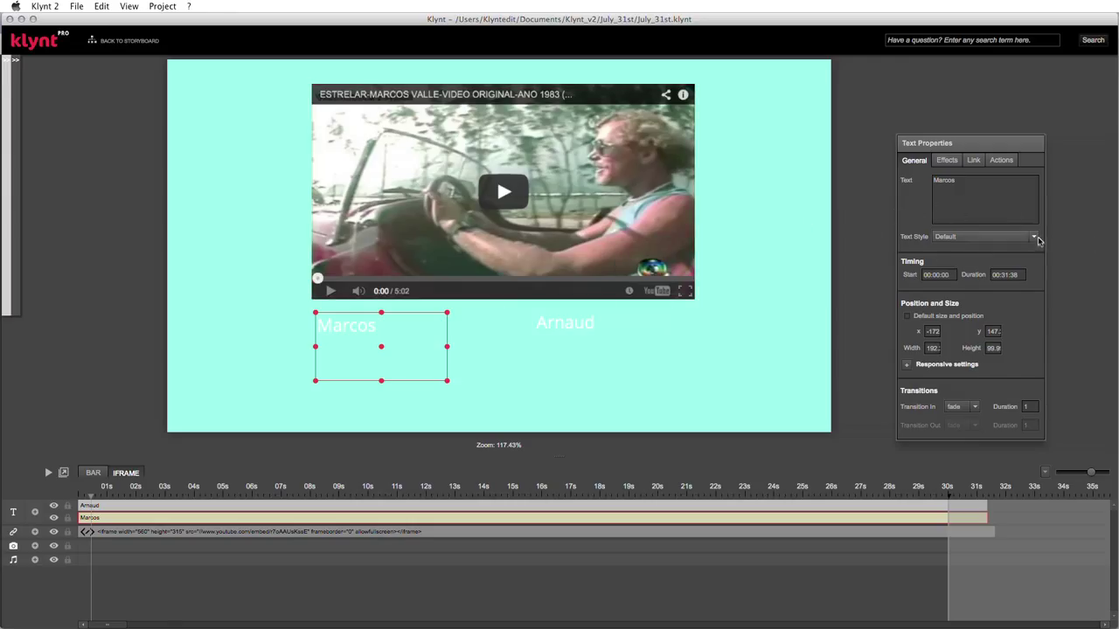
- Apply the Subtitle text style to both Marcos and Arnaud captions, shift Arnaud right, then go back to the storyboard
click(1035, 239)
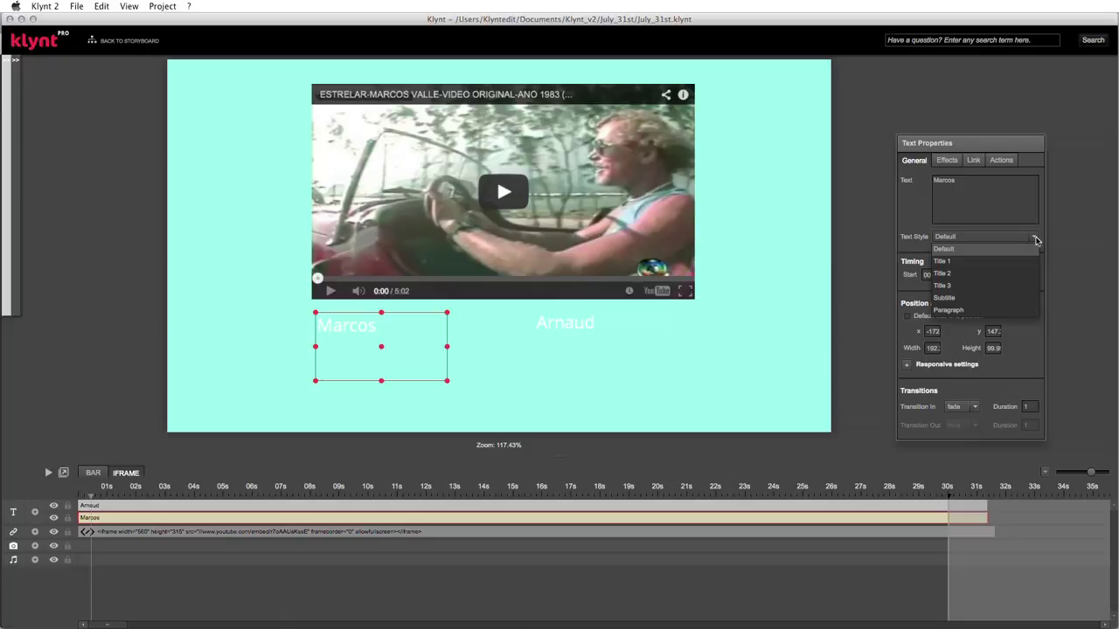
click(951, 298)
click(580, 321)
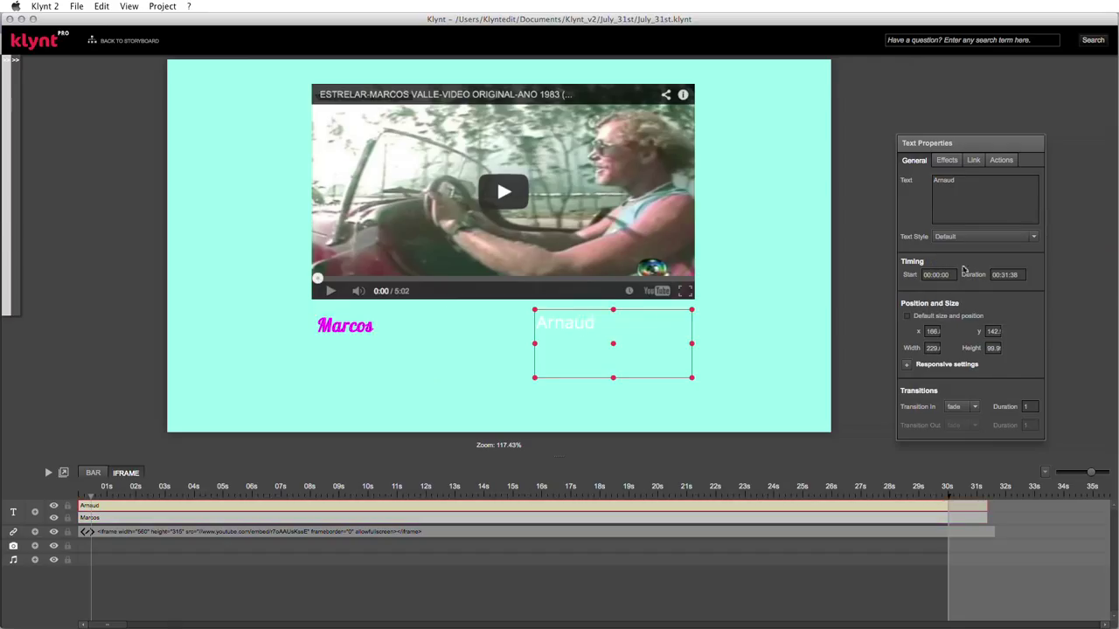
click(1030, 243)
click(959, 298)
drag(562, 310, 648, 316)
click(367, 324)
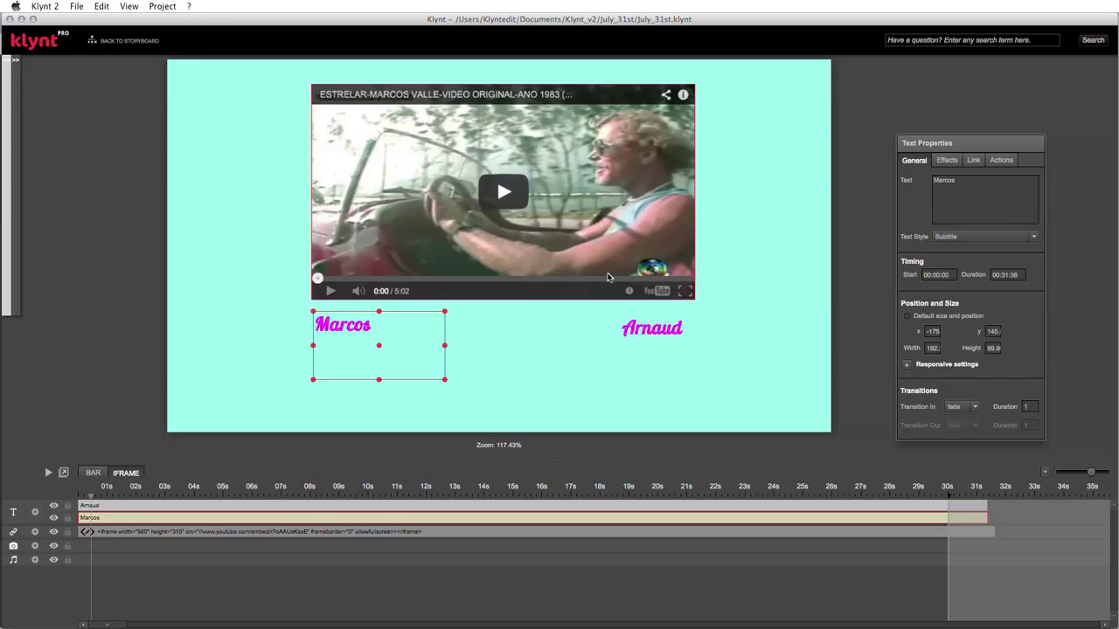
click(131, 42)
- Add a storyboard sequence titled ARNAUD, set its size to Large and colour it Purple
drag(291, 515, 232, 355)
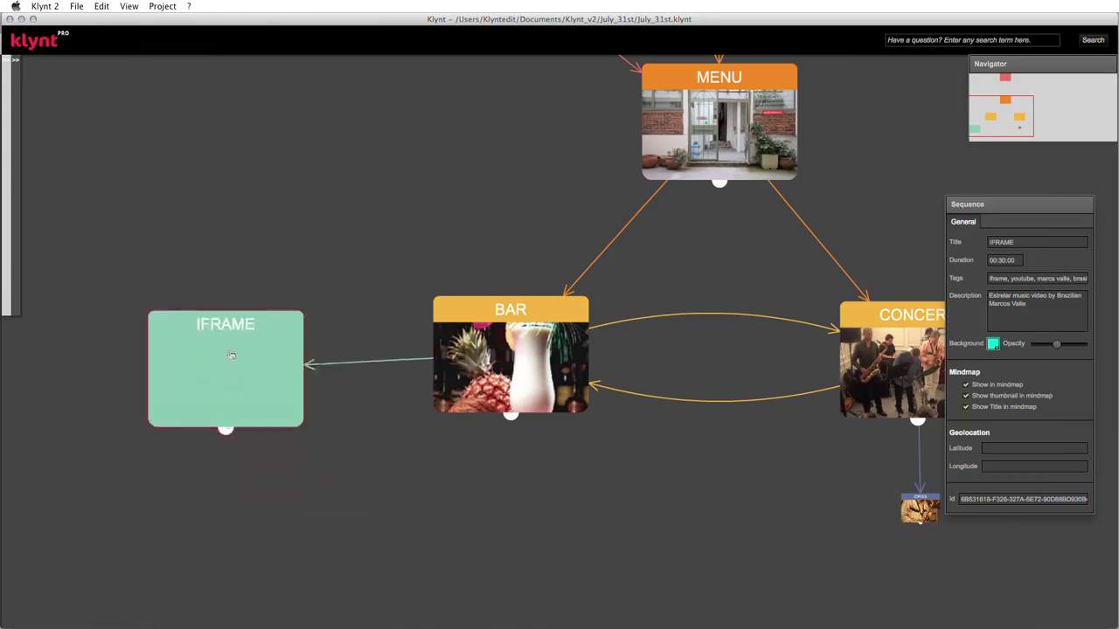
double_click(334, 518)
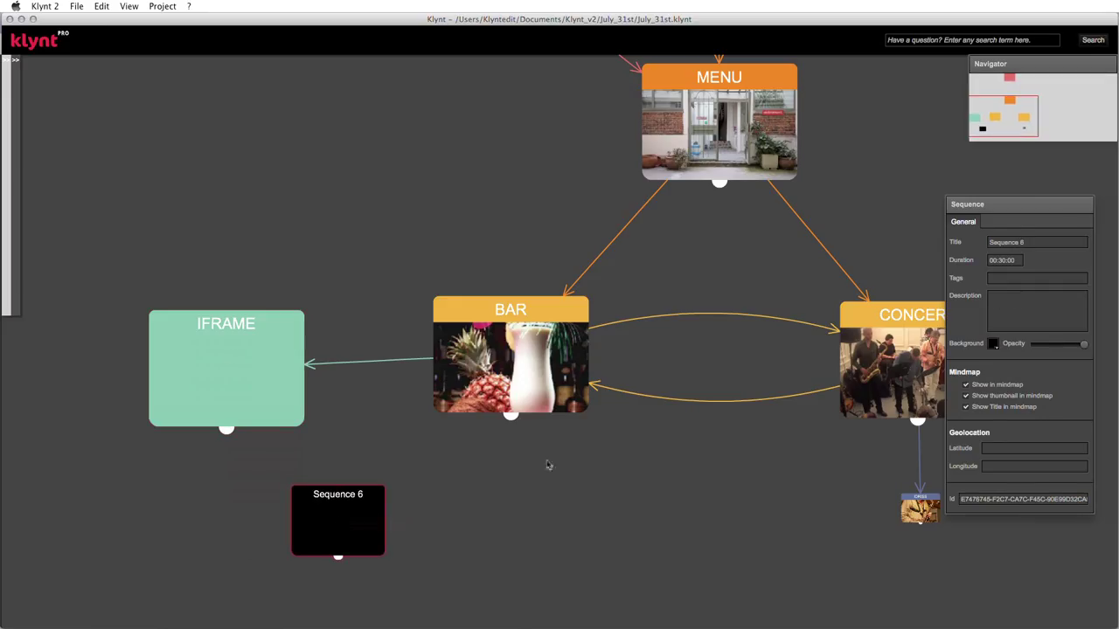
drag(1032, 243, 966, 242)
text(A)
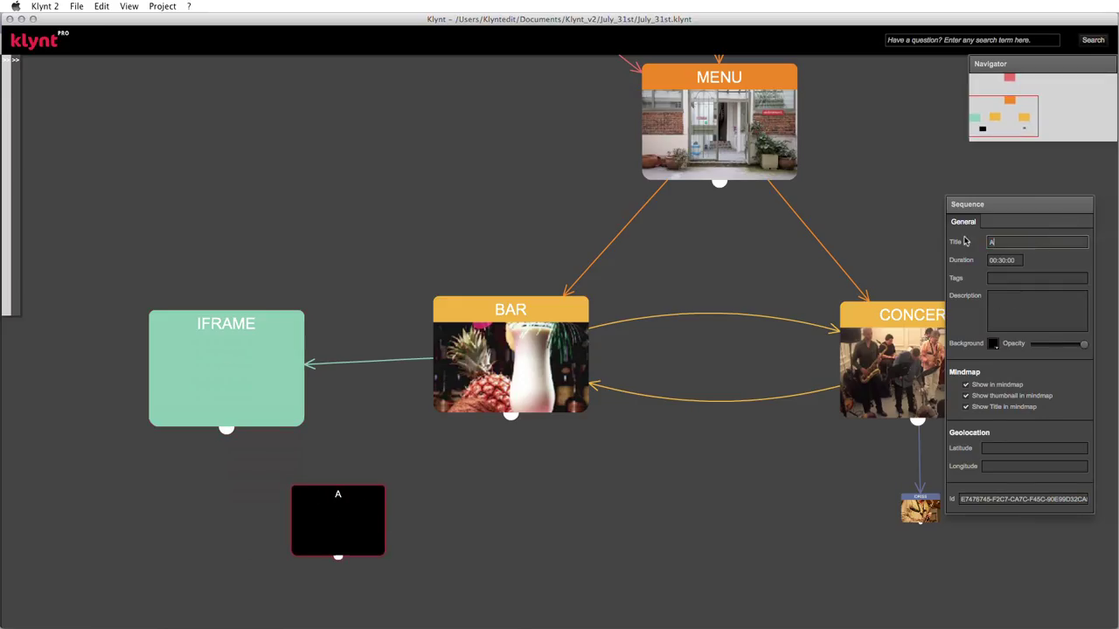
text(RNAUD)
click(1025, 278)
click(1020, 307)
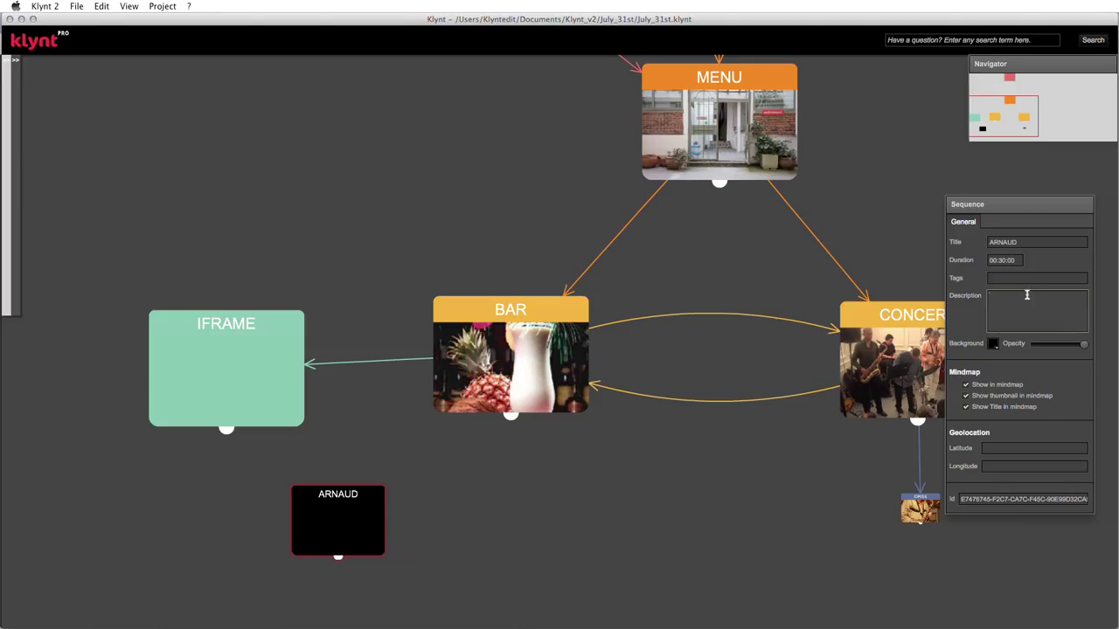
right_click(336, 517)
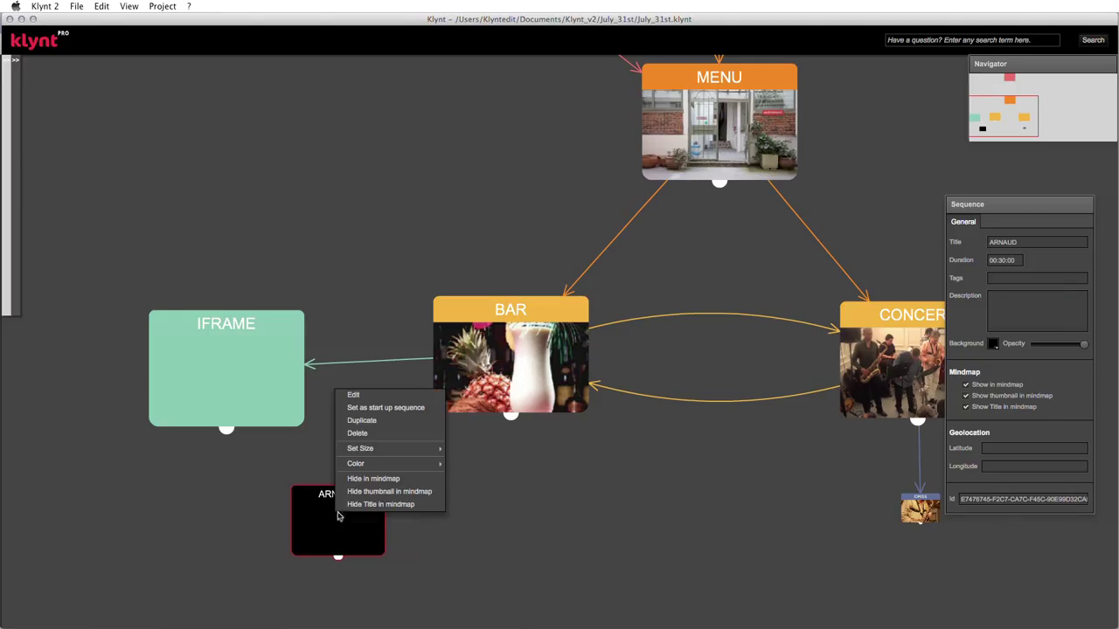
mouse_move(360, 448)
click(468, 450)
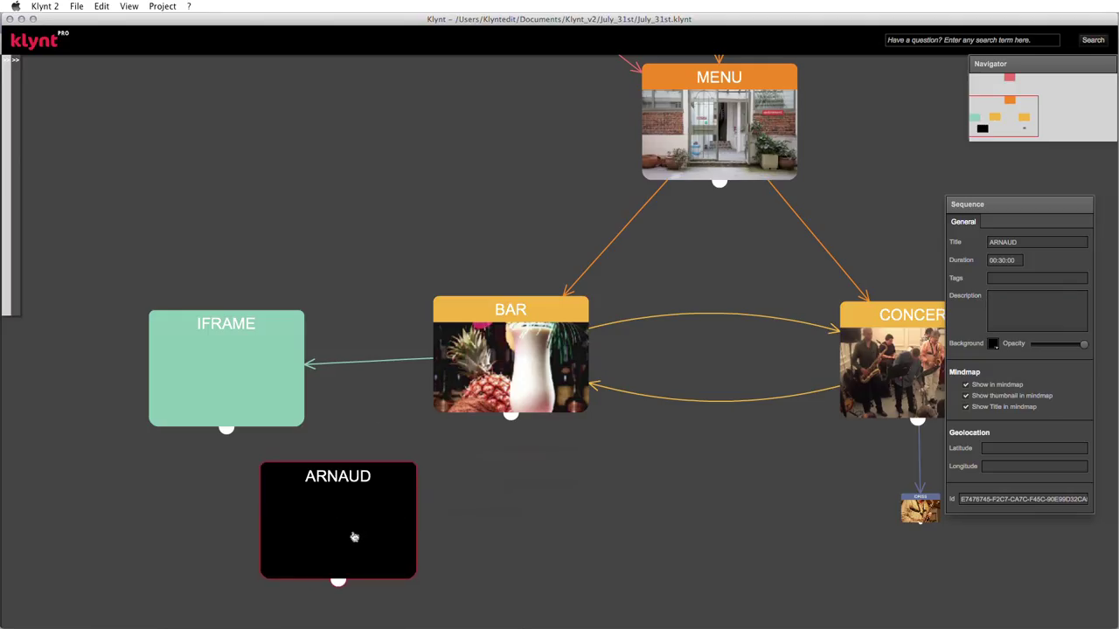
right_click(354, 537)
mouse_move(407, 484)
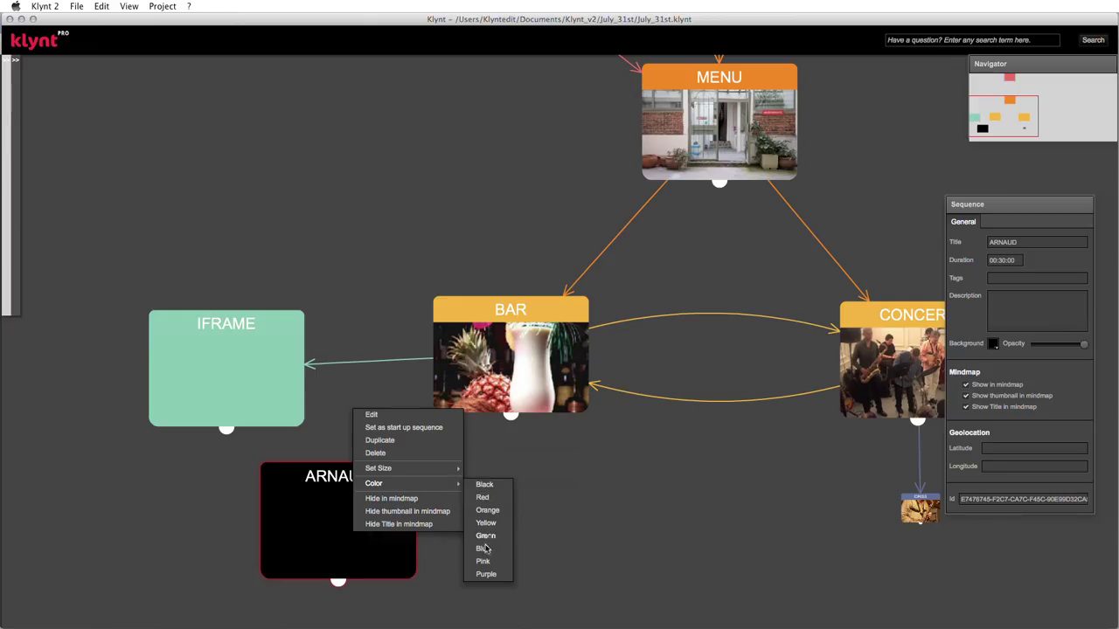
click(486, 575)
drag(295, 516, 351, 551)
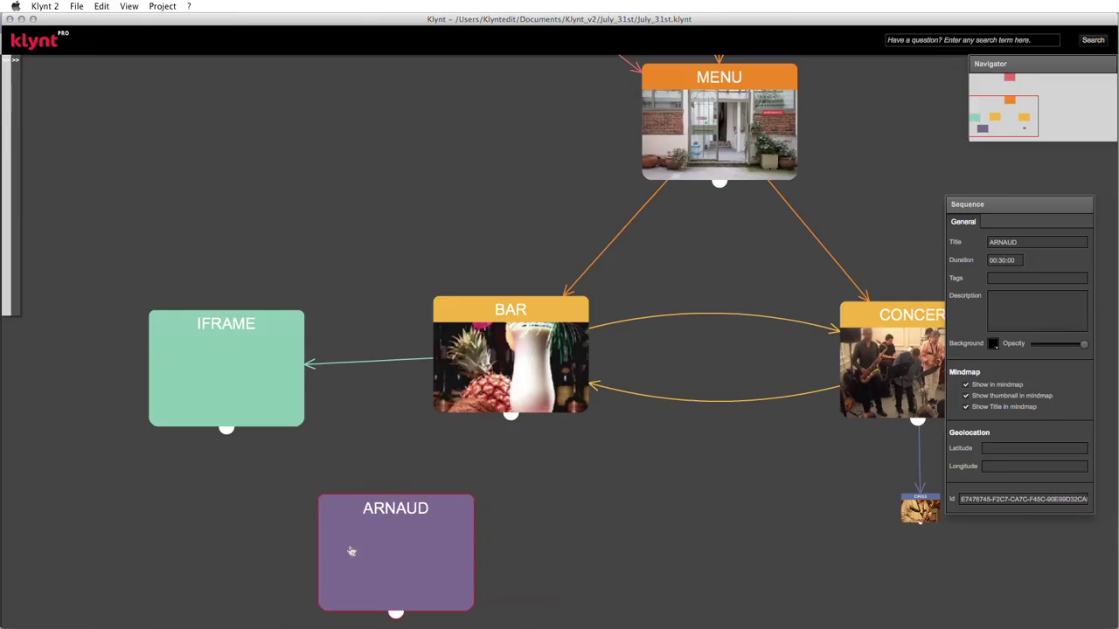
- Add a second sequence titled MARCOS, set it to Large and colour it Pink
right_click(105, 495)
click(123, 506)
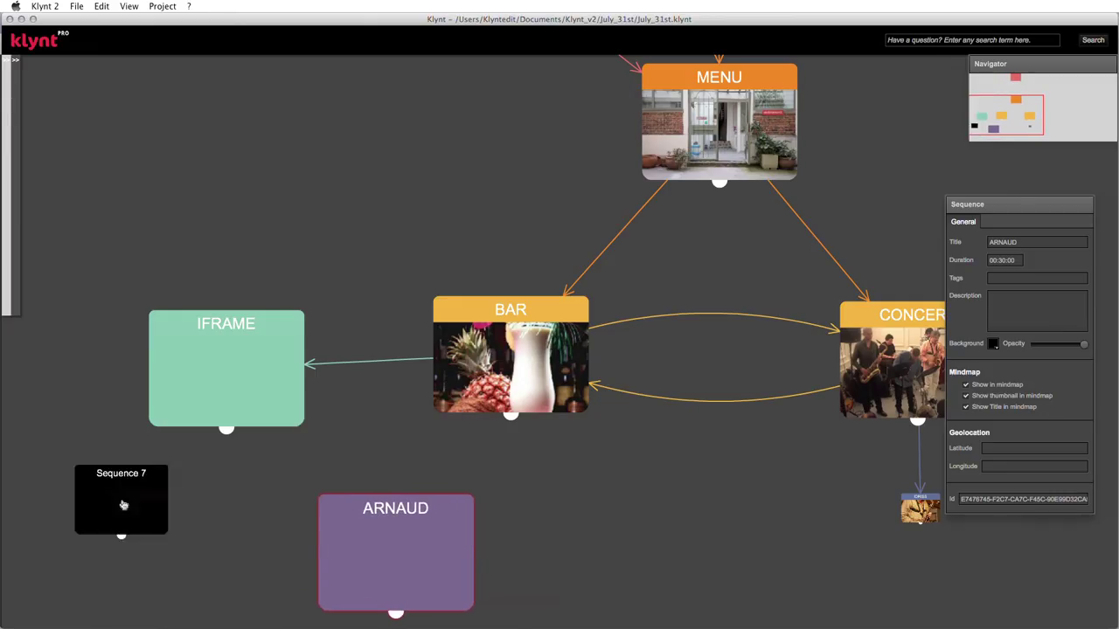
drag(123, 506, 85, 547)
triple_click(1032, 242)
text(MARCOS)
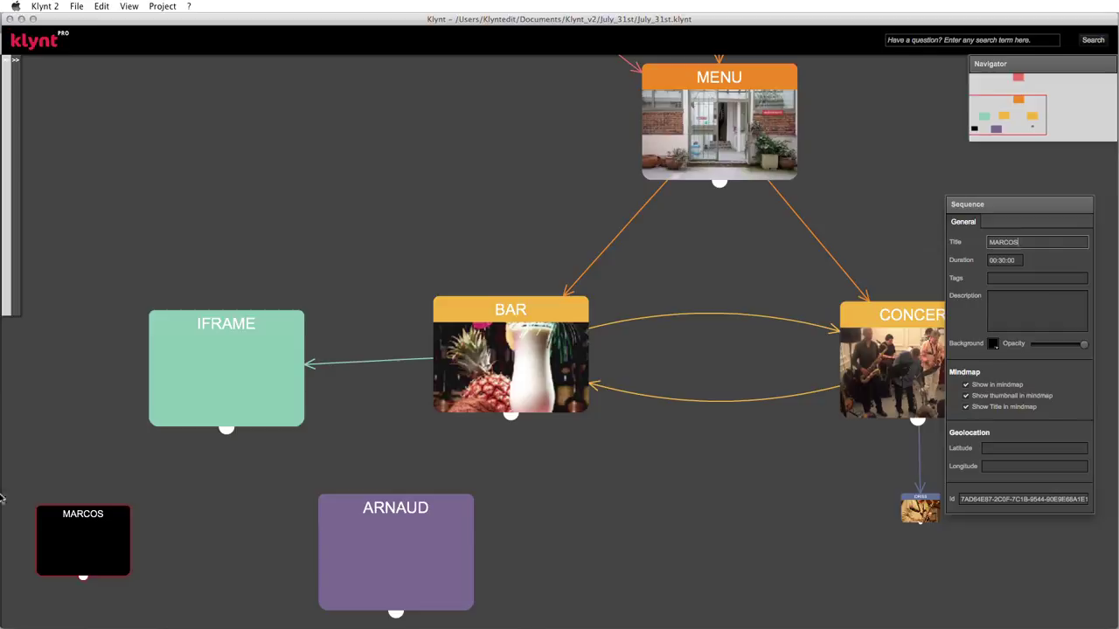
right_click(63, 526)
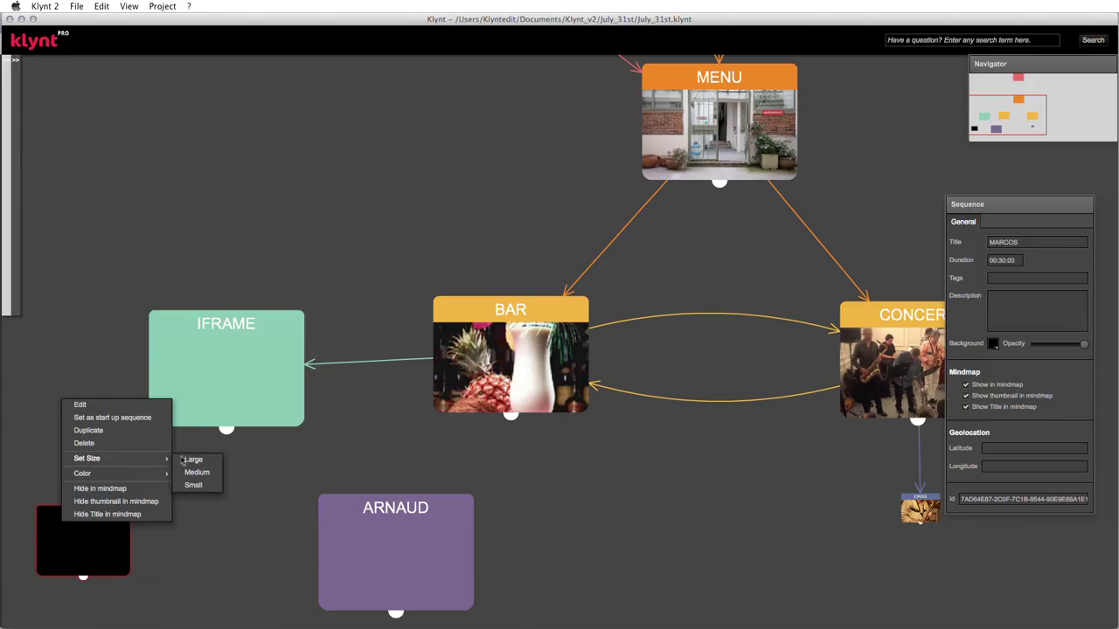
click(188, 460)
right_click(108, 535)
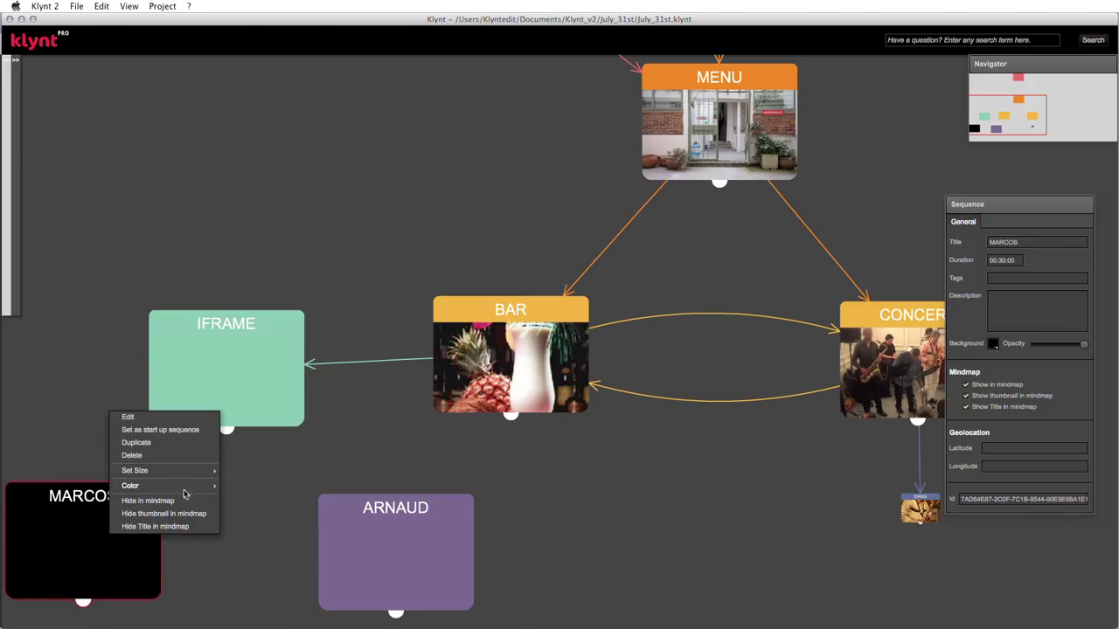
mouse_move(200, 487)
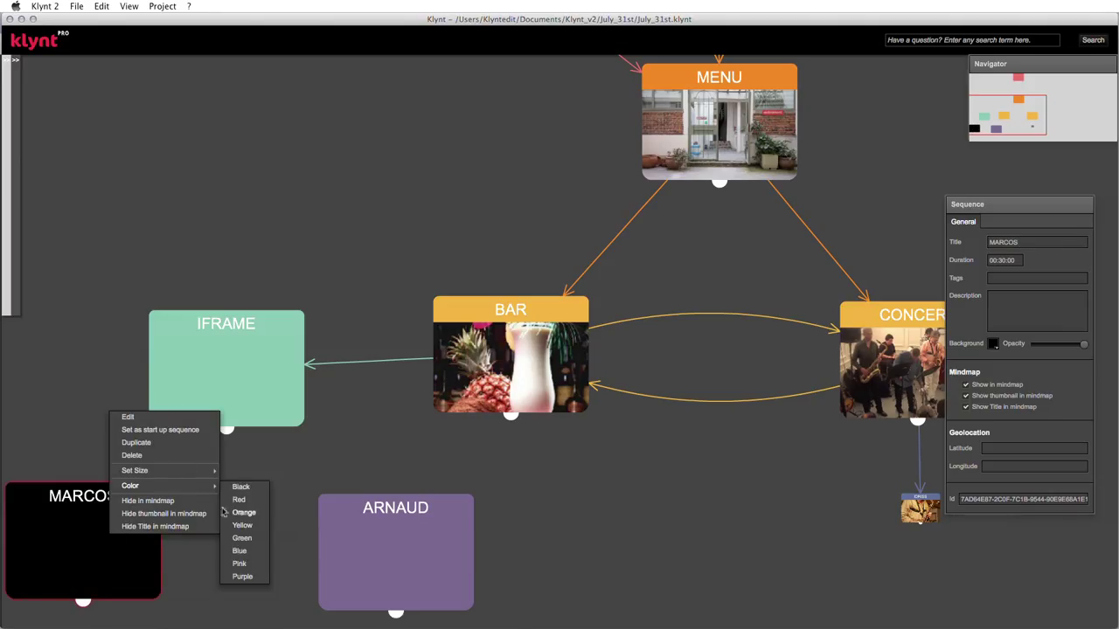
click(236, 566)
mouse_move(58, 523)
mouse_down()
mouse_move(77, 530)
mouse_move(65, 534)
mouse_up()
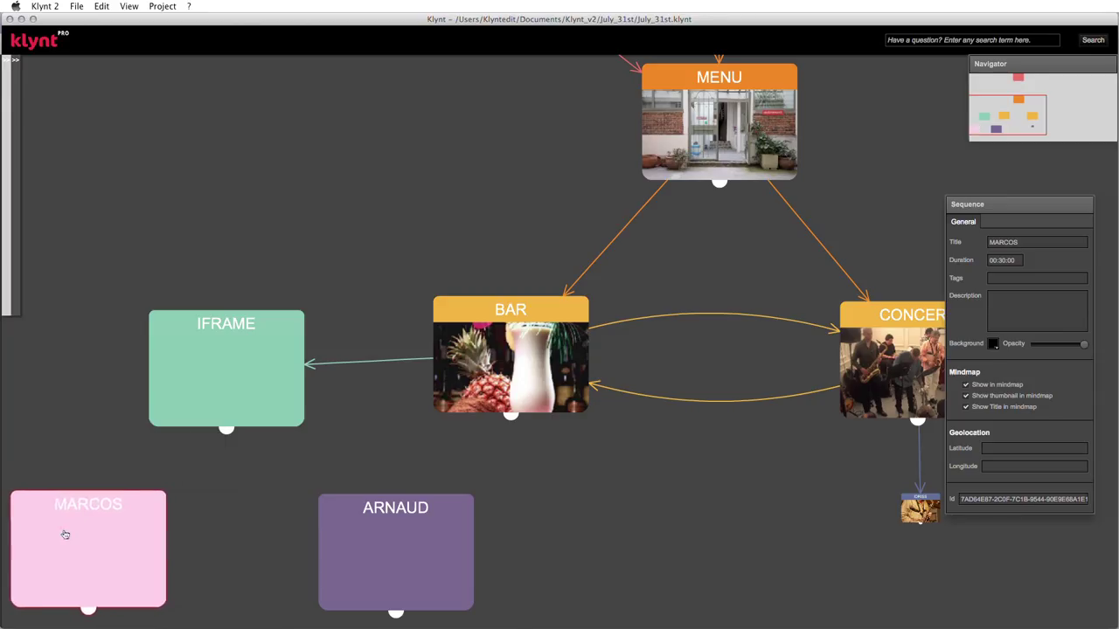
mouse_move(260, 377)
mouse_down()
mouse_move(270, 357)
mouse_move(242, 355)
mouse_move(268, 358)
mouse_up()
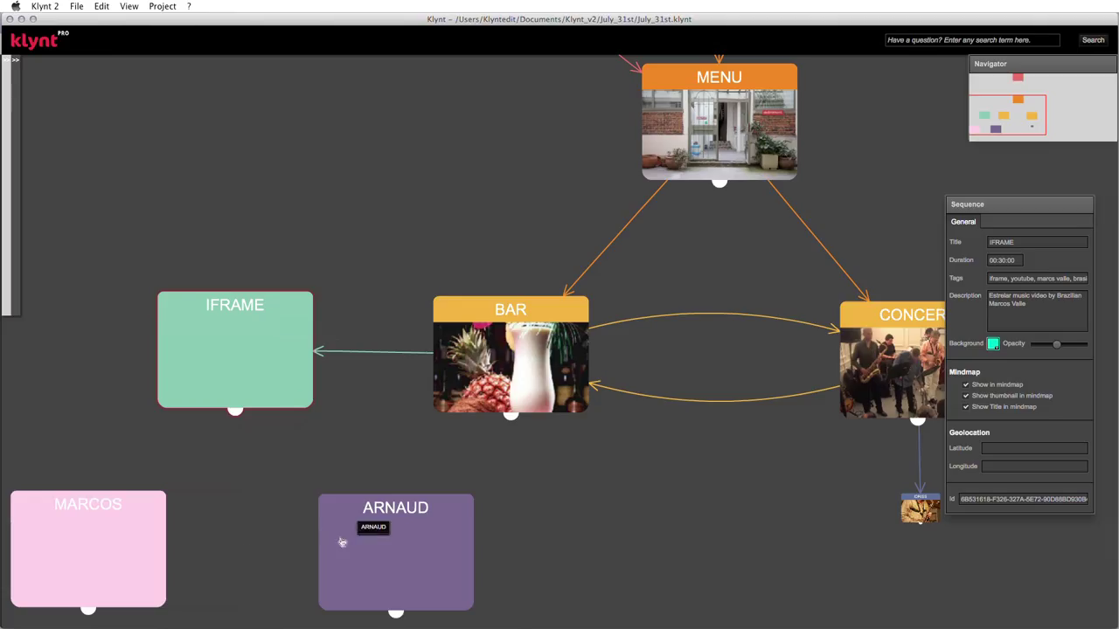
- Link the Marcos caption to the MARCOS sequence with a Slide Down transition
double_click(219, 334)
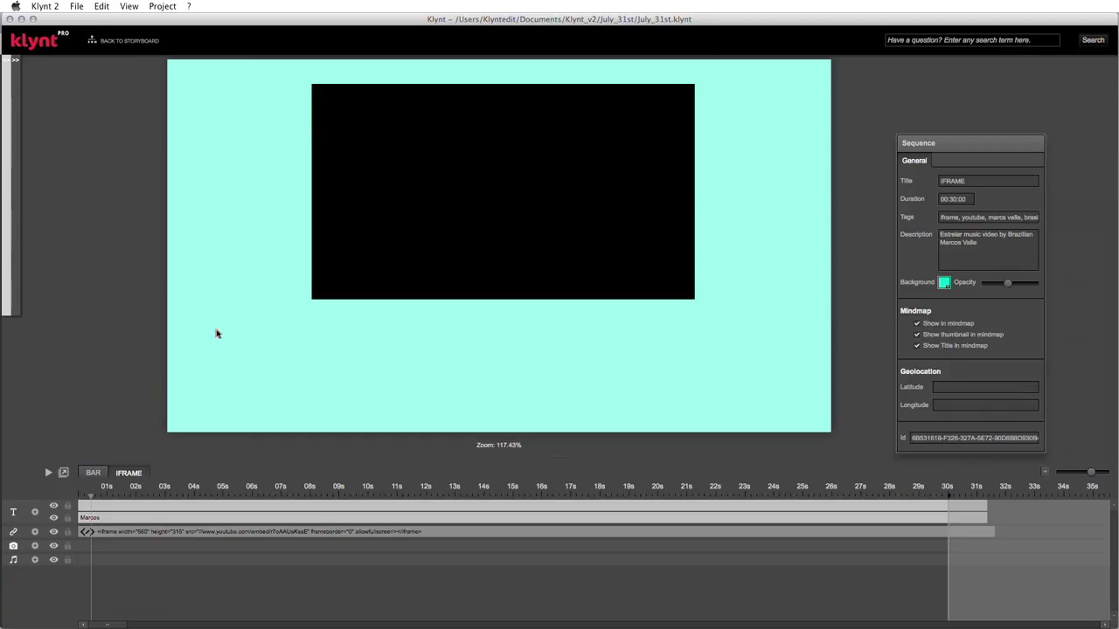
click(343, 330)
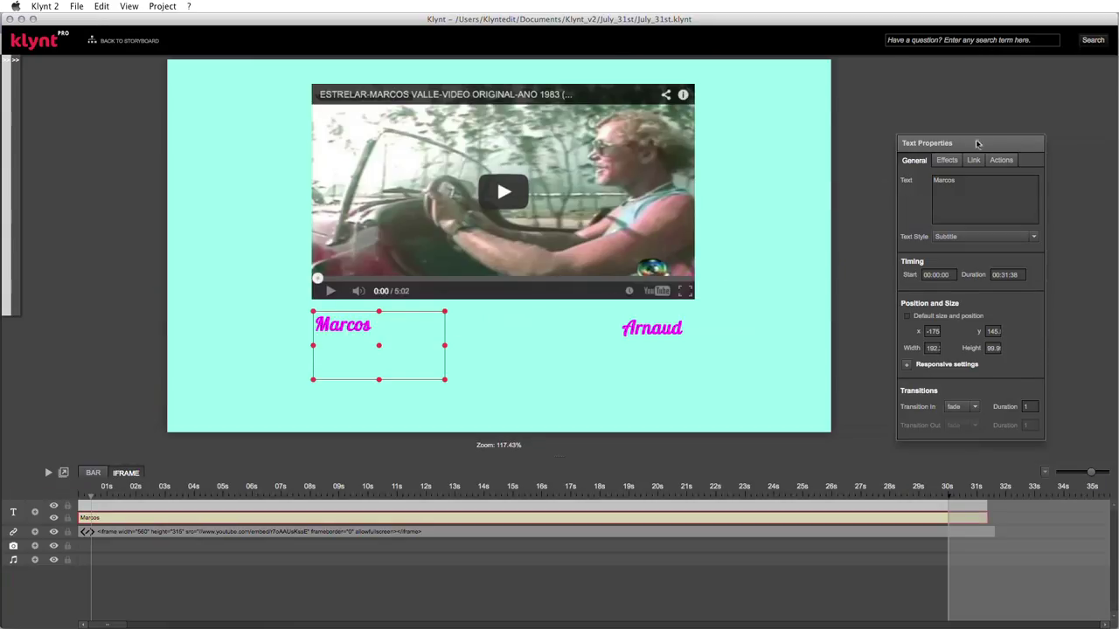
drag(977, 143, 977, 74)
click(973, 90)
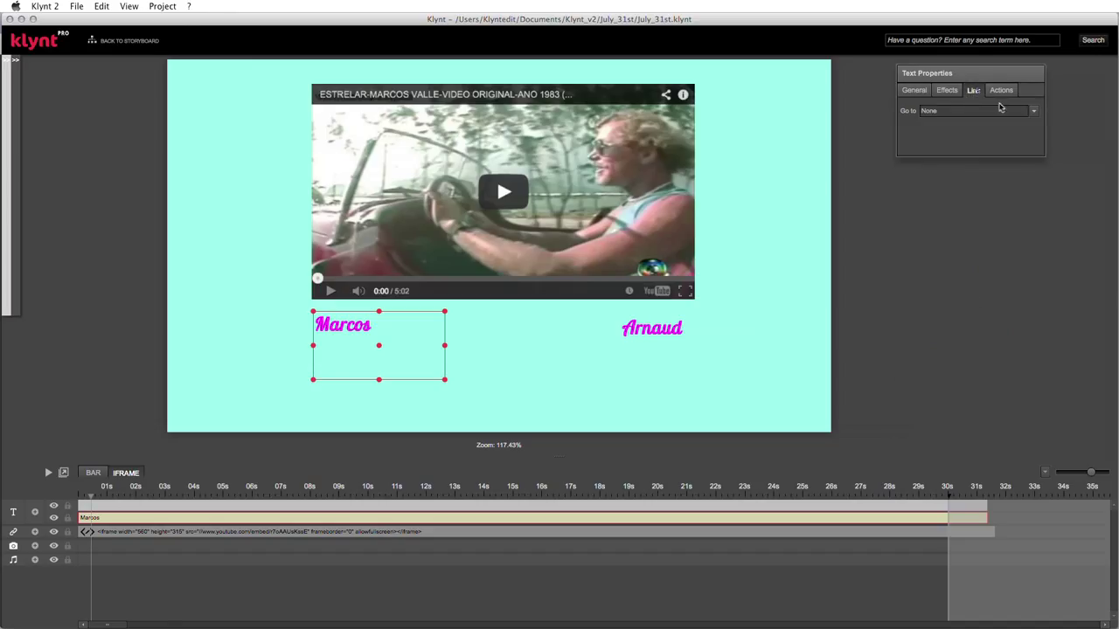
click(1033, 111)
click(939, 131)
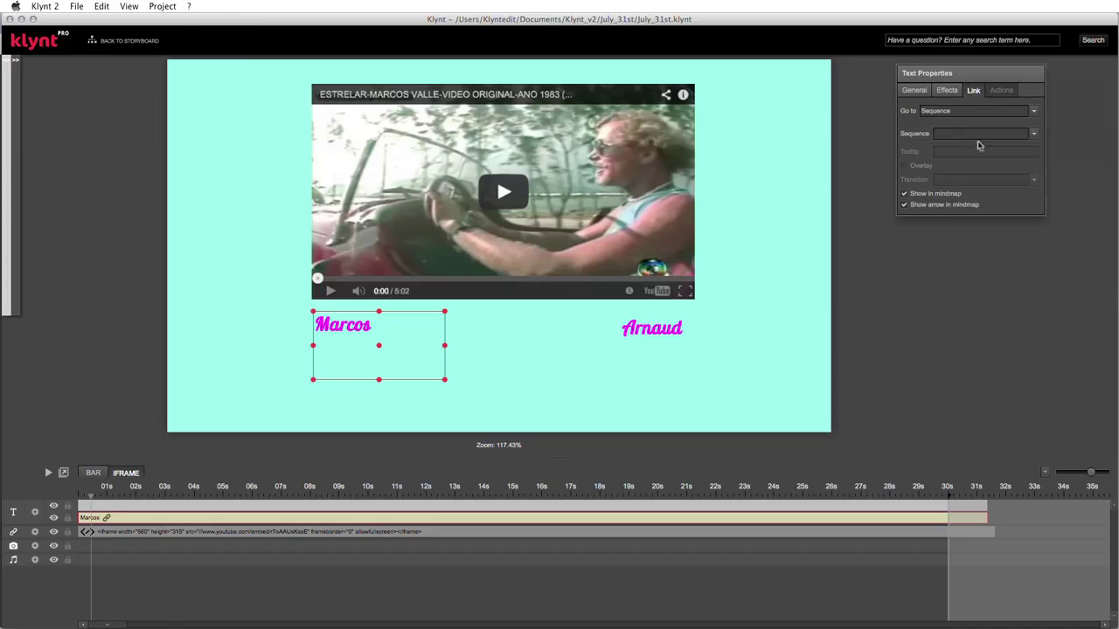
click(1034, 134)
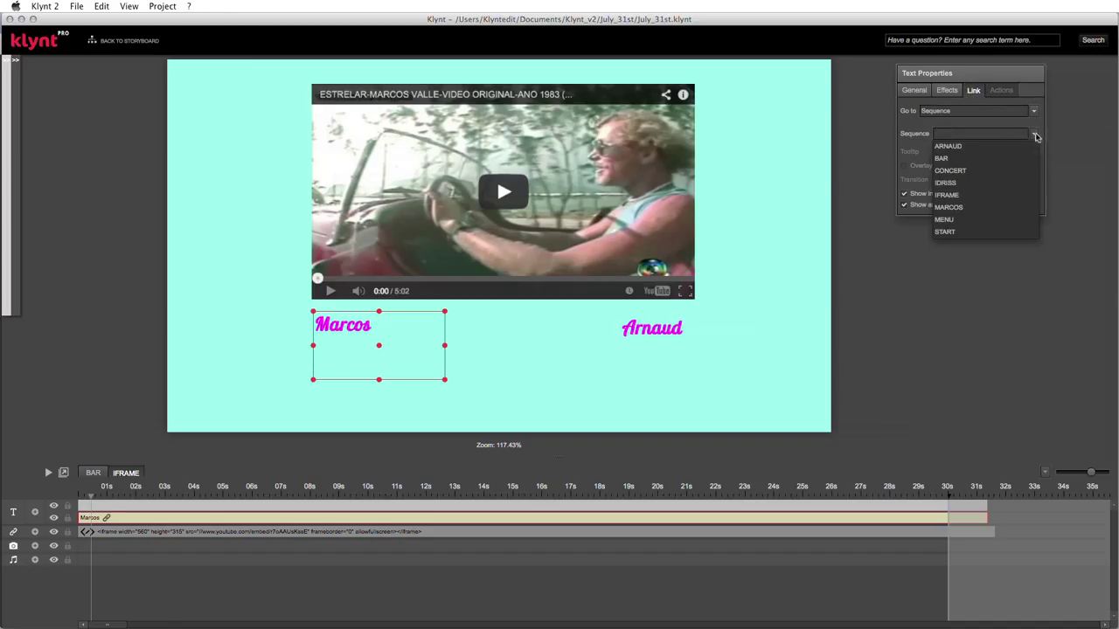
click(982, 208)
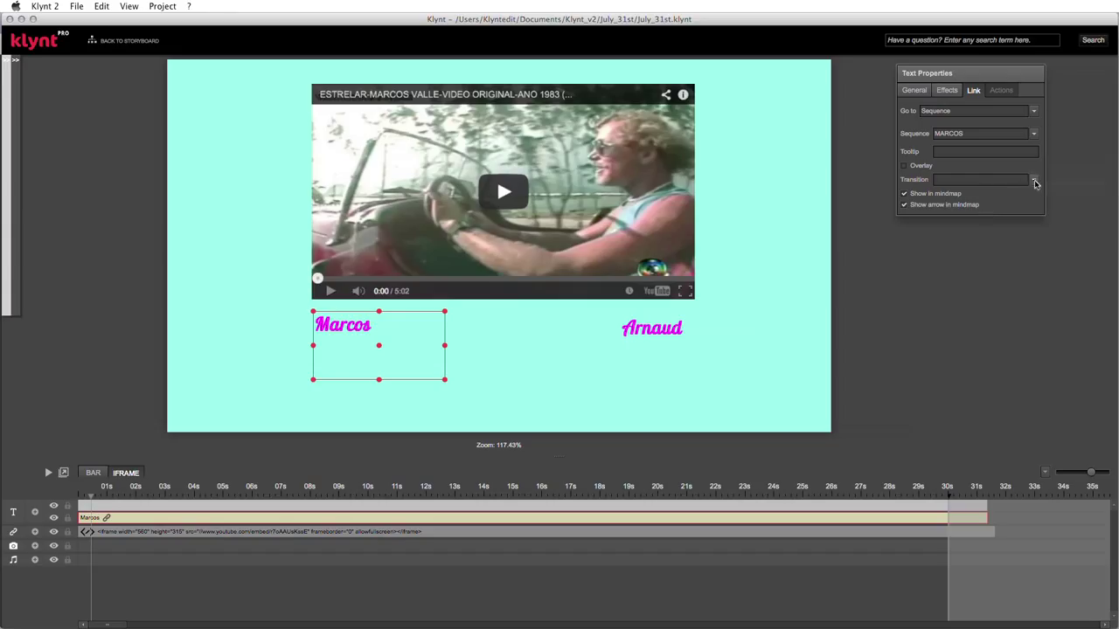
click(1034, 181)
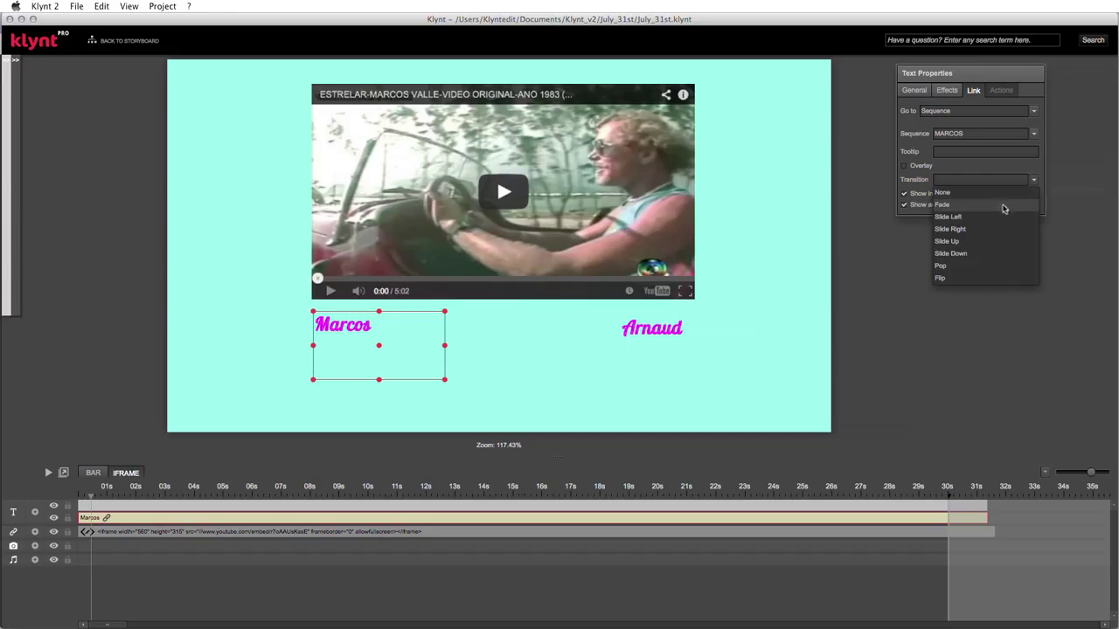
click(957, 255)
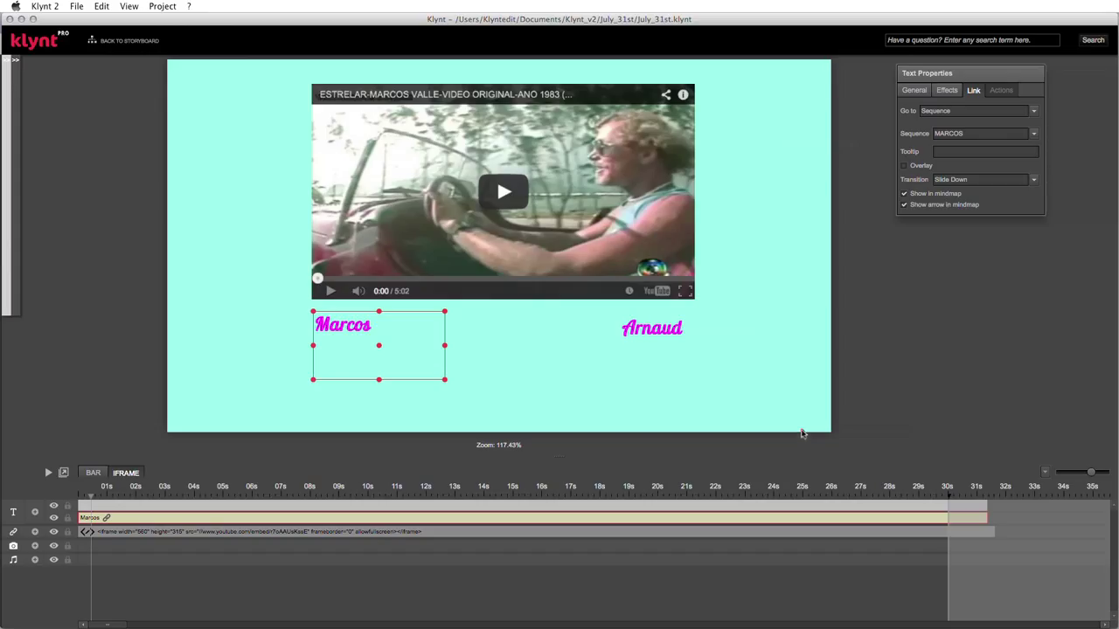
- Link the Arnaud caption to the ARNAUD sequence with Slide Down, then preview the webdoc
click(635, 340)
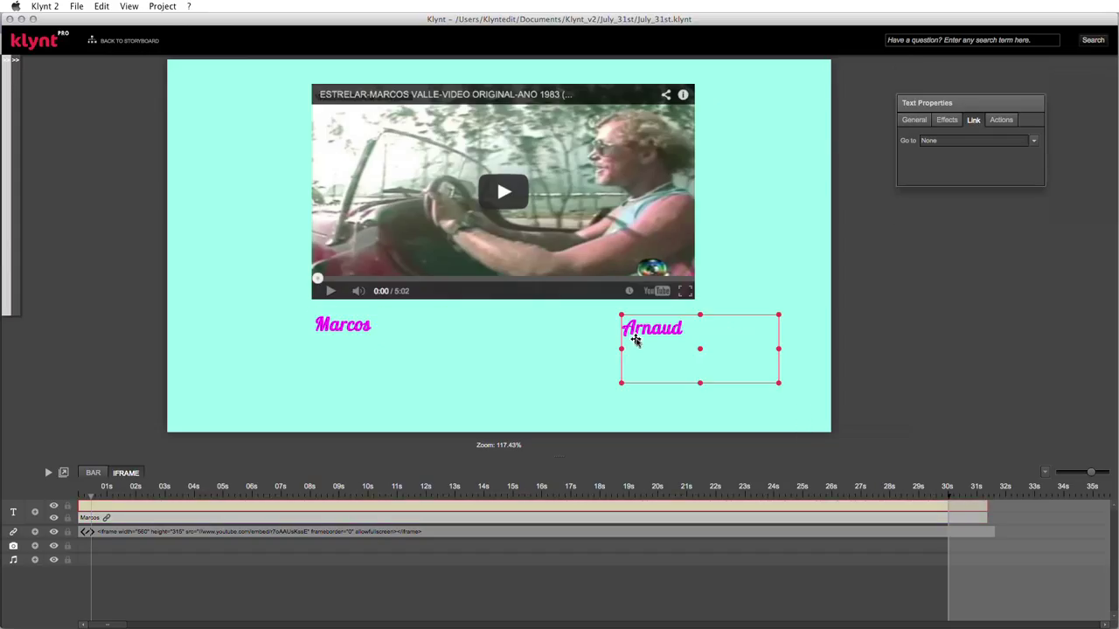
click(1033, 141)
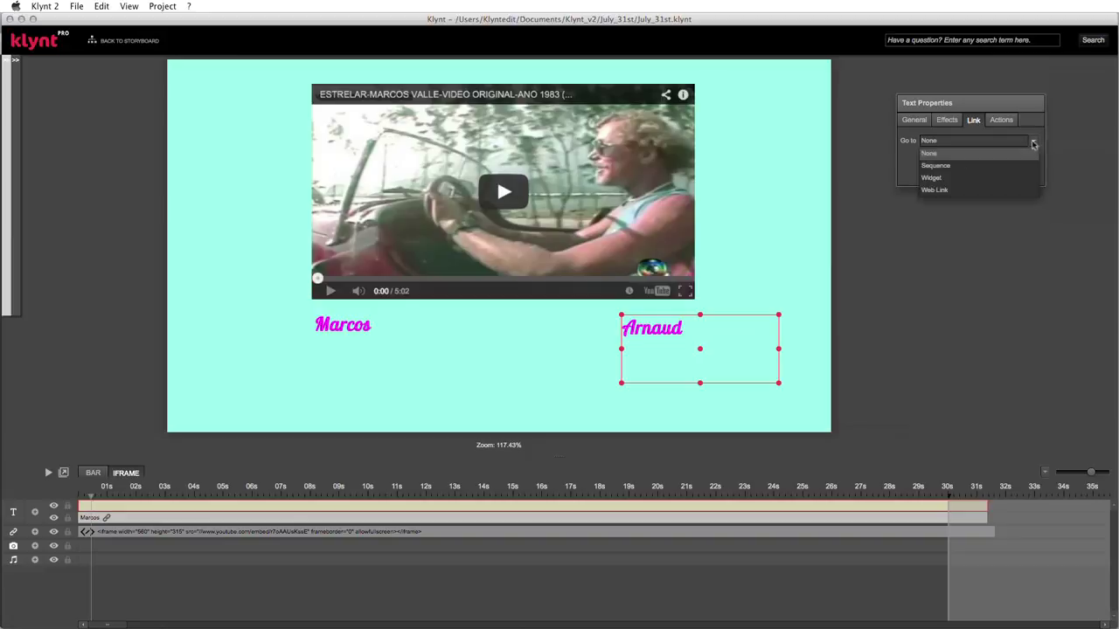
click(962, 166)
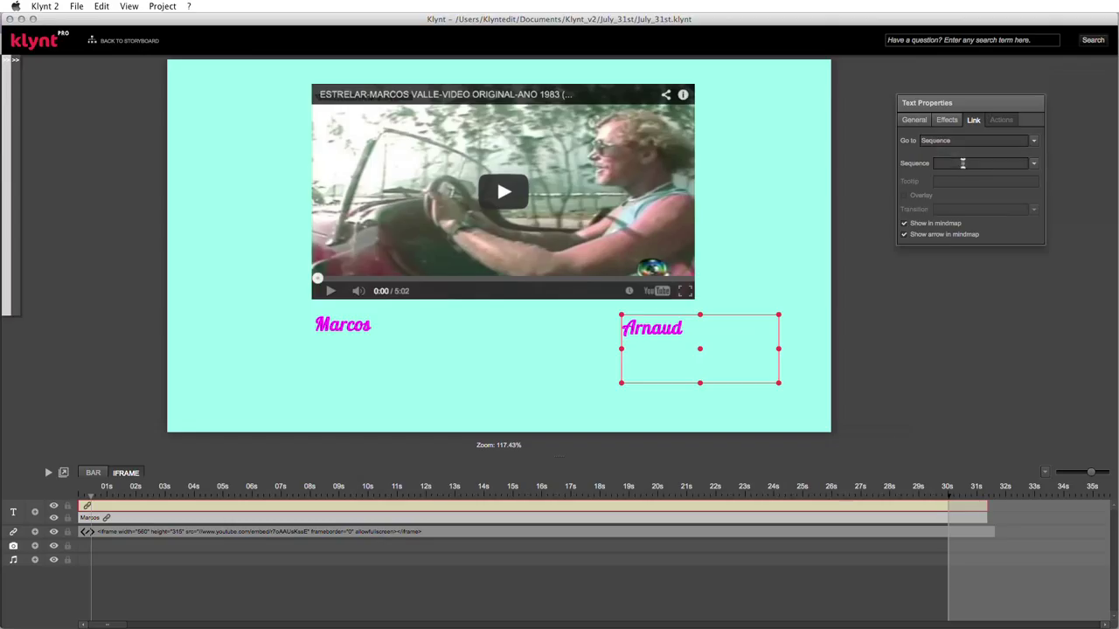
click(1034, 163)
click(968, 176)
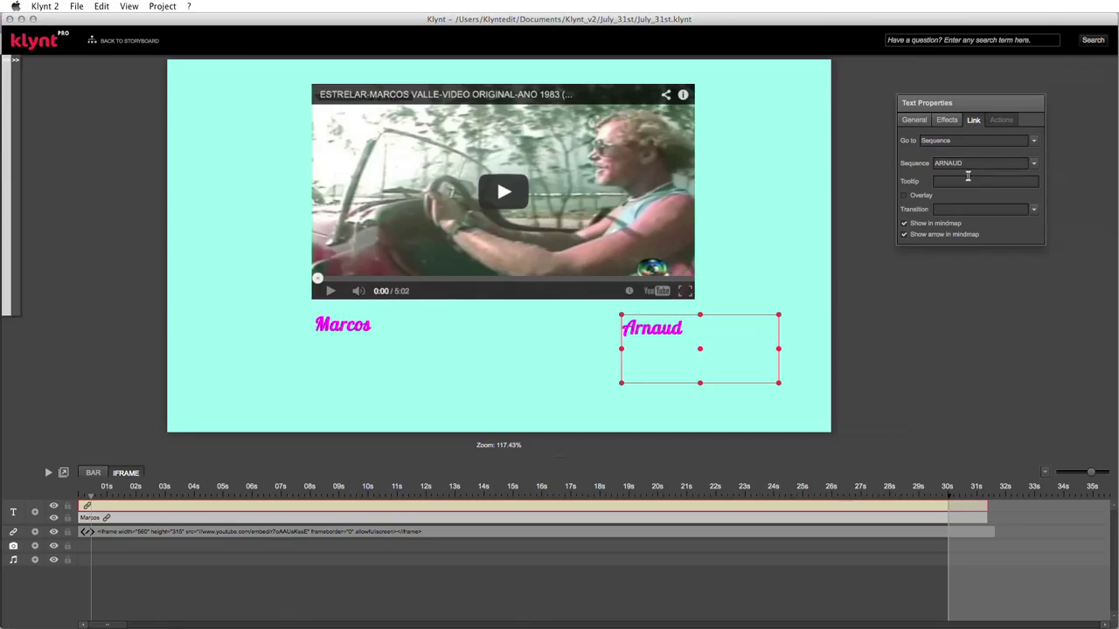
click(1034, 210)
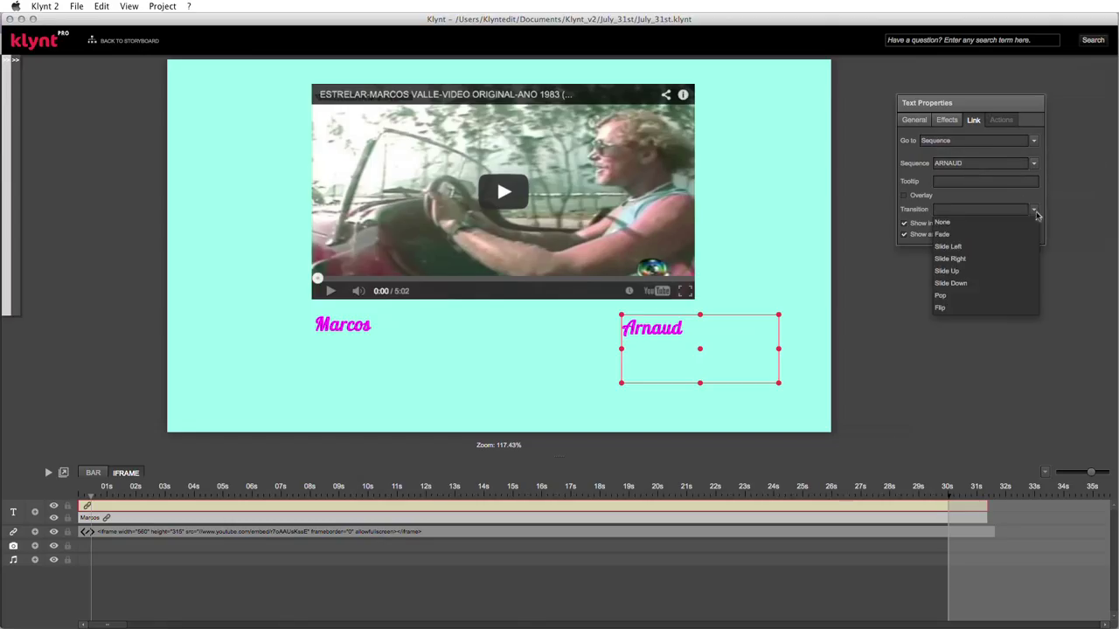
click(962, 284)
key(super+p)
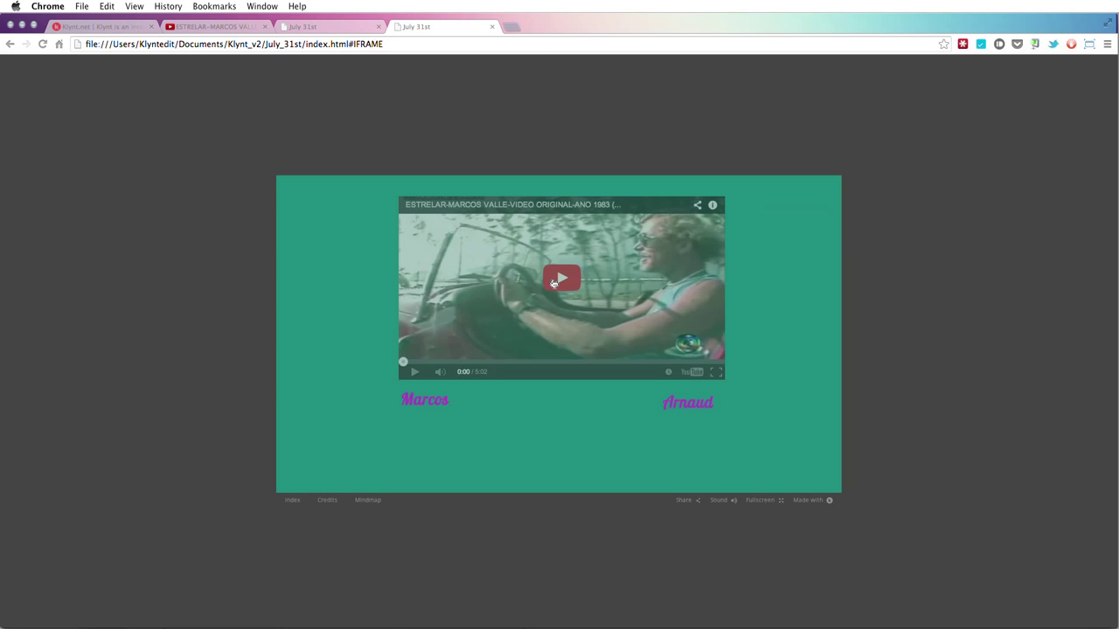
- Confirm the Marcos caption opens the empty MARCOS sequence, then close both preview tabs and return to Klynt
click(423, 402)
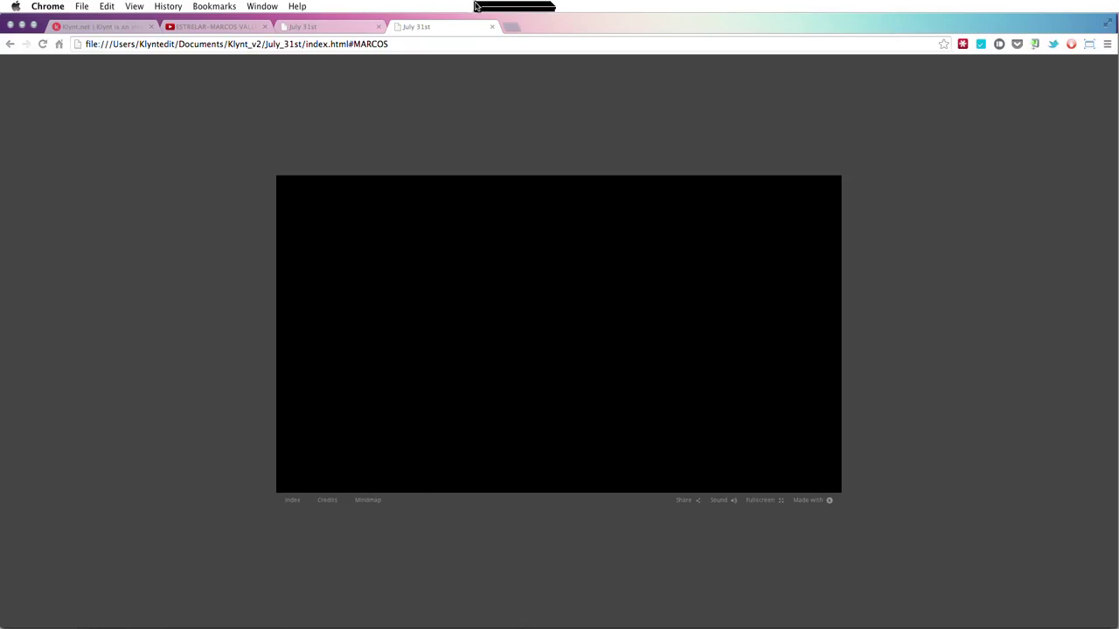
click(495, 27)
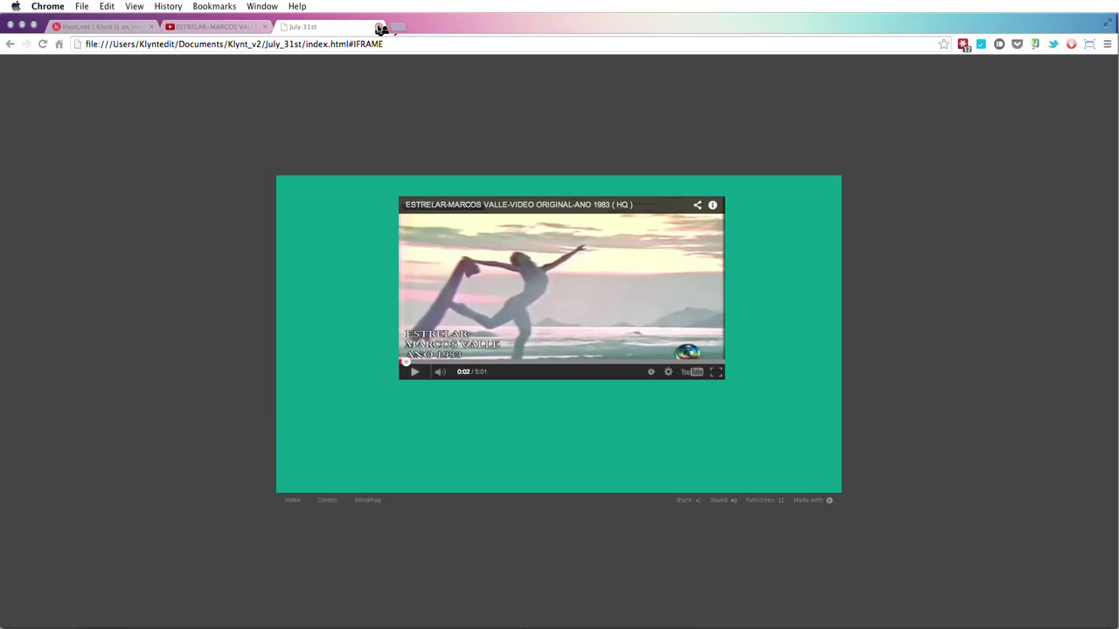
click(379, 27)
key(super+Tab)
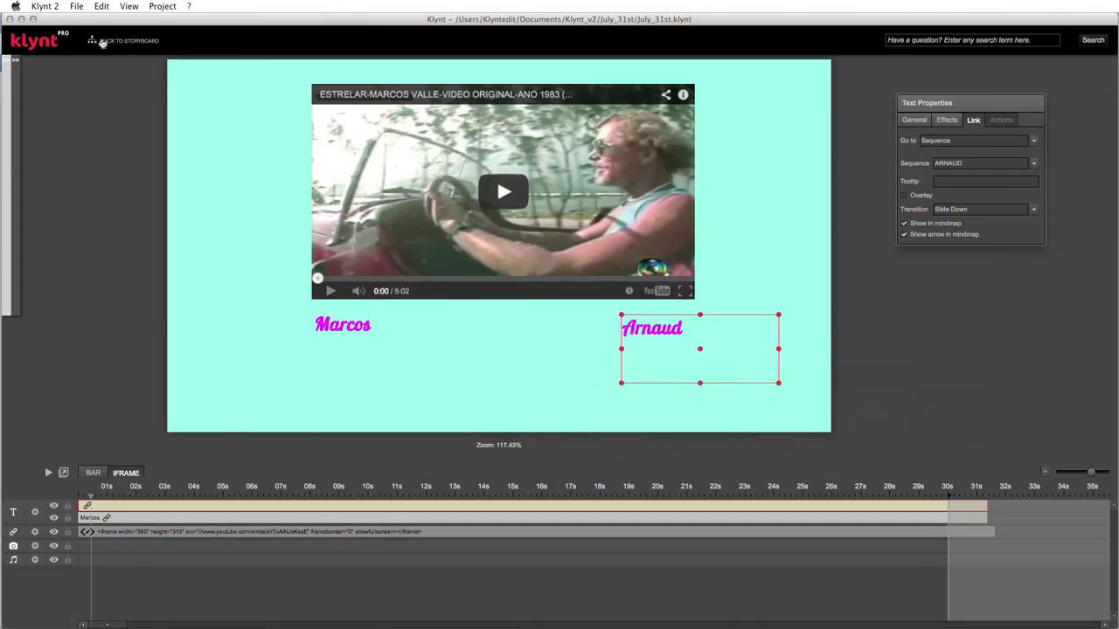
- Back on the storyboard, colour the IFRAME→MARCOS link pink
click(100, 42)
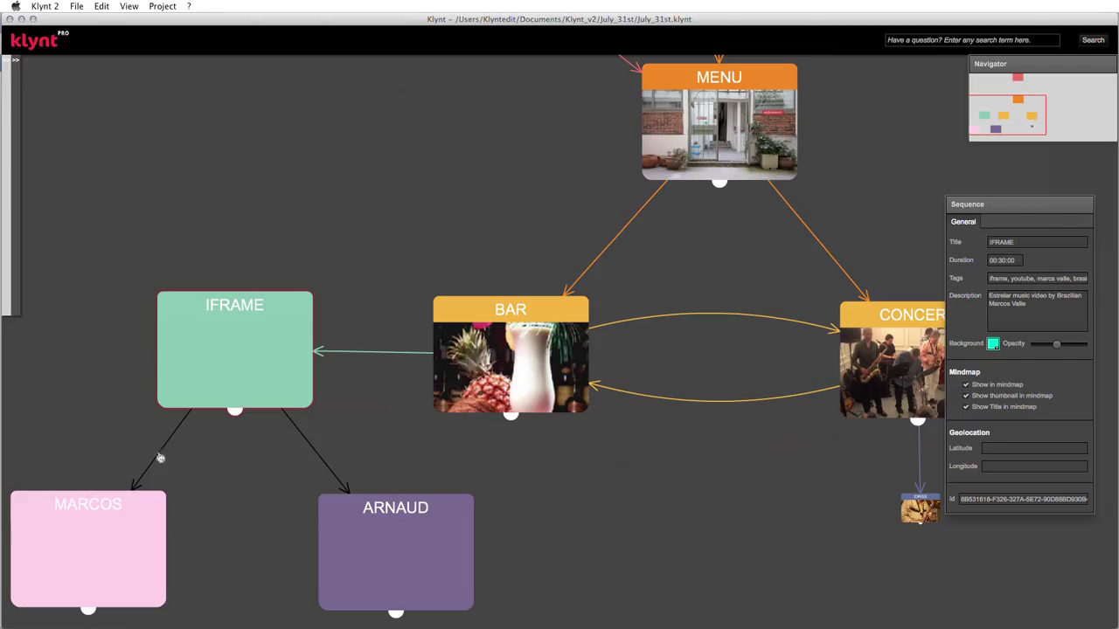
click(162, 449)
right_click(163, 453)
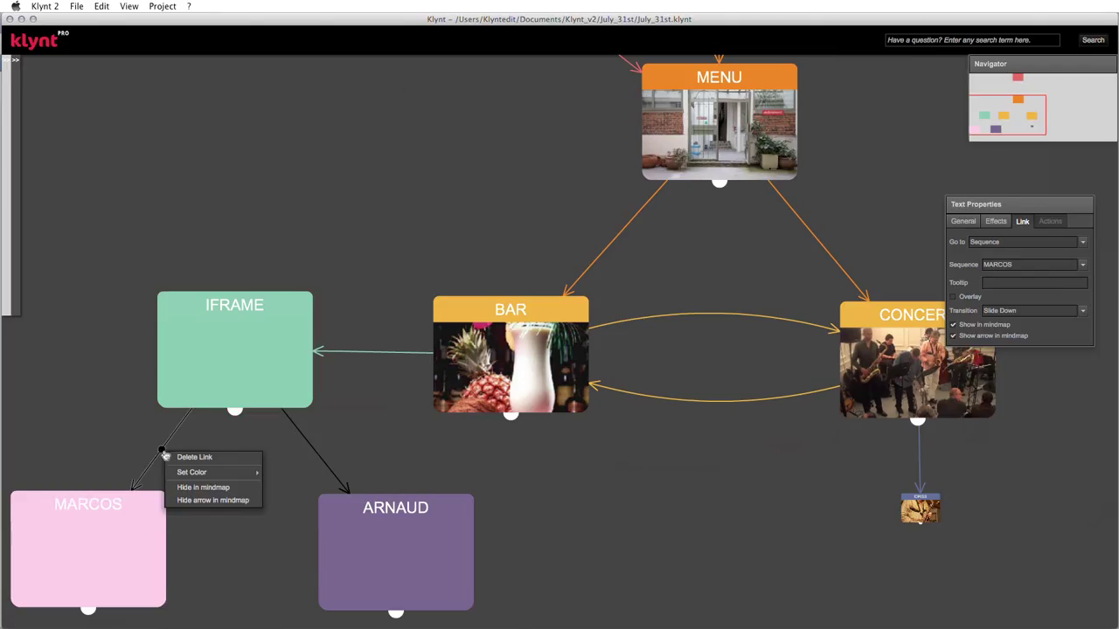
mouse_move(212, 477)
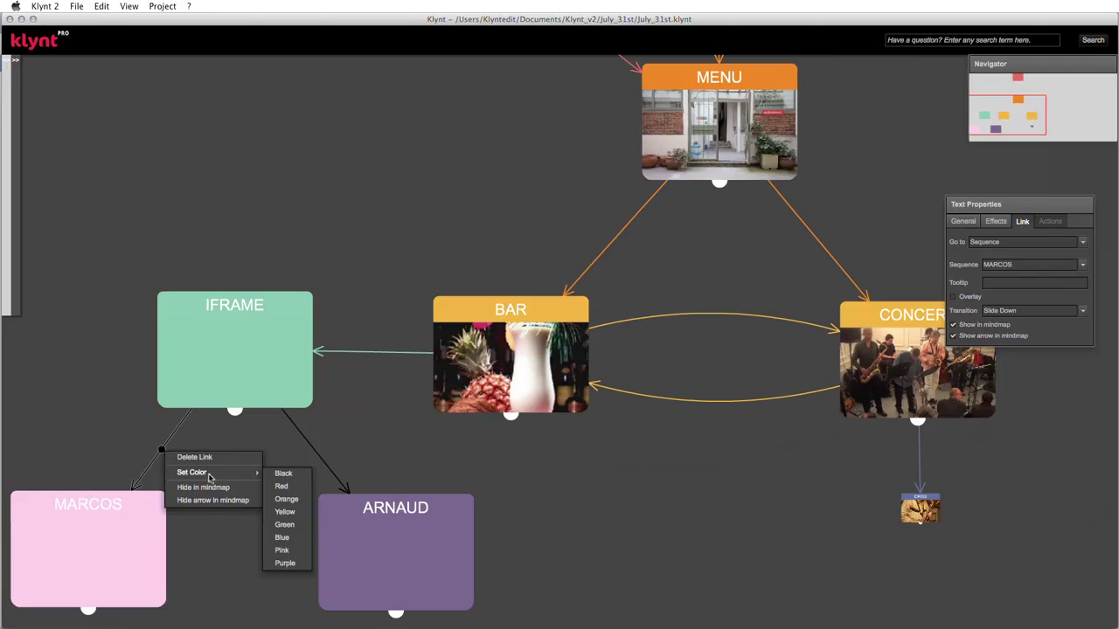
click(282, 551)
- Colour the IFRAME→ARNAUD link purple and open the MARCOS sequence for editing
click(313, 450)
right_click(318, 454)
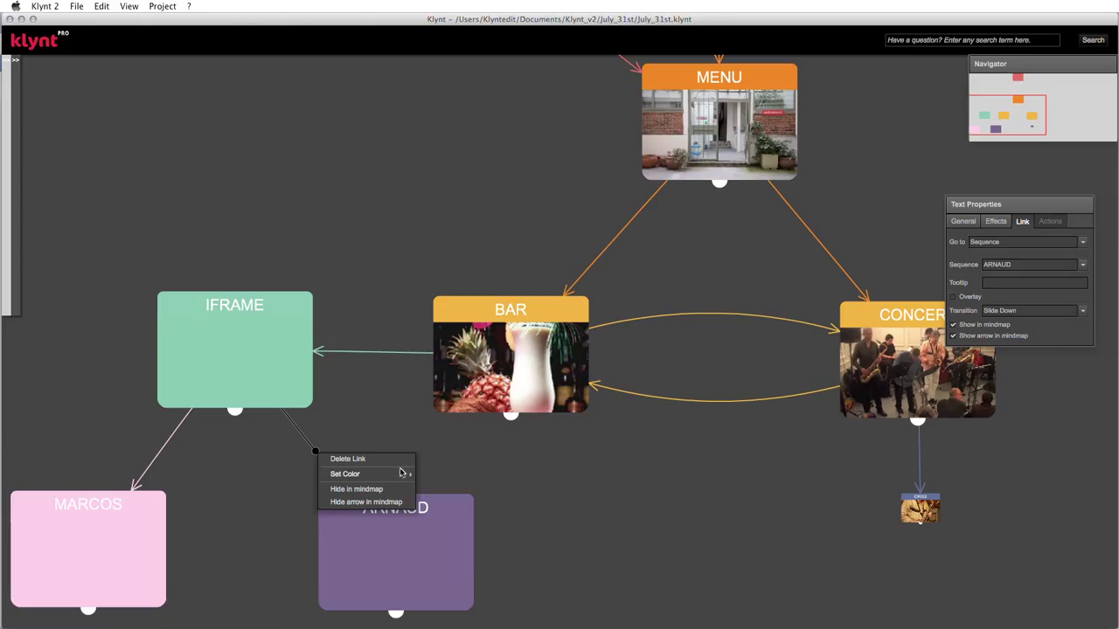
mouse_move(402, 473)
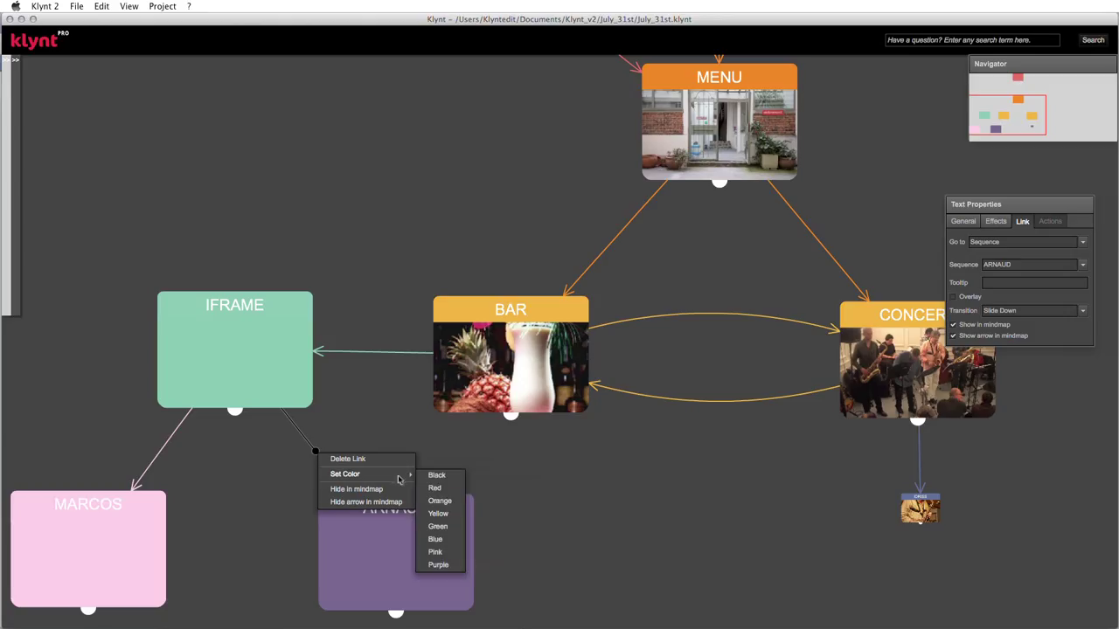
click(437, 567)
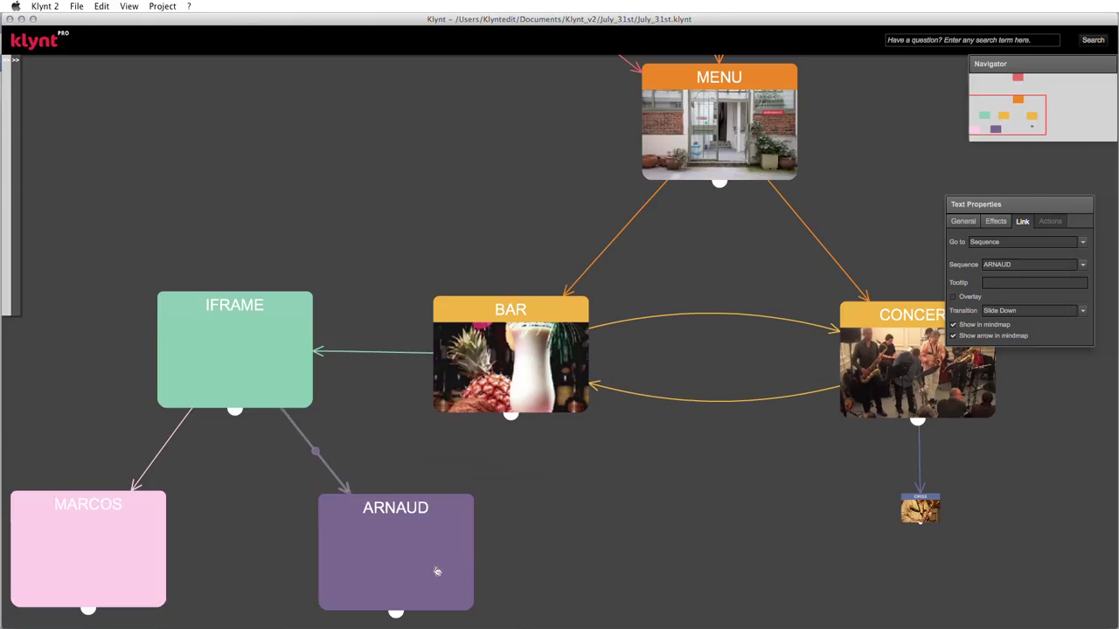
click(110, 549)
double_click(110, 549)
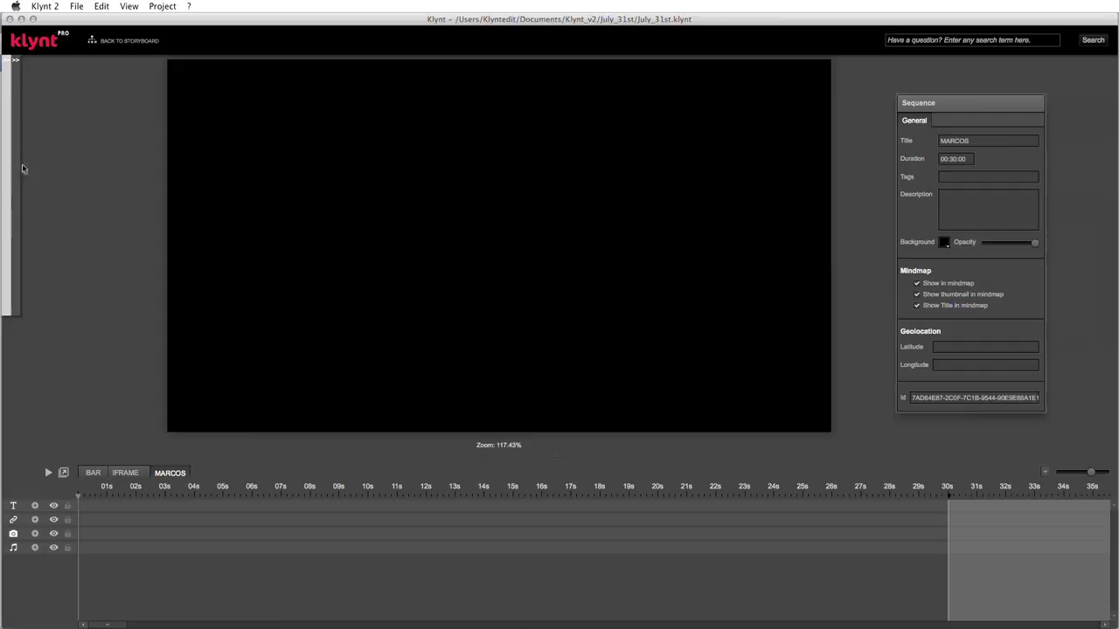
- Browse the library's image, video, audio and Web videos lists, then start a new web video entry
mouse_move(9, 166)
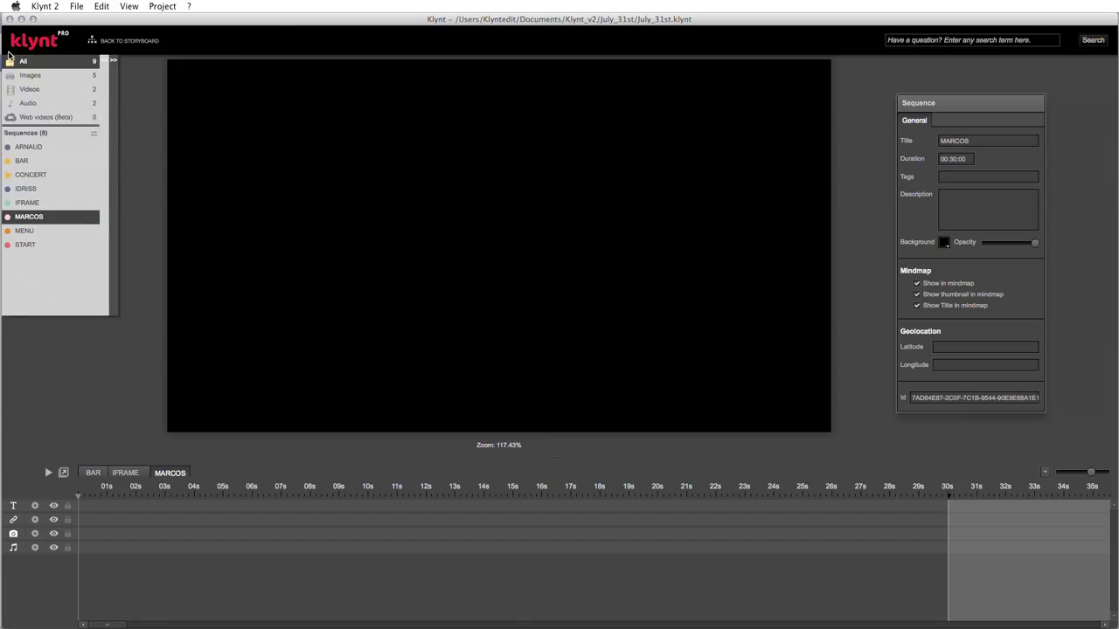
mouse_move(4, 56)
click(25, 77)
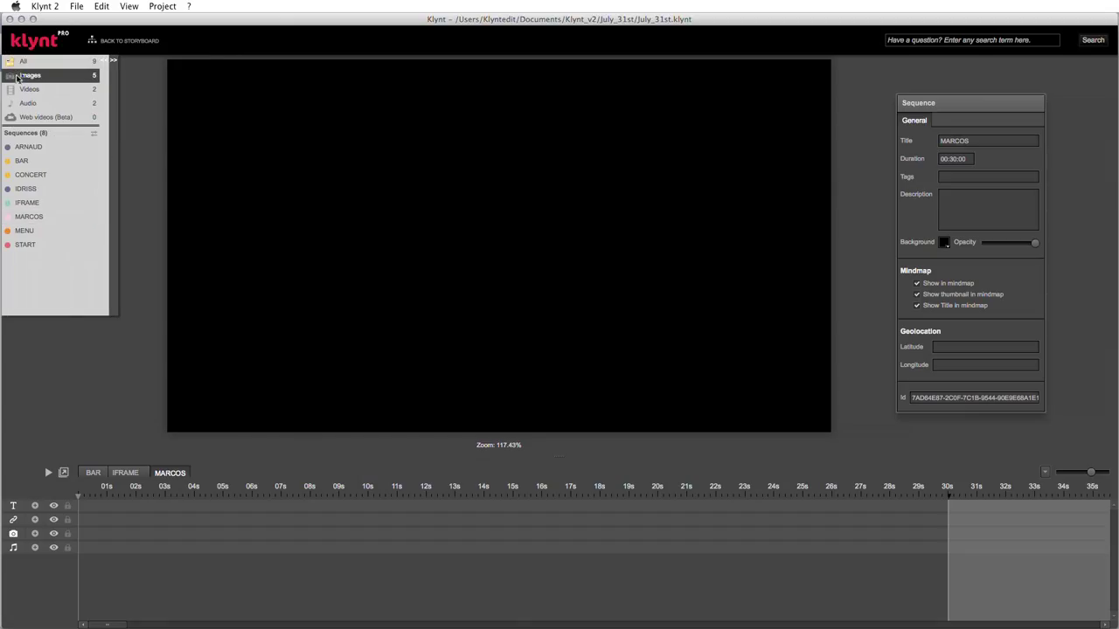
click(27, 89)
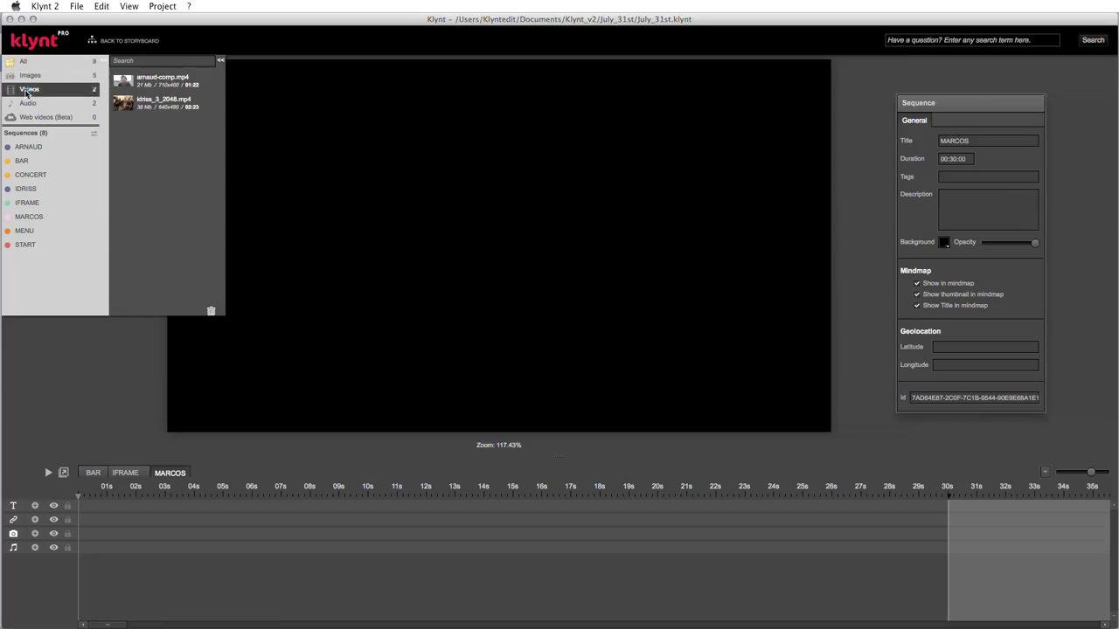
click(24, 104)
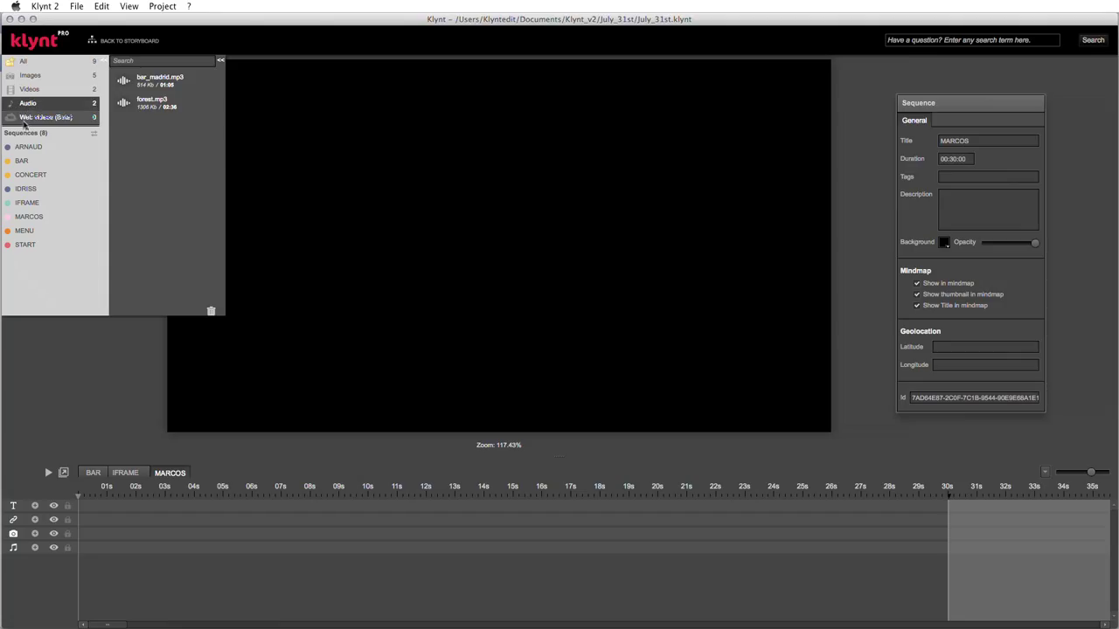
click(25, 119)
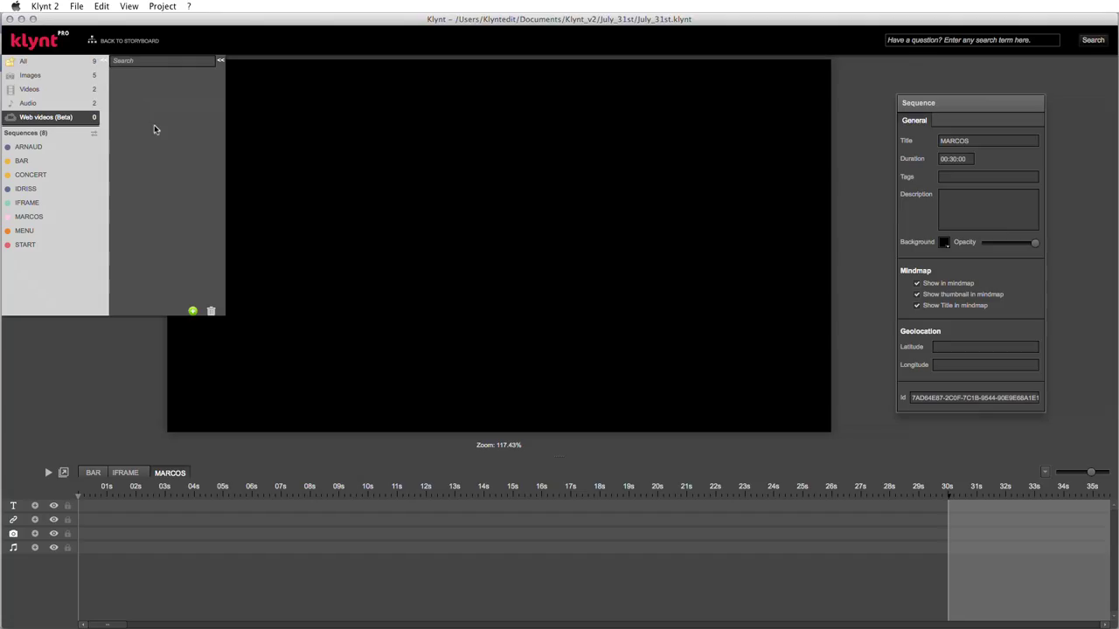
click(192, 313)
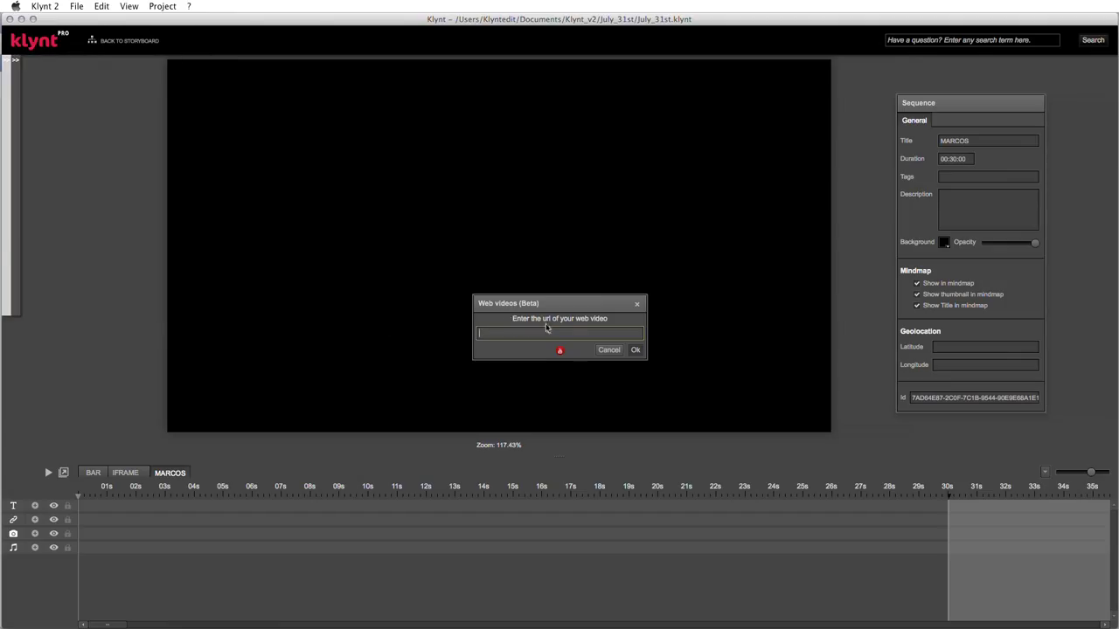
click(600, 329)
- In Chrome, select and copy the ESTRELAR-MARCOS VALLE YouTube page address
key(super+Tab)
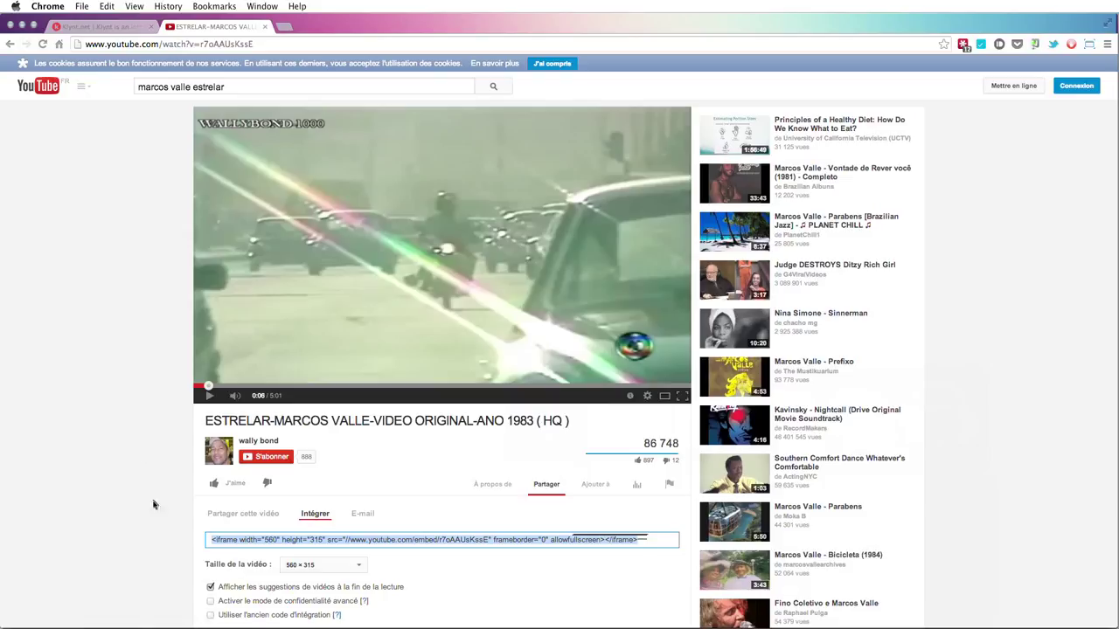
click(91, 41)
key(super+c)
drag(203, 40, 271, 40)
- Paste the YouTube address into Klynt's web-video prompt and confirm it
key(super+Tab)
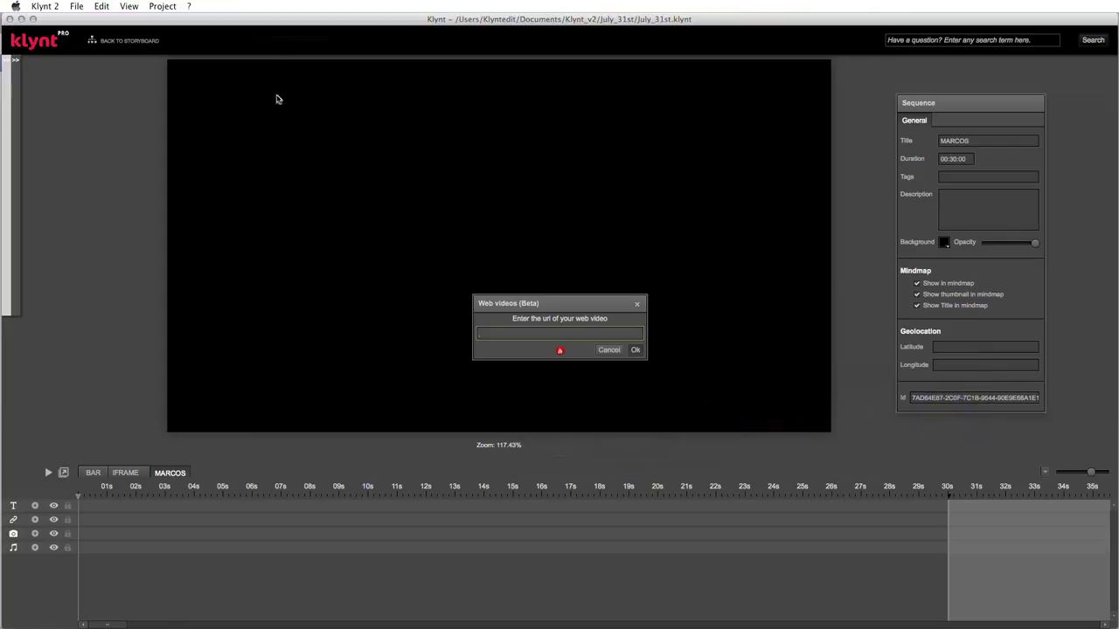
key(super+v)
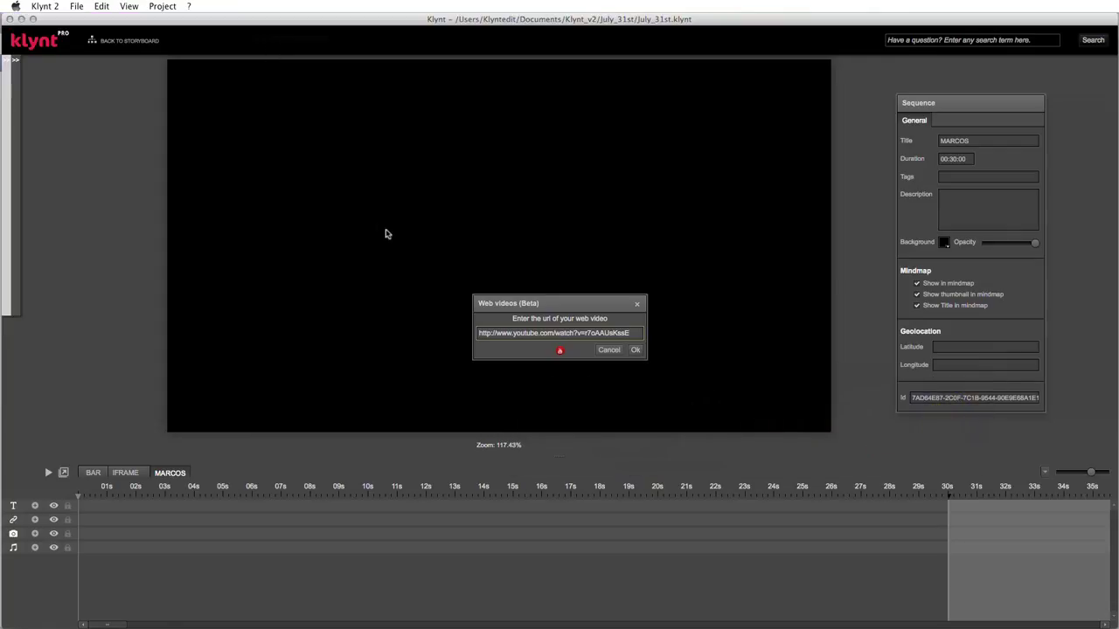
click(635, 349)
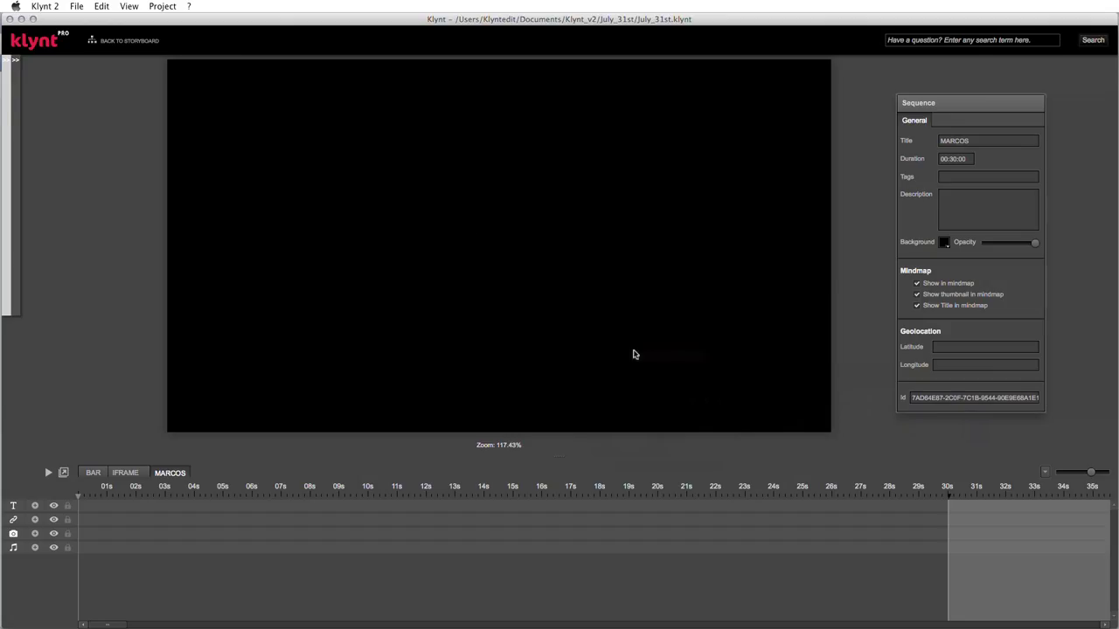
- Select the new 05:02 ESTRELAR-MARCOS VALLE web video and review its name, tags and comments
mouse_move(4, 149)
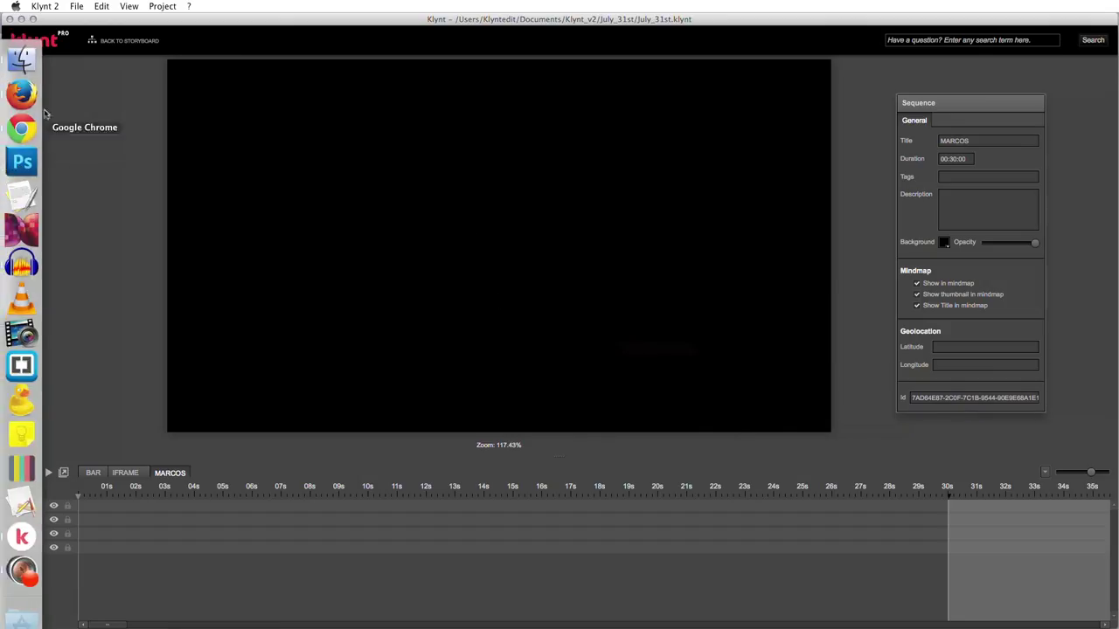
mouse_move(30, 96)
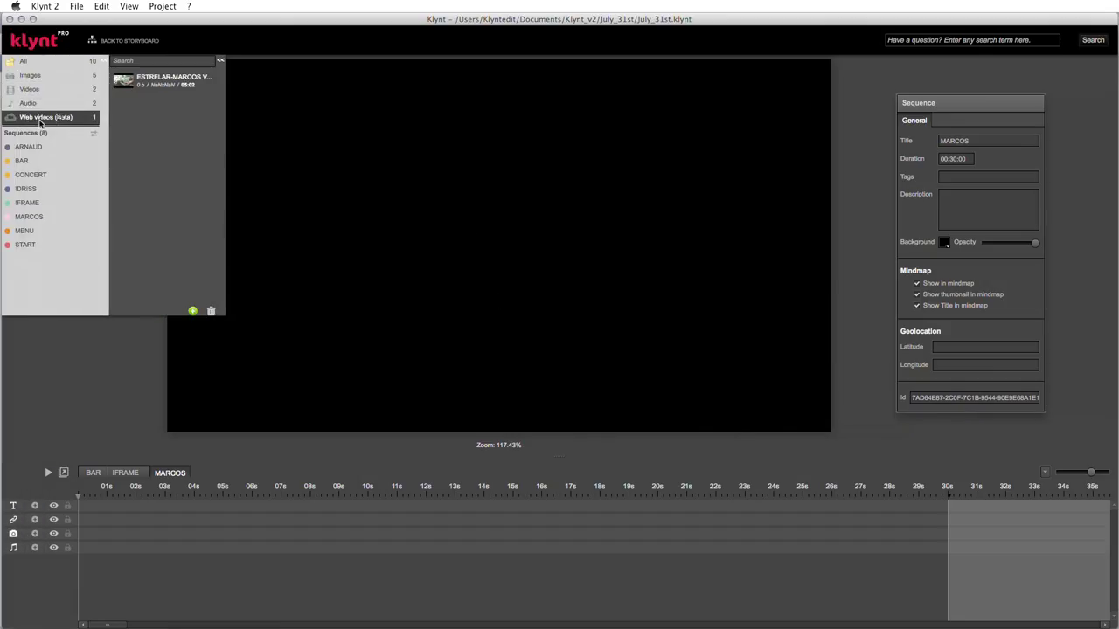
click(157, 83)
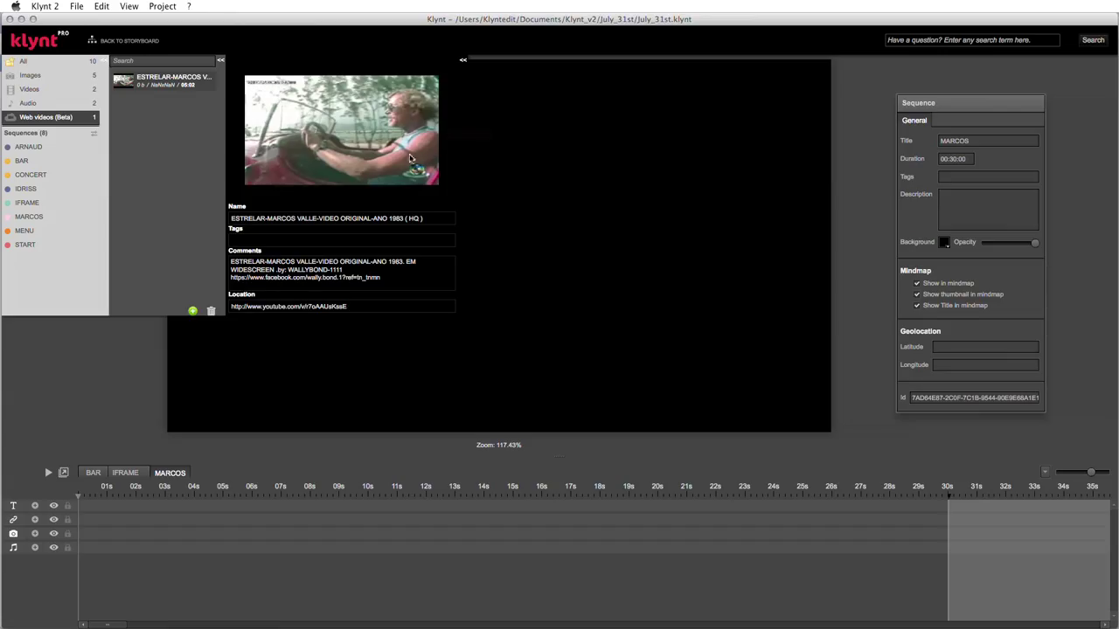
click(310, 219)
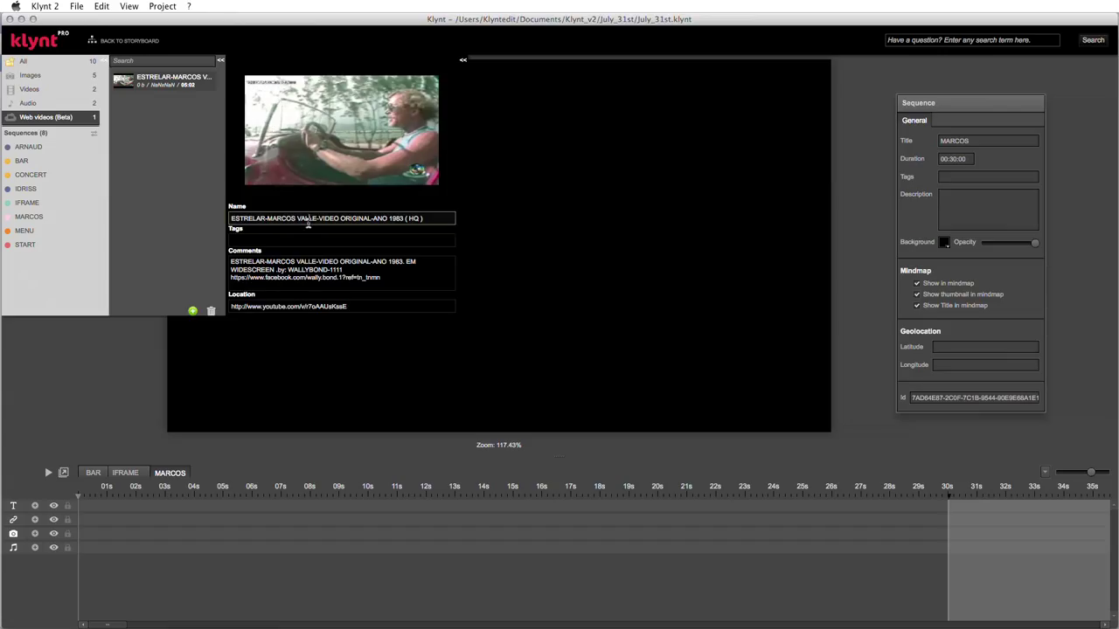
click(287, 238)
click(295, 267)
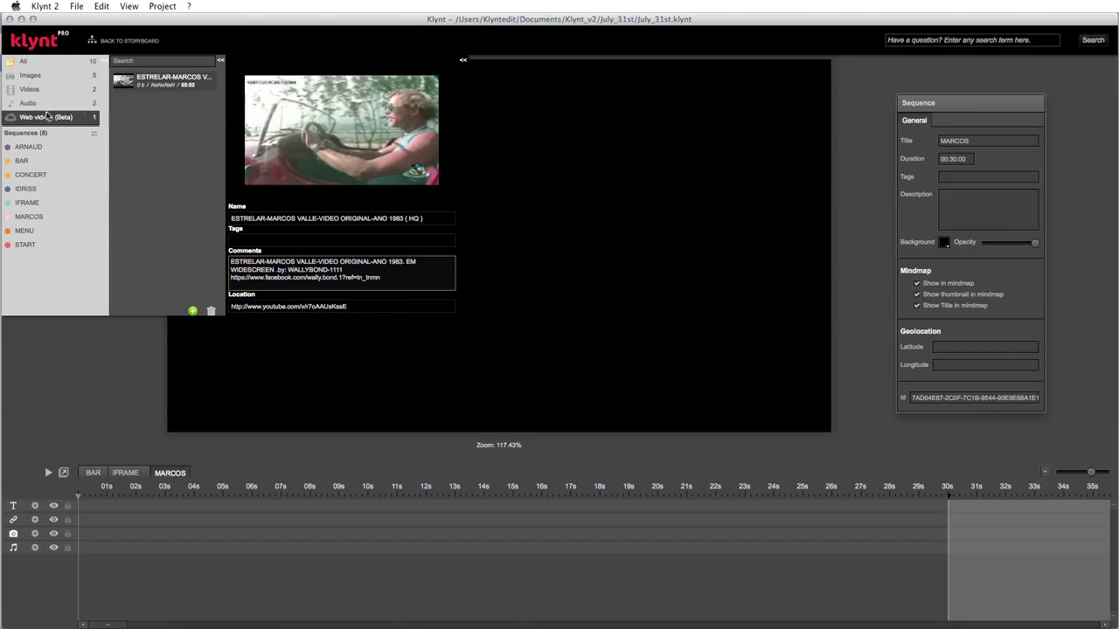
- Drop the ESTRELAR-MARCOS VALLE clip onto the MARCOS stage and resize it to fill most of the frame
click(126, 85)
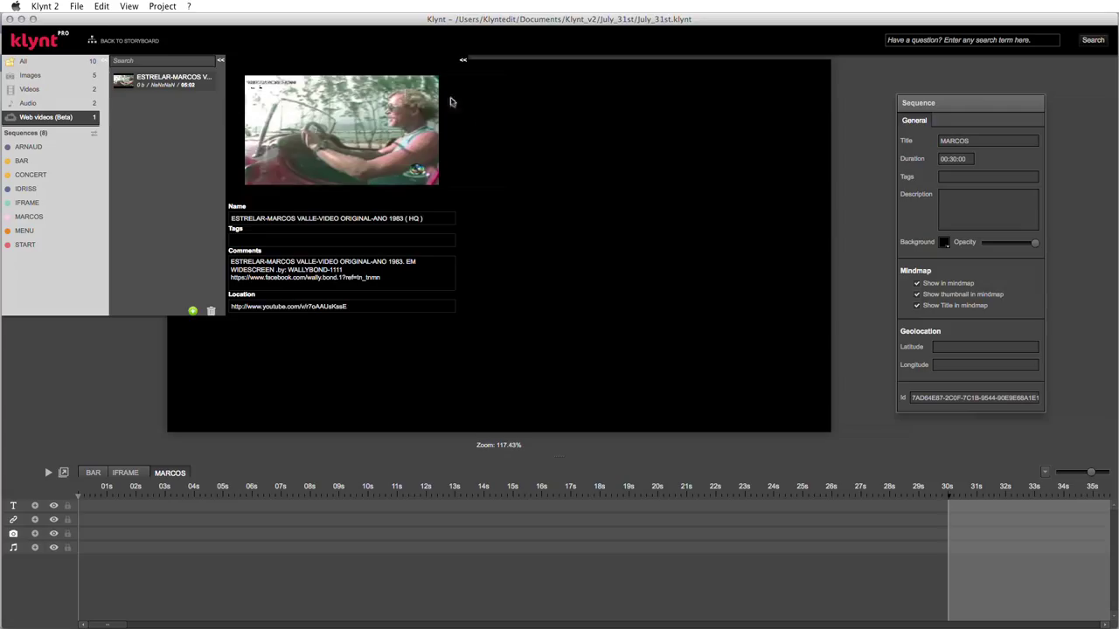
drag(517, 123, 517, 122)
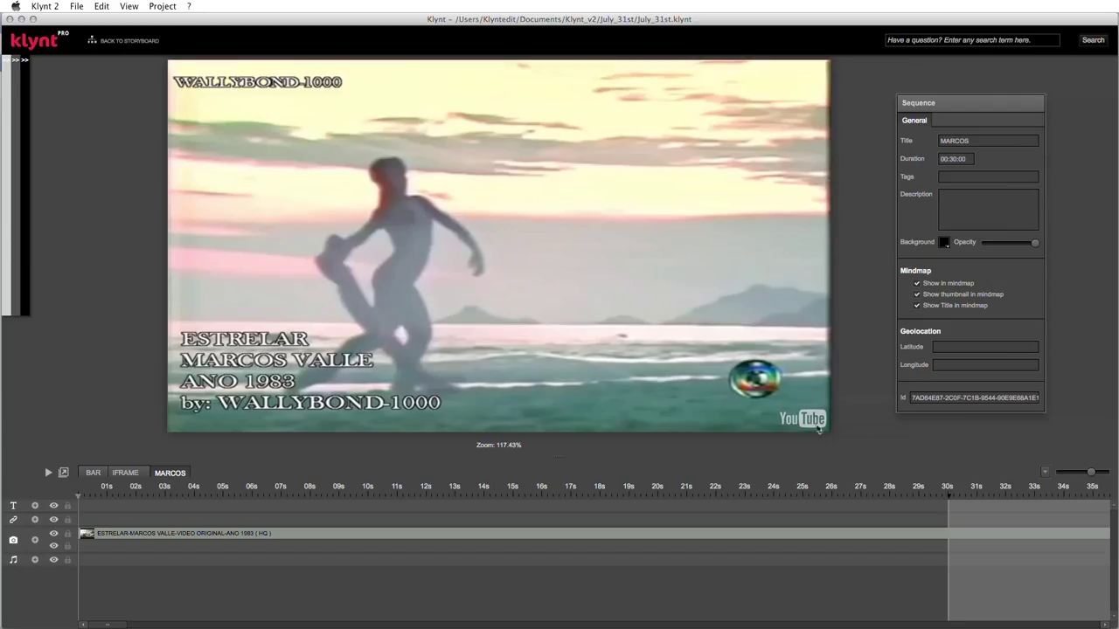
drag(401, 173, 451, 206)
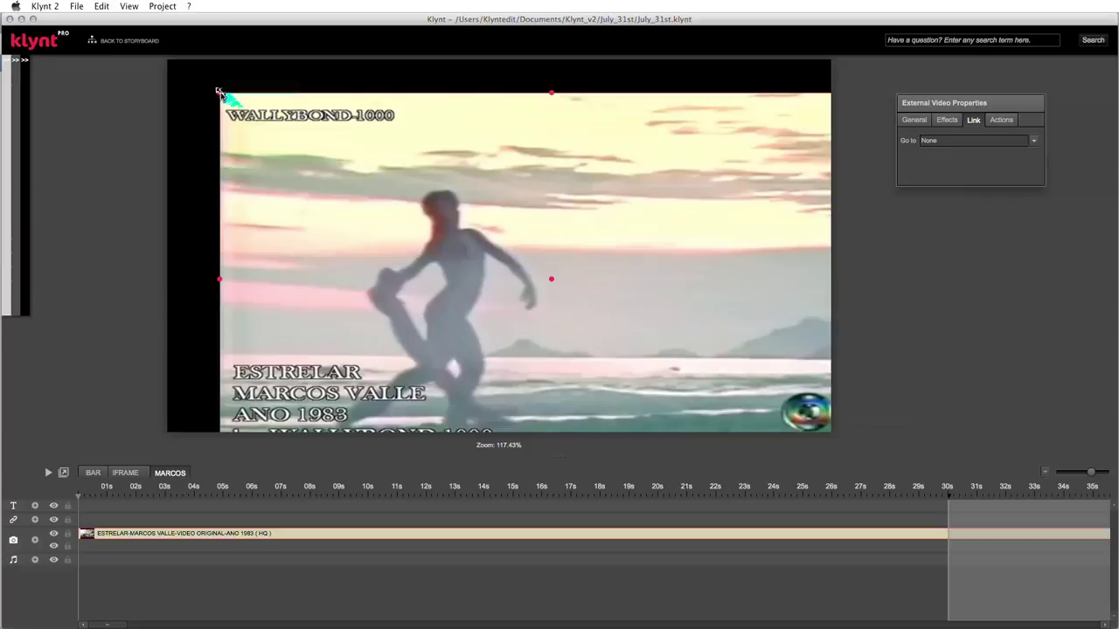
drag(218, 90, 433, 213)
drag(616, 303, 412, 175)
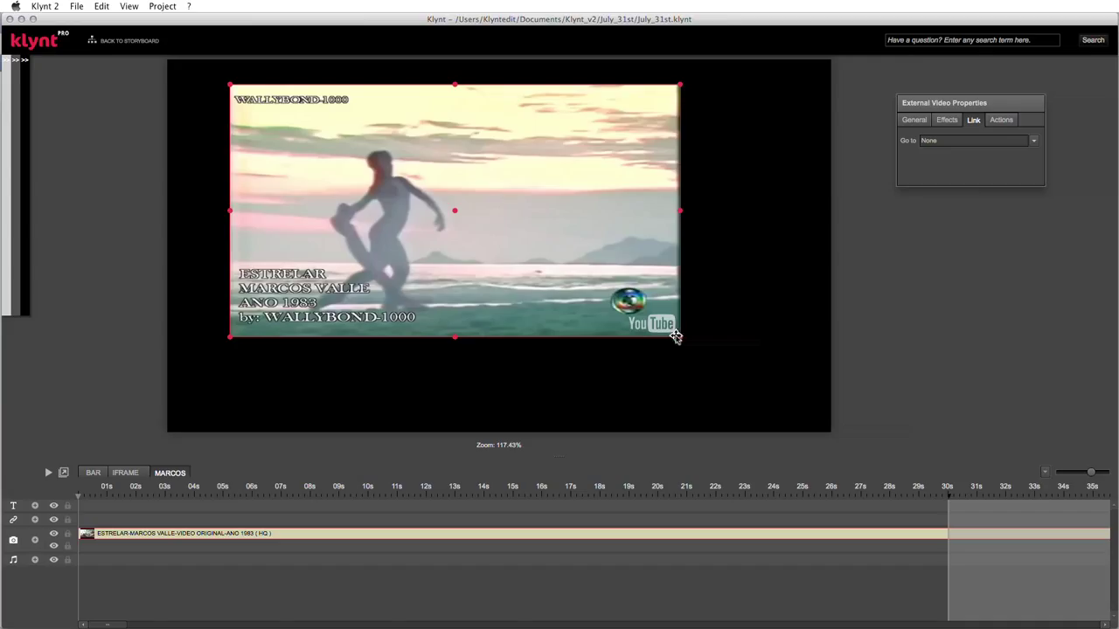
drag(678, 337, 725, 361)
drag(546, 218, 577, 212)
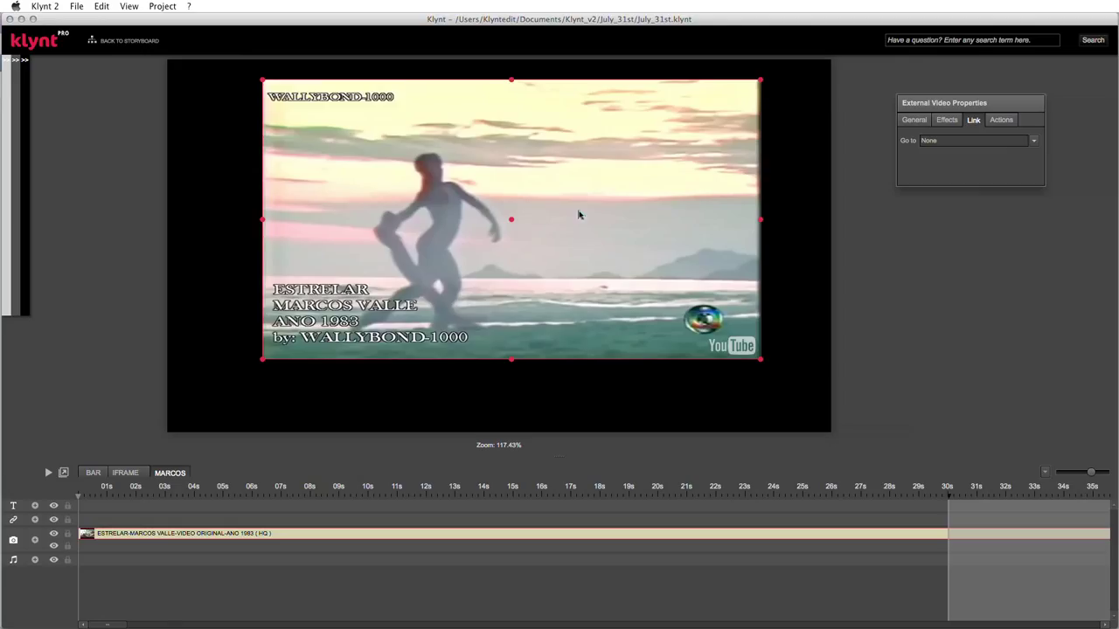
mouse_move(1020, 105)
mouse_down()
mouse_move(995, 98)
mouse_move(1005, 96)
mouse_up()
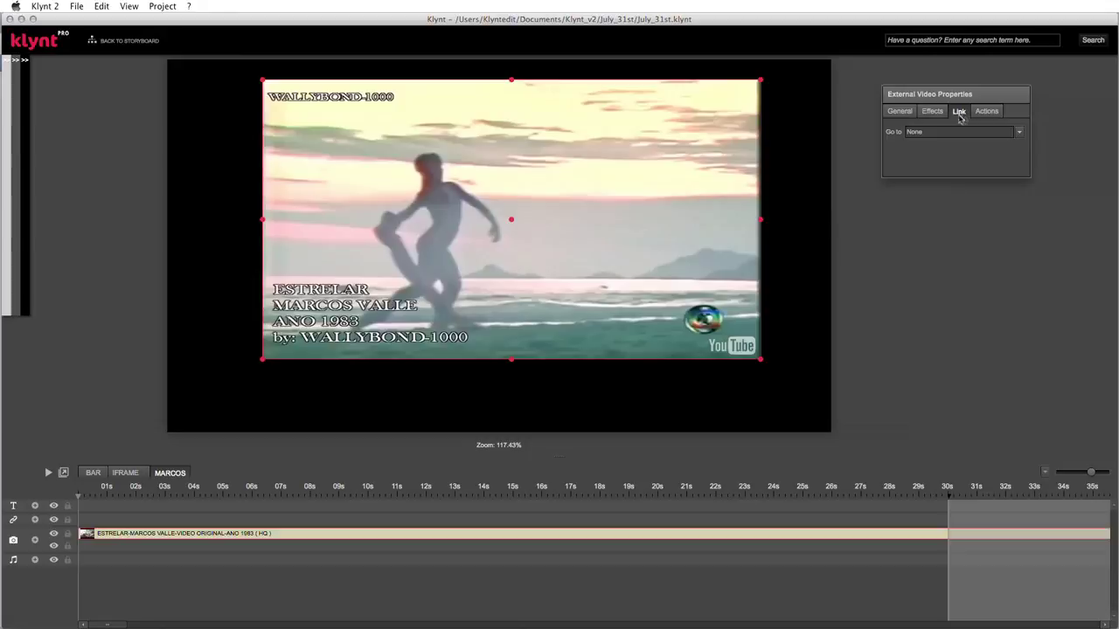
- Nudge the clip's Volume slider slightly lower in the General properties
click(900, 112)
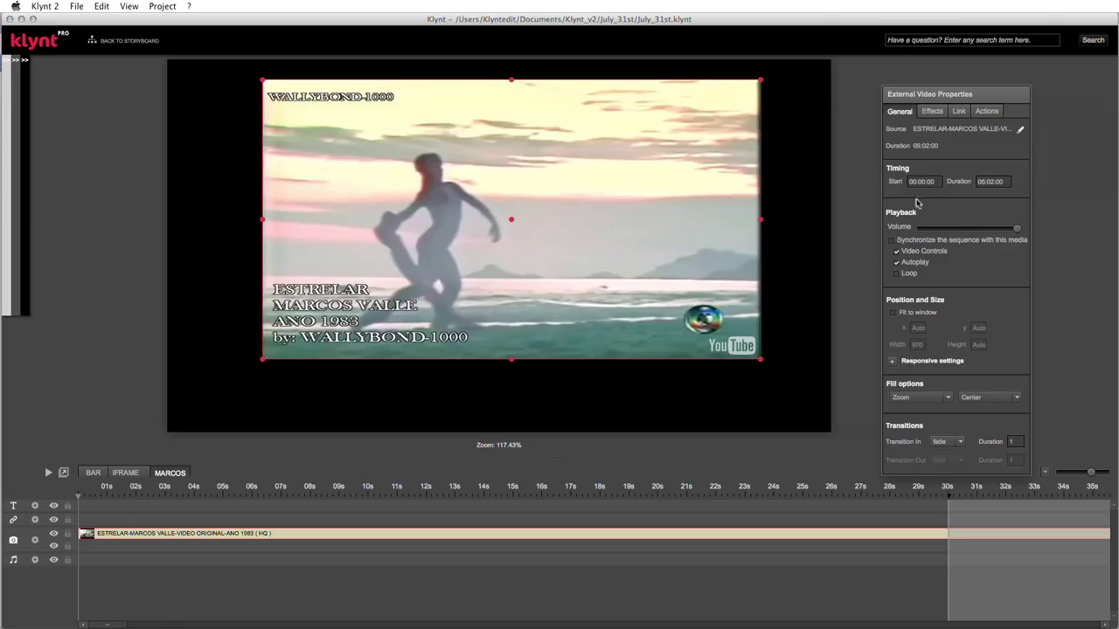
drag(1016, 229, 1002, 229)
mouse_move(7, 66)
- Zoom the timeline out and pull the MARCOS sequence end back to about 1m20s
drag(1090, 472, 1068, 472)
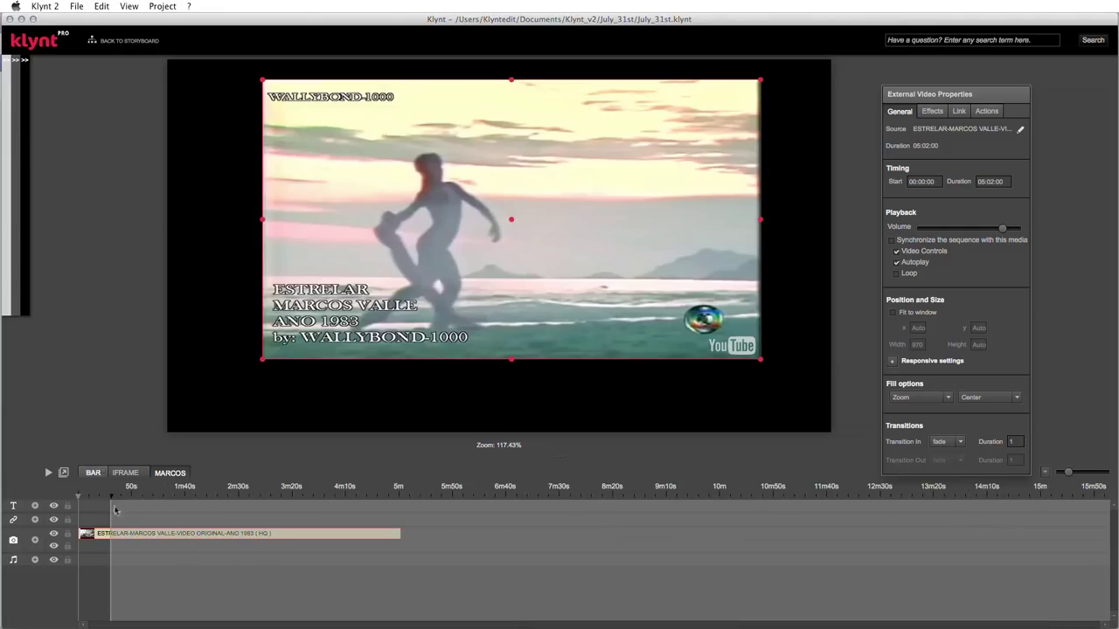
mouse_move(103, 496)
mouse_down()
mouse_move(442, 516)
mouse_move(390, 533)
mouse_move(164, 532)
mouse_up()
drag(449, 500, 164, 500)
- Trim the Marcos Valle clip so it ends at about 1:09
drag(1069, 472, 1085, 476)
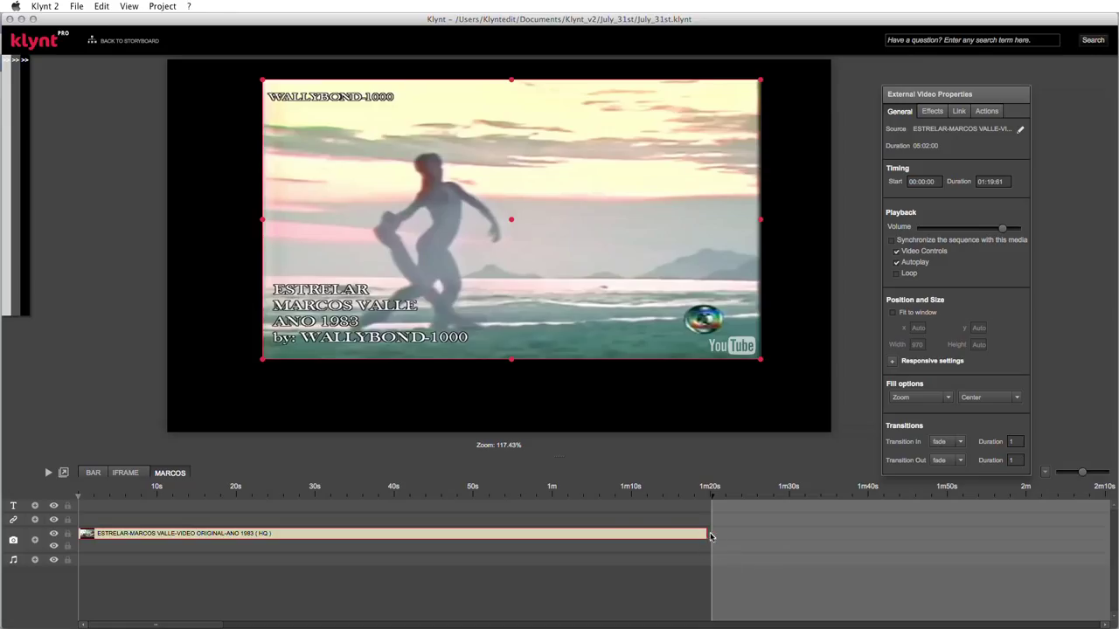
drag(705, 536, 642, 535)
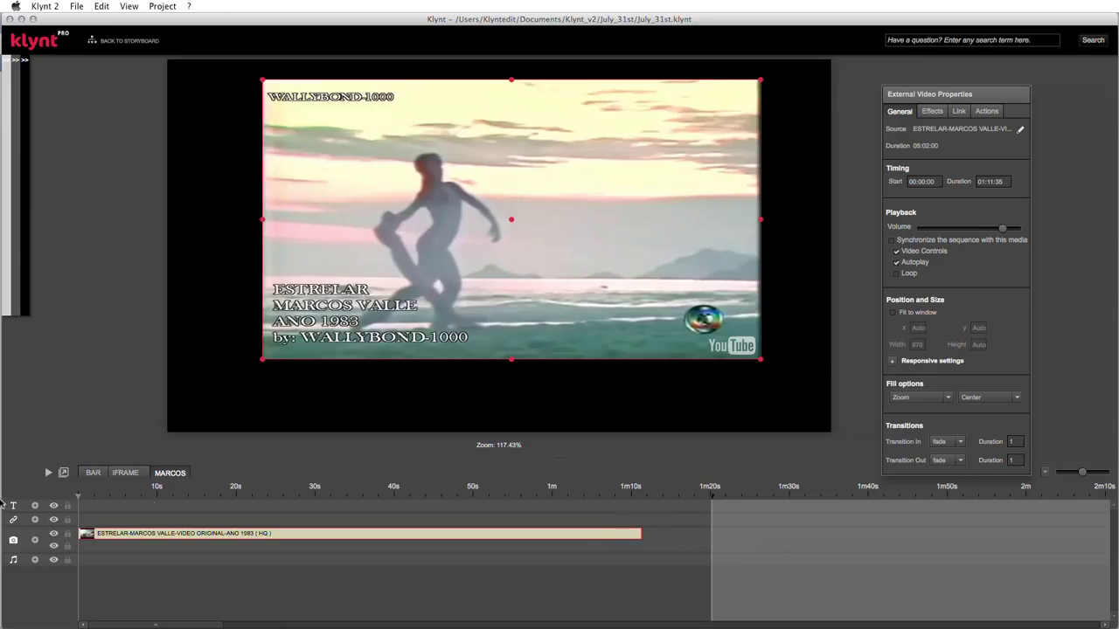
mouse_move(81, 536)
mouse_down()
mouse_move(224, 535)
mouse_move(76, 534)
mouse_up()
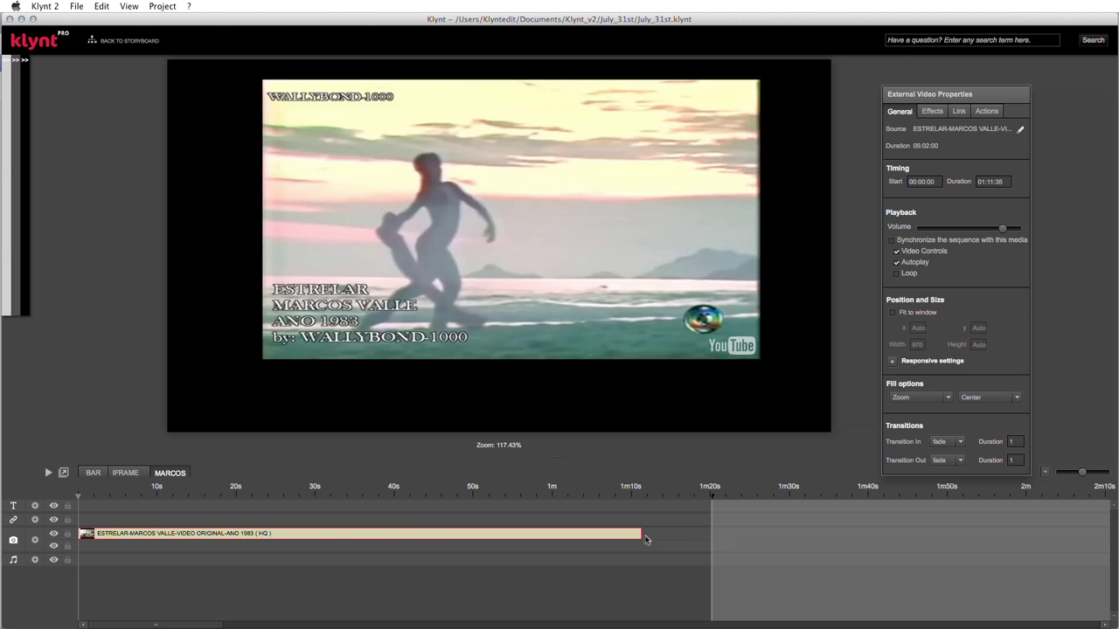
mouse_move(641, 536)
mouse_down()
mouse_move(541, 534)
mouse_move(669, 533)
mouse_move(627, 534)
mouse_up()
- Set the video's opacity to 0.65 and add a separate rollover opacity
click(932, 112)
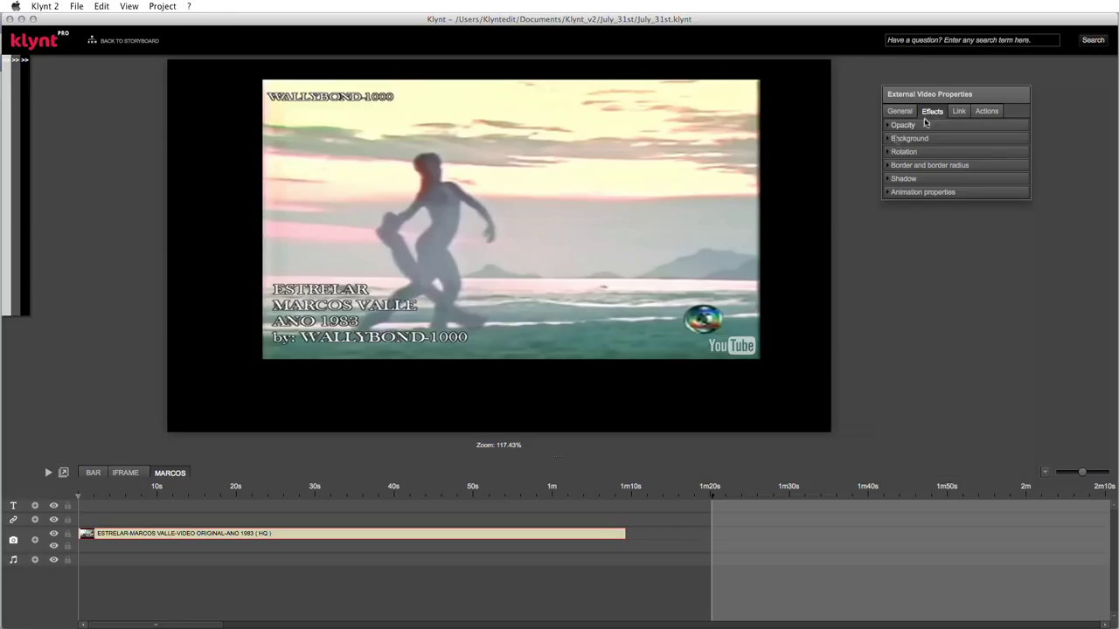
click(914, 126)
drag(1006, 144, 976, 147)
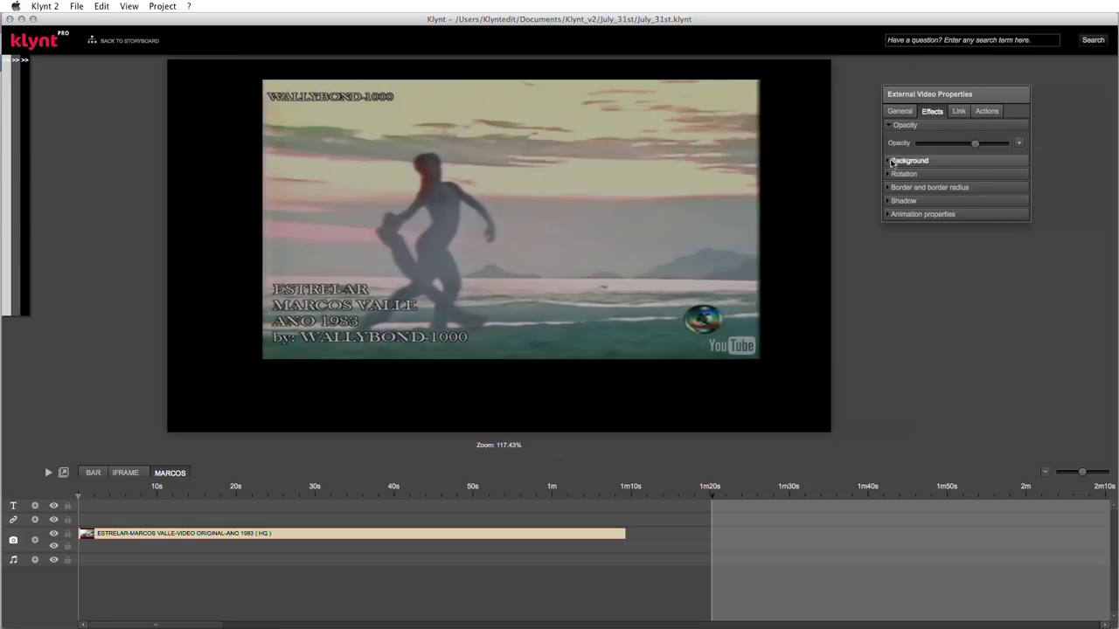
click(1019, 144)
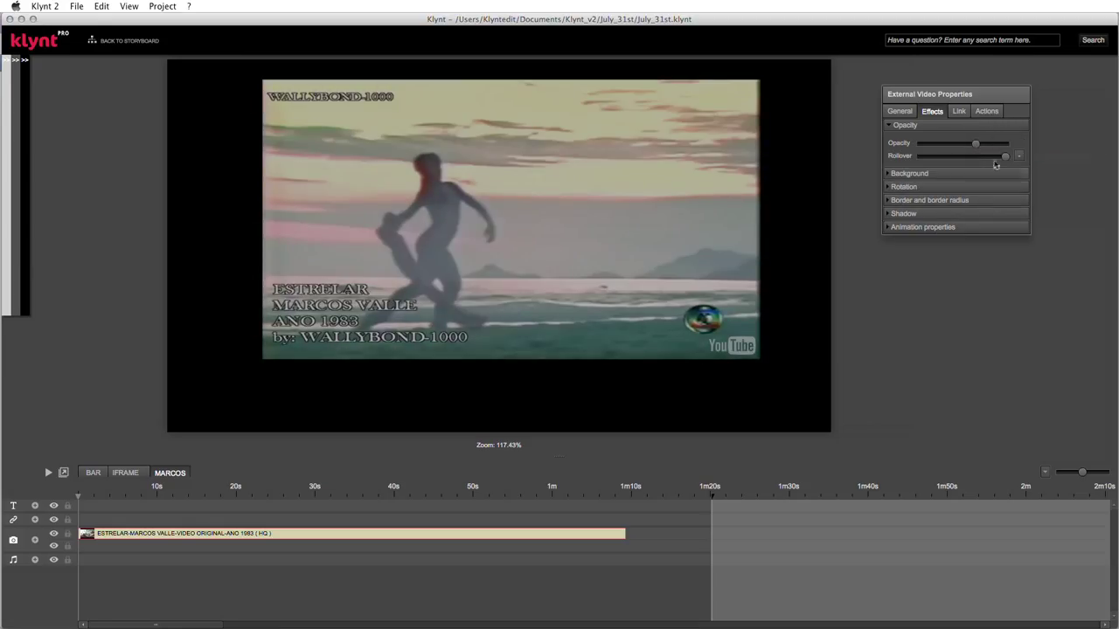
- Give the video a cyan border of size 10 and preview the project in Chrome
click(889, 187)
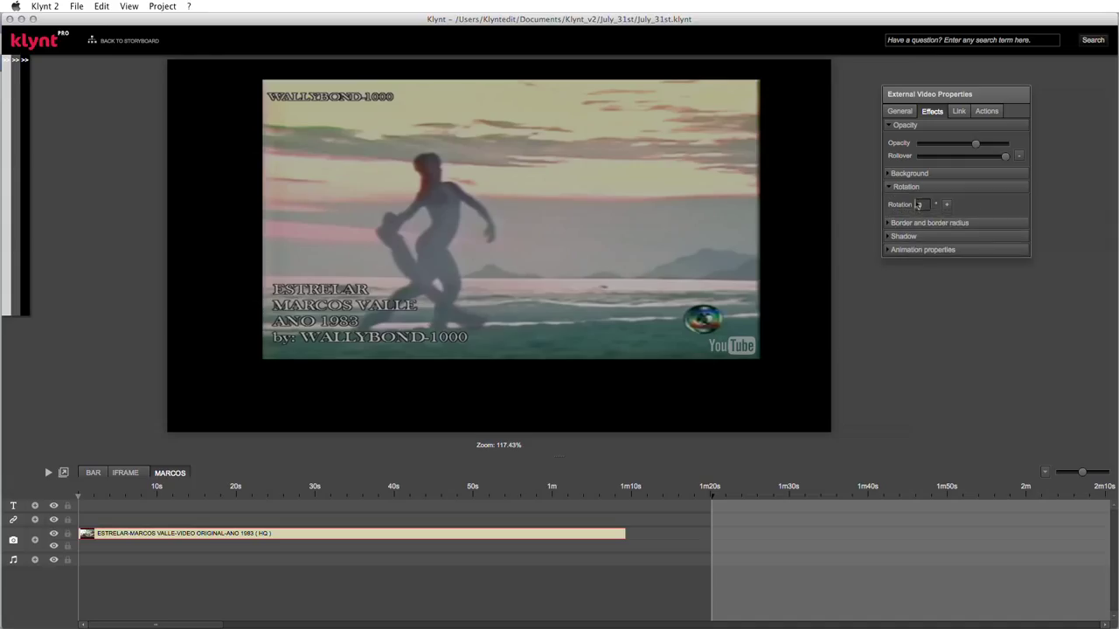
click(886, 223)
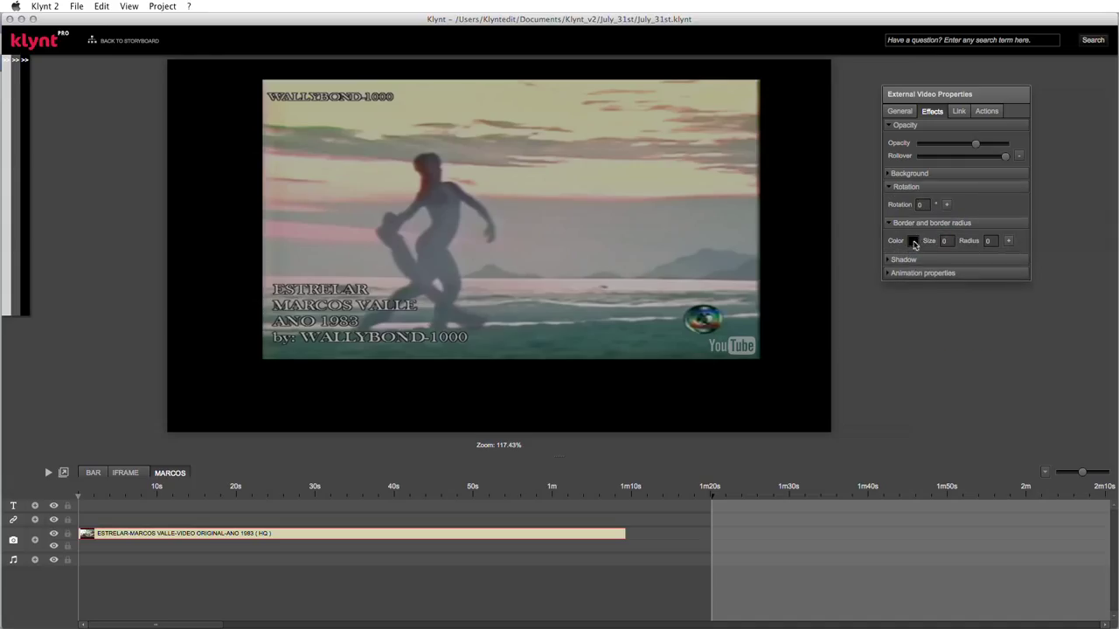
click(915, 241)
click(926, 290)
click(913, 244)
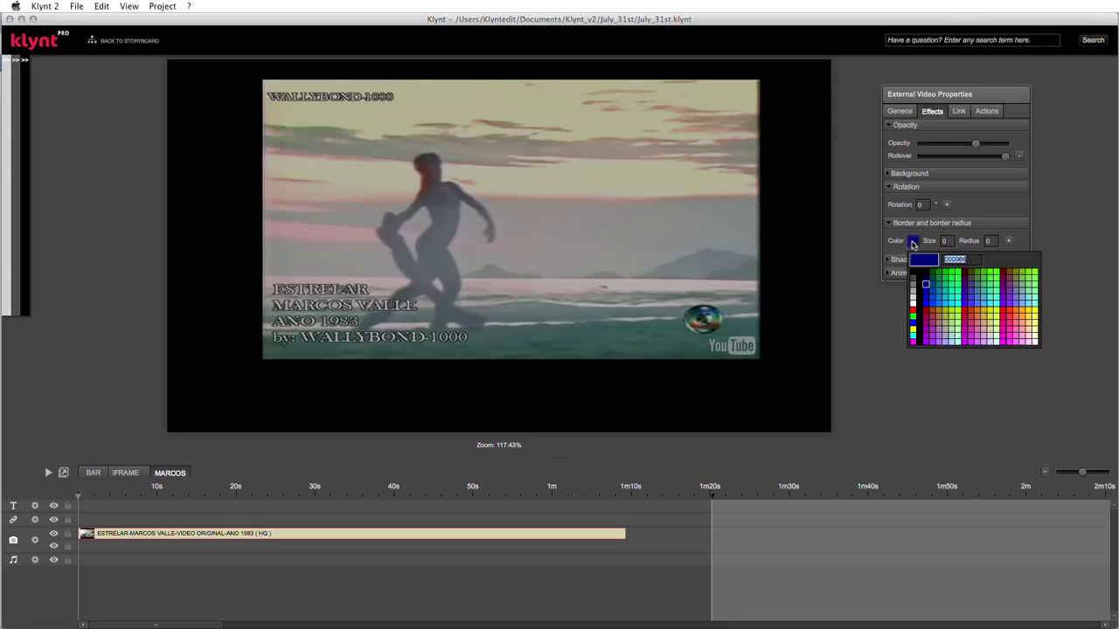
click(951, 307)
text(10)
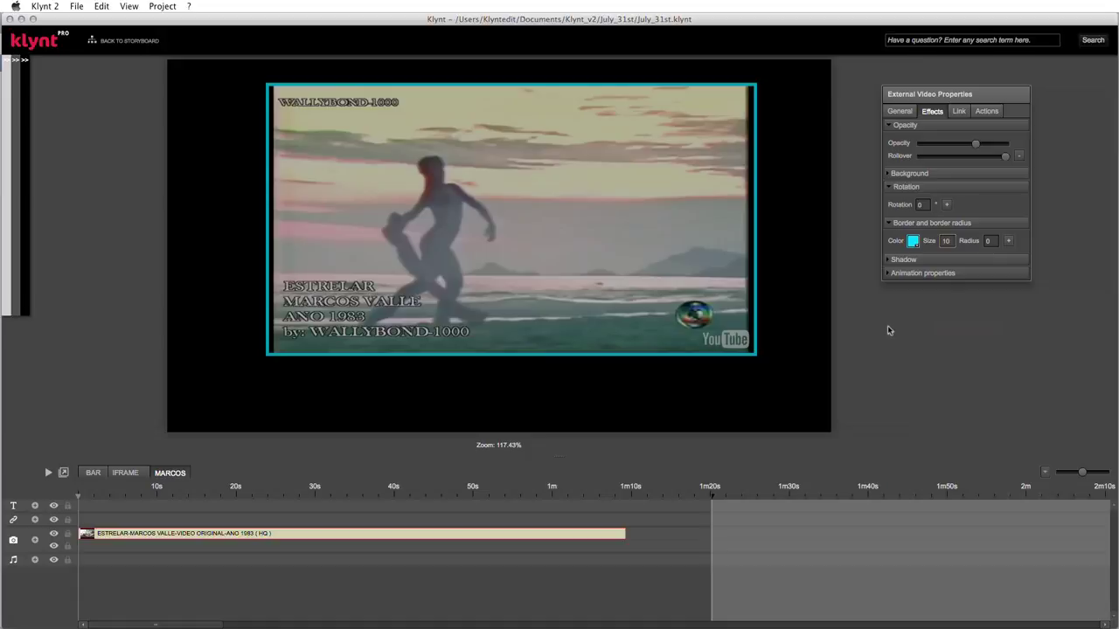
key(super+s)
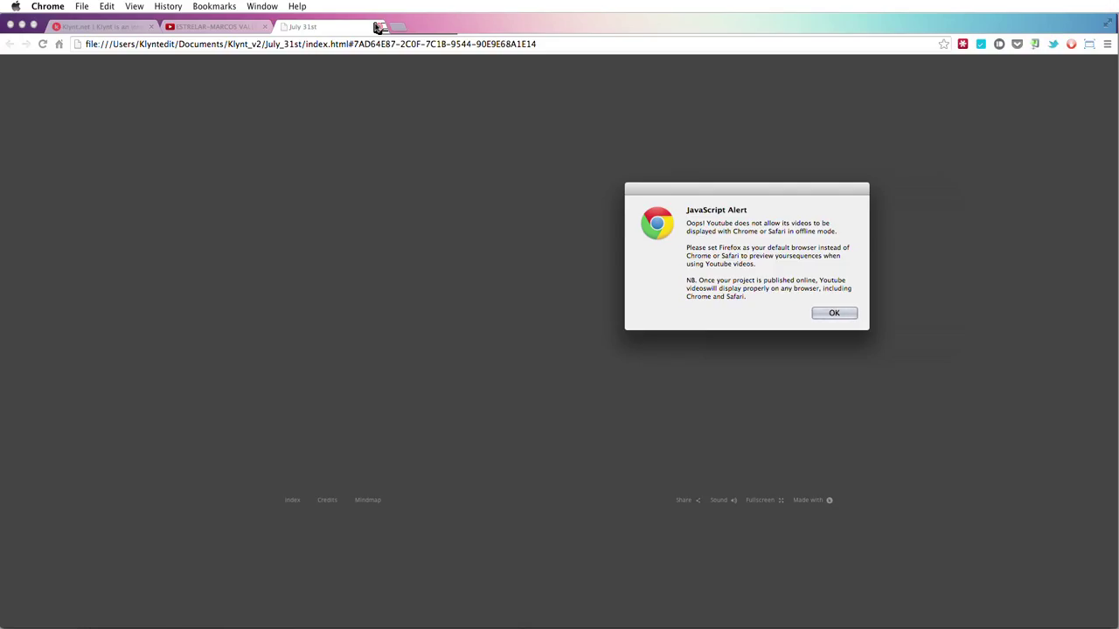
- Dismiss Chrome's YouTube offline warning, close the July 31st preview tab, and bring Firefox forward
click(832, 314)
click(379, 27)
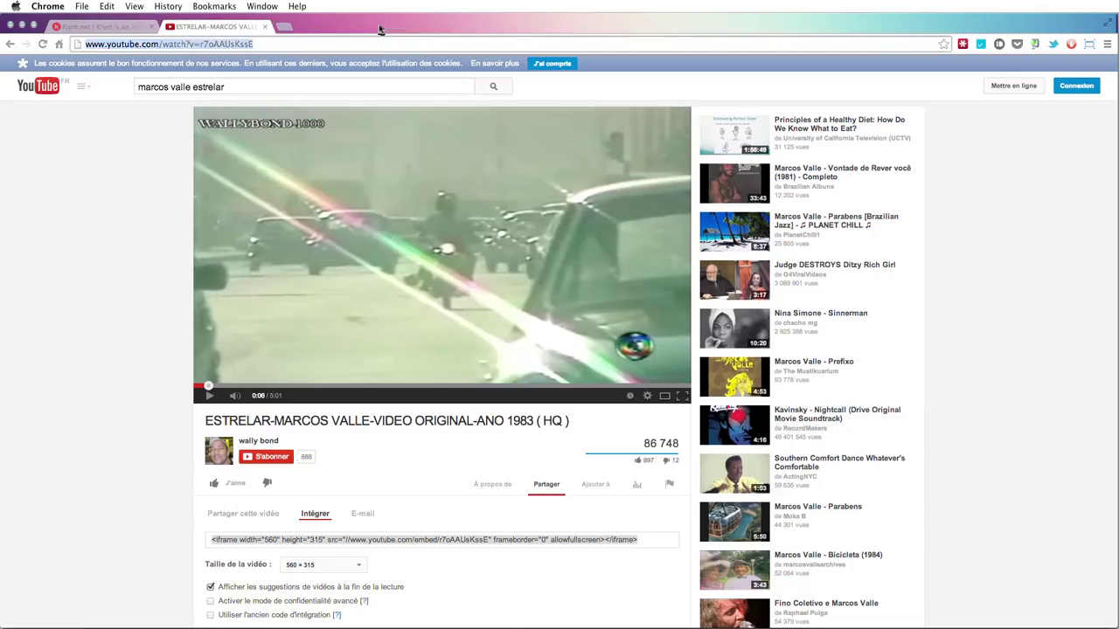
key(super+Tab)
key(super+Tab)
key(super+Tab)
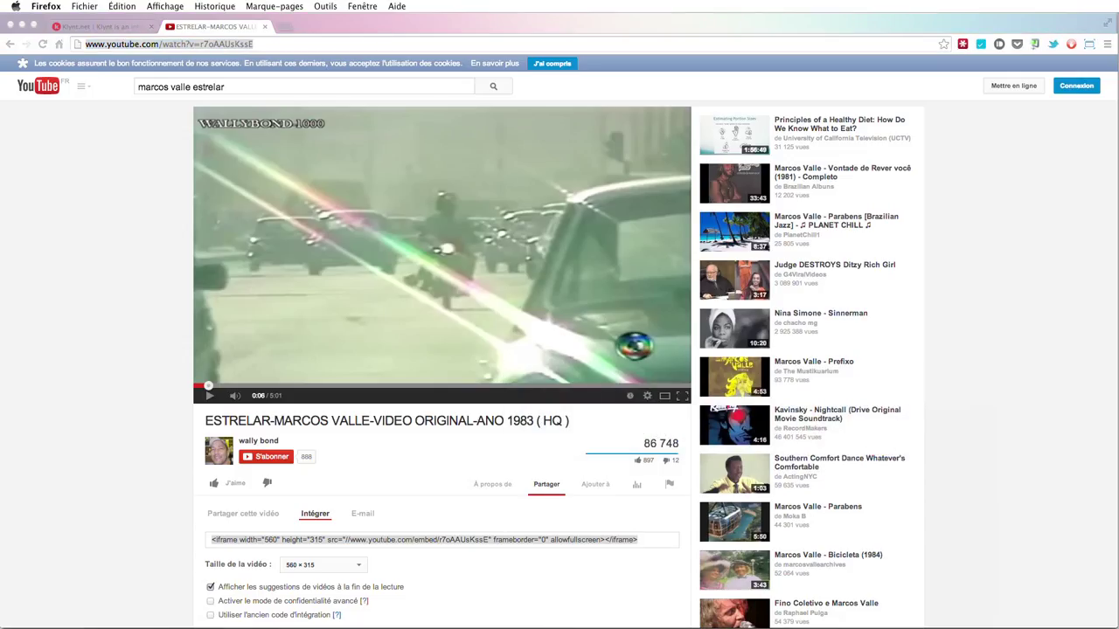
mouse_move(3, 229)
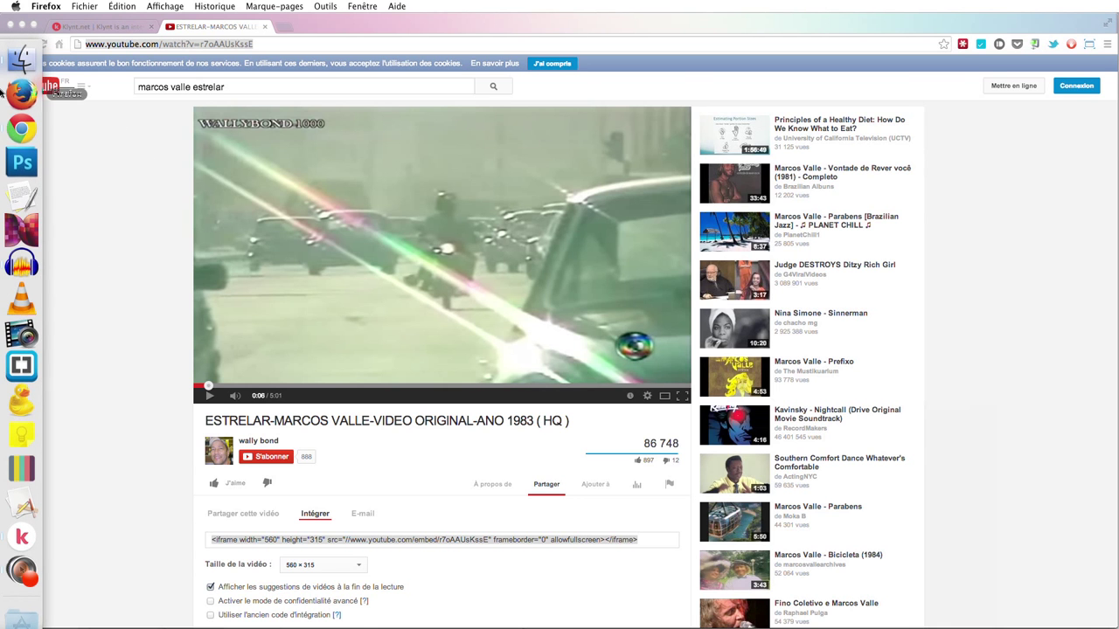
click(3, 94)
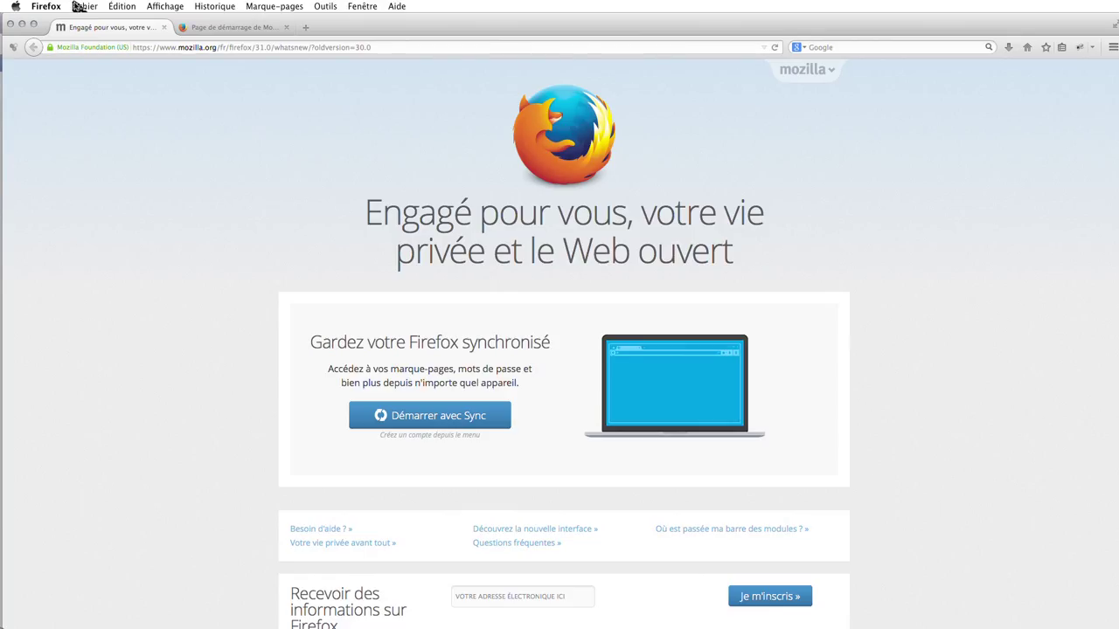
- In Firefox Préférences > Avancé > Général, make Firefox the default browser and close the window
click(48, 6)
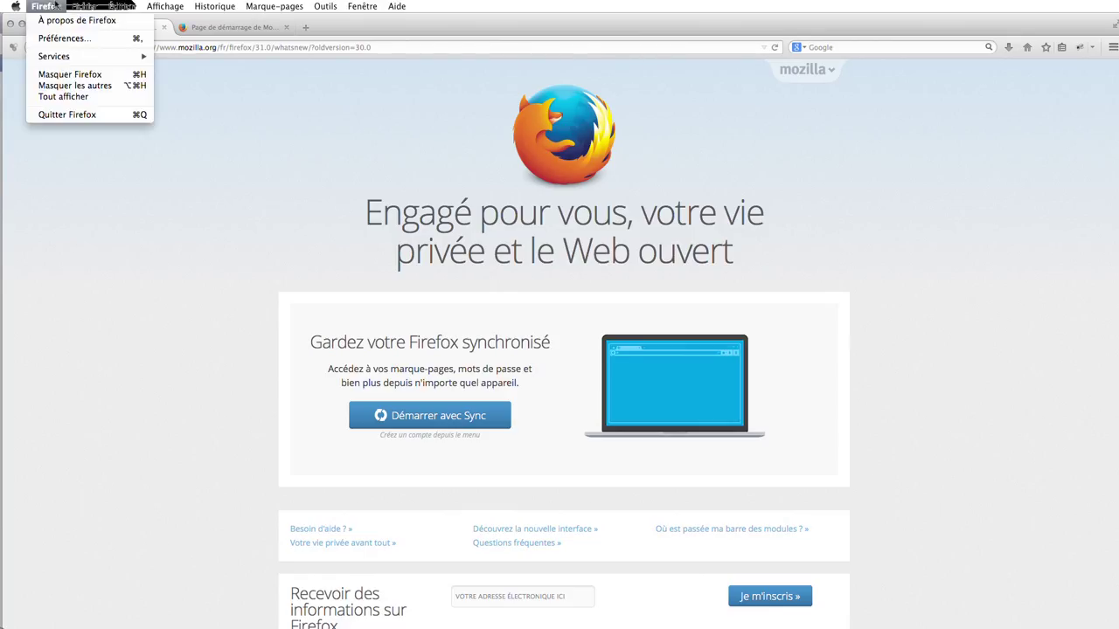
click(61, 38)
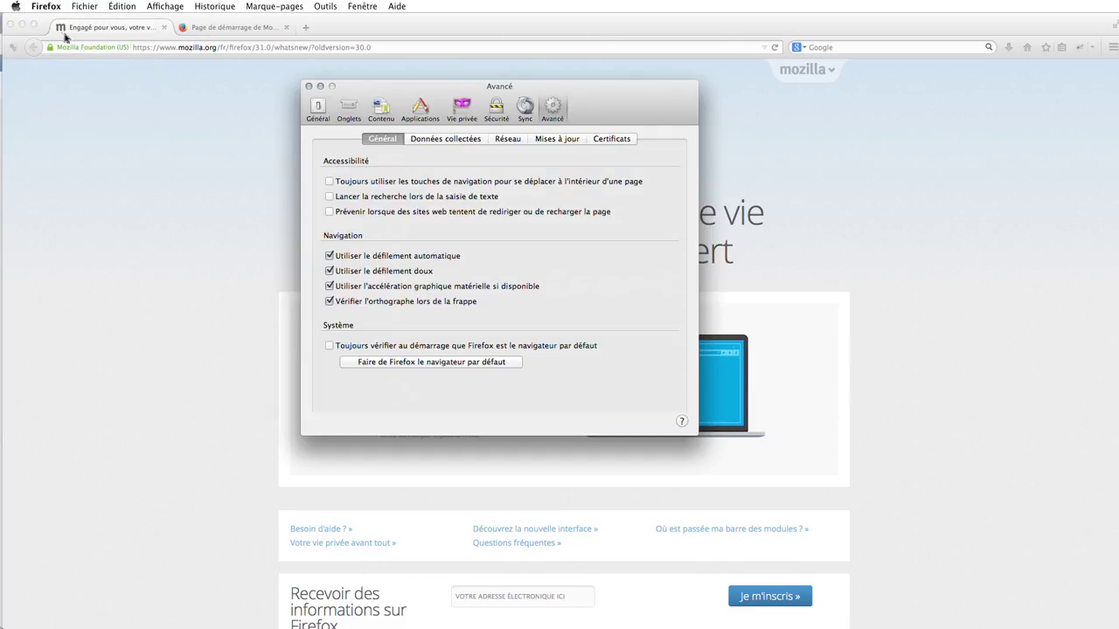
click(382, 138)
click(493, 364)
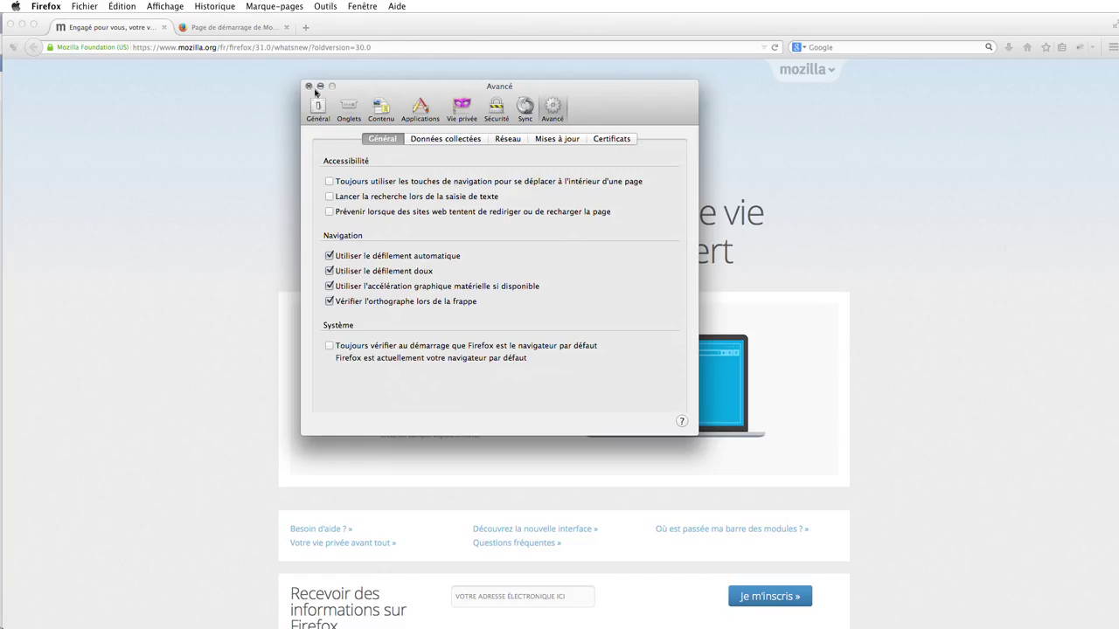
click(309, 86)
- Back in Klynt, preview the MARCOS sequence in the web browser
key(super+Tab)
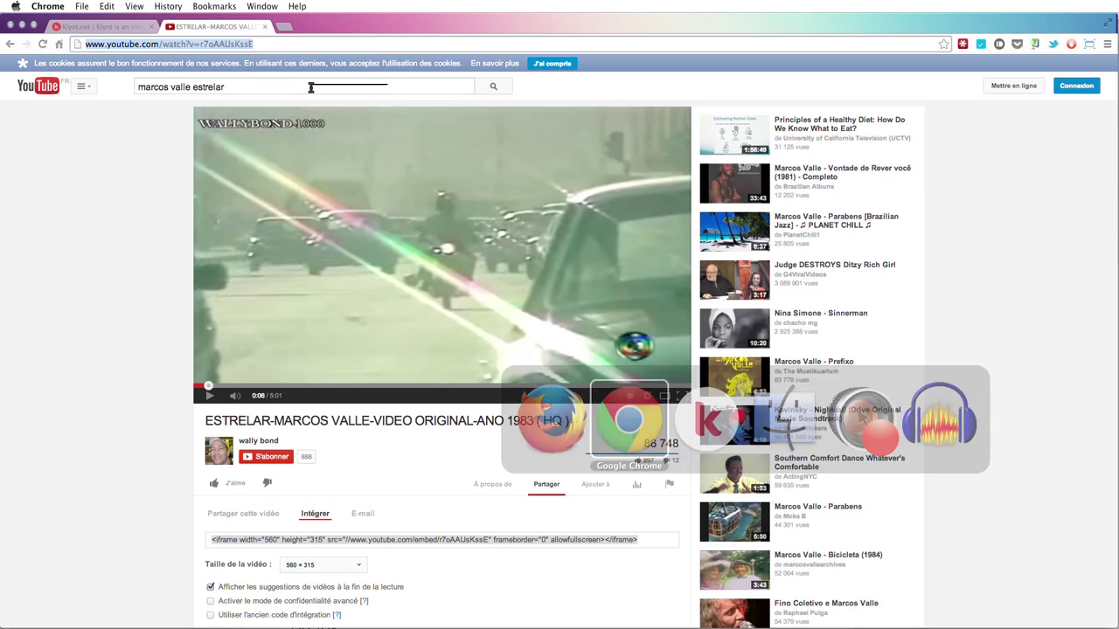
key(super+Tab)
key(super+Tab)
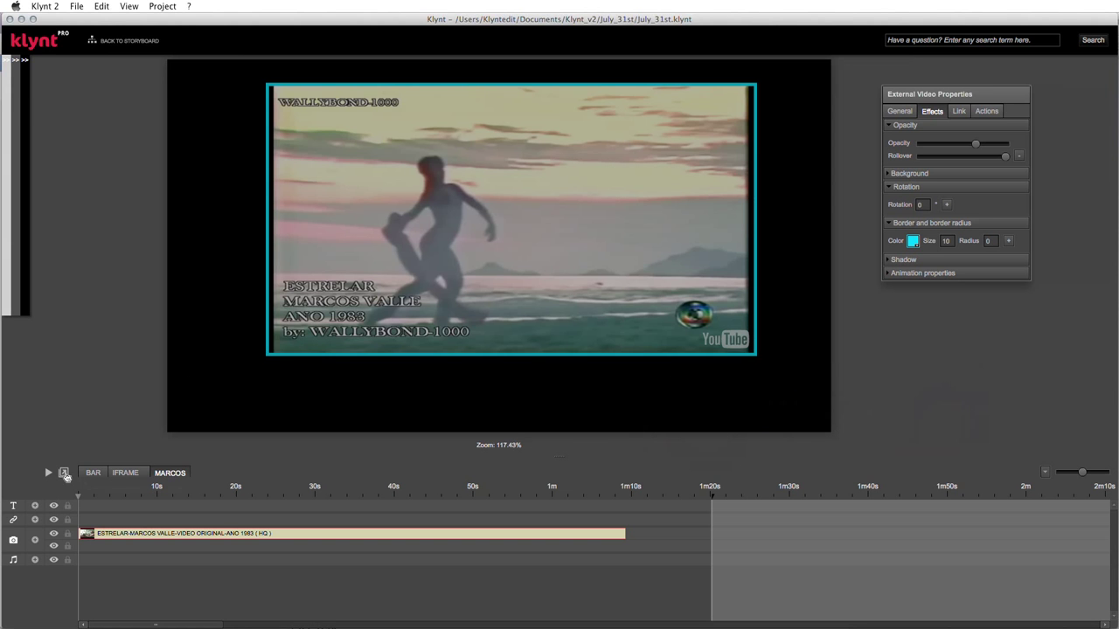
click(63, 472)
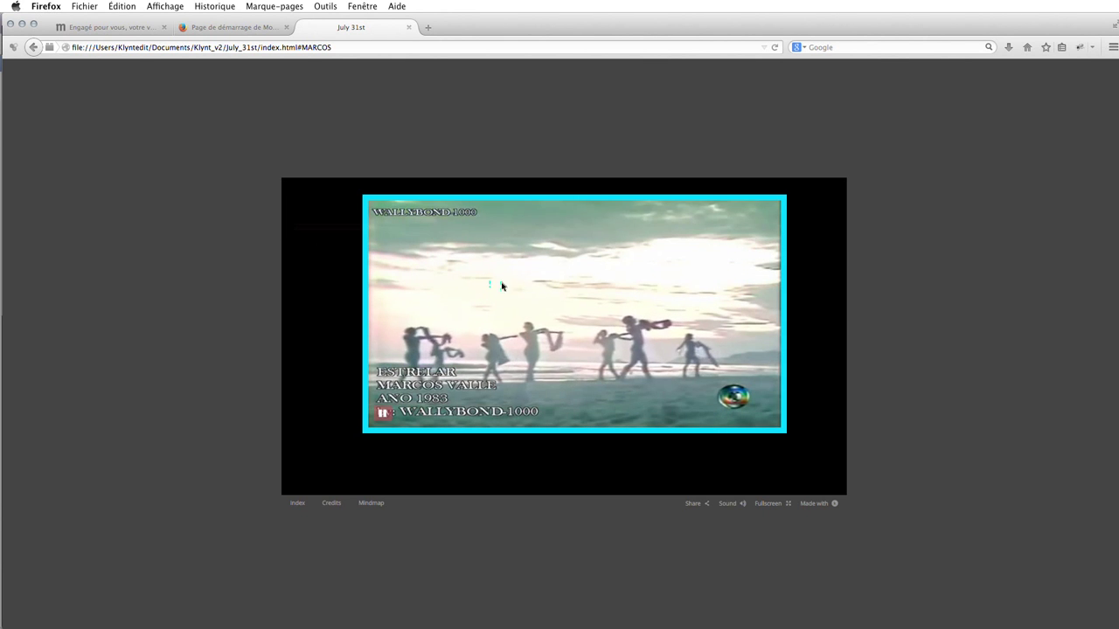
- Pause, resume and pause the bordered MARCOS video in the Firefox preview, then return to Klynt
click(384, 413)
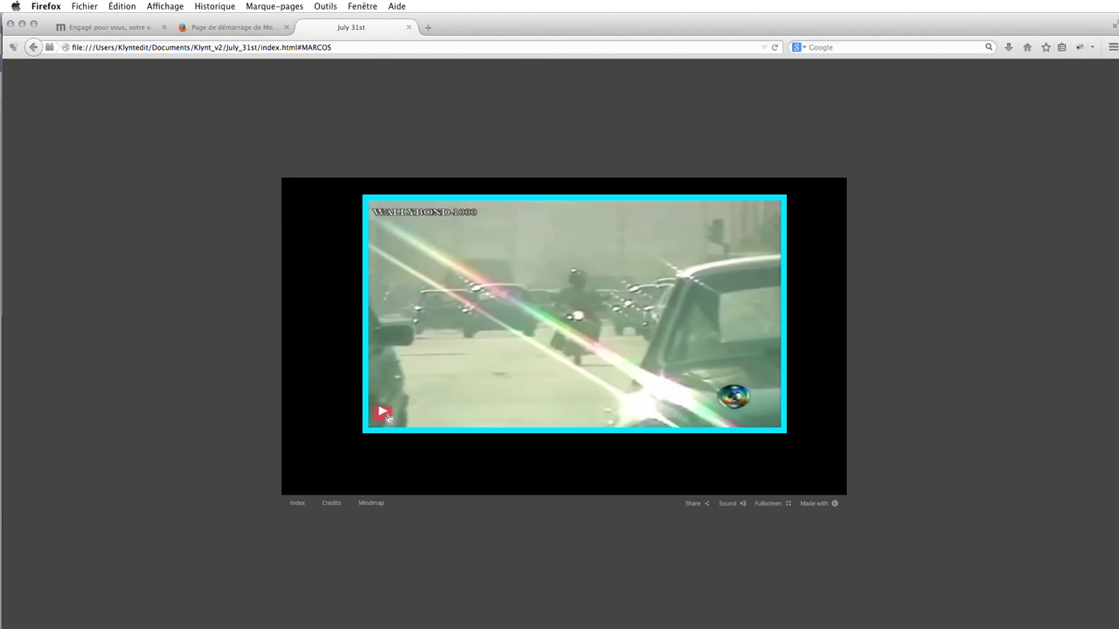
click(383, 413)
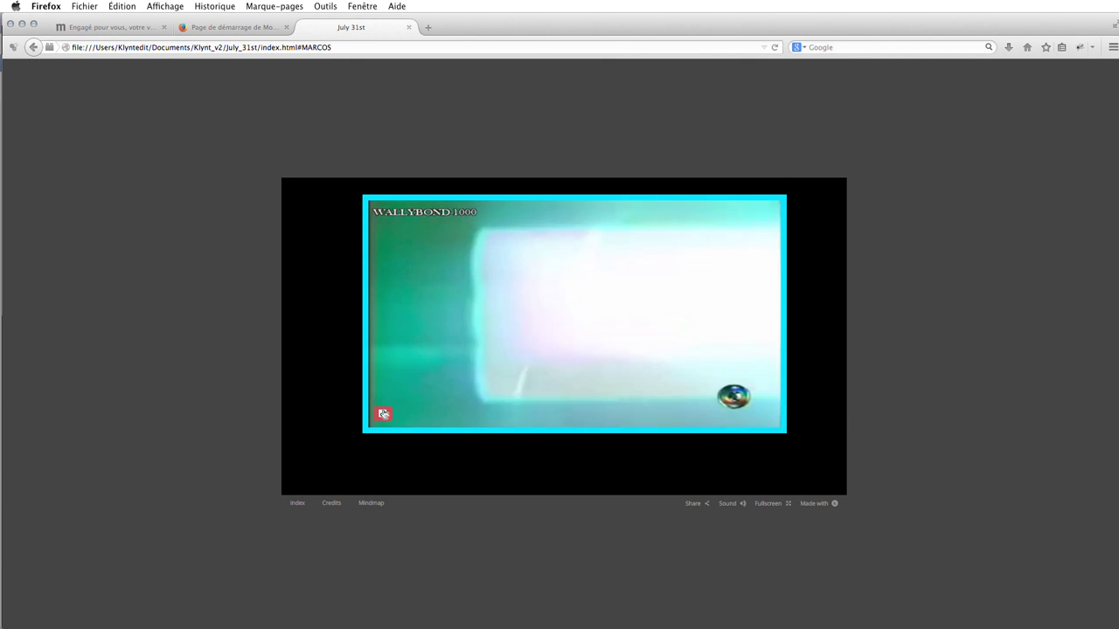
click(383, 414)
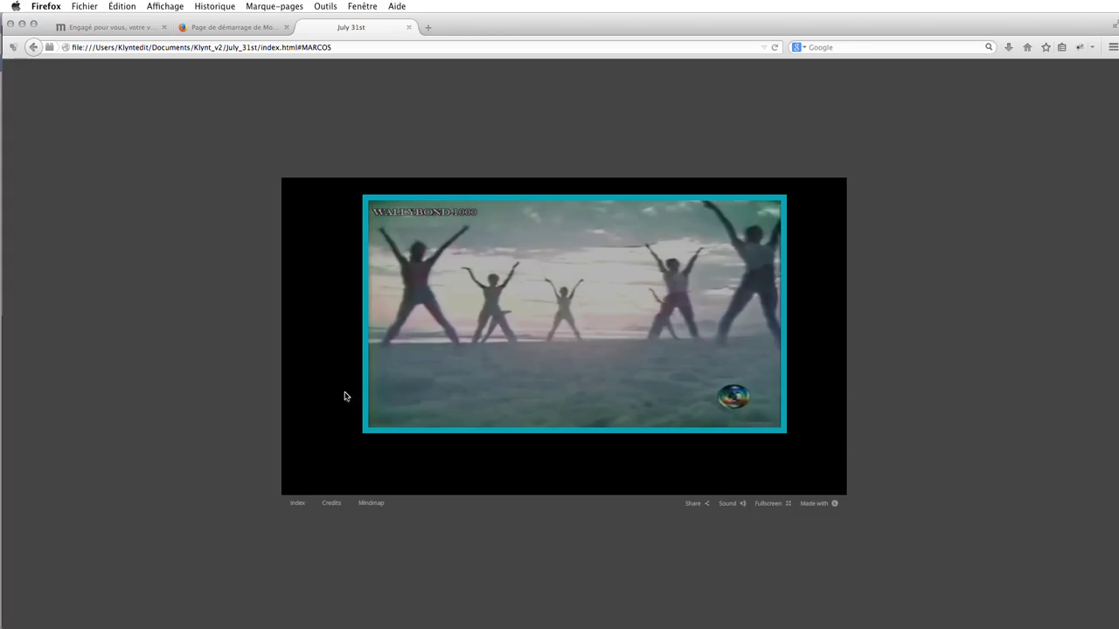
key(super+Tab)
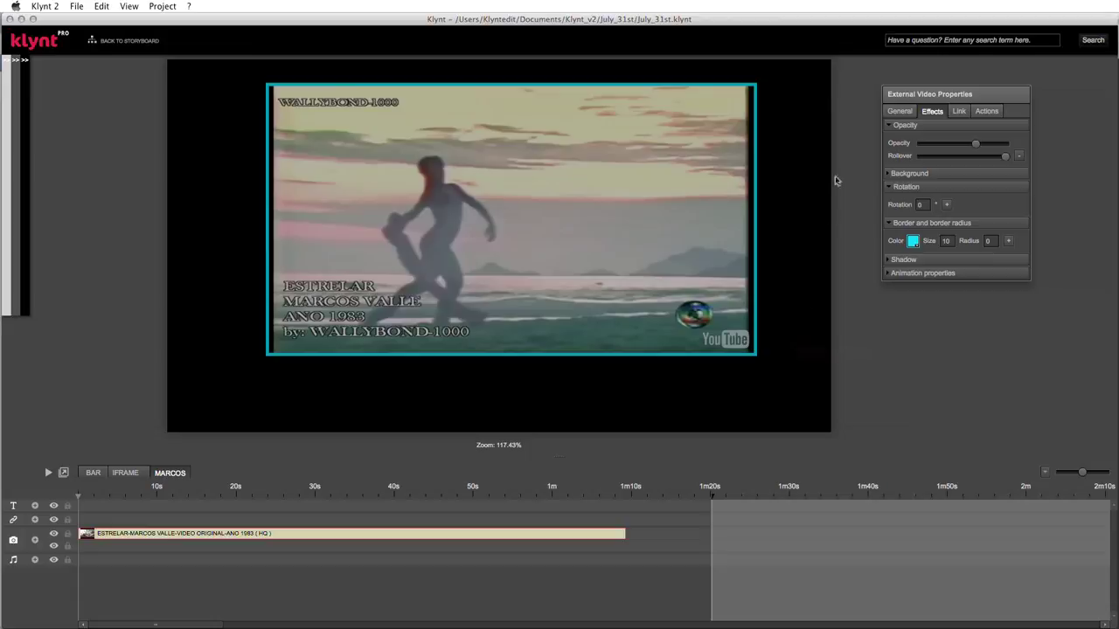
- In the video's General properties, set fade Transition In and Out with Duration 1
click(899, 114)
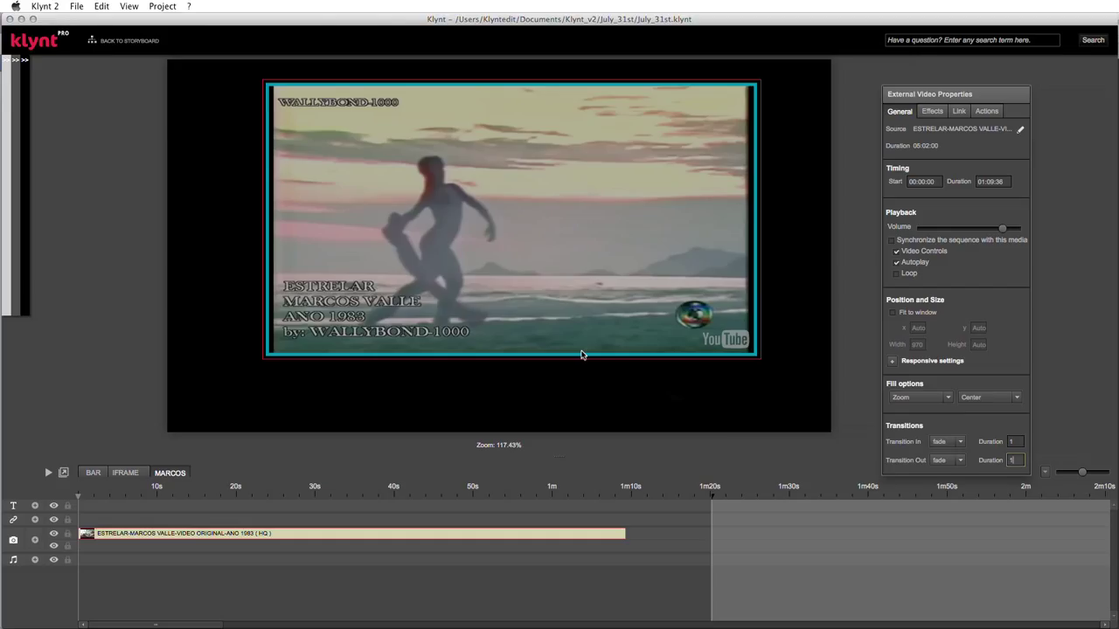
key(super+Tab)
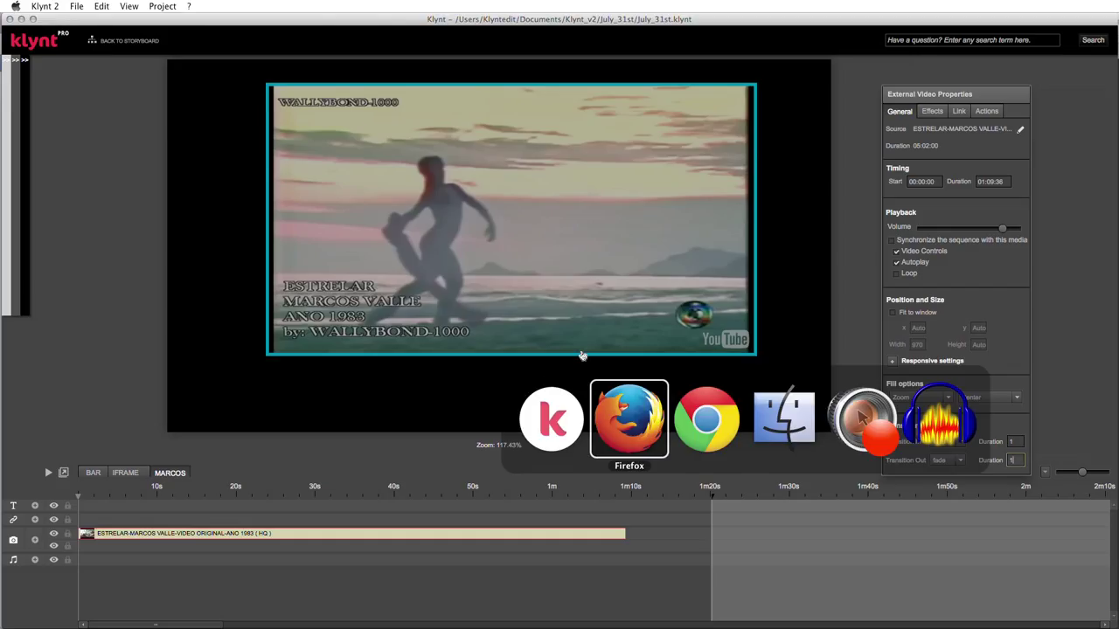
key(super+Tab)
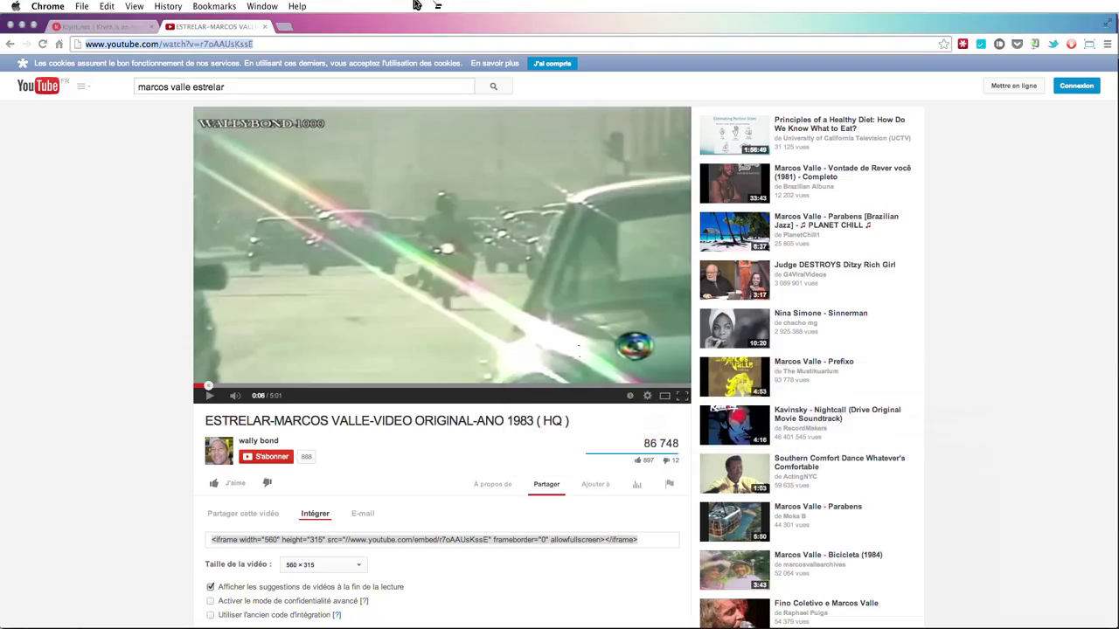
- Load lescatacombes.com in Chrome and scroll down the page
text(lesc)
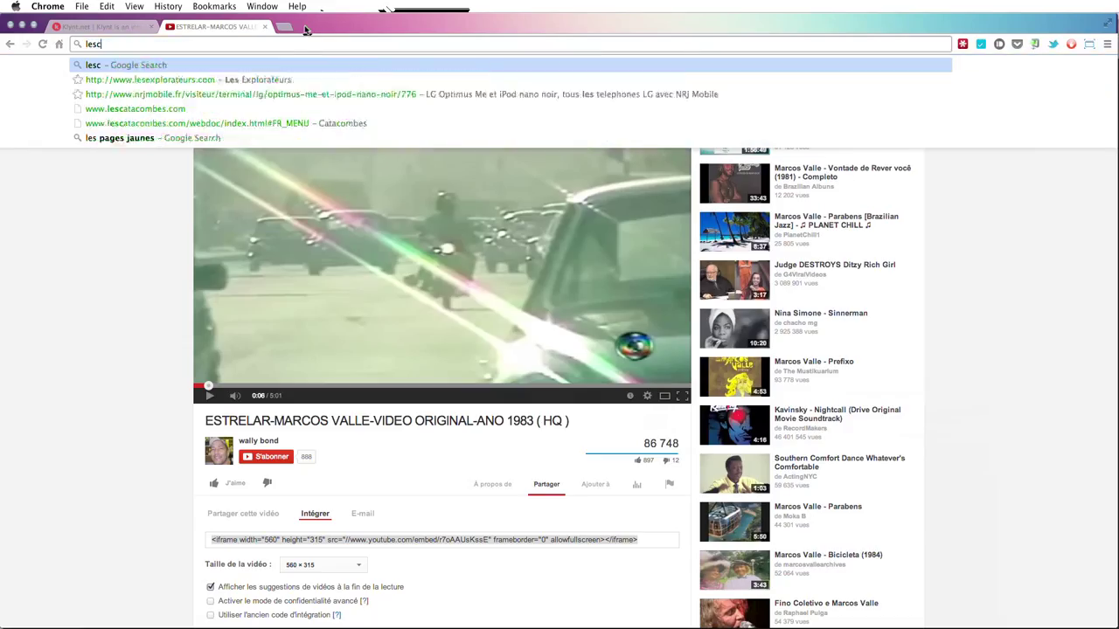
text(atacombes.com)
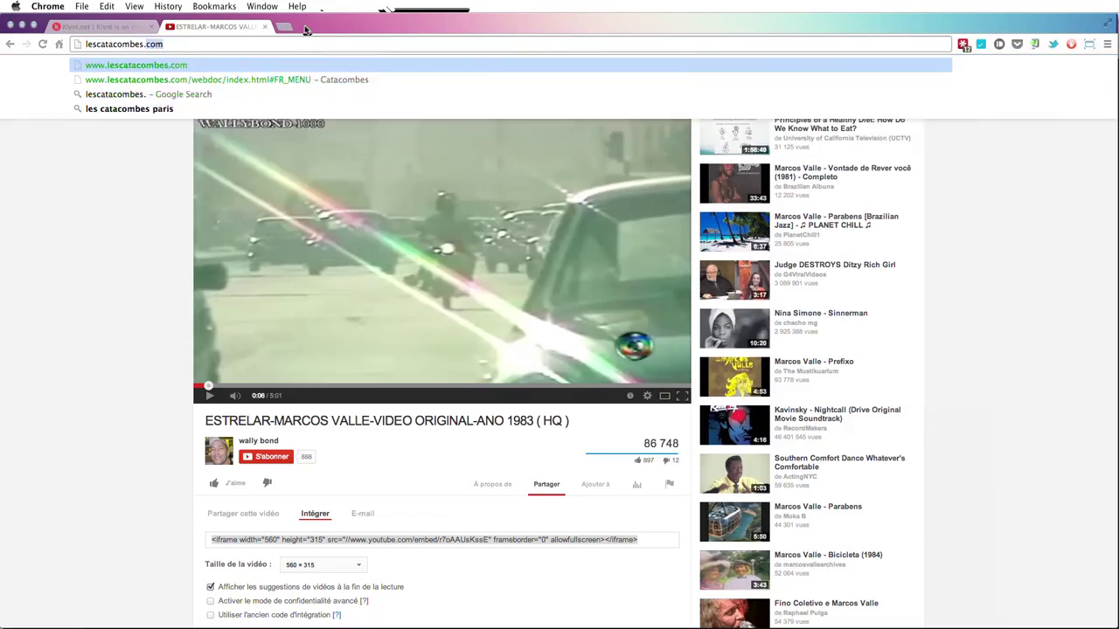
key(Return)
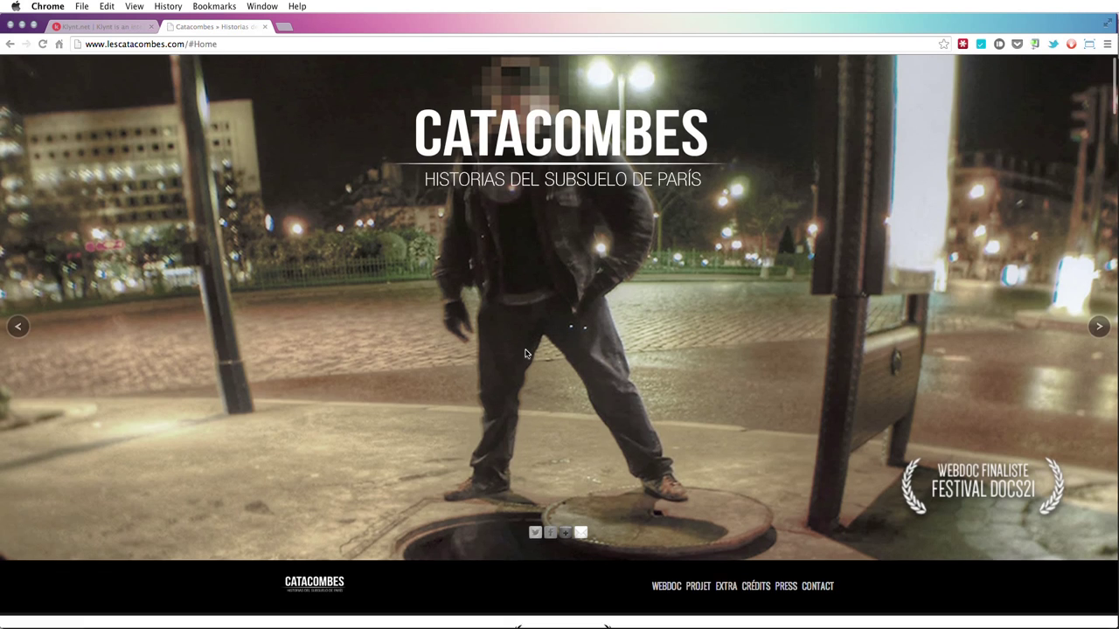
scroll(525, 353, down, 5)
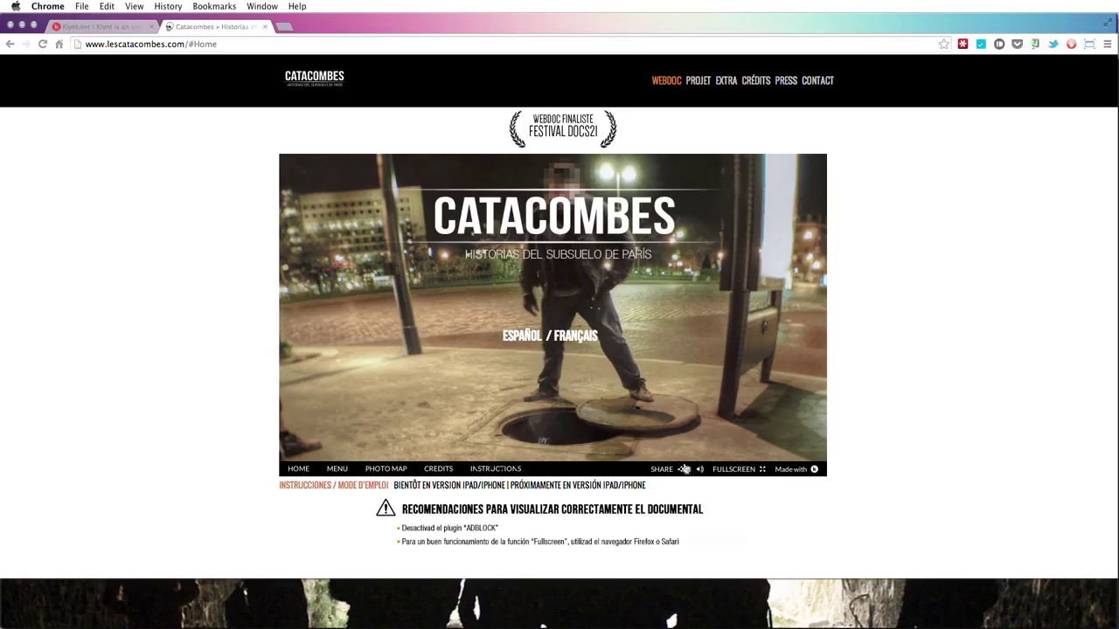
- Choose ESPAÑOL, pause and resume the intro video, then skip ahead twice to the Spanish menu
click(535, 341)
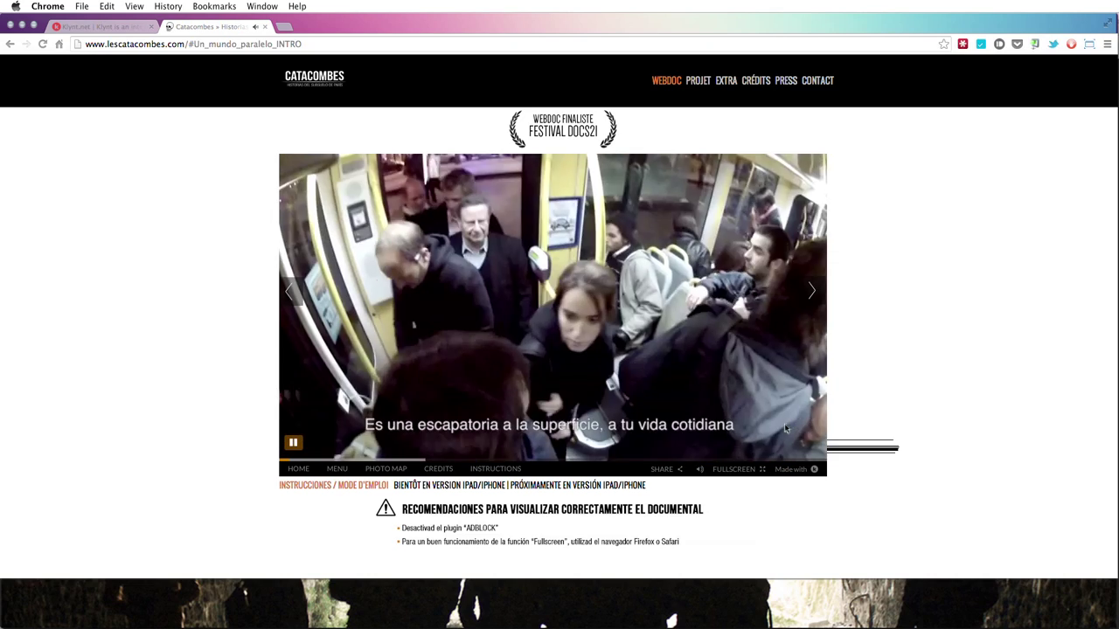
click(295, 445)
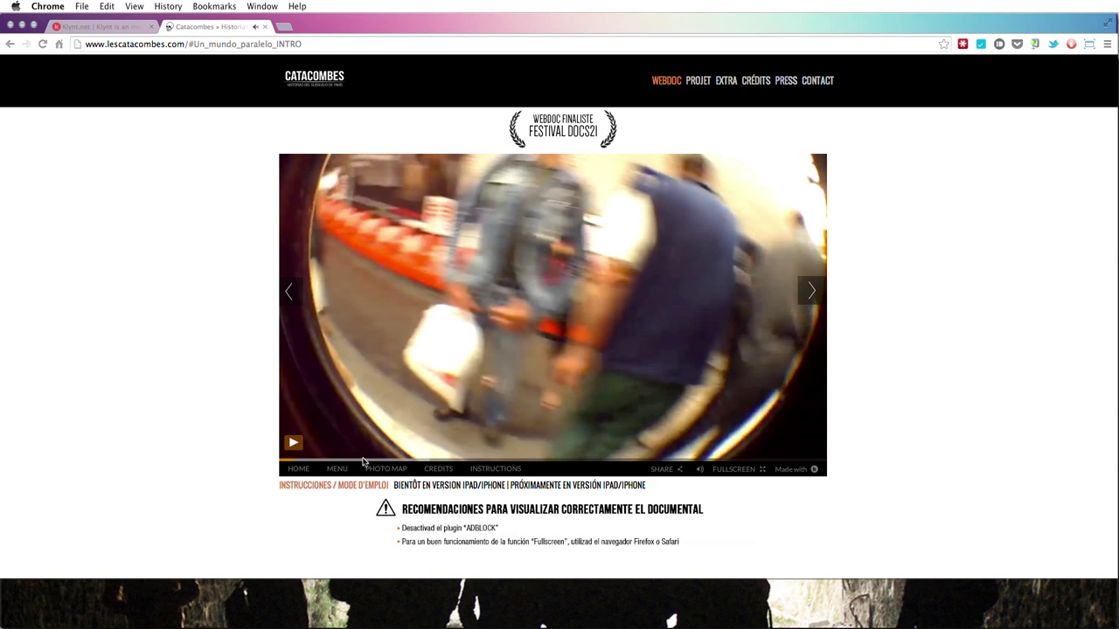
click(294, 444)
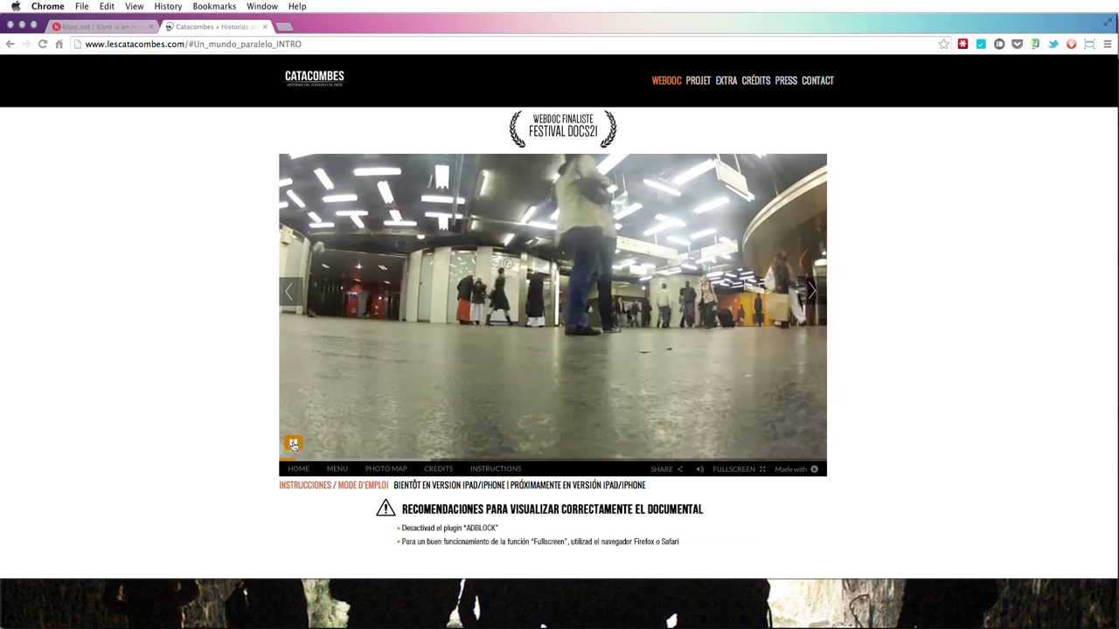
click(294, 444)
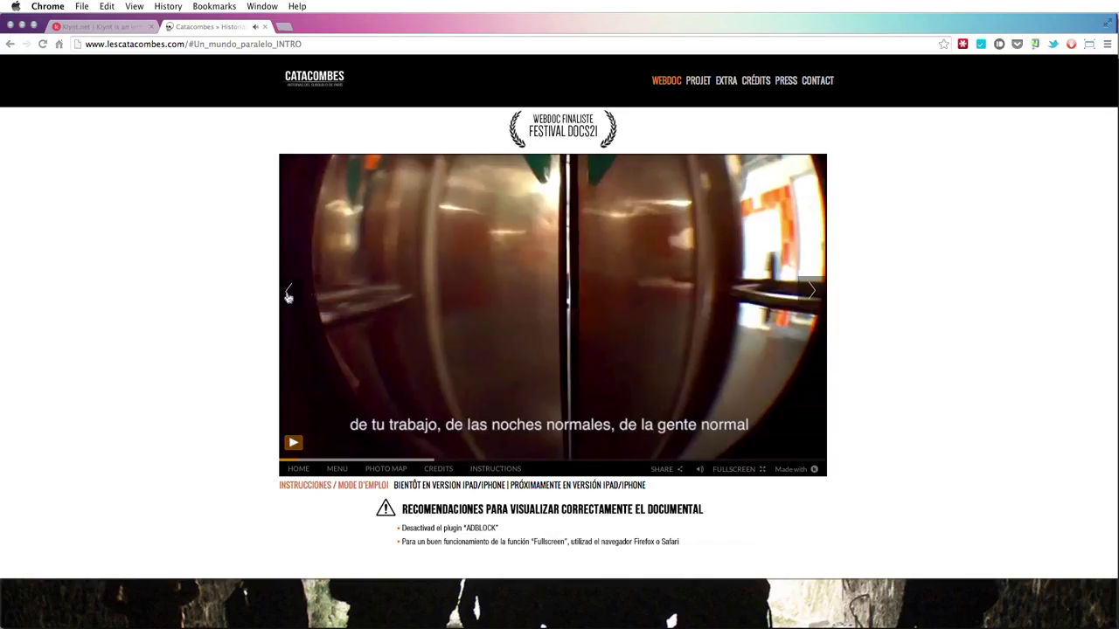
click(813, 293)
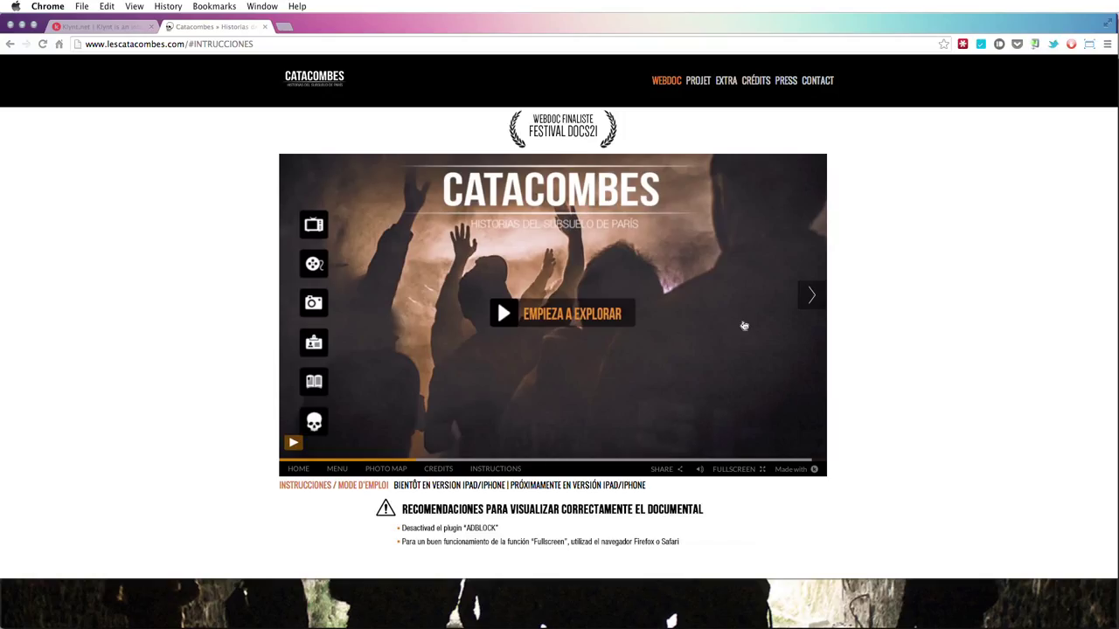
click(813, 300)
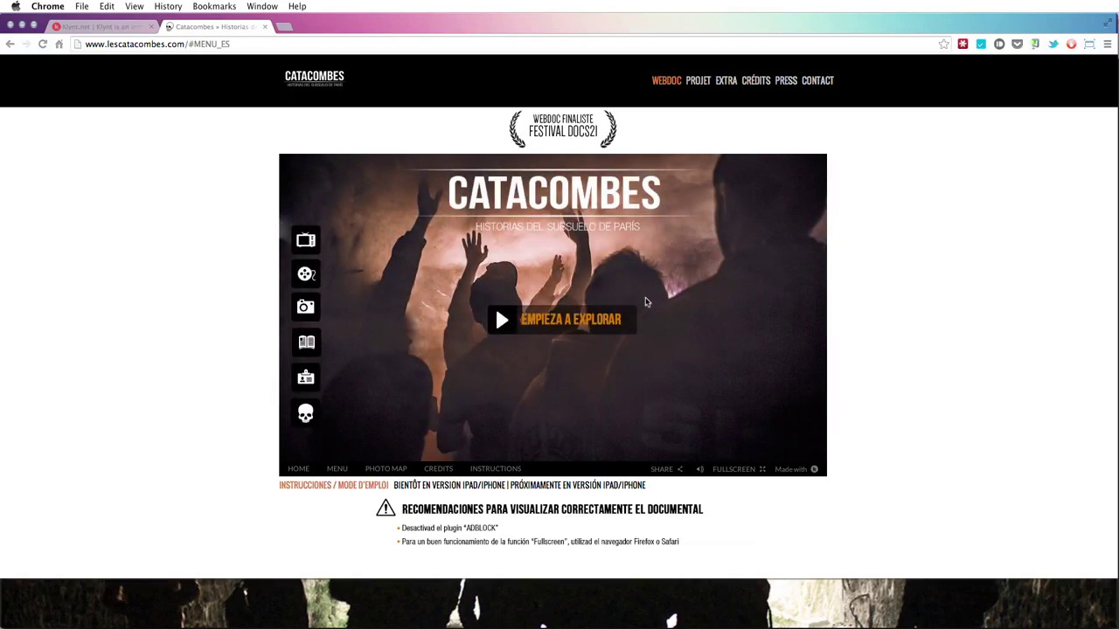
- Open EMPIEZA A EXPLORAR and play the Fiestas subterráneas video
click(584, 318)
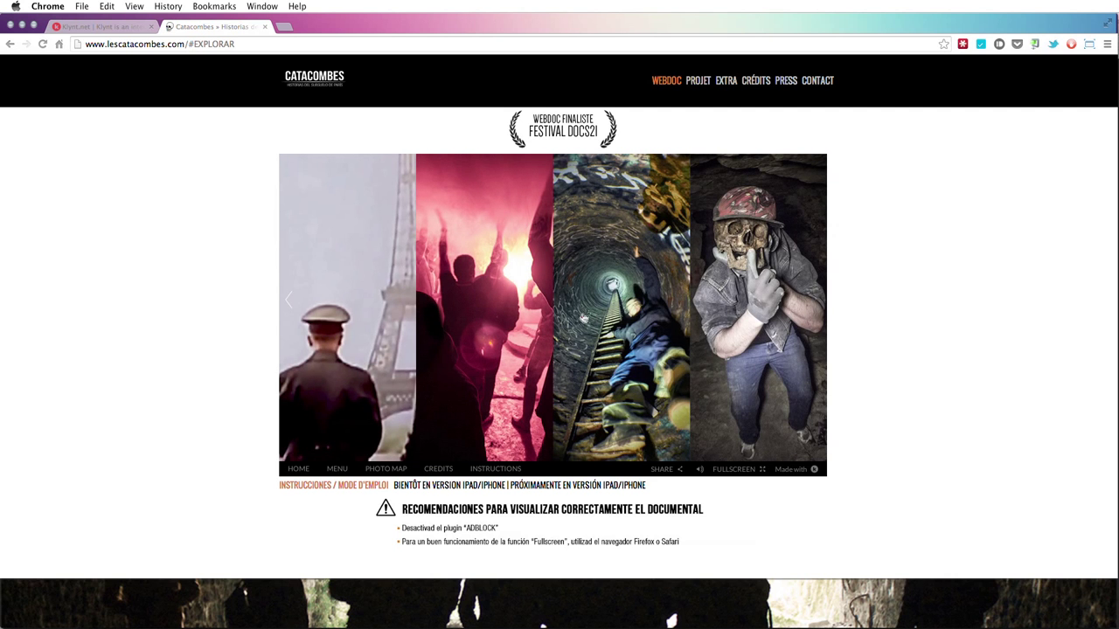
mouse_move(776, 330)
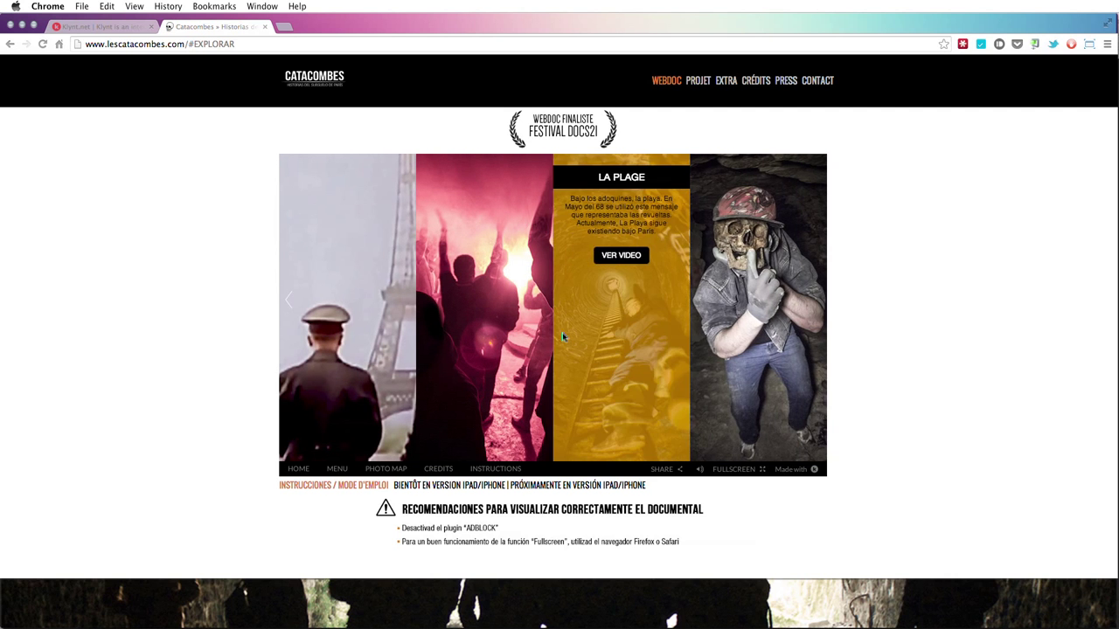
mouse_move(492, 328)
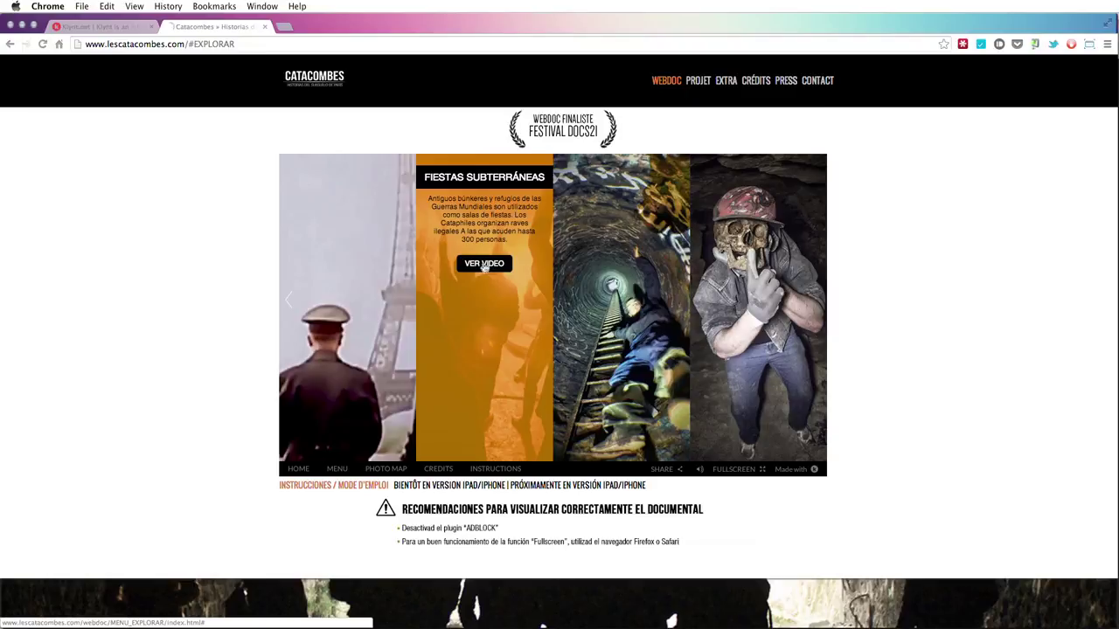
click(483, 264)
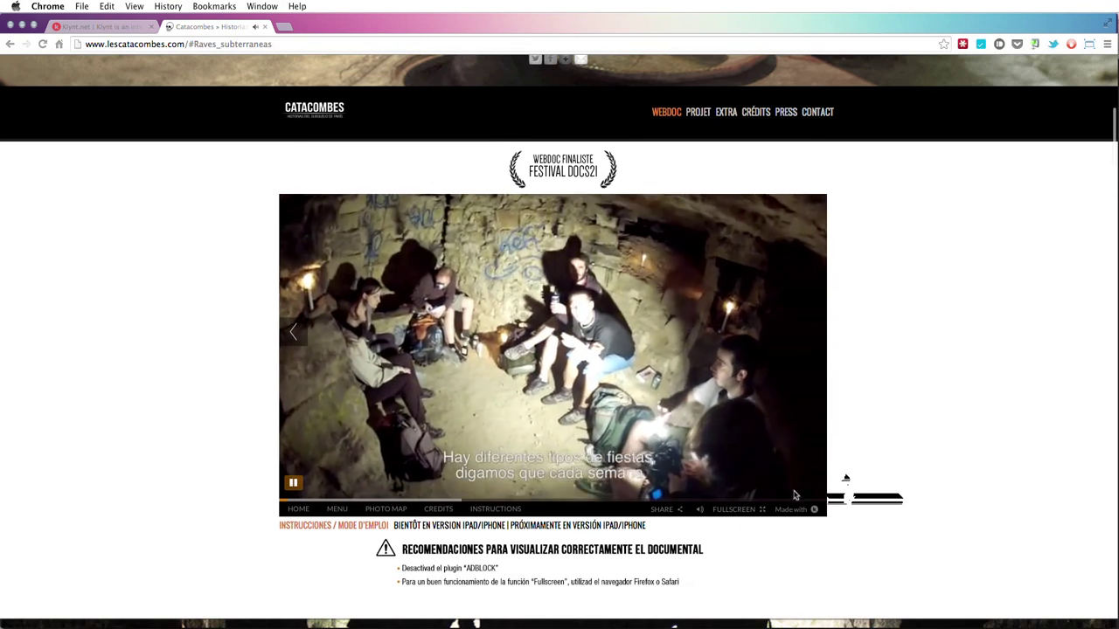
- Go back to the webdoc MENU, close the Catacombes tab and switch to Klynt
click(336, 509)
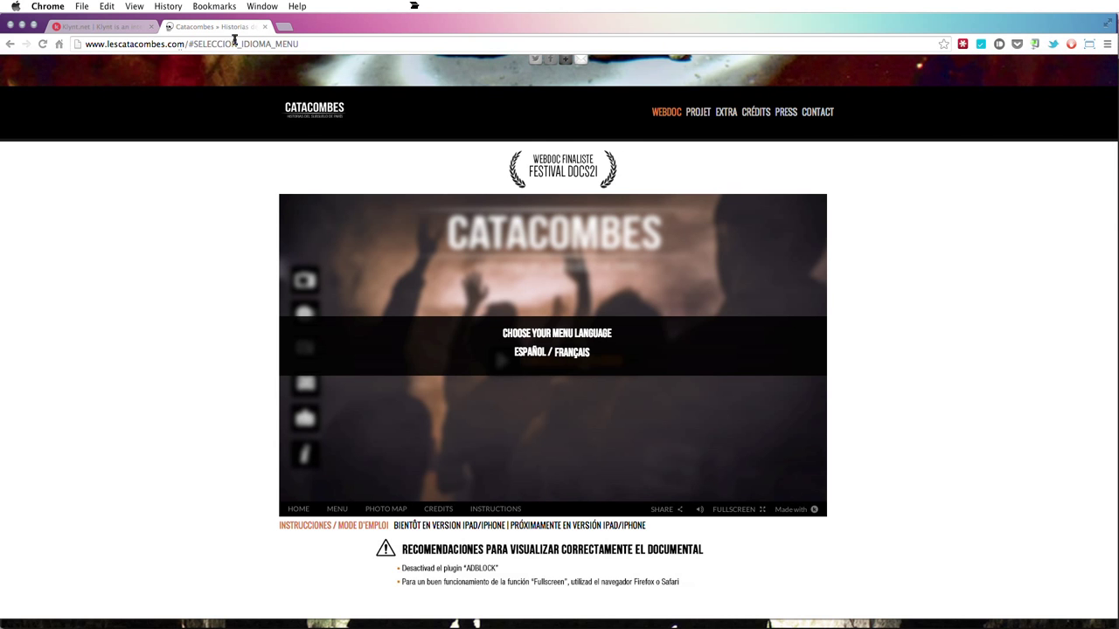
click(264, 27)
key(super+Tab)
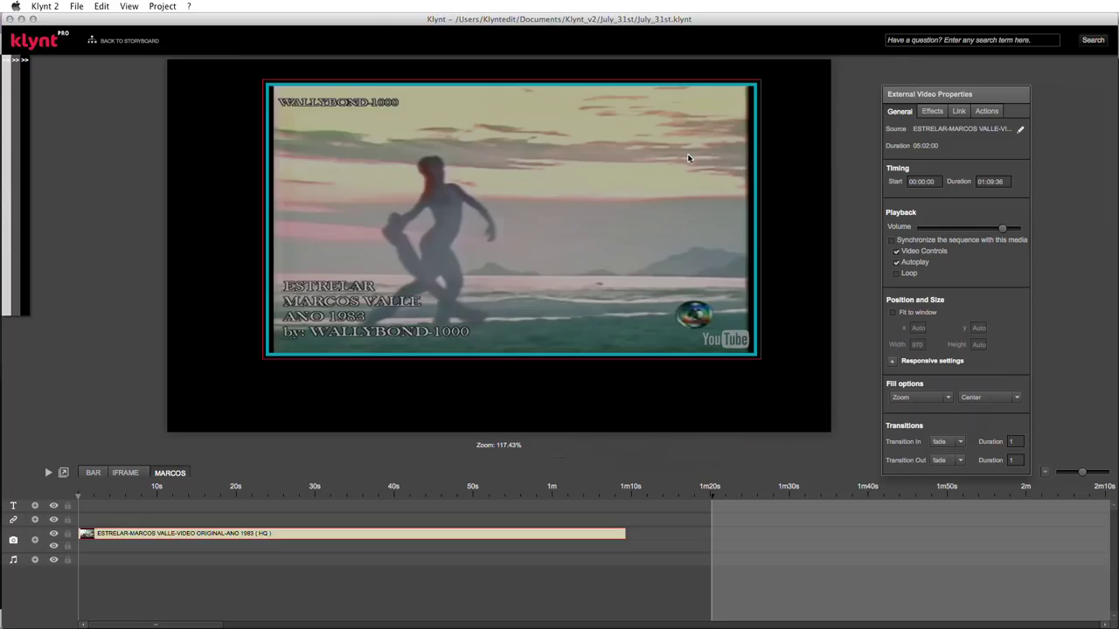
click(14, 59)
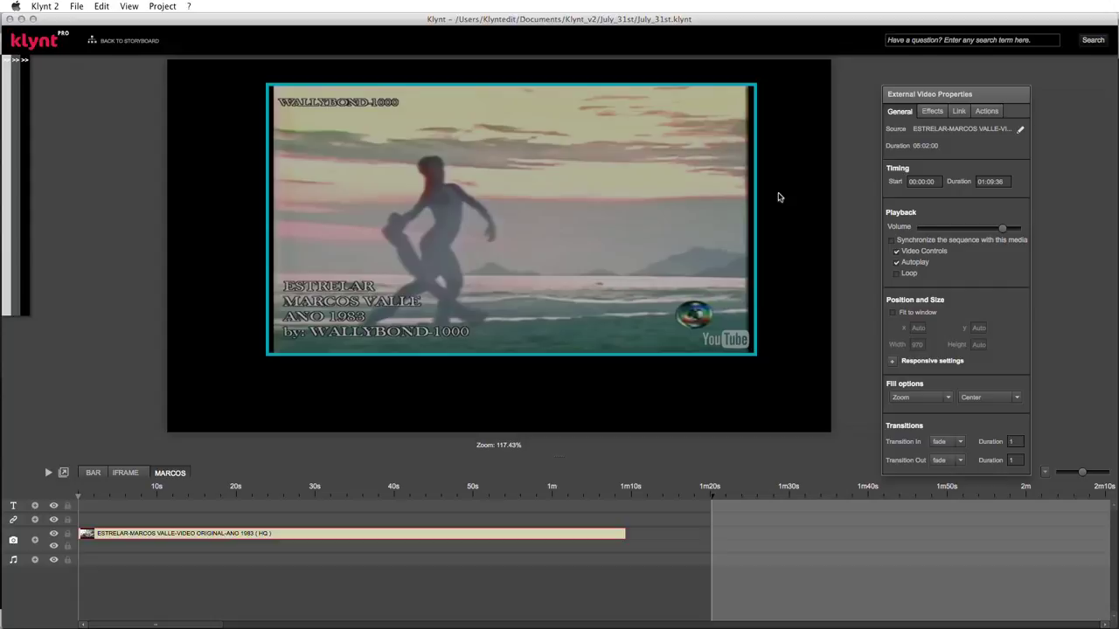
- Show the Videos category in the media library sidebar
mouse_move(2, 100)
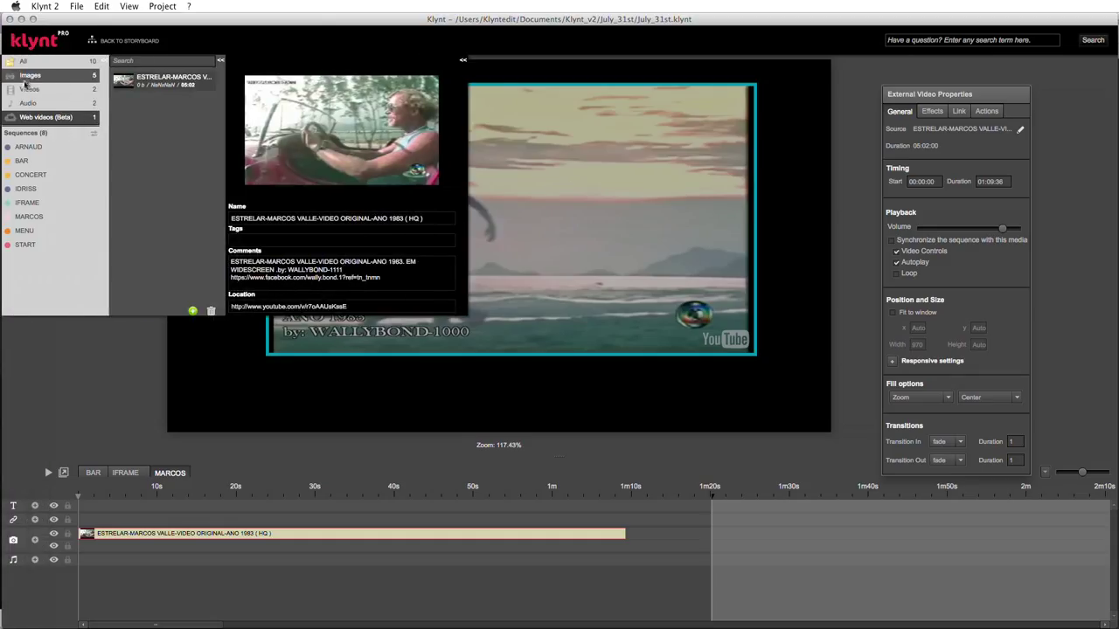
click(29, 89)
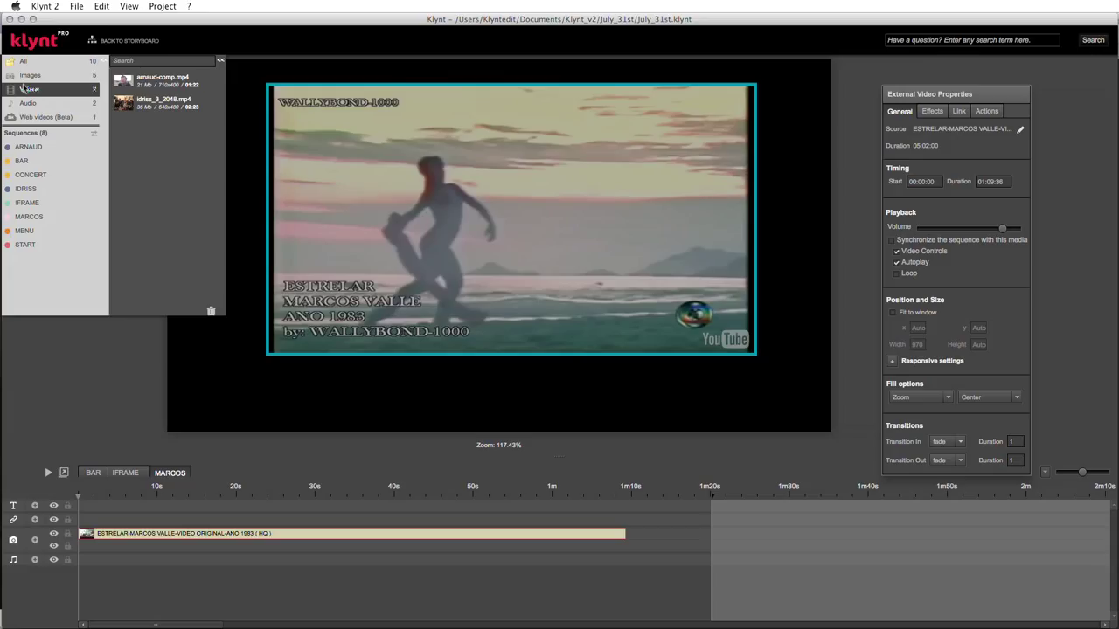
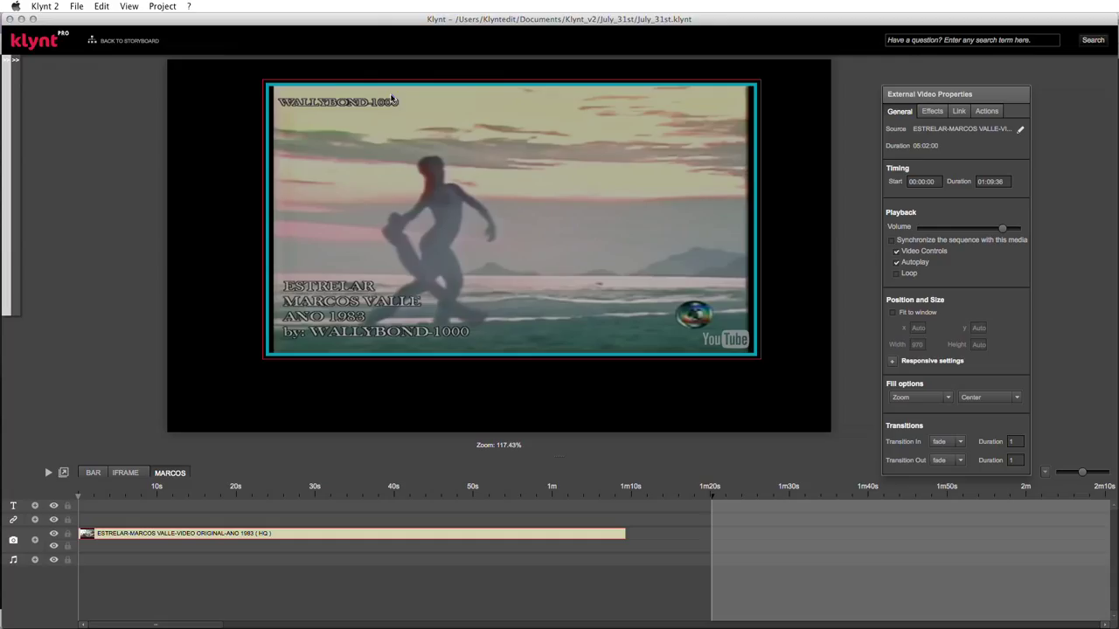
- Go back to the storyboard mindmap and select the ARNAUD sequence node
click(145, 45)
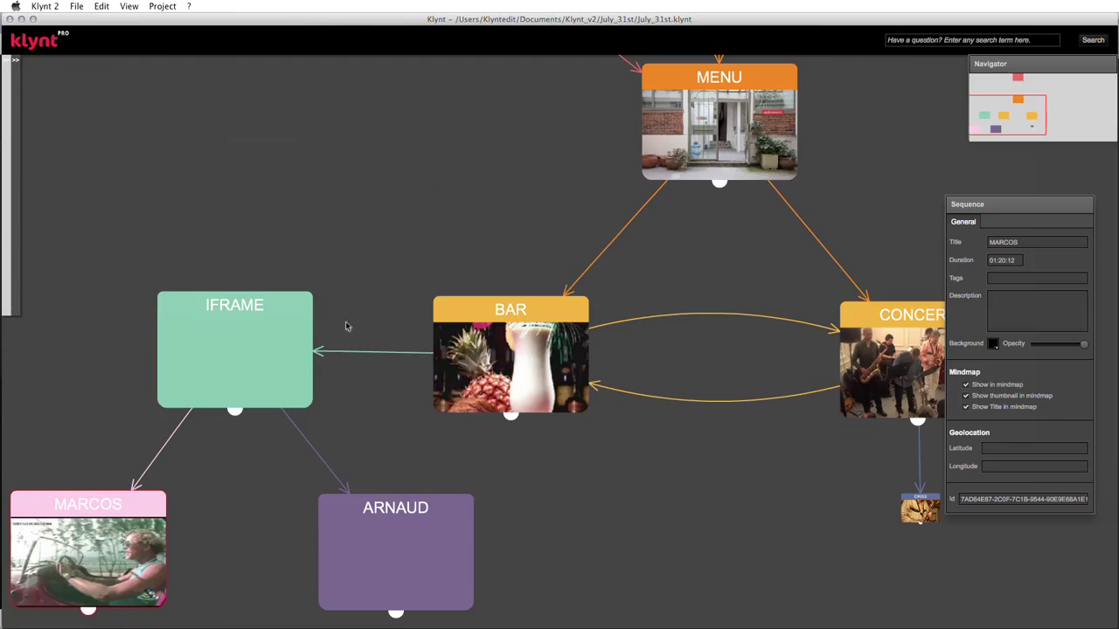
click(423, 531)
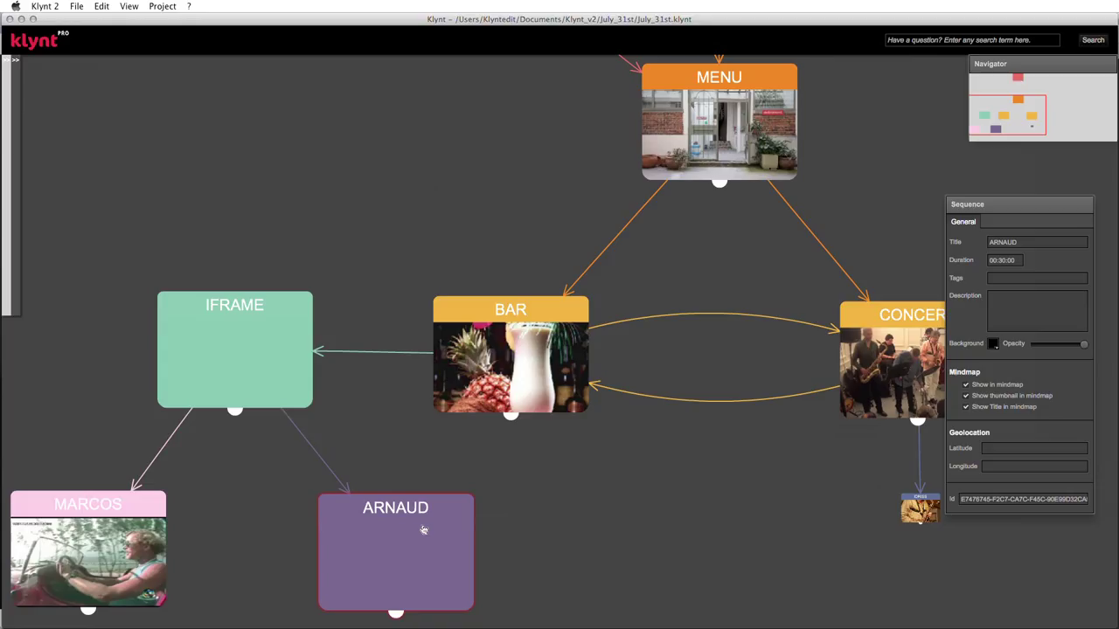
- Open the ARNAUD sequence, zoom its timeline to a 39-second span, and reveal the media library
double_click(423, 530)
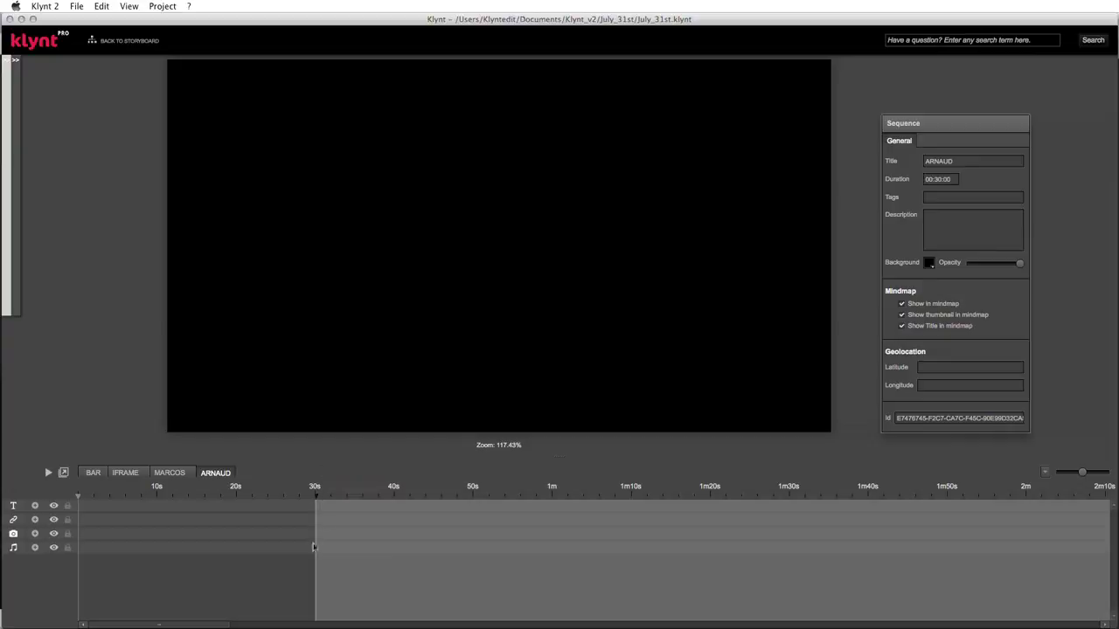
drag(1081, 472, 1092, 474)
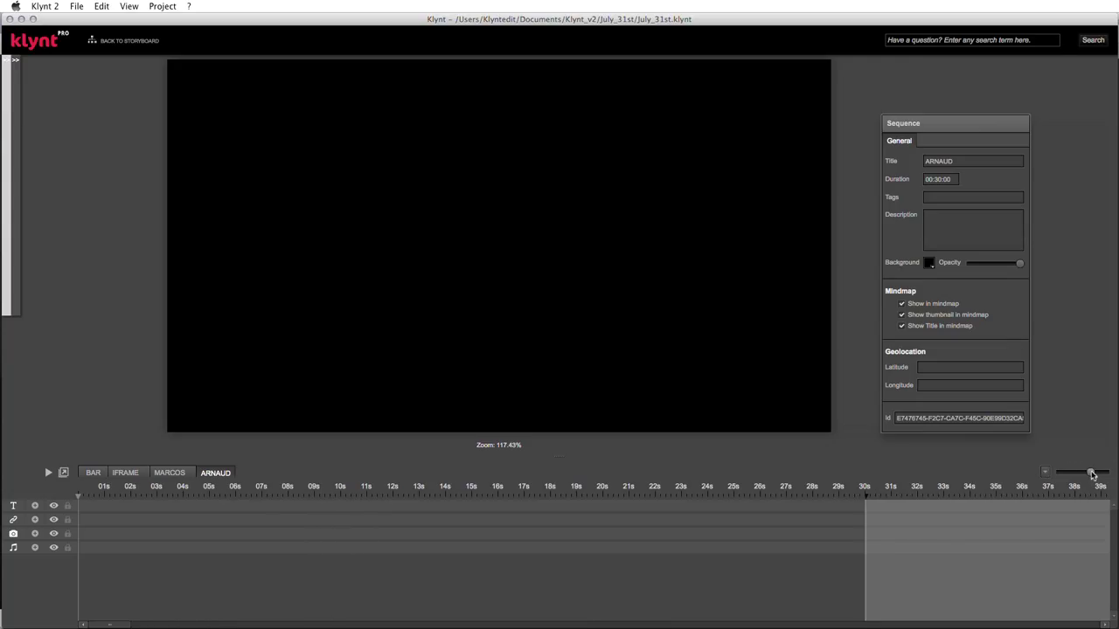
drag(922, 123, 940, 87)
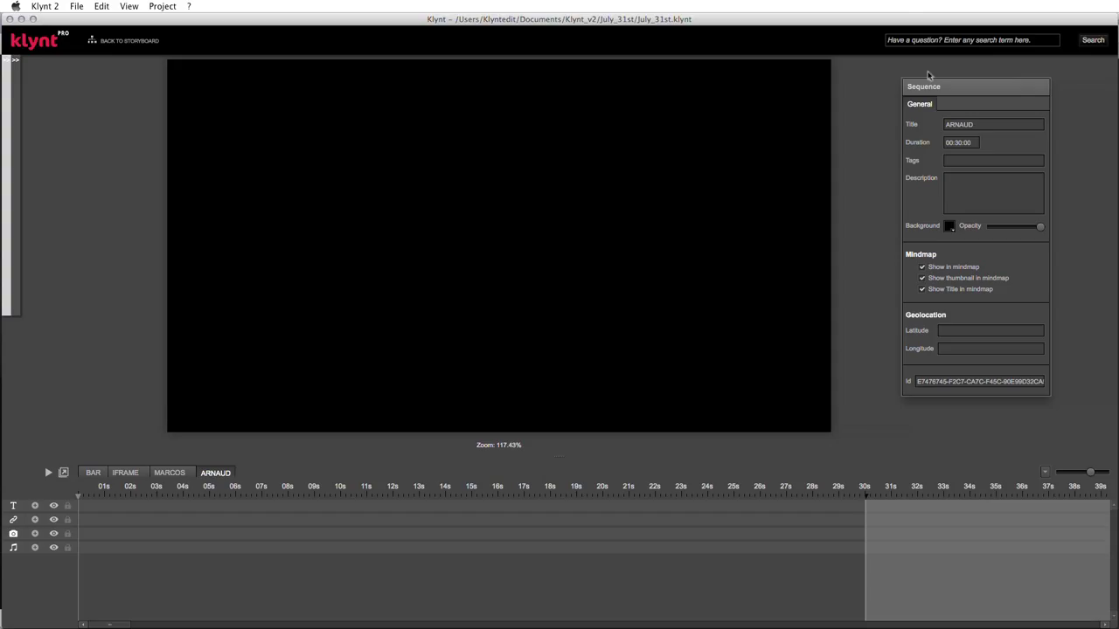
mouse_move(12, 60)
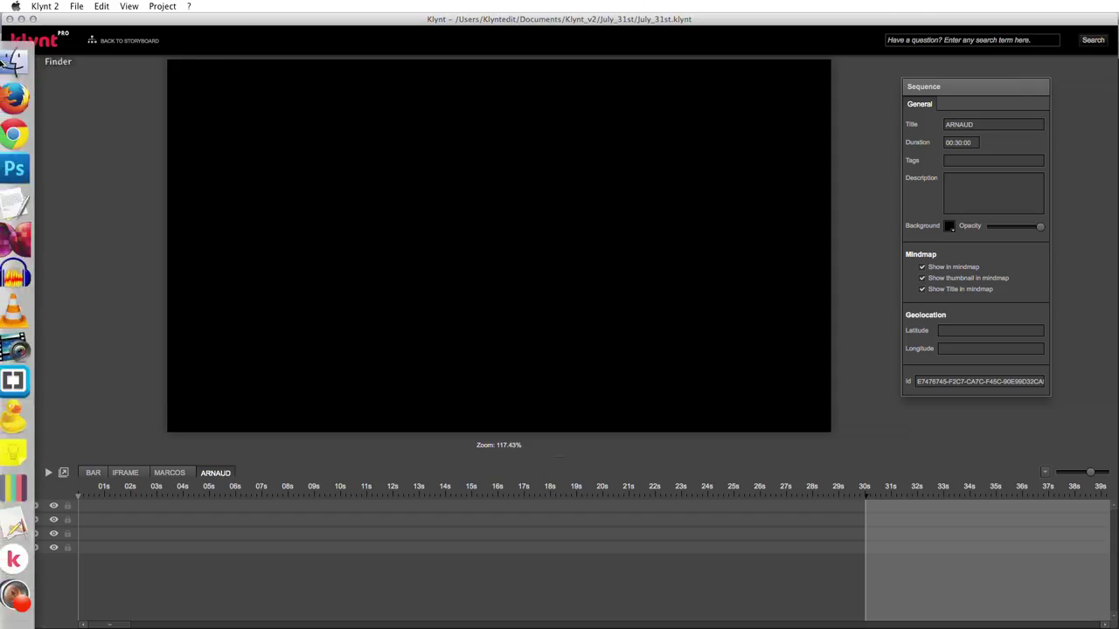
mouse_move(14, 79)
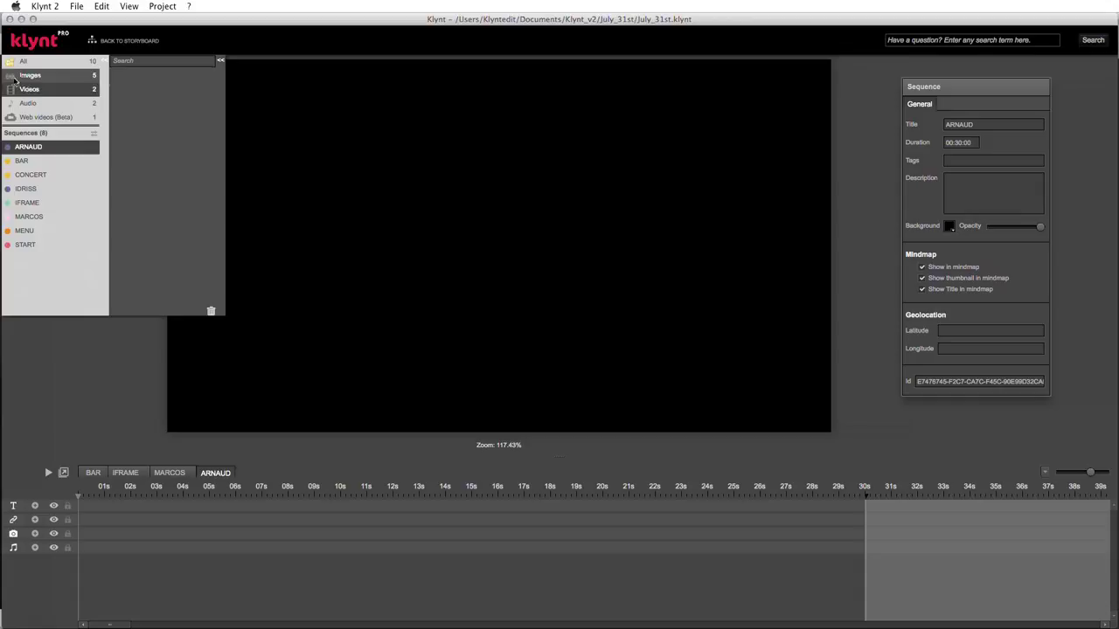
- Drag arnaud-comp.mp4 from the Videos library onto the ARNAUD stage and select its clip
click(74, 102)
click(61, 89)
mouse_move(125, 84)
drag(124, 84, 550, 126)
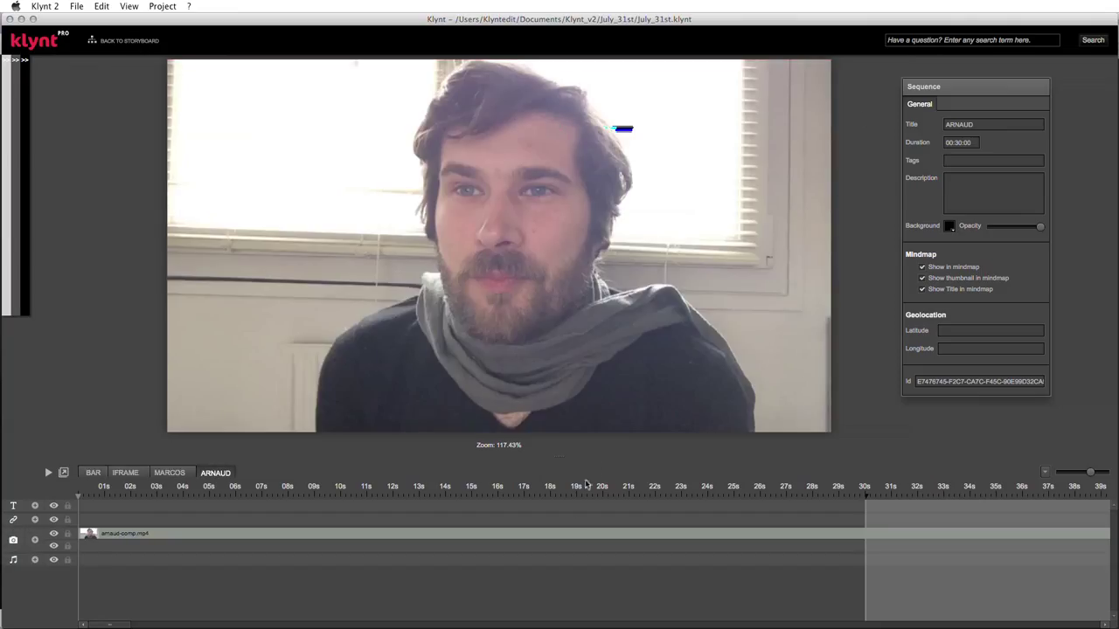
click(532, 538)
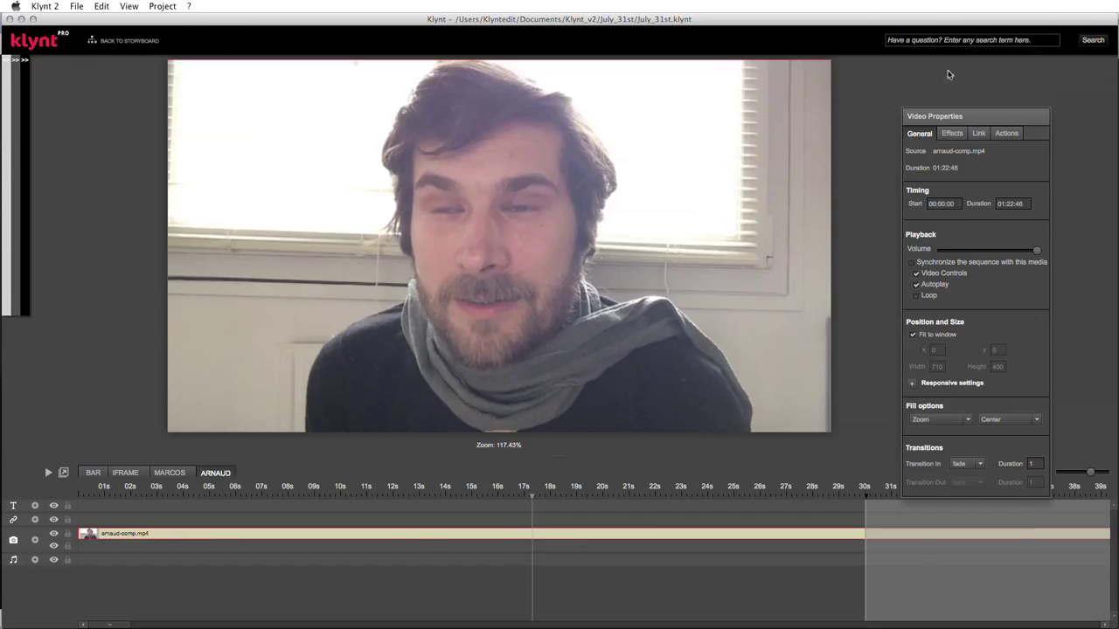
drag(948, 119, 950, 83)
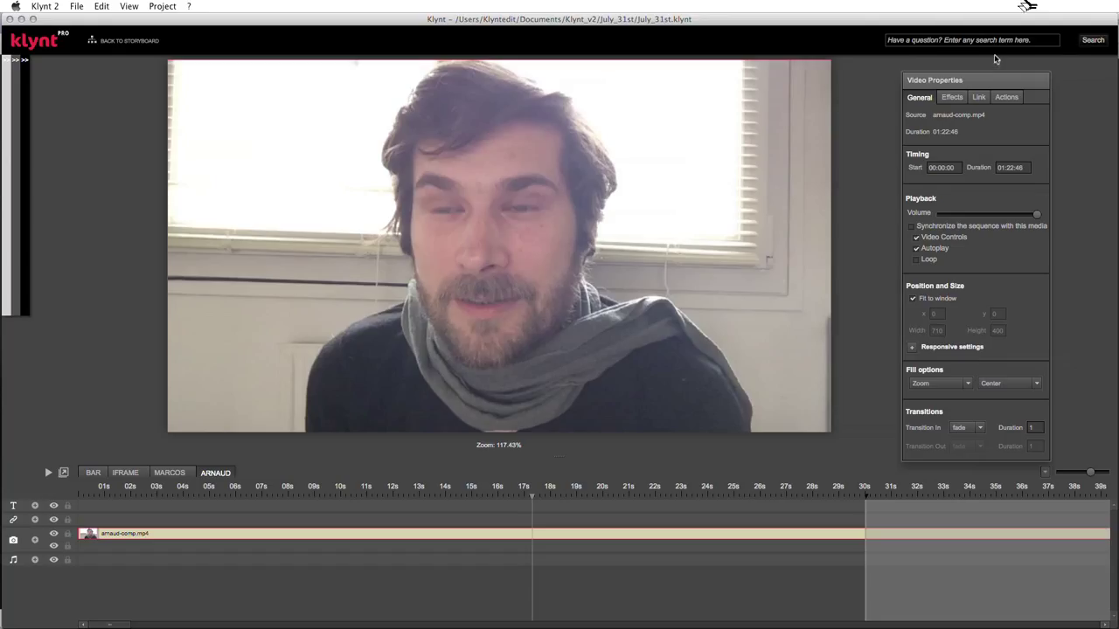
mouse_move(1037, 217)
mouse_move(1038, 218)
mouse_down()
mouse_move(976, 218)
mouse_move(1042, 219)
mouse_up()
click(917, 249)
click(917, 249)
click(968, 383)
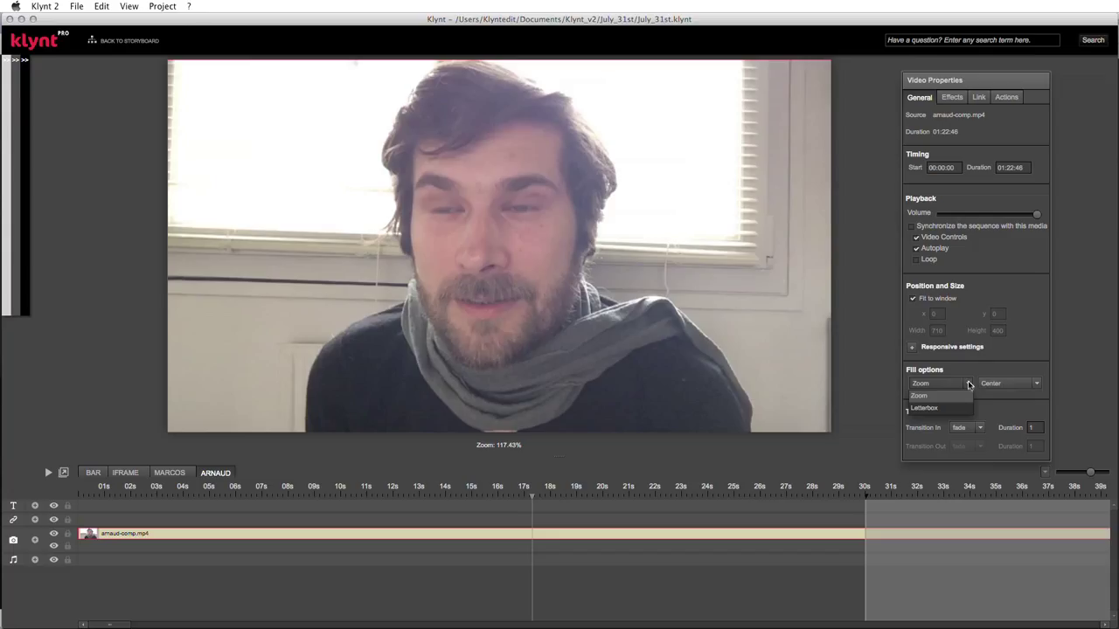
click(968, 384)
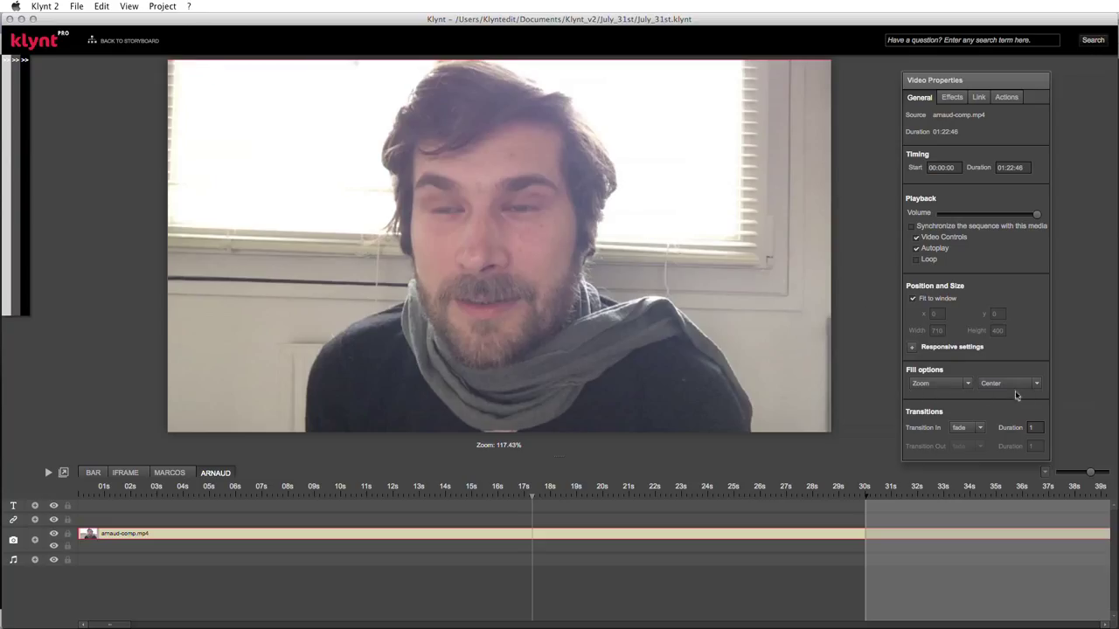
click(969, 387)
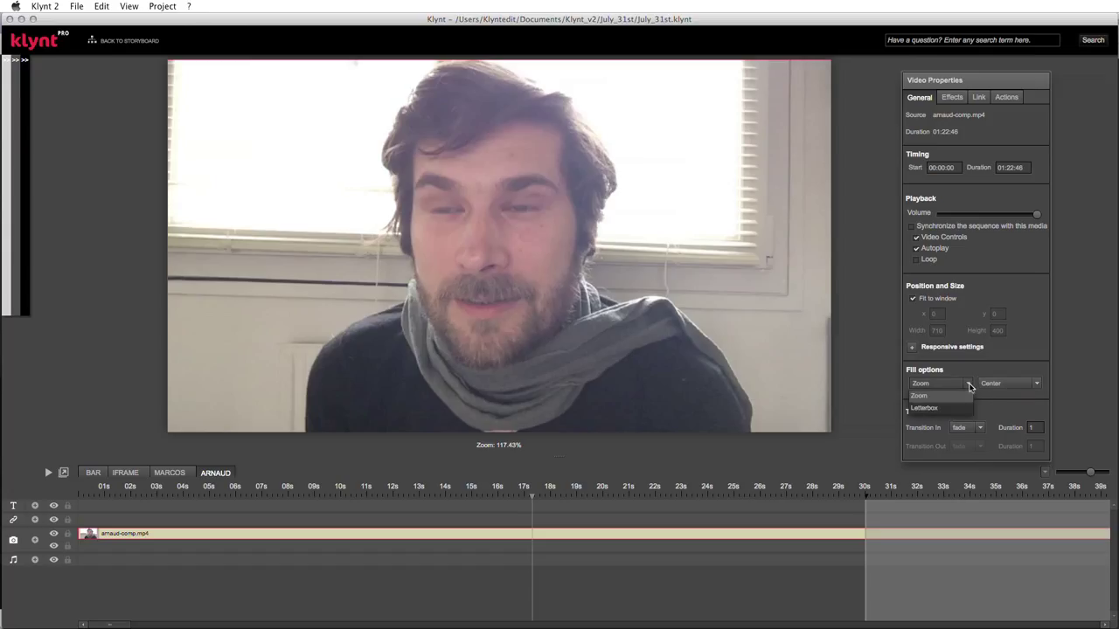
click(969, 386)
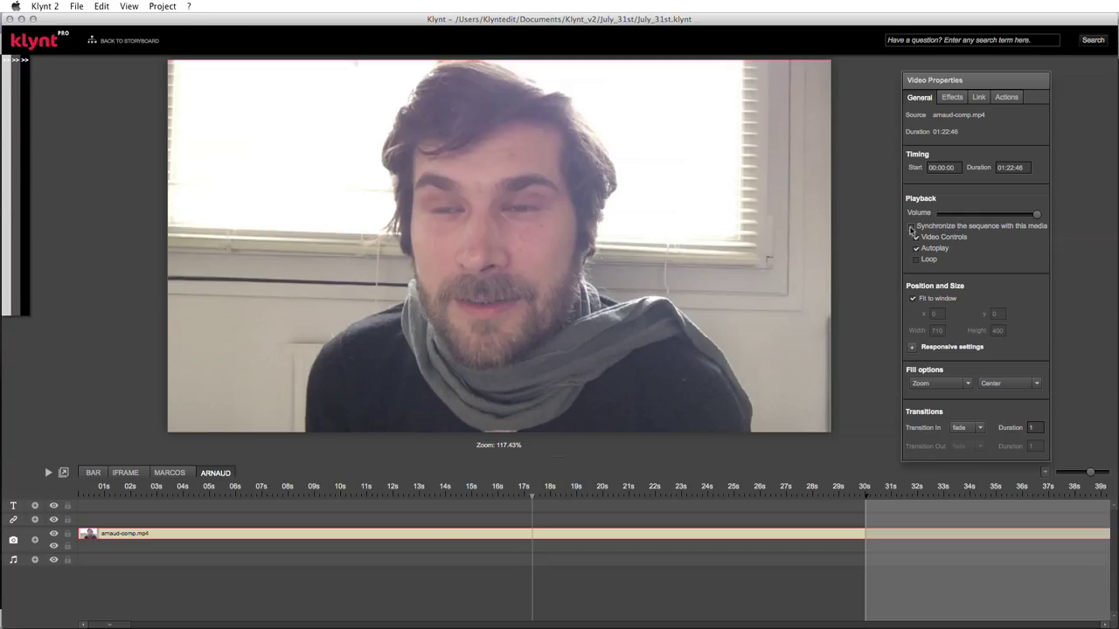
- Tick 'Synchronize the sequence with this media' and zoom out to show the full 01:22:46 clip
click(912, 227)
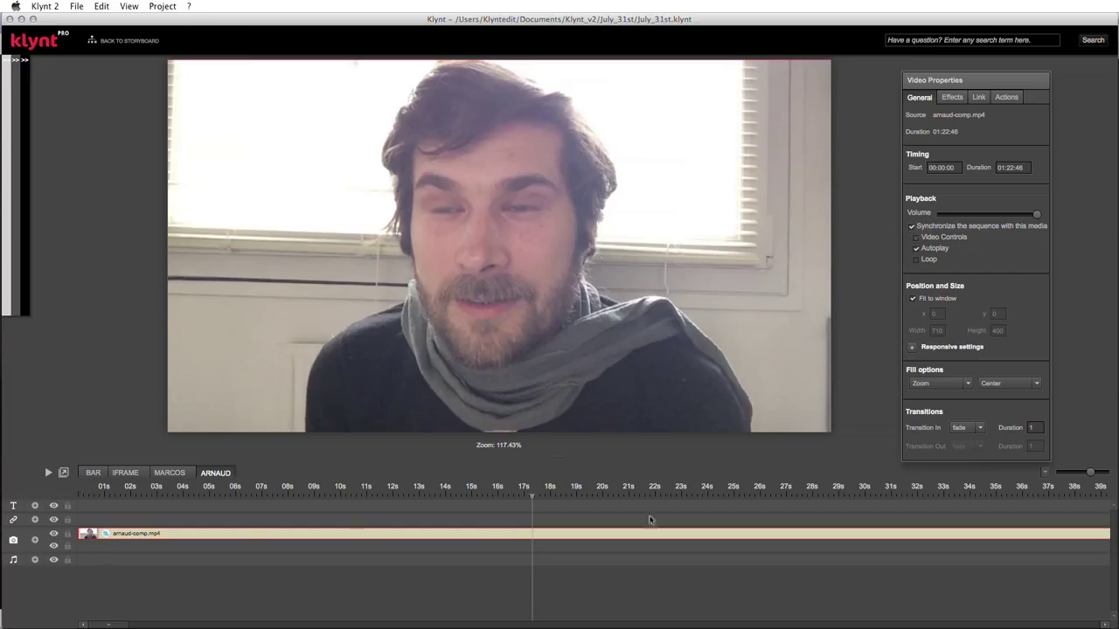
drag(1091, 472, 1086, 473)
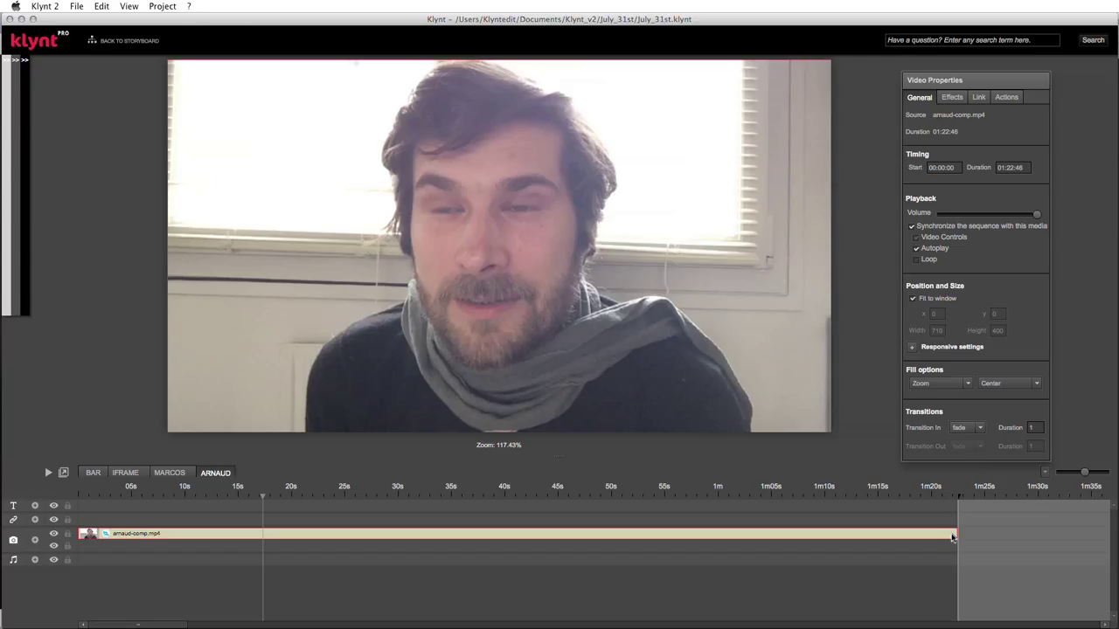
drag(988, 82, 994, 73)
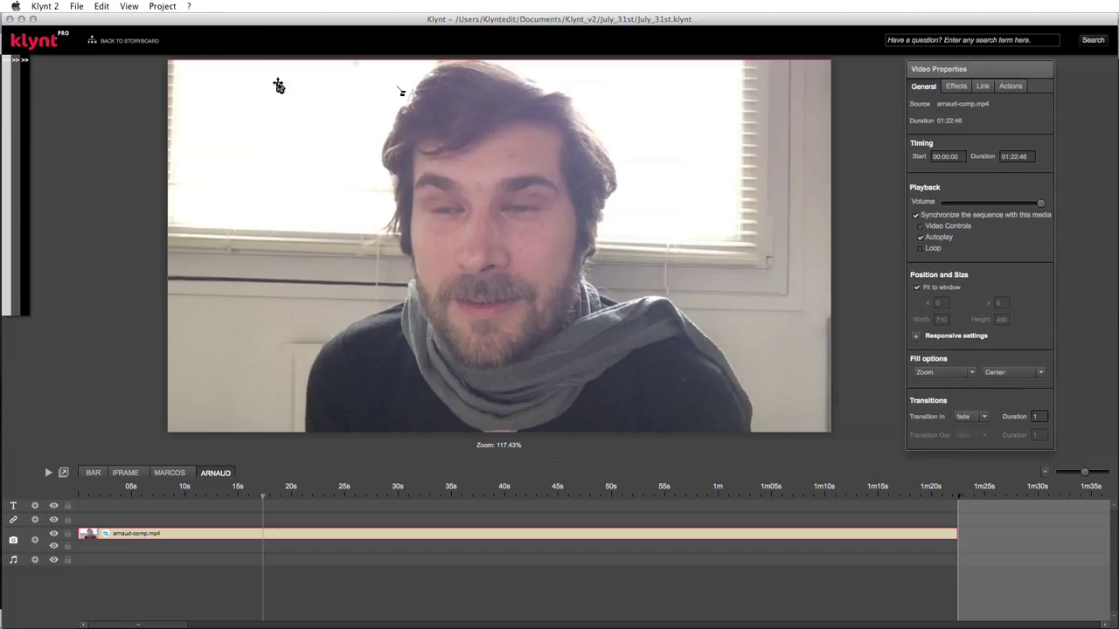
- Overlay pina-colada.jpg, shrunk into the video's top-right corner, starting at 00:29:87
click(14, 61)
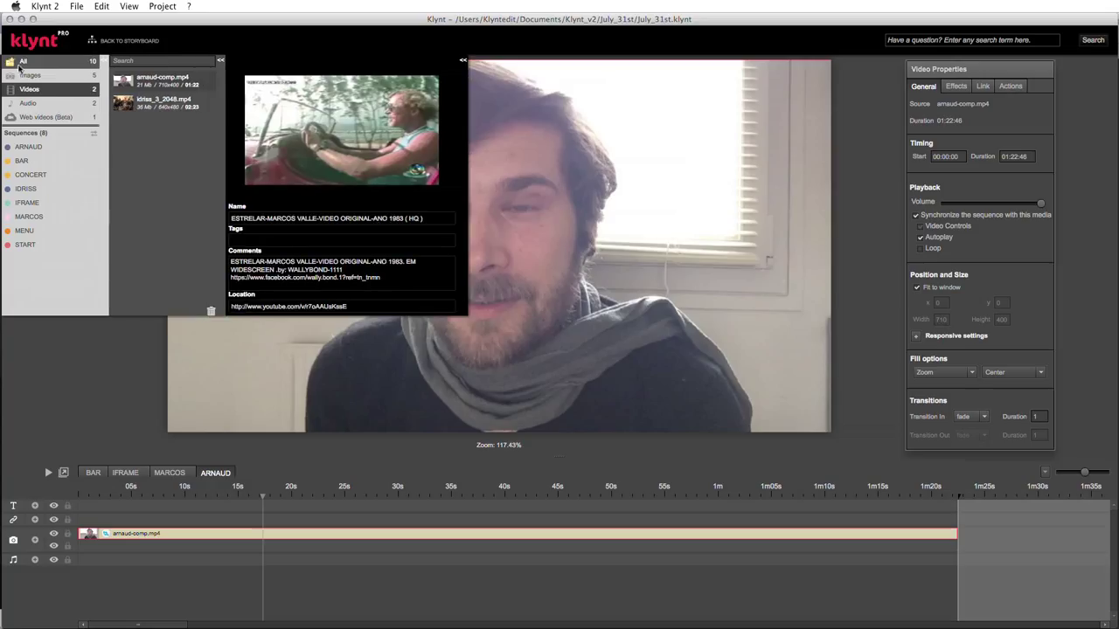
click(35, 76)
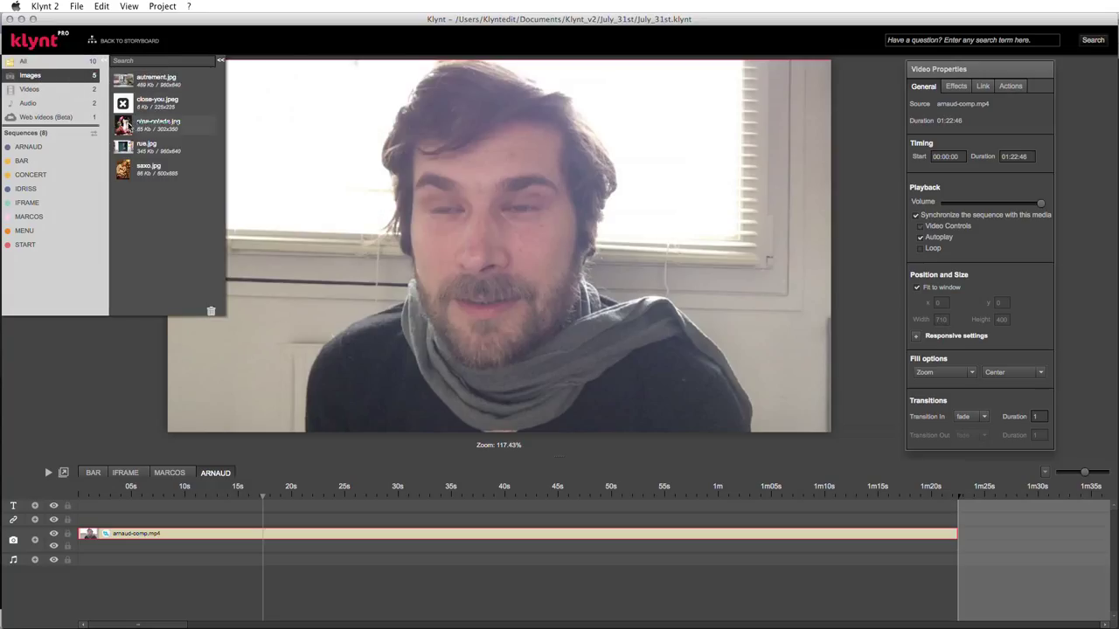
mouse_move(125, 125)
drag(495, 140, 645, 165)
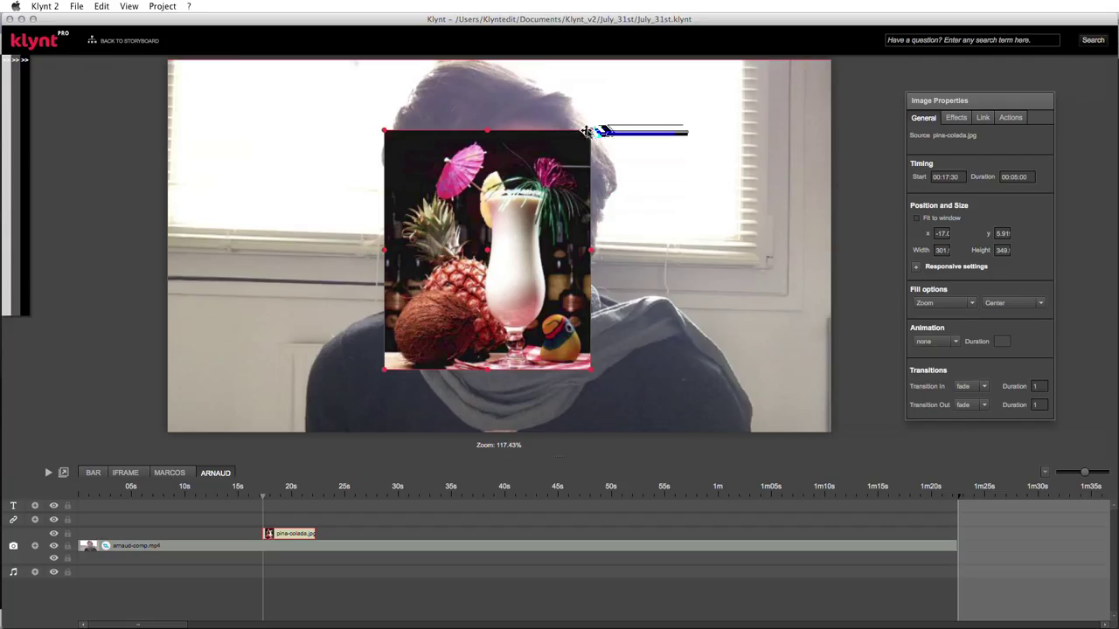
drag(591, 131, 492, 239)
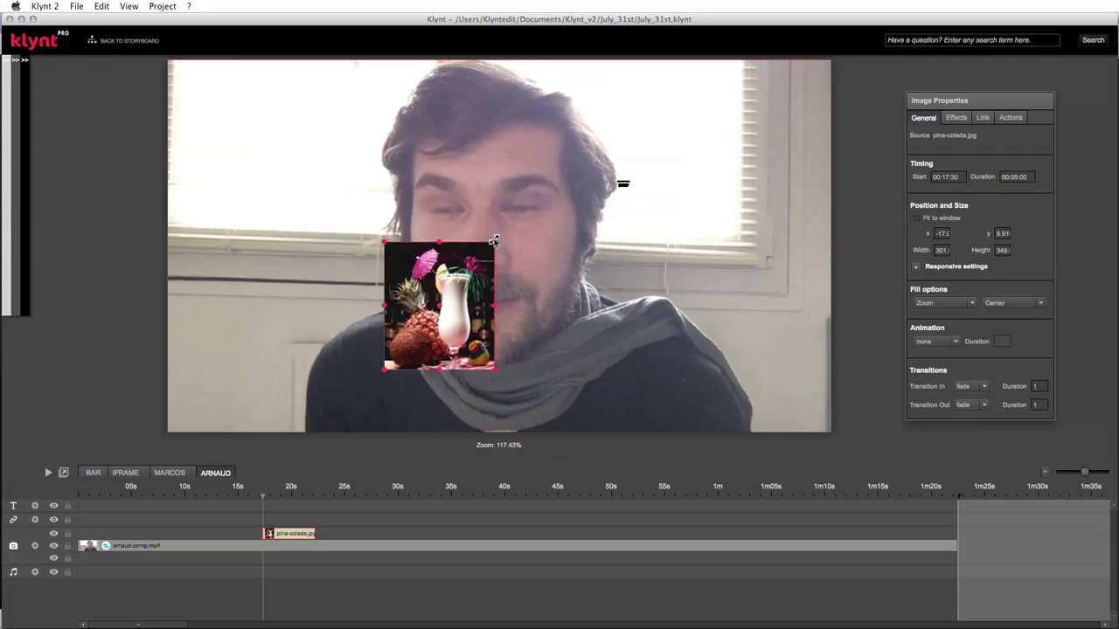
drag(459, 303, 771, 137)
drag(276, 539, 508, 532)
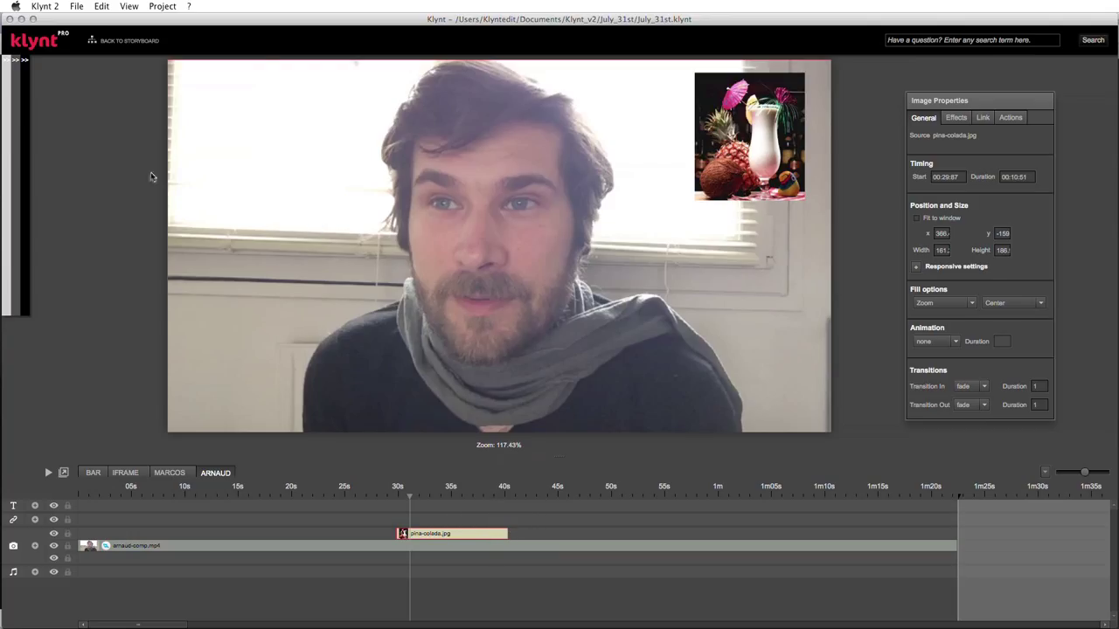
- Add saxo.jpg over the video and shrink it into the stage's top-right corner
mouse_move(33, 79)
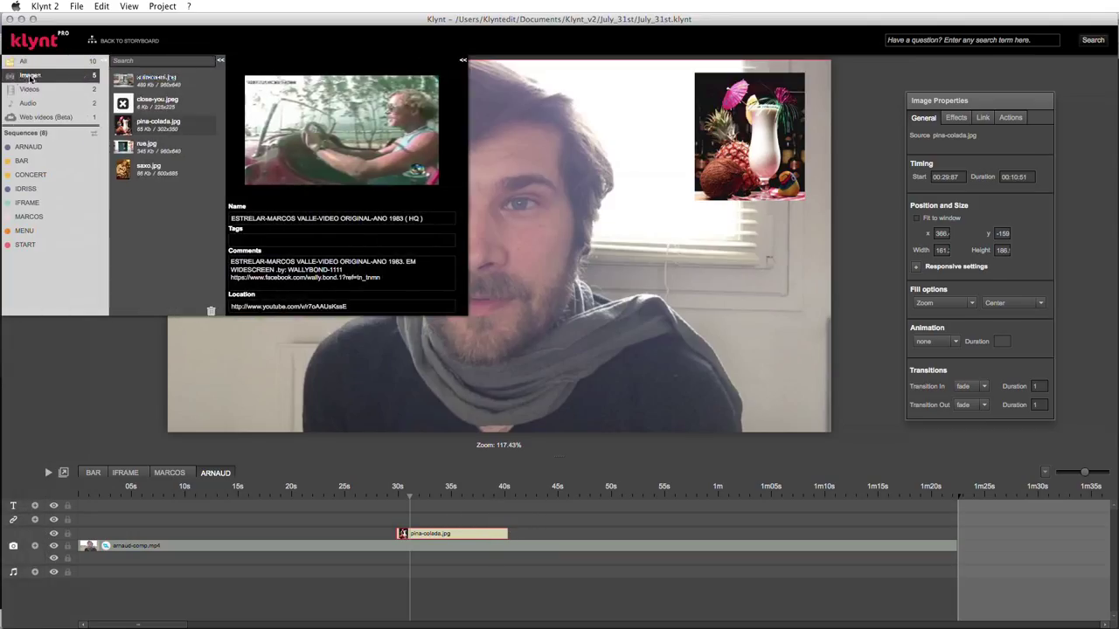
drag(327, 172, 555, 179)
drag(520, 294, 500, 337)
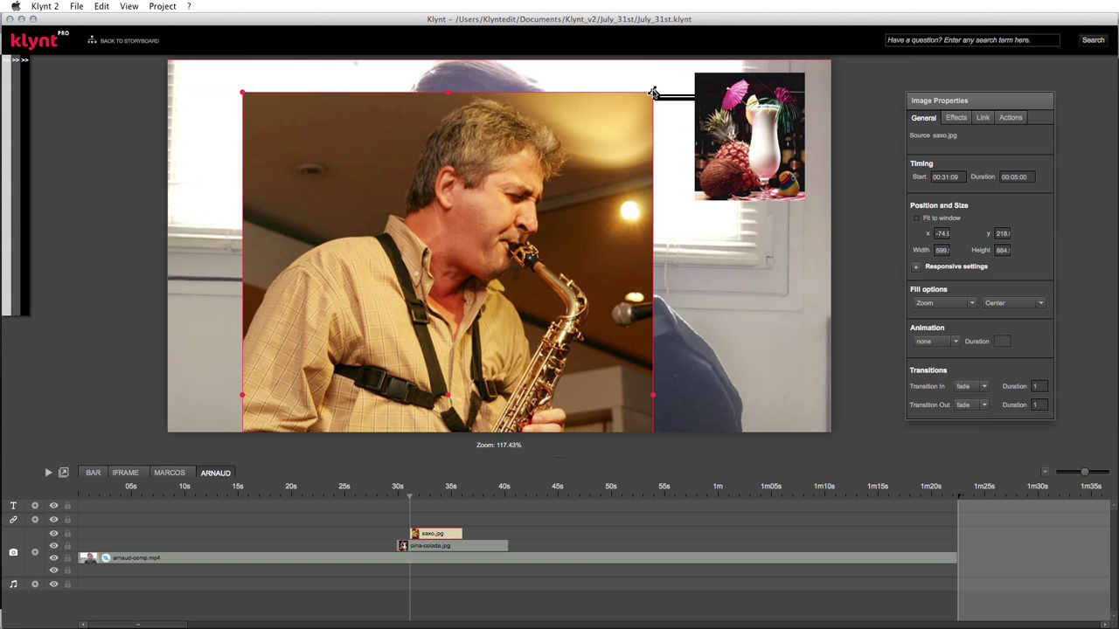
drag(654, 93, 402, 361)
drag(369, 426, 517, 110)
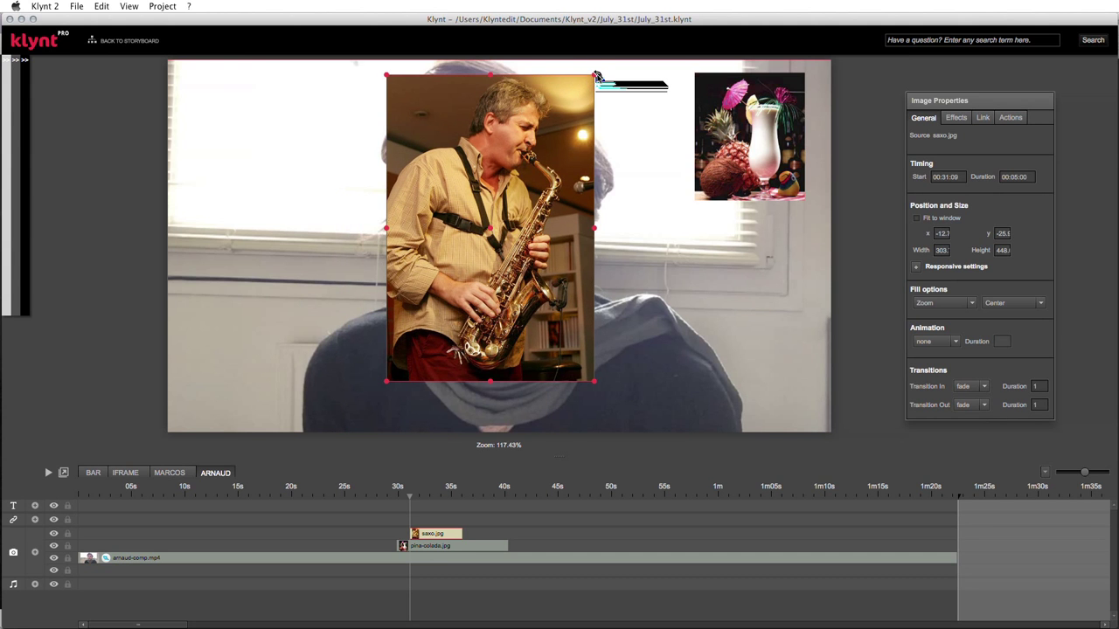
drag(595, 77, 465, 198)
drag(443, 267, 747, 120)
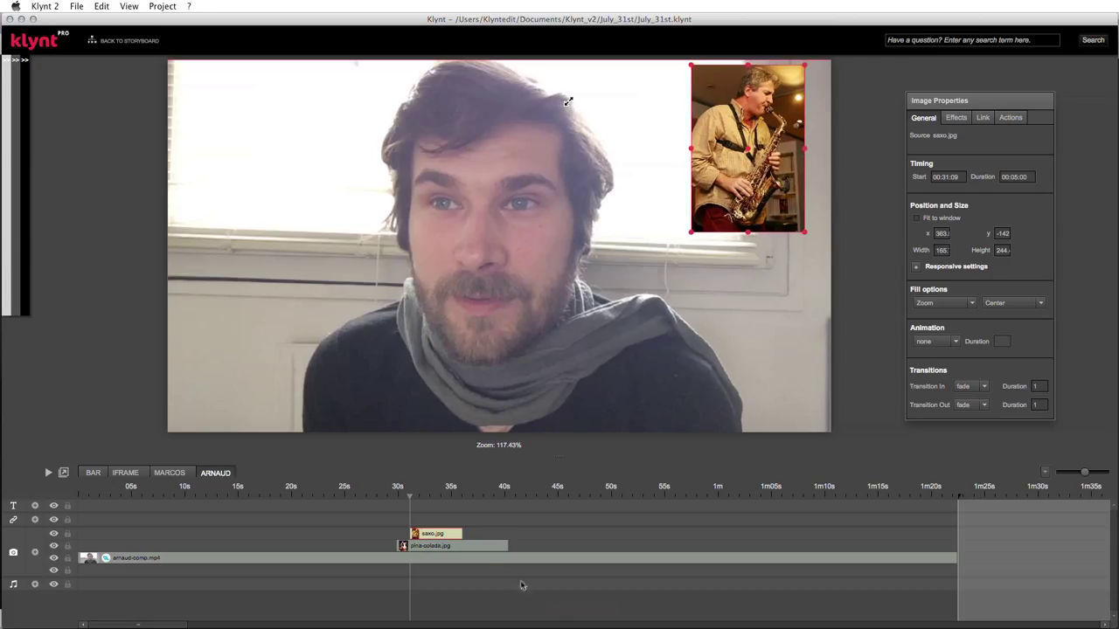
- Start the saxo clip at about 00:49:83, then switch to Google Chrome
drag(422, 537, 721, 544)
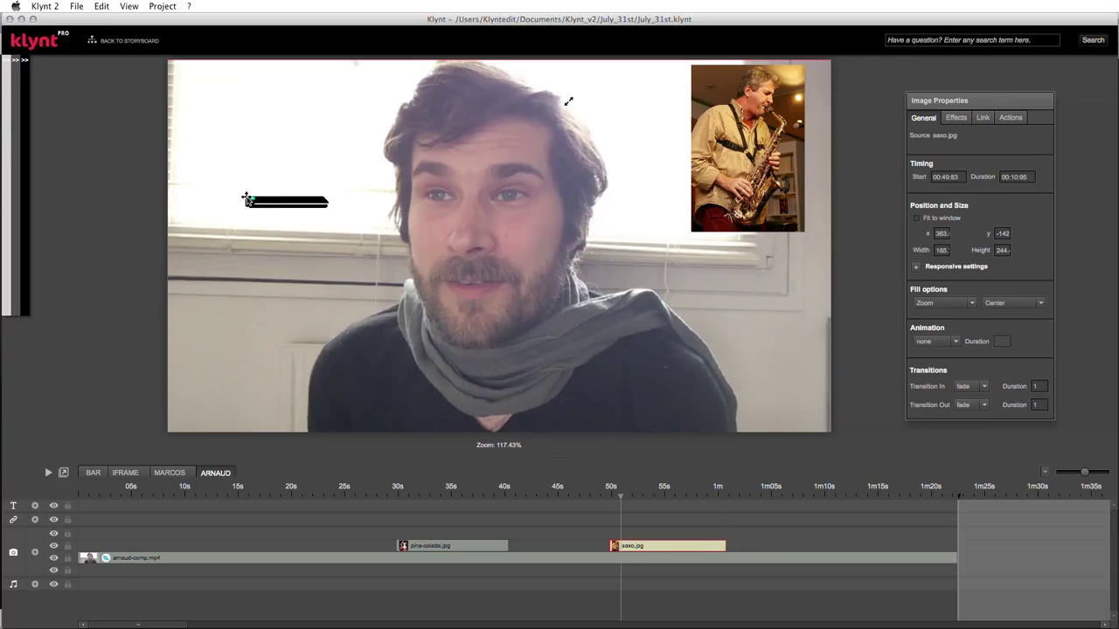
mouse_move(16, 110)
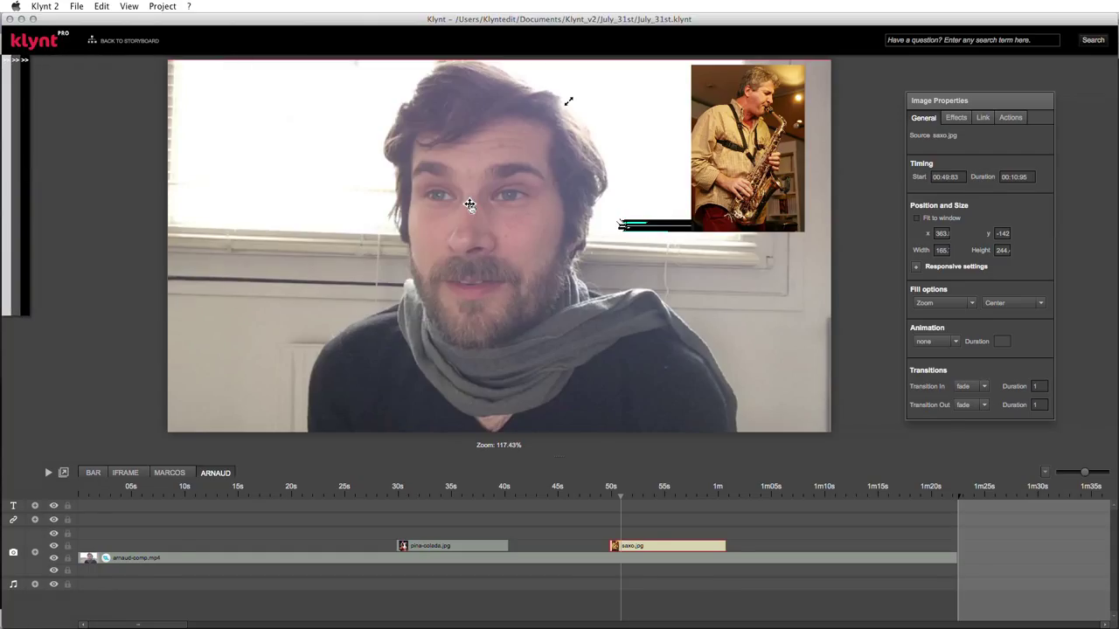
key(super+Tab)
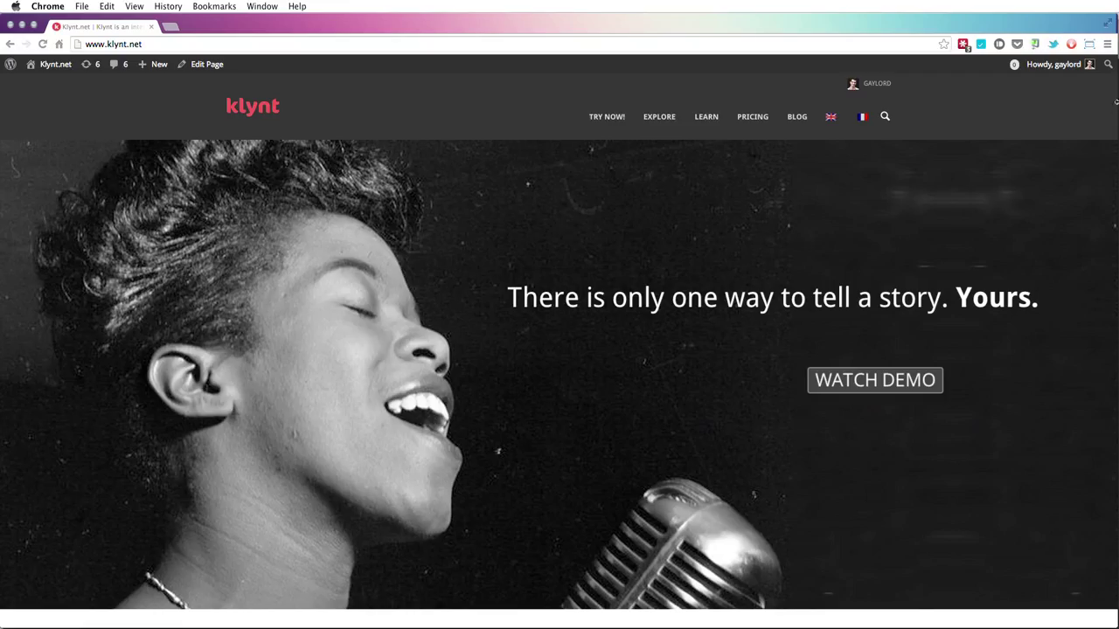
- Make Chrome the default browser from Settings, then return to the Klynt.net homepage
click(1107, 44)
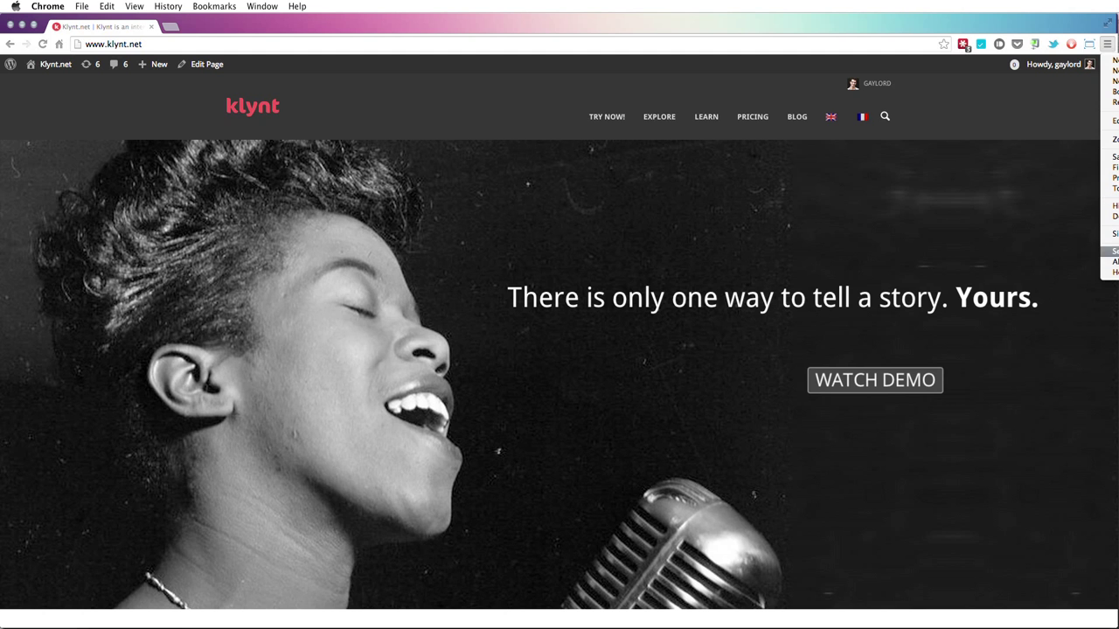
click(1109, 251)
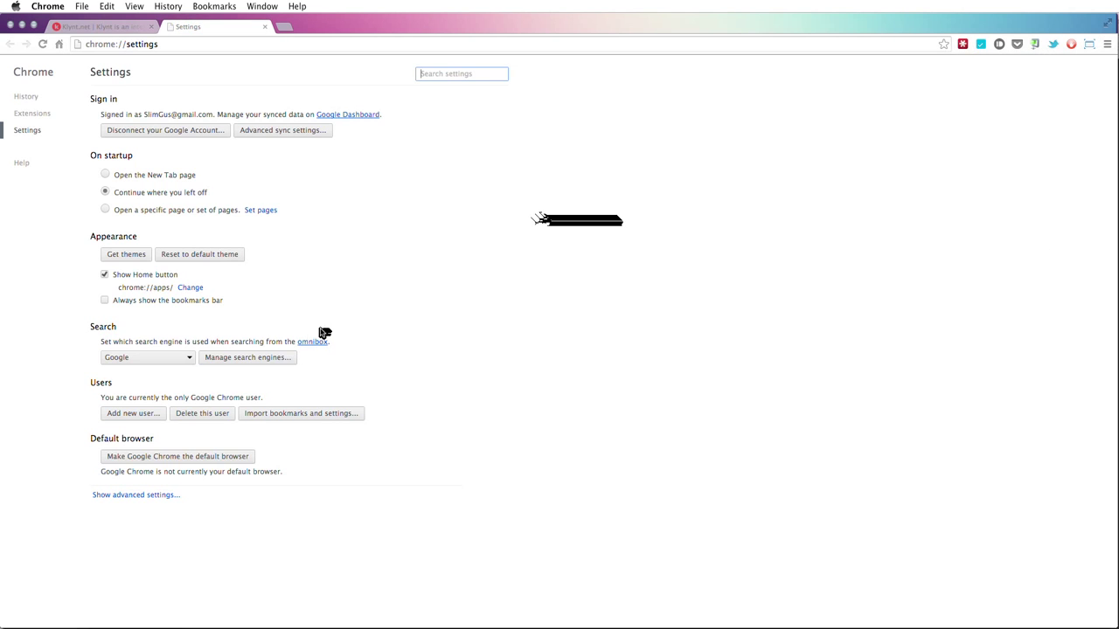
click(125, 458)
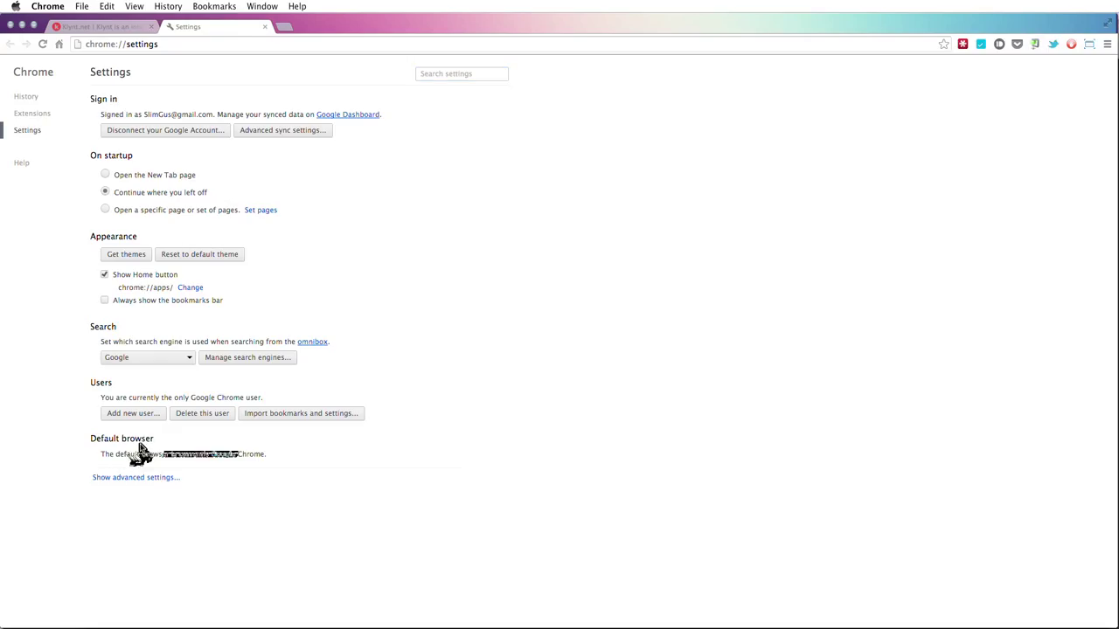
click(264, 27)
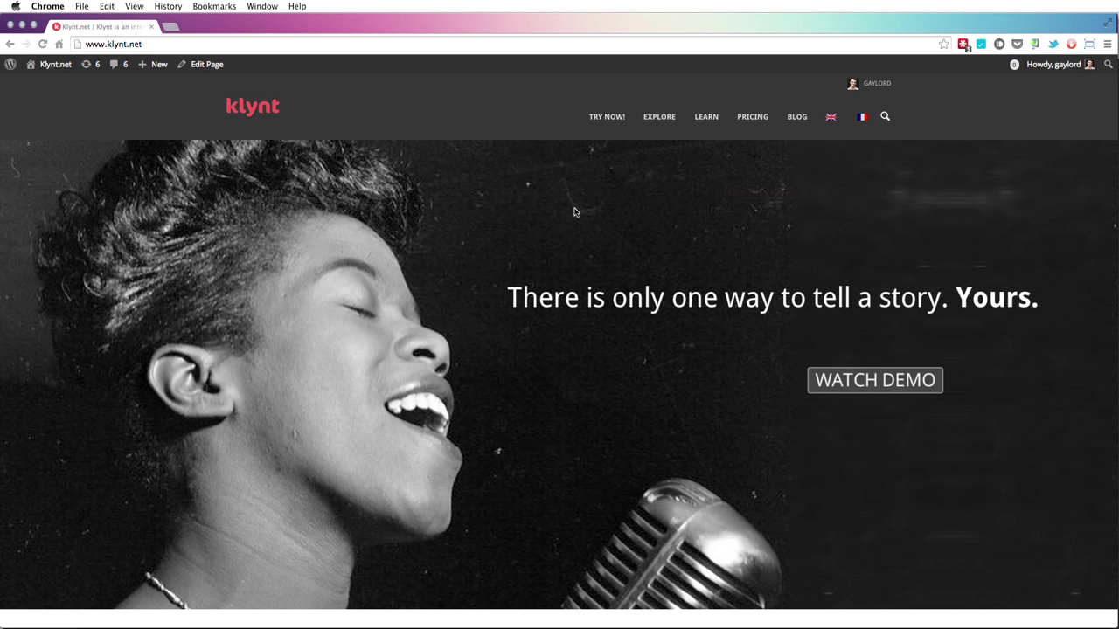
scroll(574, 211, down, 20)
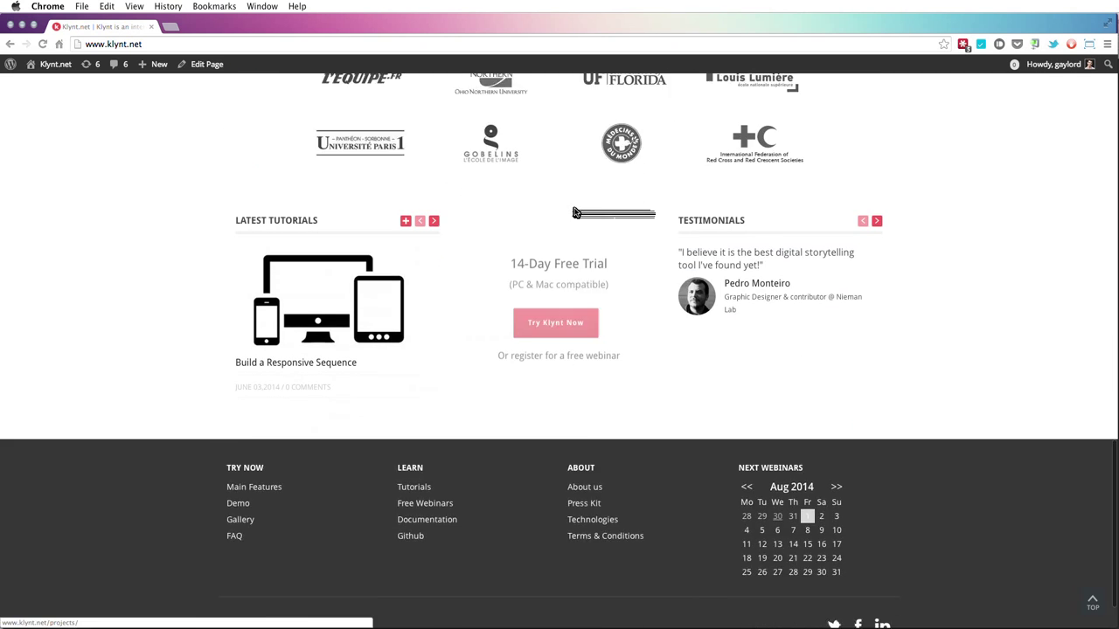
- Go to klynt.net's Press Kit page and open the full-resolution round Klynt logo
scroll(574, 211, down, 2)
click(585, 439)
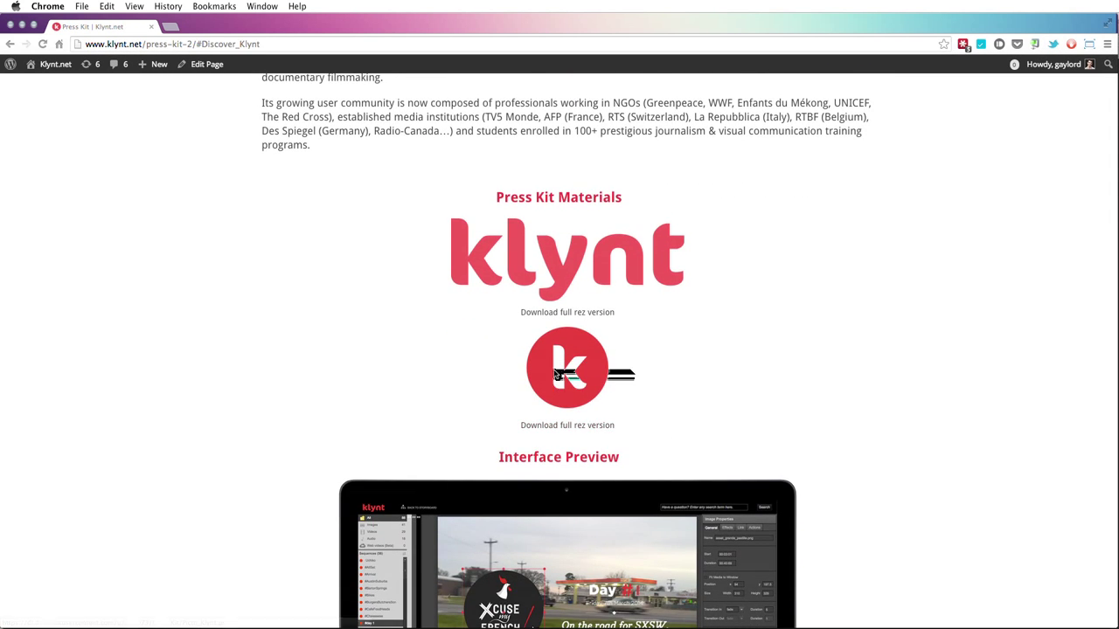
click(593, 427)
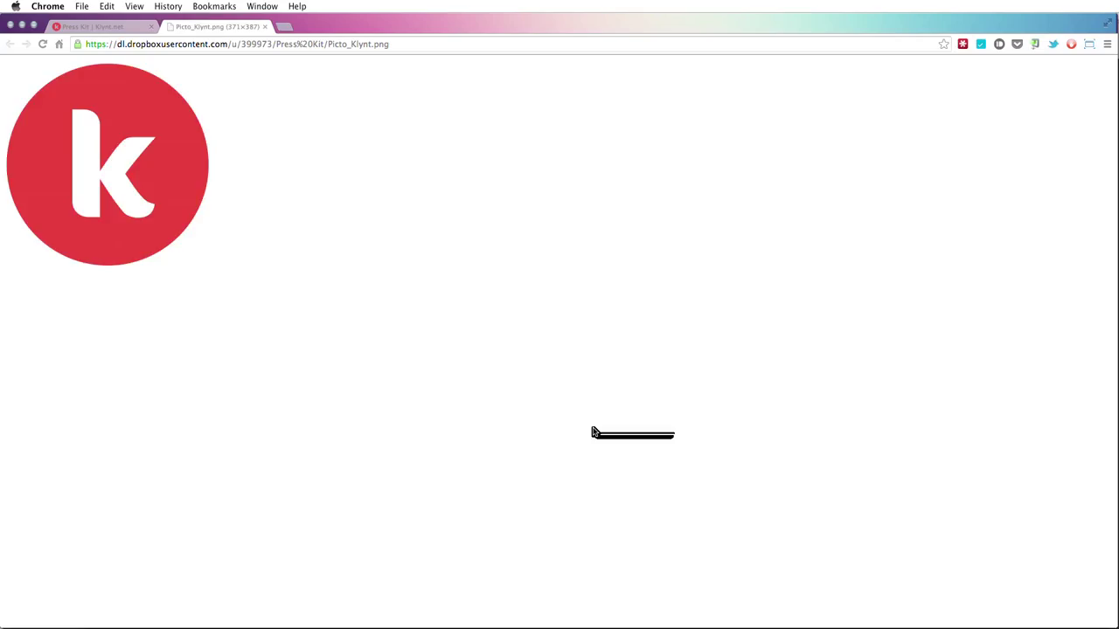
- Import the logo into Klynt's library as Picto_Klynt.png, close the tab, and return to Klynt
drag(351, 28, 657, 14)
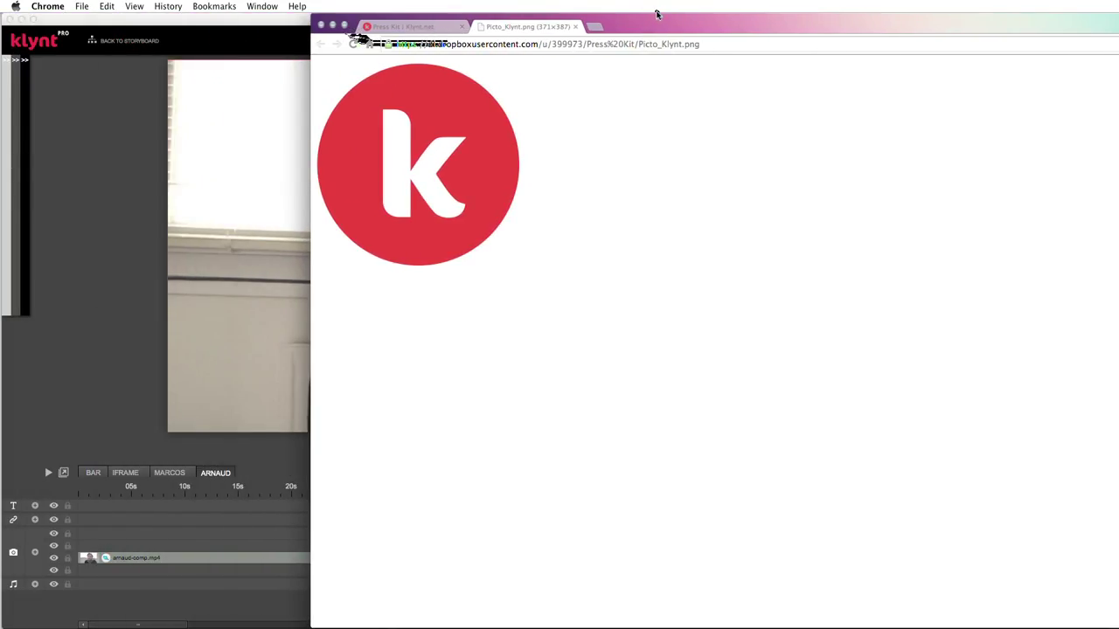
drag(420, 131, 63, 88)
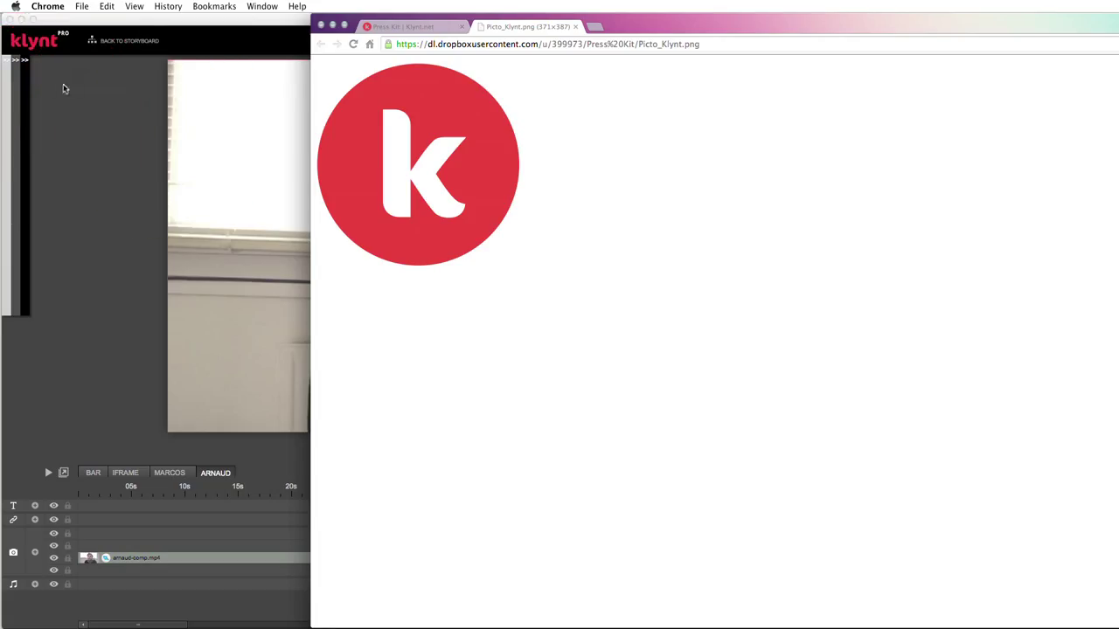
drag(415, 193, 77, 91)
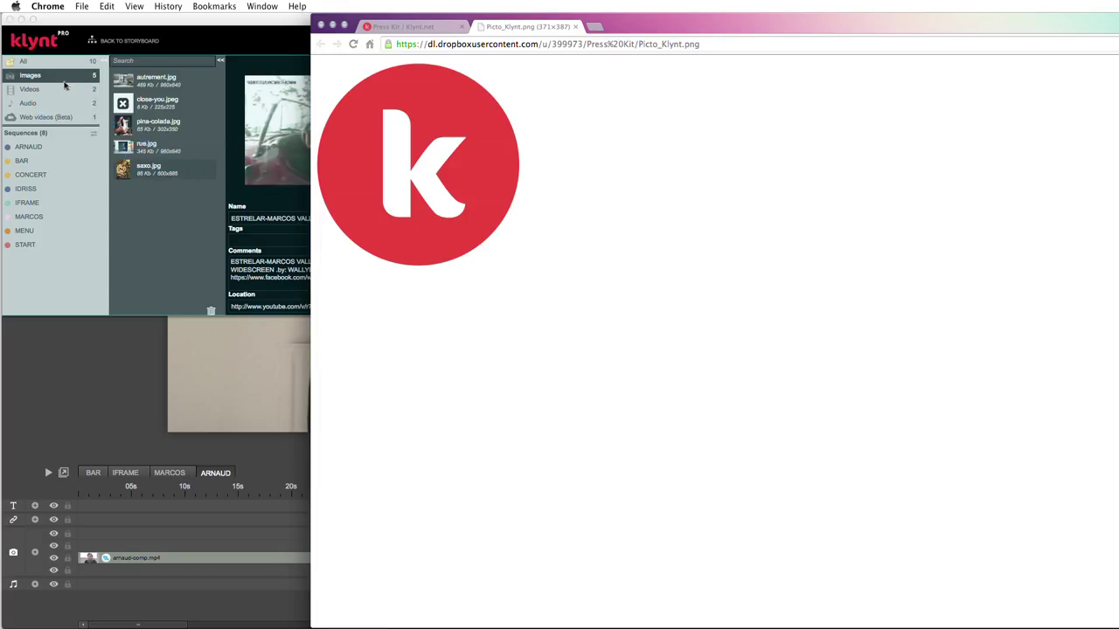
double_click(747, 25)
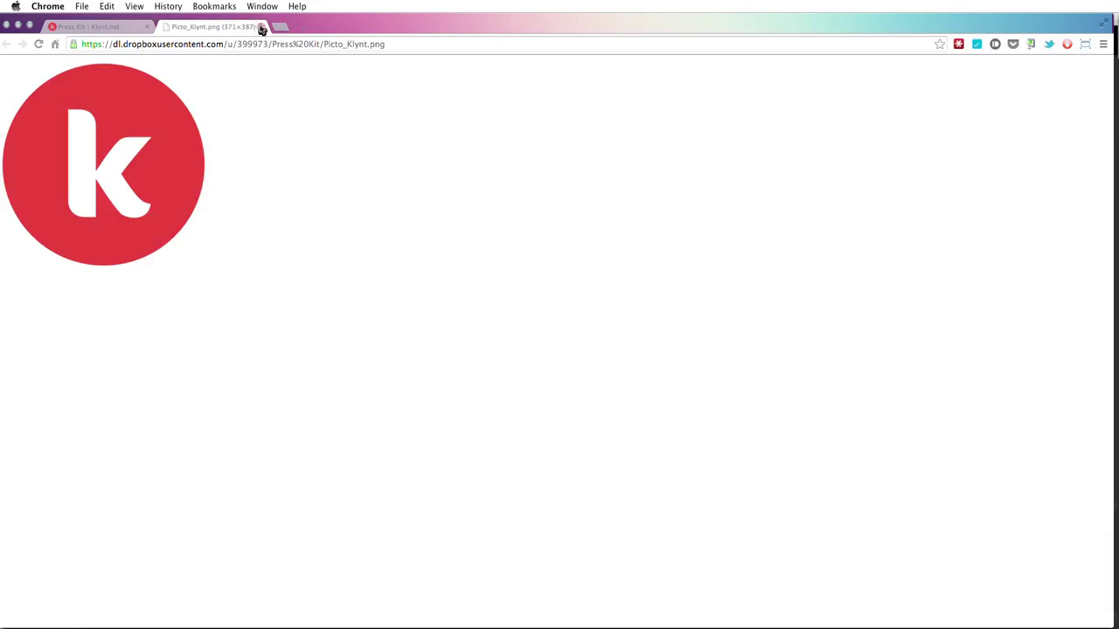
click(262, 27)
key(super+Tab)
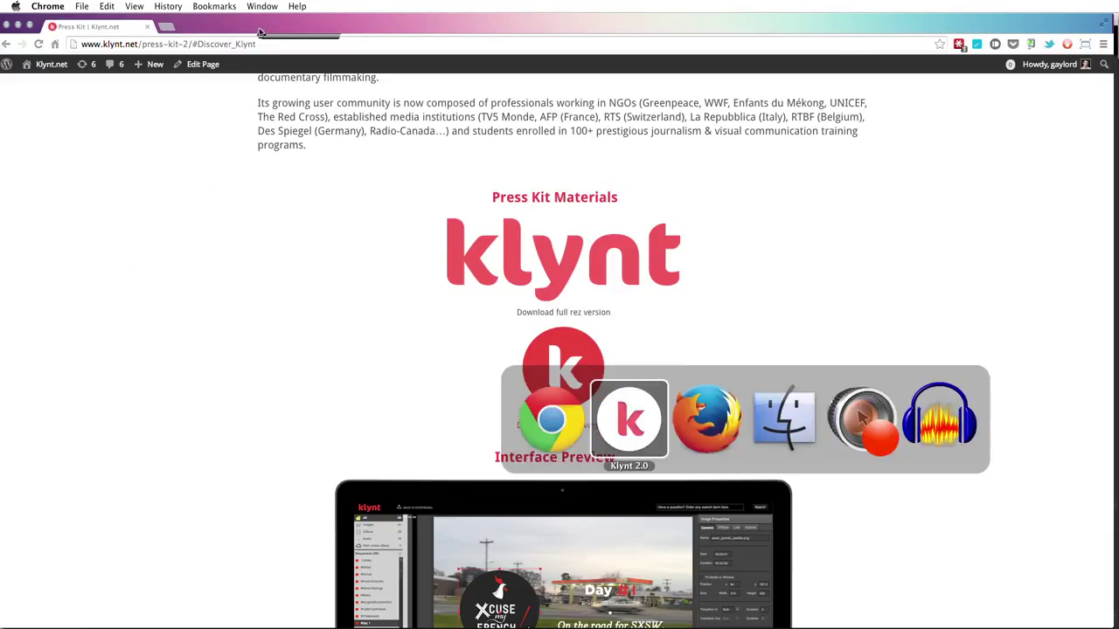
mouse_move(5, 66)
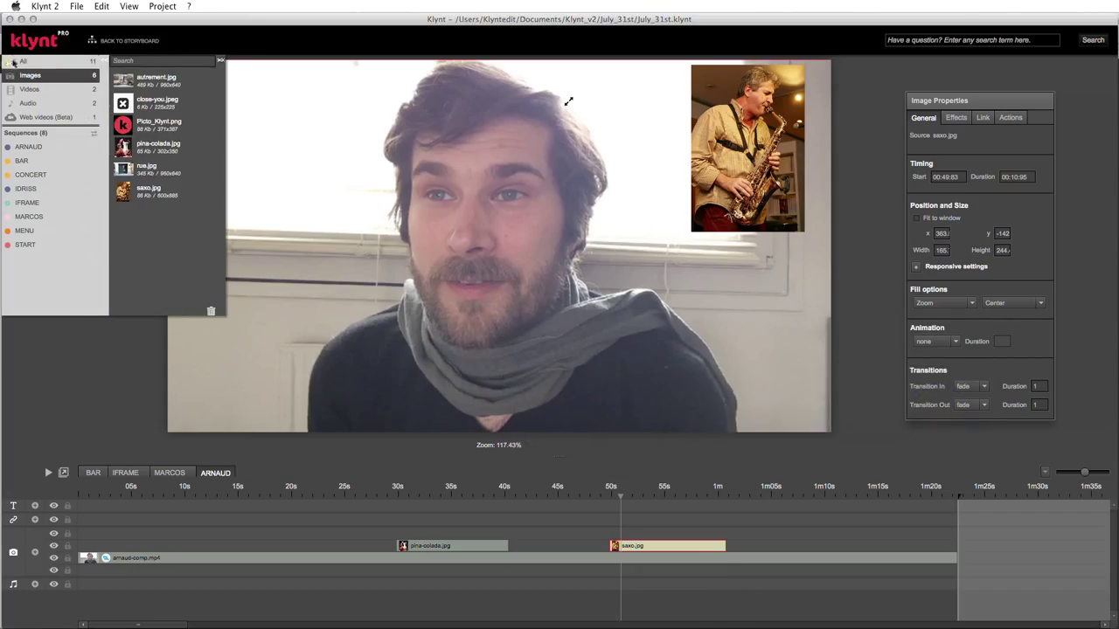
- Place Picto_Klynt.png at about 167x174 in the top-right corner, starting at 01:09:67
mouse_move(125, 128)
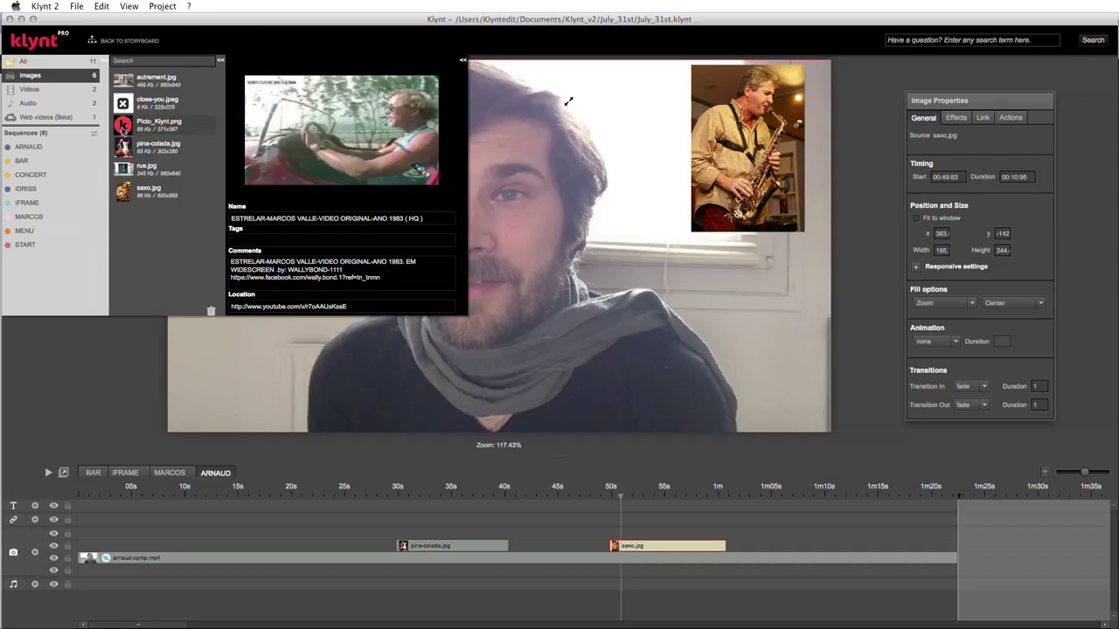
drag(163, 127, 621, 142)
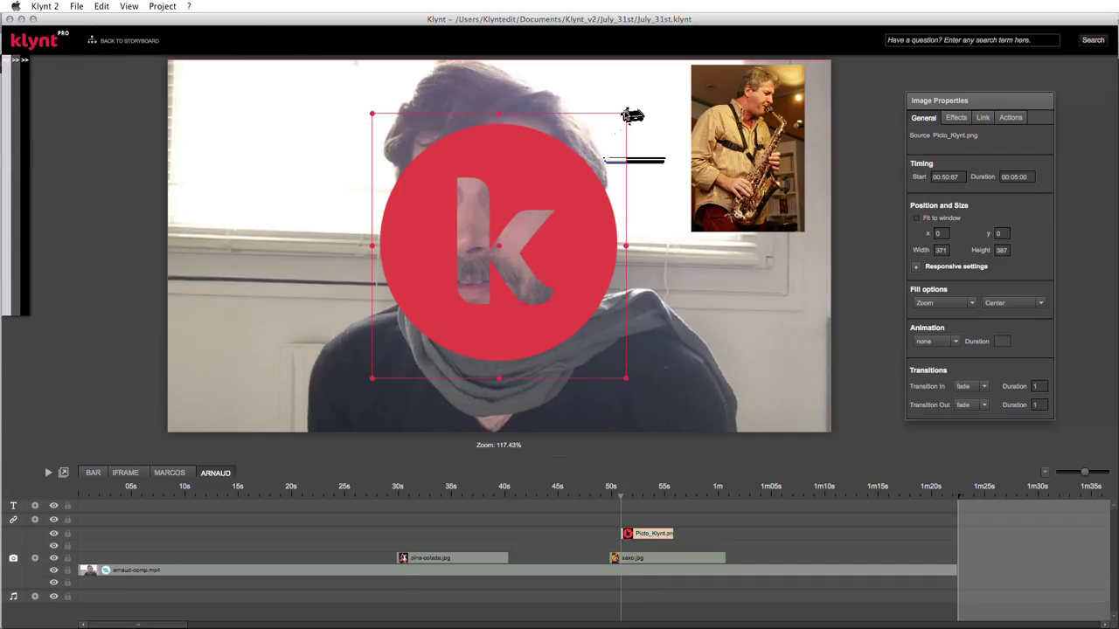
drag(625, 114, 465, 282)
drag(429, 327, 755, 106)
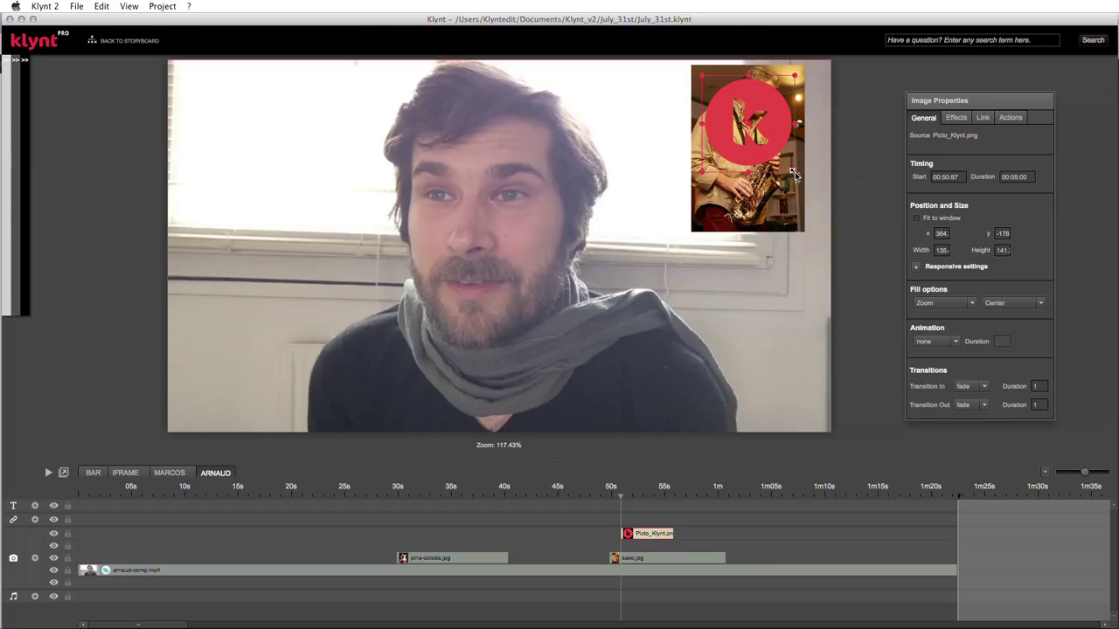
drag(794, 174, 809, 194)
drag(781, 130, 769, 129)
drag(673, 534, 1041, 559)
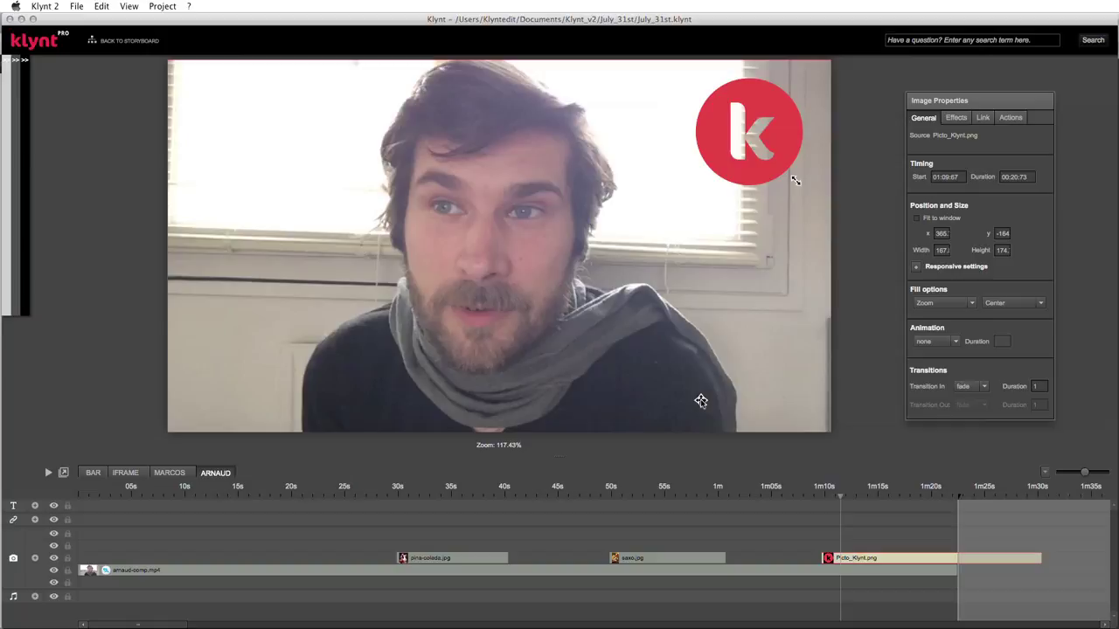
- Lower the arnaud-comp.mp4 clip's volume with the Video Properties slider
click(480, 571)
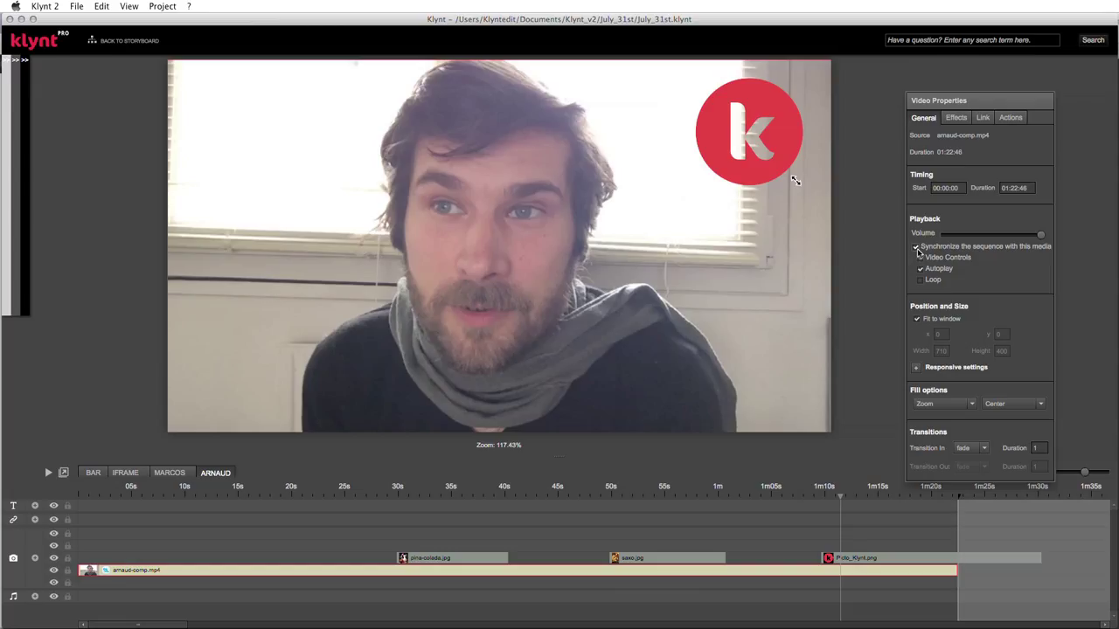
drag(1042, 236, 961, 239)
drag(963, 237, 959, 238)
- Toggle Autoplay off and back on, then preview the project in Chrome with Cmd+S
click(920, 268)
click(919, 268)
key(super+s)
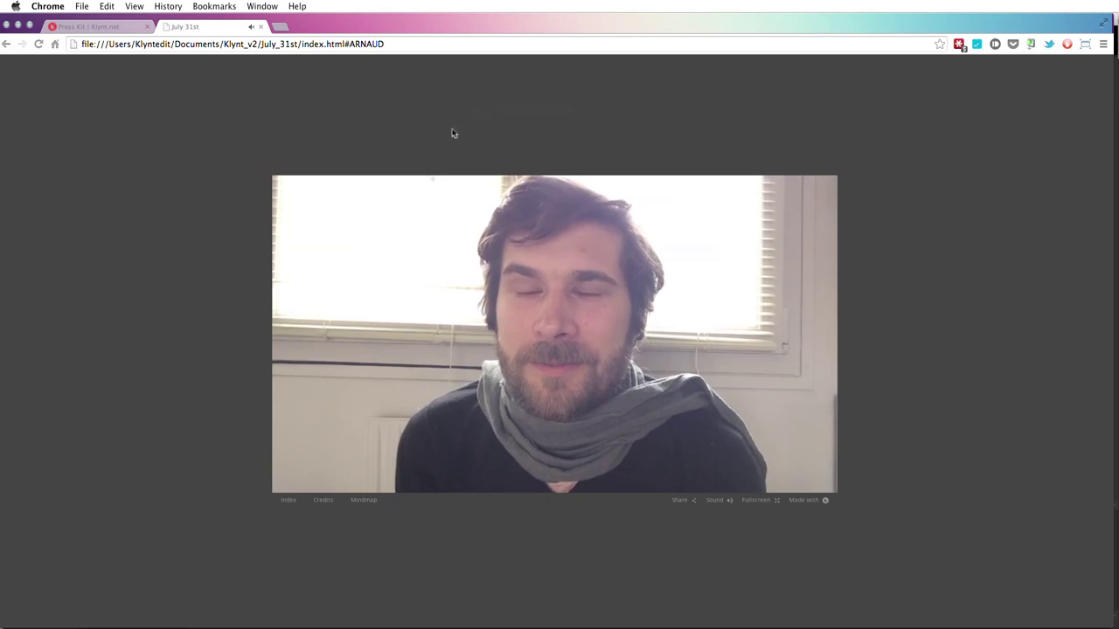
- Seek the ARNAUD preview to 00:33, 00:47 and near the end, pausing on the Klynt logo
click(294, 486)
click(291, 483)
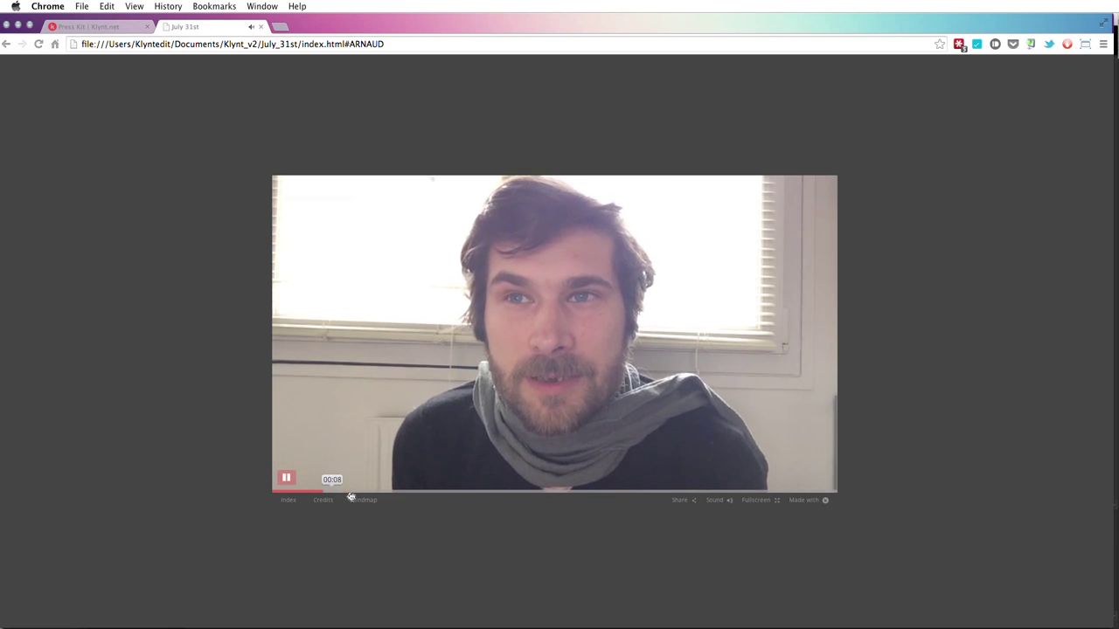
click(500, 496)
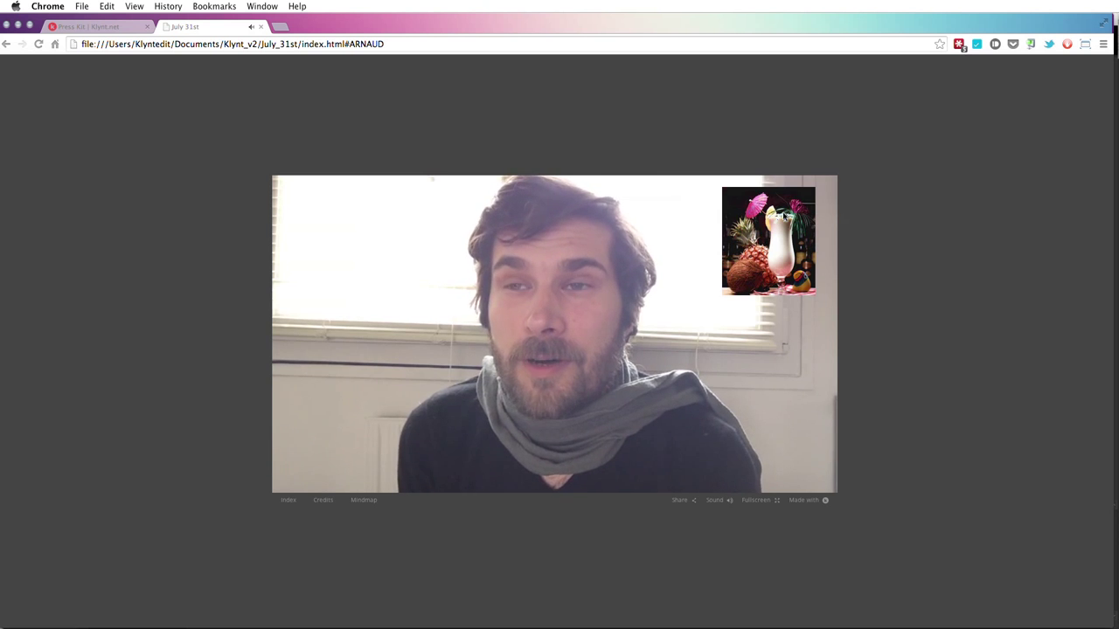
click(597, 495)
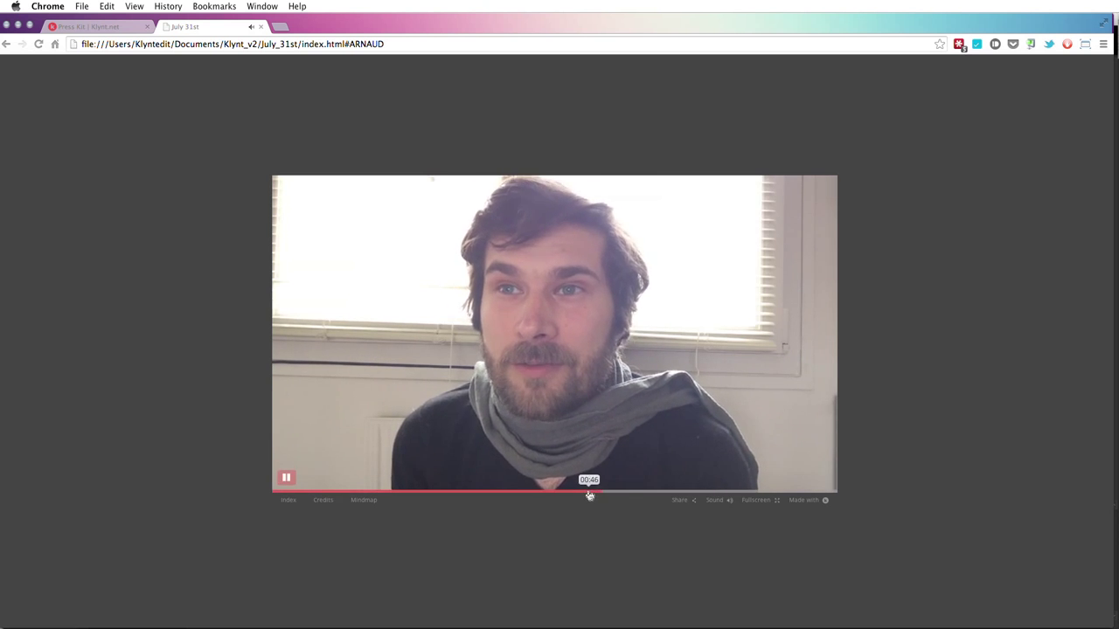
click(651, 495)
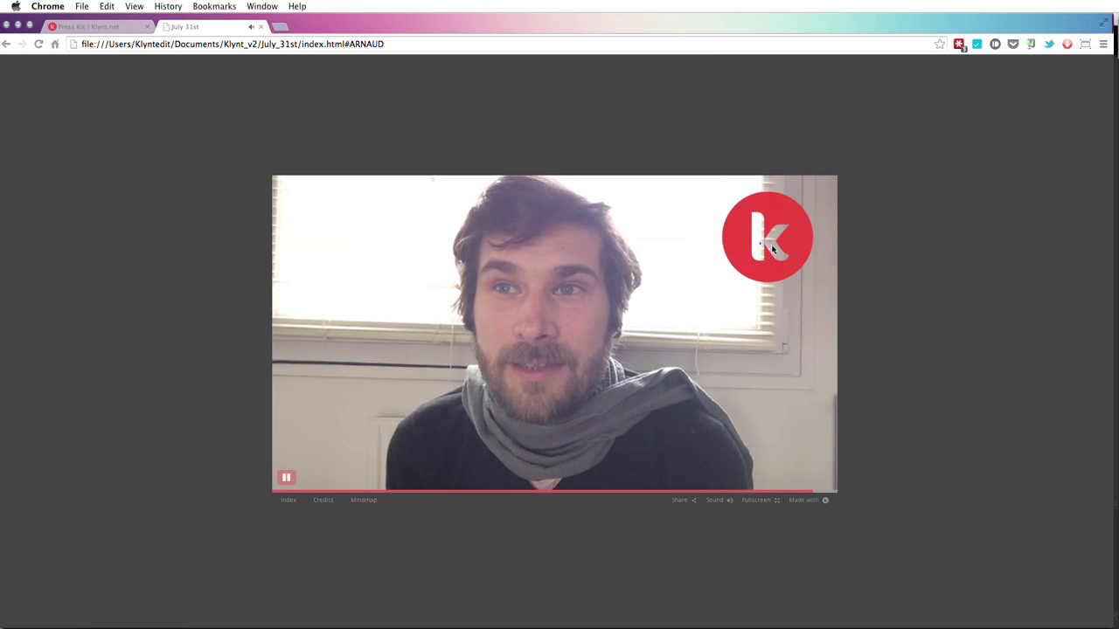
click(286, 478)
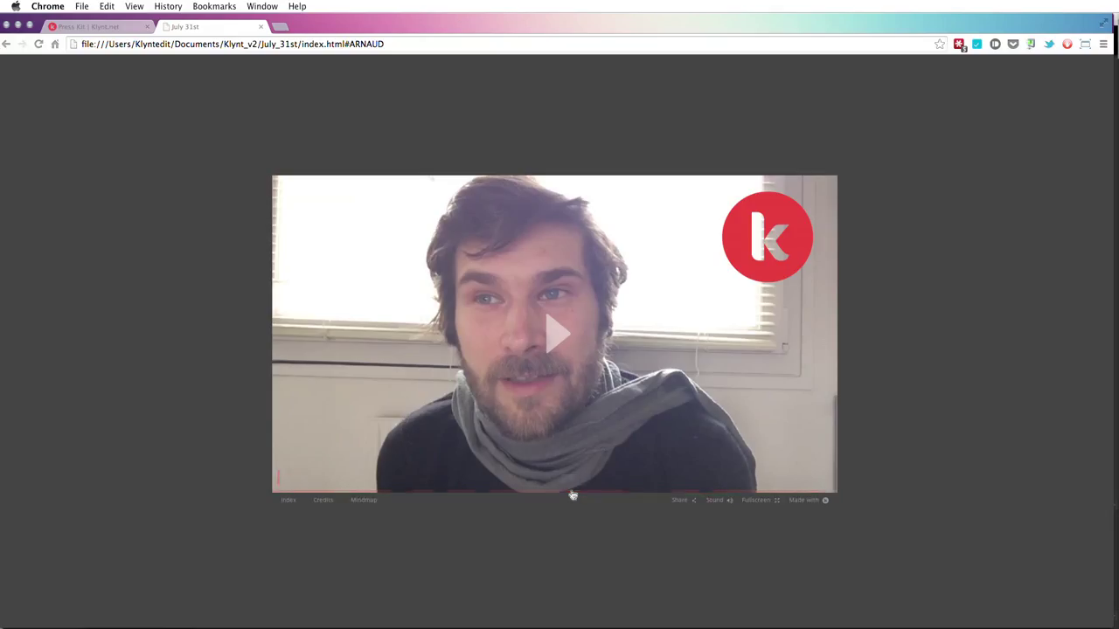
- Replay the preview from 00:53, pause on the saxophone picture, and return to Klynt 2
click(530, 349)
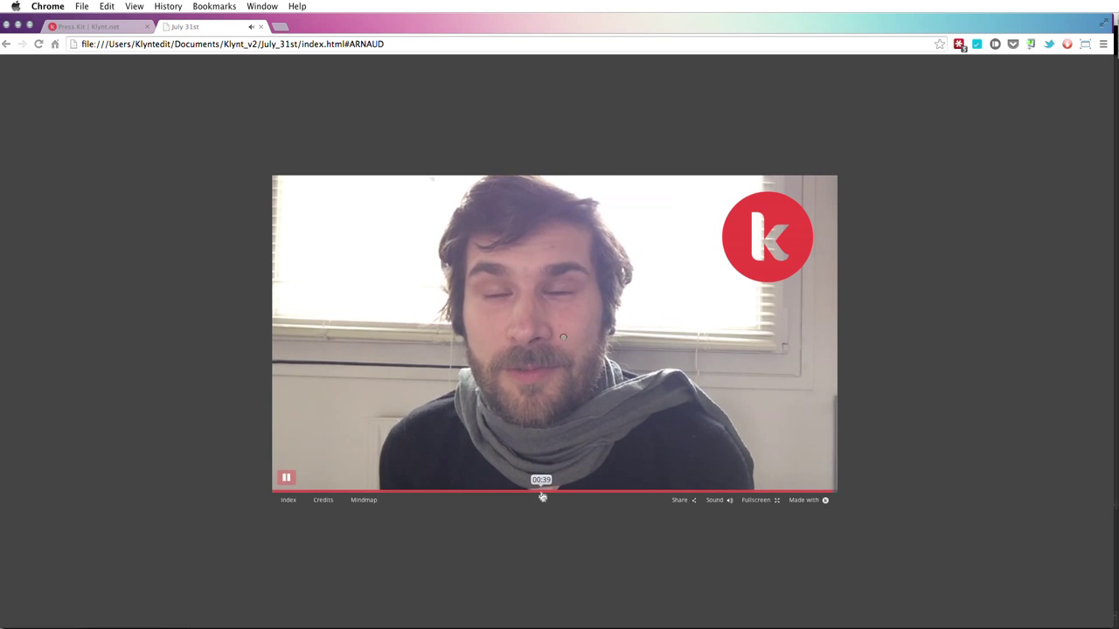
click(638, 496)
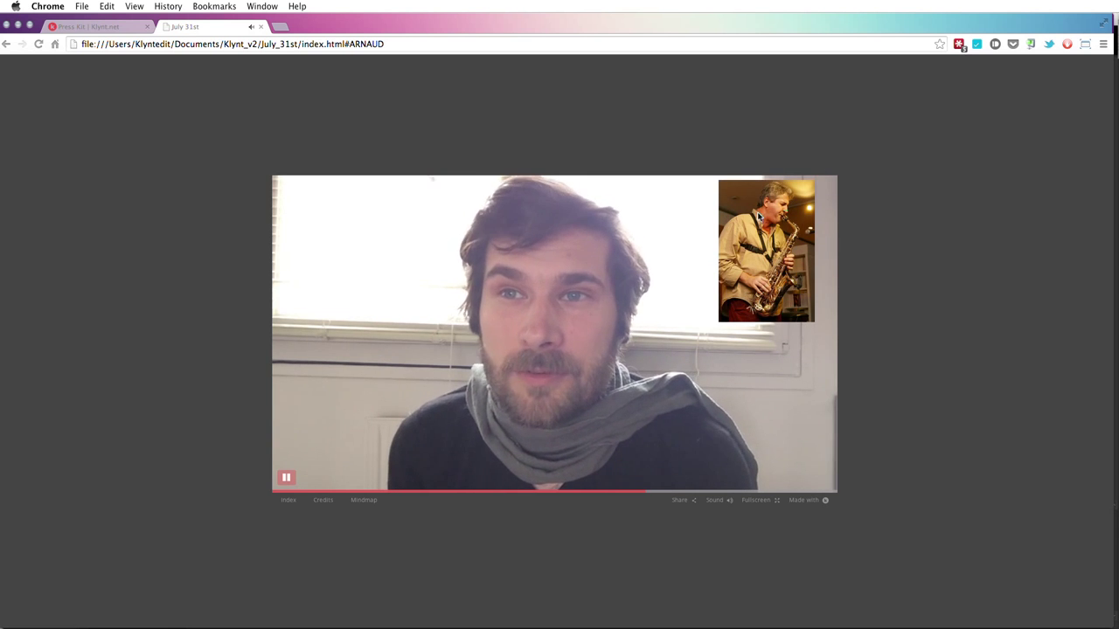
click(285, 480)
click(285, 480)
click(285, 480)
mouse_move(499, 492)
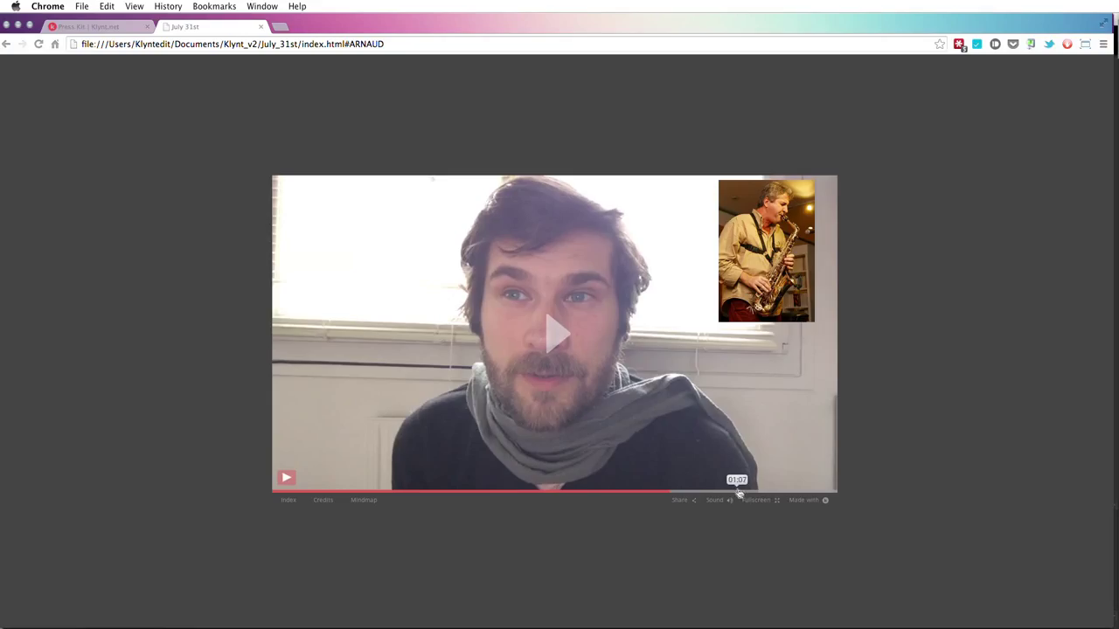
key(super+Tab)
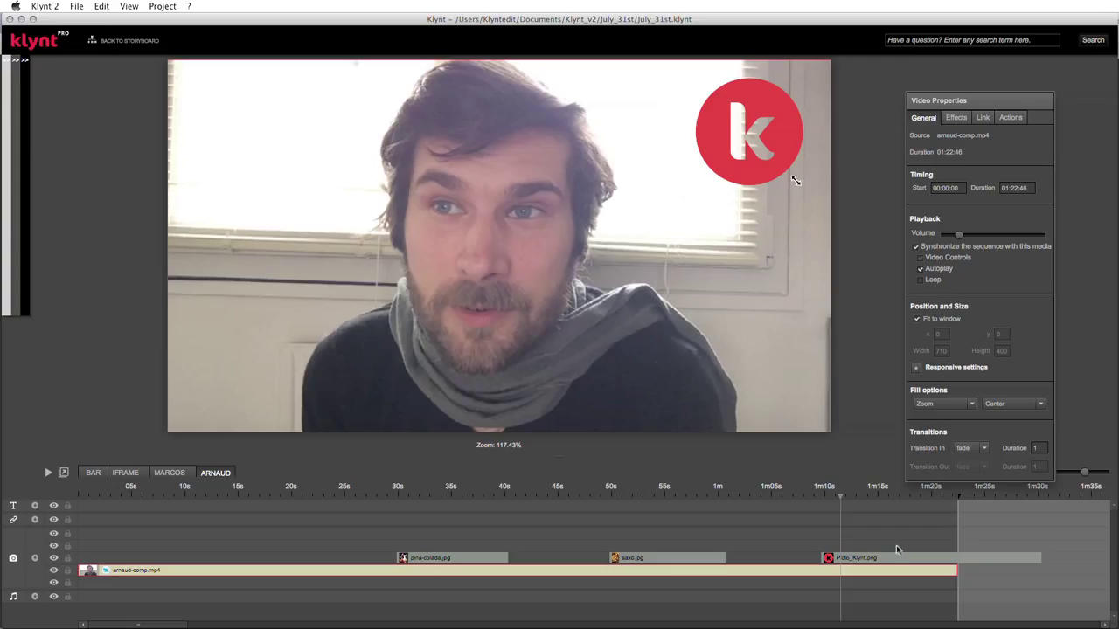
click(486, 558)
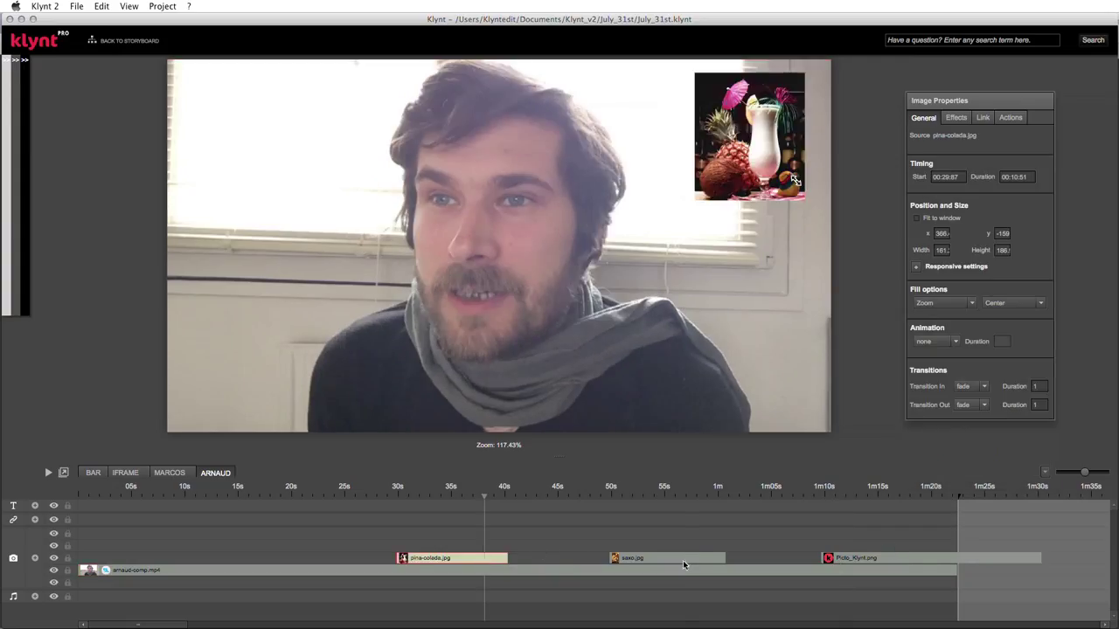
click(683, 560)
click(904, 560)
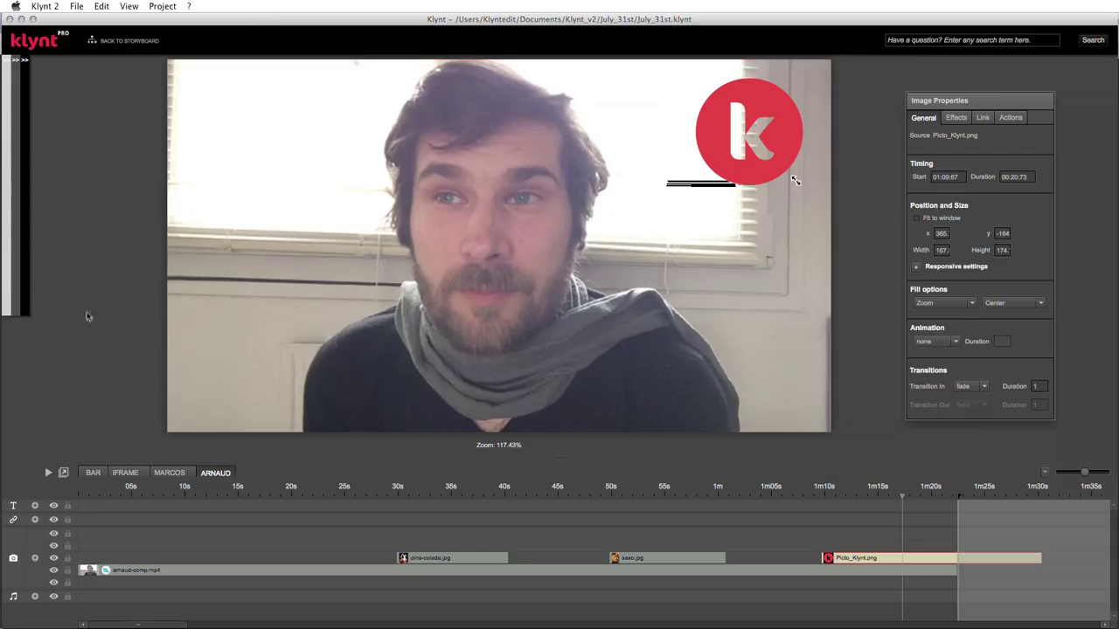
- Add a text clip on the text track stretched to the end of the ARNAUD sequence
right_click(84, 509)
click(97, 511)
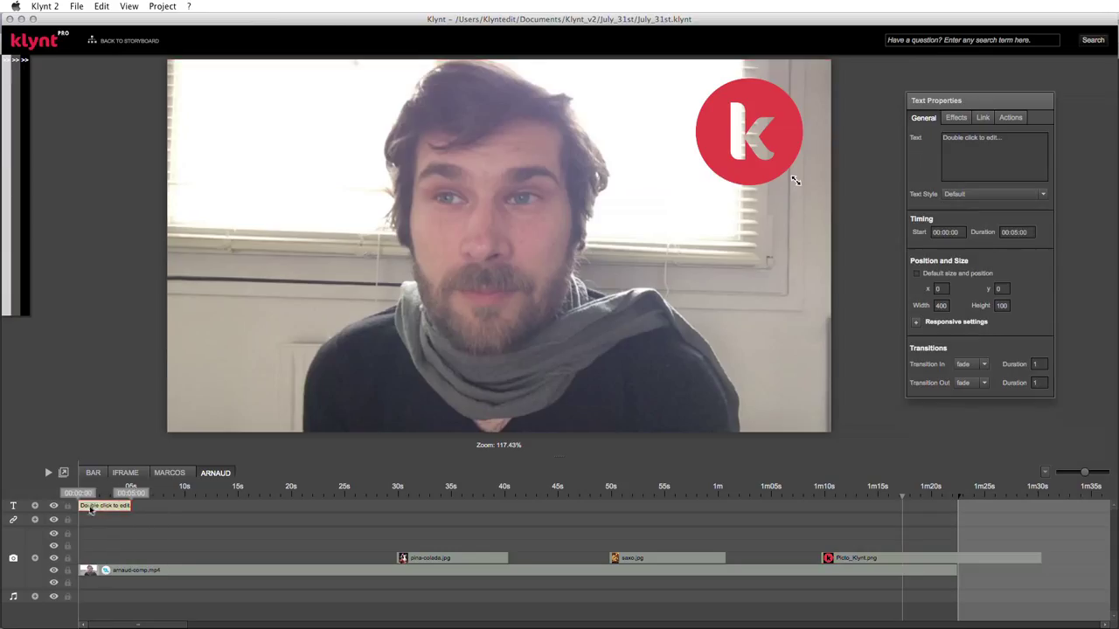
drag(135, 507, 481, 506)
drag(699, 483, 1040, 507)
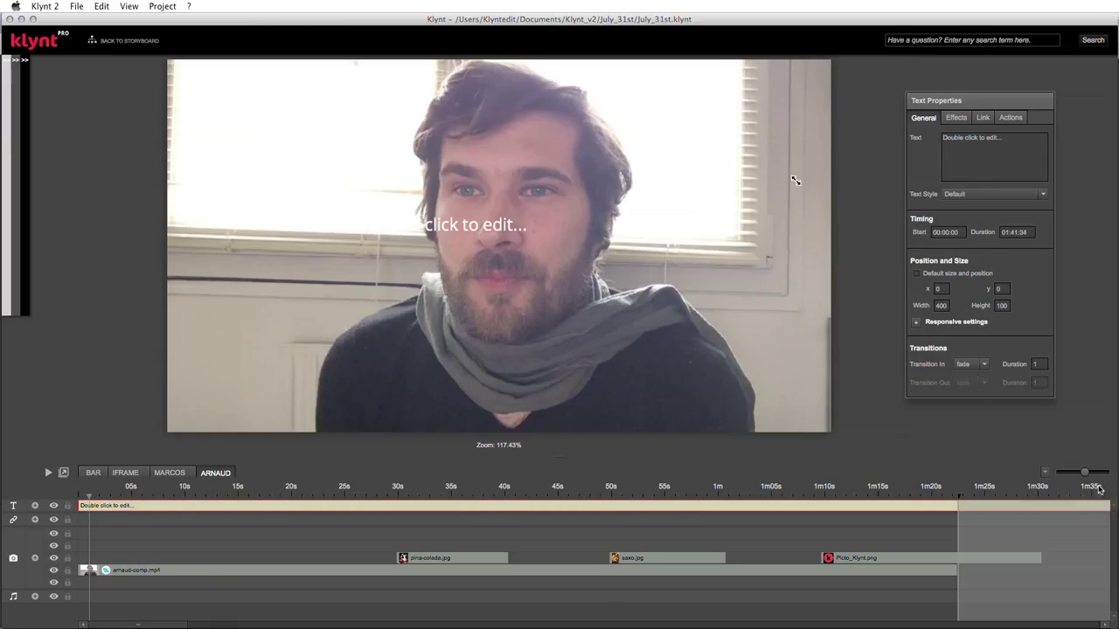
- Start replacing the clip's placeholder text with the Piña Colada title
double_click(536, 270)
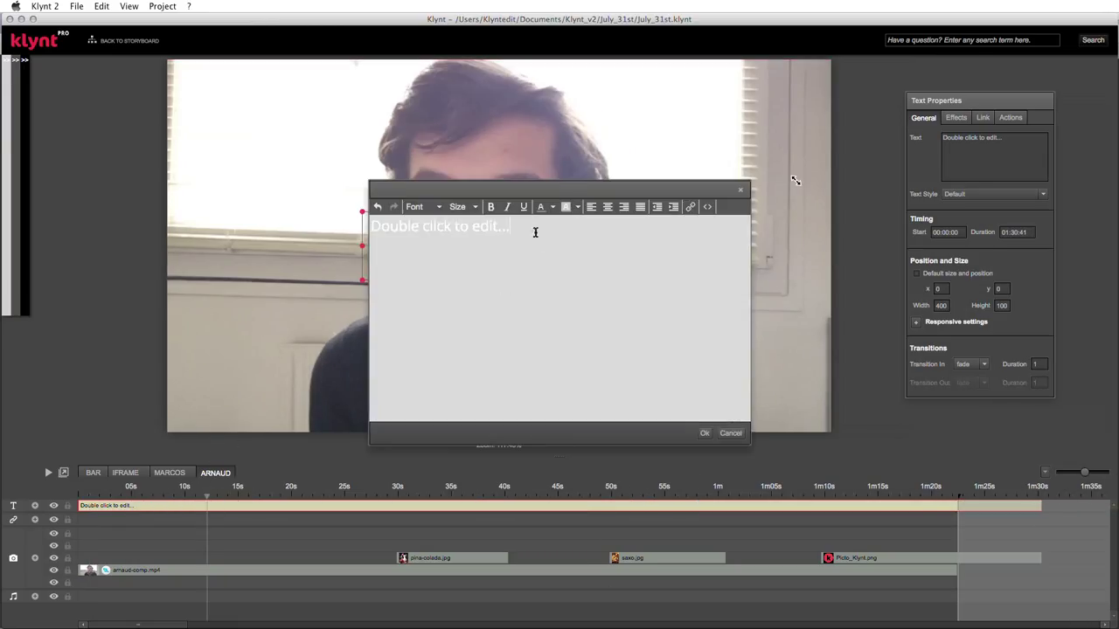
key(super+a)
text(P)
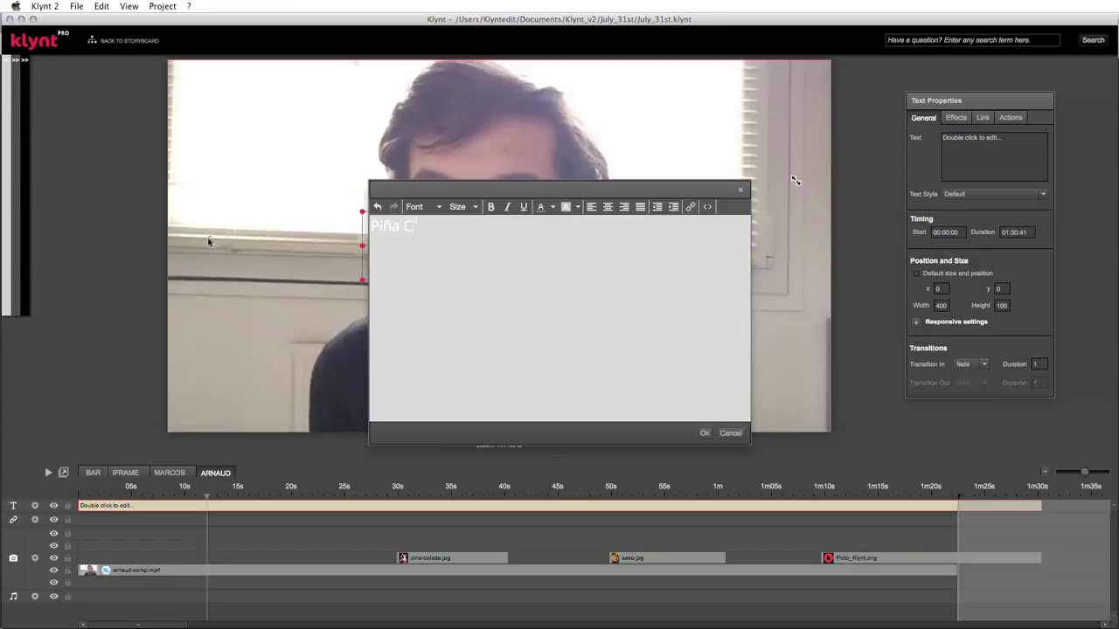
- Finish the Piña Colada text and fit its box into the video's top-left corner
text(olada)
click(704, 433)
drag(518, 245, 342, 102)
drag(459, 104, 377, 103)
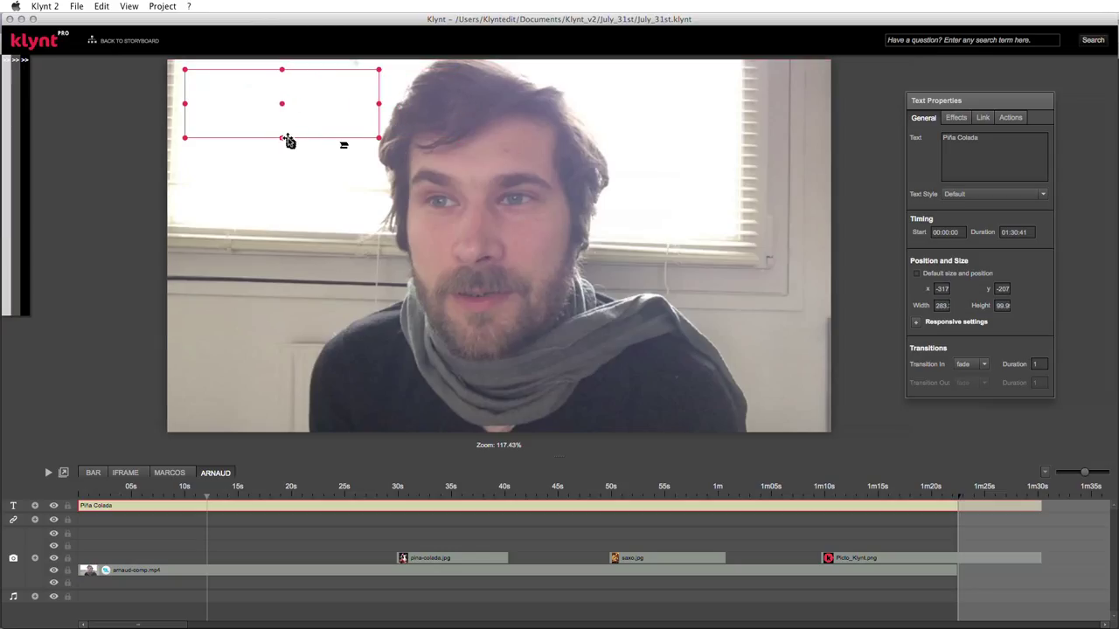
drag(285, 138, 218, 91)
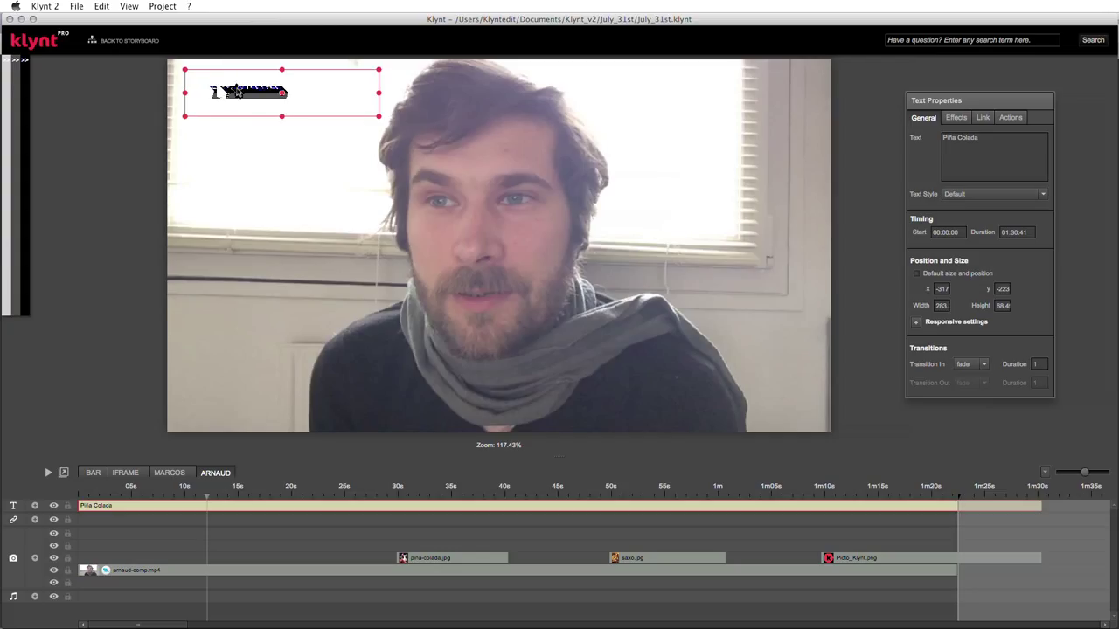
- Apply the Subtitle text style to the title and add an empty text track
click(1043, 194)
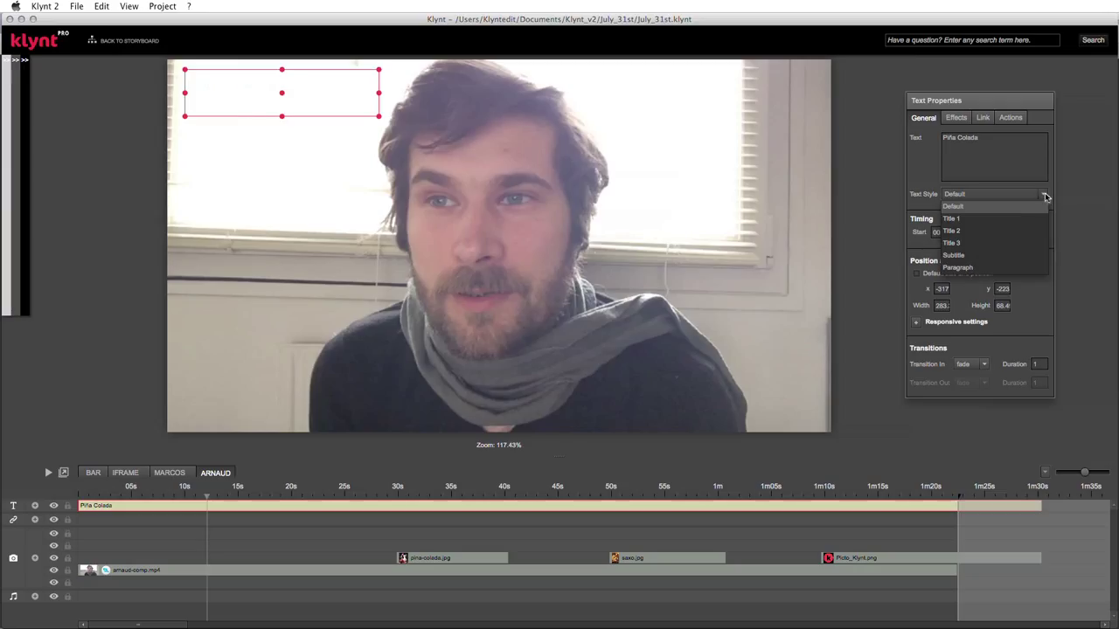
click(968, 254)
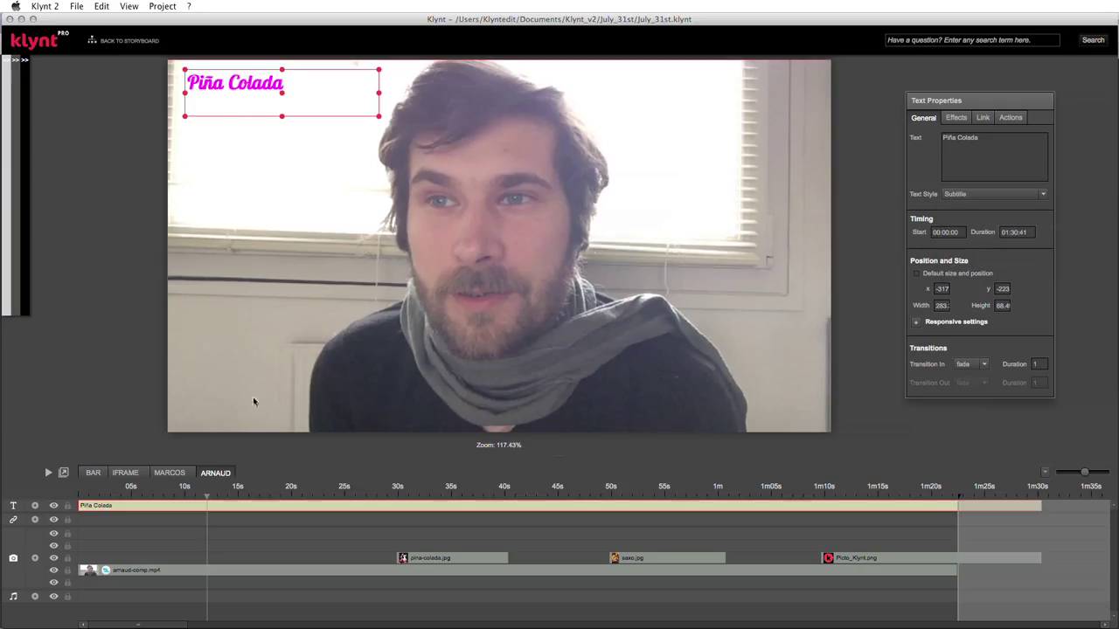
click(35, 507)
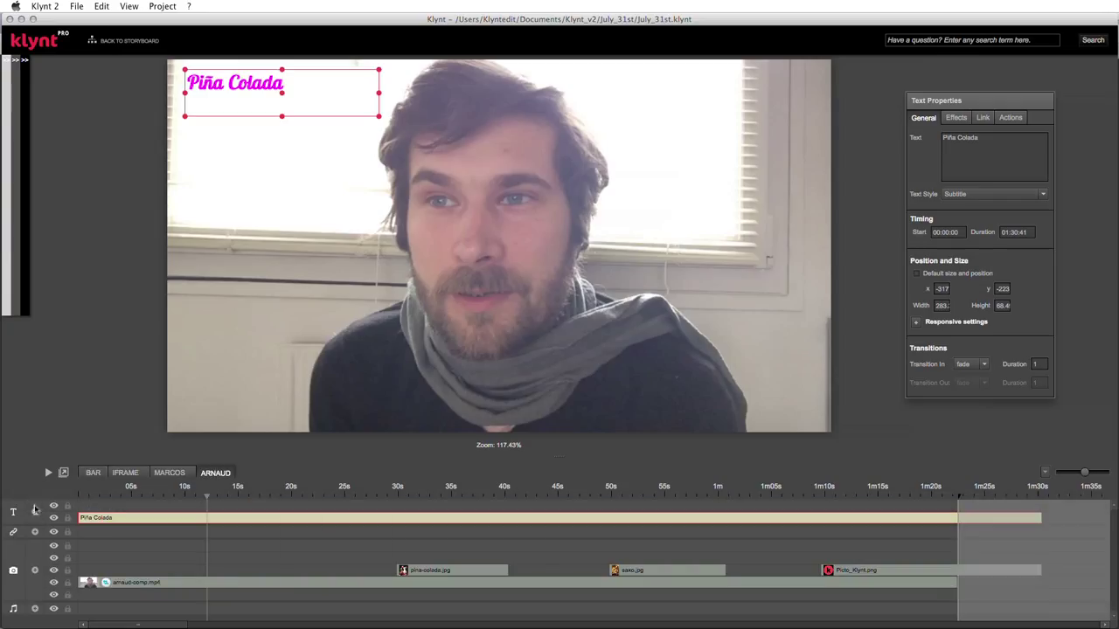
right_click(112, 521)
click(108, 519)
- Duplicate the Piña Colada title, move the copy lower and retitle it 'Saxophone'
right_click(87, 509)
click(111, 530)
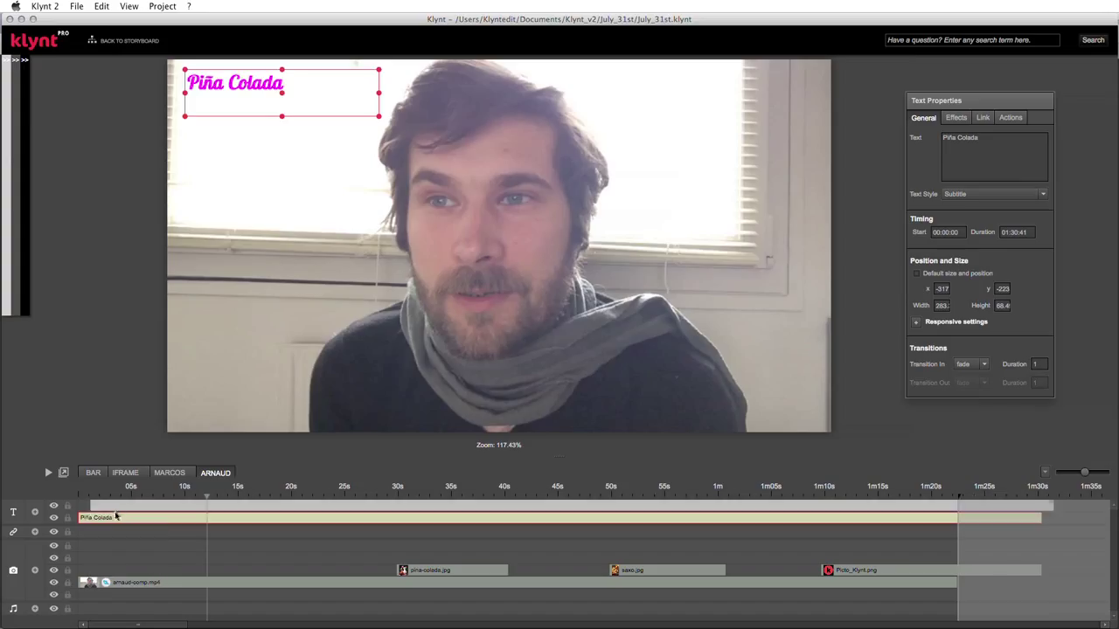
drag(120, 513, 80, 508)
drag(261, 99, 262, 173)
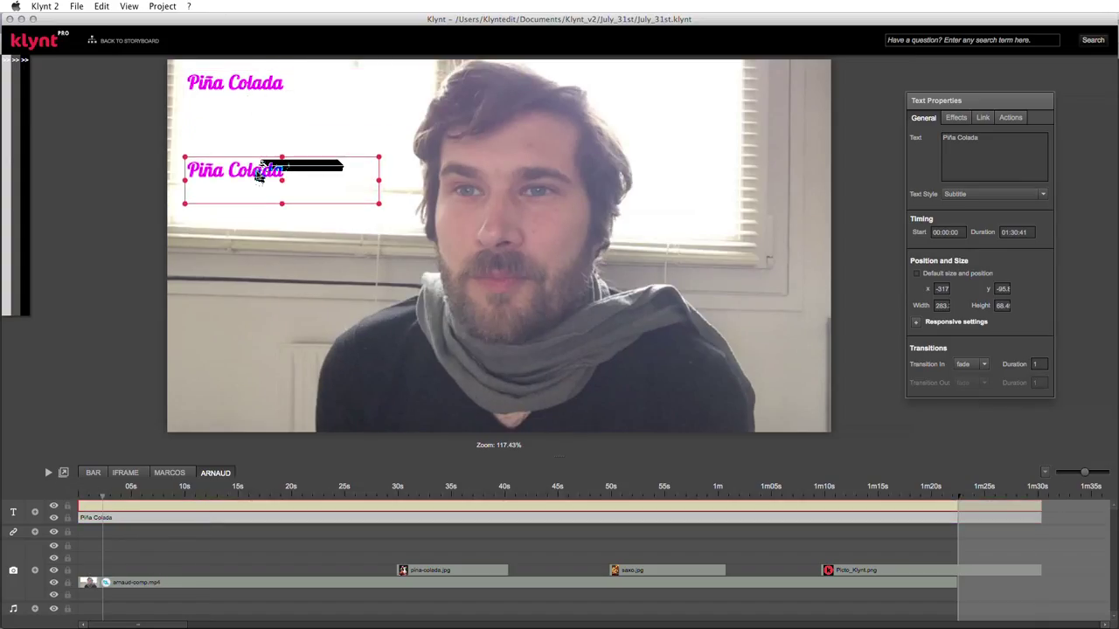
double_click(262, 173)
drag(483, 243, 338, 238)
text(Saxophone)
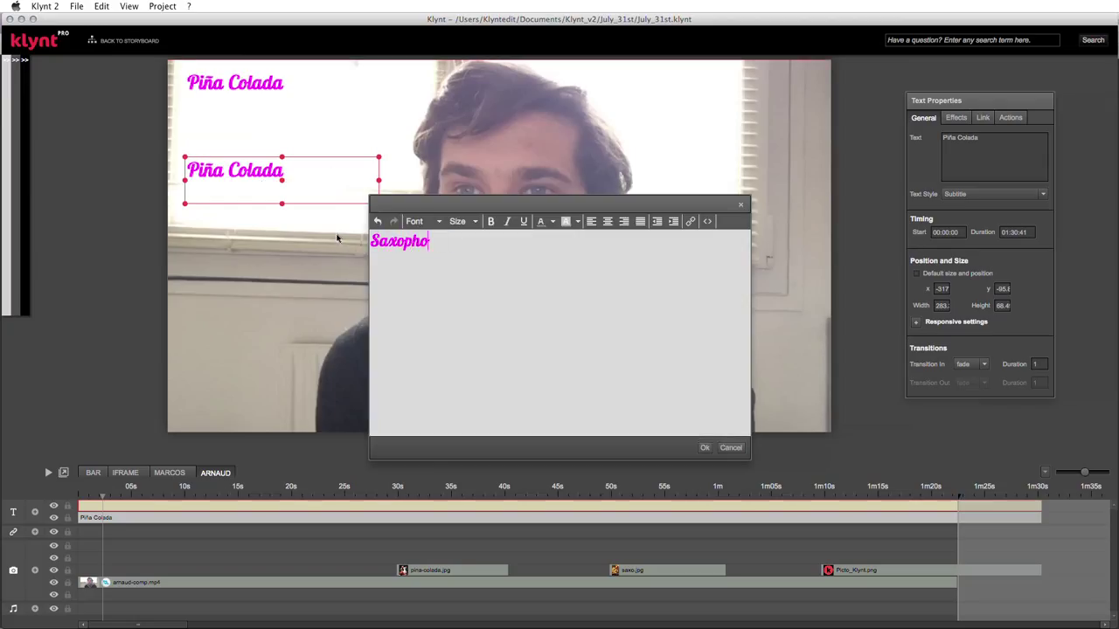
click(704, 447)
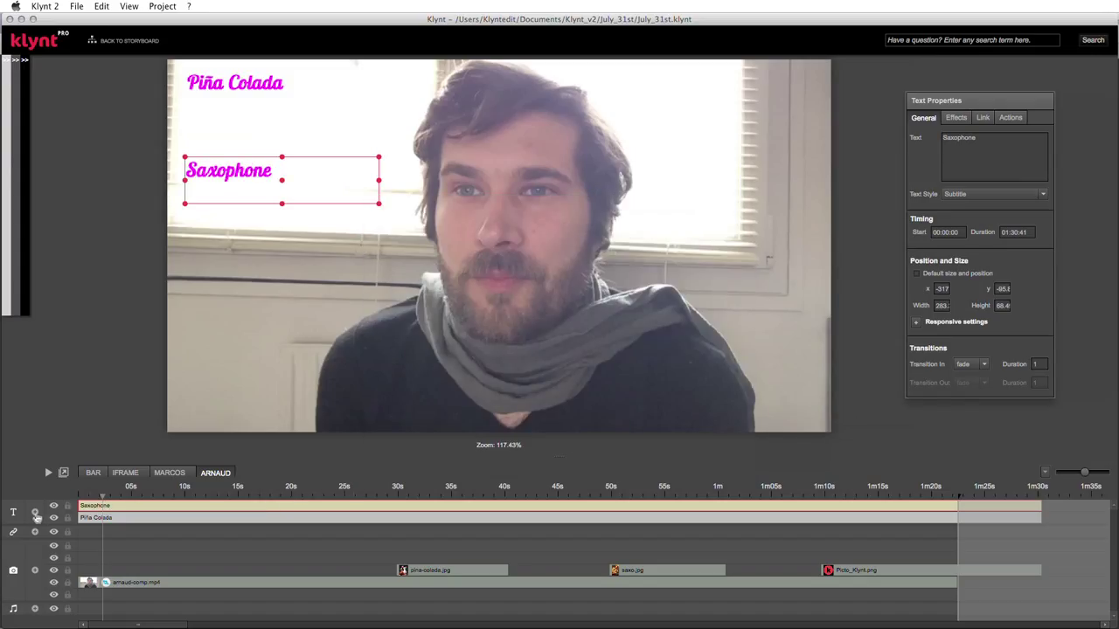
- On a new text track, add another title copy below Saxophone and retitle it 'Klynt'
click(35, 513)
right_click(103, 510)
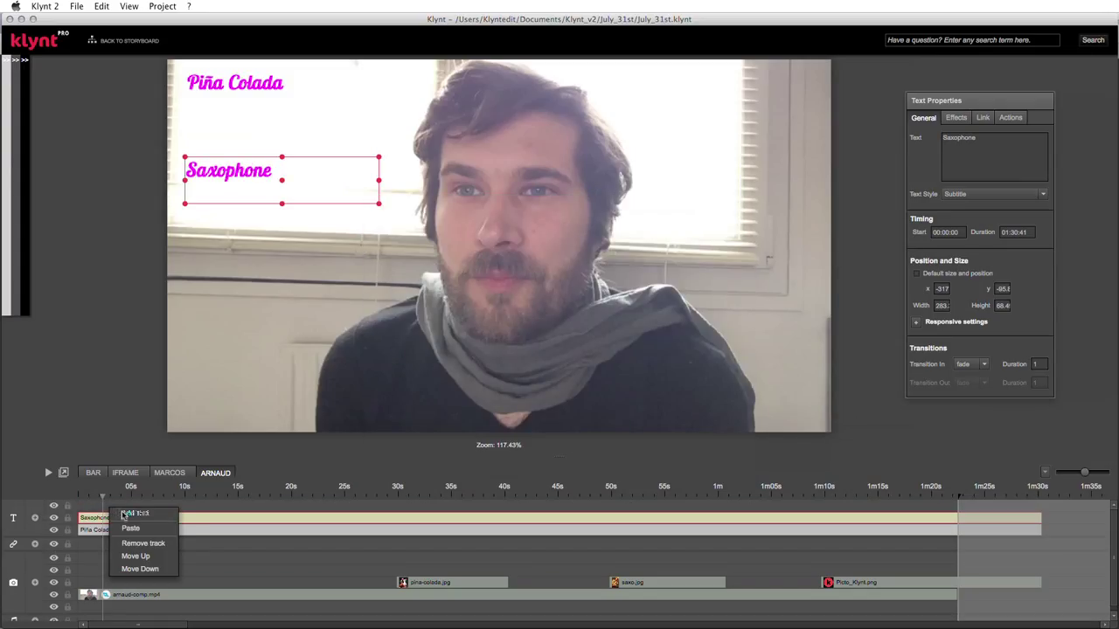
click(135, 518)
click(150, 508)
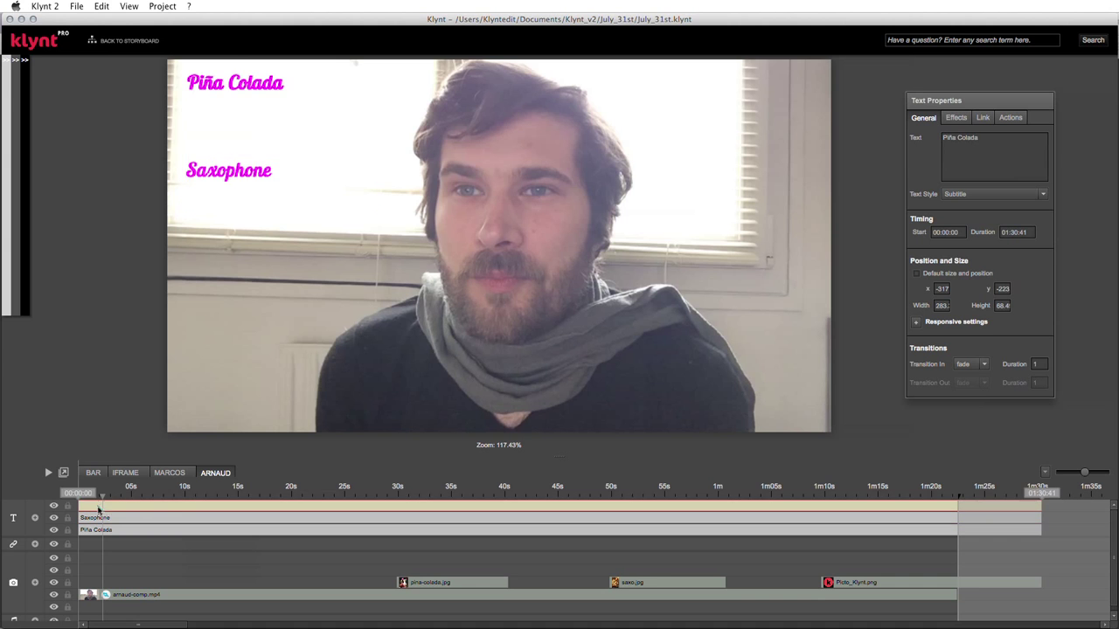
drag(240, 84, 243, 218)
drag(242, 171, 242, 154)
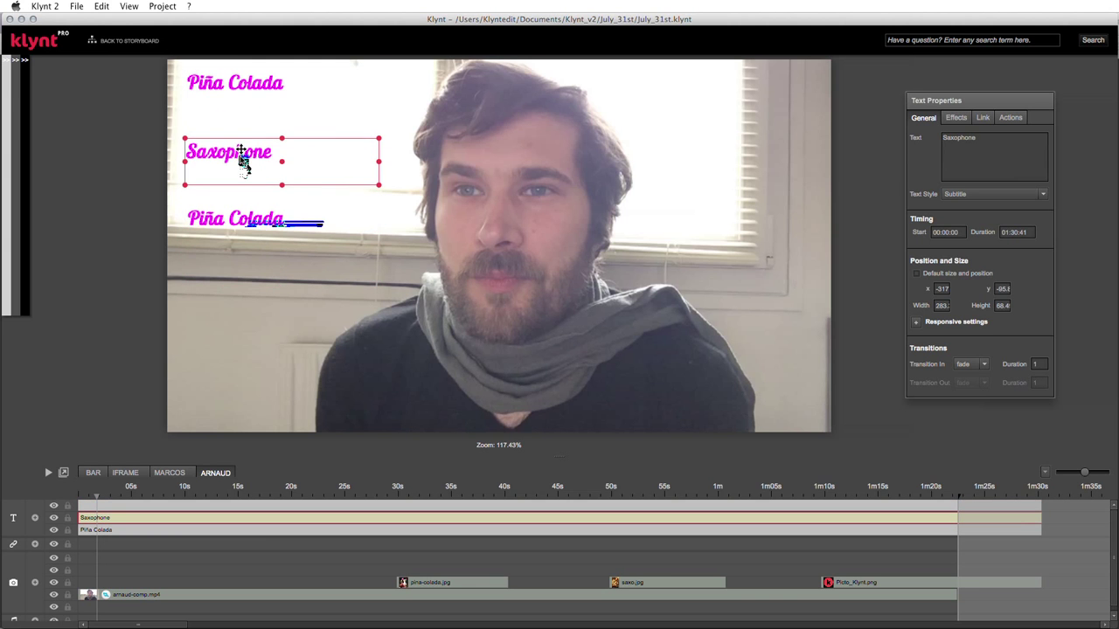
double_click(236, 219)
drag(476, 244, 371, 237)
text(Klynt)
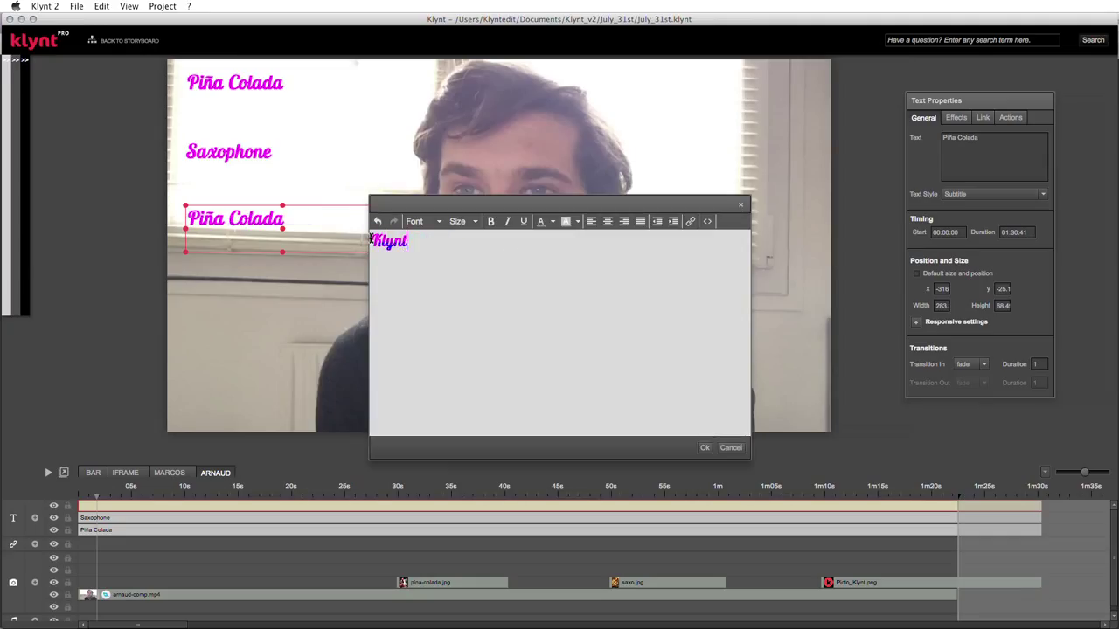
click(704, 448)
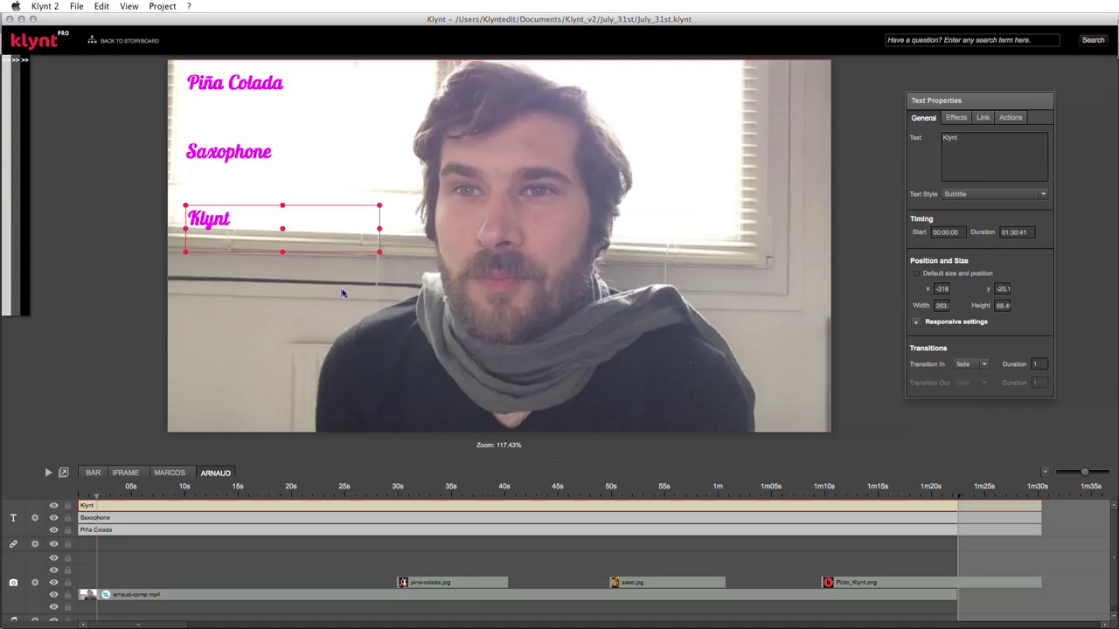
click(7, 59)
- Give the Piña Colada title a Seek action jumping to 00:30:00
click(329, 100)
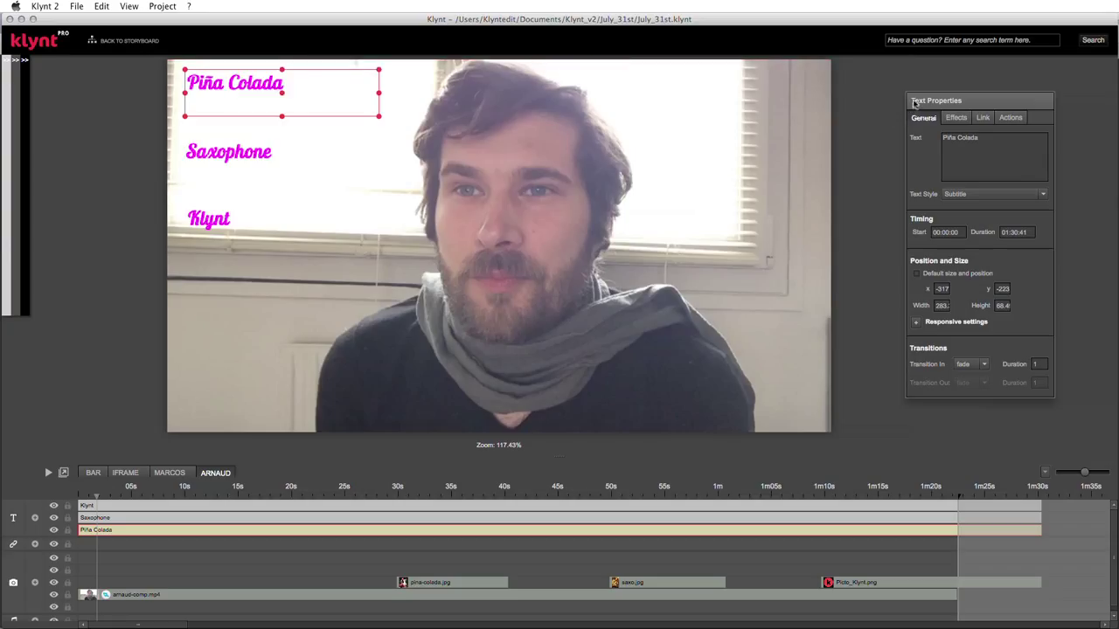
drag(915, 102, 908, 88)
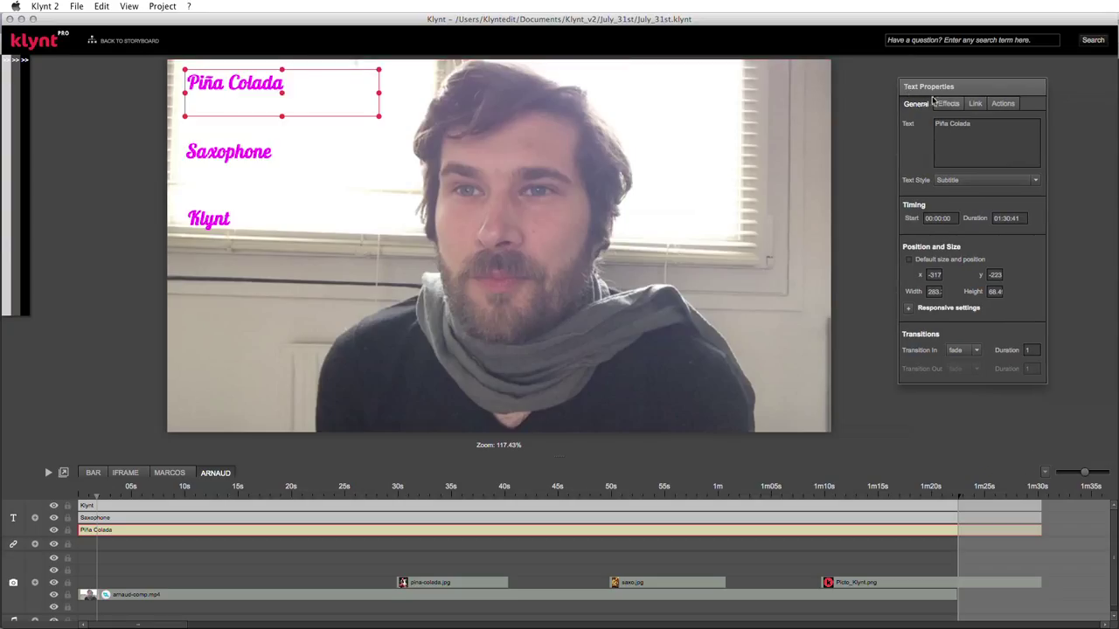
click(944, 103)
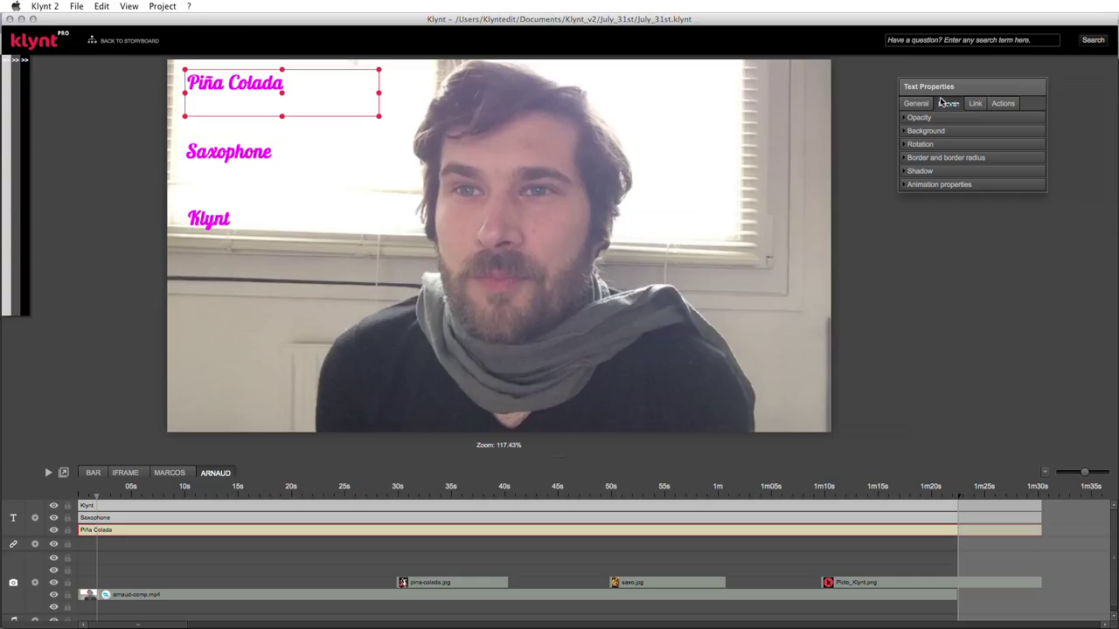
click(975, 104)
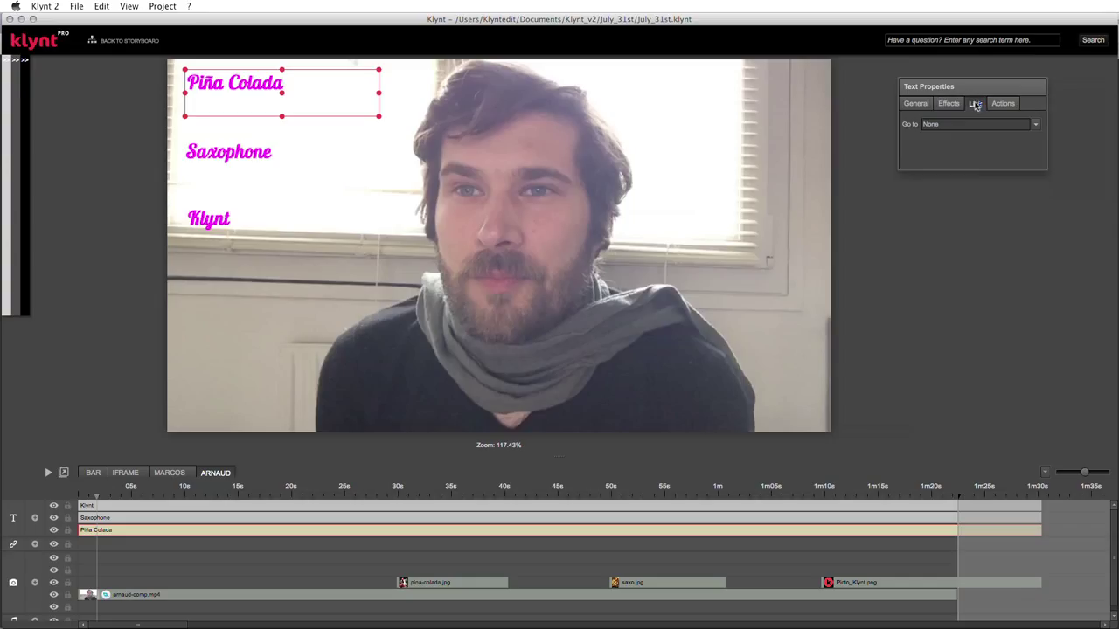
click(1000, 105)
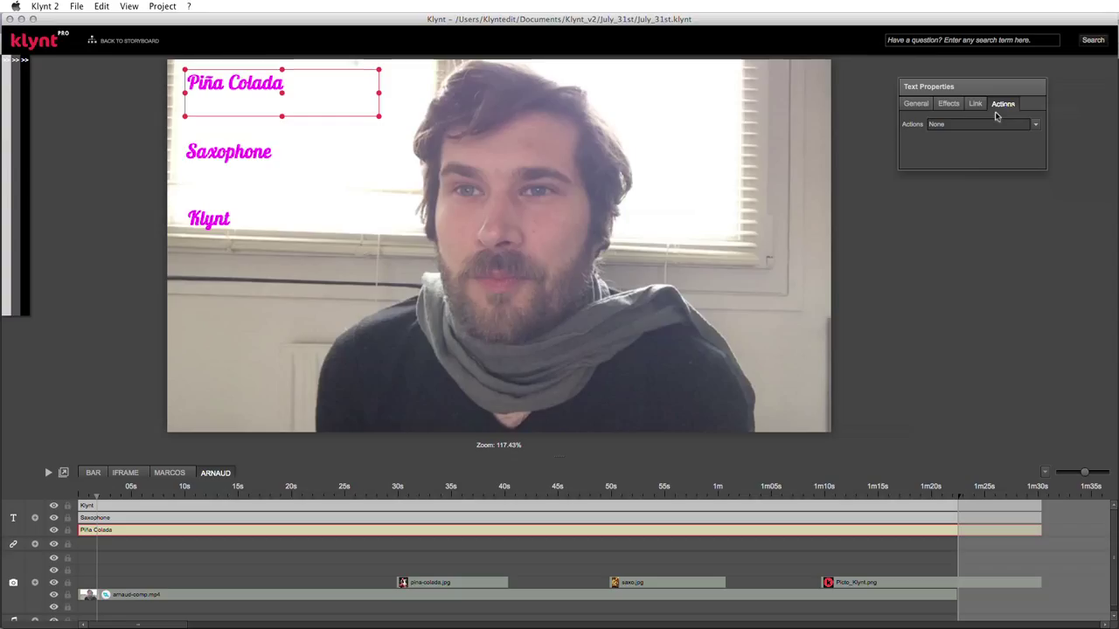
click(1038, 128)
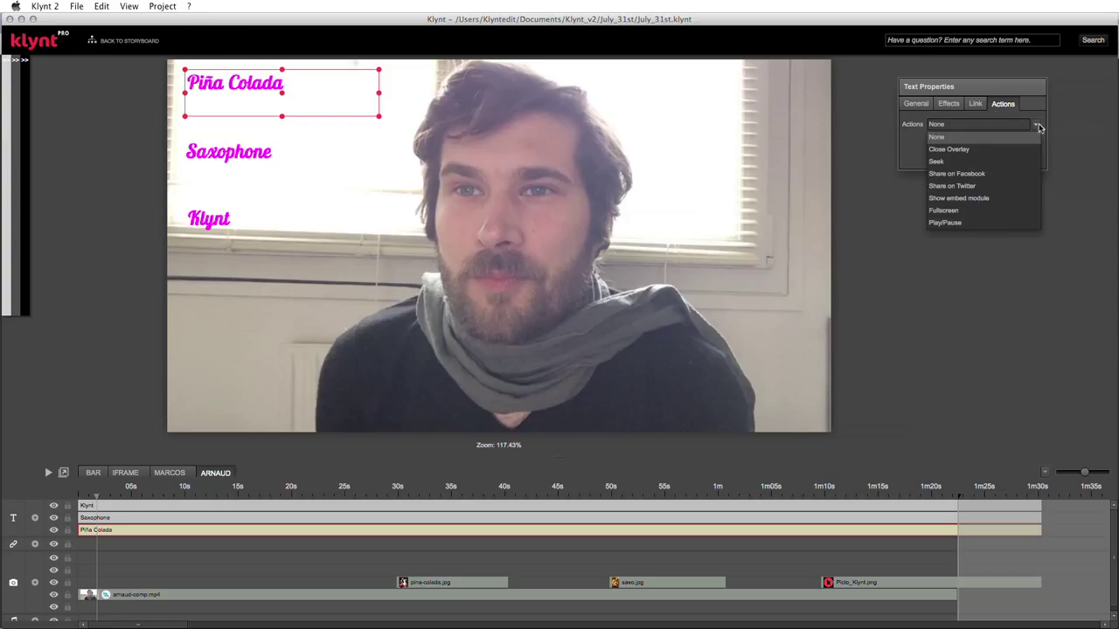
click(954, 162)
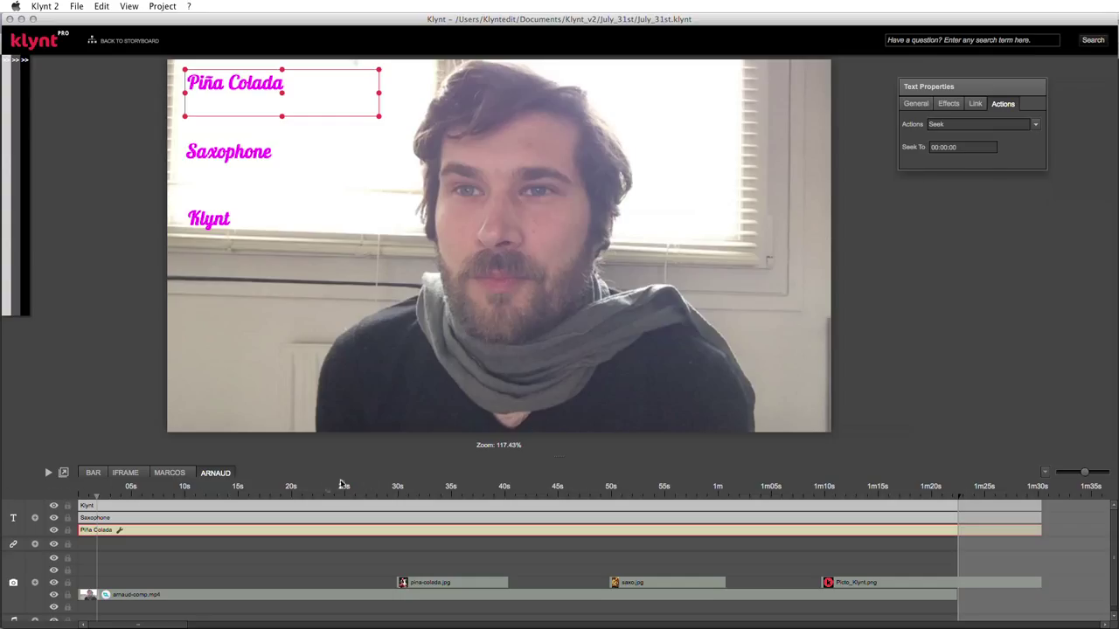
click(942, 147)
- Give the Saxophone title a Seek action to 00:50:00
click(339, 144)
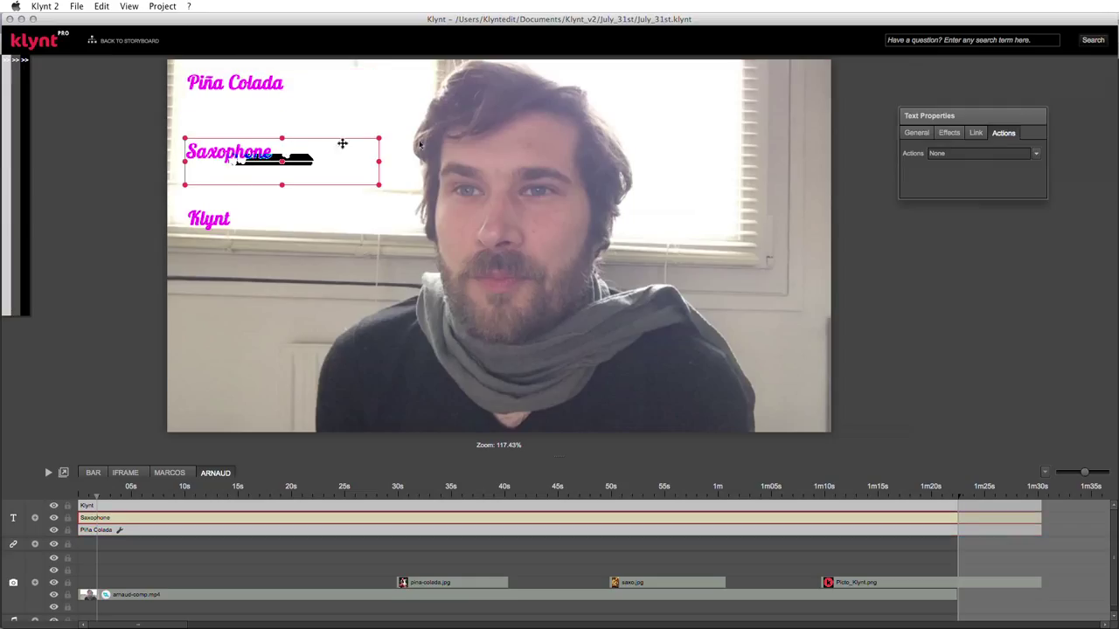
click(1035, 154)
click(944, 190)
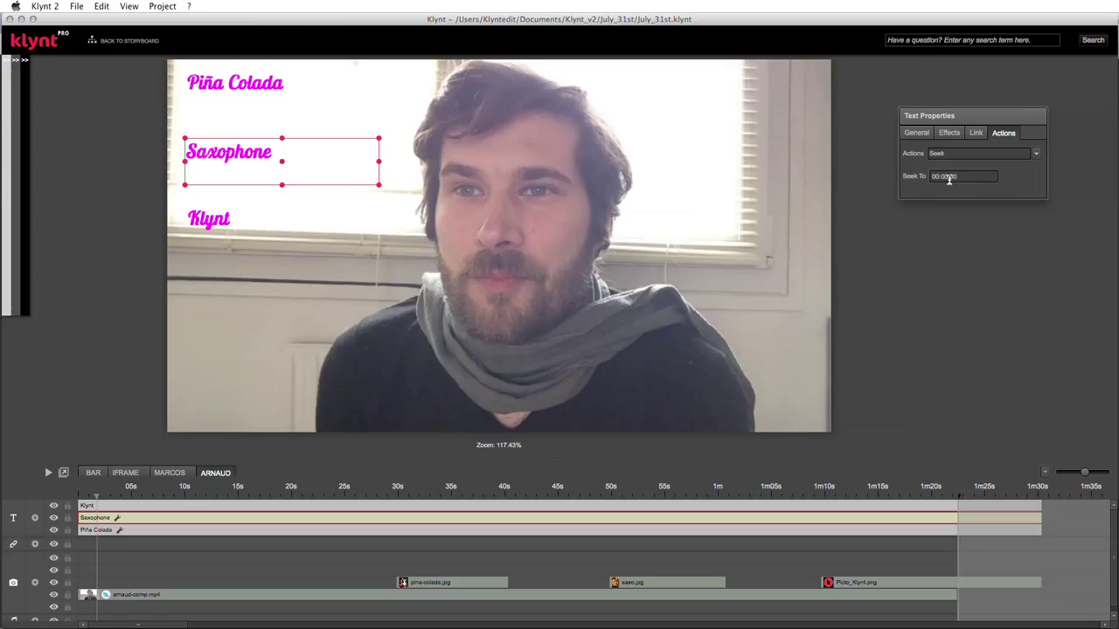
click(944, 177)
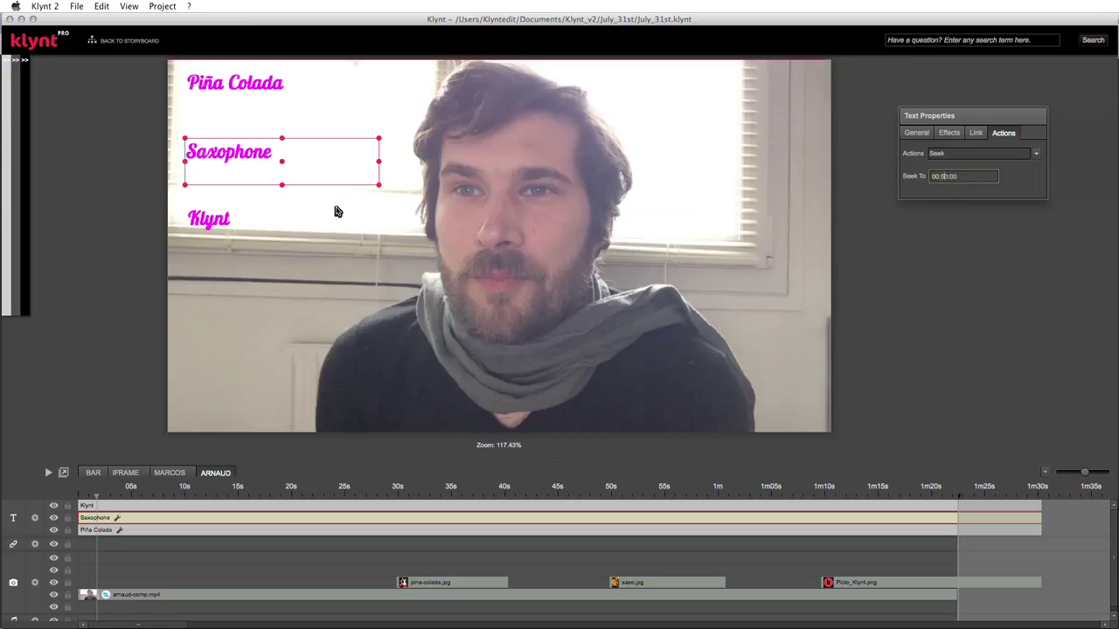
- Give the Klynt title a Seek action to 01:10:00
click(234, 222)
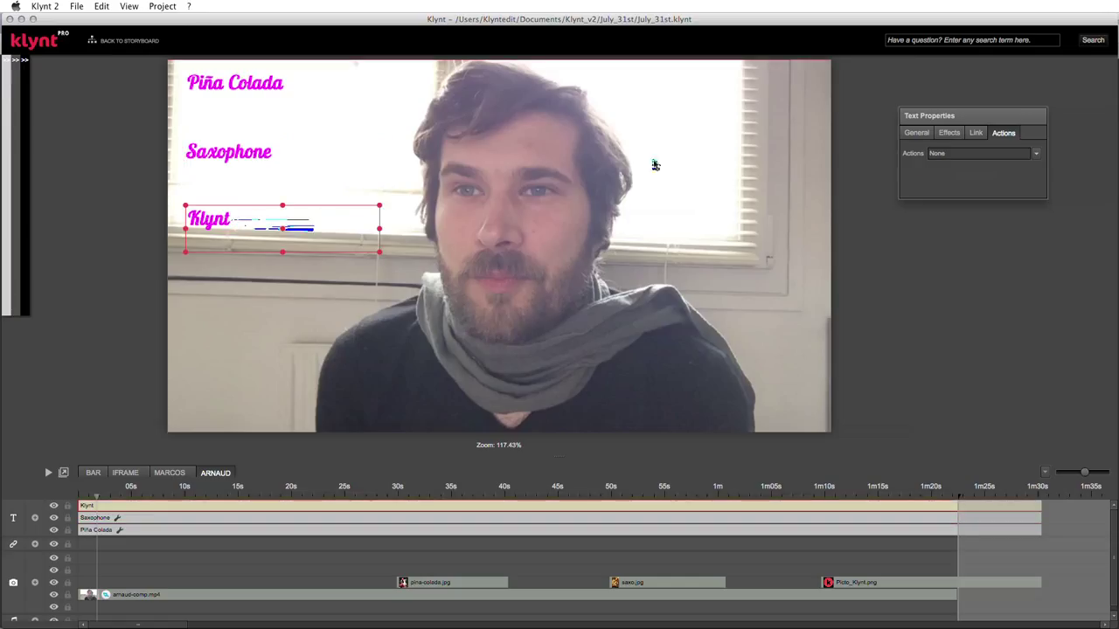
click(1037, 154)
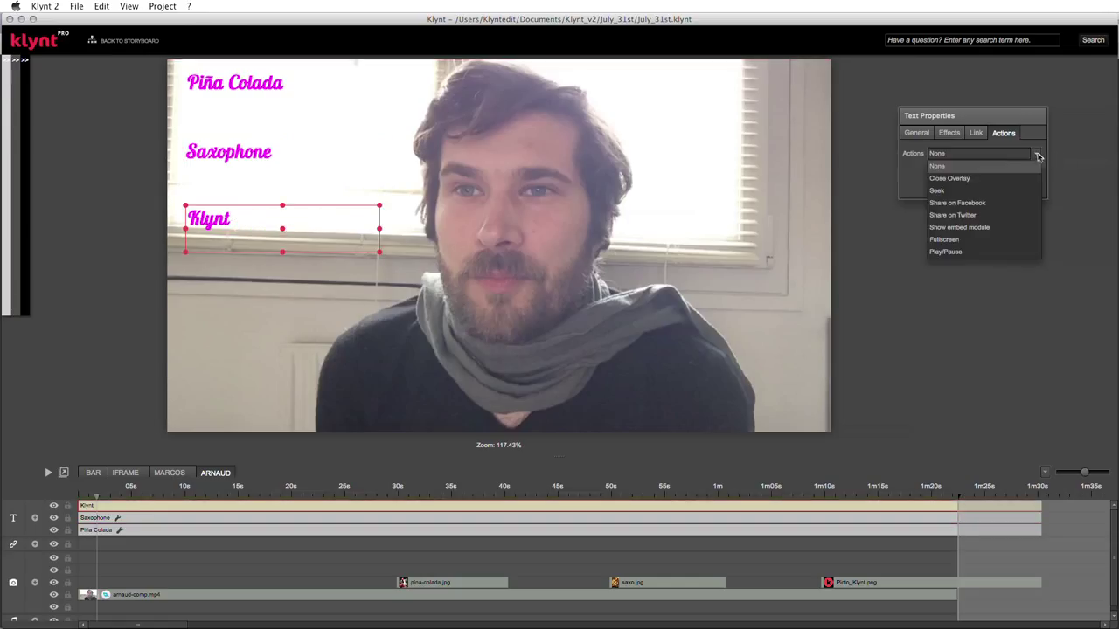
click(937, 189)
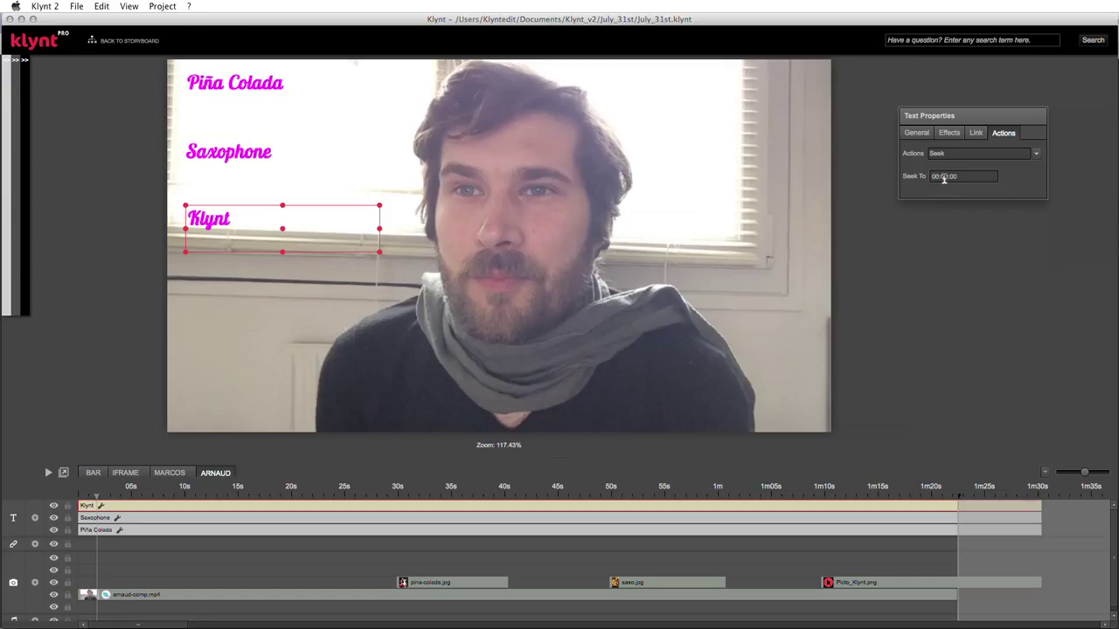
click(939, 176)
click(76, 6)
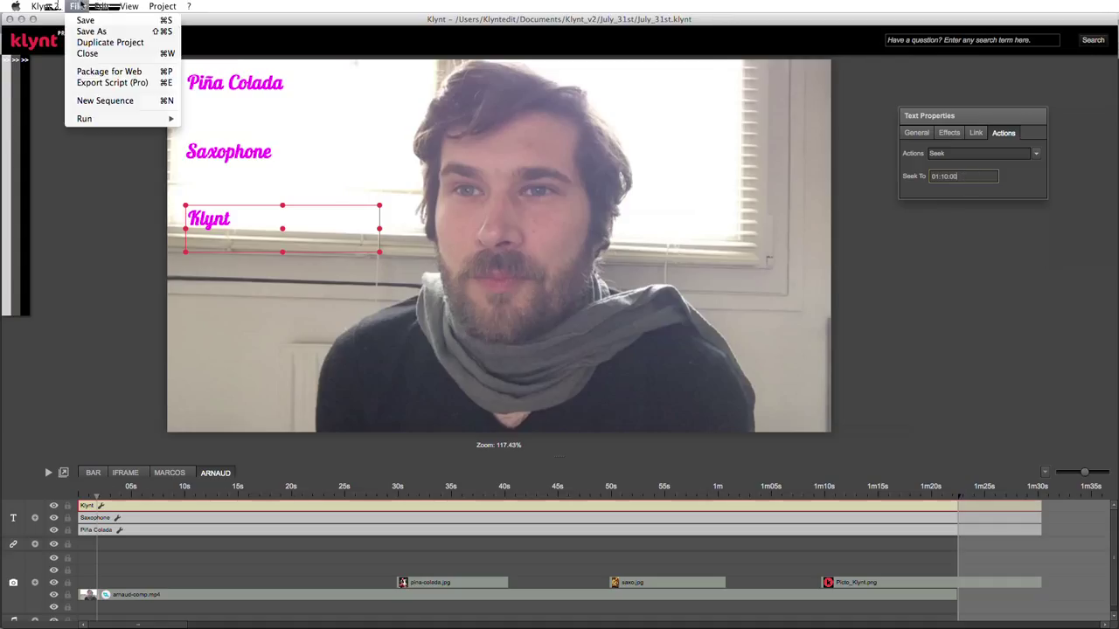
- Save the project and preview it in Chrome
click(87, 21)
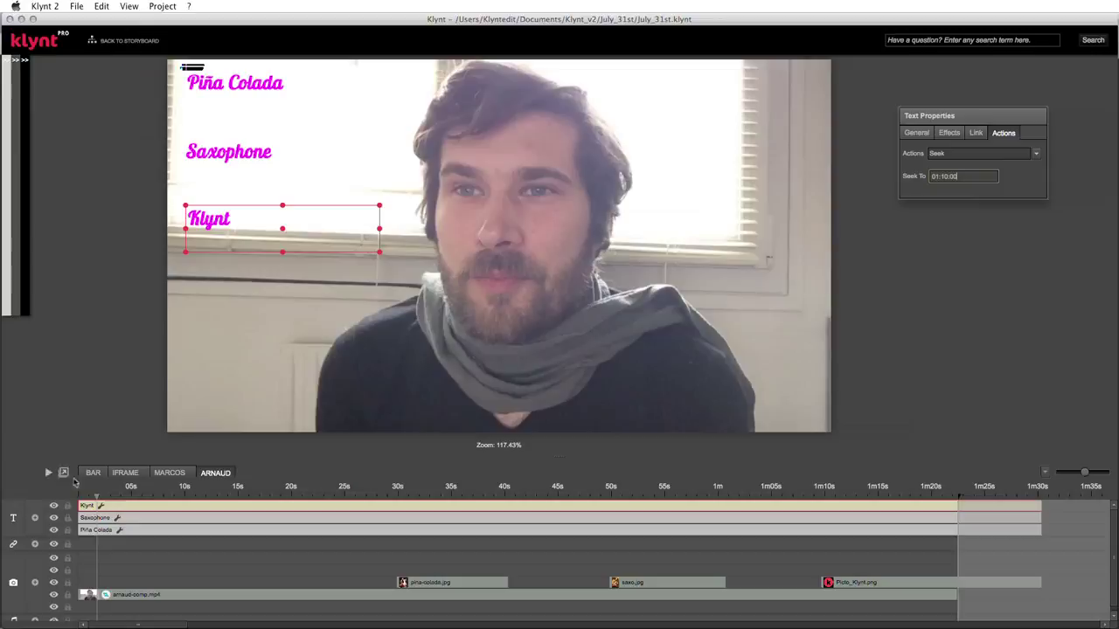
click(64, 474)
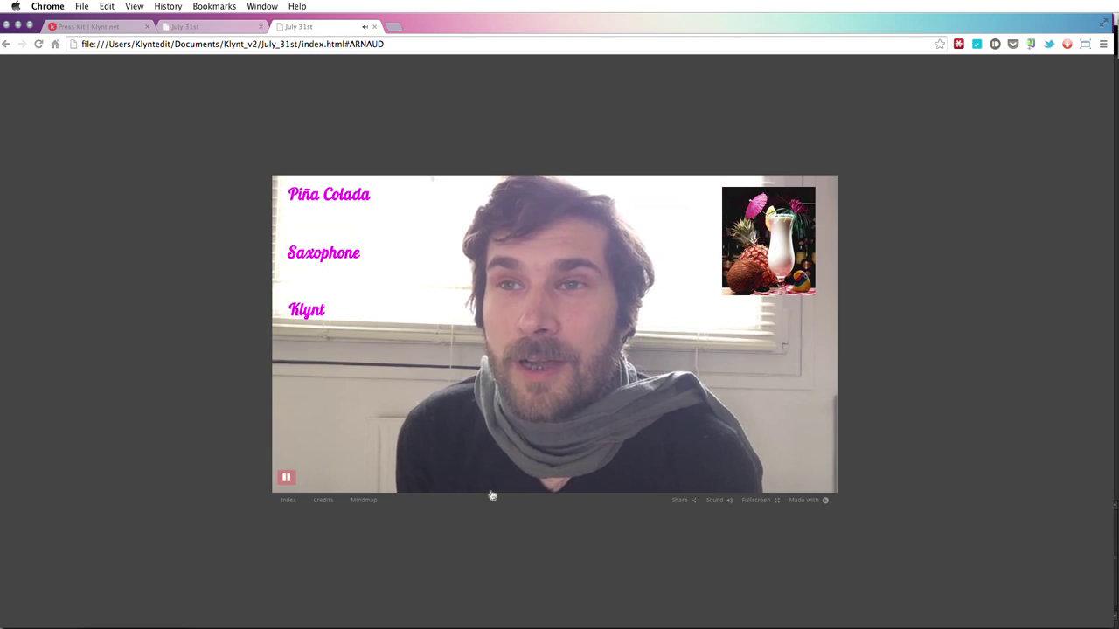
- Click the Saxophone, Klynt and Piña Colada titles to test their seeks, then pause playback
click(351, 255)
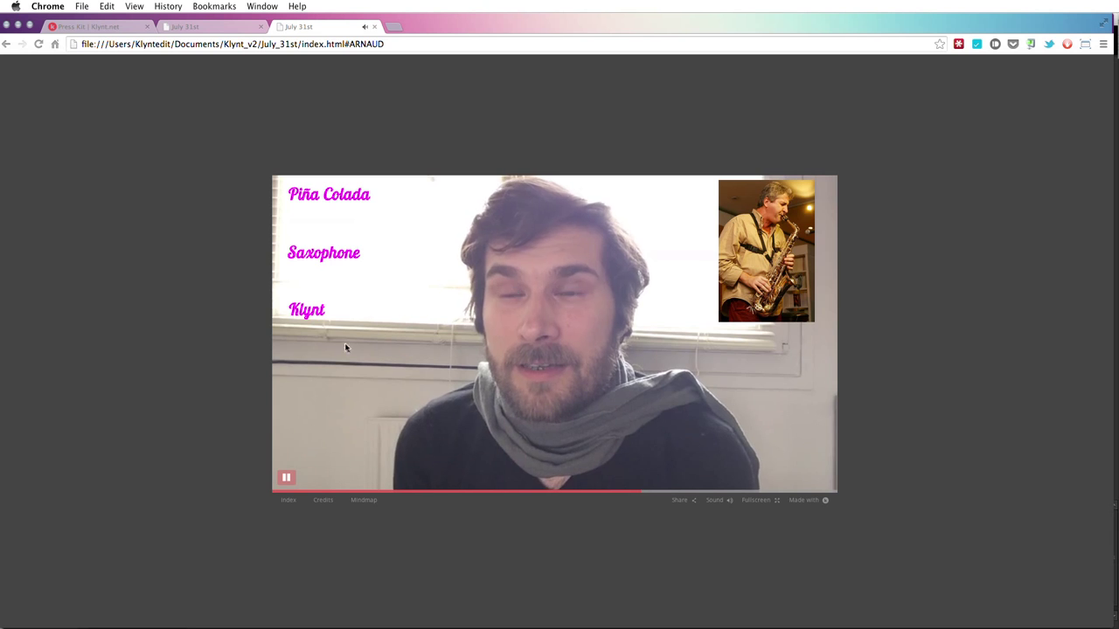
click(315, 310)
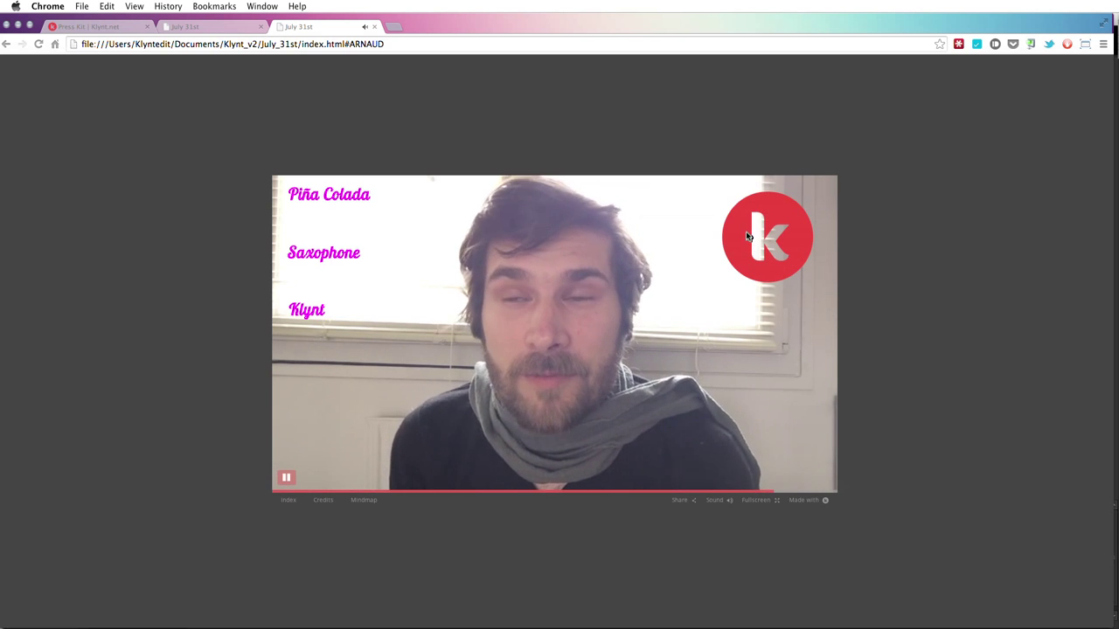
click(347, 205)
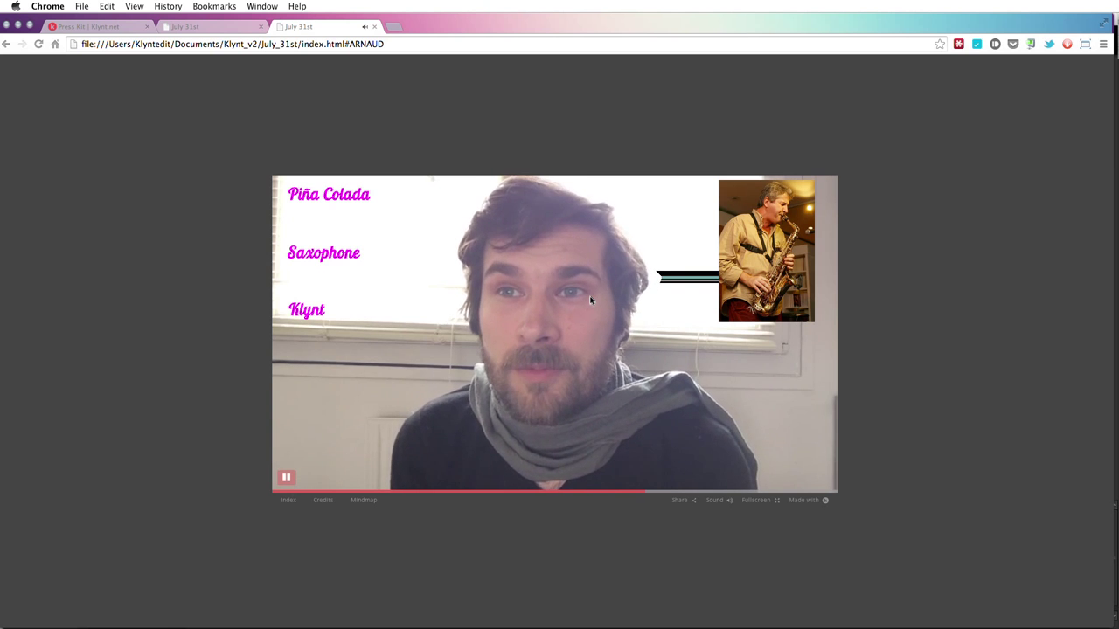
click(288, 479)
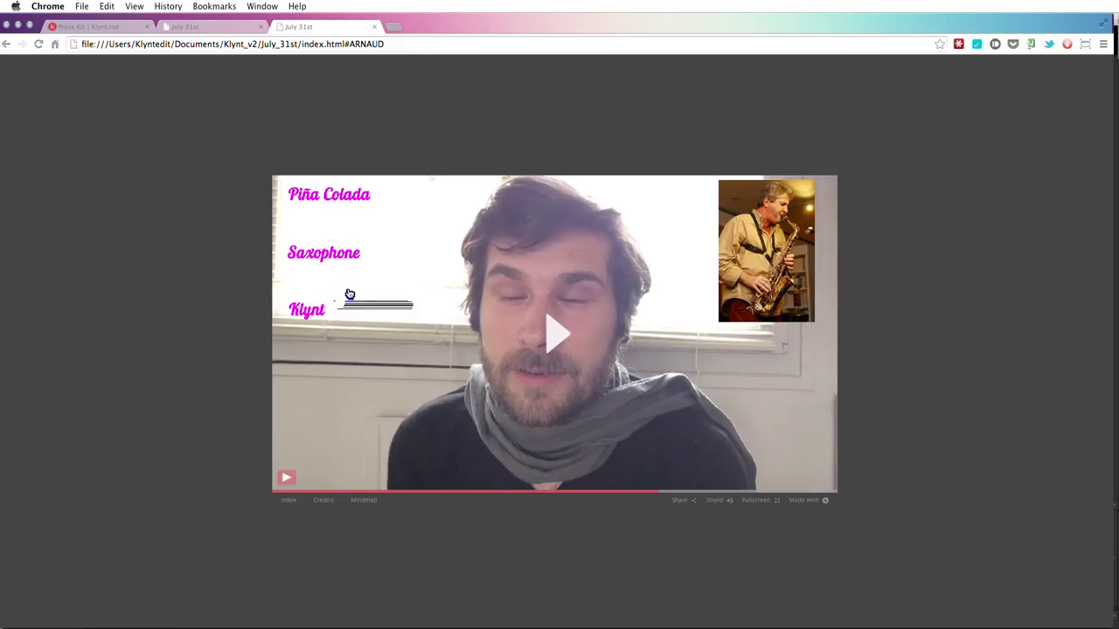
click(287, 478)
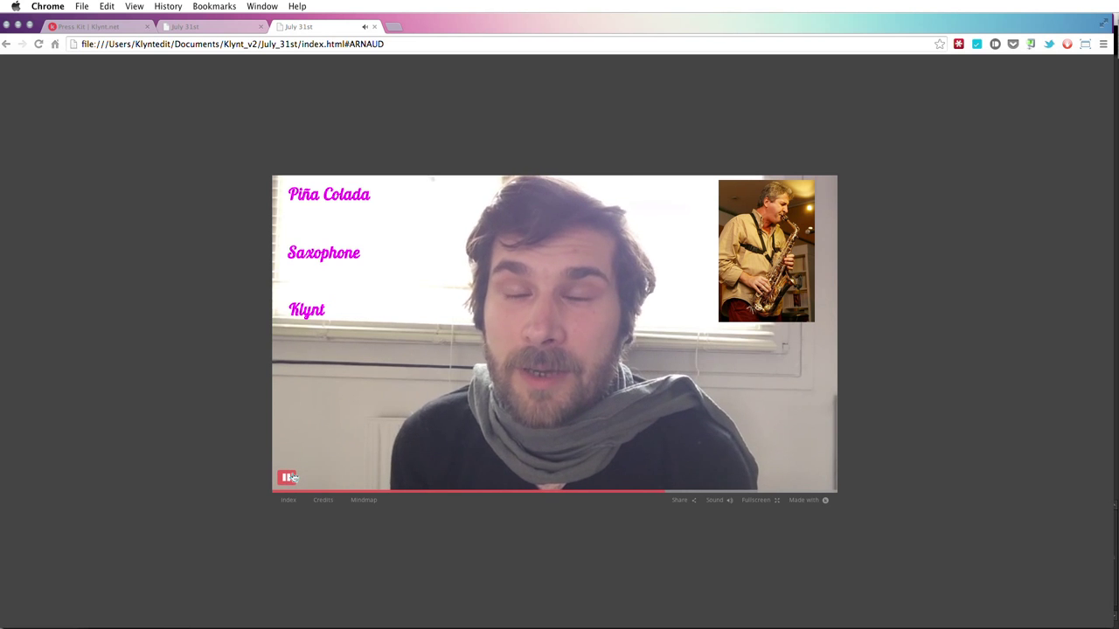
click(288, 477)
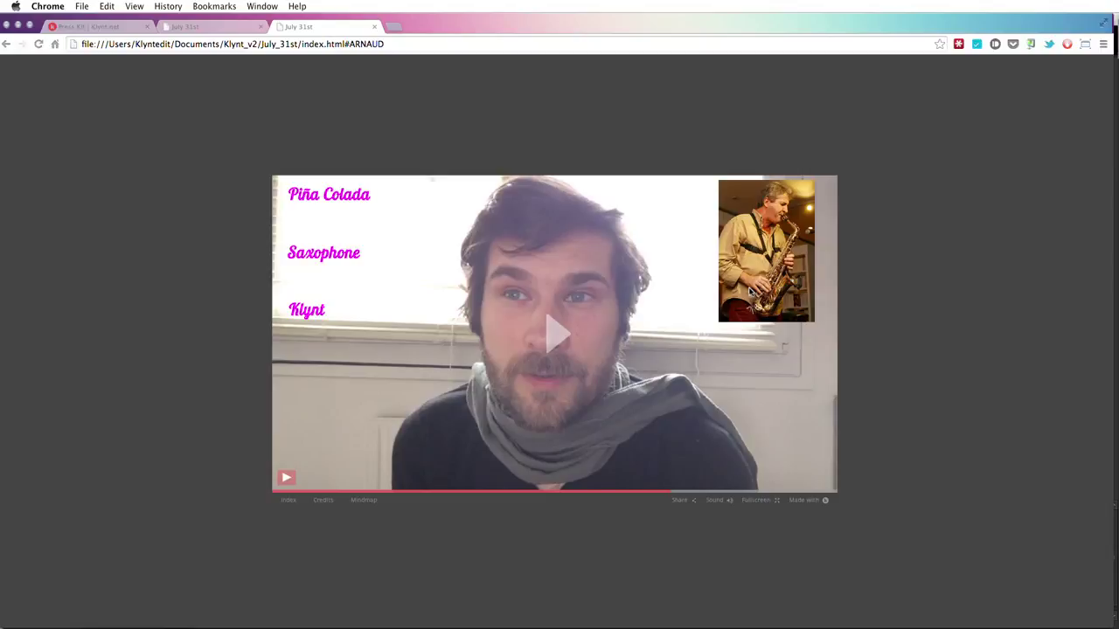
- Toggle preview playback a few more times, then switch back to the Klynt 2 editor
click(289, 479)
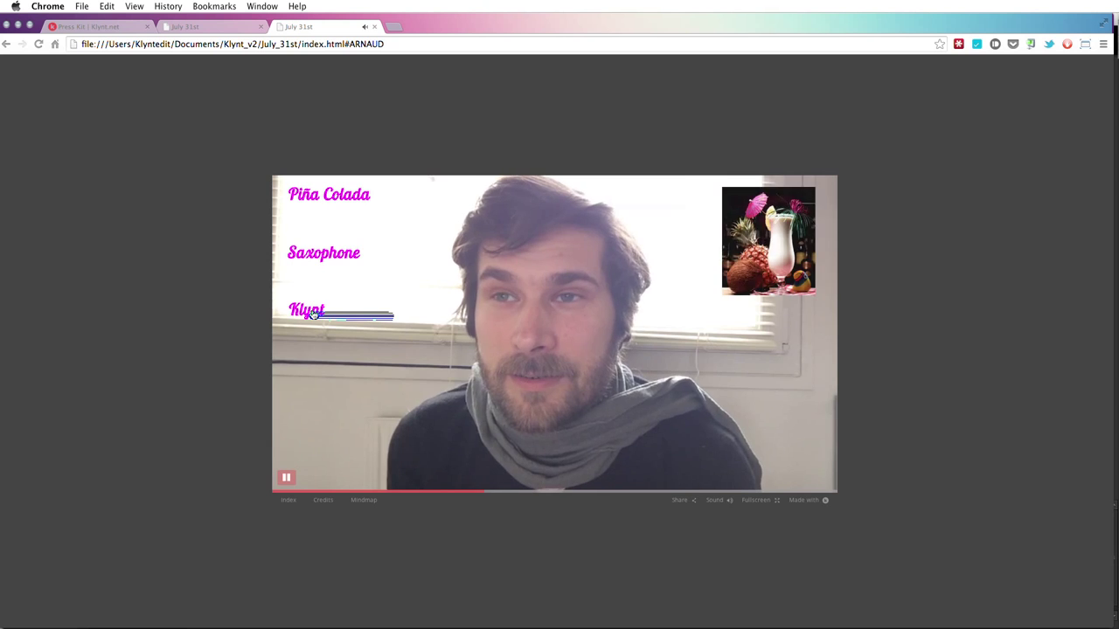
click(287, 479)
click(286, 479)
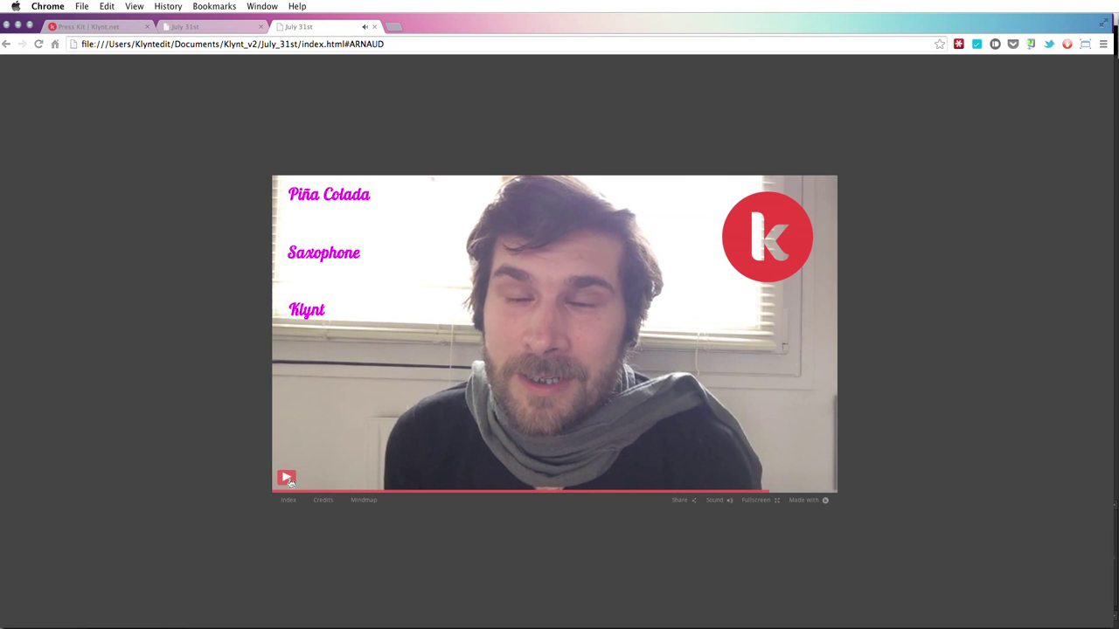
click(287, 479)
click(287, 479)
click(287, 479)
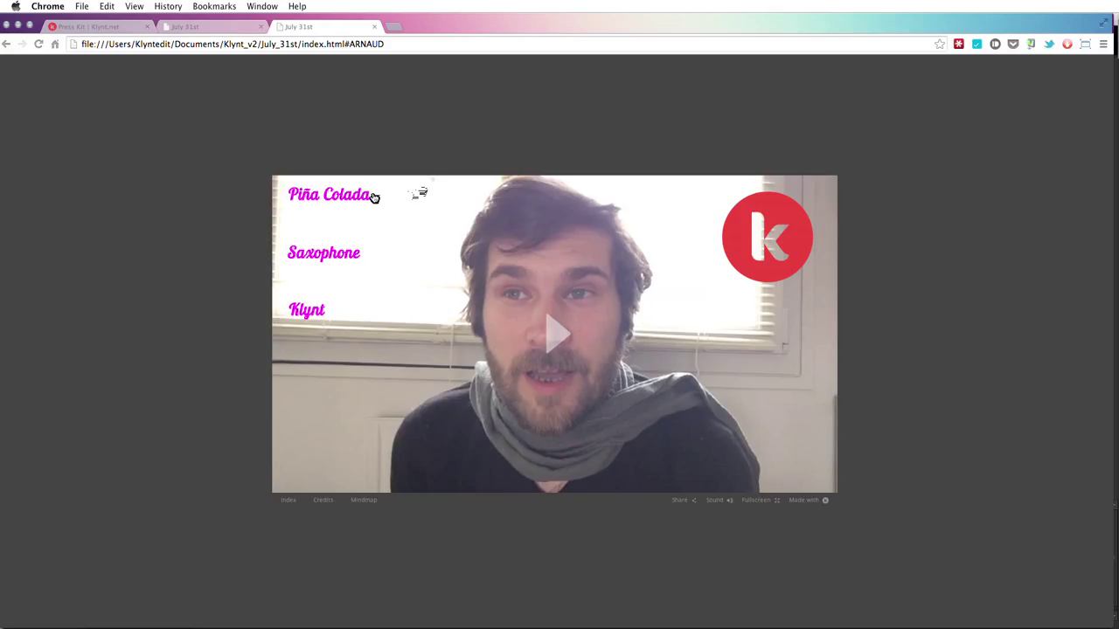
mouse_move(367, 257)
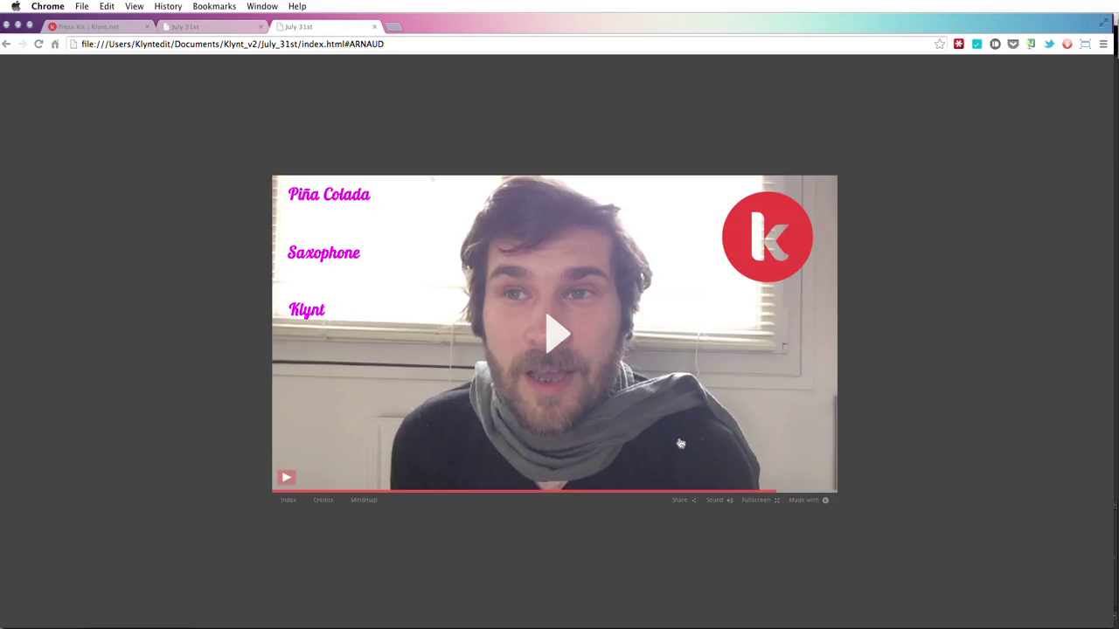
key(super+Tab)
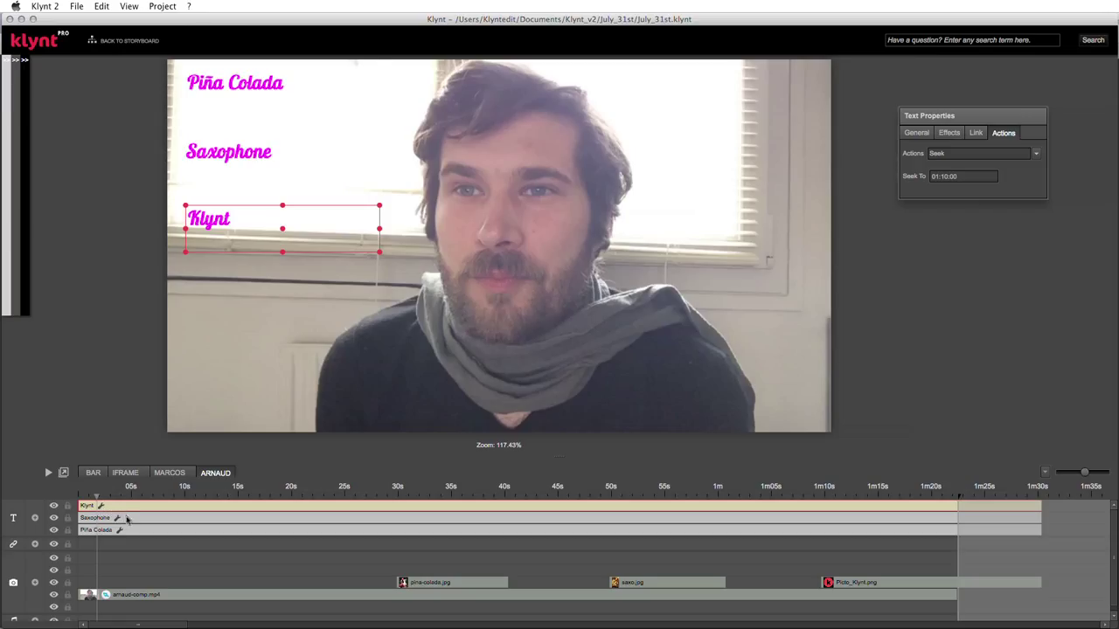
click(127, 518)
click(142, 531)
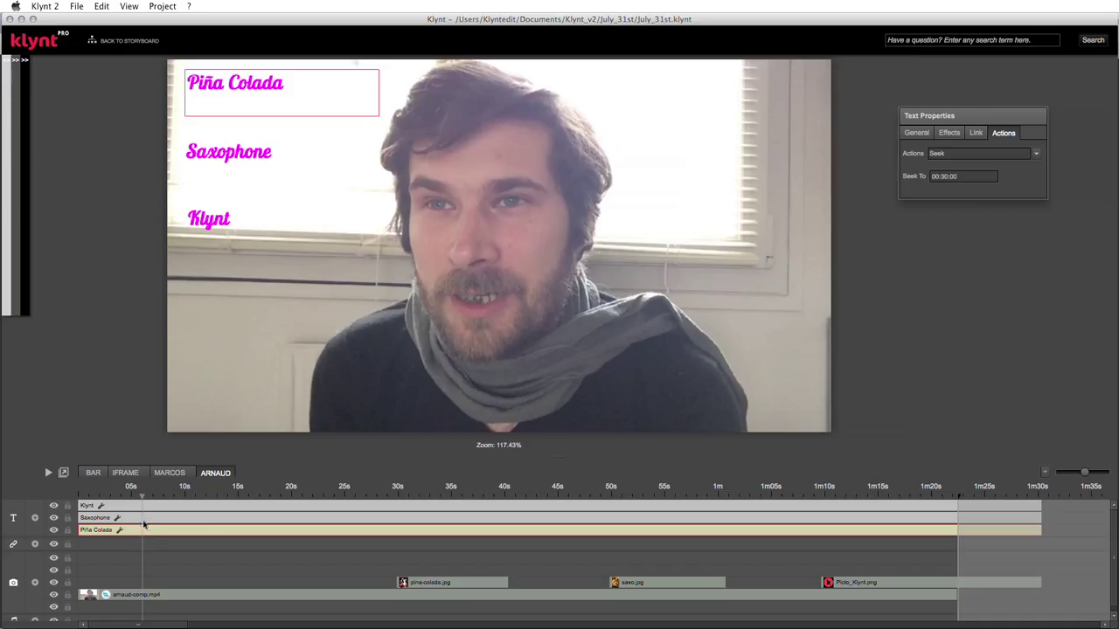
click(464, 583)
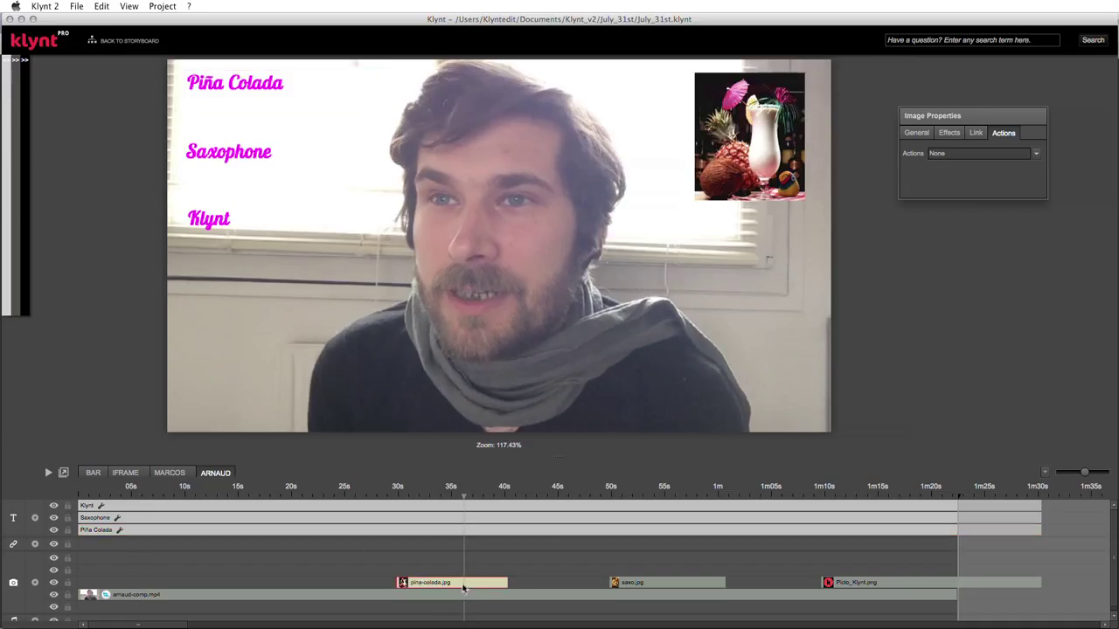
click(1035, 154)
click(938, 199)
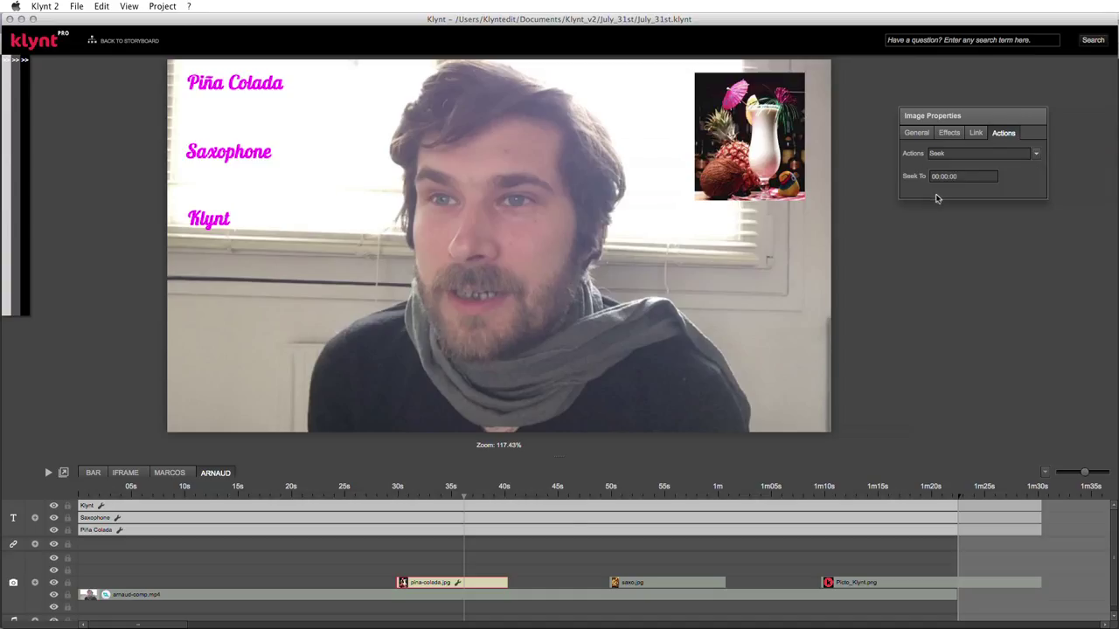
click(1036, 154)
click(975, 166)
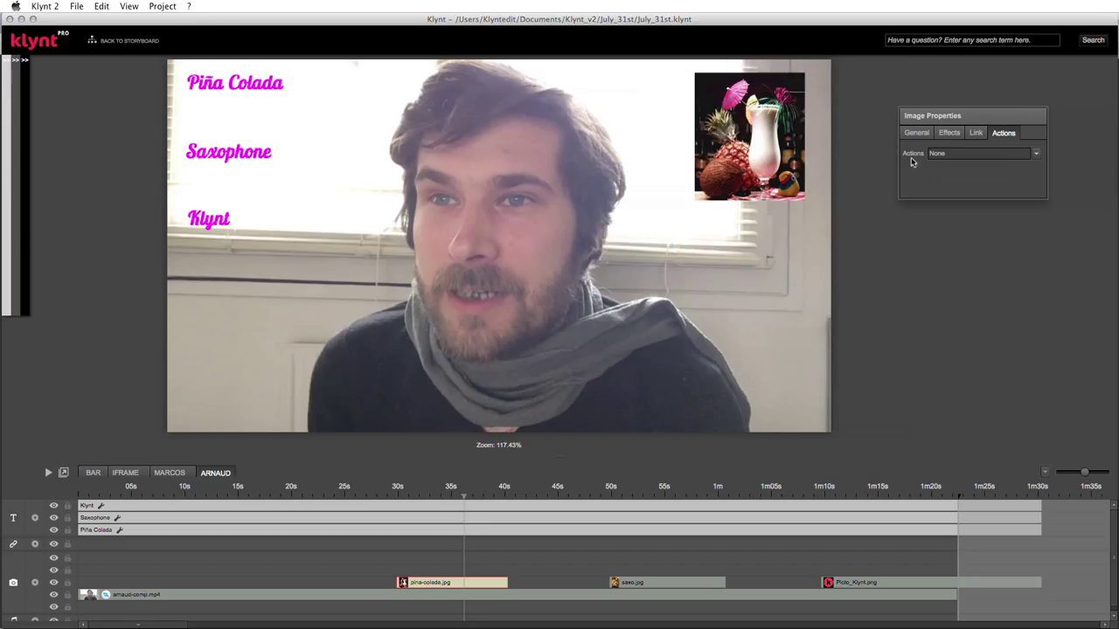
click(35, 521)
- Add a text clip on the new track and stretch it to the sequence end
right_click(103, 509)
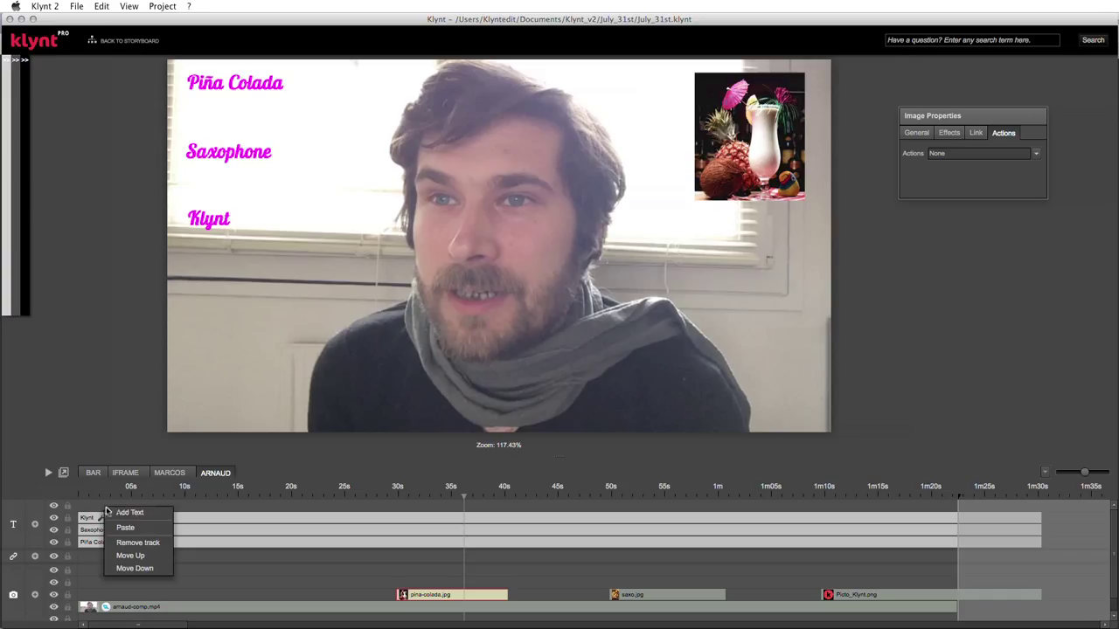
click(129, 513)
click(124, 508)
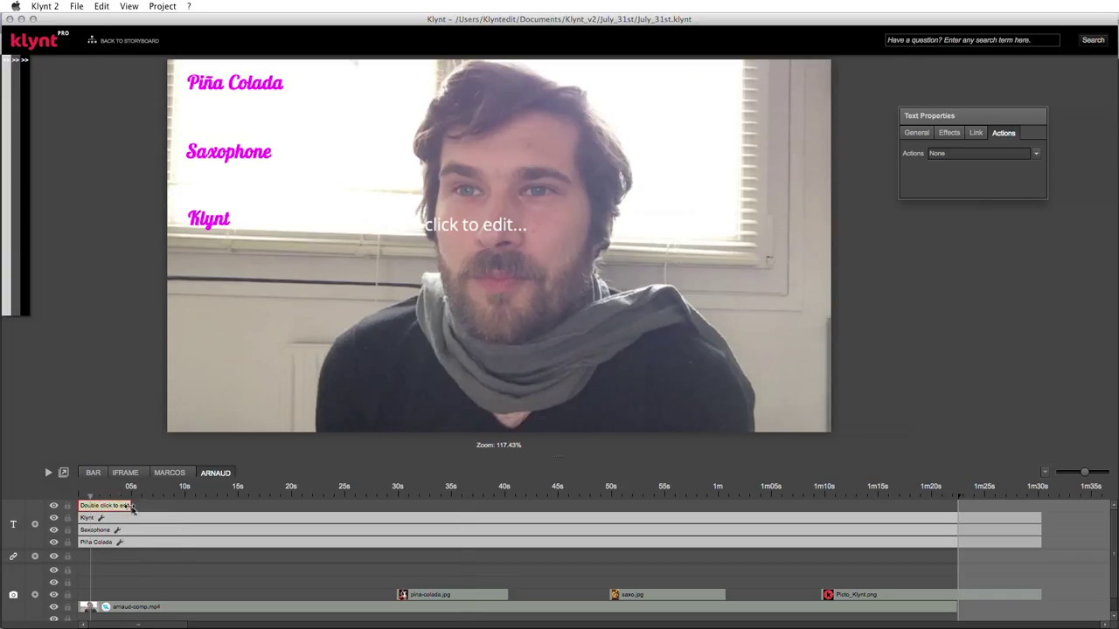
drag(131, 507, 1109, 507)
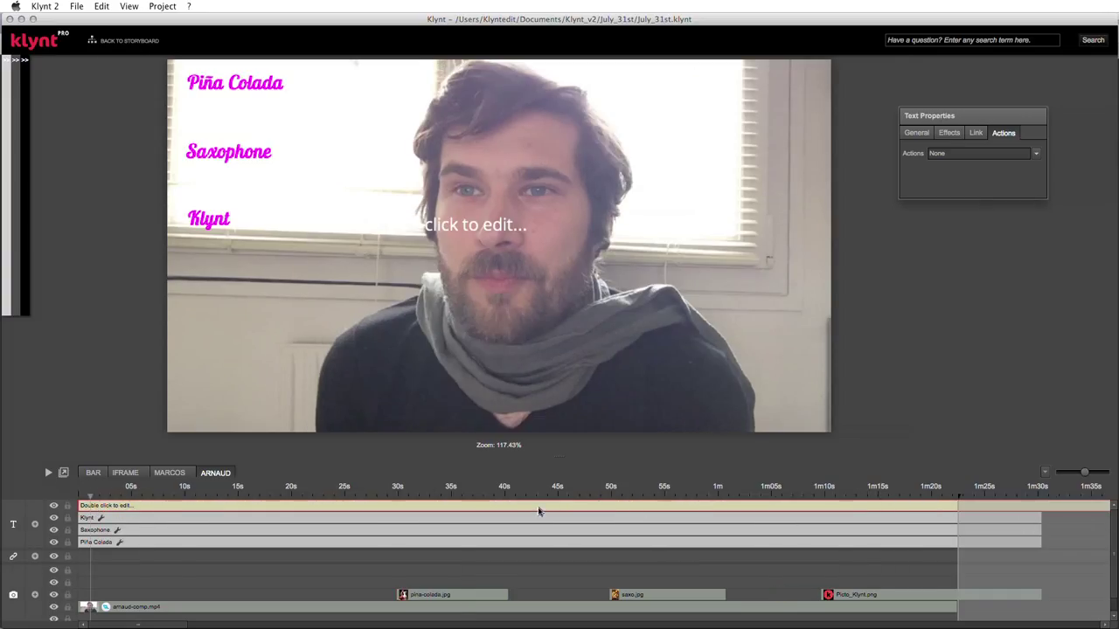
- Reposition the Klynt title, keeping its text, and return it below Saxophone
double_click(539, 512)
drag(512, 229, 371, 212)
click(356, 230)
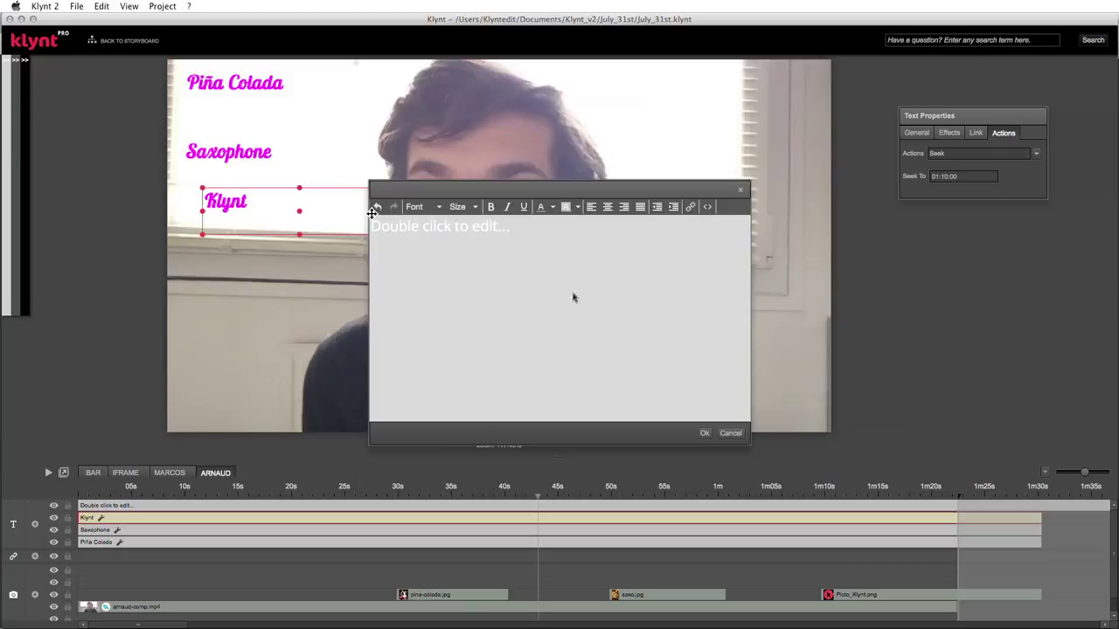
drag(372, 212, 773, 234)
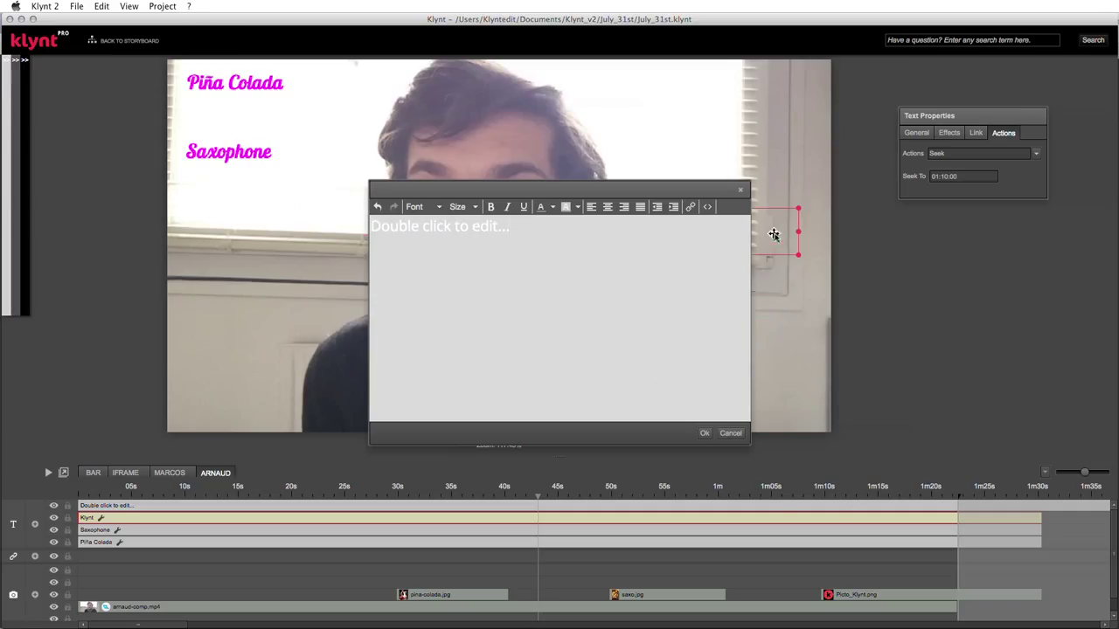
double_click(773, 234)
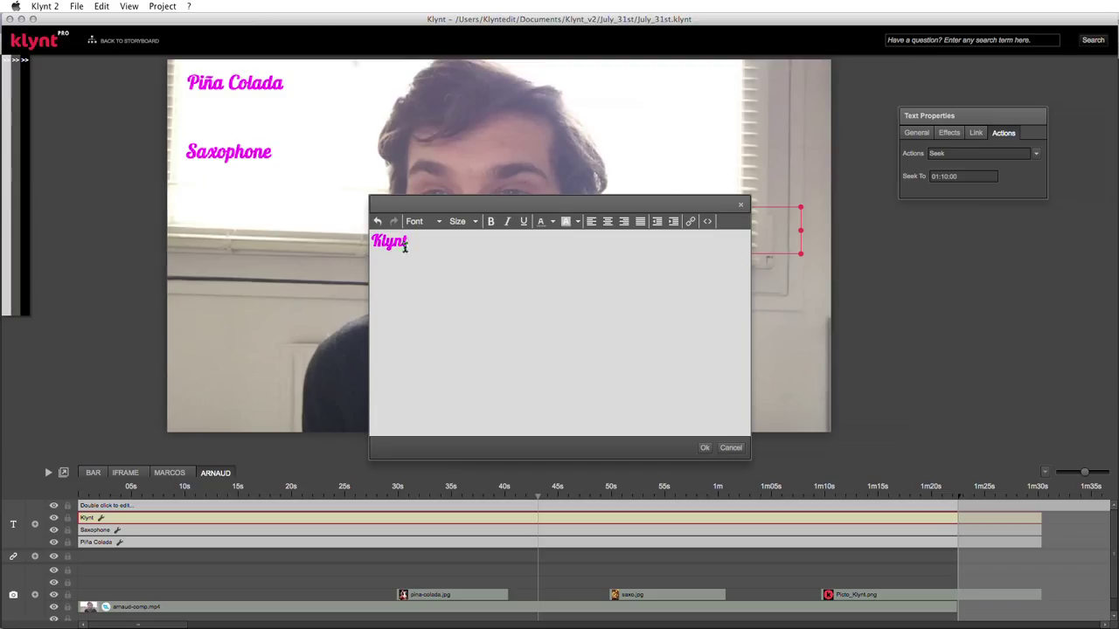
click(700, 446)
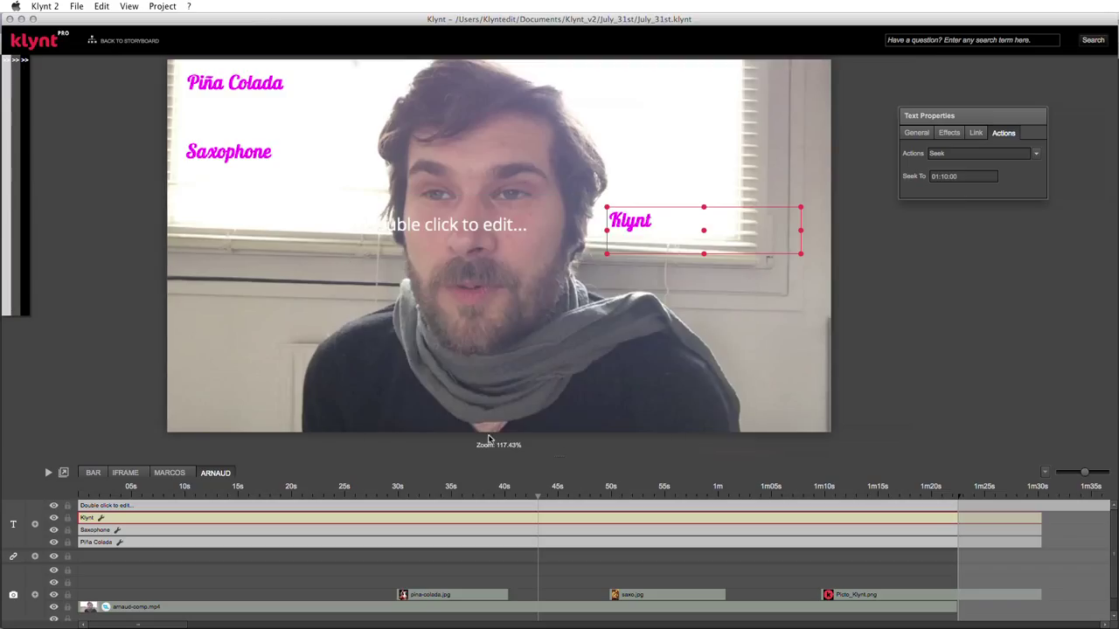
drag(666, 229, 277, 210)
- Replace the placeholder text with 'Watch again' and move it to the video's lower left
click(511, 249)
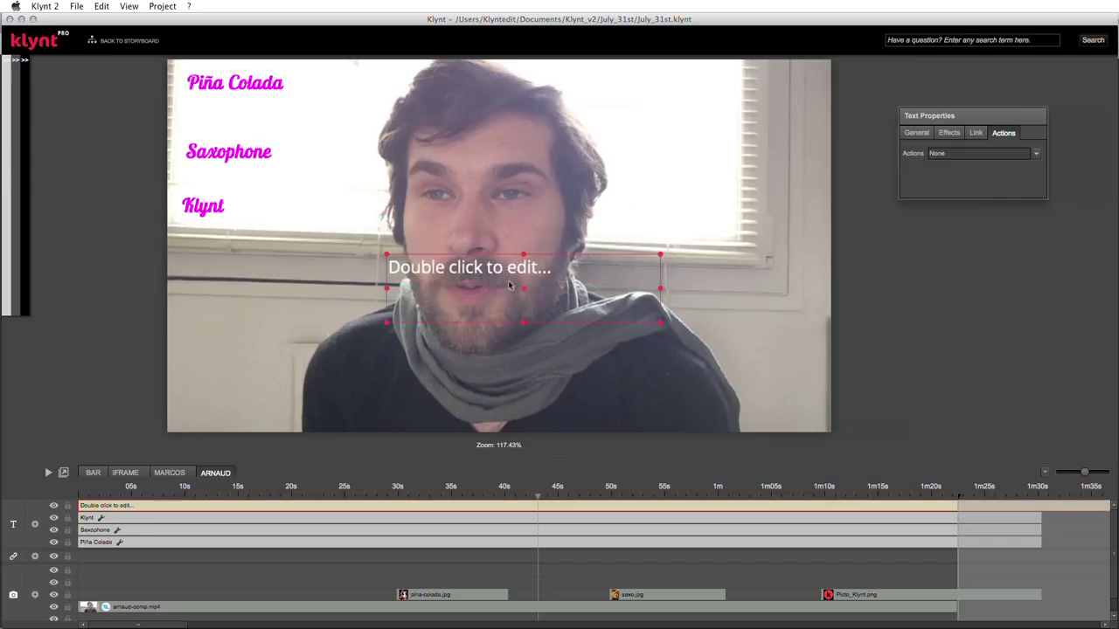
double_click(509, 278)
drag(519, 243, 370, 236)
text(Watch again)
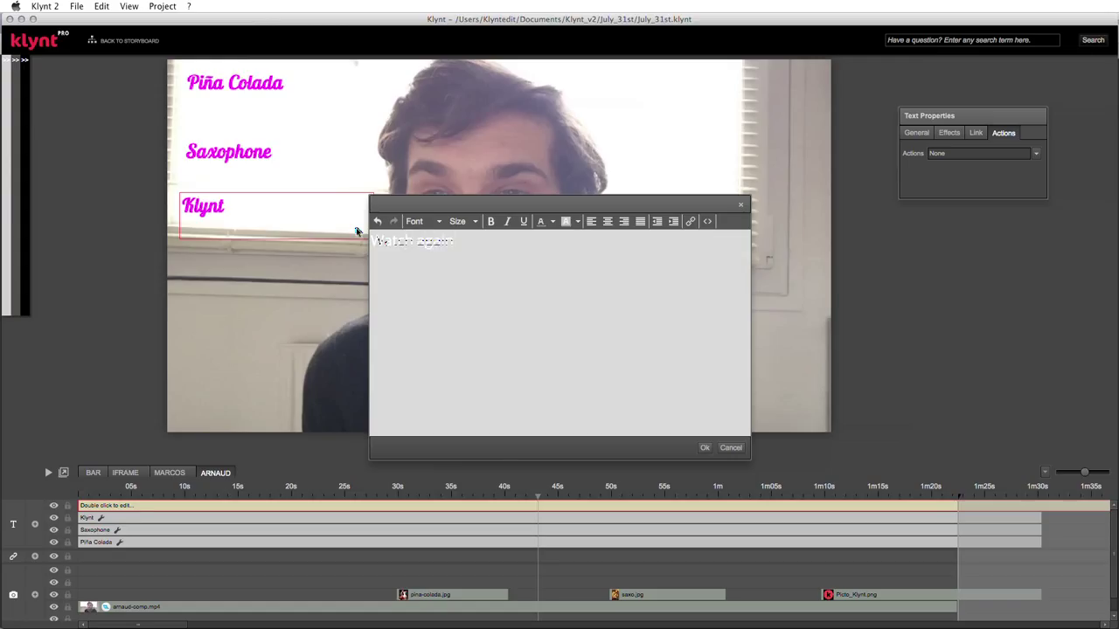
click(705, 449)
drag(522, 256, 304, 366)
- Apply the blue Title 1 text style to Watch again and settle it in the lower-left corner
click(918, 136)
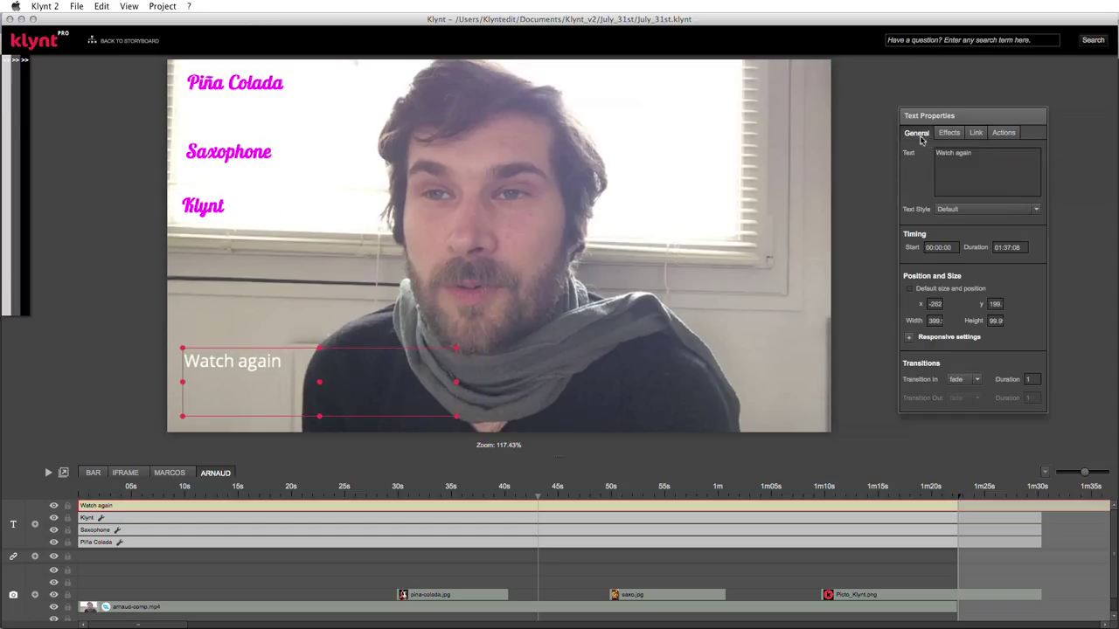
click(1036, 210)
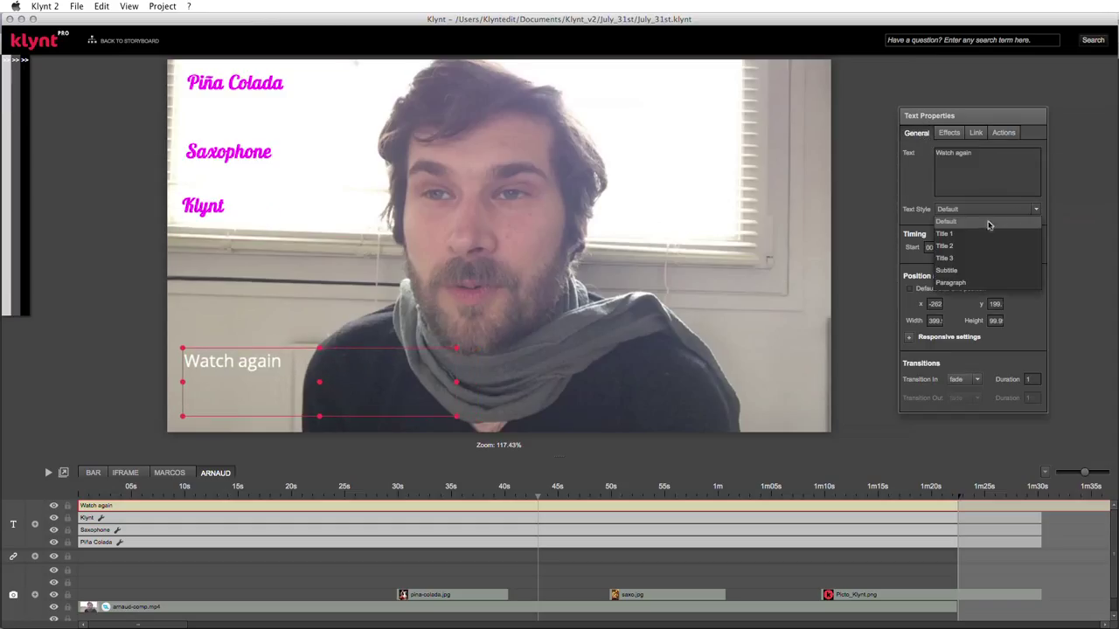
click(957, 228)
drag(338, 392, 336, 395)
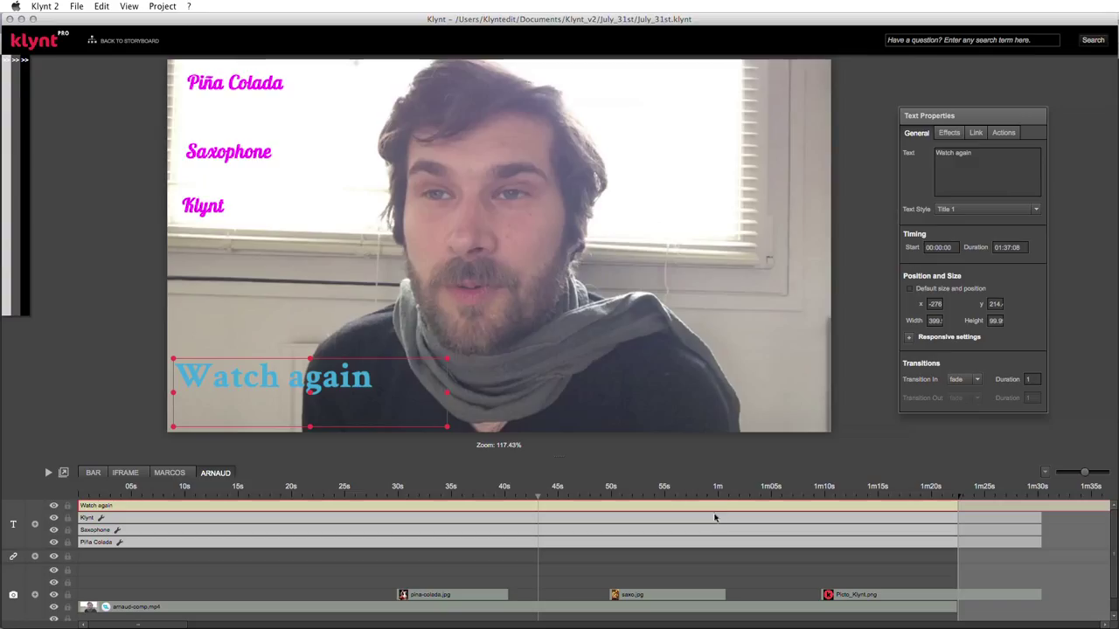
- Add a Seek action to Watch again targeting 00:00:01
click(1003, 133)
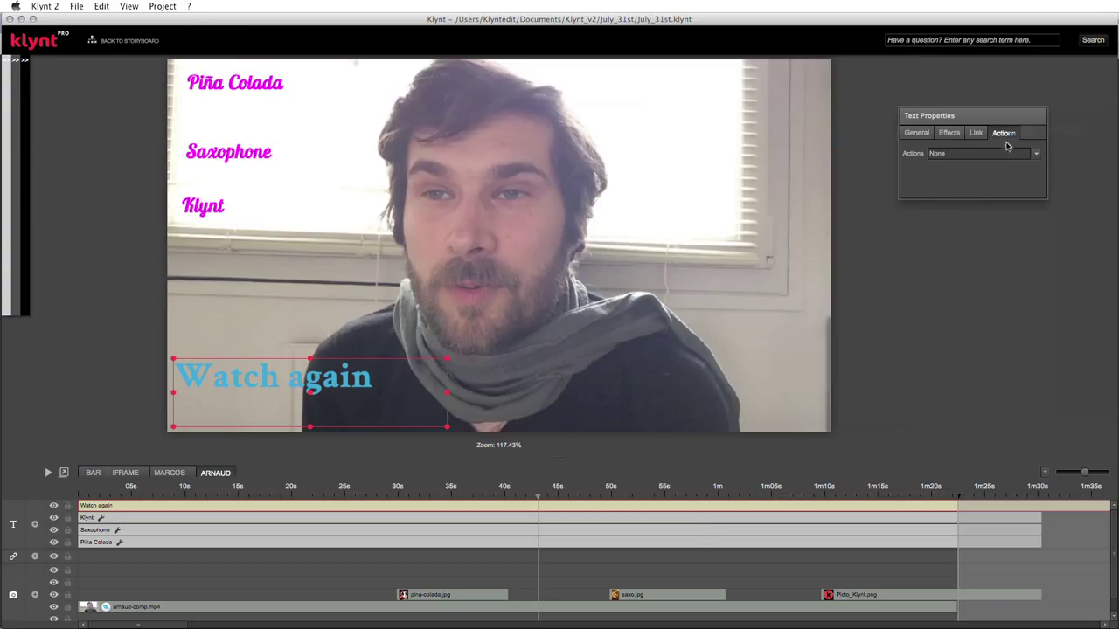
click(1035, 153)
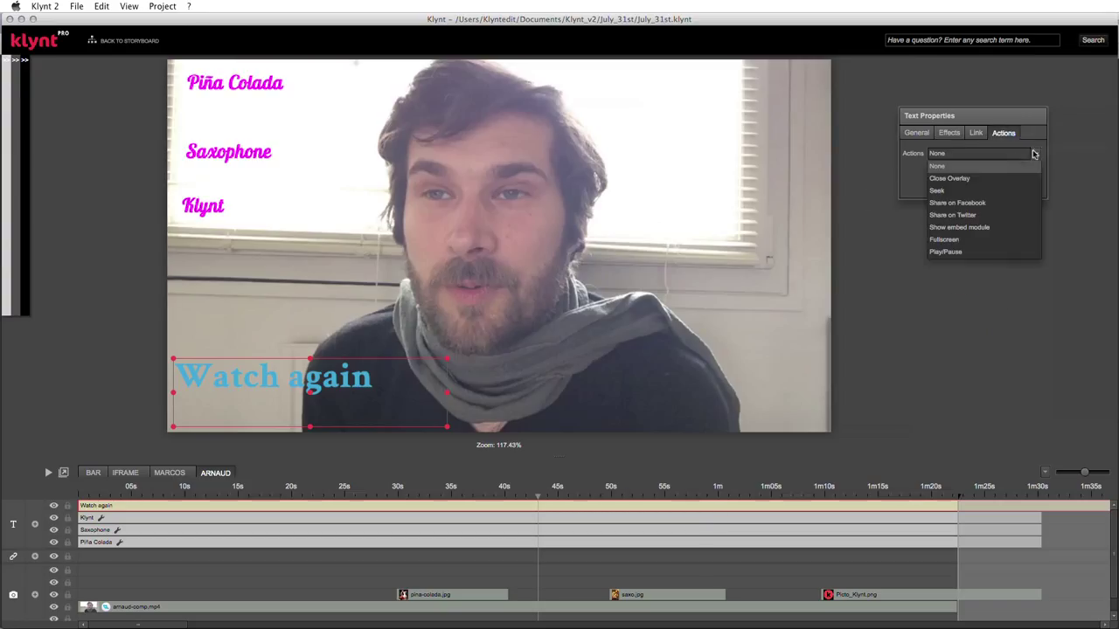
click(955, 190)
click(948, 177)
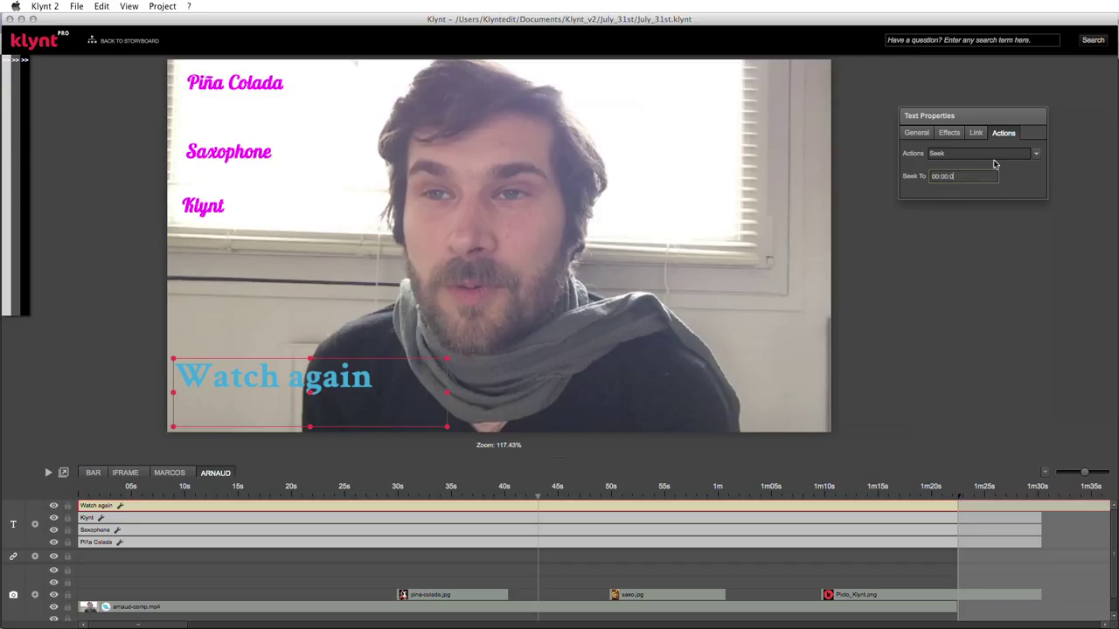
key(Return)
- Run the ARNAUD sequence from start in Chrome and close the duplicate preview tabs
click(80, 6)
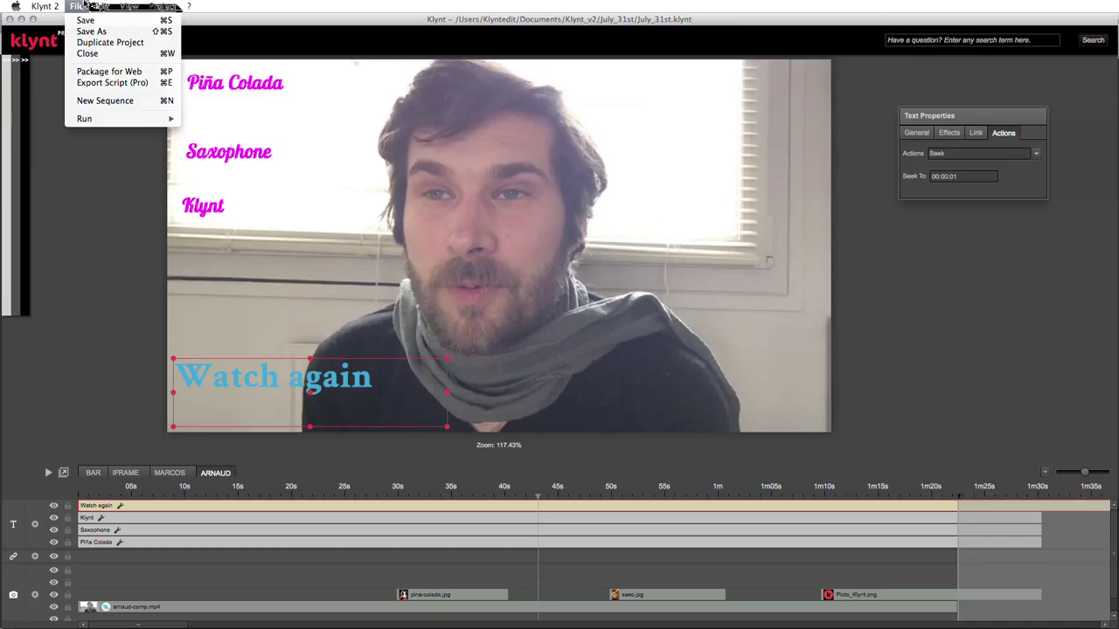
click(80, 6)
click(80, 6)
mouse_move(98, 118)
click(254, 133)
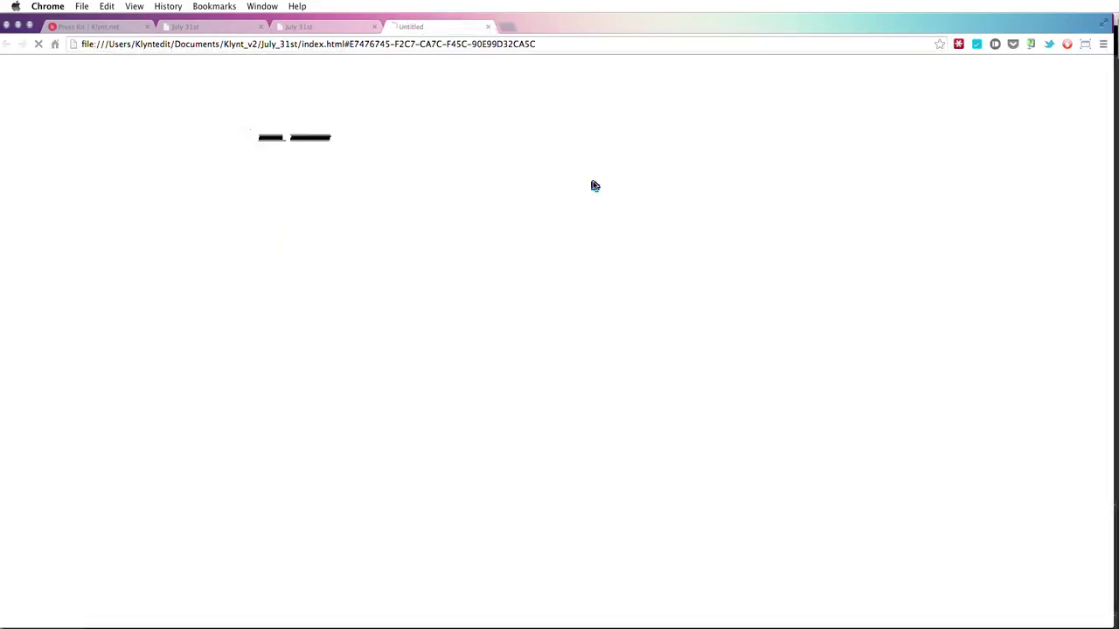
click(375, 27)
click(375, 27)
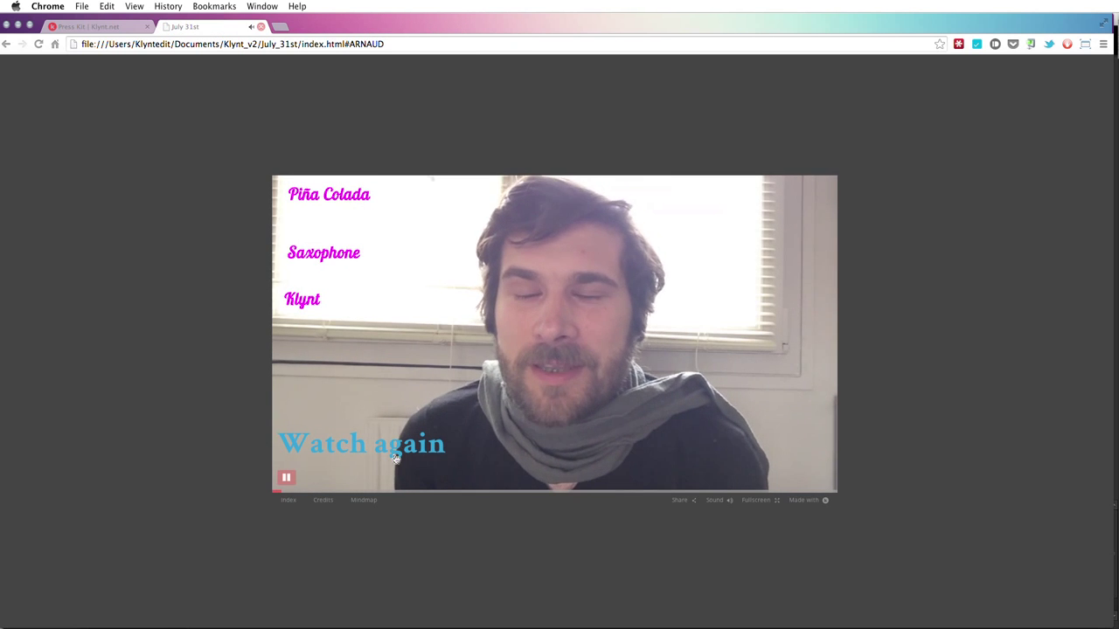
- Test the Piña Colada link, pause the preview video, and switch back to Klynt
click(348, 199)
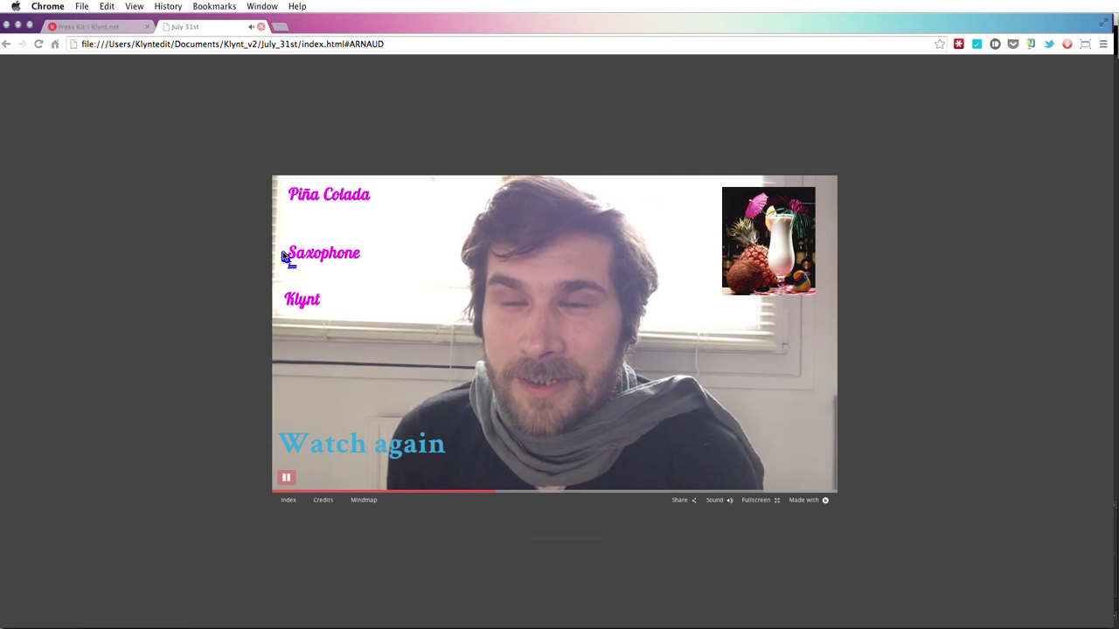
mouse_move(312, 254)
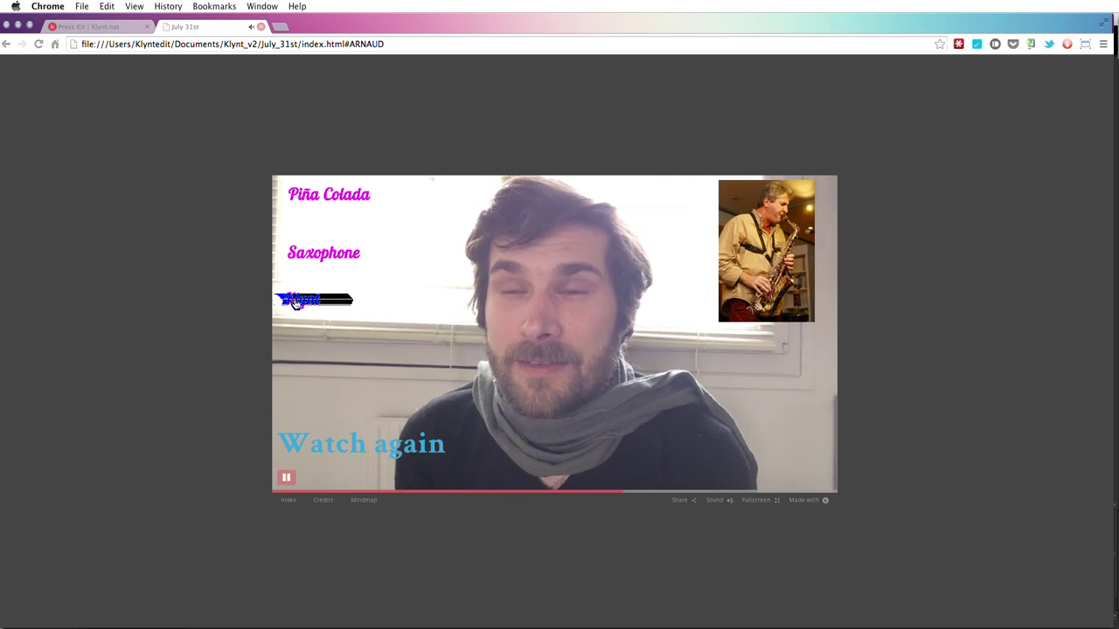
mouse_move(297, 301)
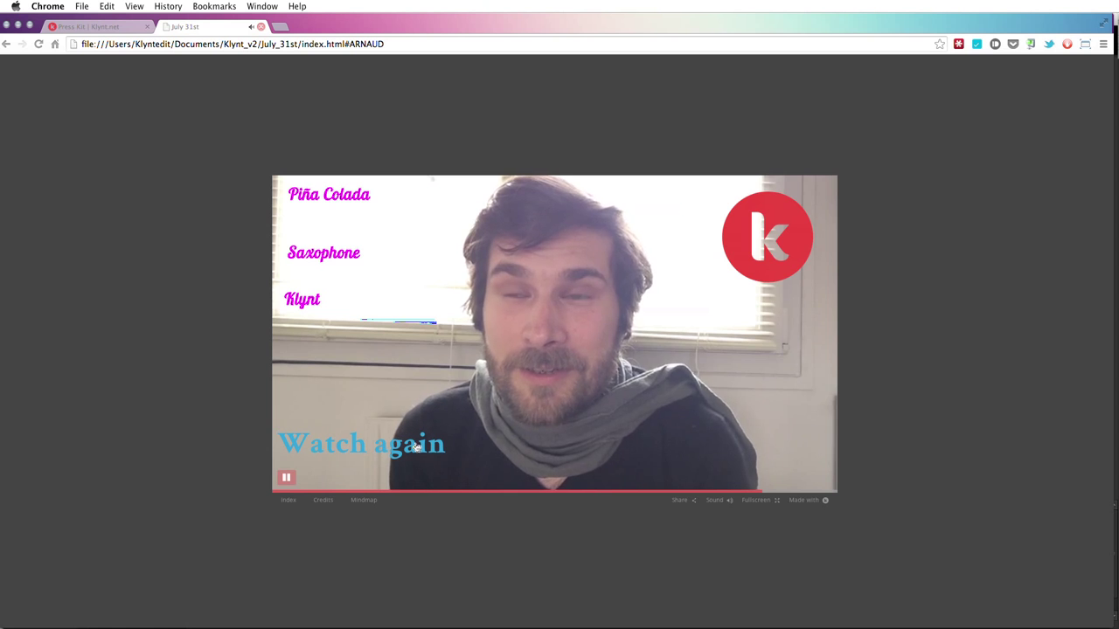
mouse_move(288, 485)
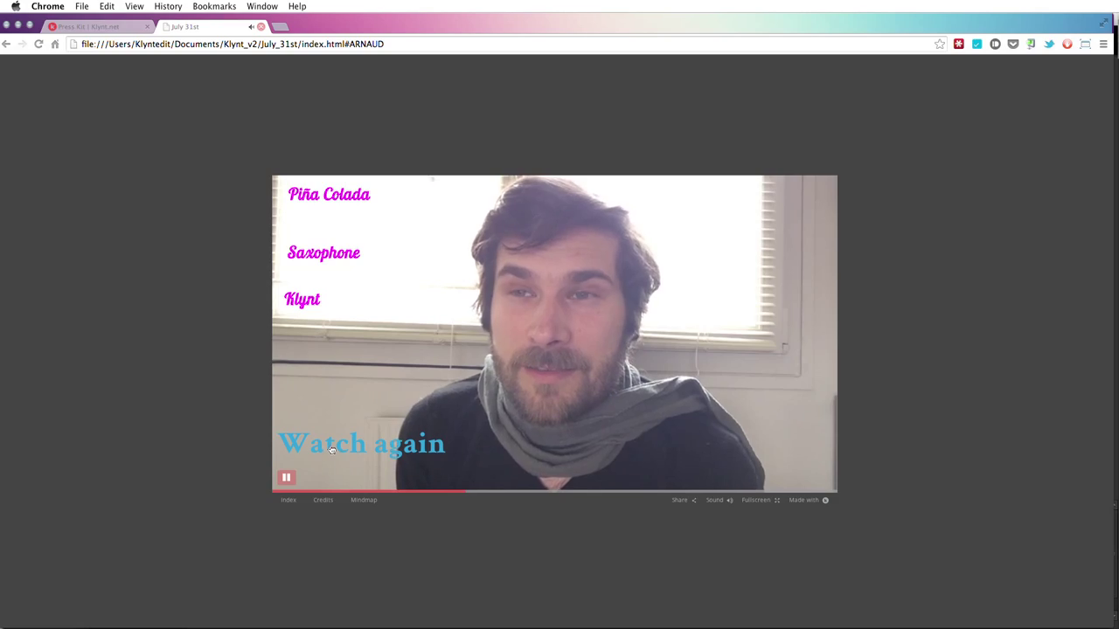
click(288, 480)
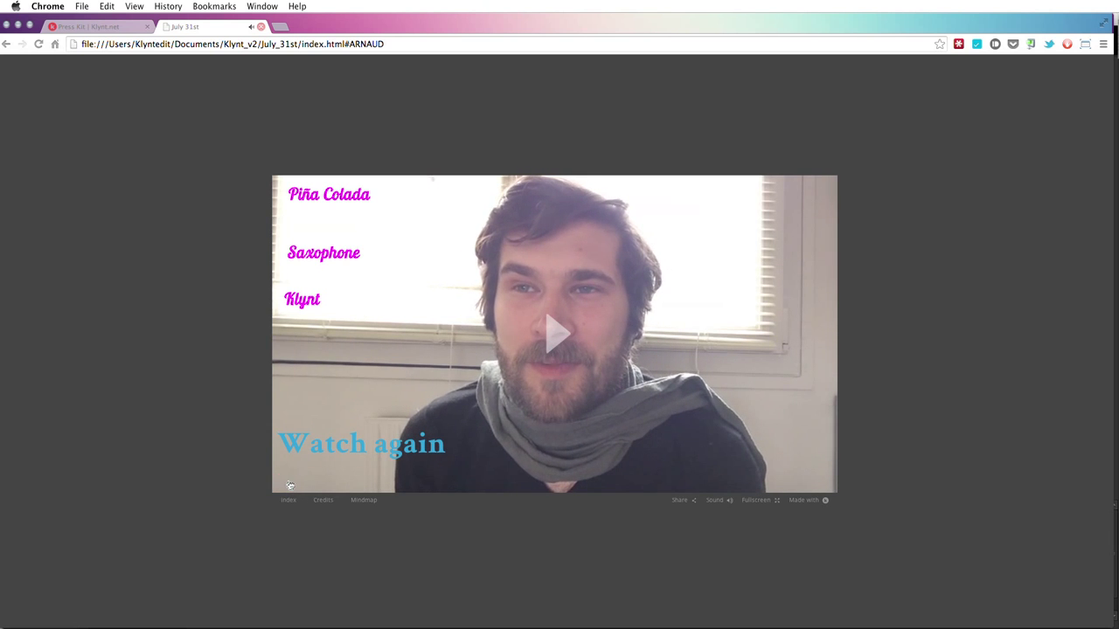
key(super+Tab)
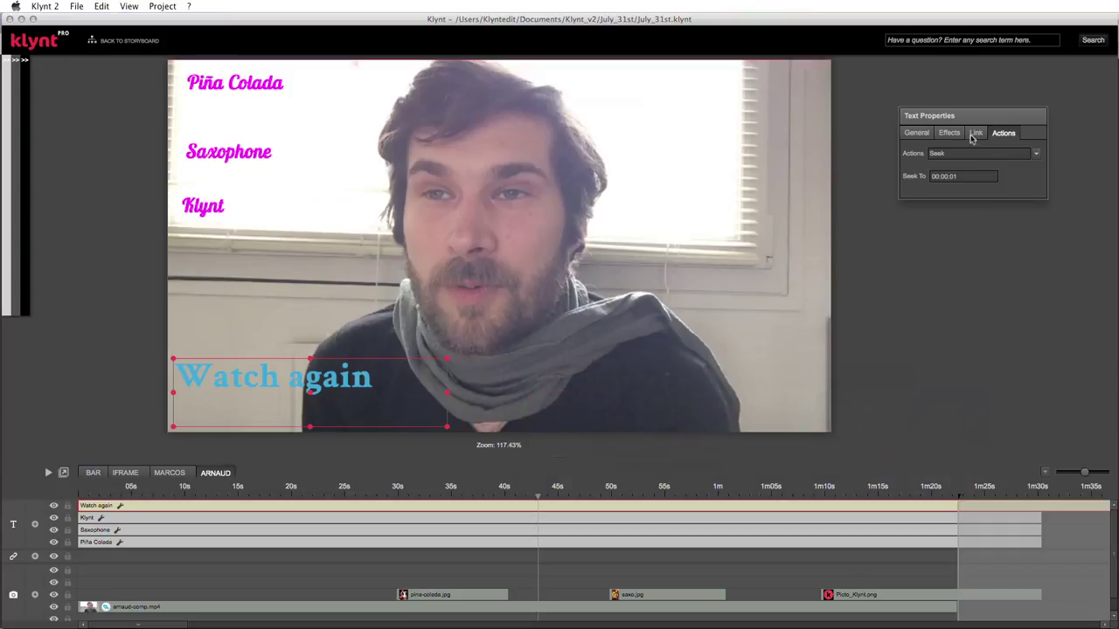
- Confirm Watch again seeks to 00:00:01, then nudge the Saxophone and Klynt titles slightly up
click(964, 176)
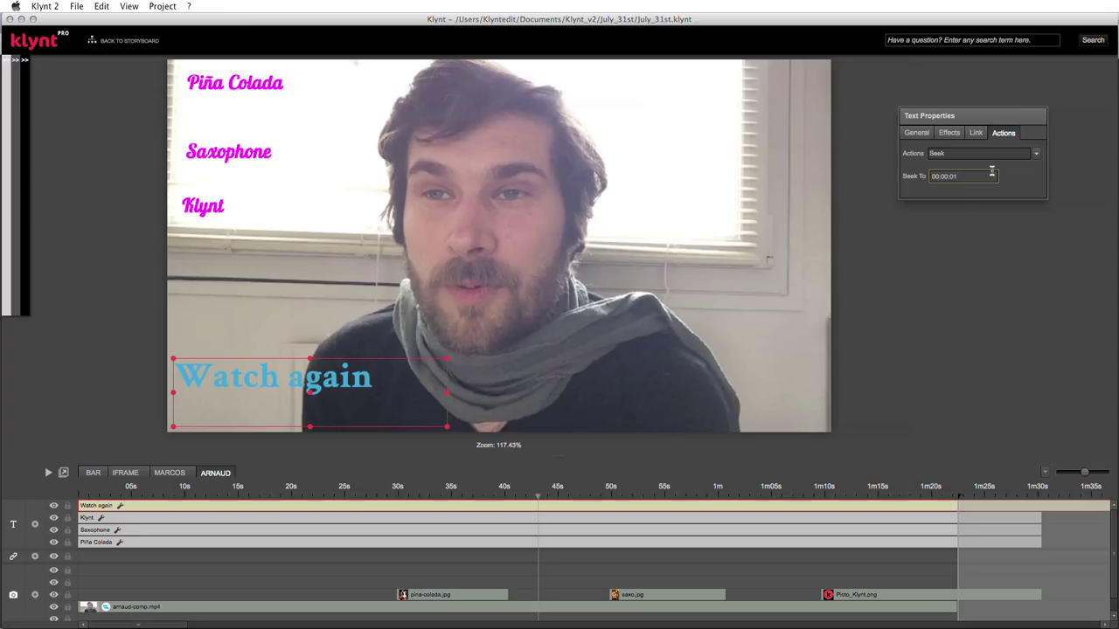
click(991, 171)
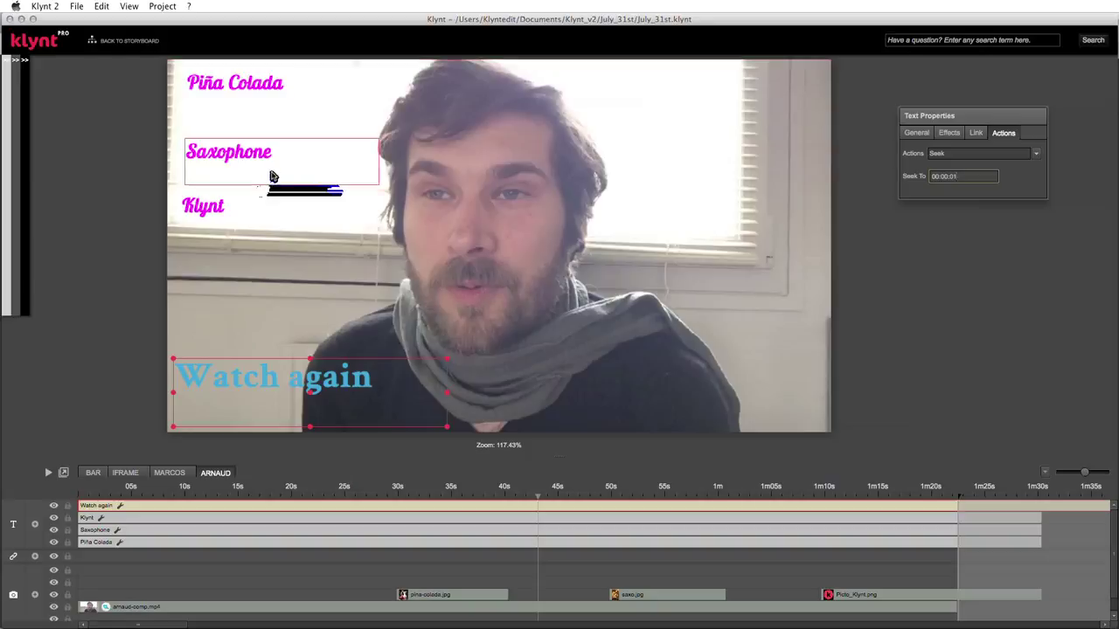
drag(269, 176, 258, 163)
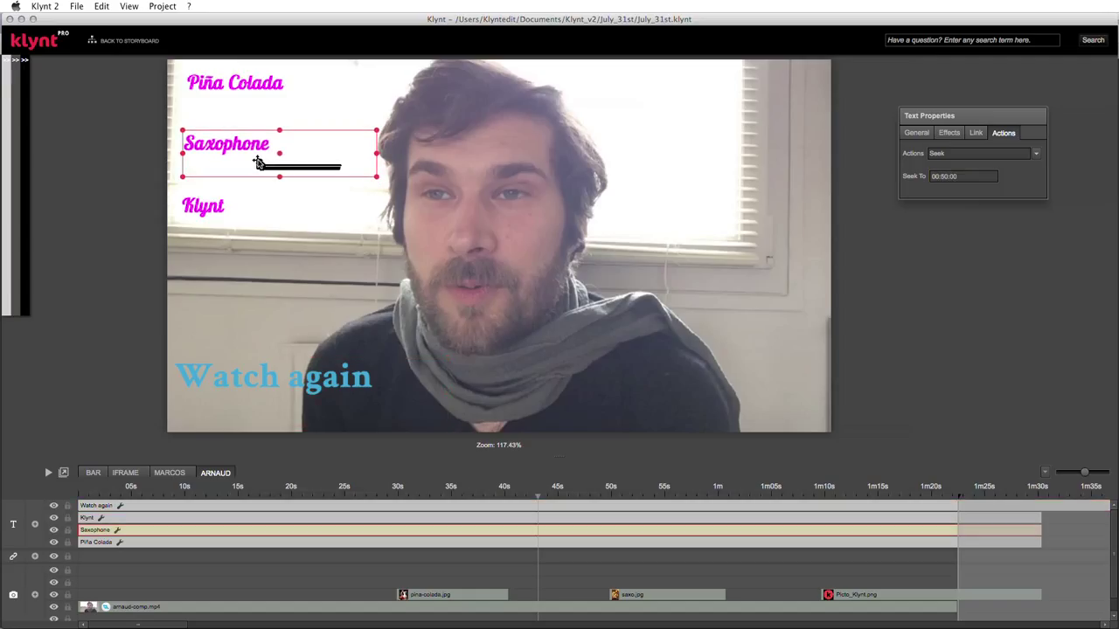
click(234, 202)
drag(206, 215, 207, 211)
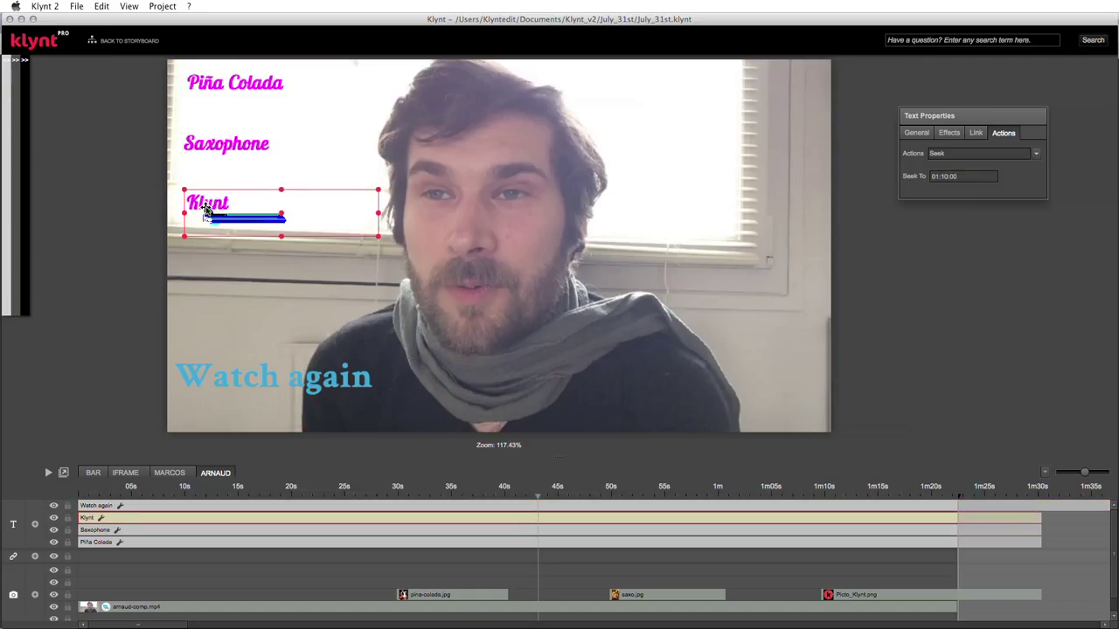
- Return to the storyboard mindmap and zoom out and back in on the sequences
click(135, 40)
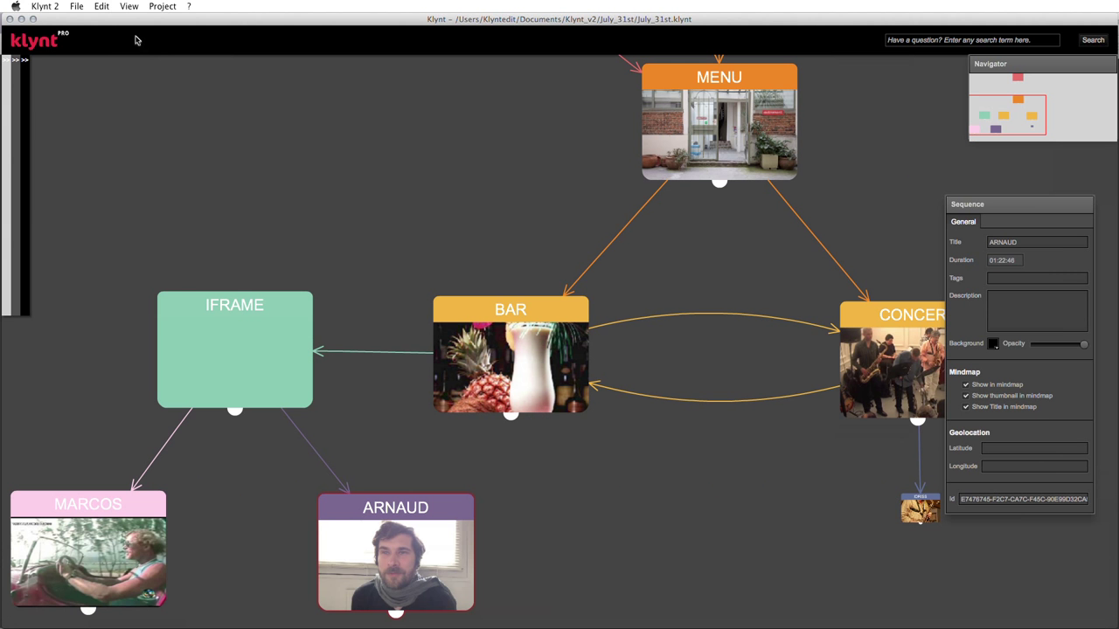
scroll(639, 359, down, 5)
scroll(638, 370, up, 2)
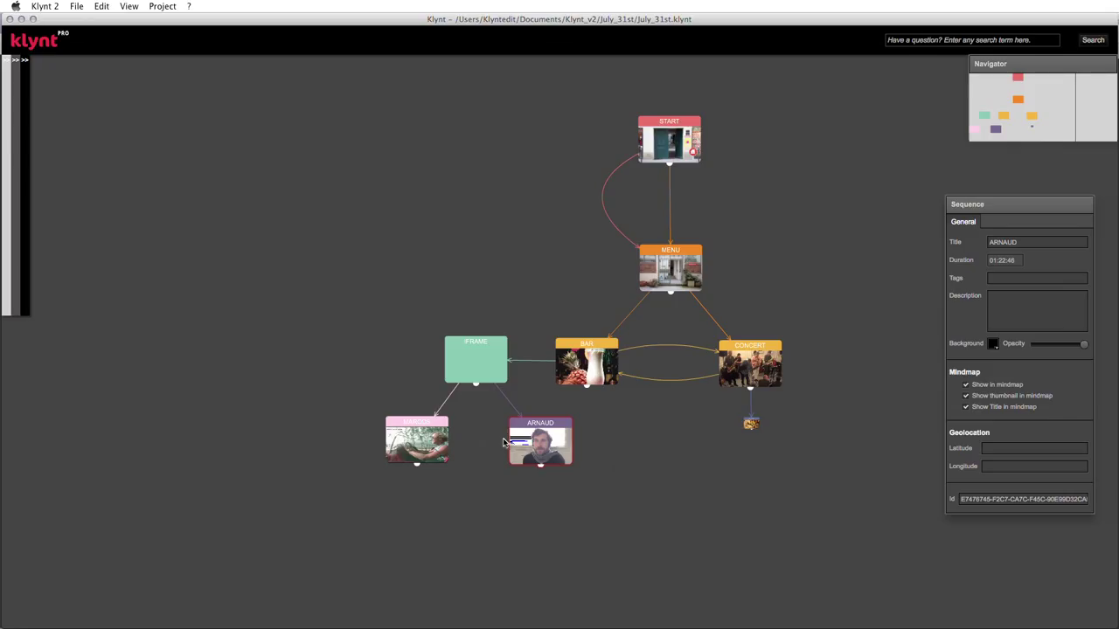
- Open the ARNAUD sequence in the editor and preview the project in Chrome
mouse_move(650, 137)
mouse_down()
mouse_move(662, 137)
mouse_move(640, 142)
mouse_move(655, 143)
mouse_up()
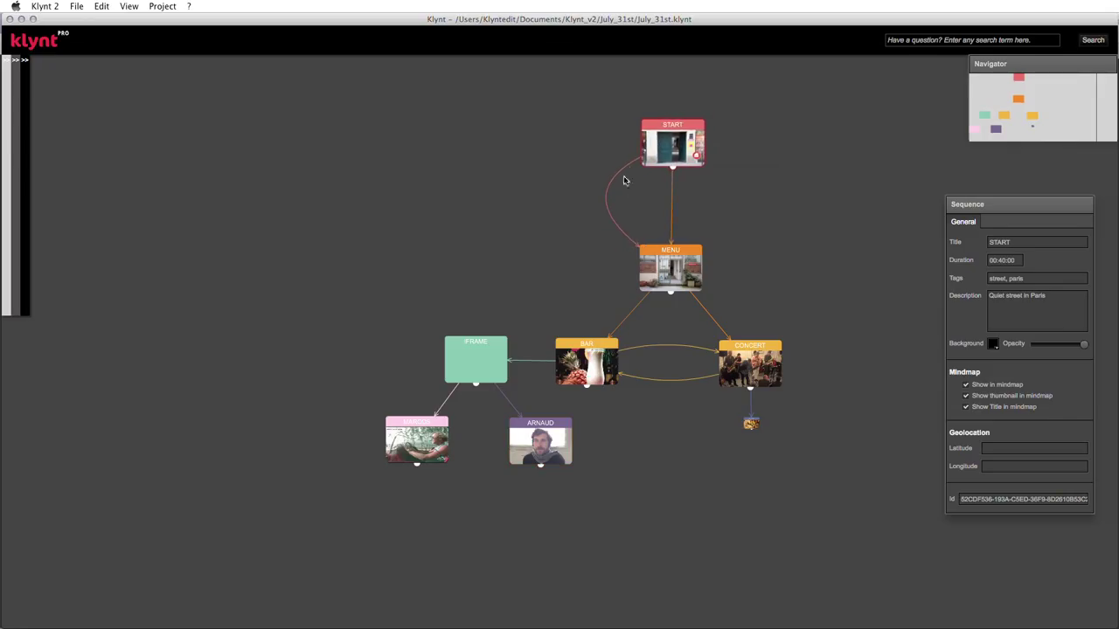
click(524, 437)
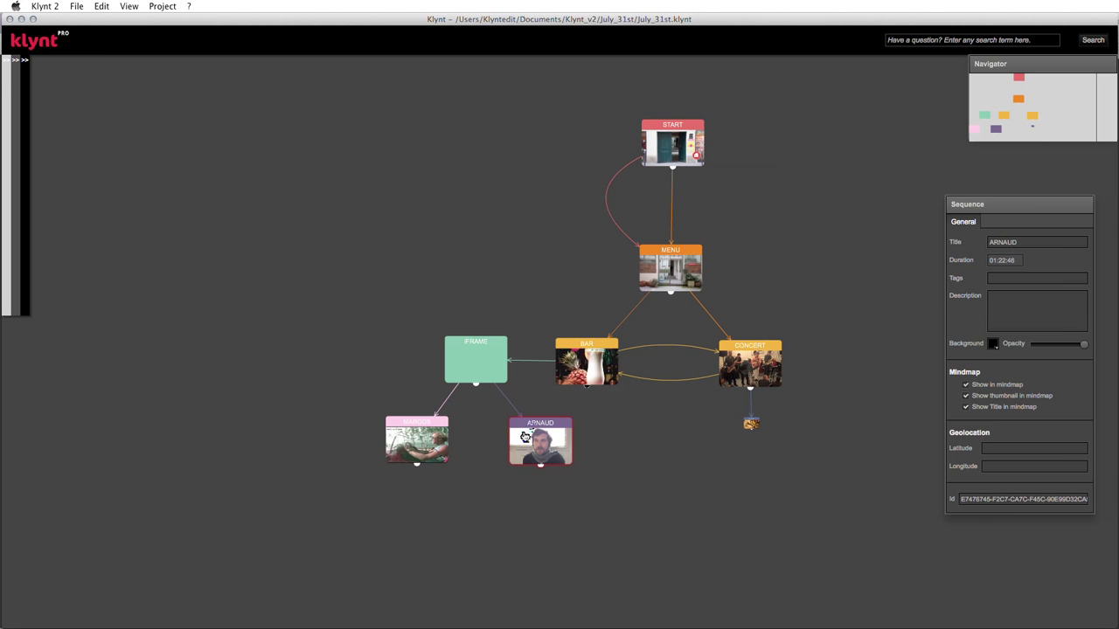
double_click(524, 437)
key(super+s)
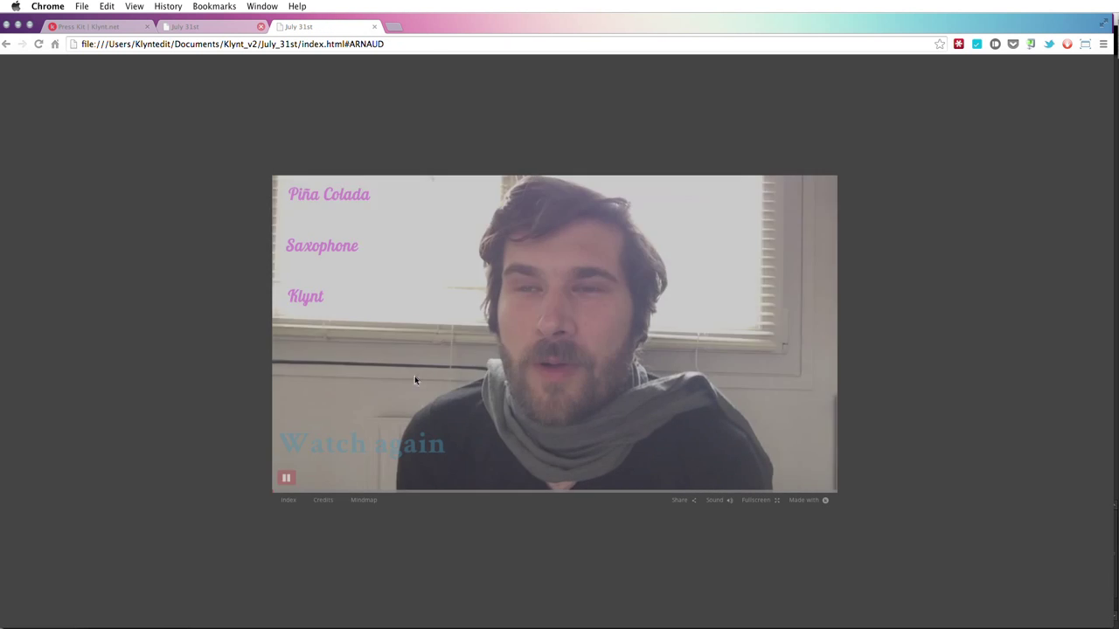
- Pause the ARNAUD video, view the Index, Credits and Mindmap pages, then show Share options
click(287, 479)
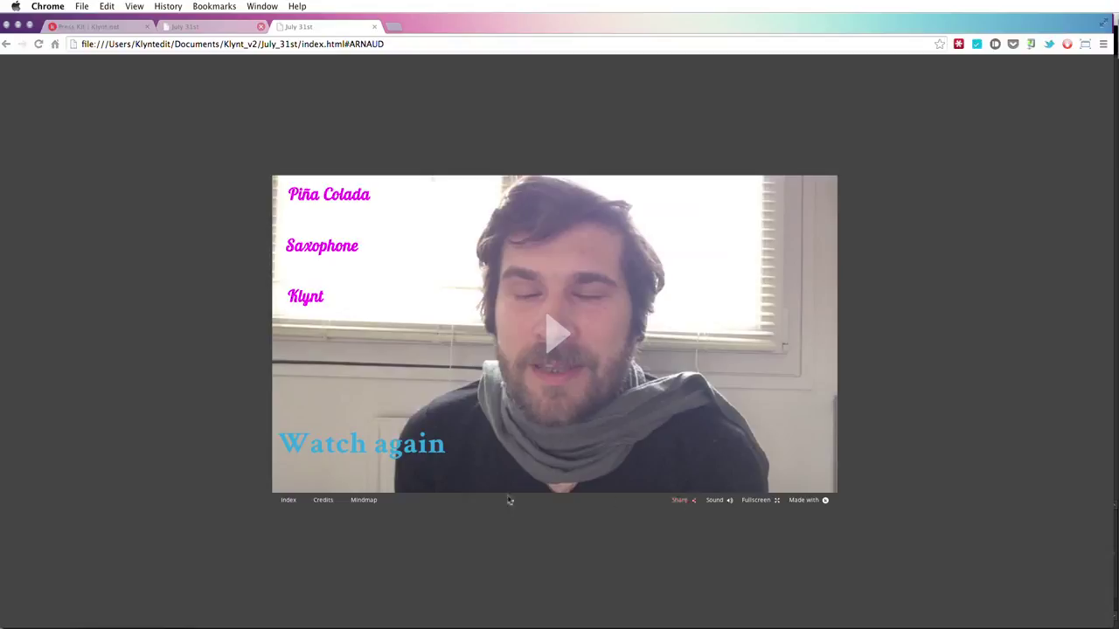
click(285, 502)
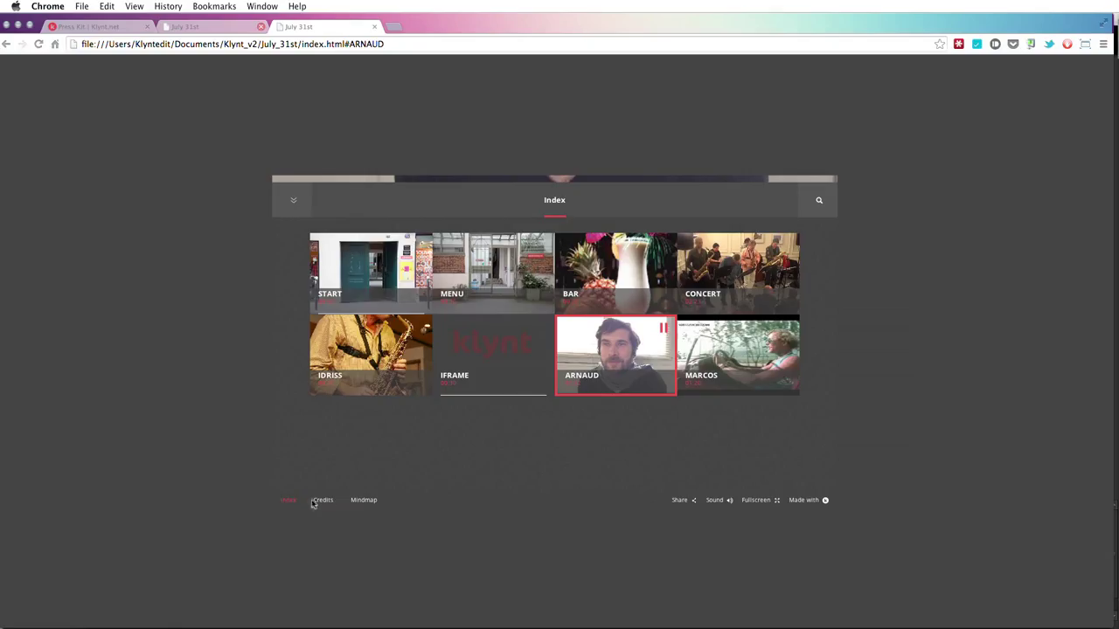
click(322, 502)
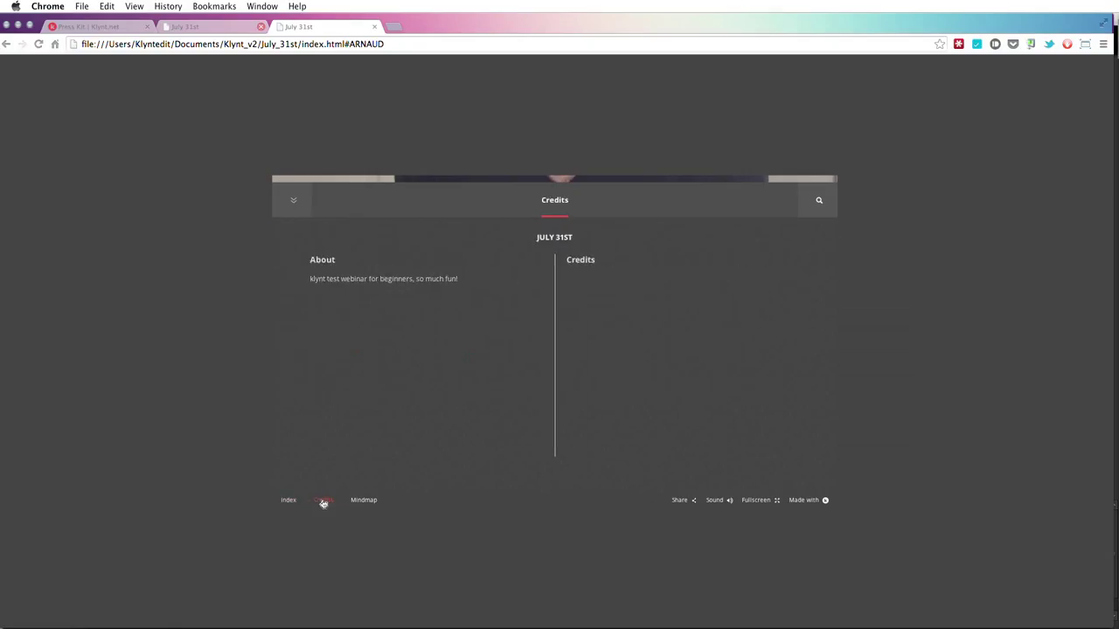
click(359, 503)
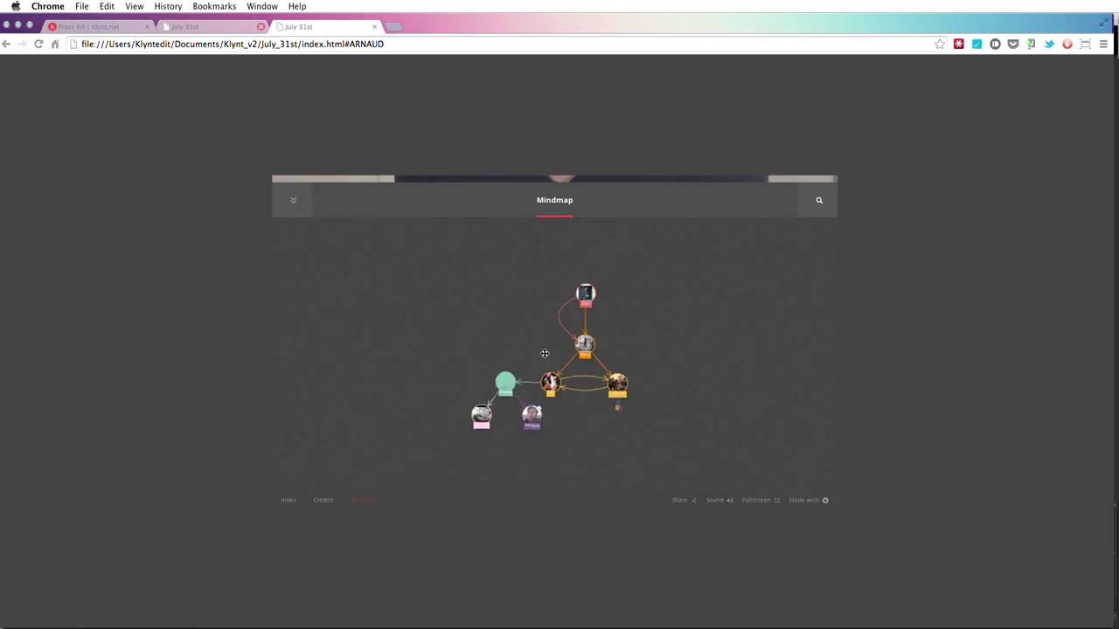
click(689, 503)
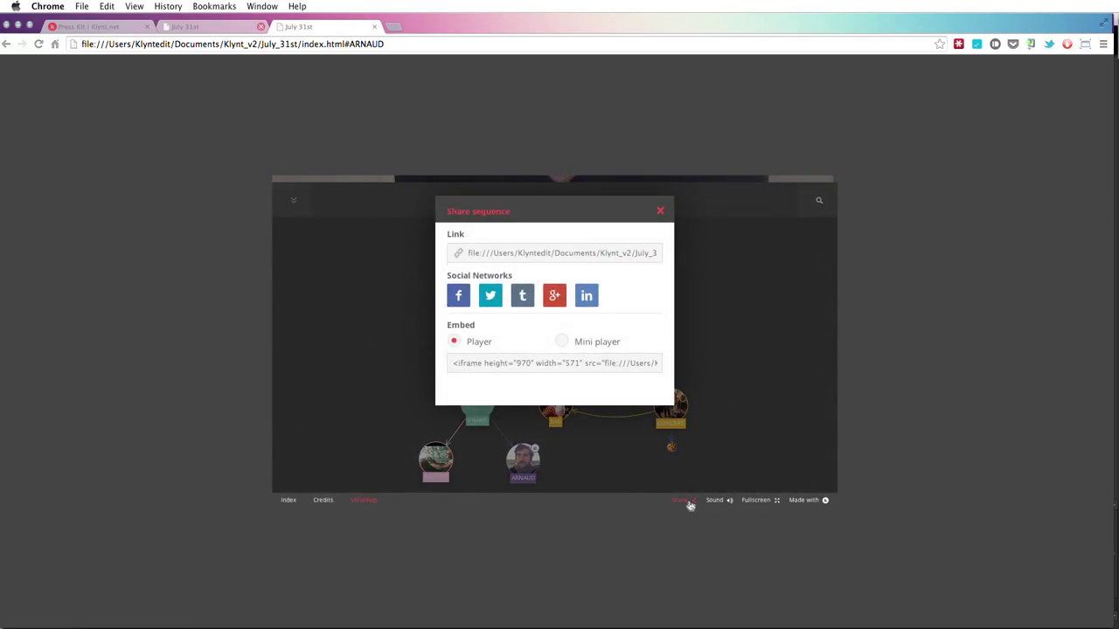
- Toggle full screen on and off, close the Share dialog, and return to Klynt
click(755, 504)
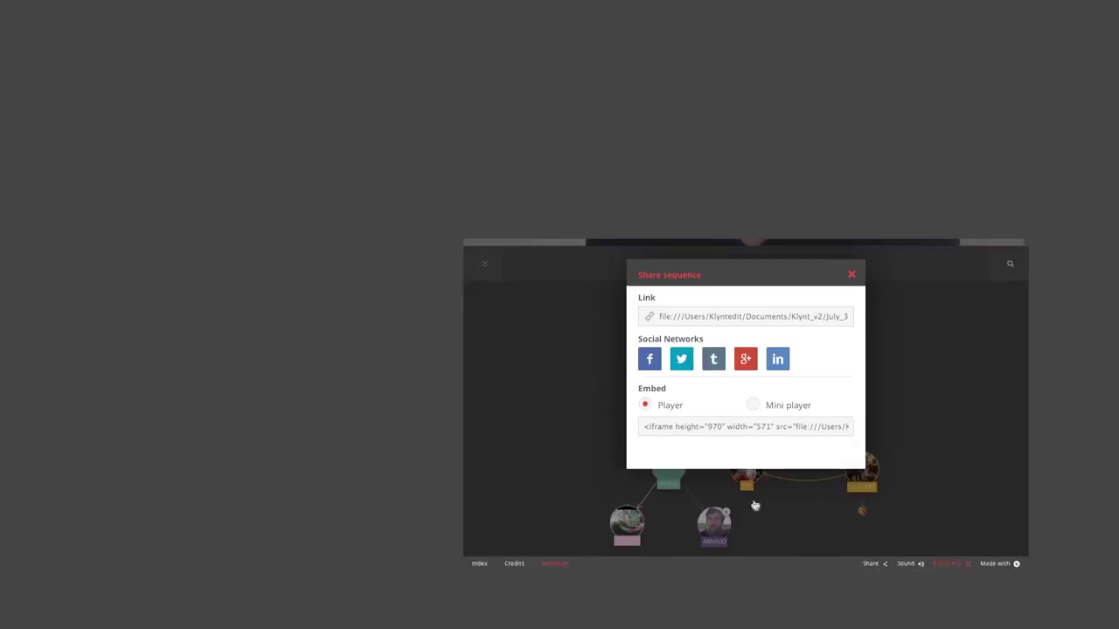
click(833, 22)
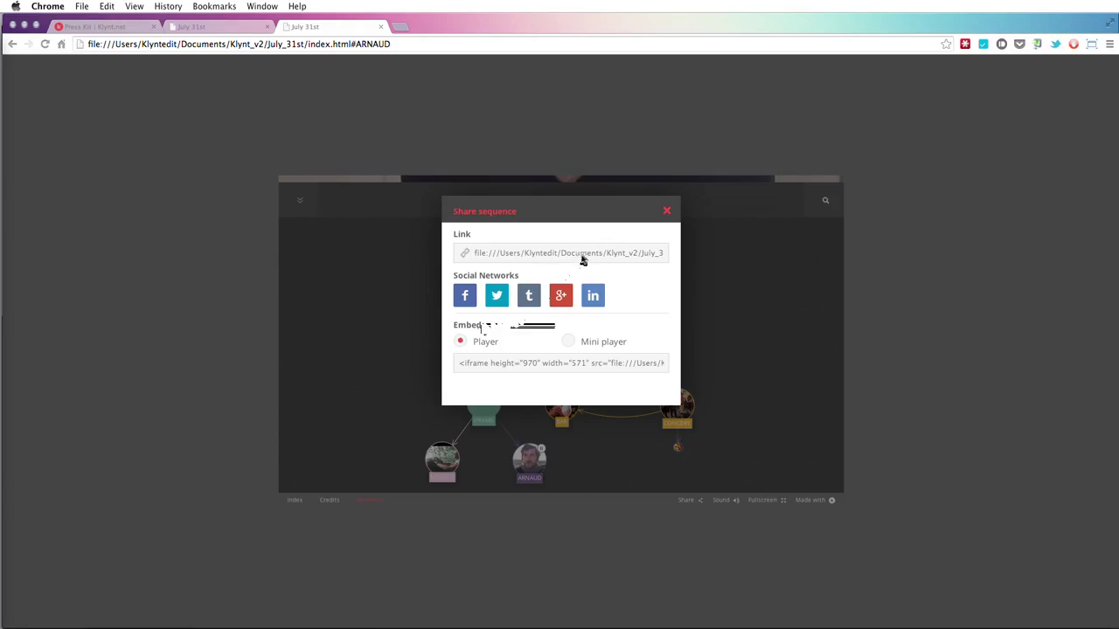
click(665, 213)
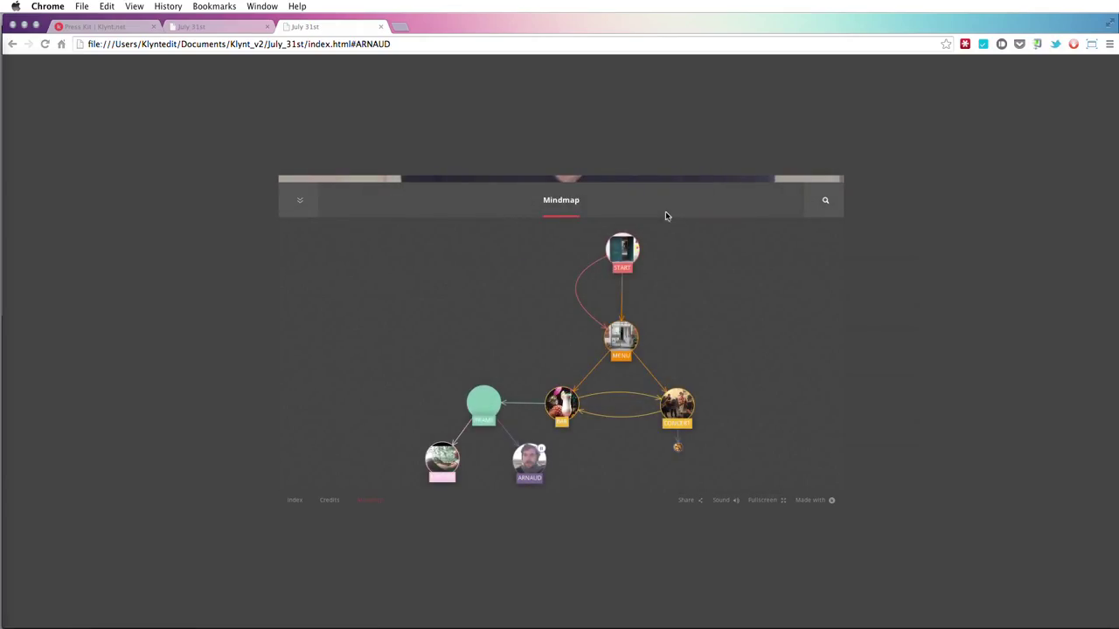
key(super+Tab)
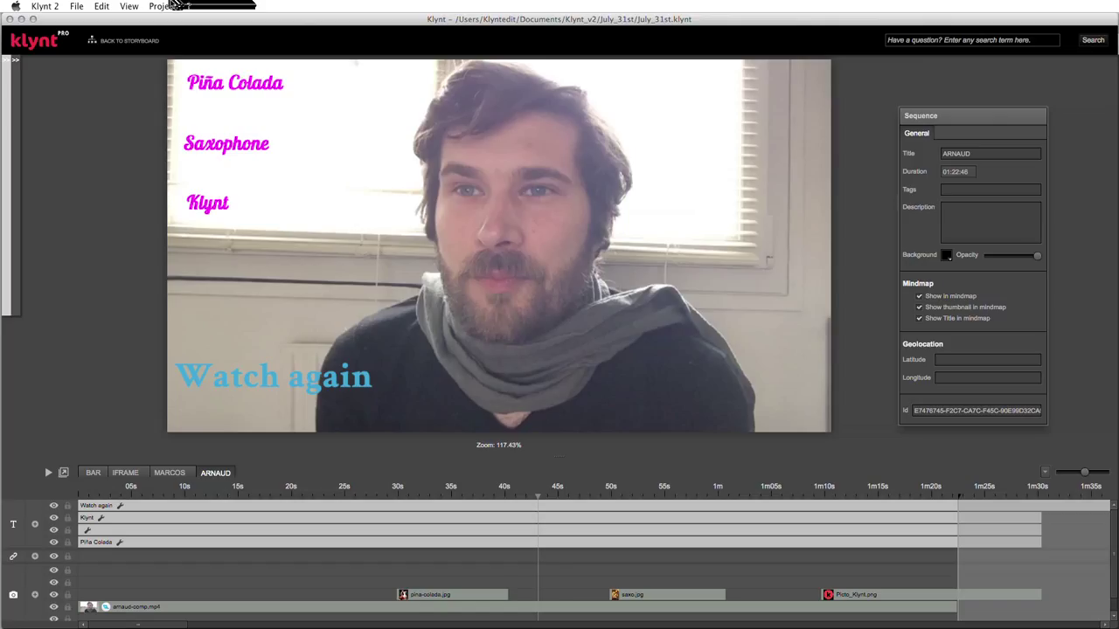
- Enter 'beginner & advanced' as the project sub-title in General Settings
click(174, 6)
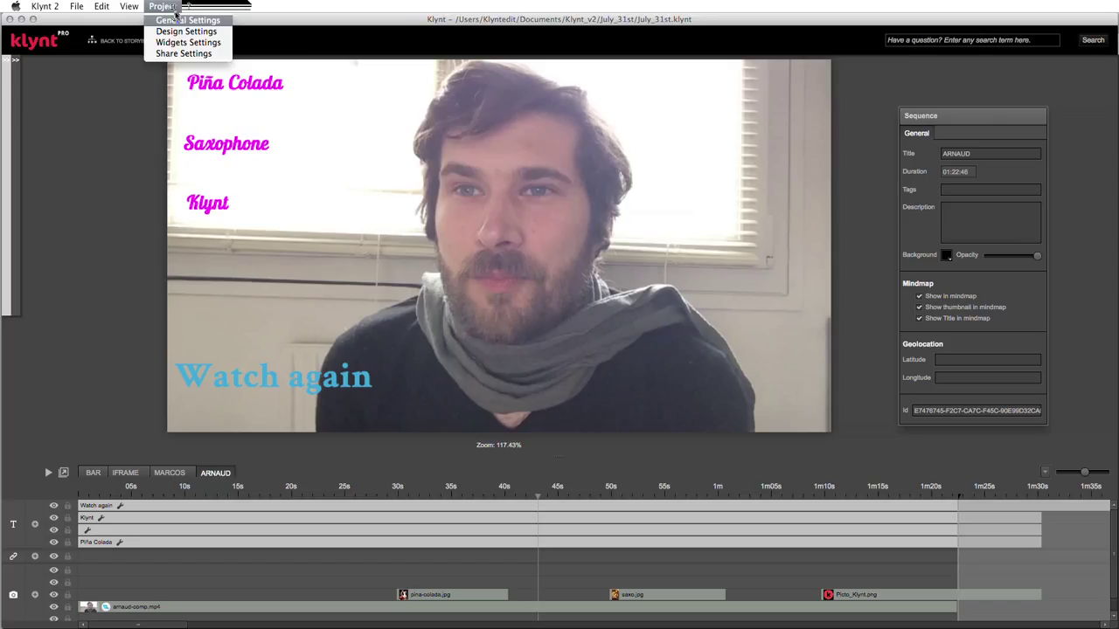
click(180, 20)
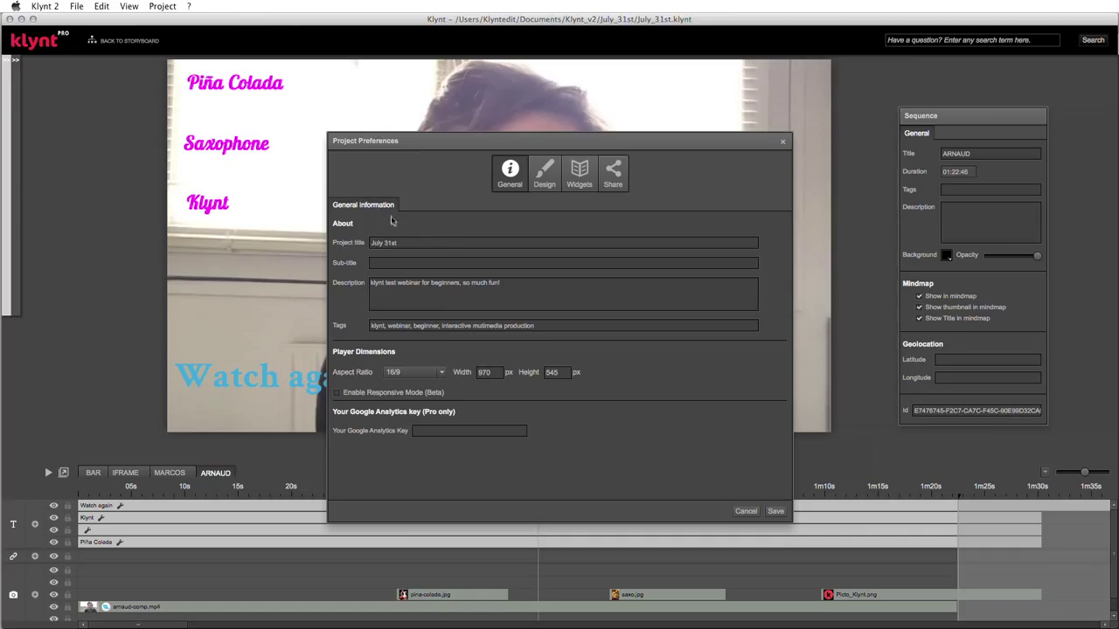
click(410, 240)
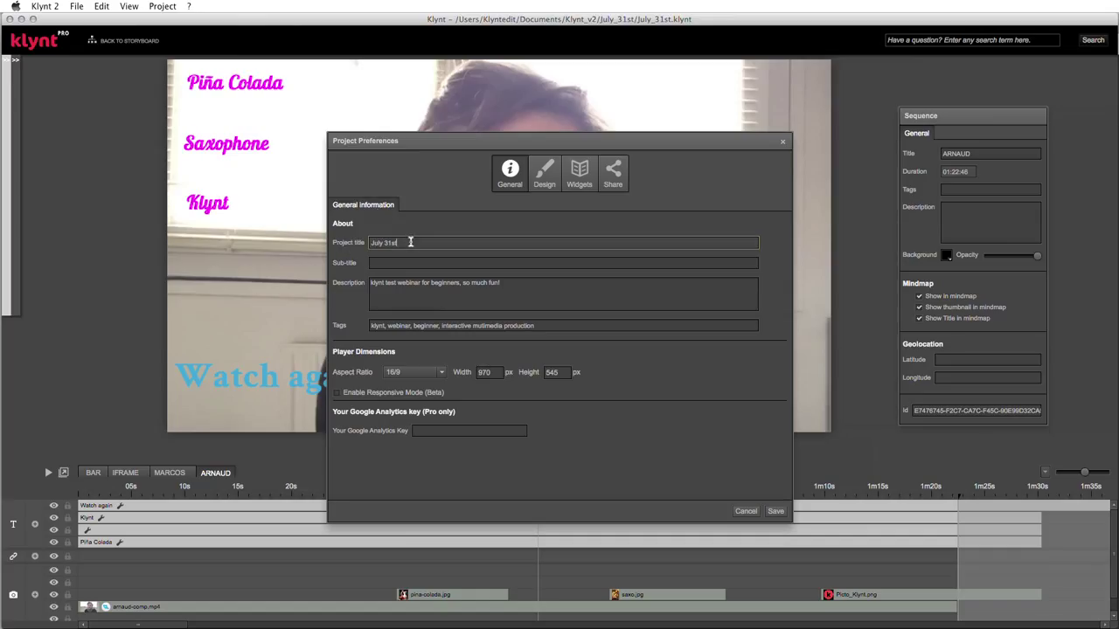
click(522, 282)
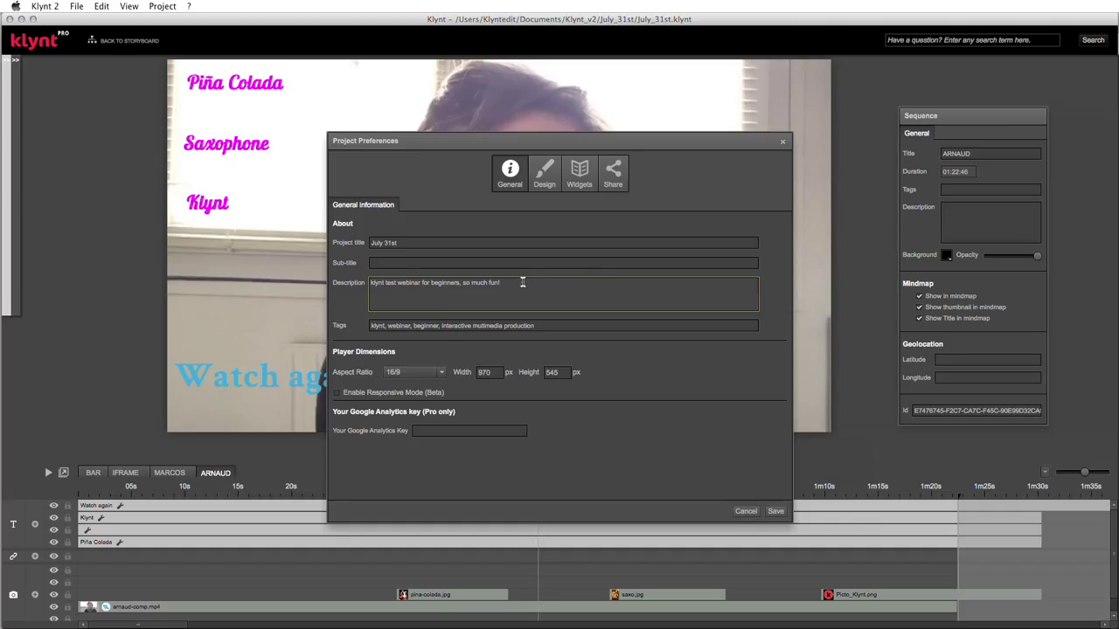
click(405, 262)
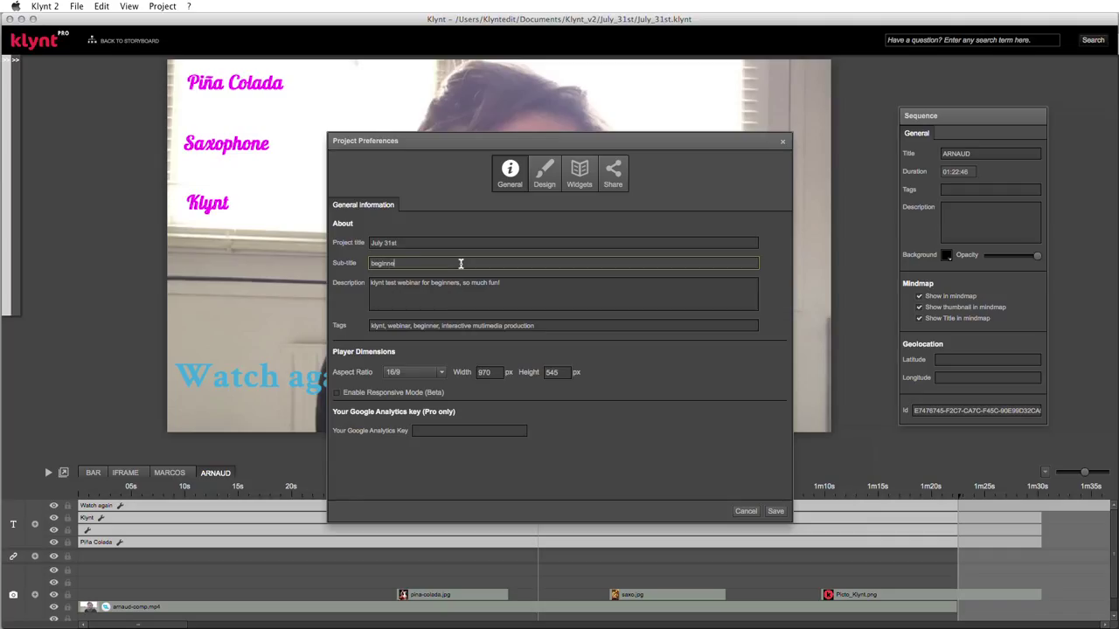
text(advanced)
click(489, 297)
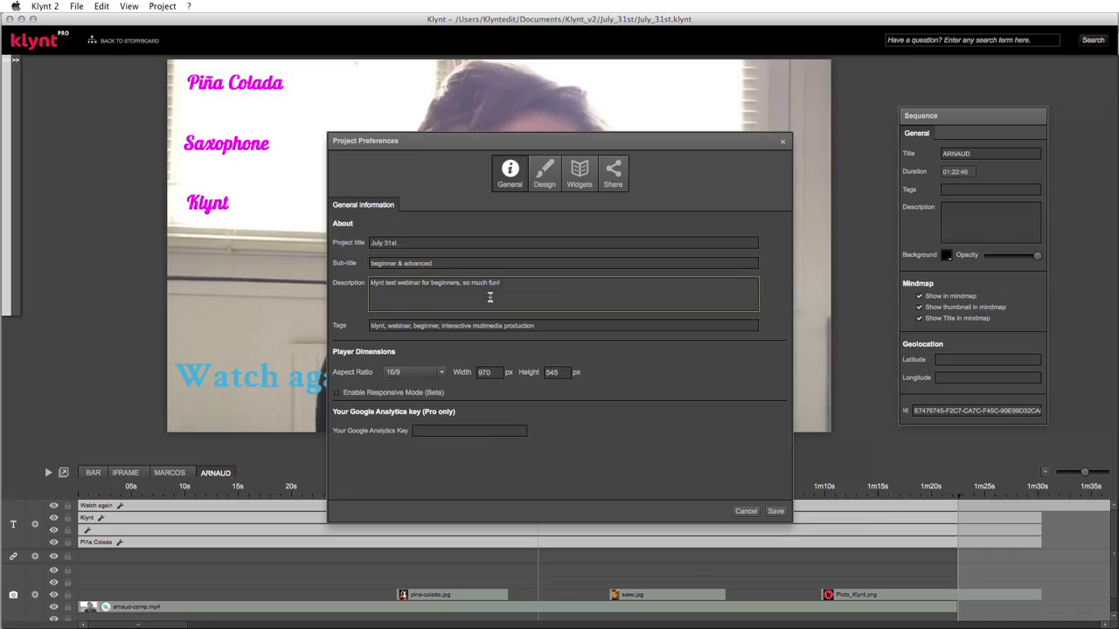
click(549, 175)
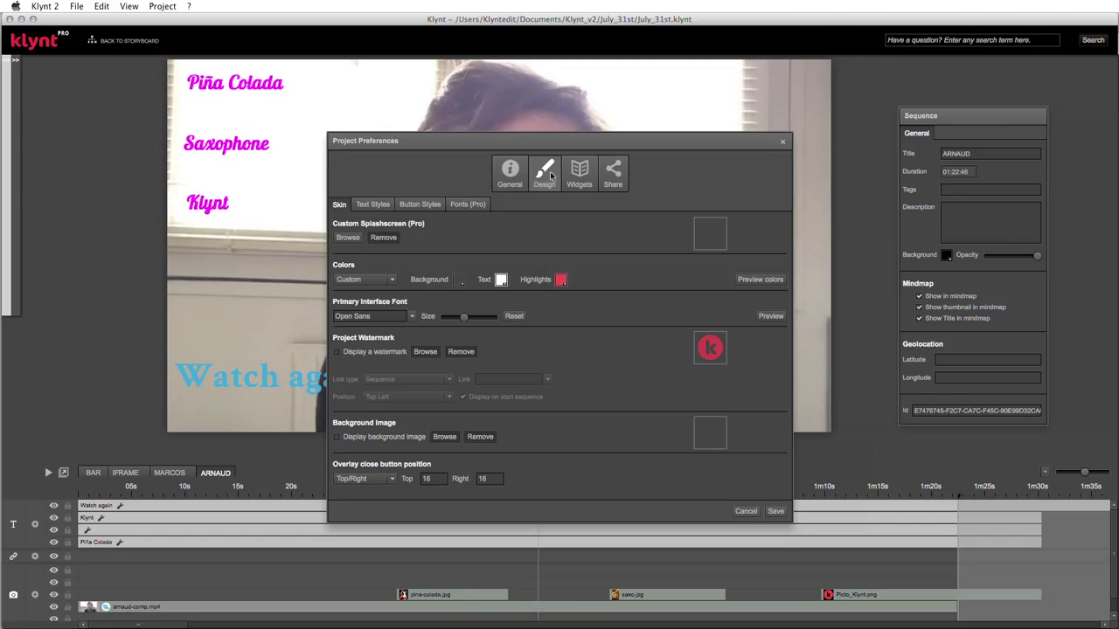
key(super+Tab)
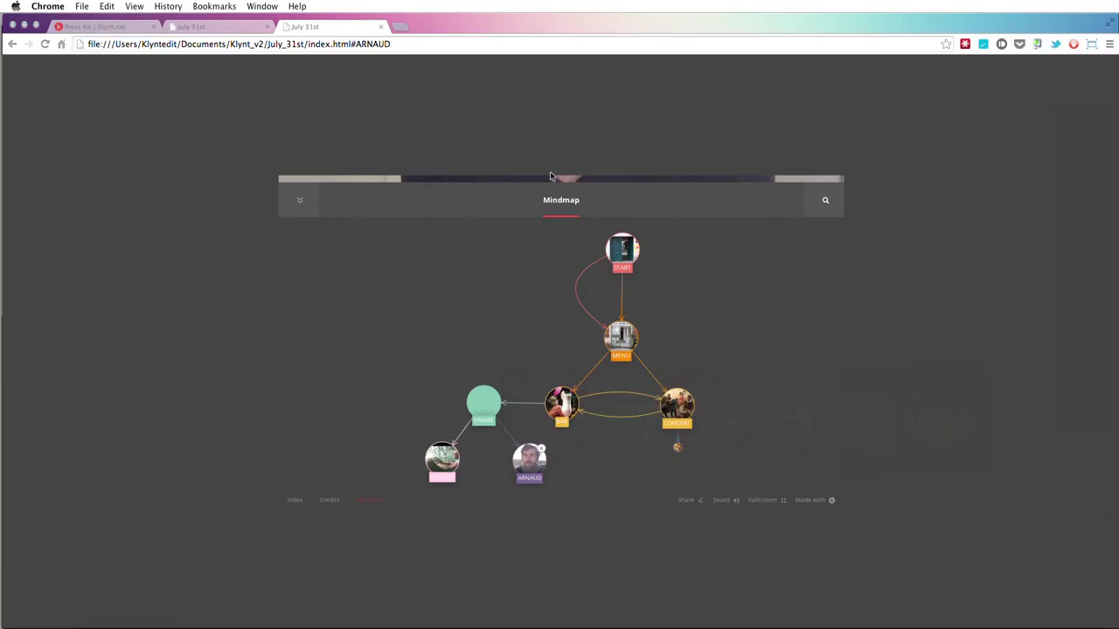
- Close the Mindmap and show the preview's Index of eight sequences
click(306, 203)
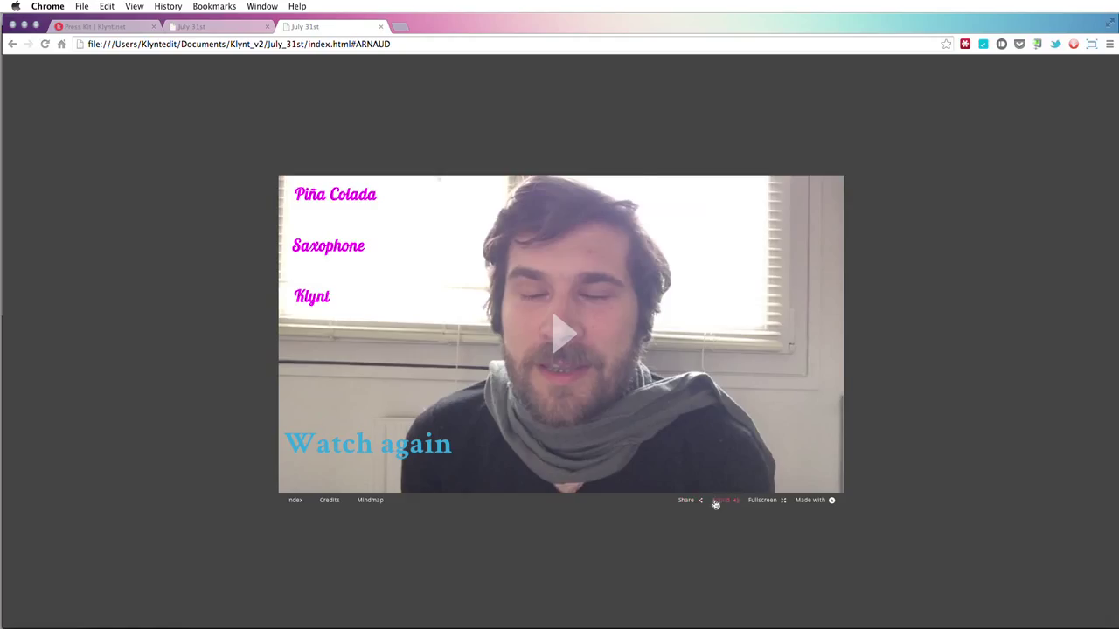
click(289, 504)
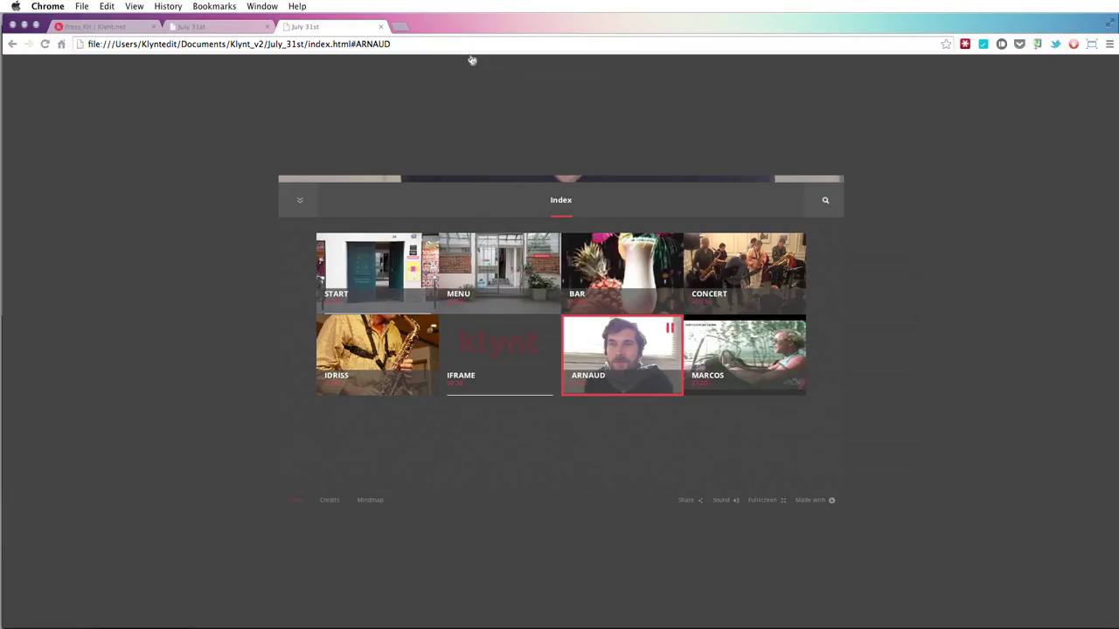
key(super+Tab)
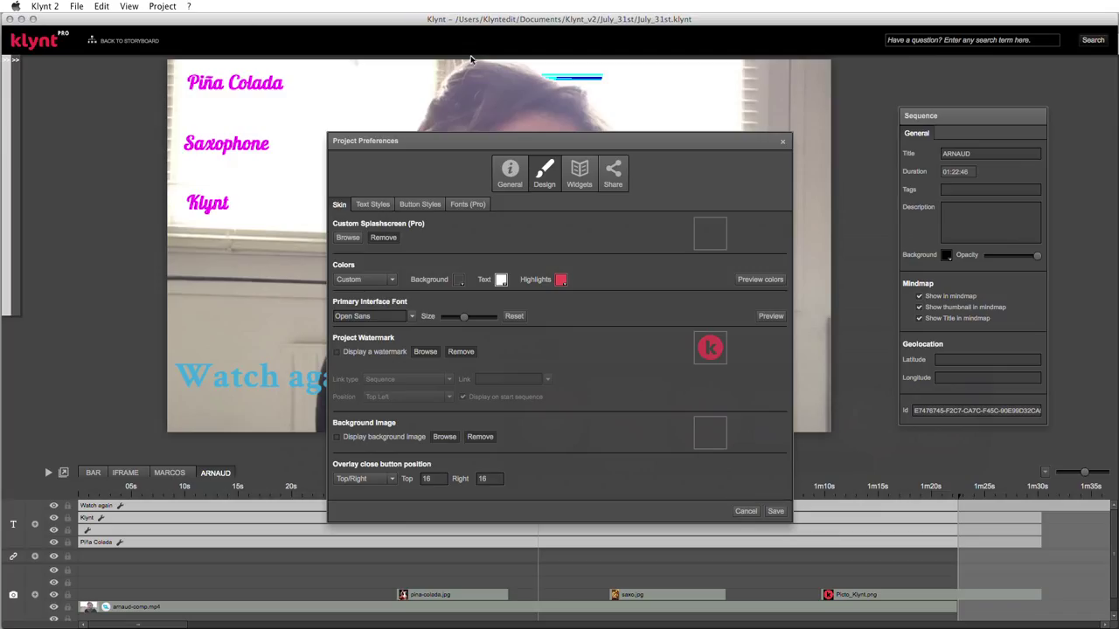
click(299, 162)
click(376, 204)
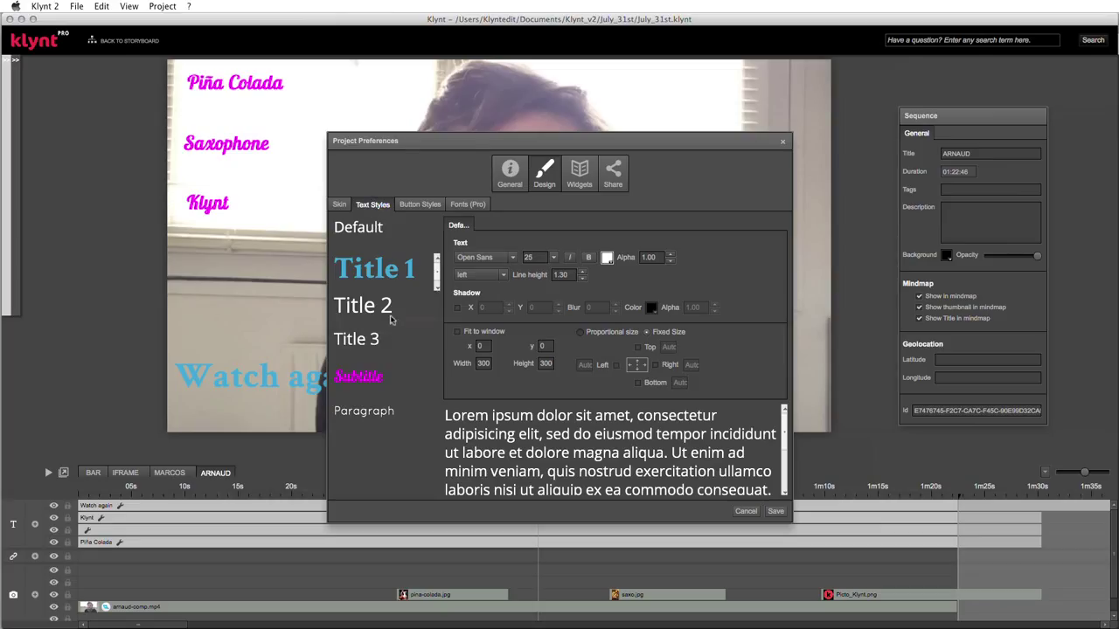
click(408, 204)
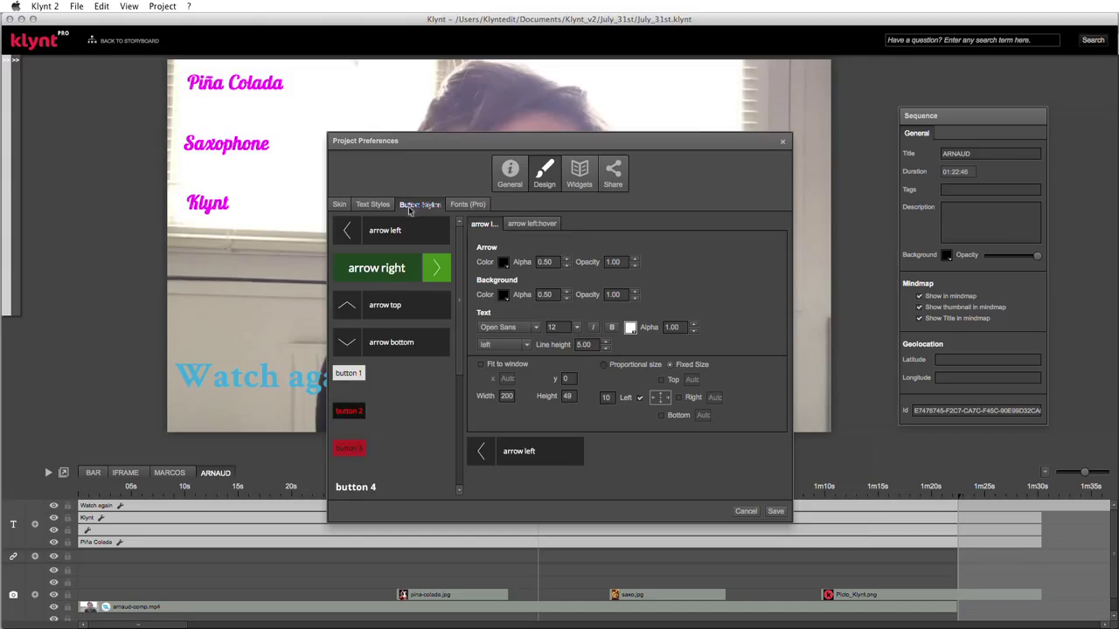
click(404, 267)
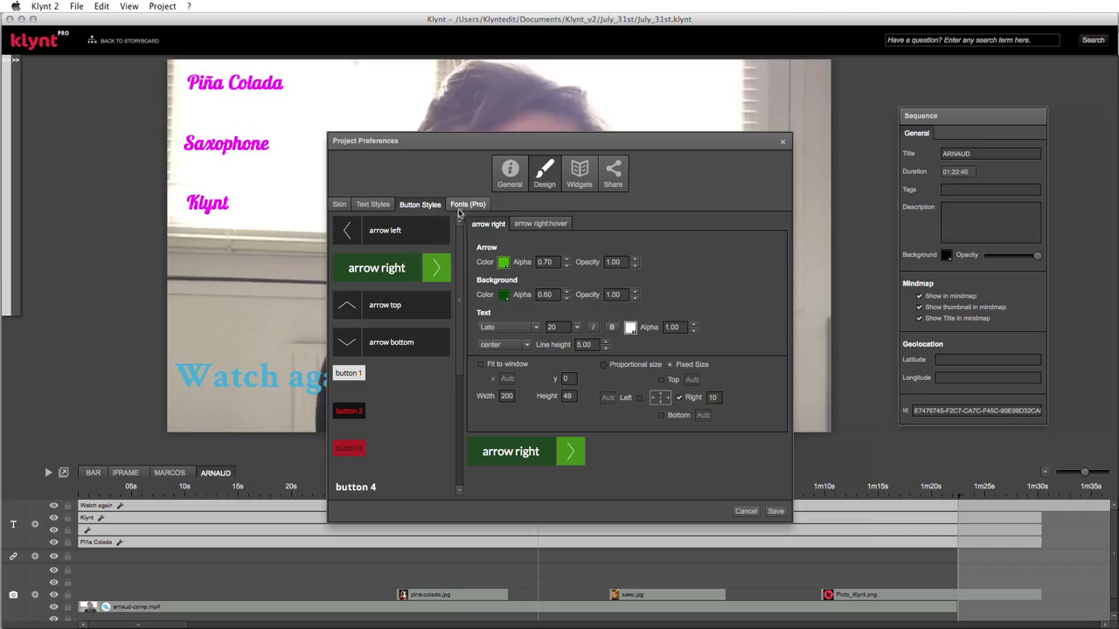
click(462, 210)
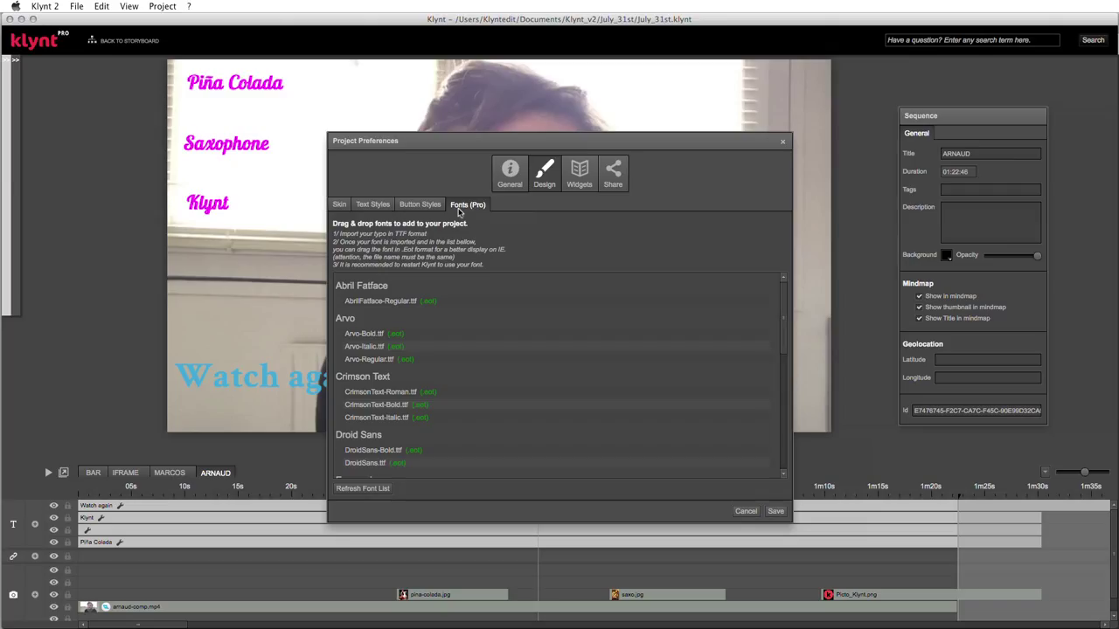
click(340, 205)
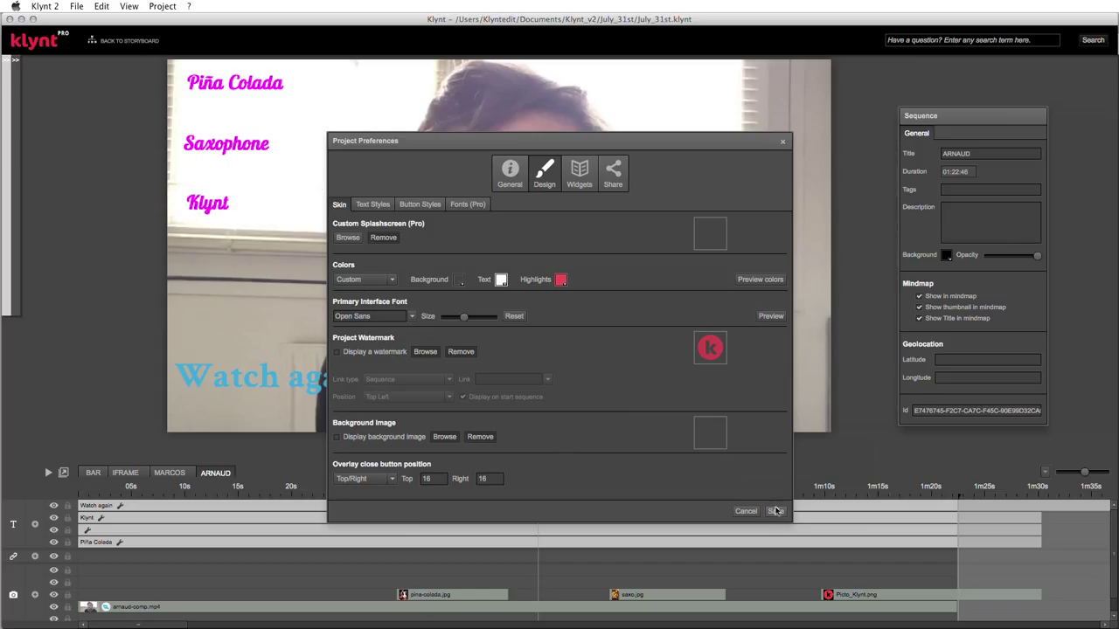
key(super+Tab)
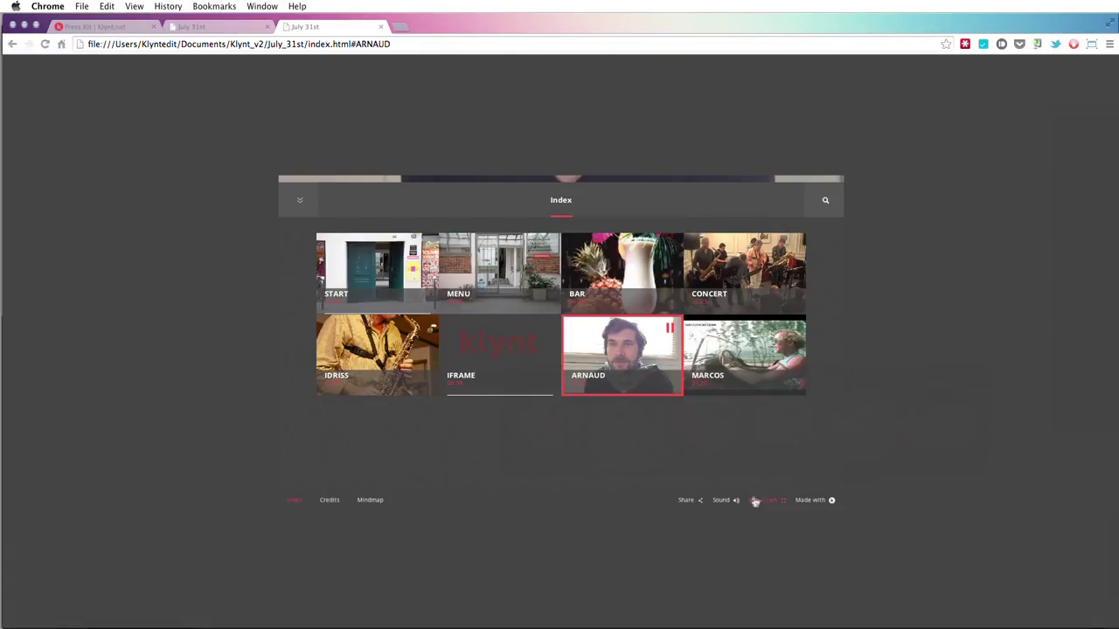
- Reload the July 31st preview several times and close its duplicate tab
click(44, 44)
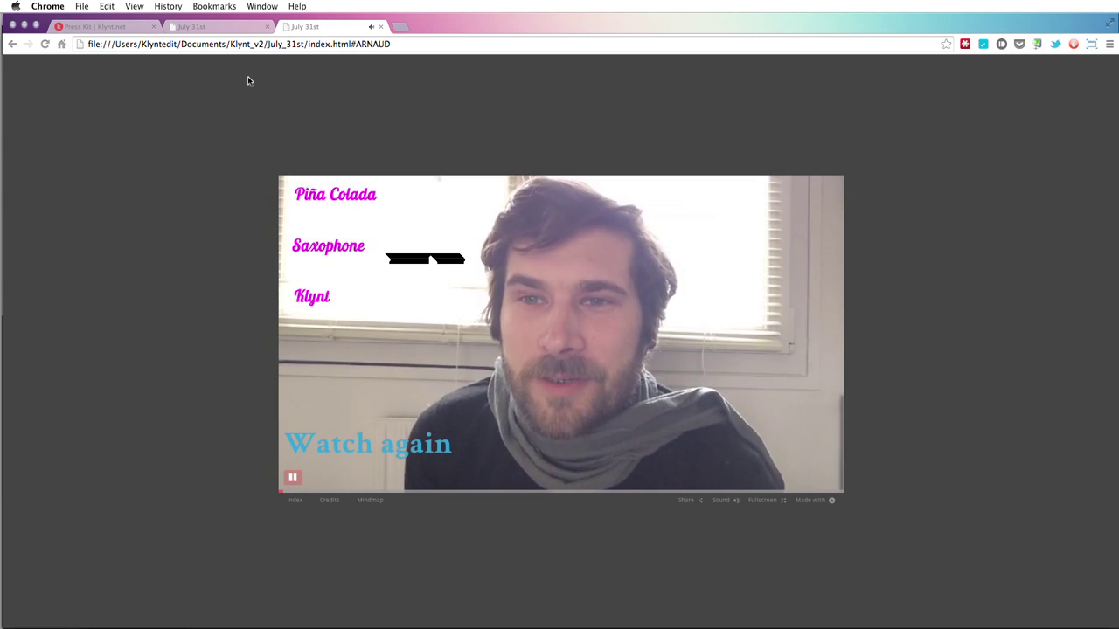
click(46, 44)
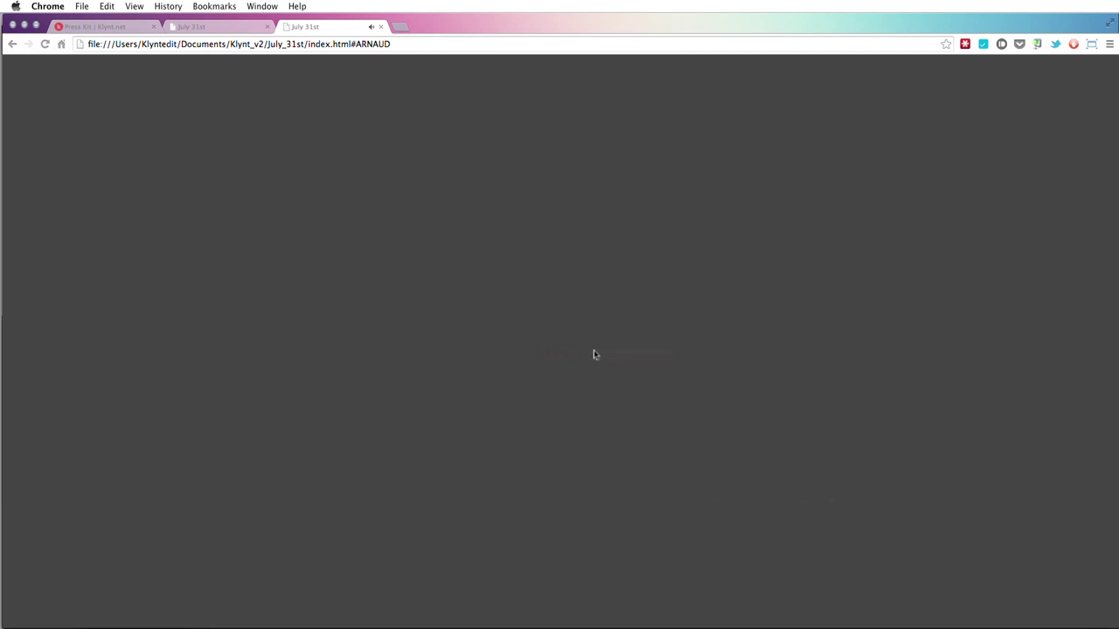
click(46, 44)
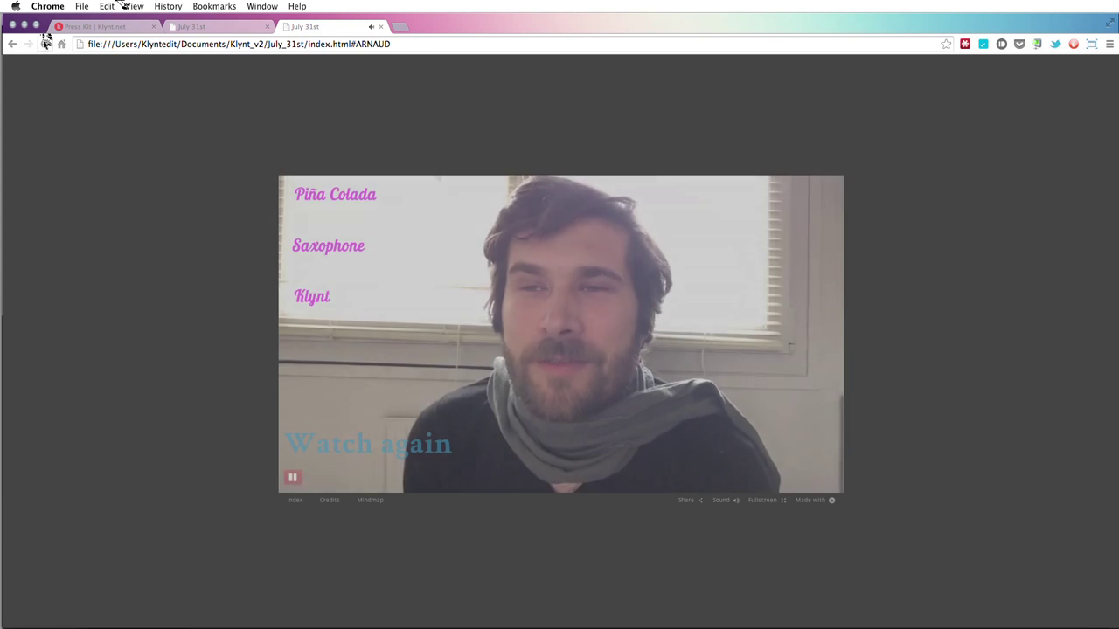
key(super+r)
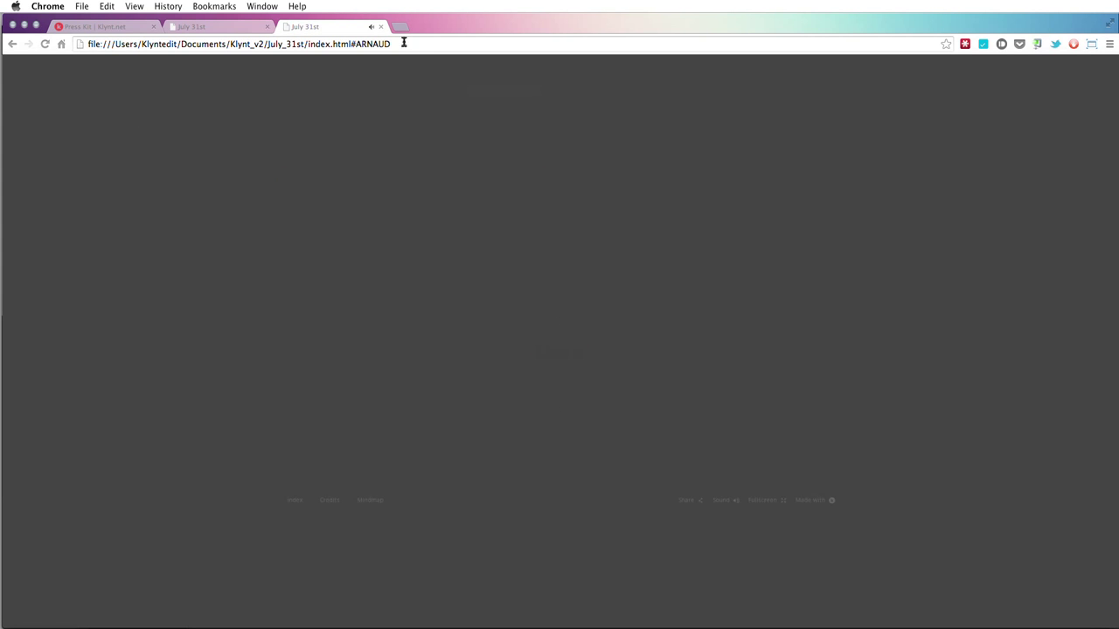
click(381, 28)
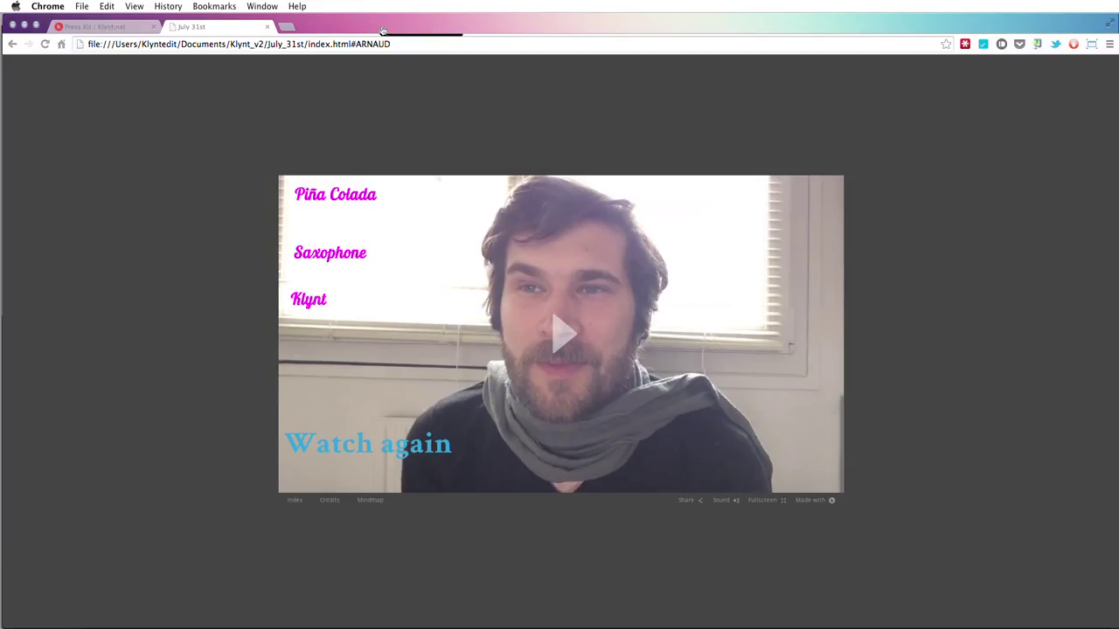
key(super+Tab)
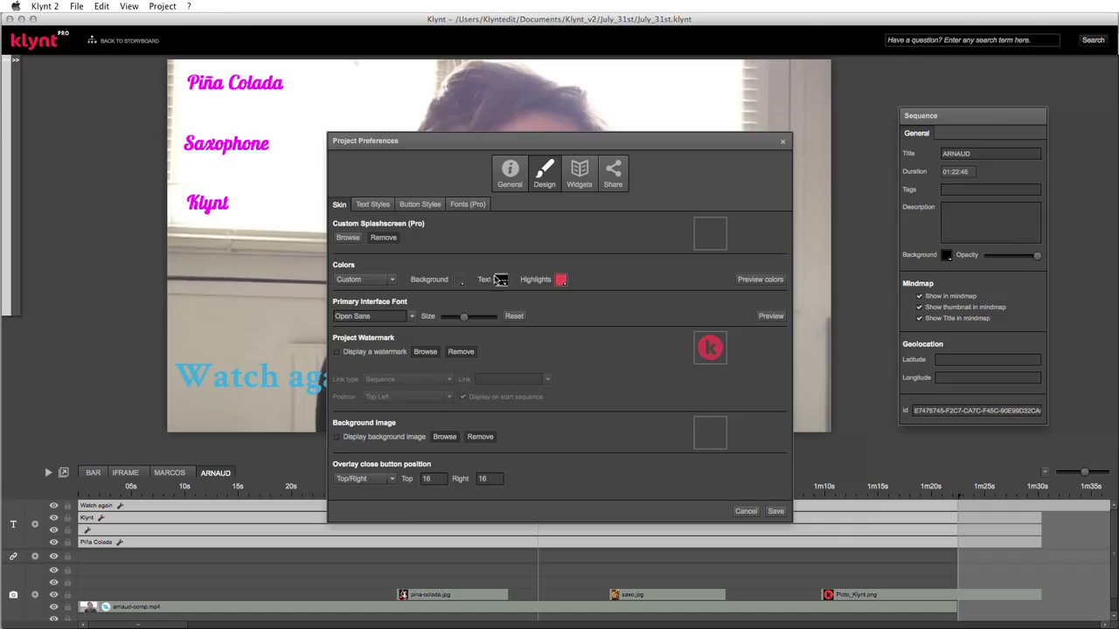
- Try colour Palettes 1, 2 and 3, then switch back to Custom colours
click(392, 279)
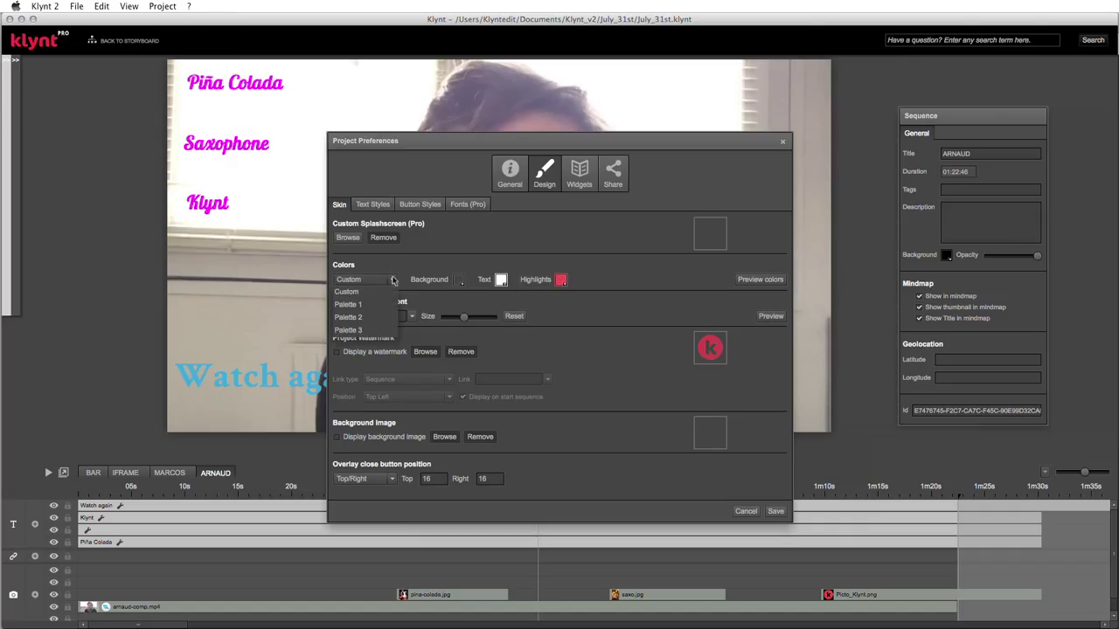
click(353, 305)
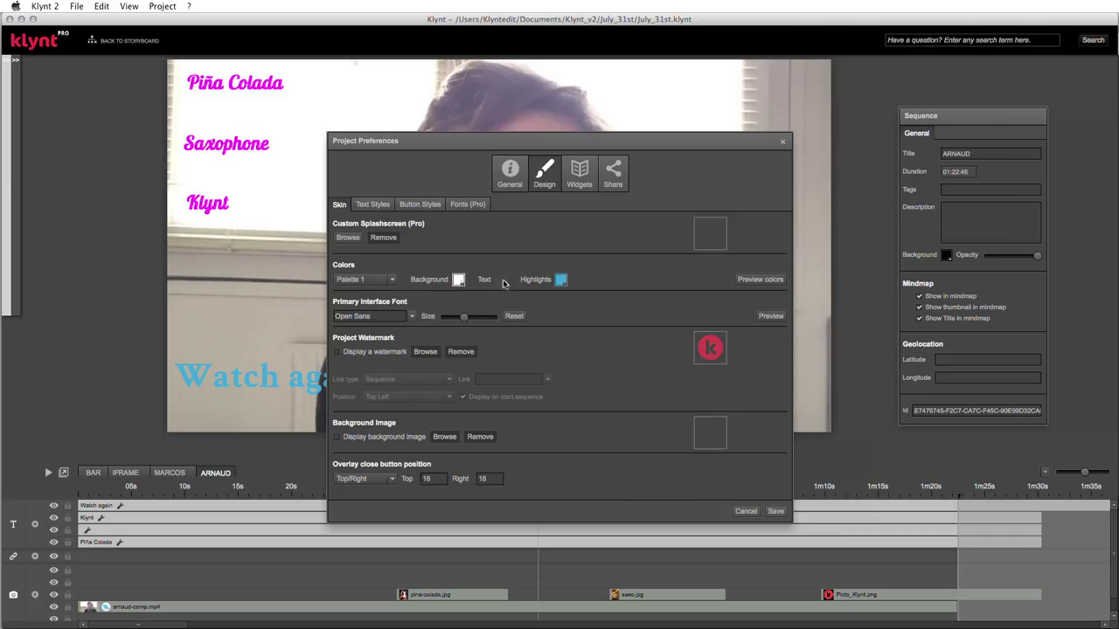
click(393, 279)
click(350, 317)
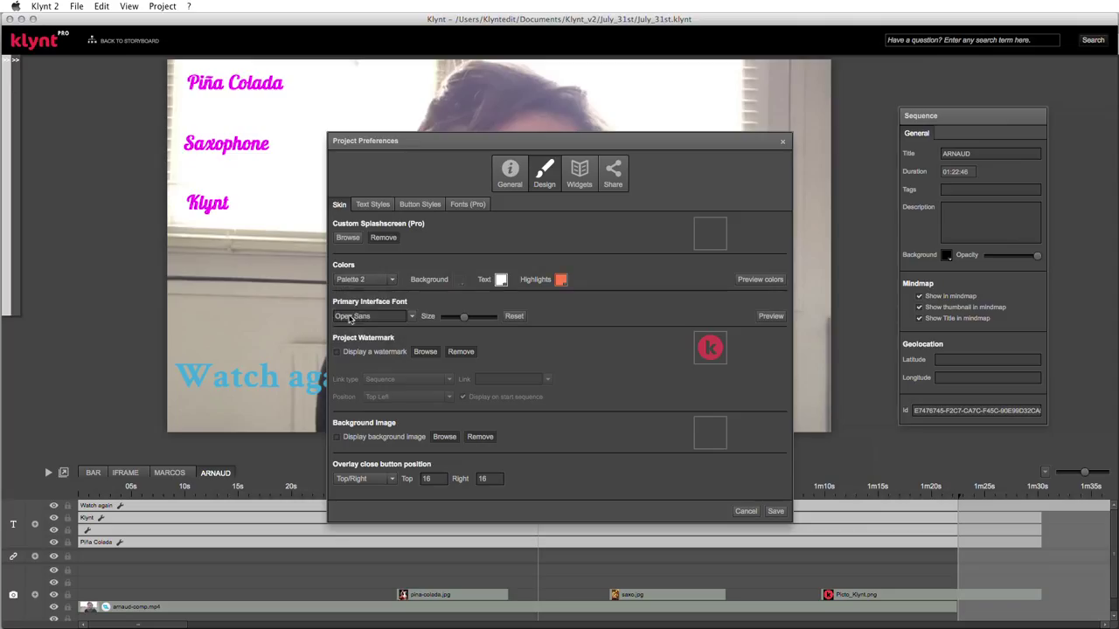
click(391, 280)
click(349, 330)
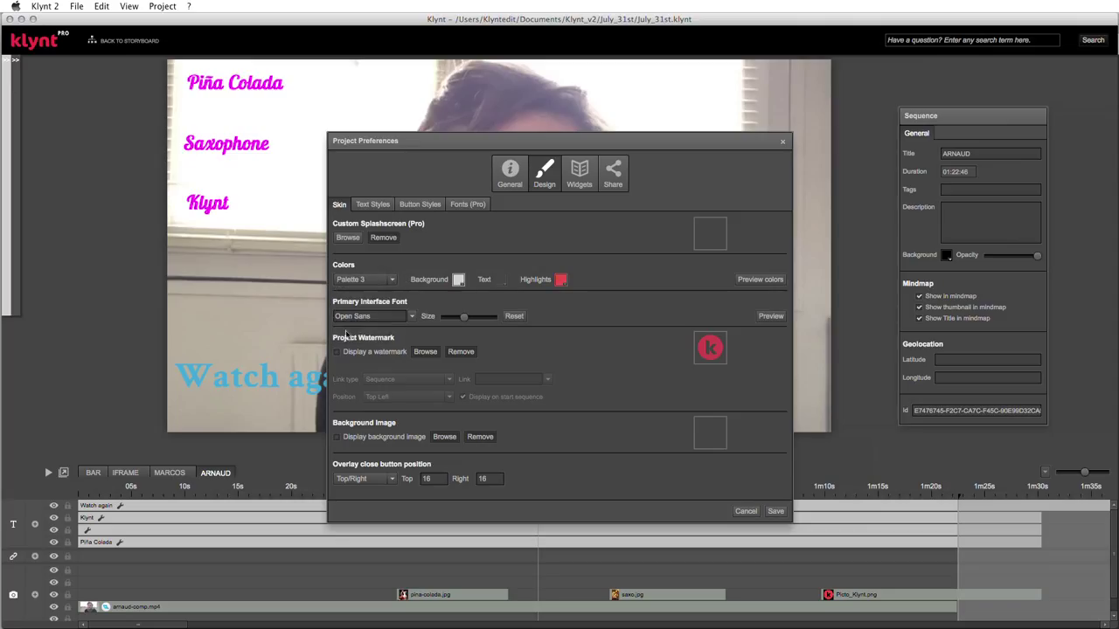
click(393, 280)
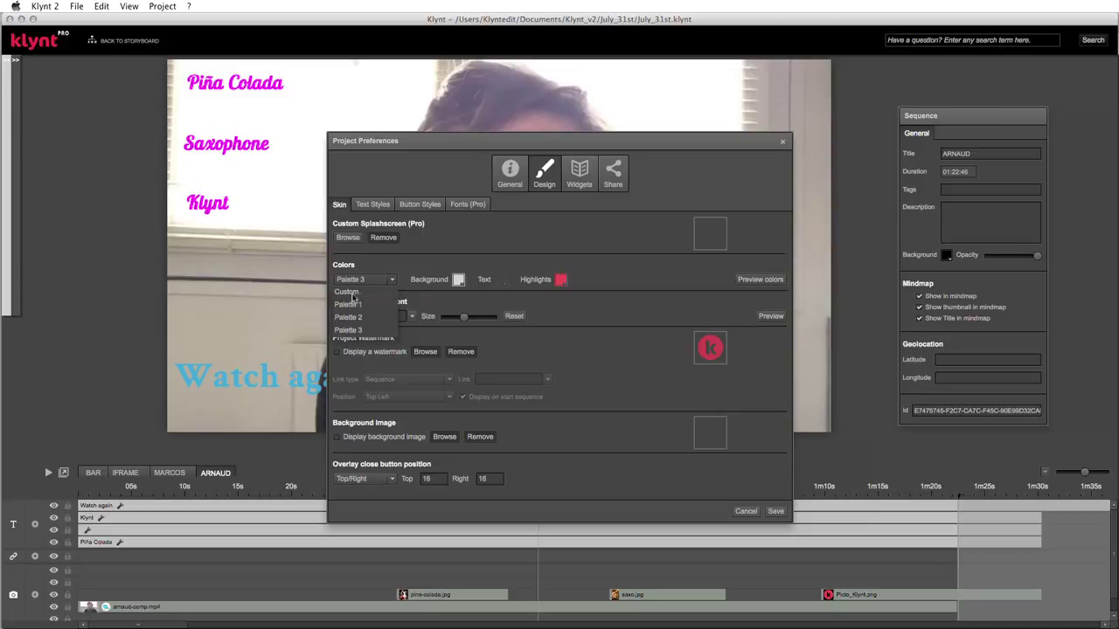
click(353, 292)
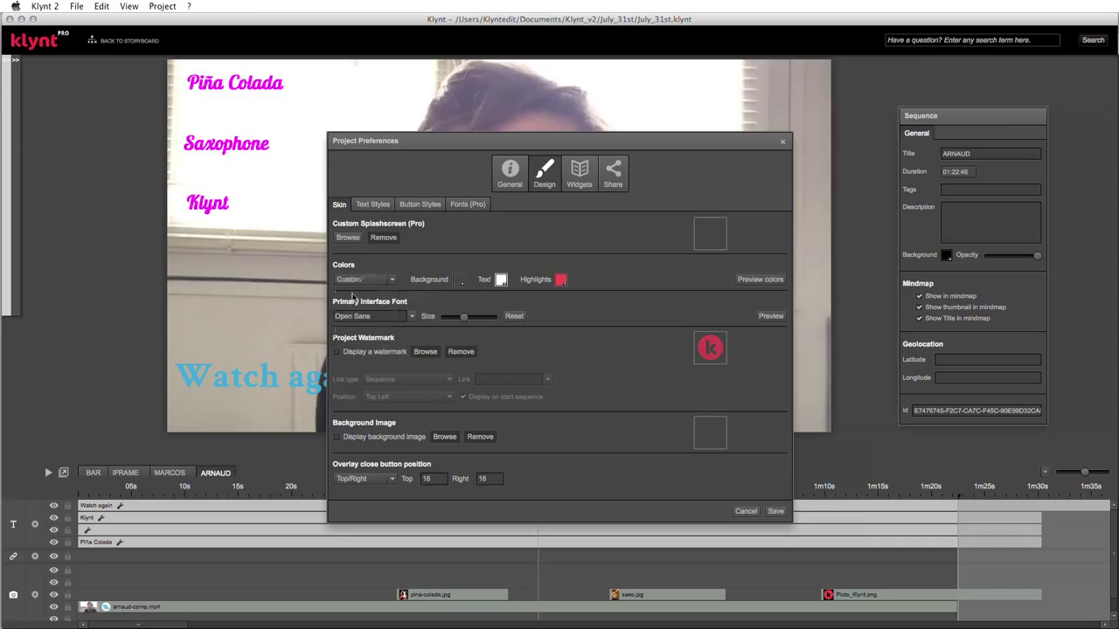
- Set background white, text dark navy and highlights red, then preview the colours
click(456, 284)
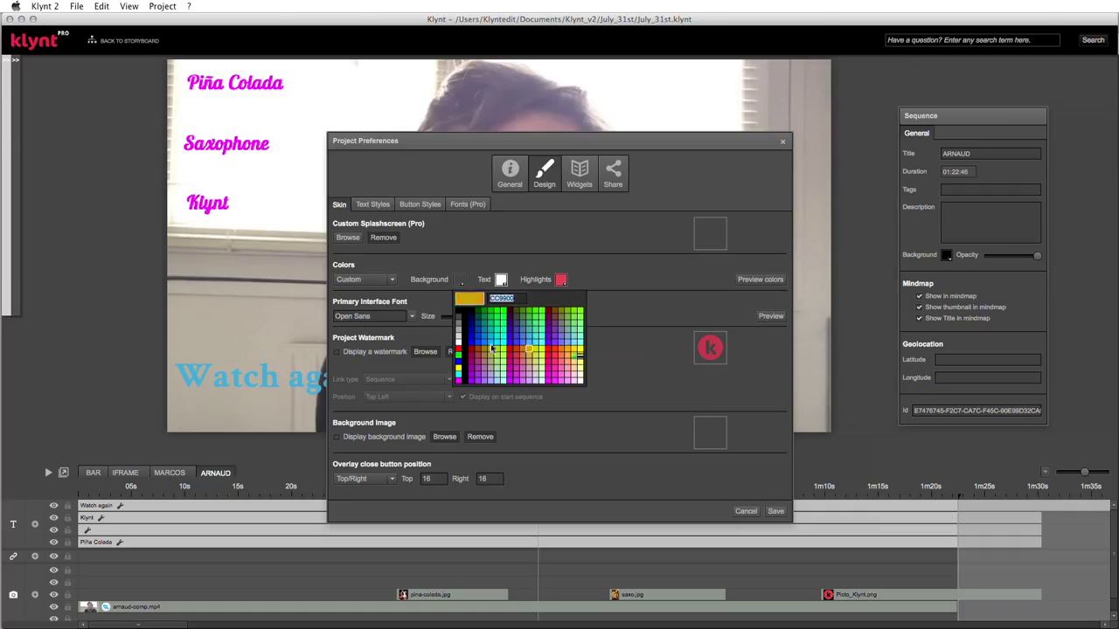
click(457, 343)
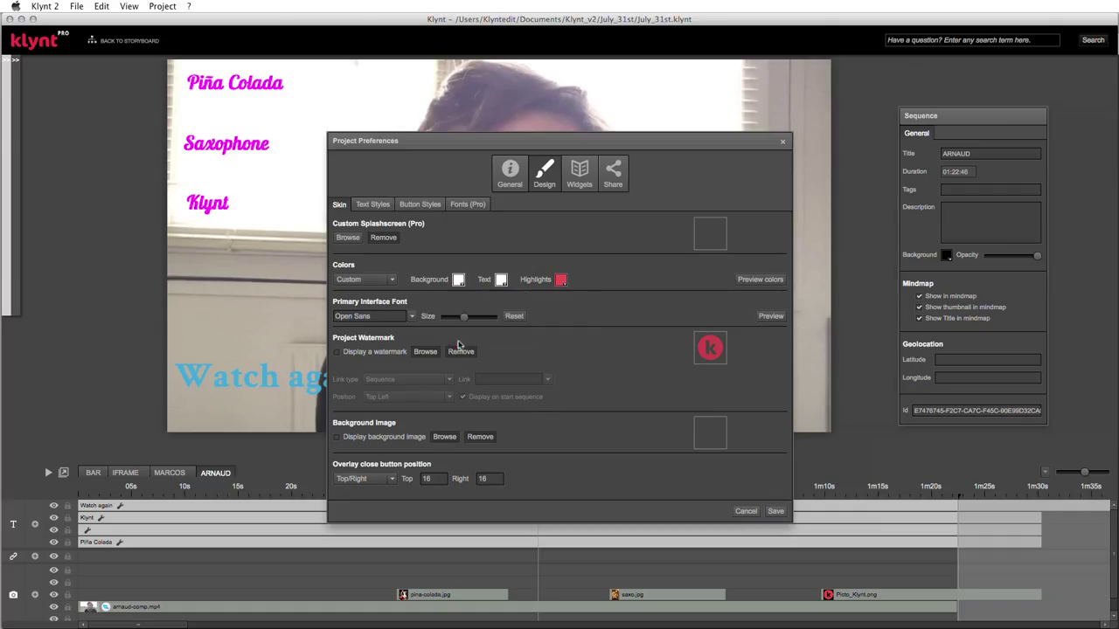
click(504, 280)
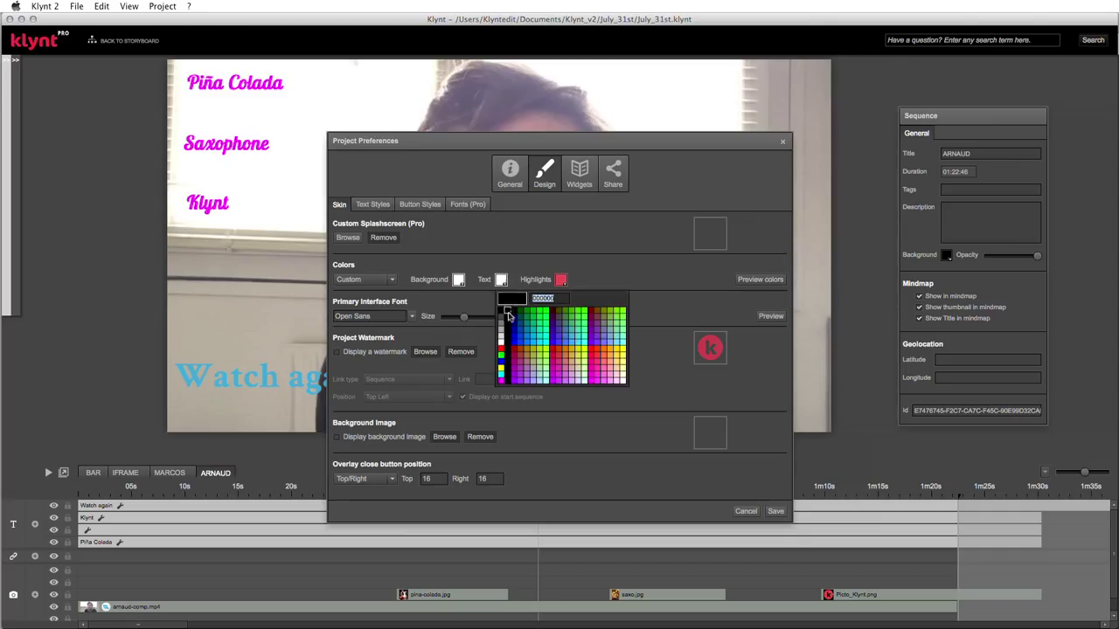
click(514, 318)
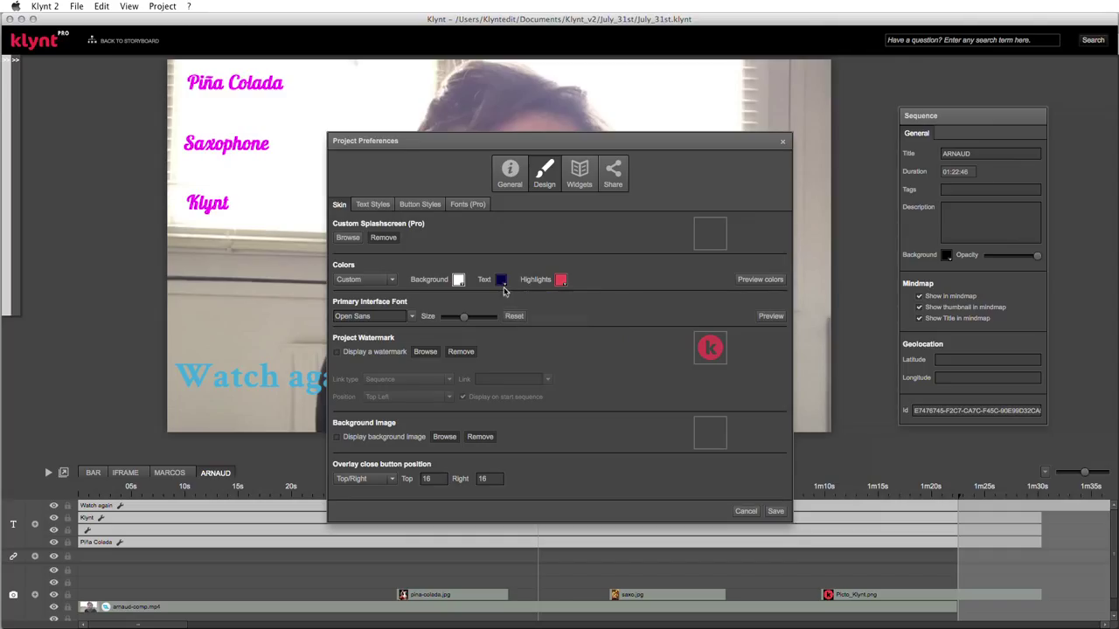
click(561, 280)
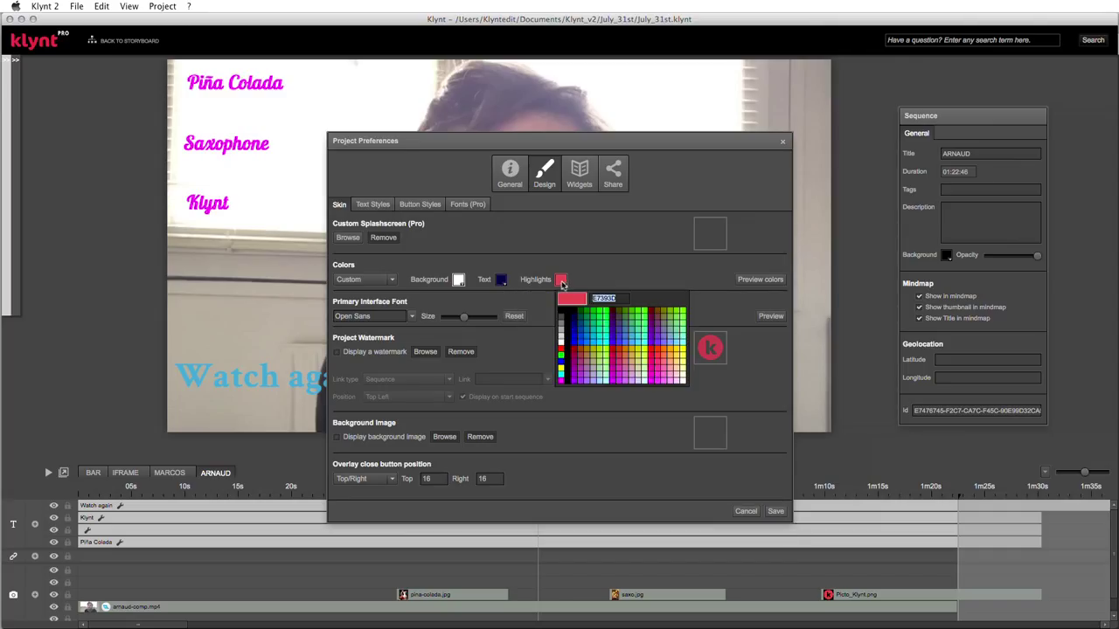
click(562, 350)
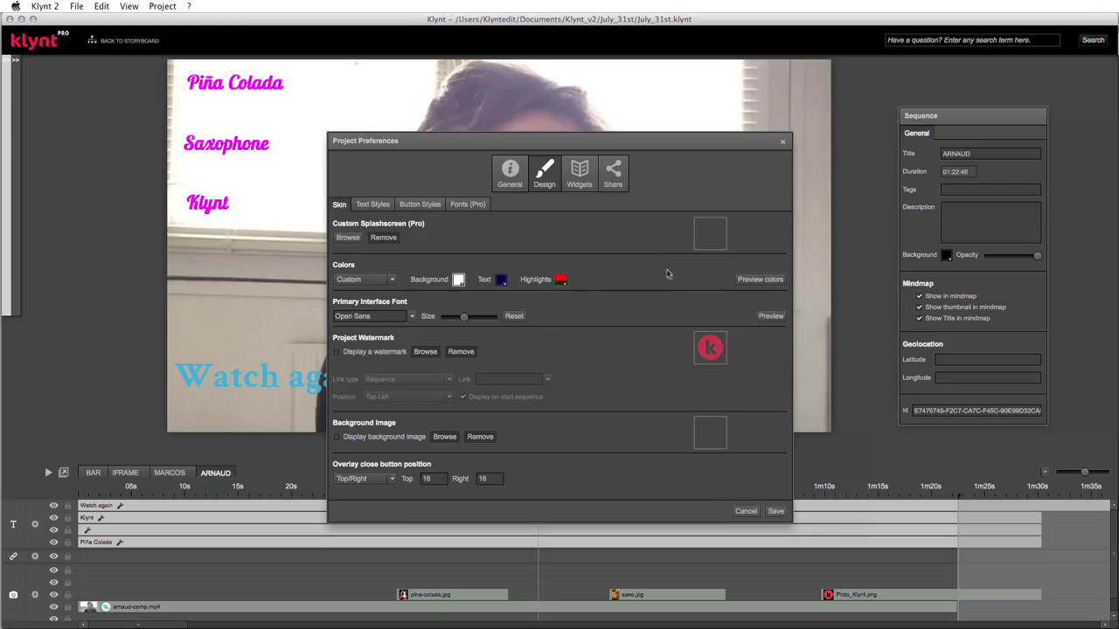
click(751, 282)
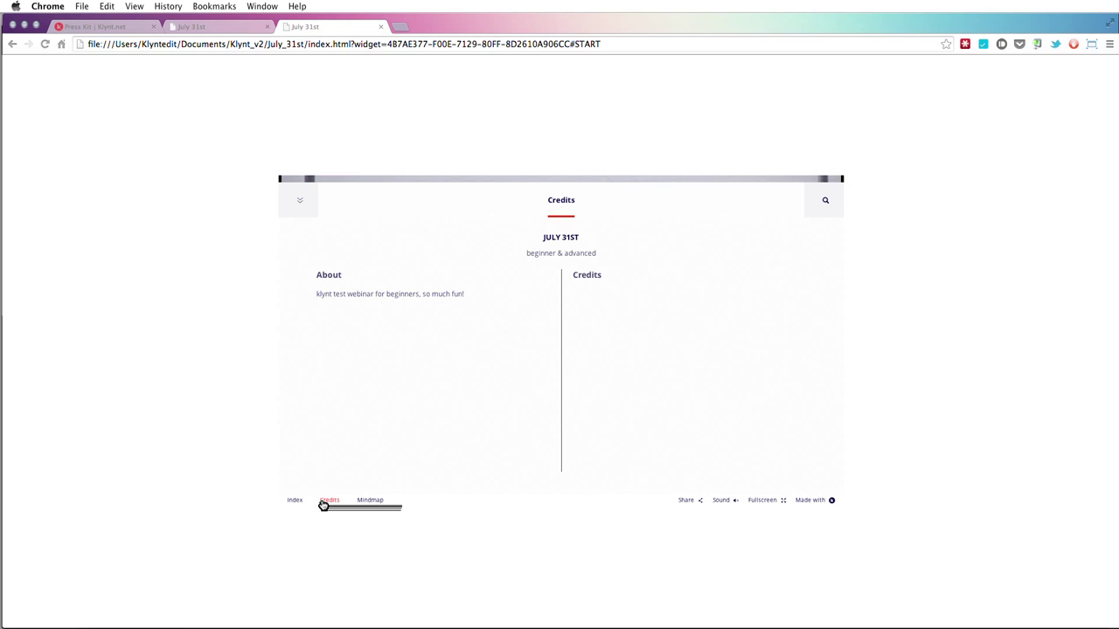
- View the recoloured preview's Index of sequences, then open and close the Share dialog
click(292, 503)
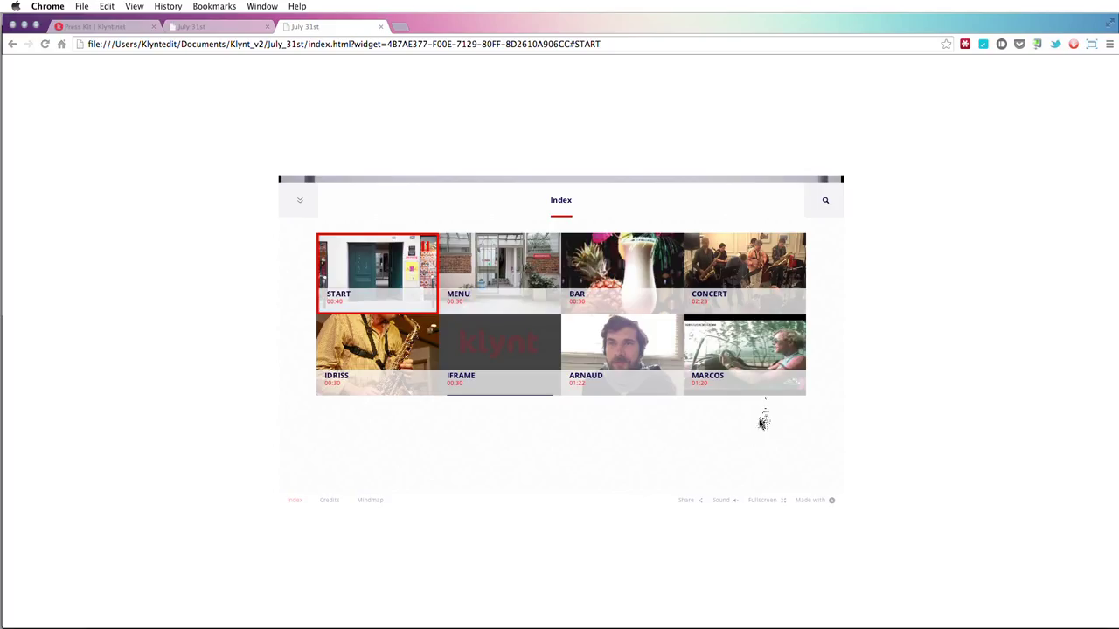
click(699, 504)
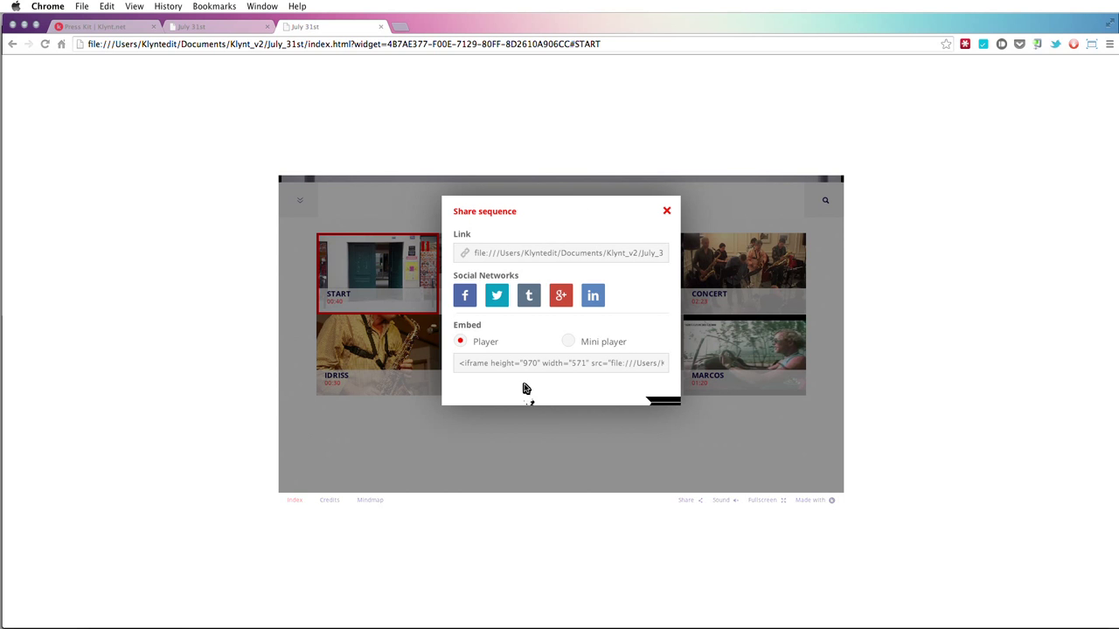
click(669, 212)
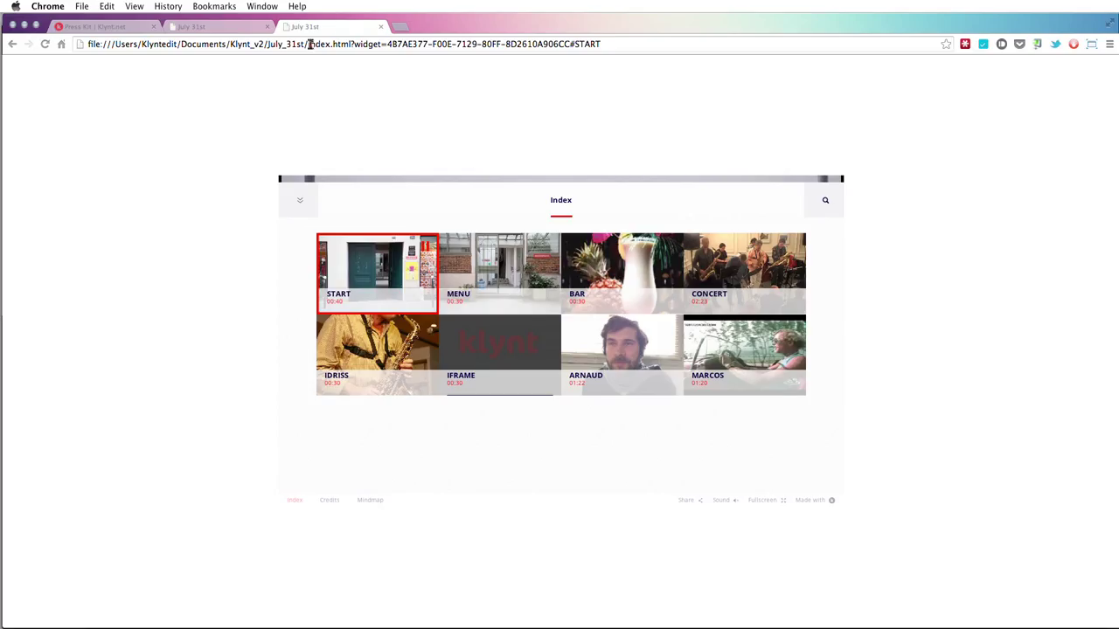
key(super+Tab)
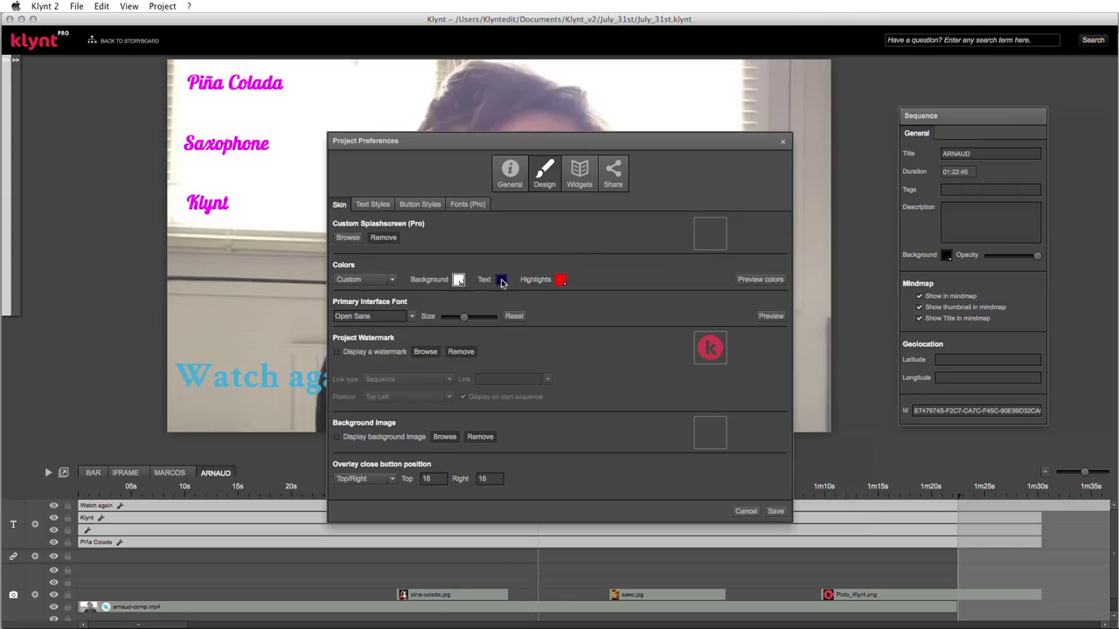
click(379, 204)
click(391, 278)
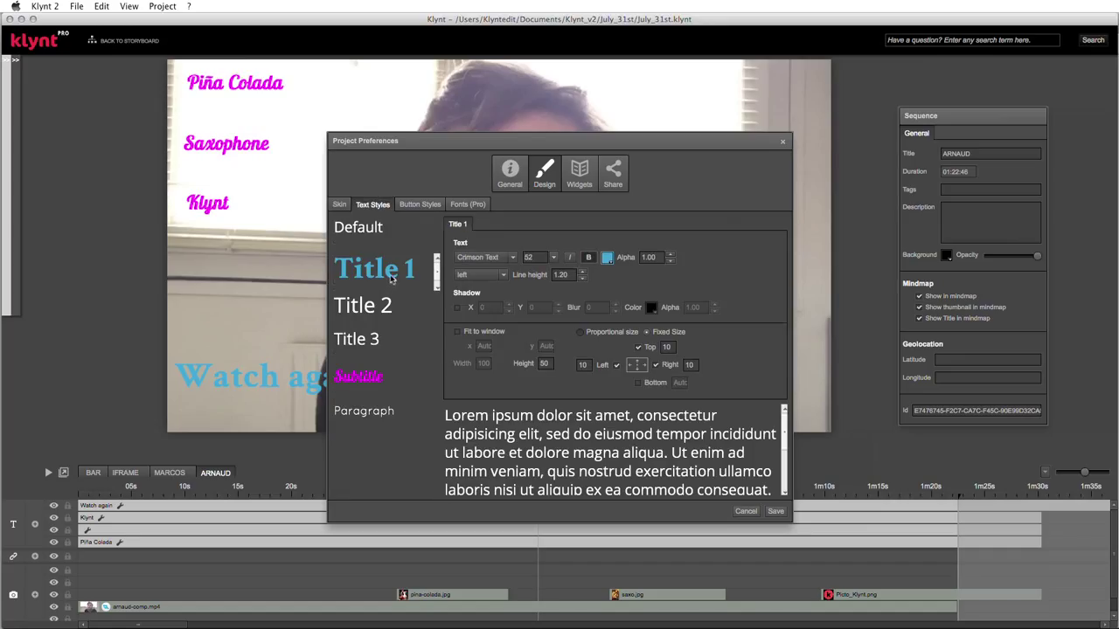
click(368, 377)
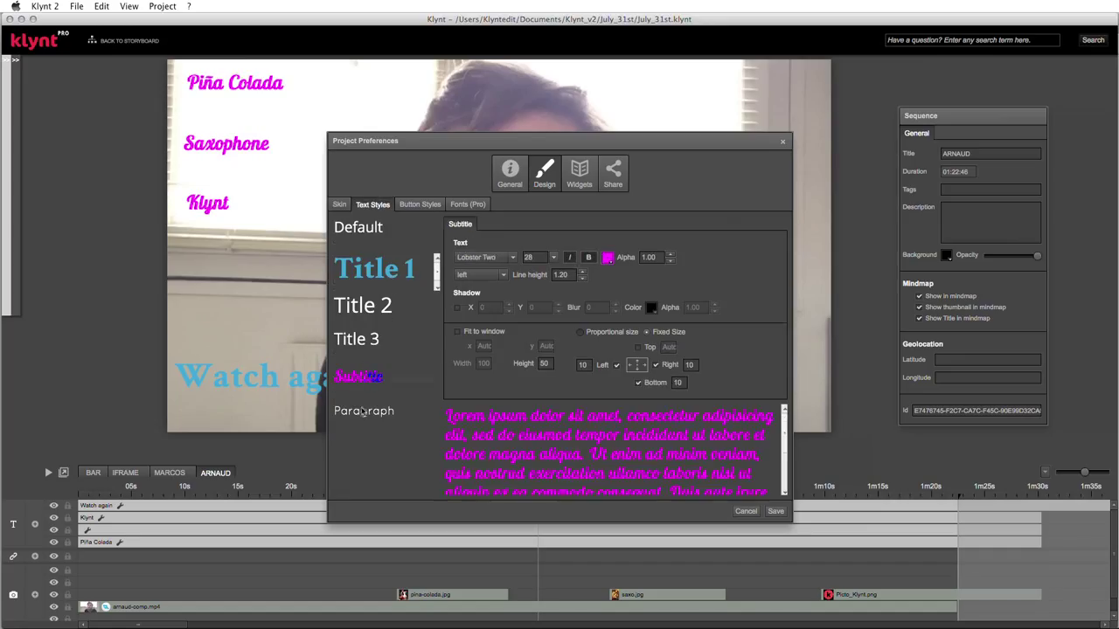
click(362, 406)
click(420, 203)
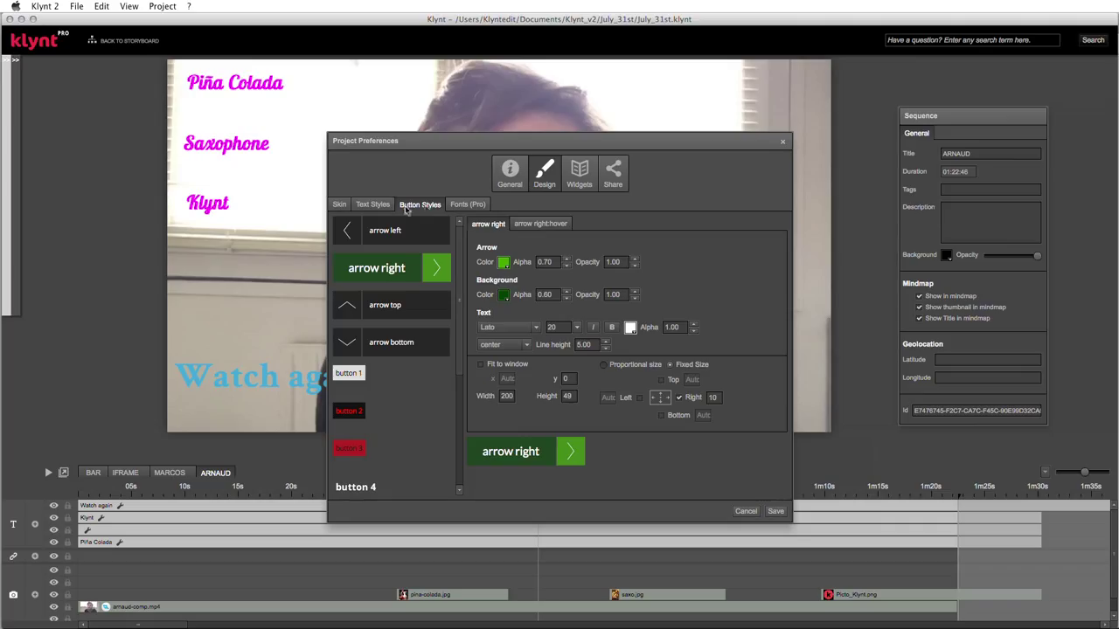
click(375, 206)
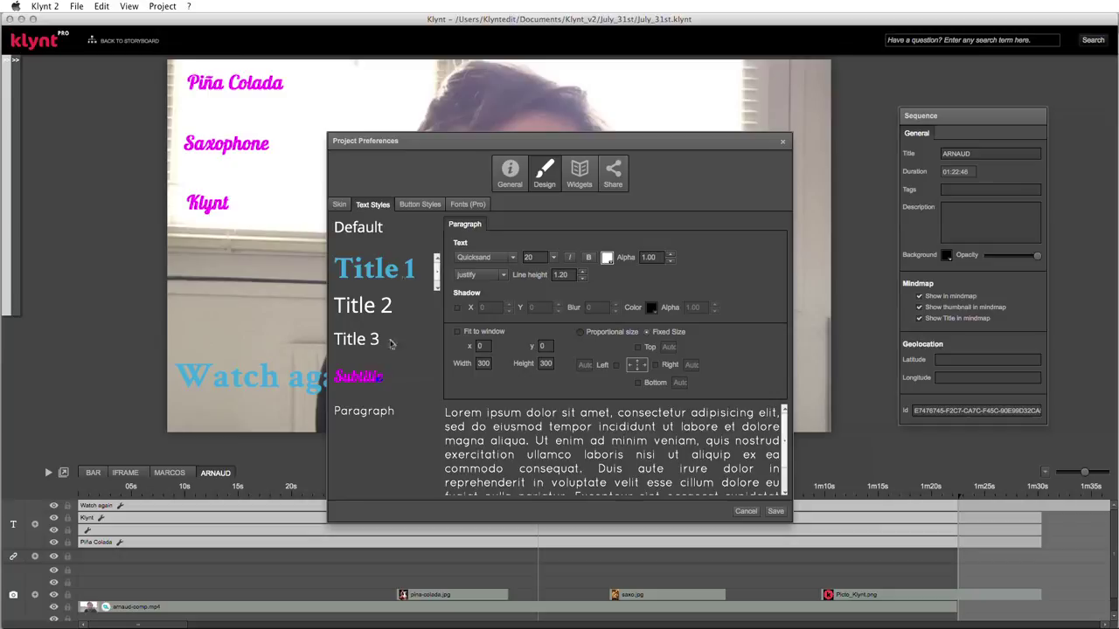
click(338, 204)
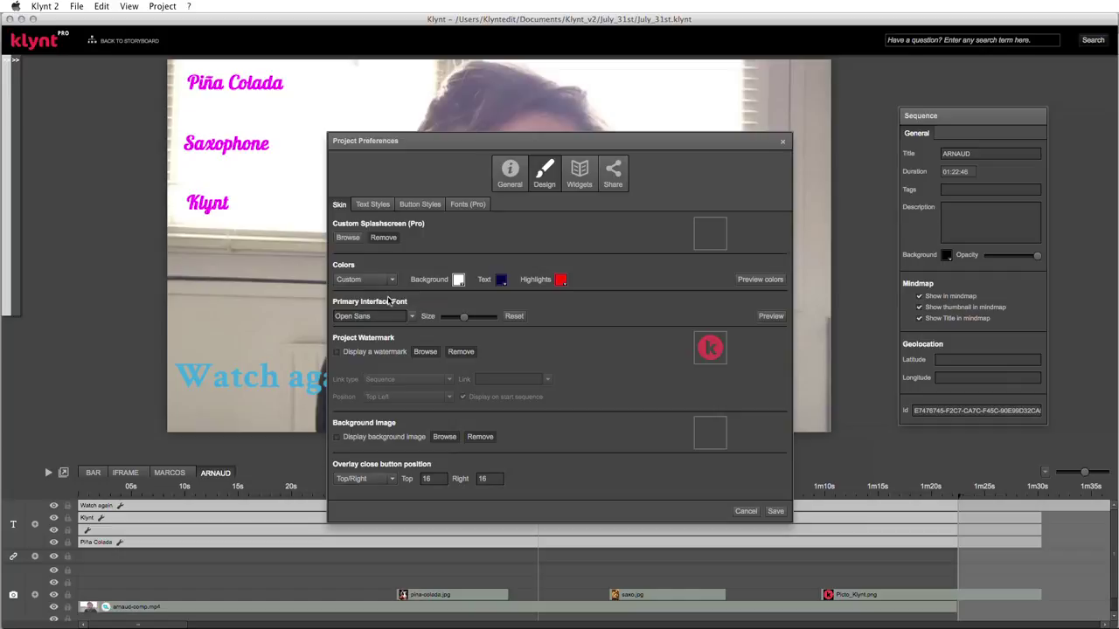
- Choose Simonetta as the primary interface font and nudge its size up slightly
click(412, 317)
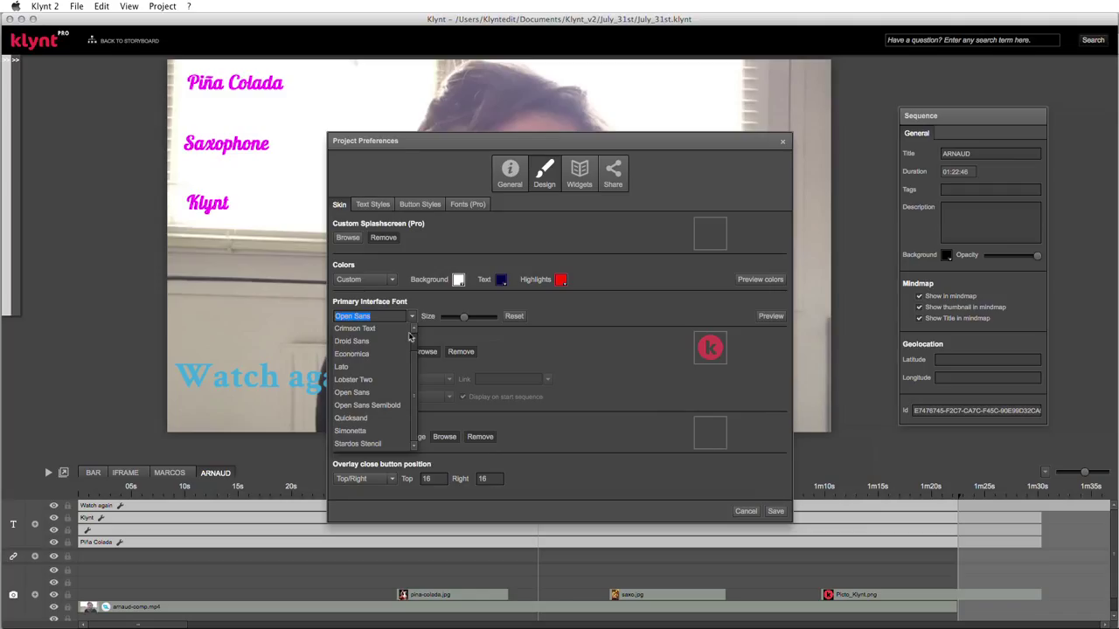
click(350, 431)
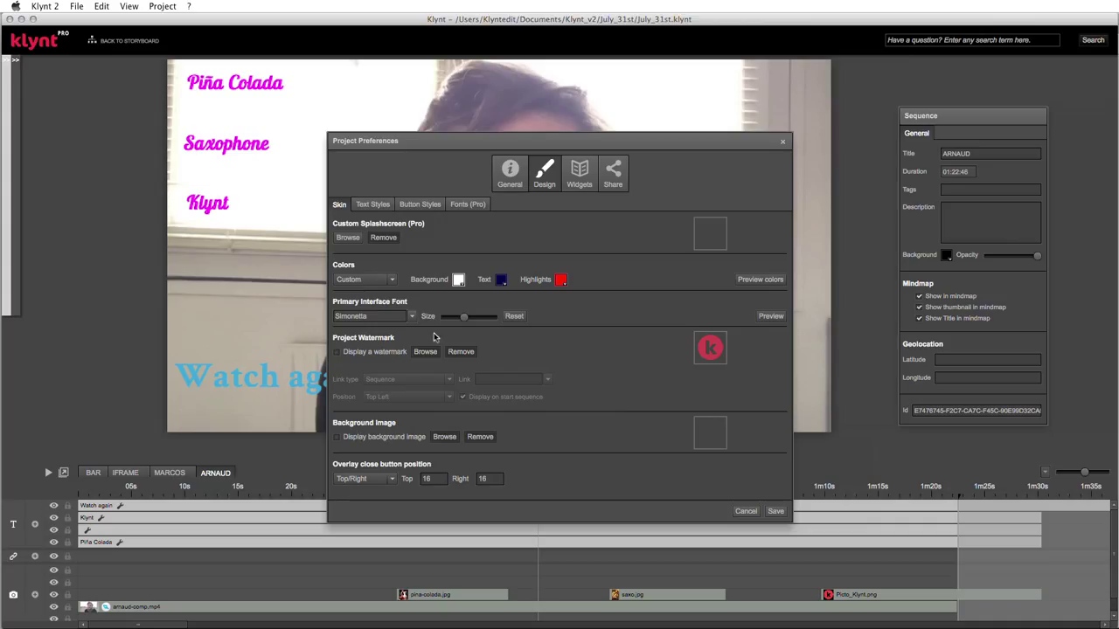
drag(464, 317, 476, 321)
- Preview the project in Chrome, view its Credits page, then close the preview tabs
click(771, 316)
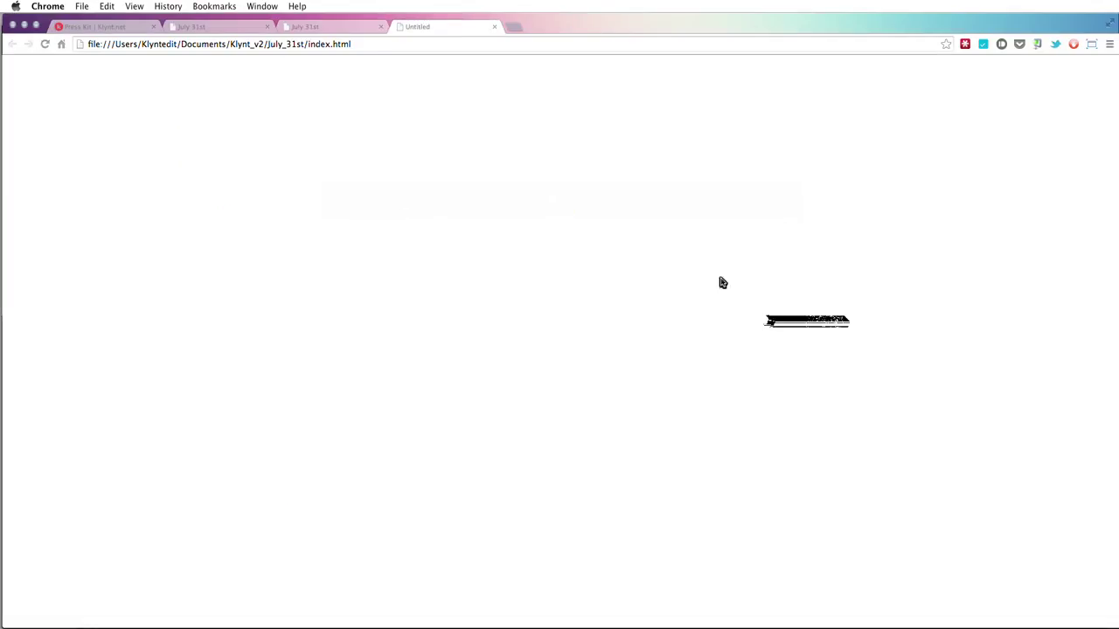
click(381, 27)
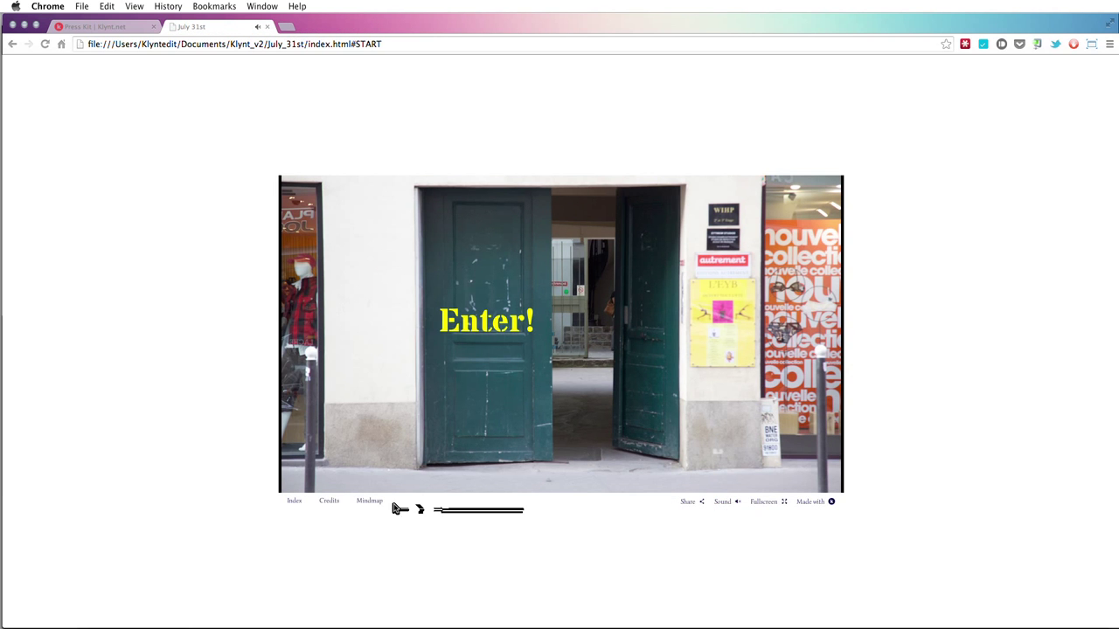
click(328, 502)
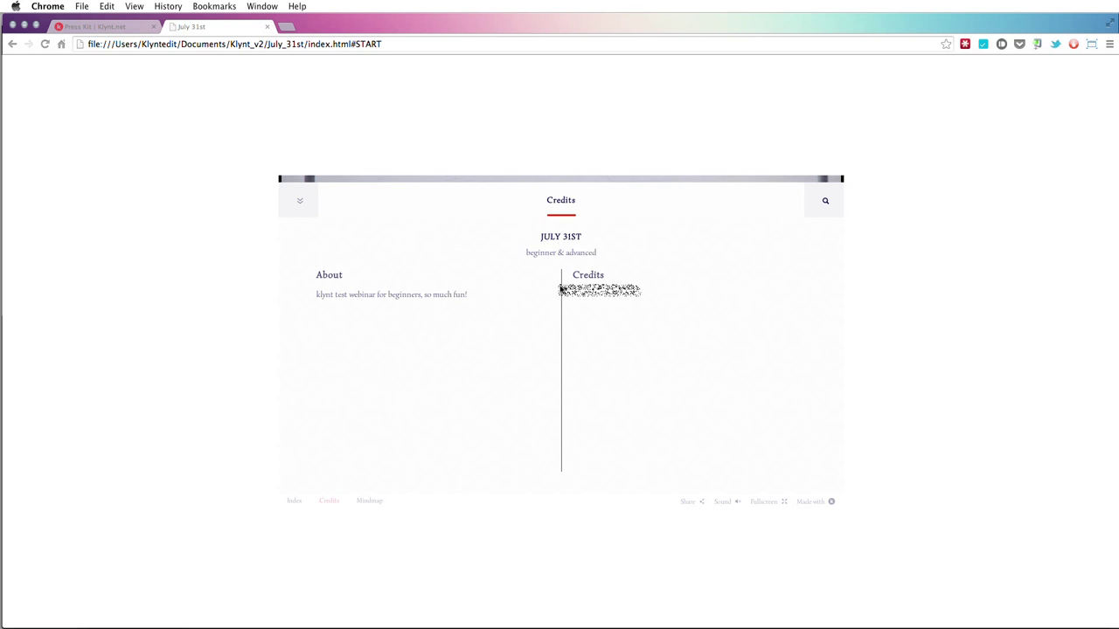
click(268, 27)
key(super+Tab)
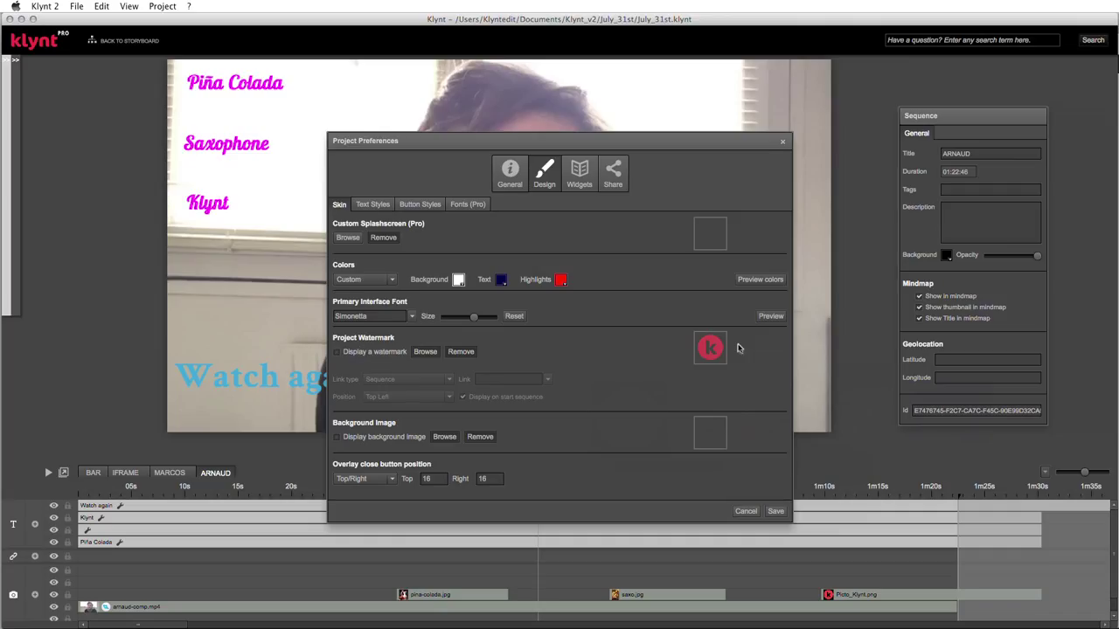
- Show a top-left watermark linking to START, hidden on the start sequence, then save and preview
click(346, 354)
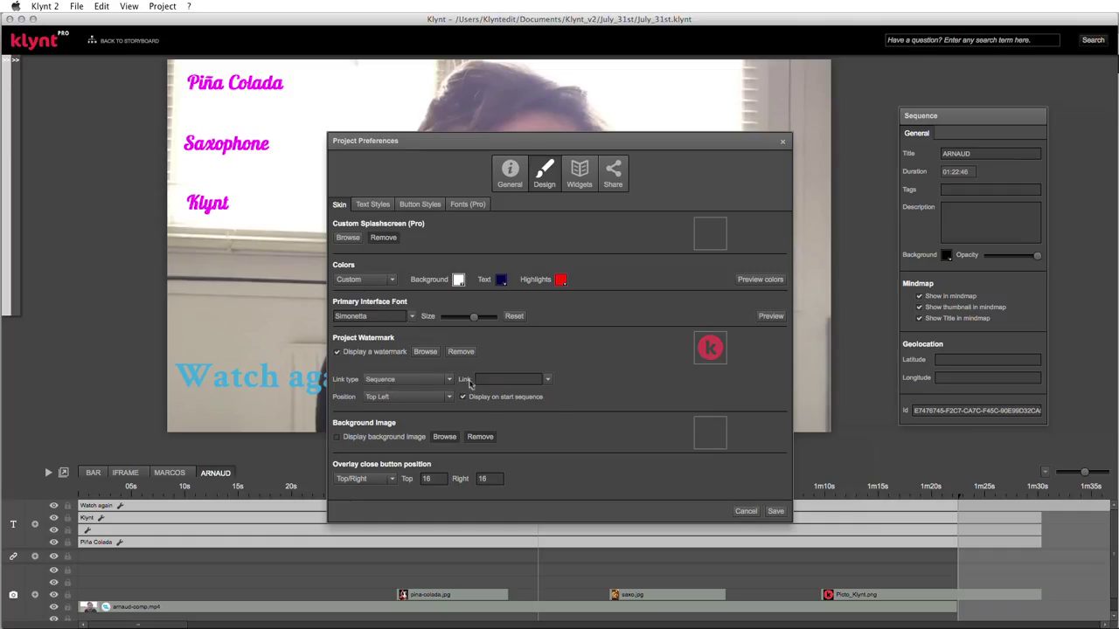
click(547, 382)
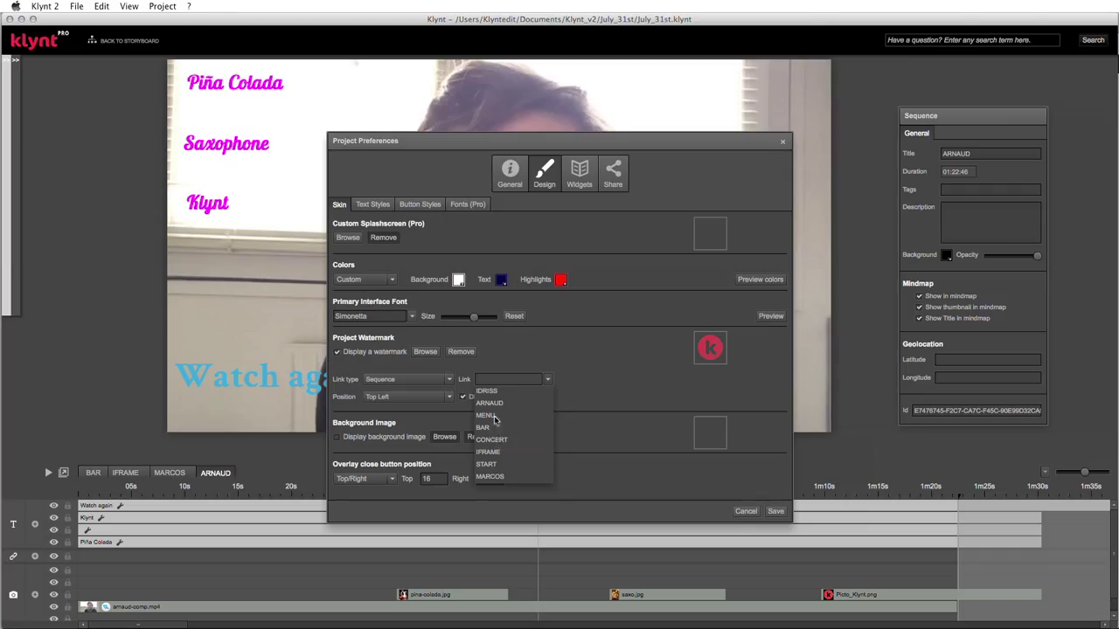
click(483, 464)
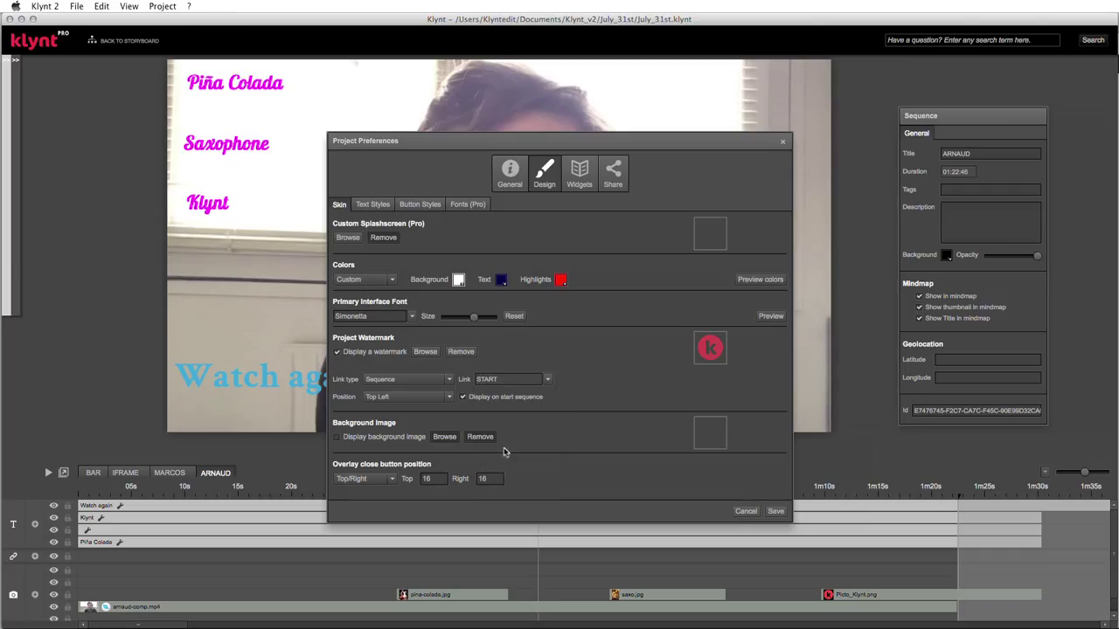
click(449, 398)
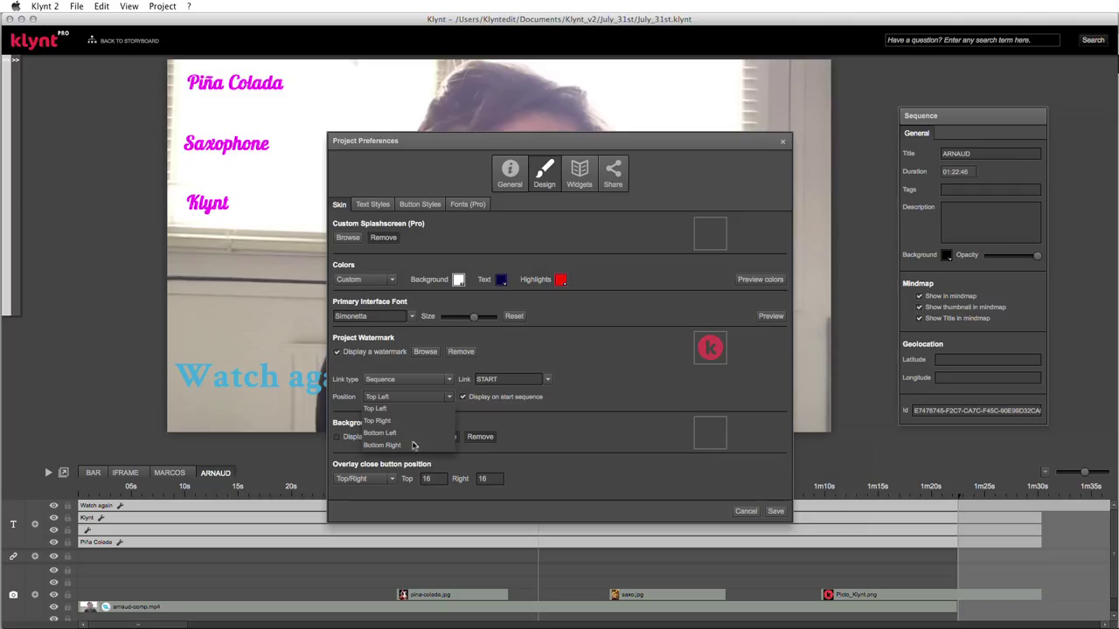
click(382, 409)
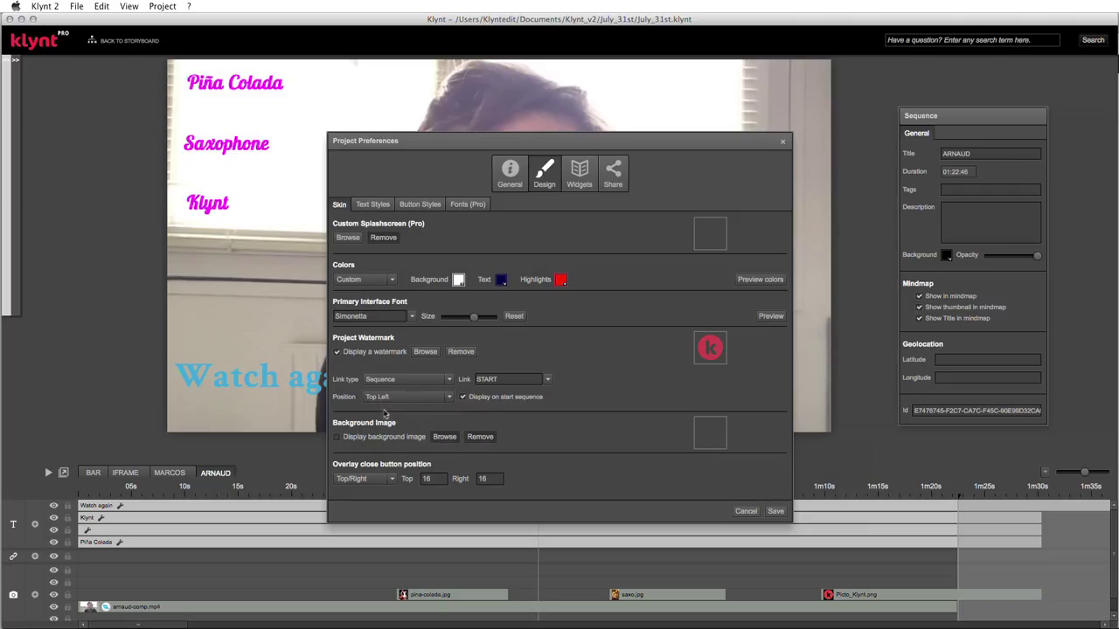
click(463, 398)
click(774, 514)
key(super+s)
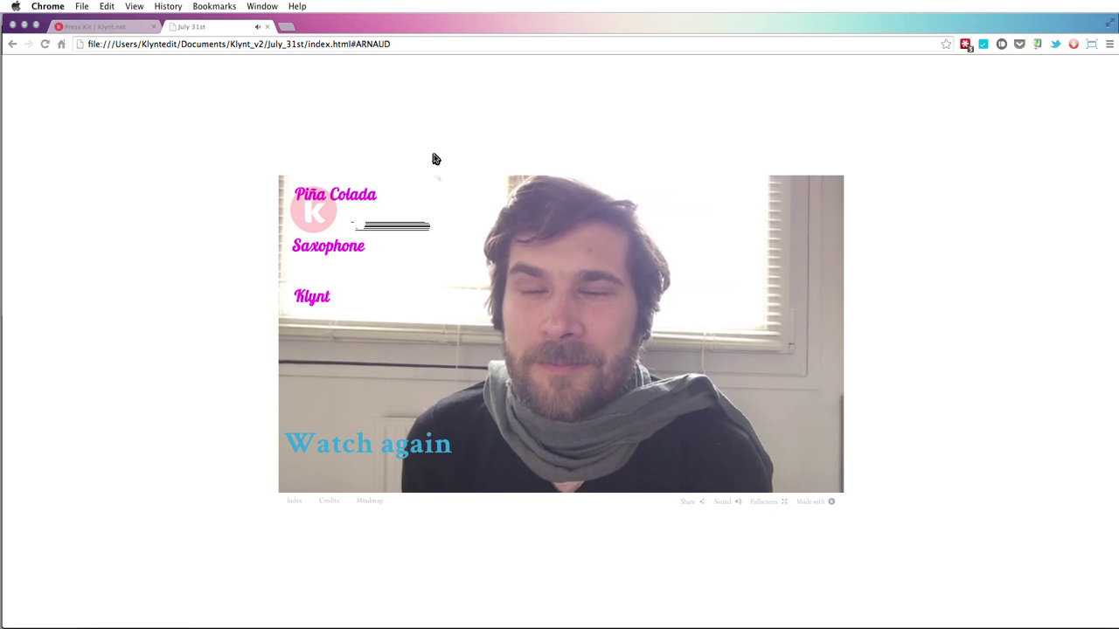
- Test that the watermark returns to START, including after choosing concert from MENU
click(316, 213)
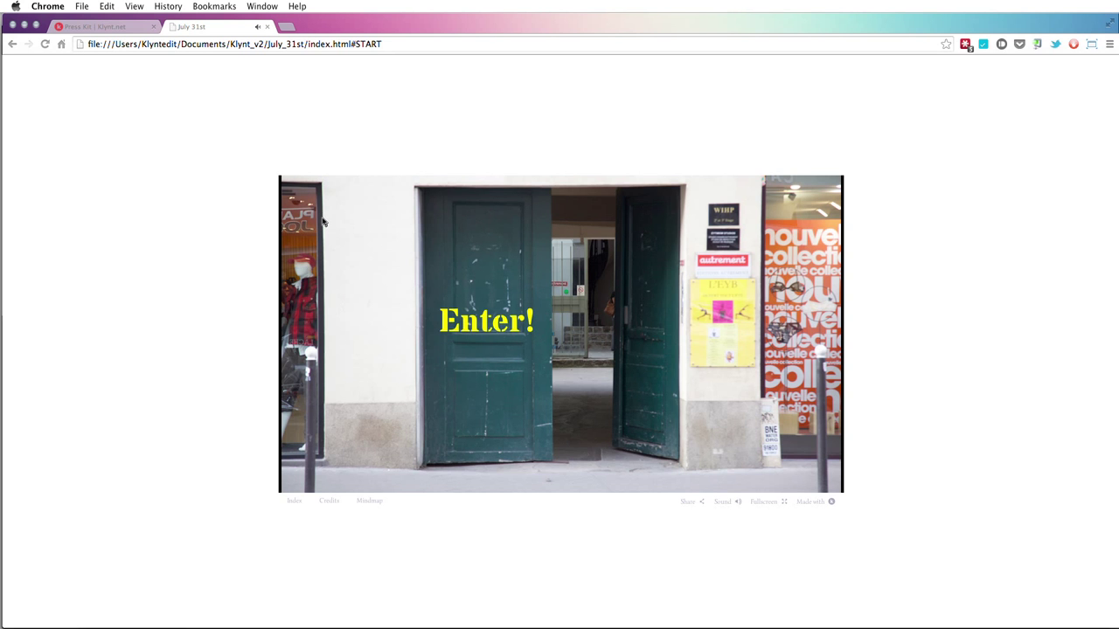
click(491, 319)
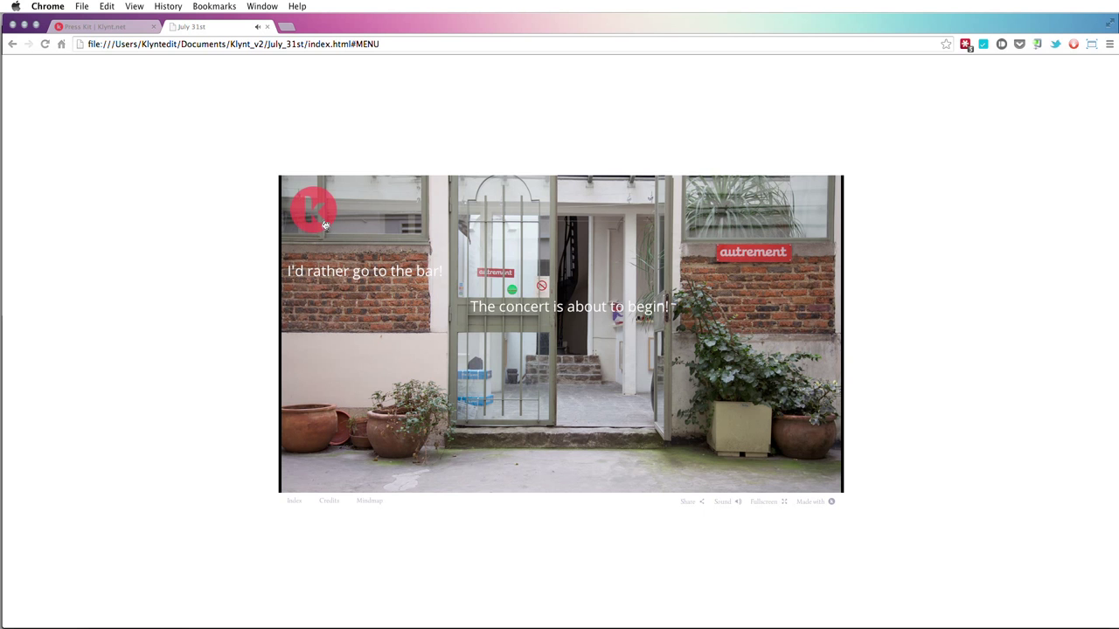
click(565, 312)
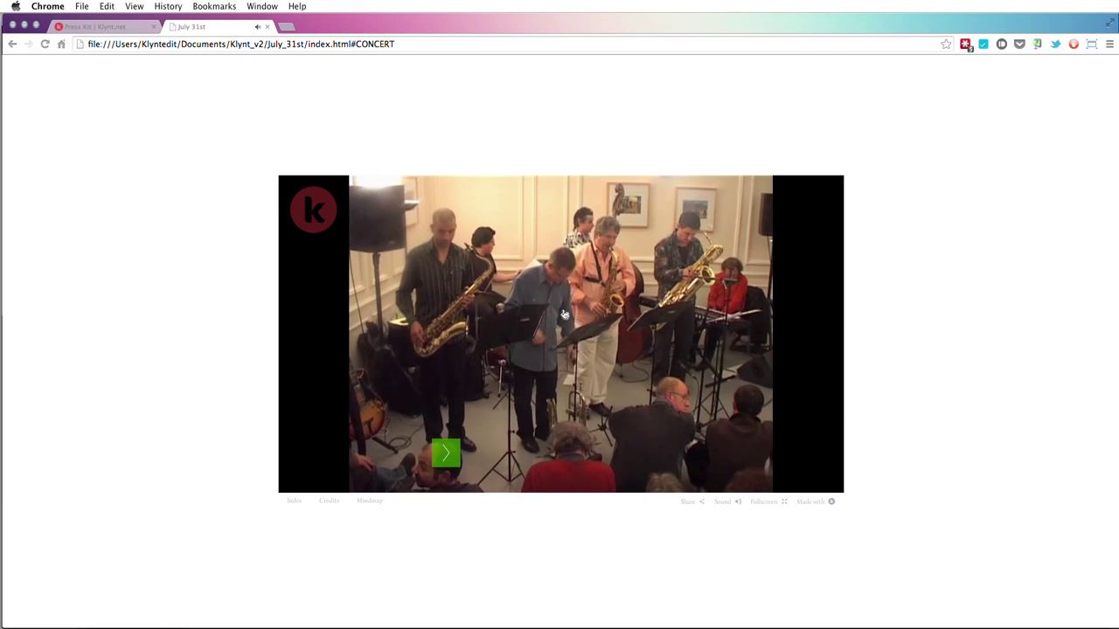
click(331, 224)
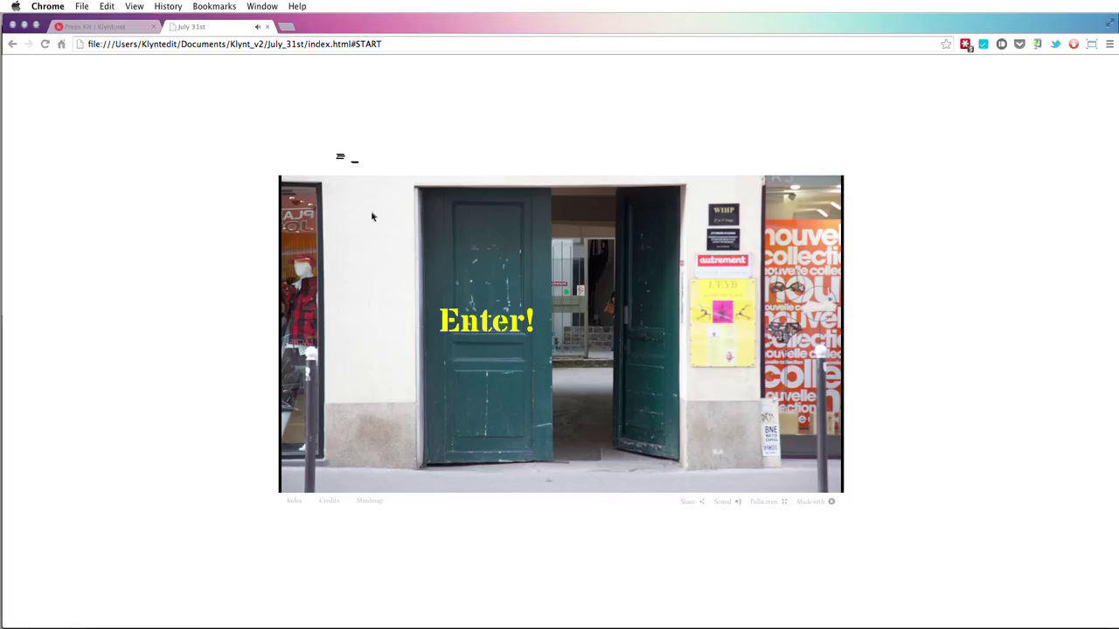
- Confirm the watermark returns to START after choosing bar, then close the preview and return to Klynt
click(476, 325)
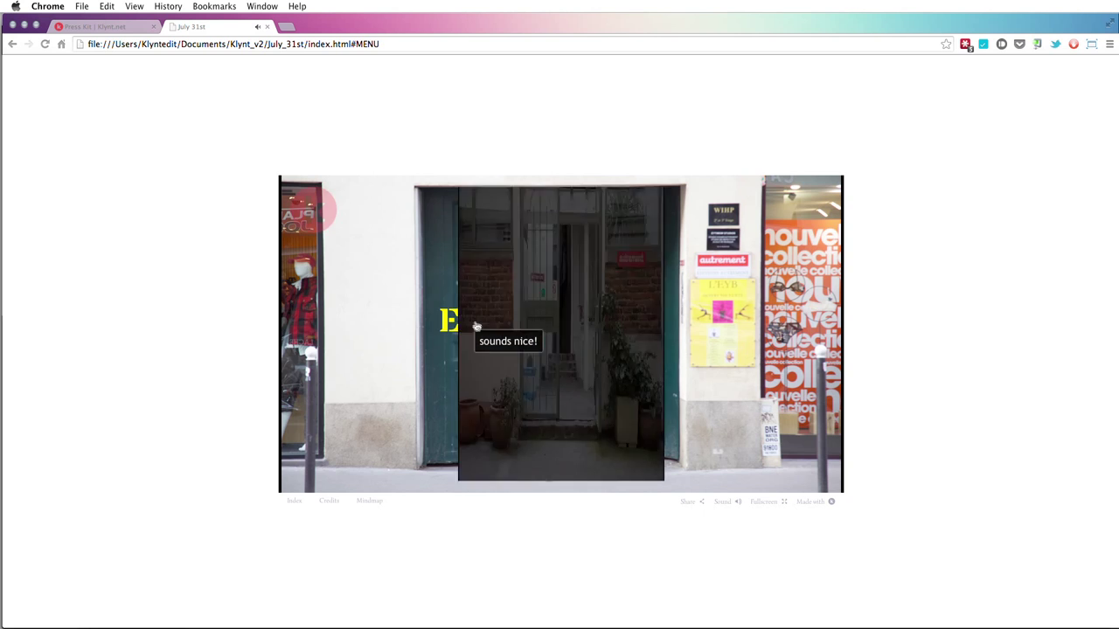
click(353, 272)
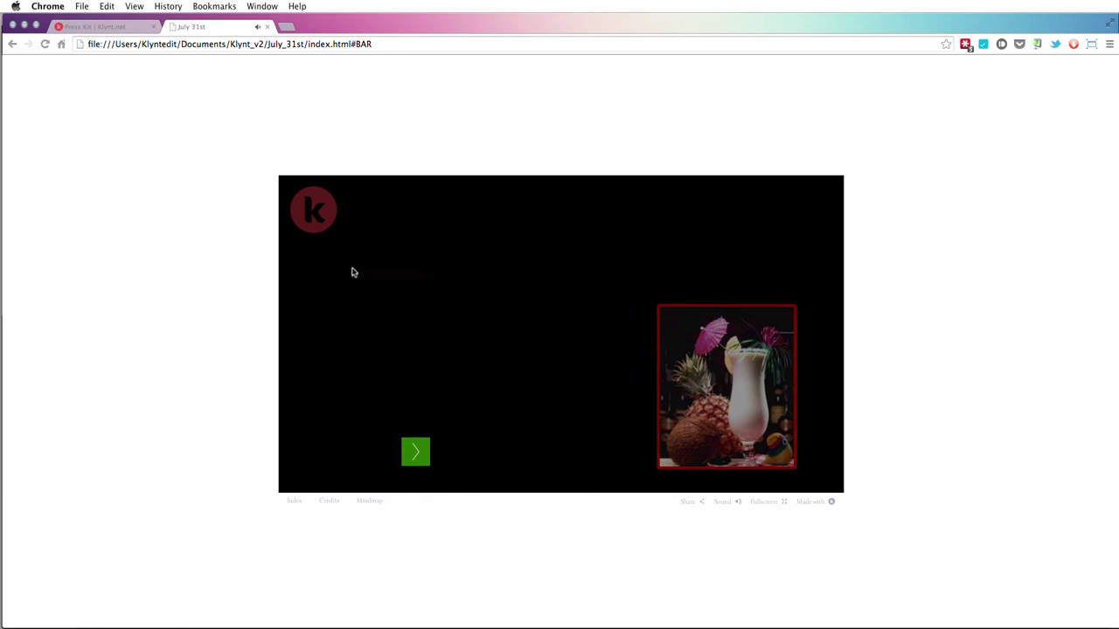
click(312, 229)
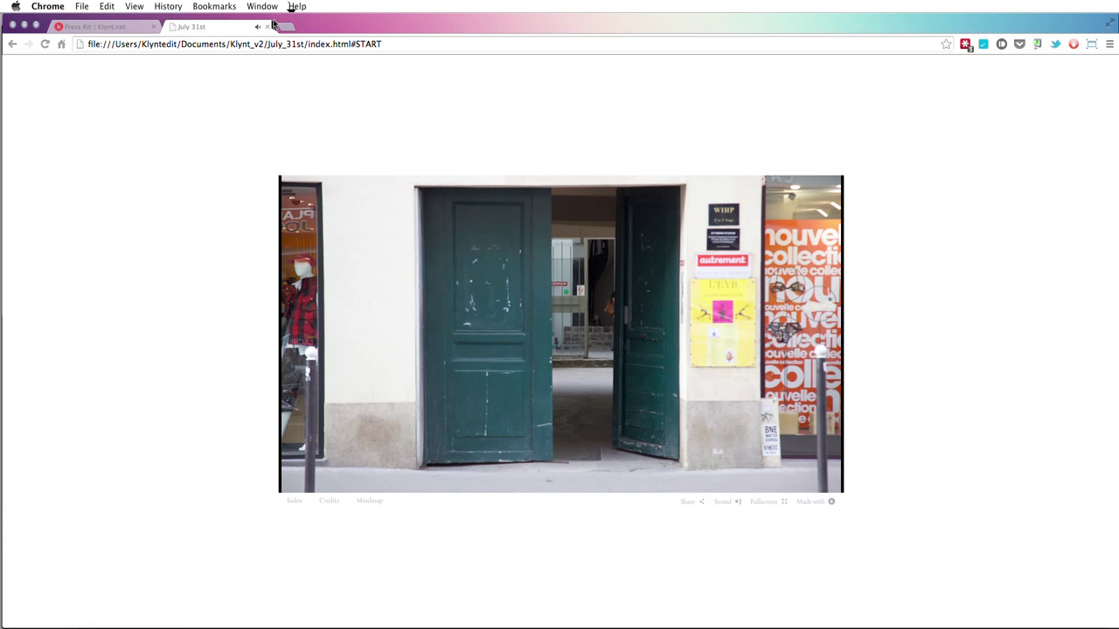
click(267, 27)
key(super+Tab)
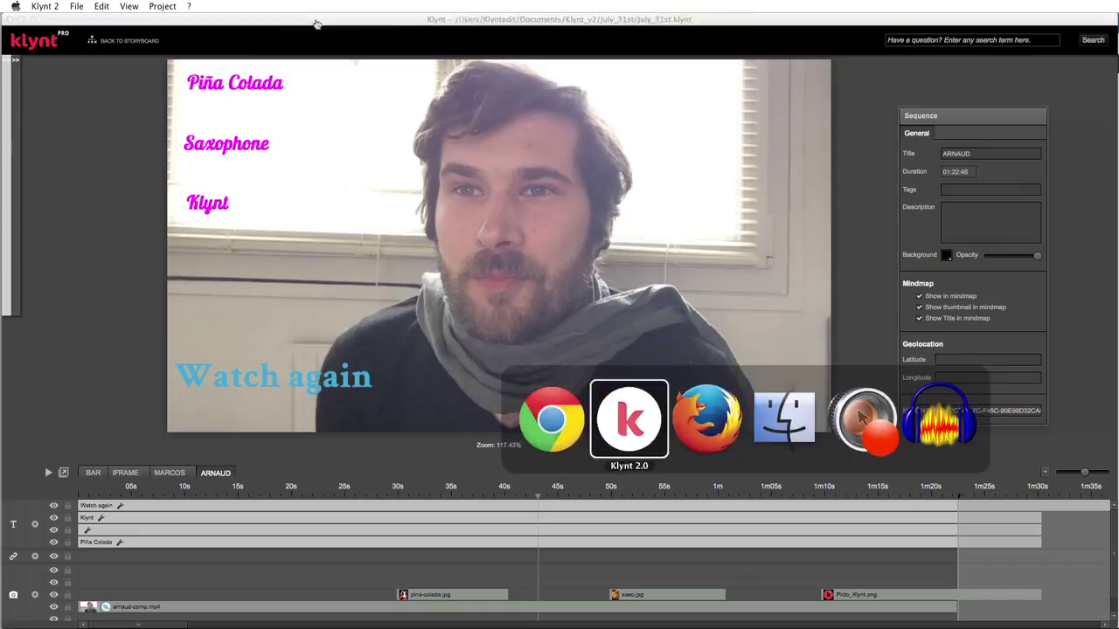
- In the project's Design settings, switch the watermark link type to Web Link and disable the watermark
click(162, 6)
click(233, 47)
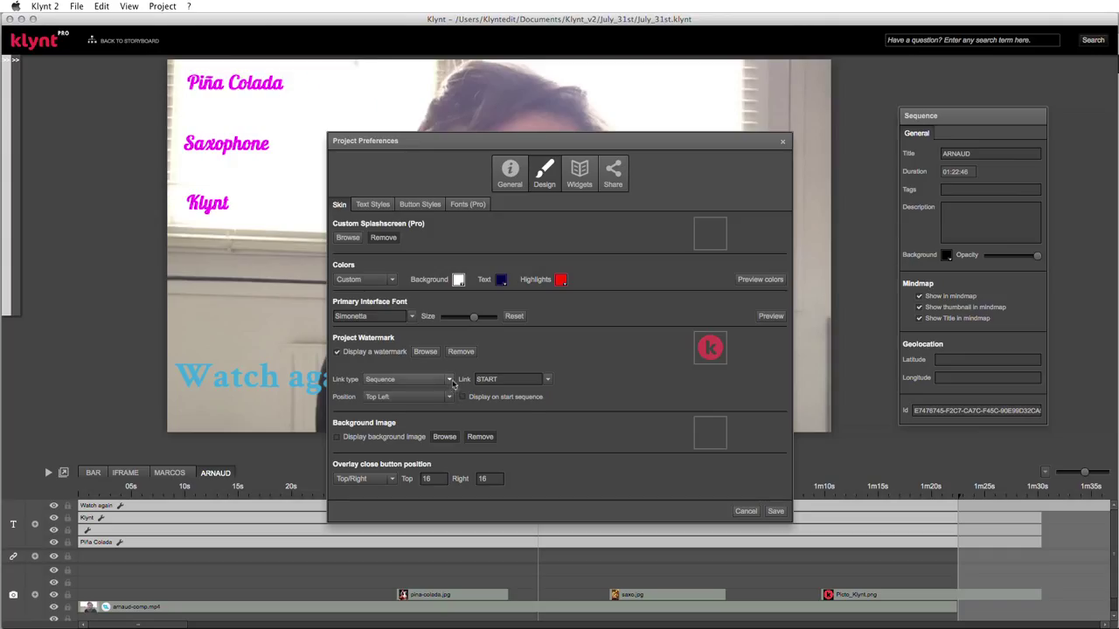
click(449, 380)
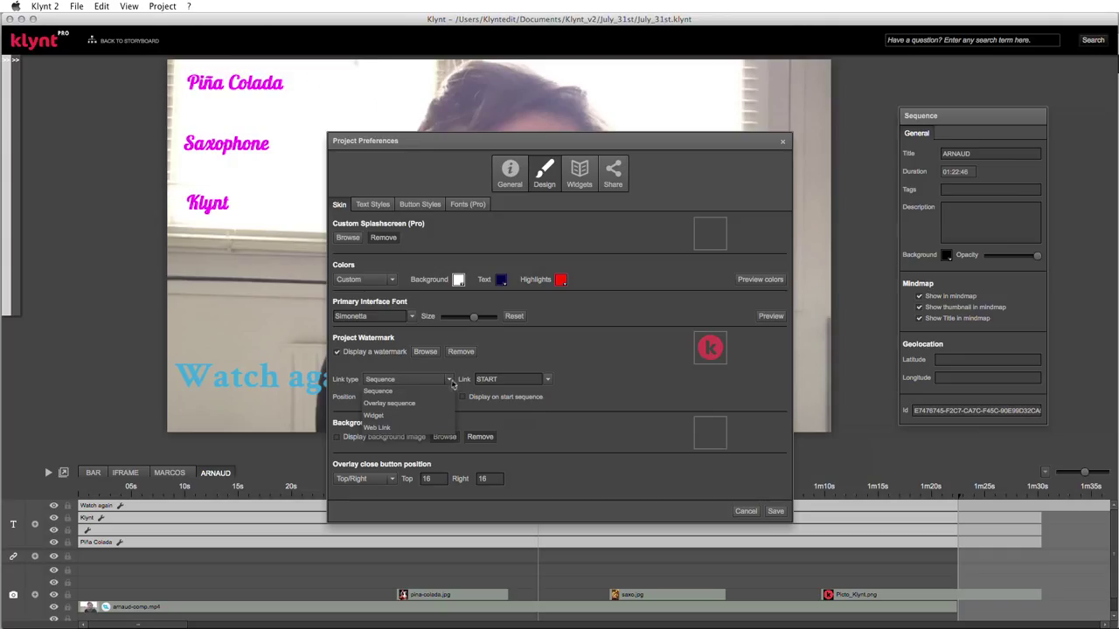
click(389, 430)
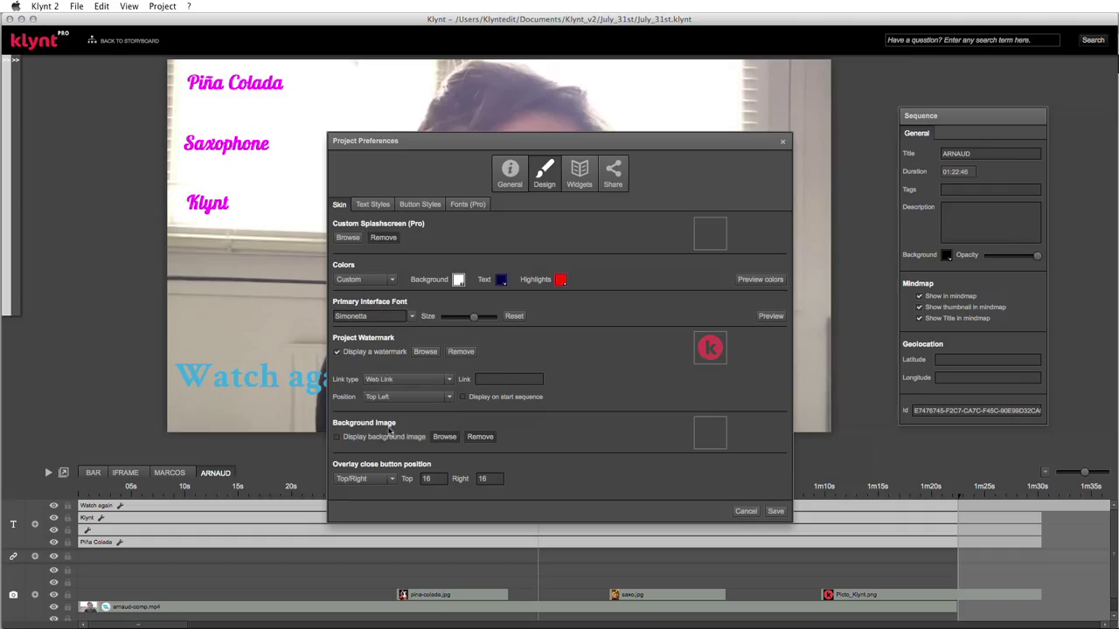
click(516, 379)
click(337, 352)
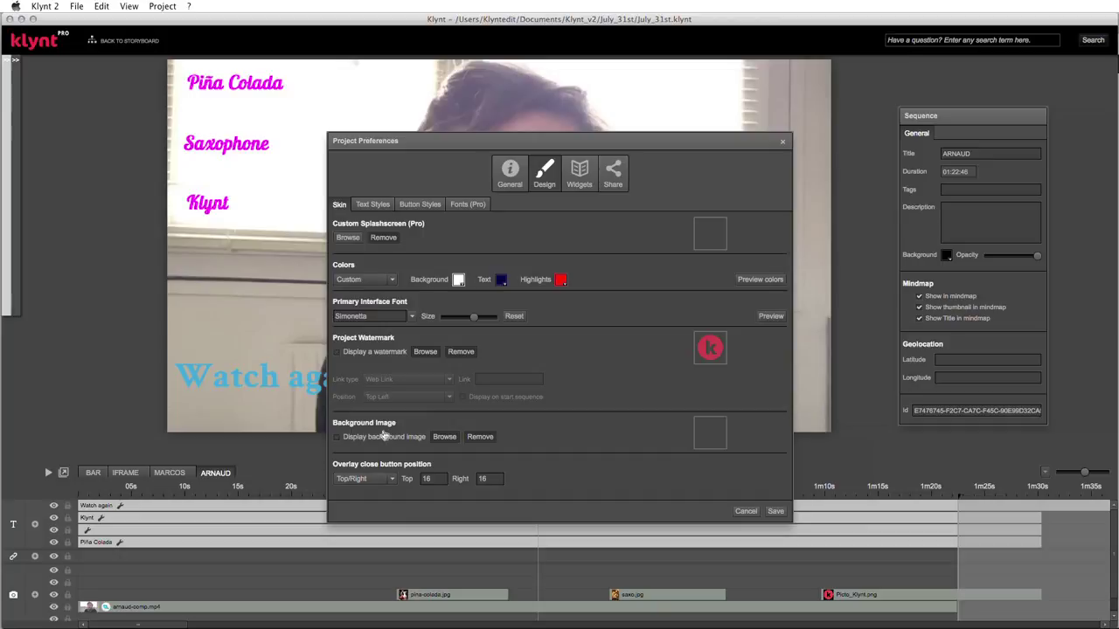
key(super+Tab)
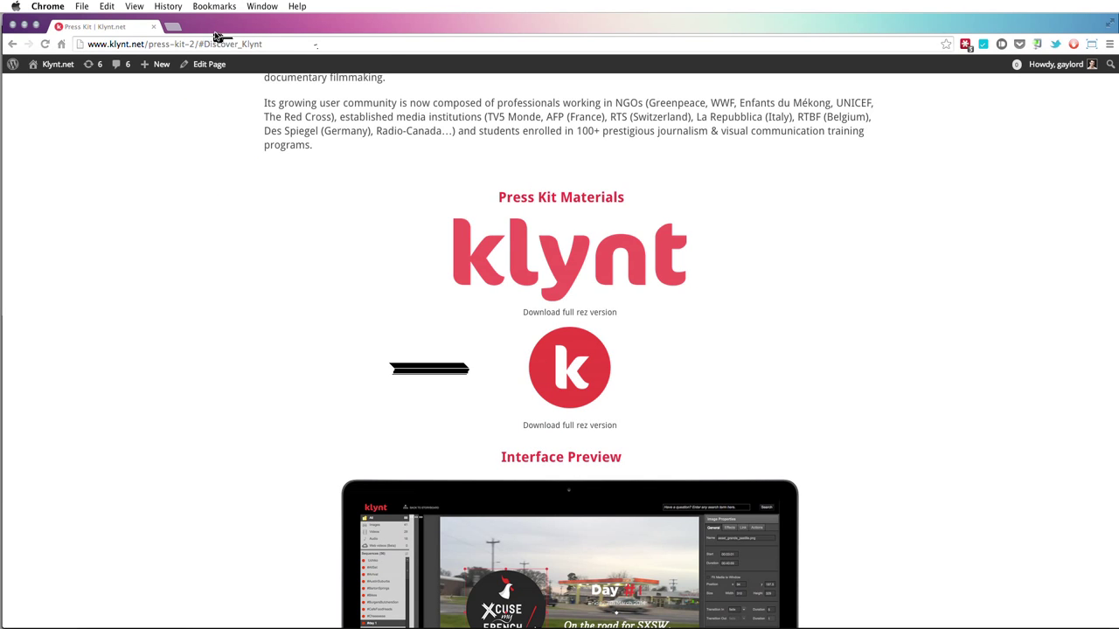
- Reopen the July 31st preview from Chrome's recently closed history and view its Credits page
click(185, 6)
click(196, 75)
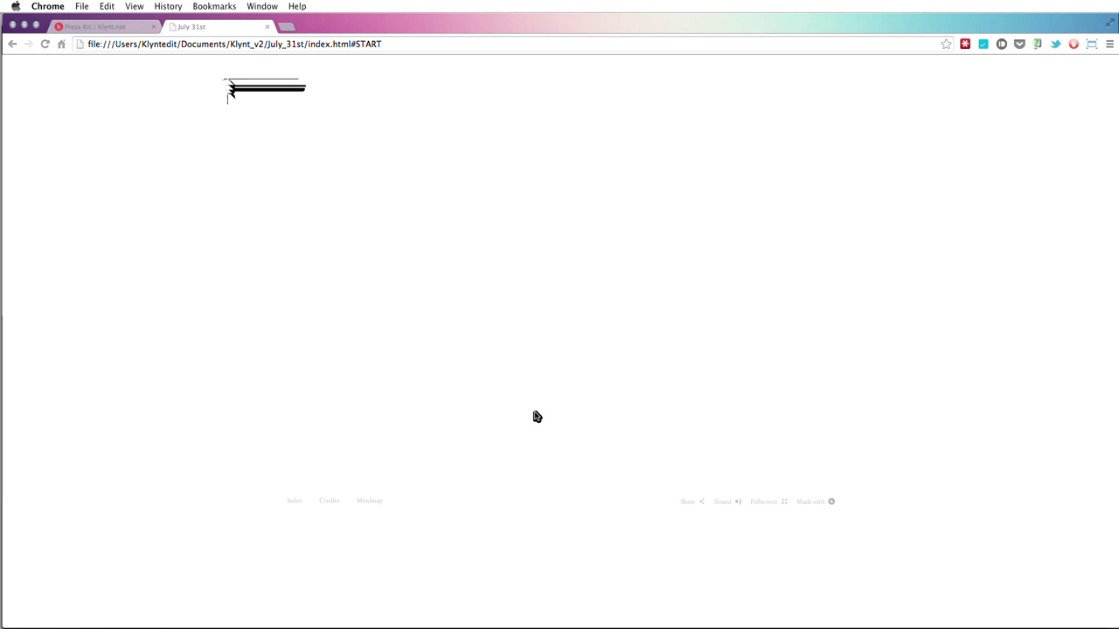
click(331, 505)
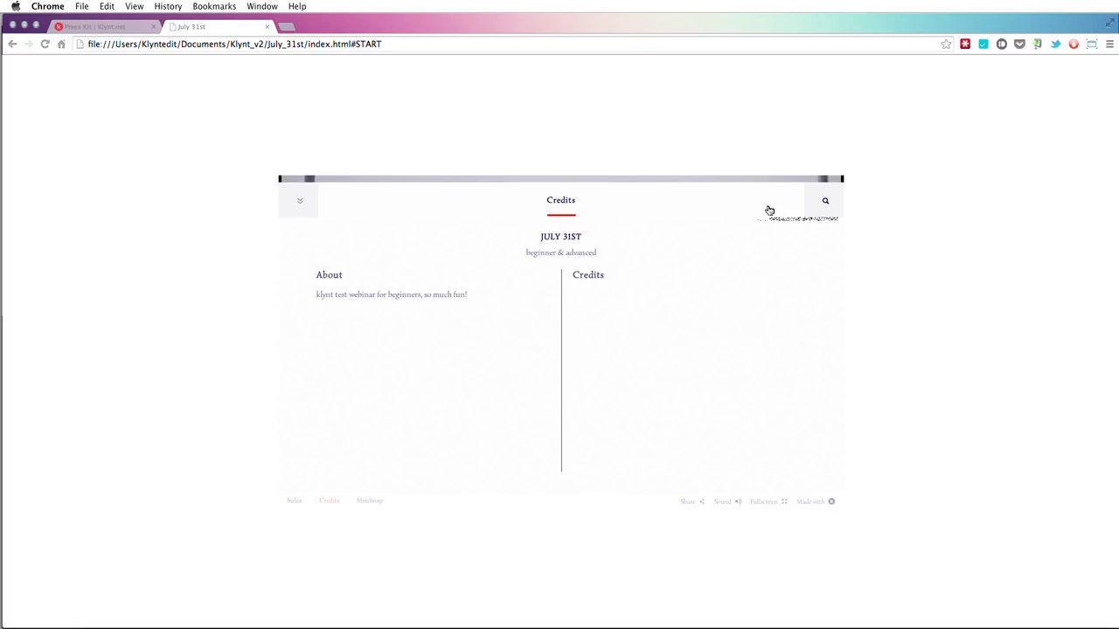
key(super+Tab)
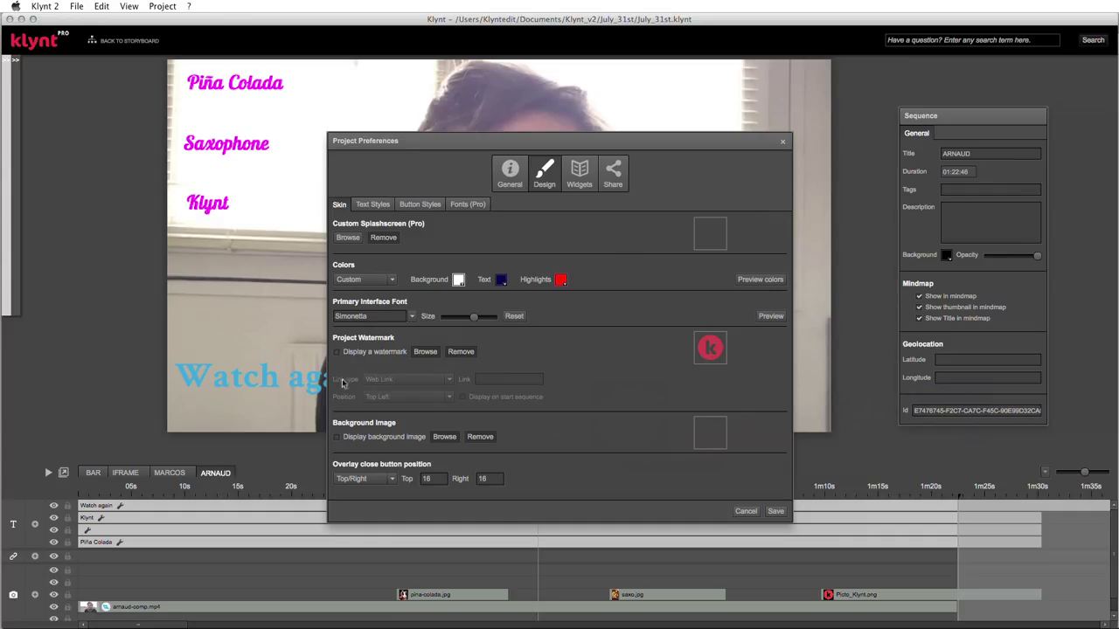
- Enable a background image and choose pina-colada.jpg from Klynt_v2/July_31st/Medias/Photos
click(338, 440)
click(442, 437)
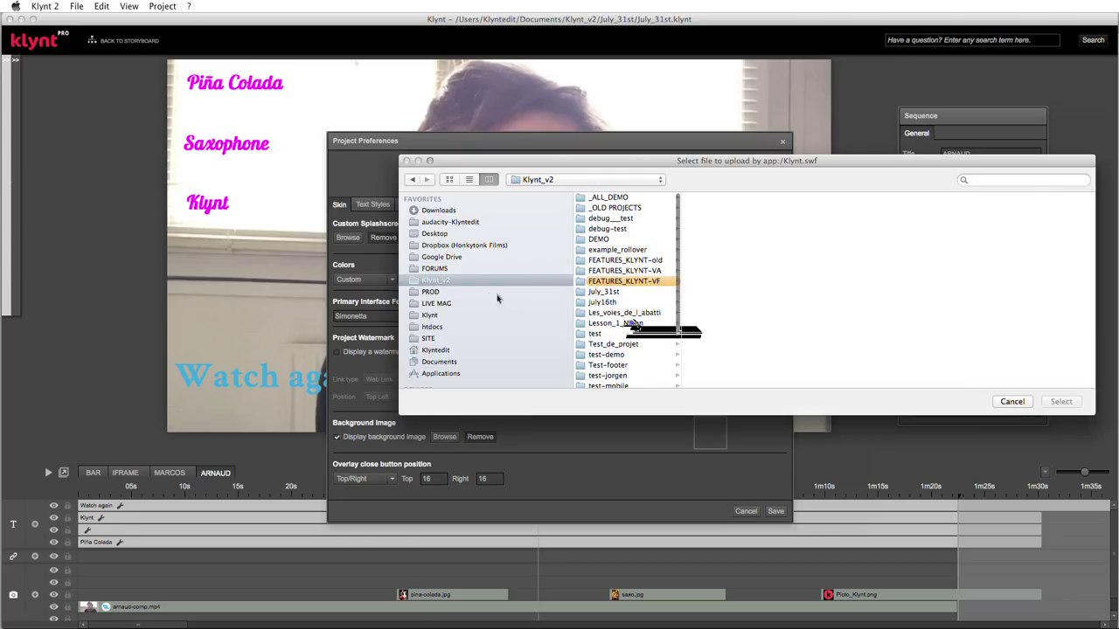
click(439, 361)
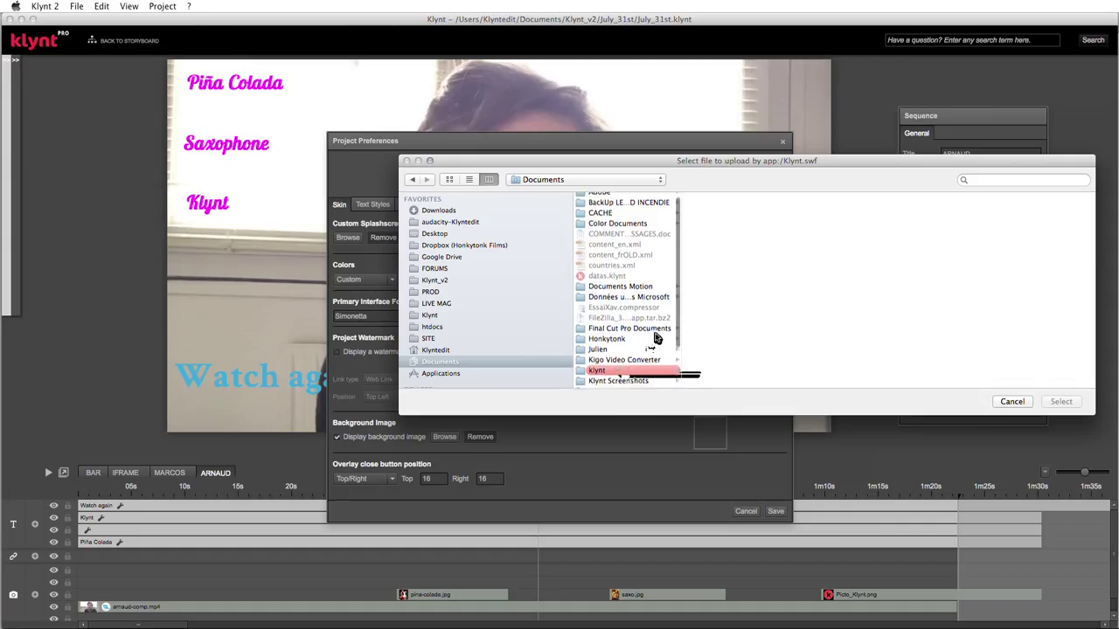
scroll(648, 342, down, 3)
click(644, 360)
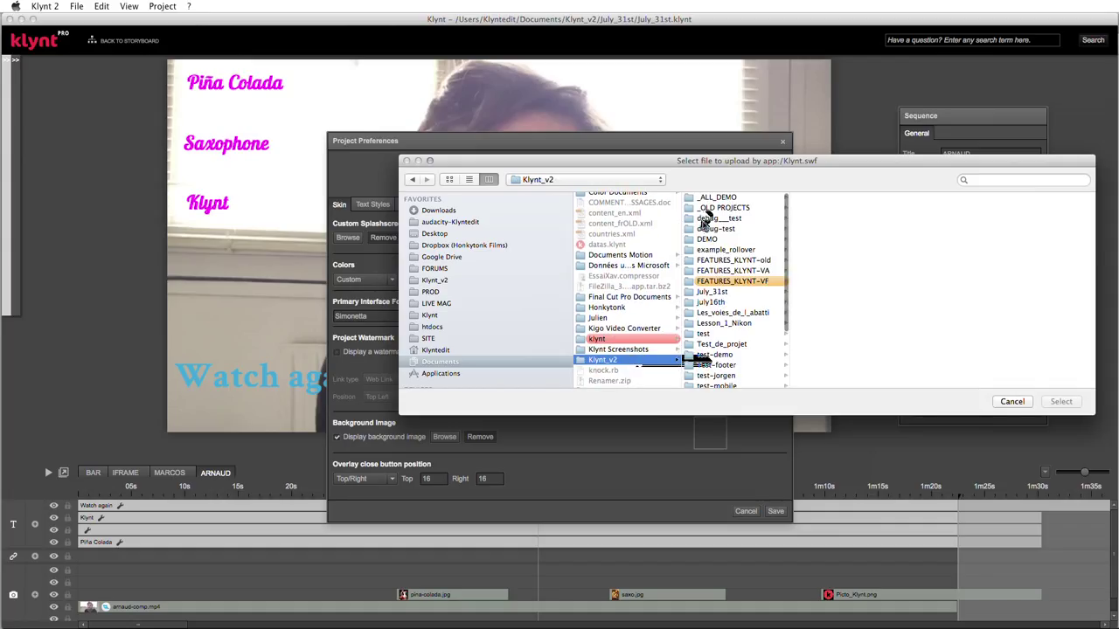
click(717, 291)
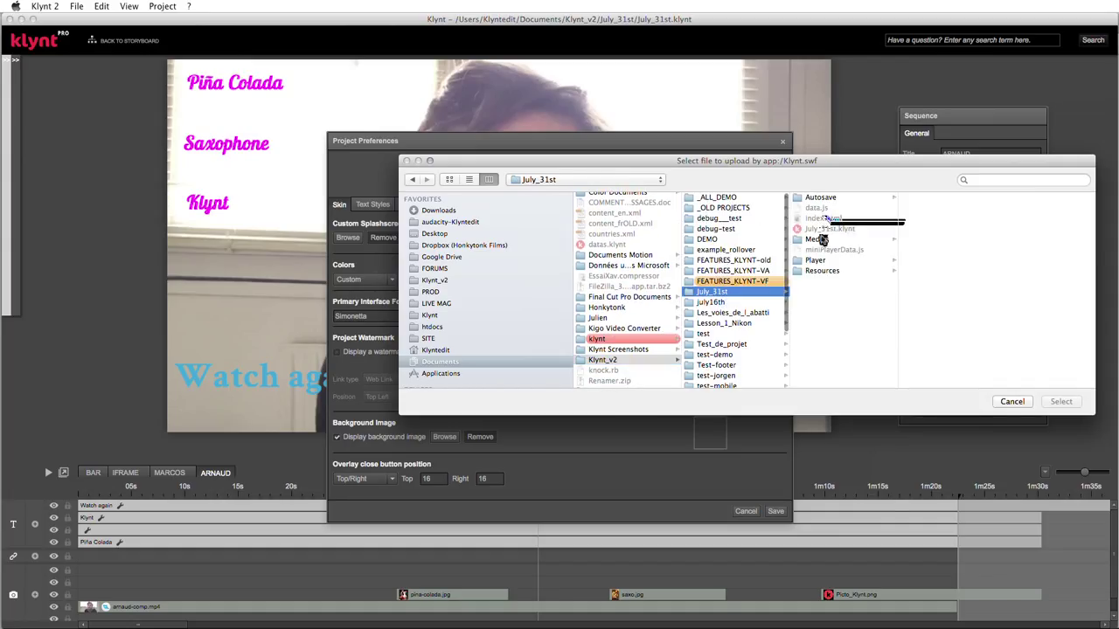
click(820, 239)
click(925, 208)
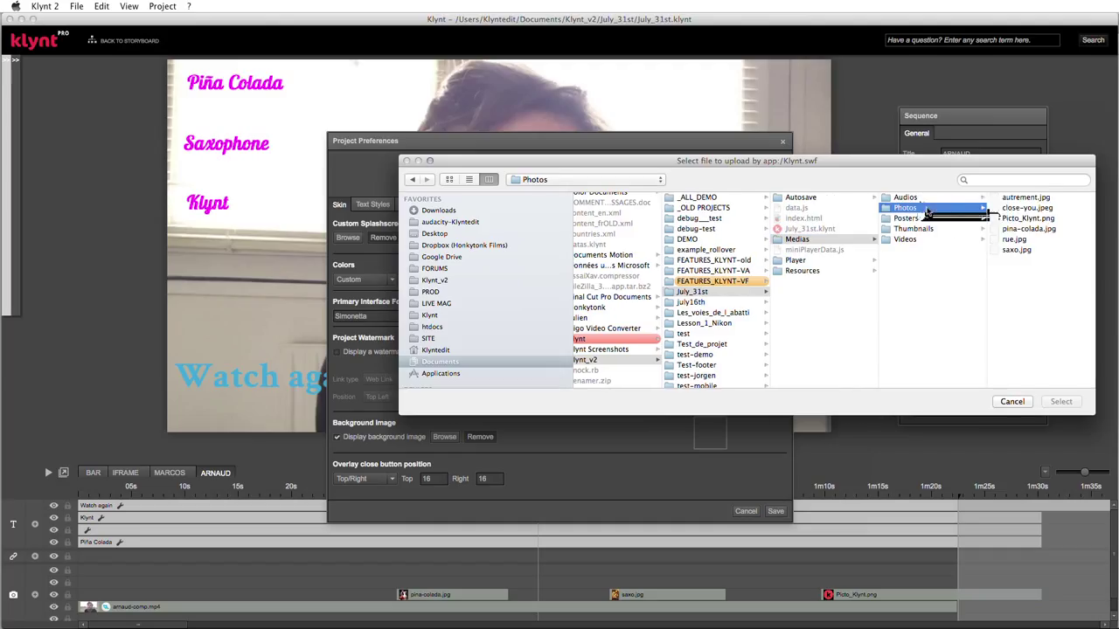
click(1033, 230)
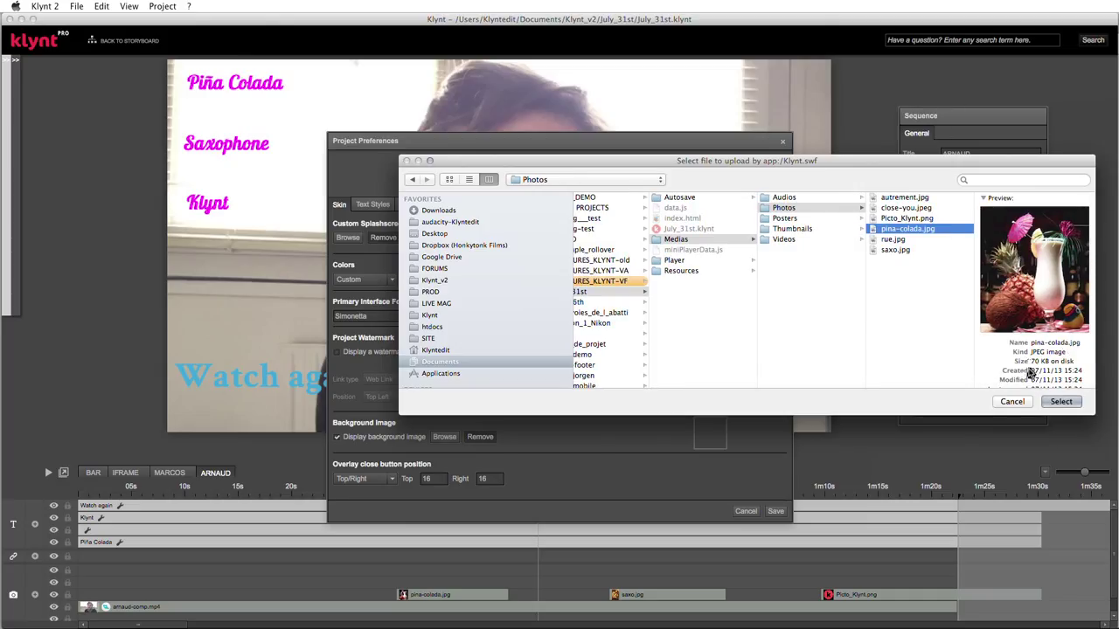
click(1061, 402)
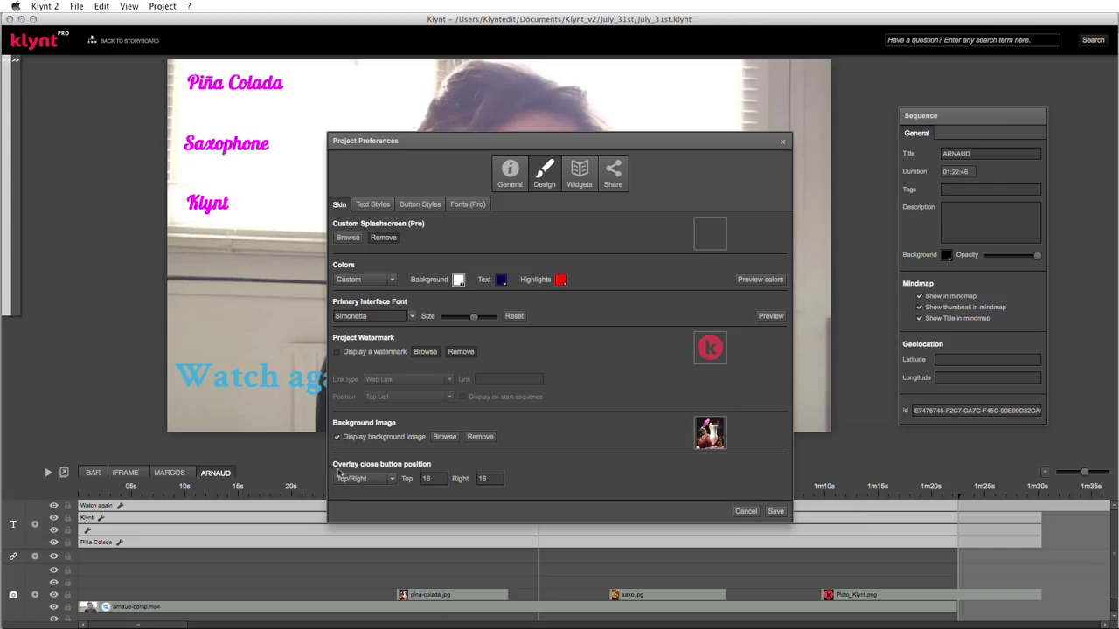
- Keep the overlay close button at Top/Right with offset 16, save, and preview in Chrome
click(393, 479)
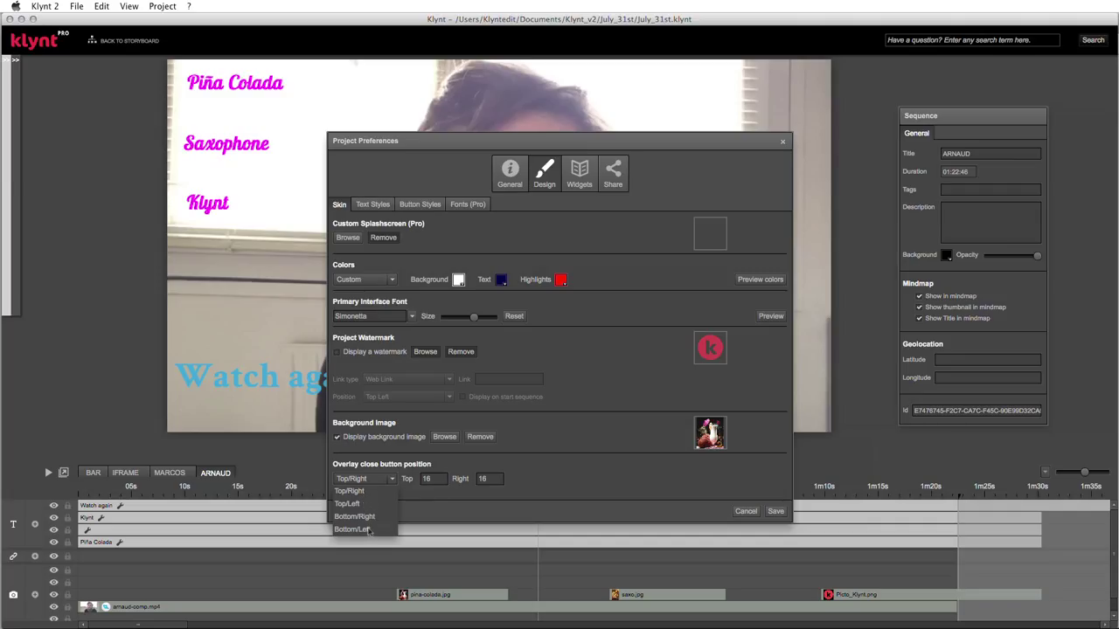
click(445, 479)
click(487, 480)
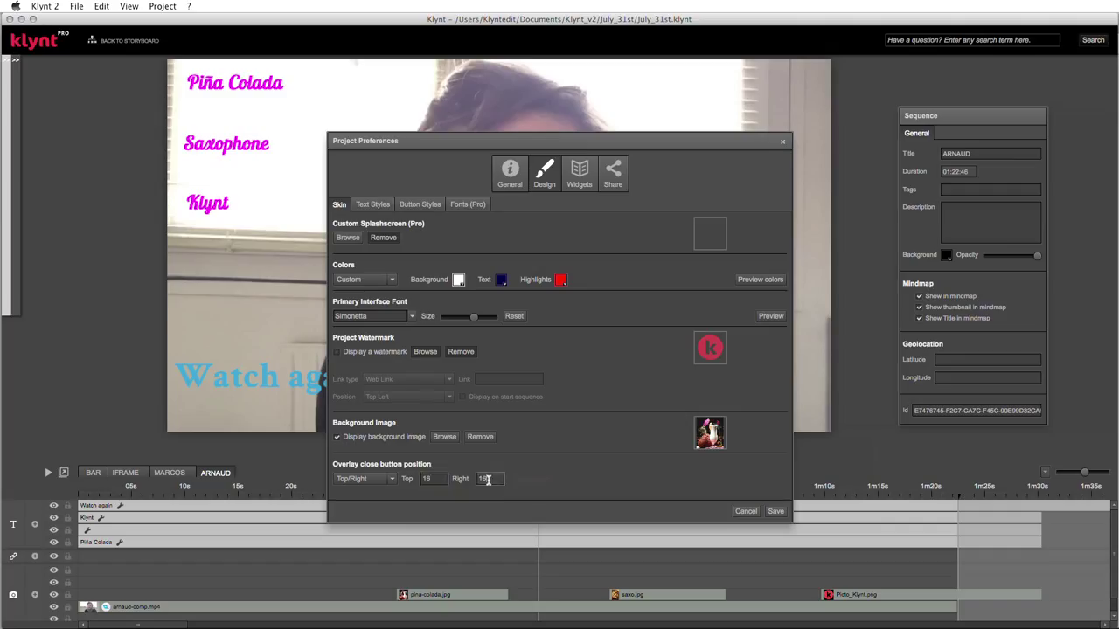
double_click(486, 478)
click(469, 479)
click(777, 511)
key(super+p)
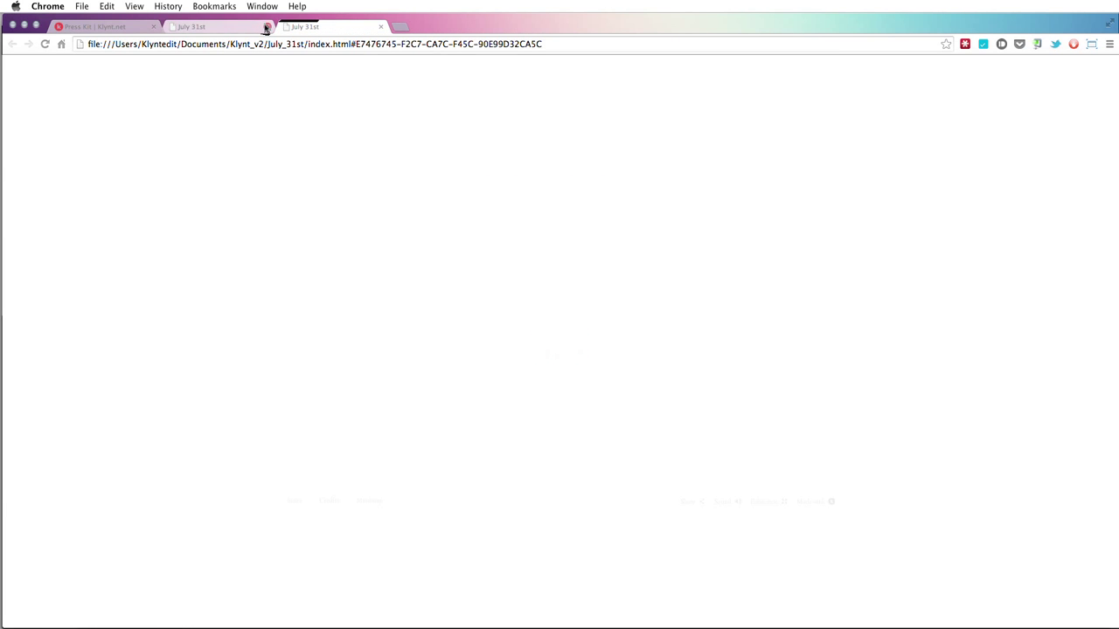
- Close the older preview tab and view the Credits, Index and Mindmap panels over the new background
click(267, 27)
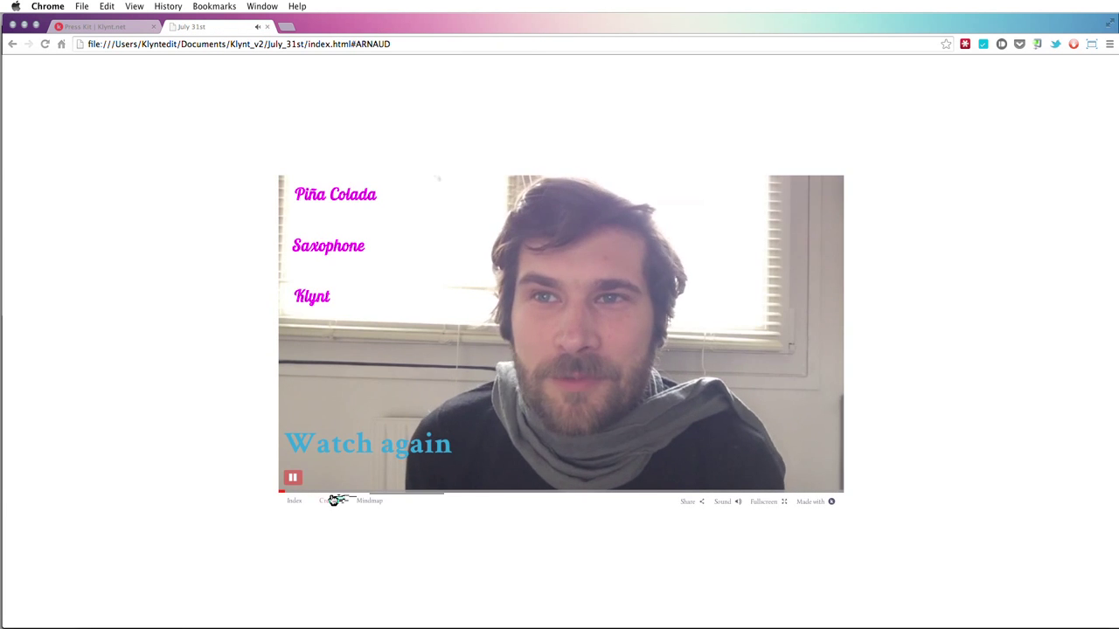
click(330, 501)
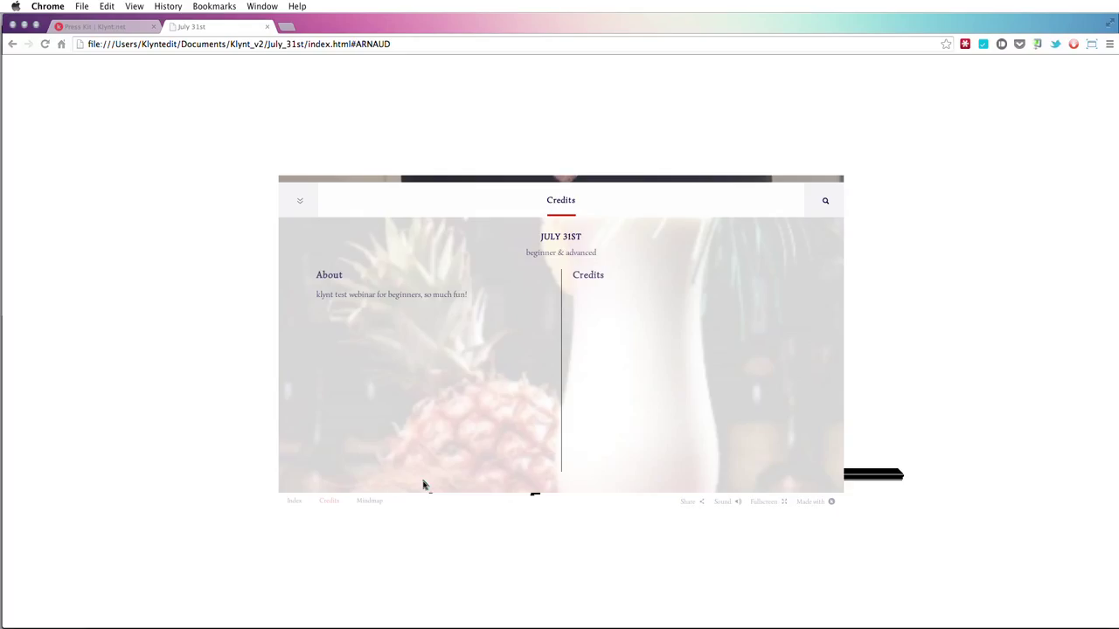
click(294, 502)
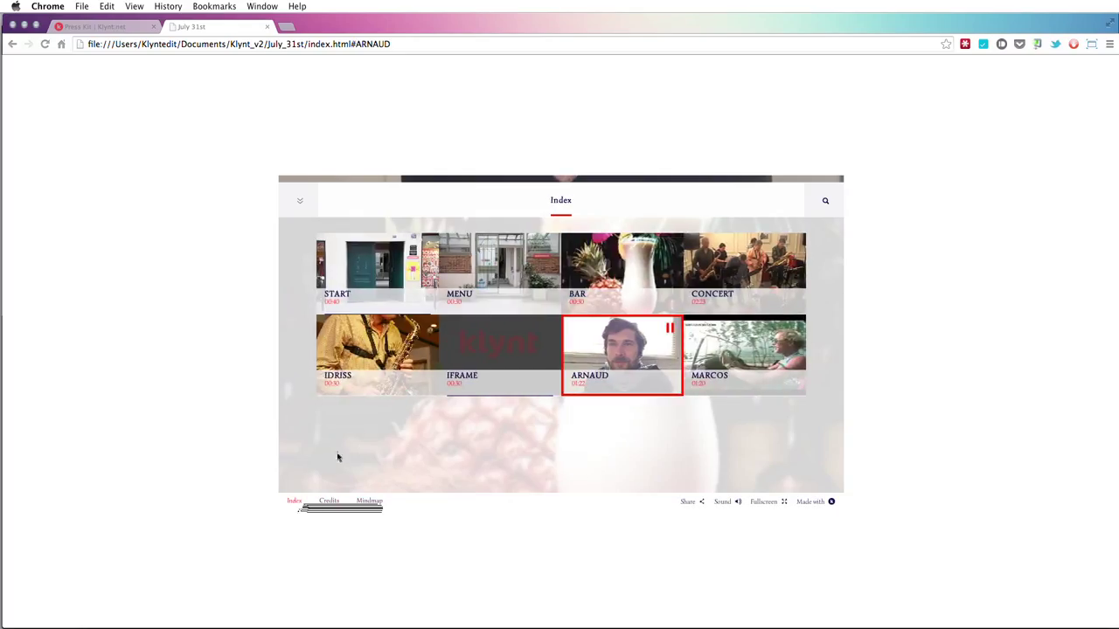
click(367, 501)
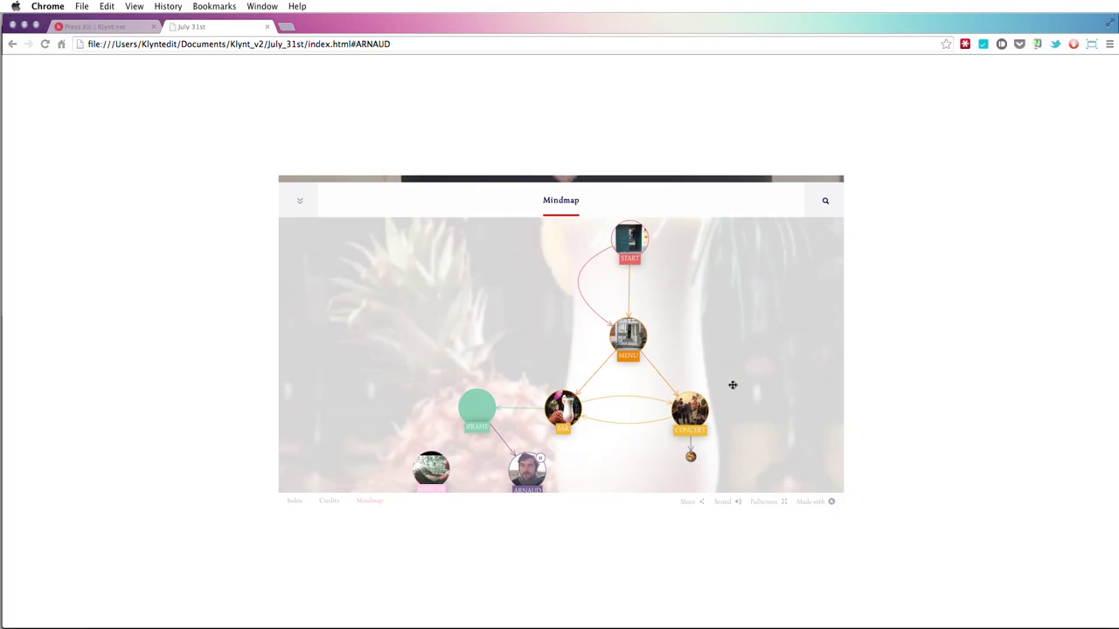
key(super+Tab)
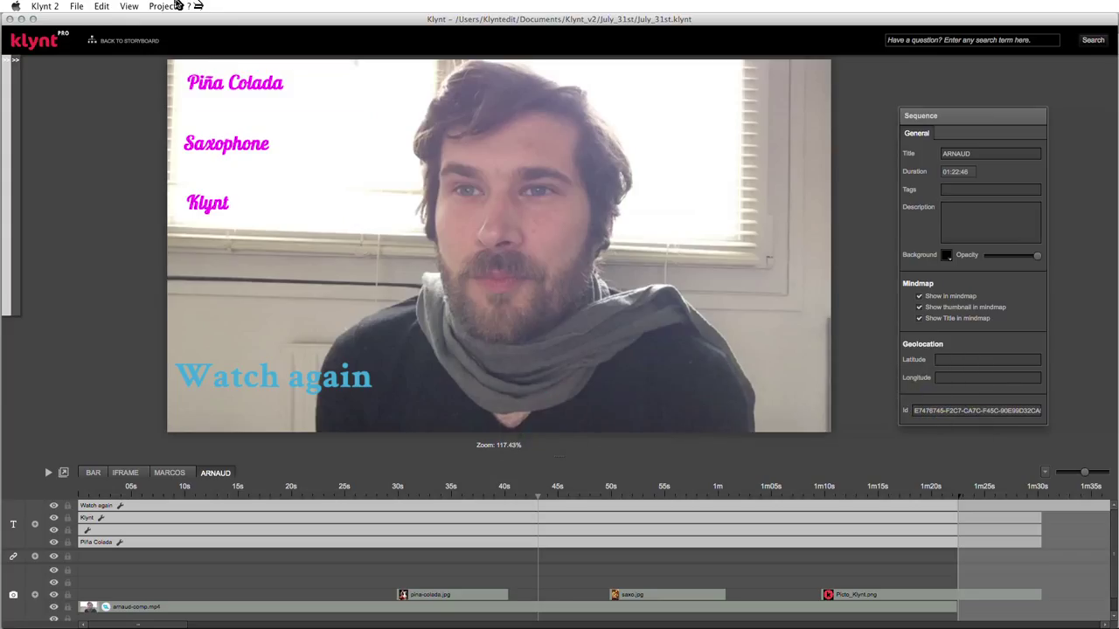
- In Widgets Settings' Footer tab, uncheck Show footer and preview the player without it
click(172, 7)
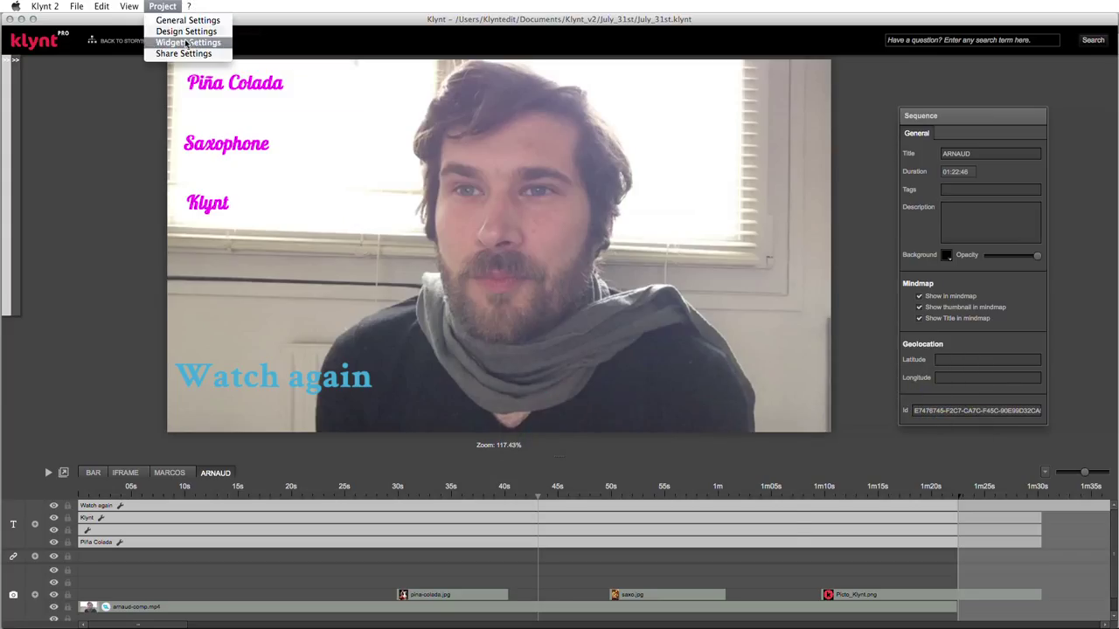
click(186, 42)
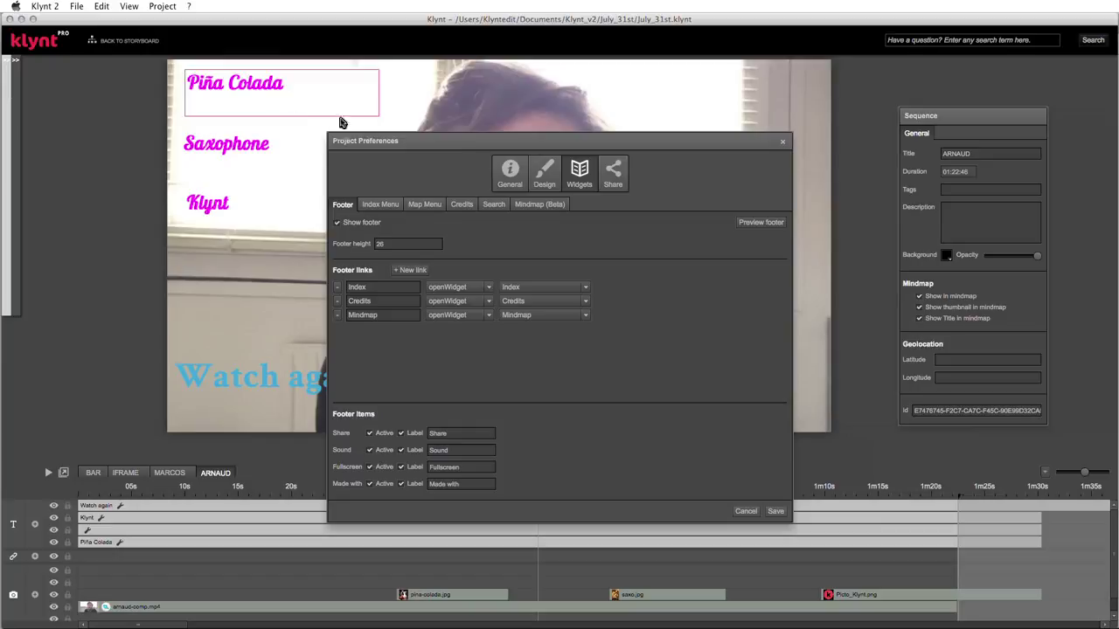
click(513, 170)
click(544, 172)
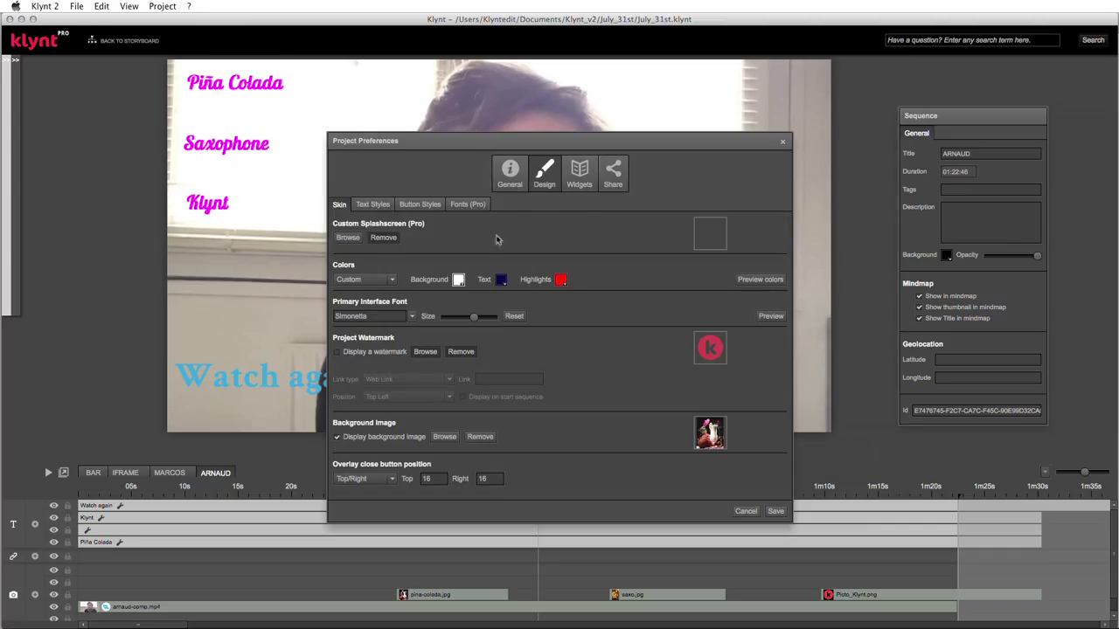
click(570, 179)
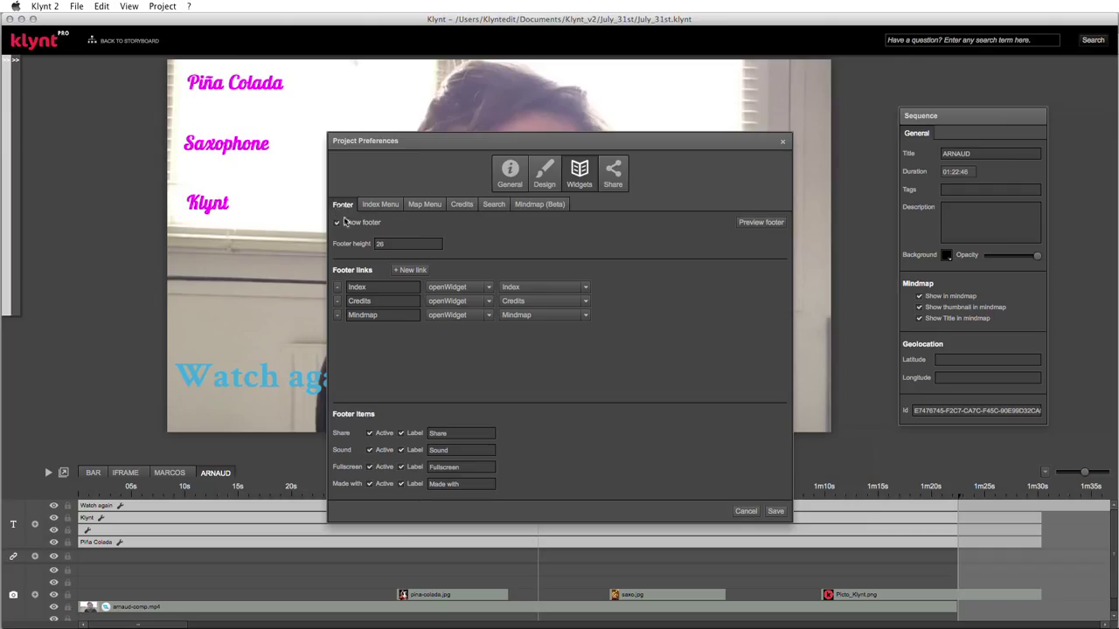
click(344, 226)
click(757, 223)
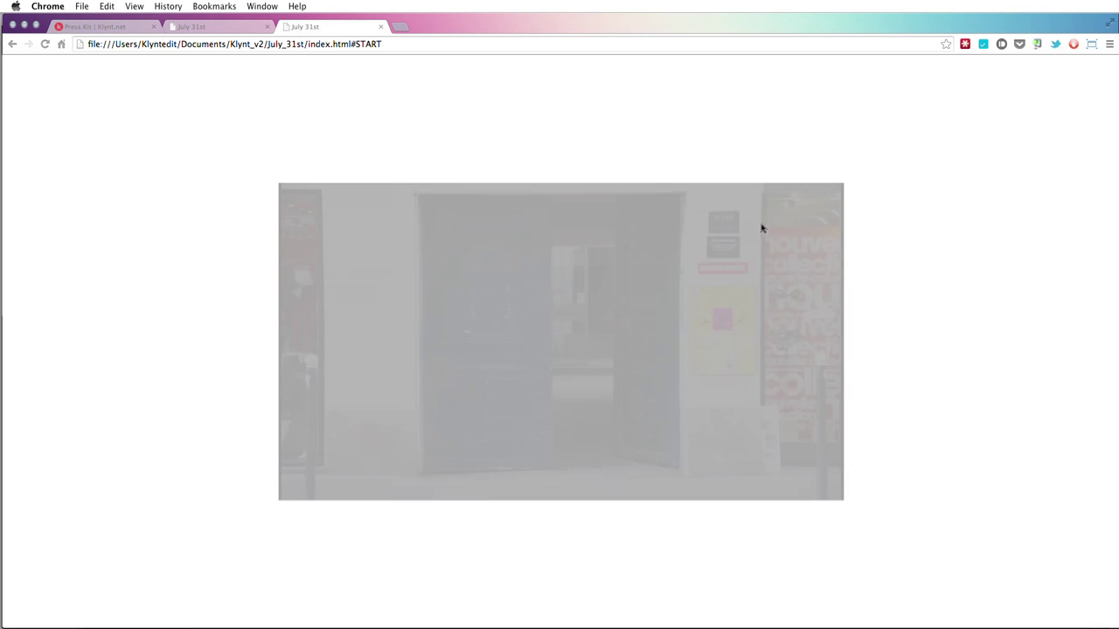
- Follow a choice from the footer-less START to the CONCERT sequence, then close that preview tab
mouse_move(366, 512)
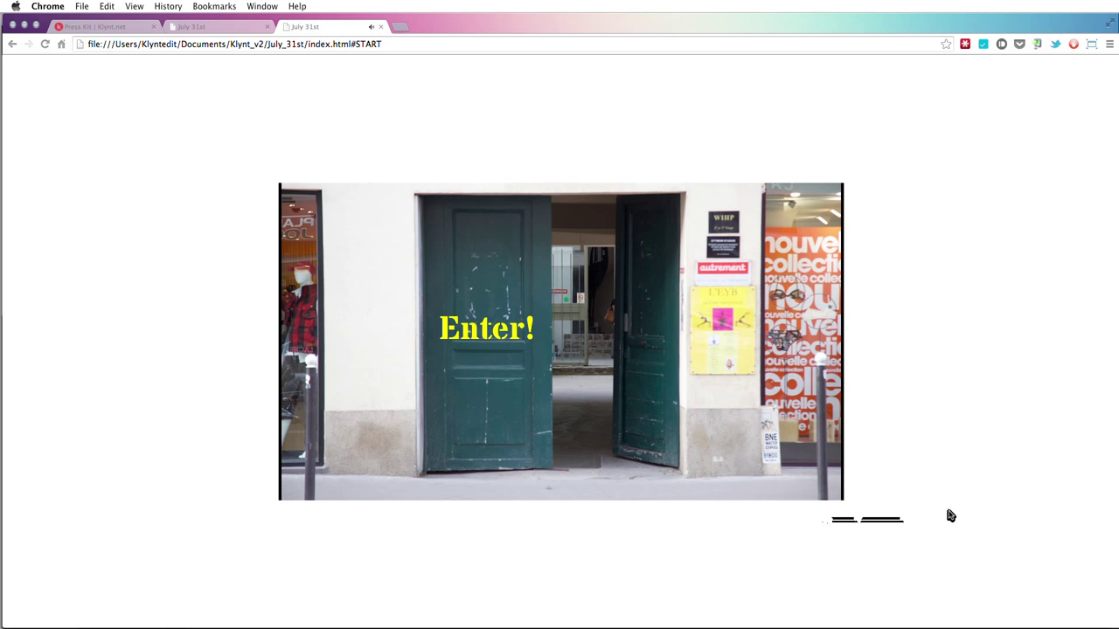
click(511, 339)
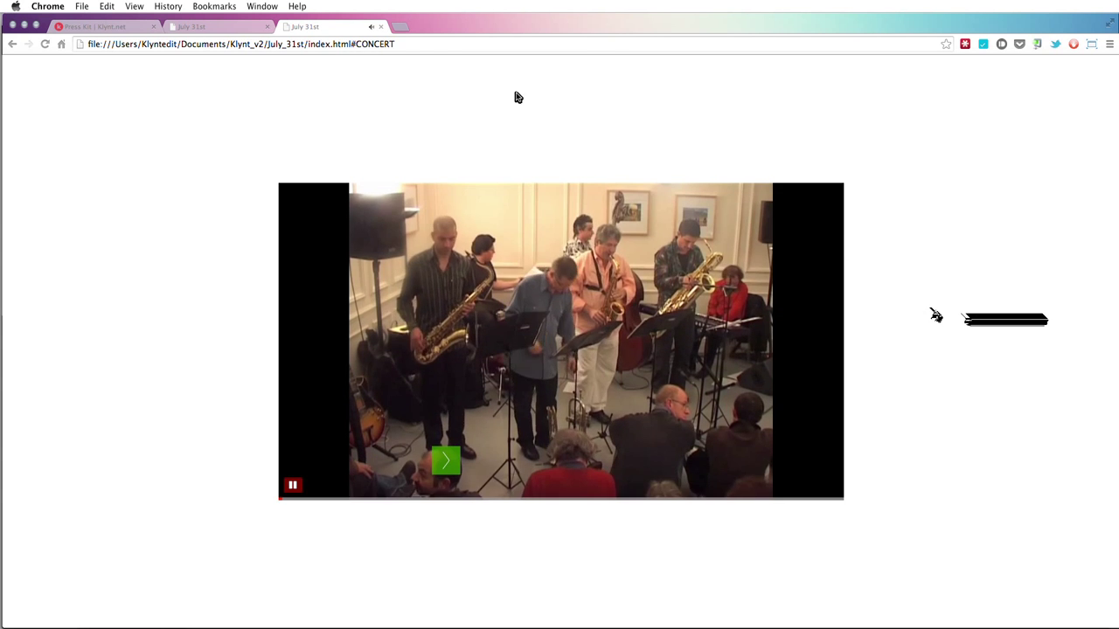
click(383, 27)
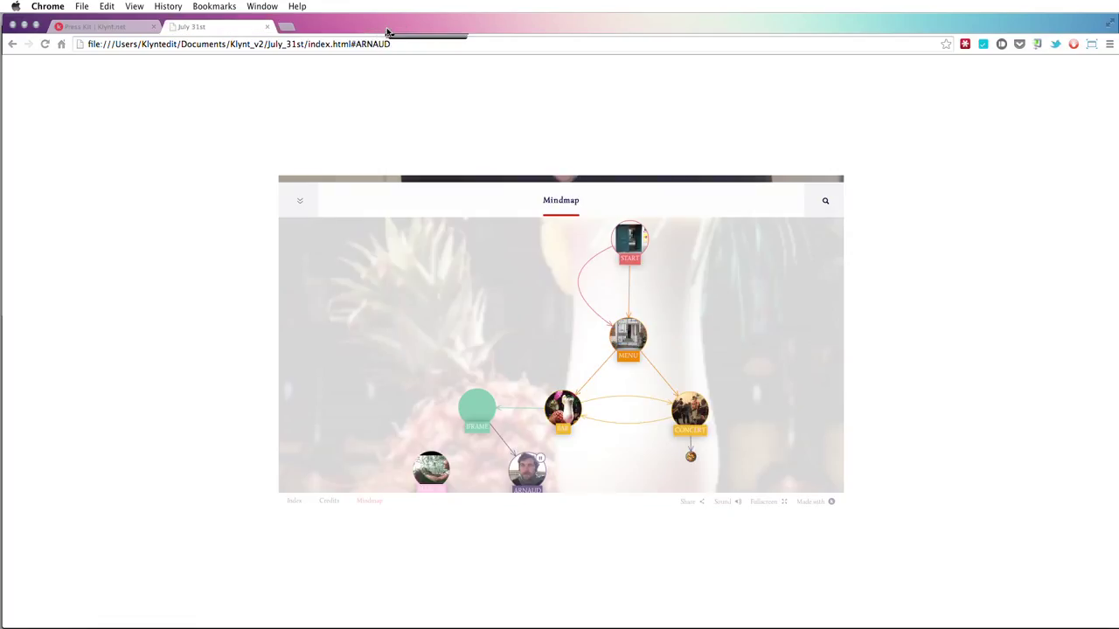
- Turn the footer back on, adding and then removing three extra footer links
key(super+Tab)
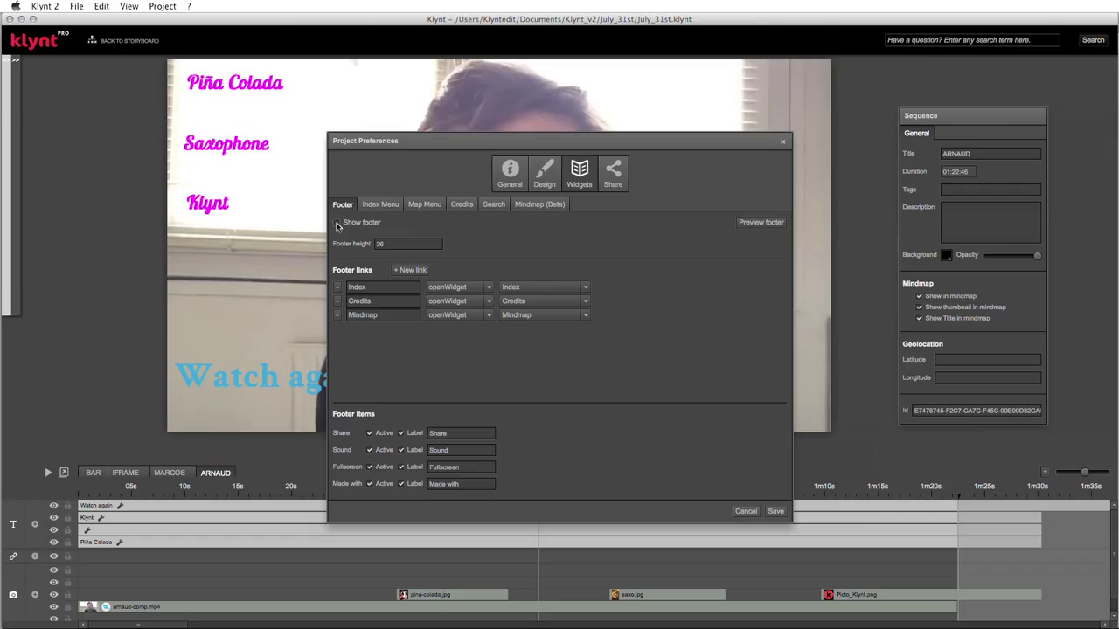
click(338, 224)
click(401, 244)
click(425, 271)
click(424, 271)
click(425, 271)
click(337, 356)
click(337, 342)
click(337, 329)
- Add a fourth footer link labelled Klynt with its action set to openURL
click(418, 271)
click(377, 329)
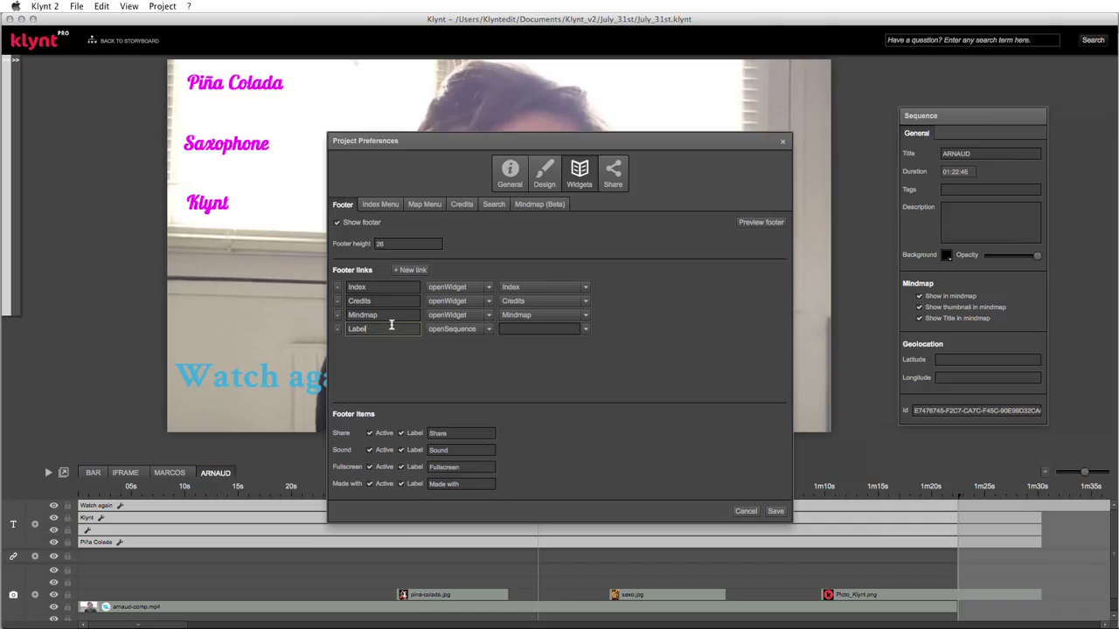
key(BackSpace)
key(BackSpace)
key(BackSpace)
text(Klynt)
click(485, 332)
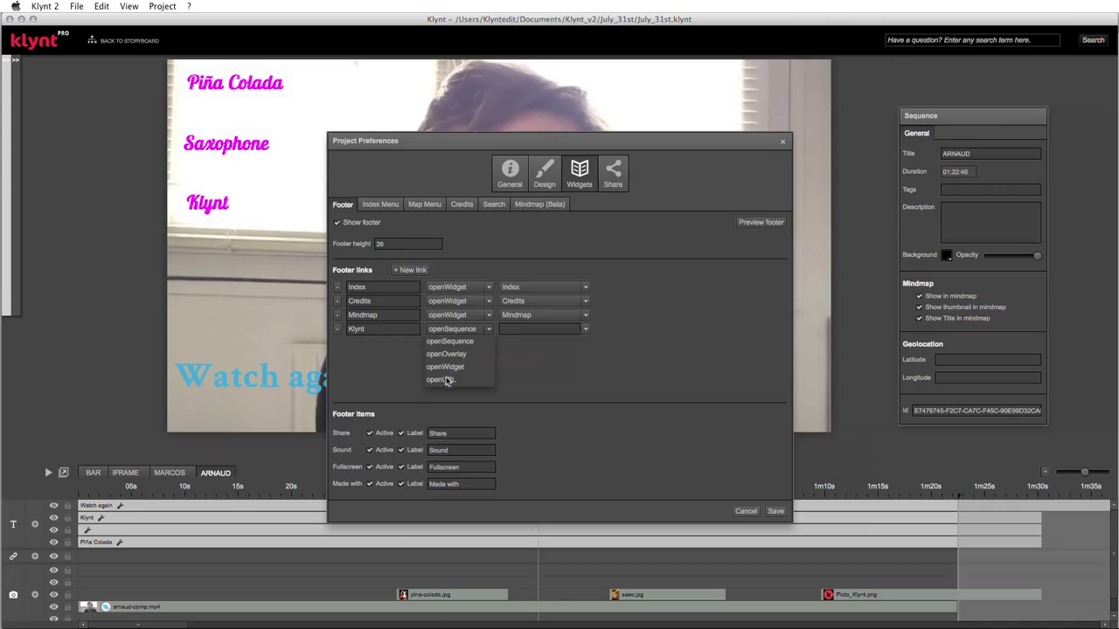
click(443, 380)
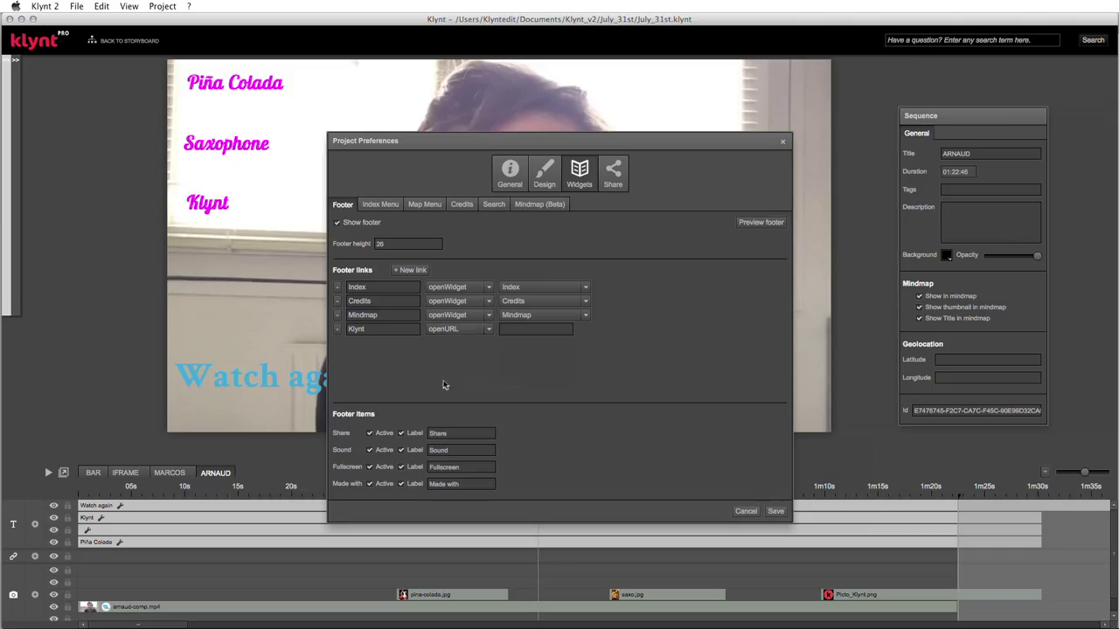
click(517, 330)
- Load the klynt.net home page from Chrome's Press Kit tab and copy its address for the footer link
key(super+Tab)
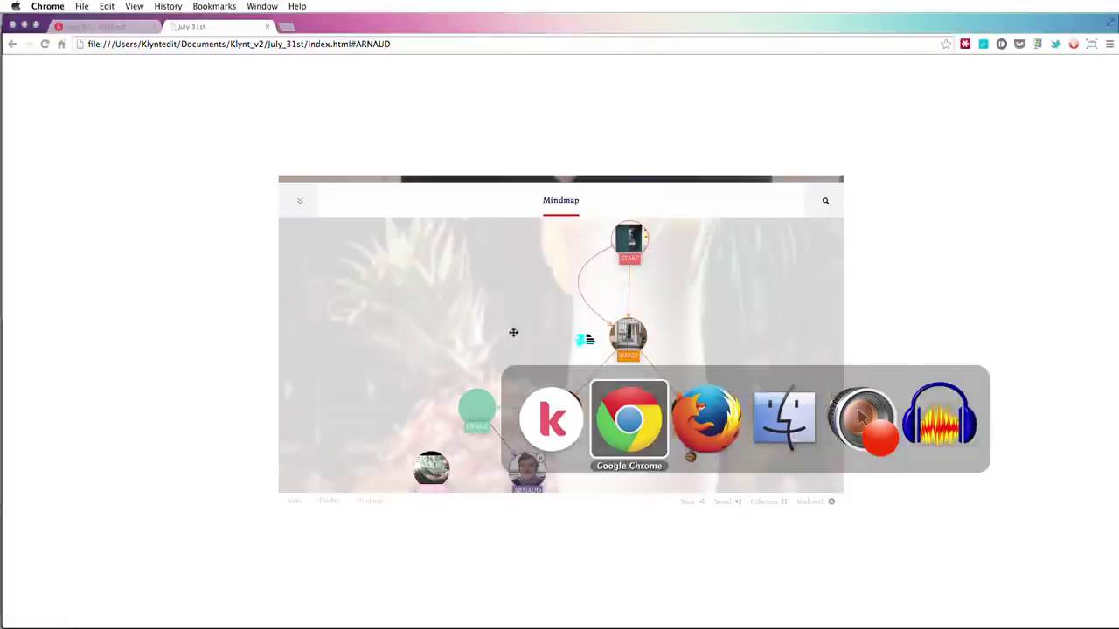
click(70, 25)
drag(147, 44, 466, 54)
key(BackSpace)
key(Return)
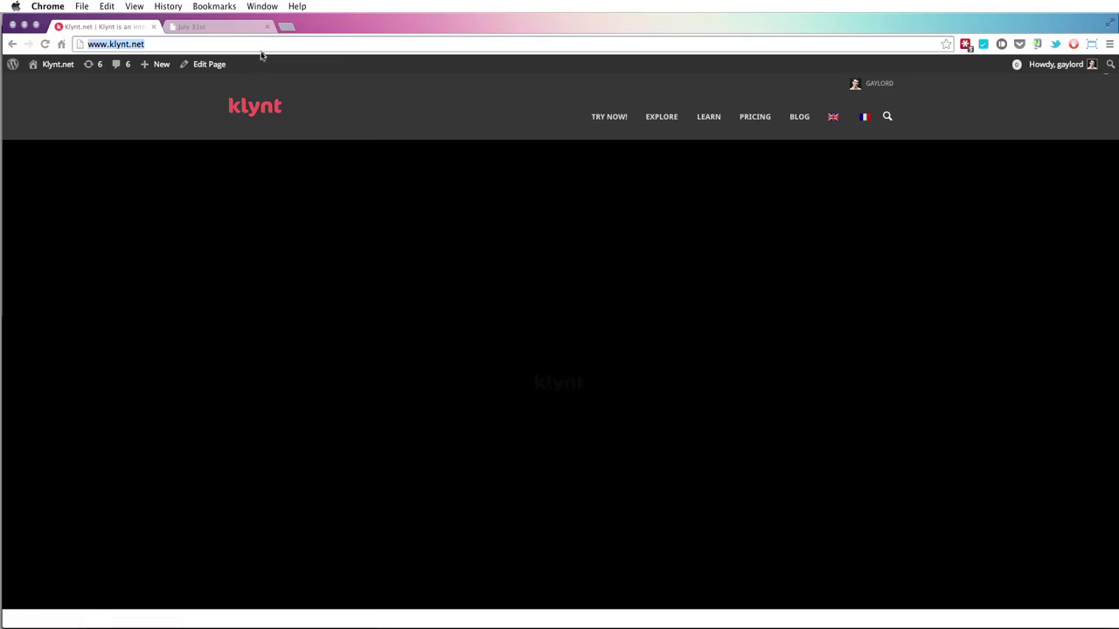
key(super+Tab)
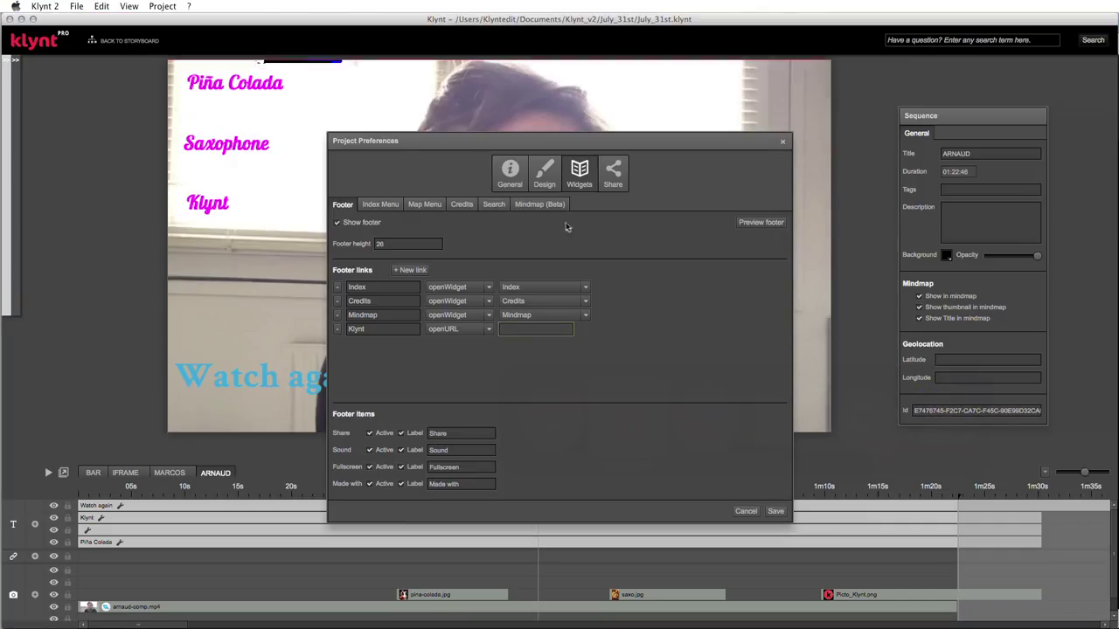
text(http://www.klynt.net/)
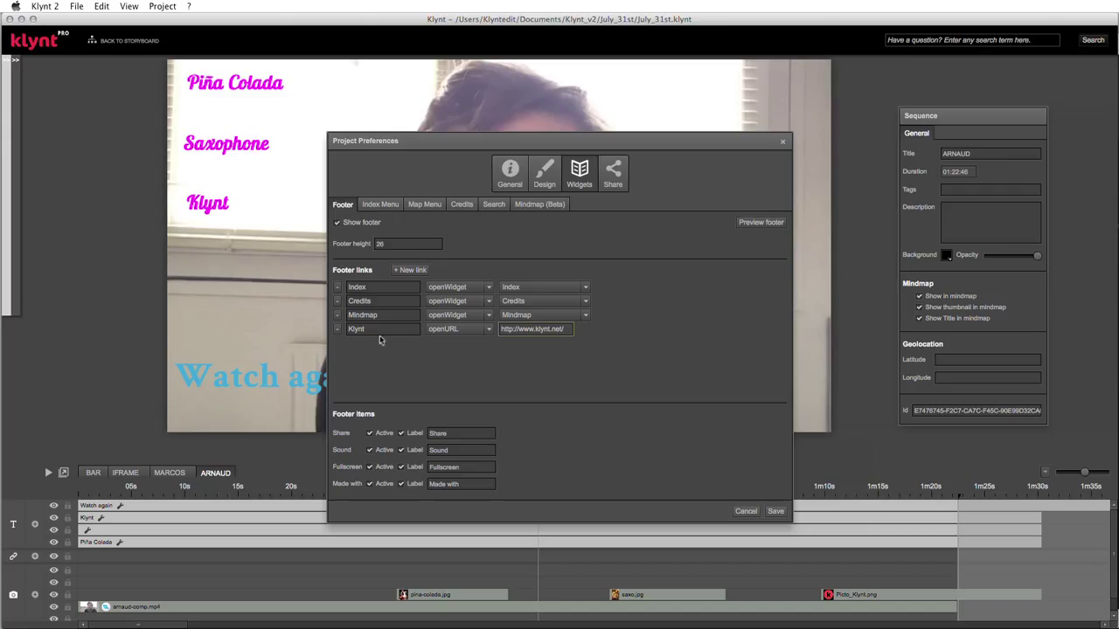
click(372, 332)
drag(372, 332, 372, 282)
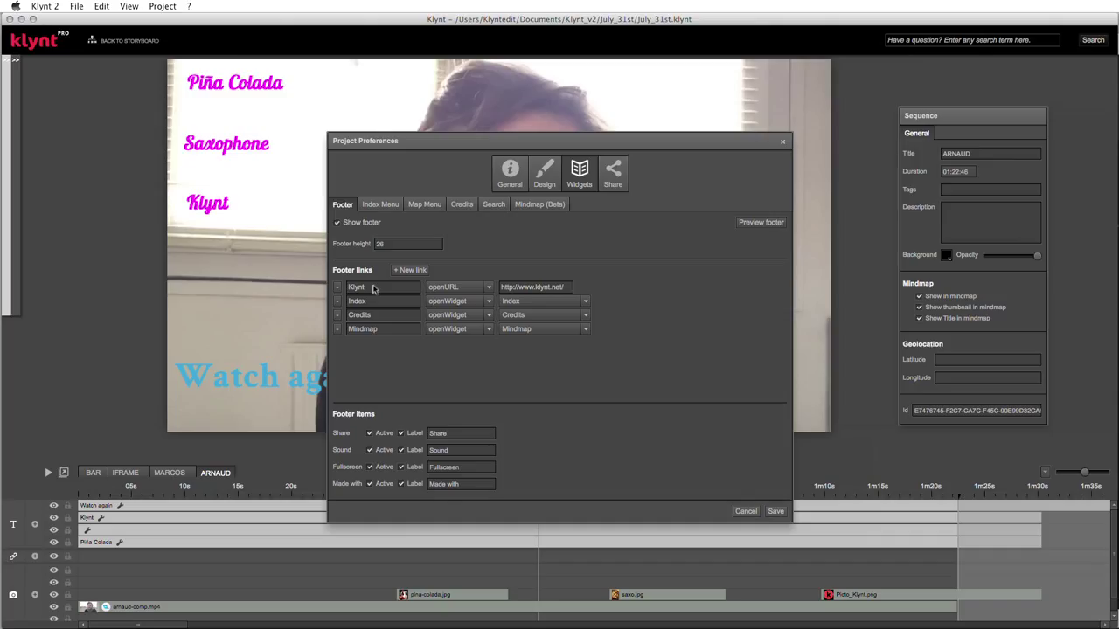
mouse_move(373, 288)
mouse_down()
mouse_move(373, 323)
mouse_move(388, 303)
mouse_up()
click(389, 319)
click(758, 224)
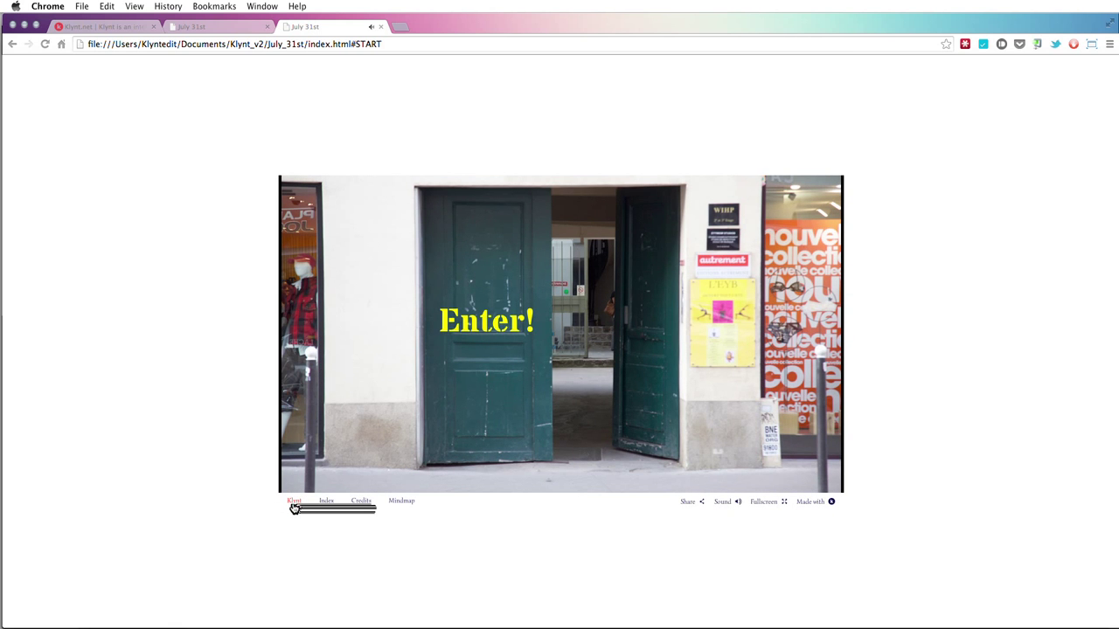
- Check that the Klynt footer link opens klynt.net, then close that site, mute, and close the START preview
click(296, 505)
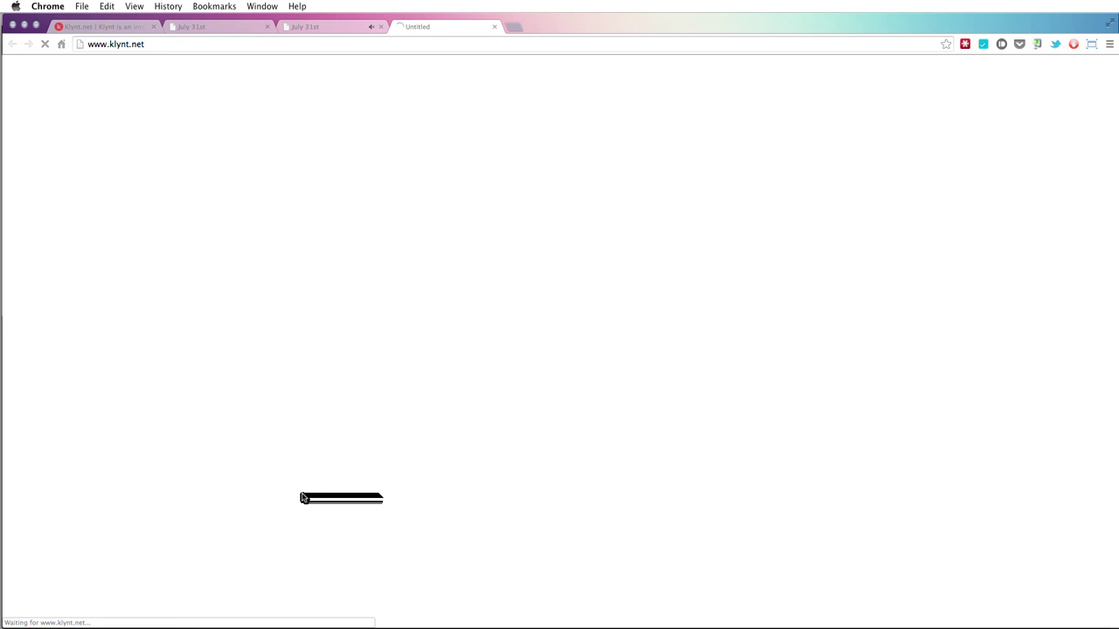
click(330, 32)
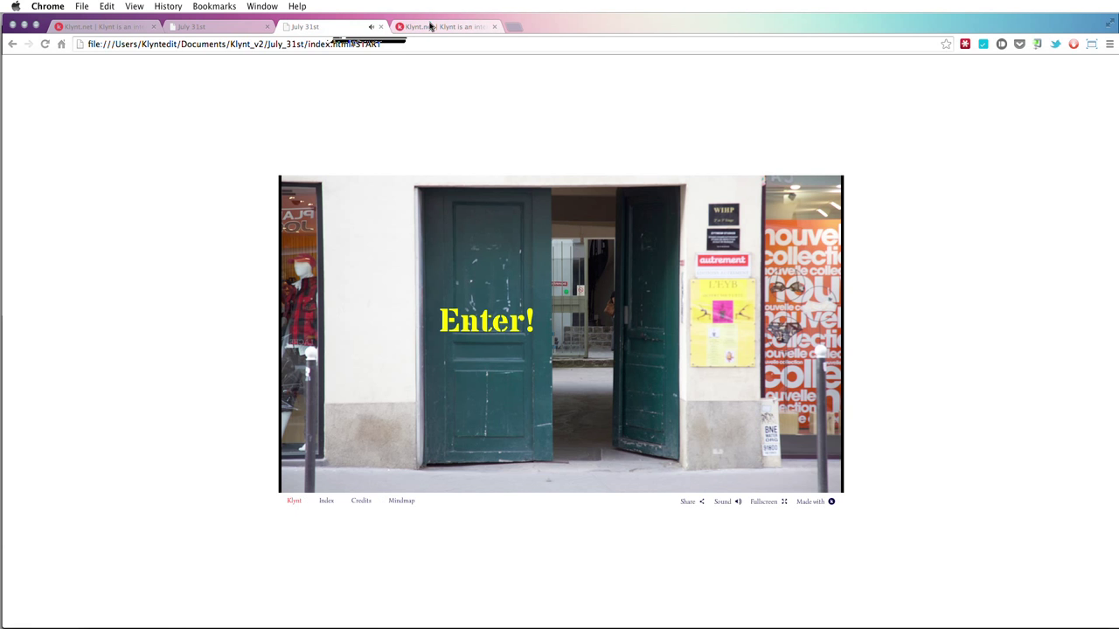
click(429, 26)
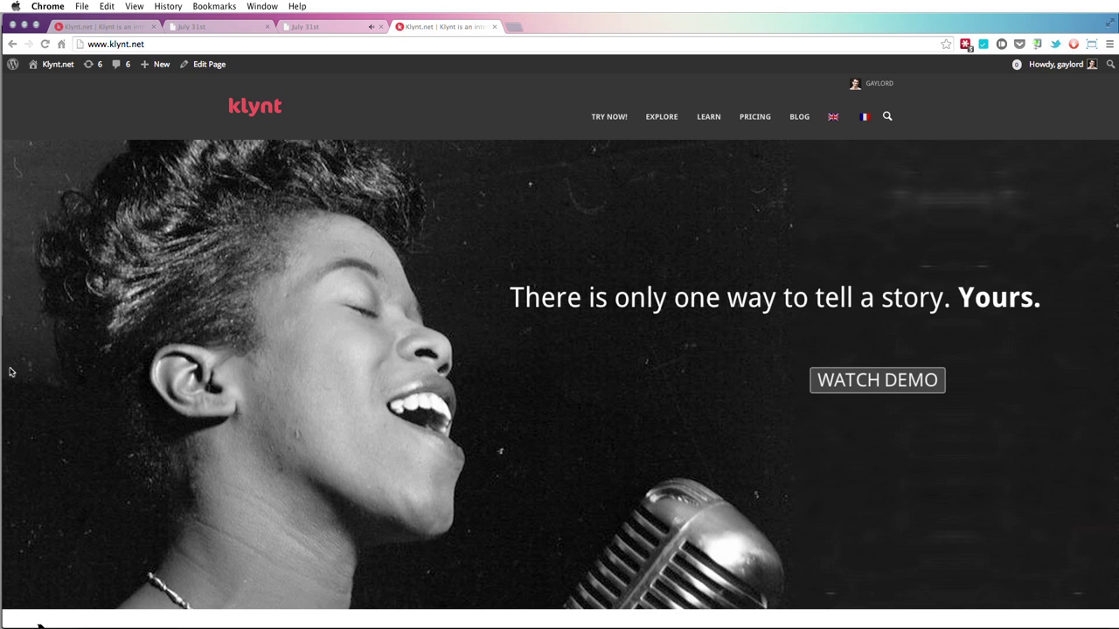
click(494, 27)
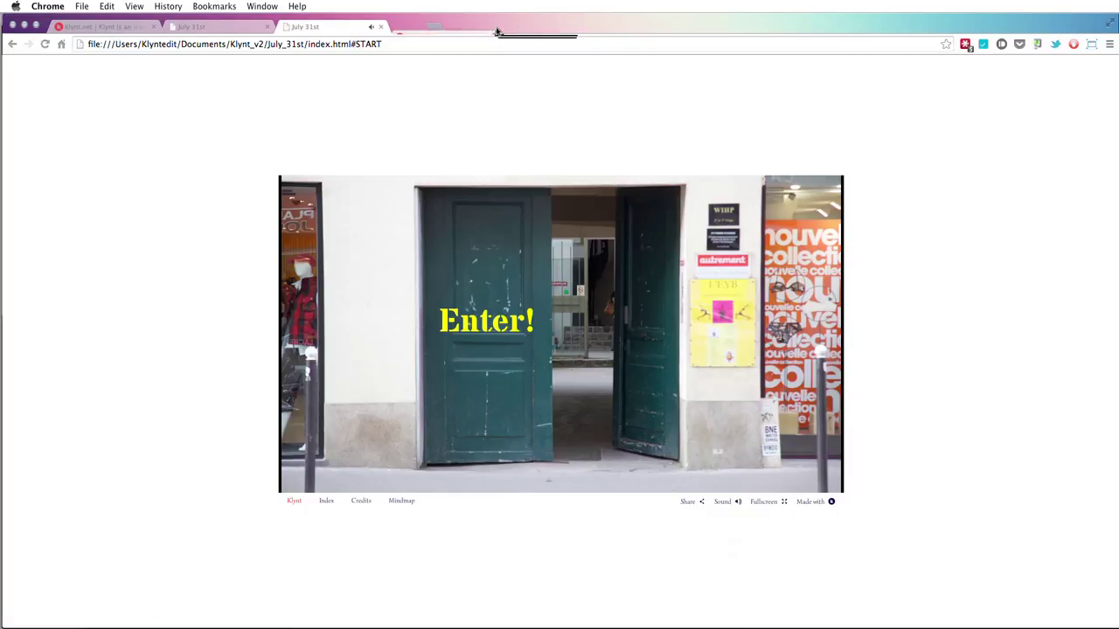
click(719, 501)
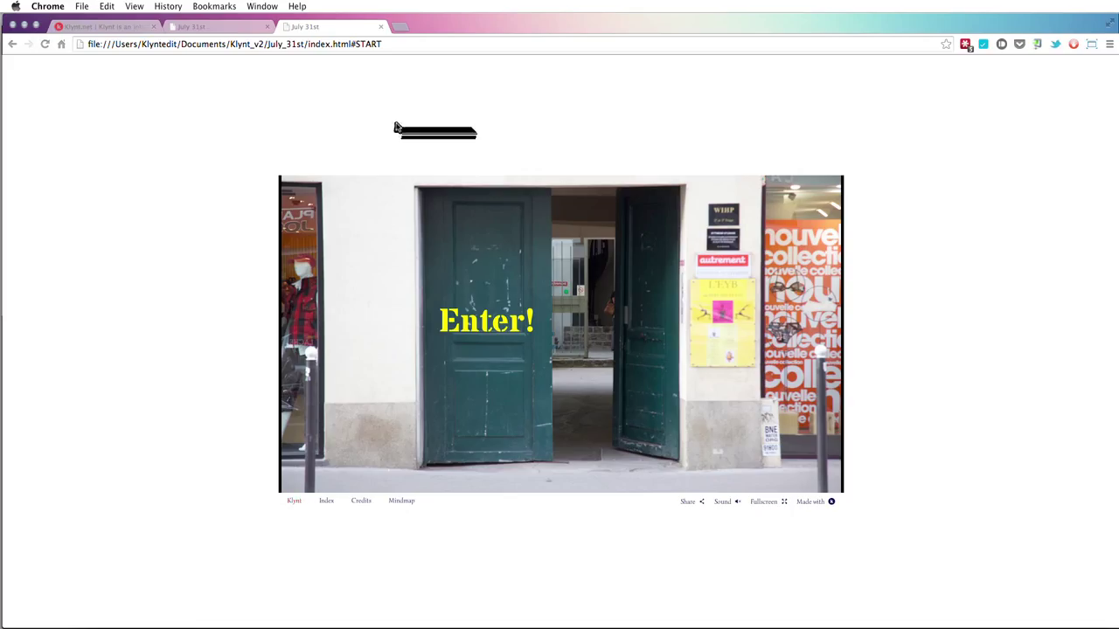
click(380, 27)
key(super+Tab)
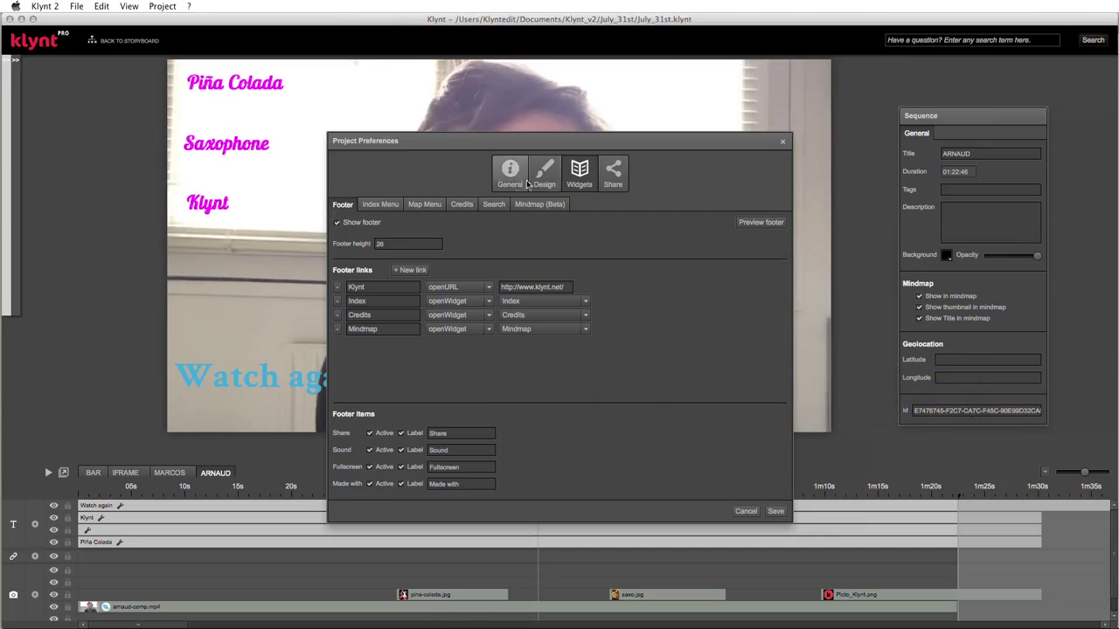
- Set the interface font size to 16 and relabel the Index footer link as Sequences
click(543, 172)
drag(473, 316, 487, 320)
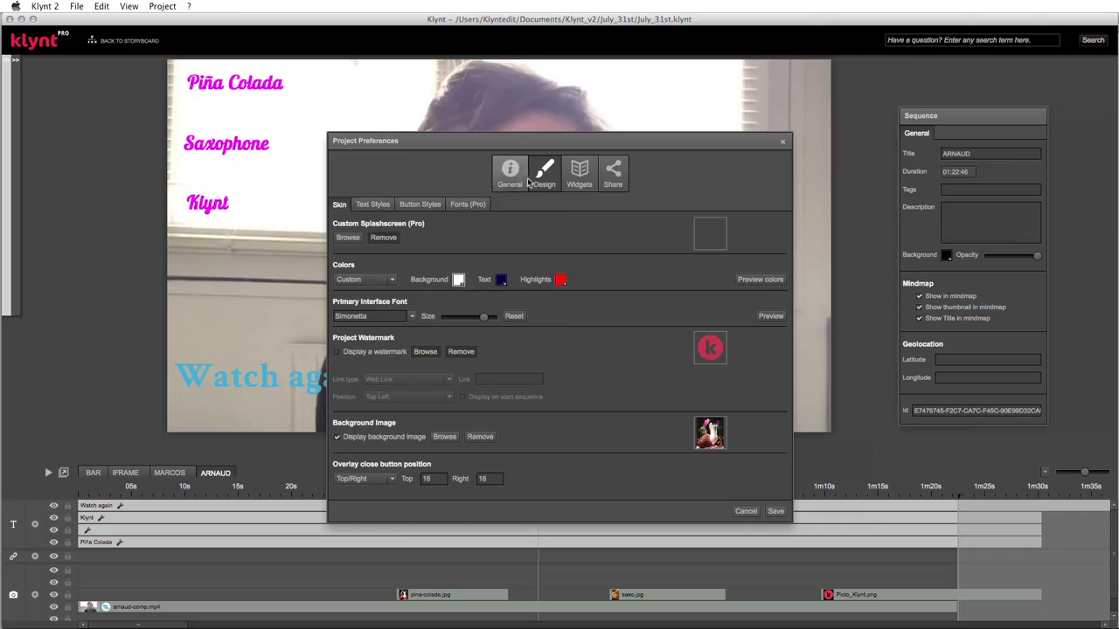
click(589, 178)
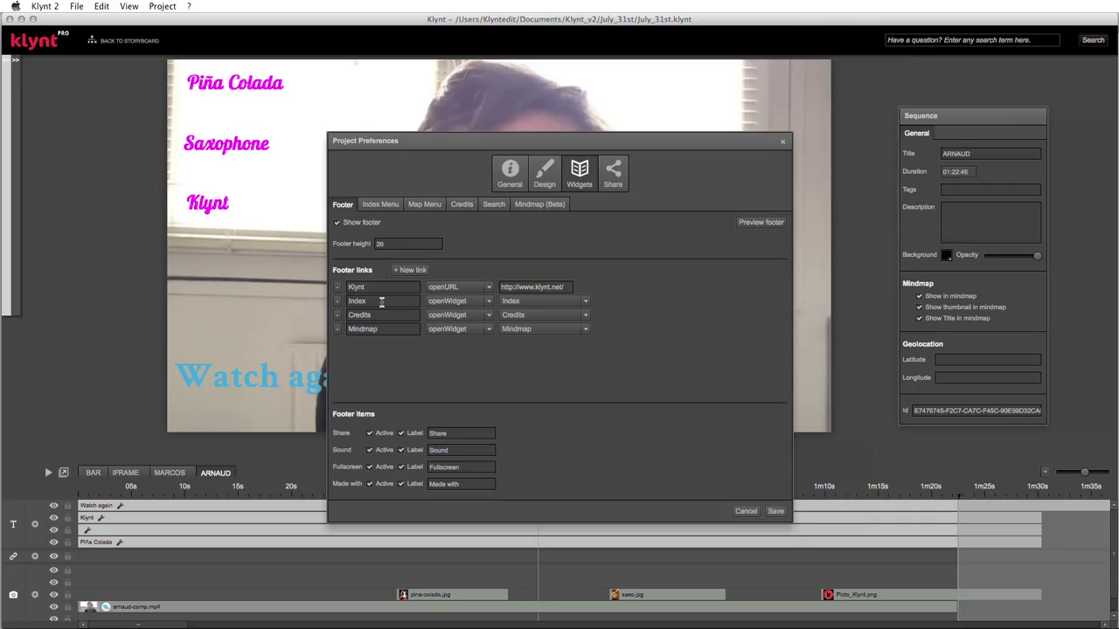
click(383, 303)
key(BackSpace)
key(BackSpace)
key(BackSpace)
key(BackSpace)
key(BackSpace)
text(Sequences)
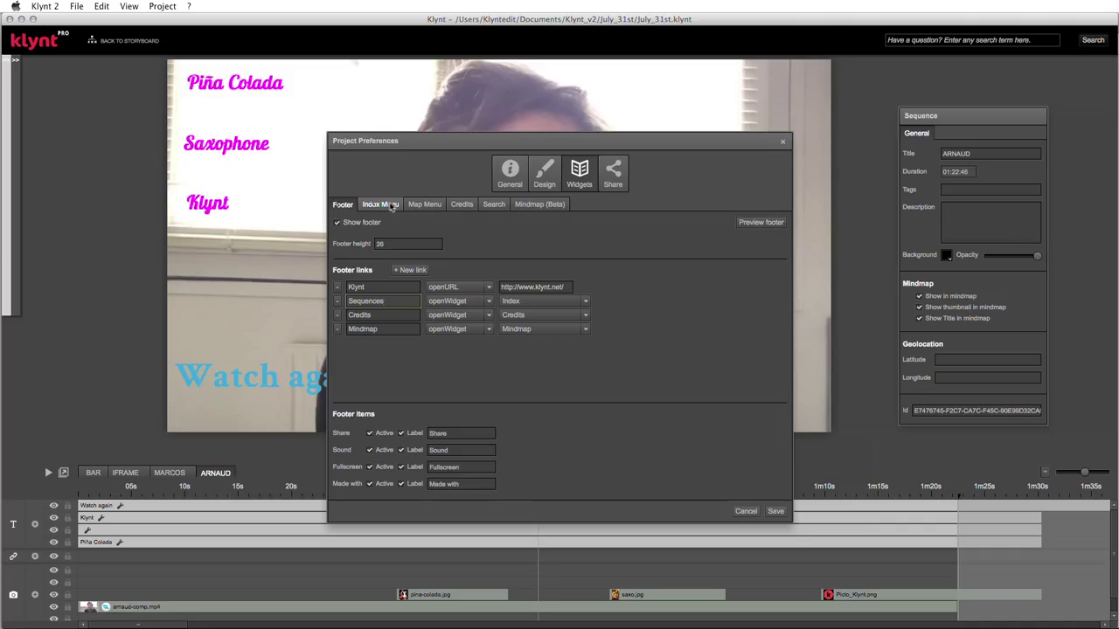
- Preview the Index Menu widget, showing all eight sequences as a grid in Chrome
click(391, 206)
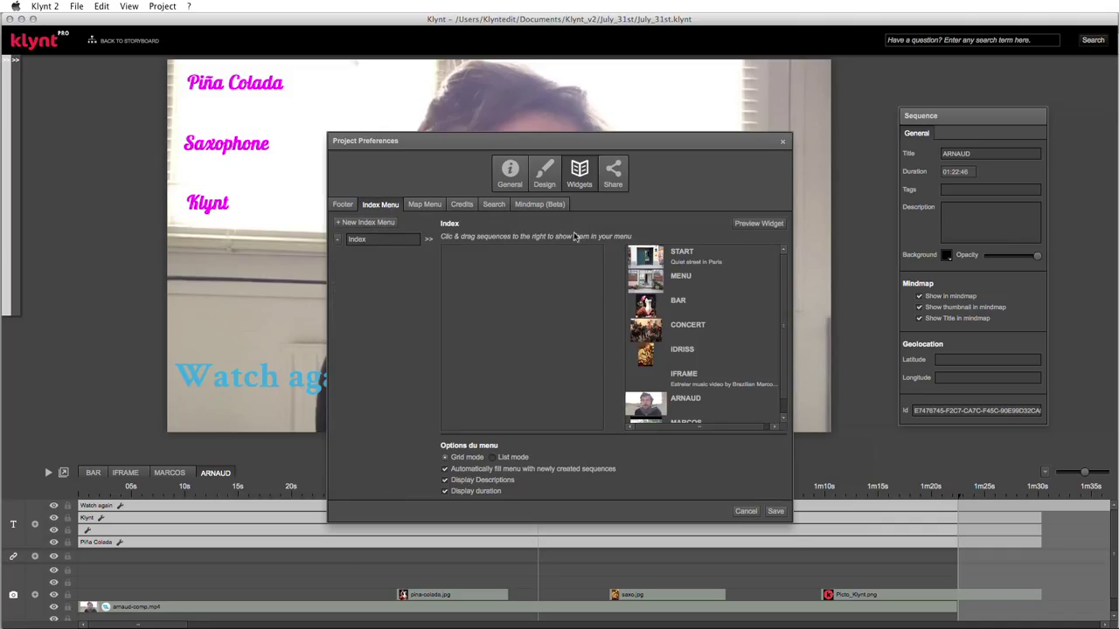
click(754, 225)
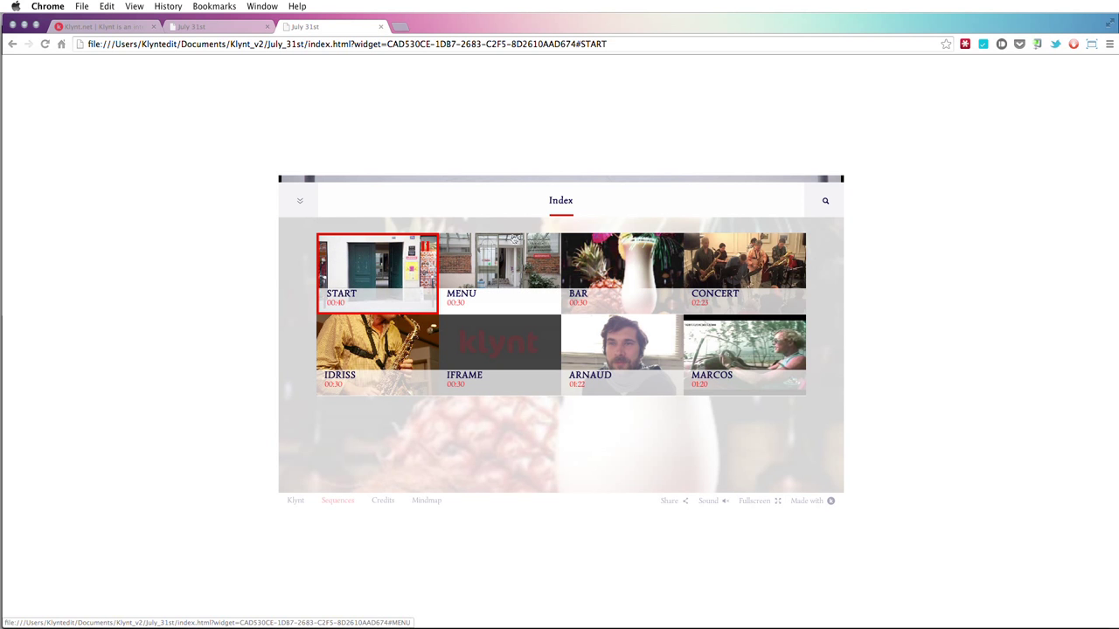
- Play the BAR sequence from the index, then reopen the index with the Sequences footer link
click(610, 259)
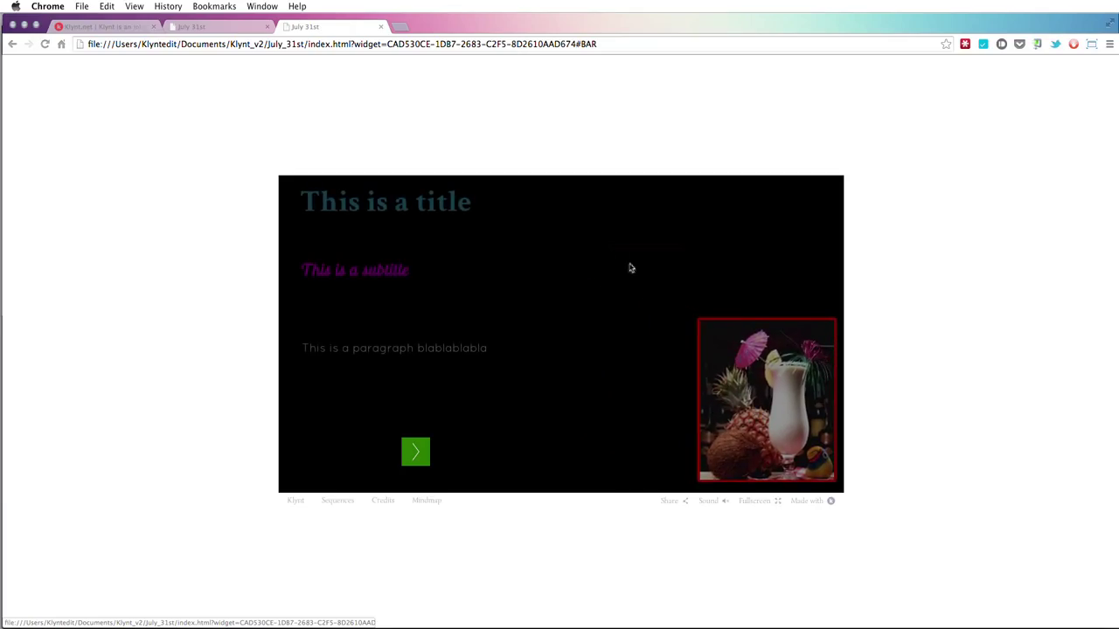
mouse_move(731, 384)
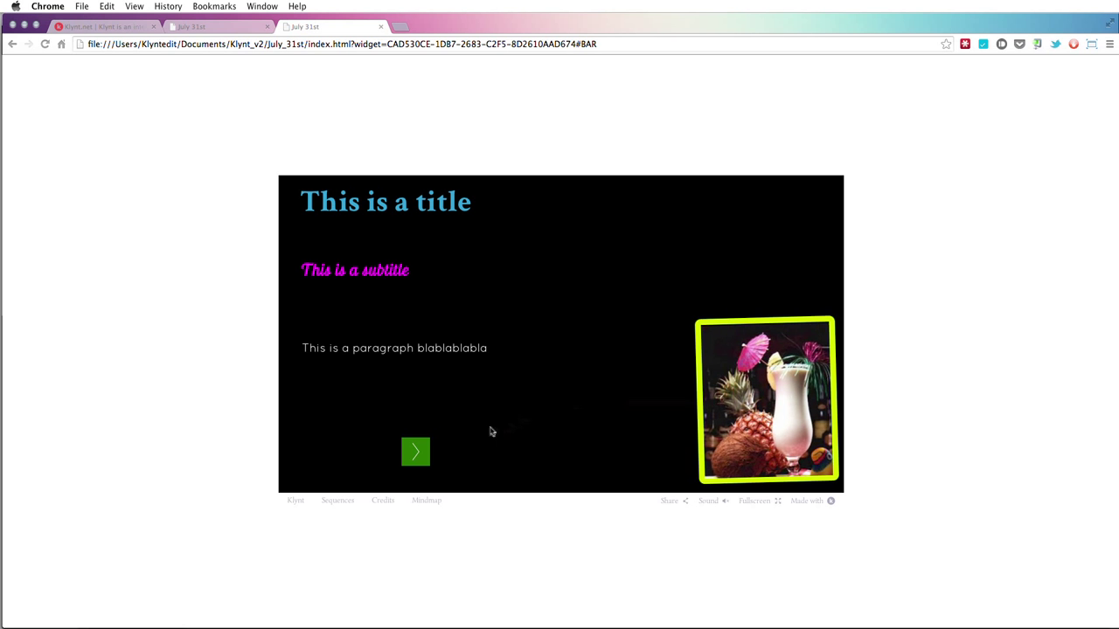
click(349, 502)
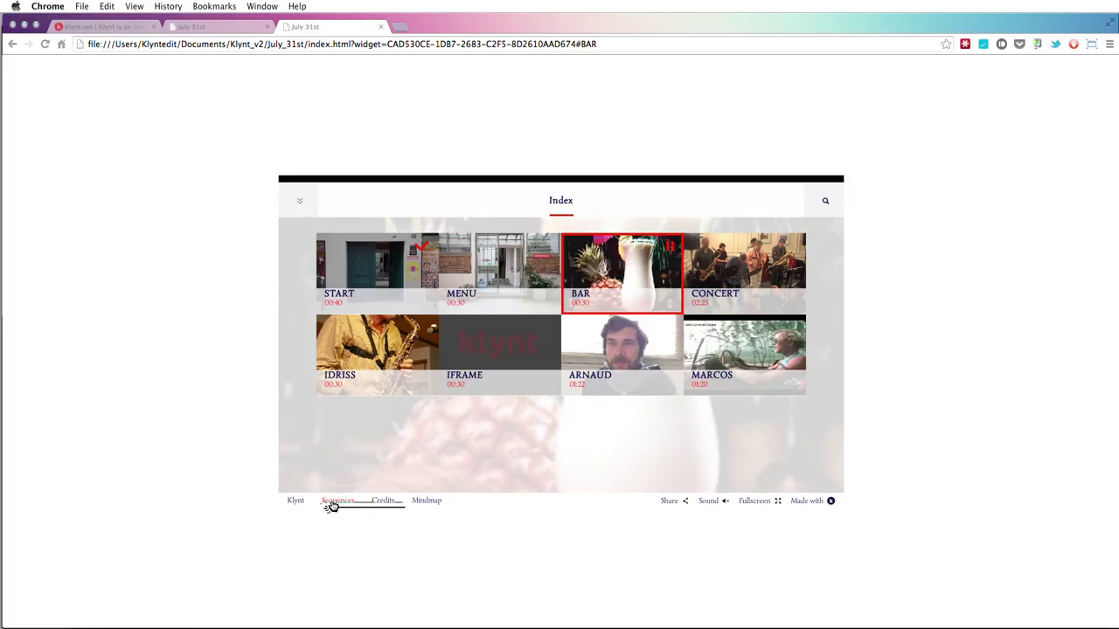
- Reopen the index once more with the Sequences footer link, then return to Klynt 2
click(338, 504)
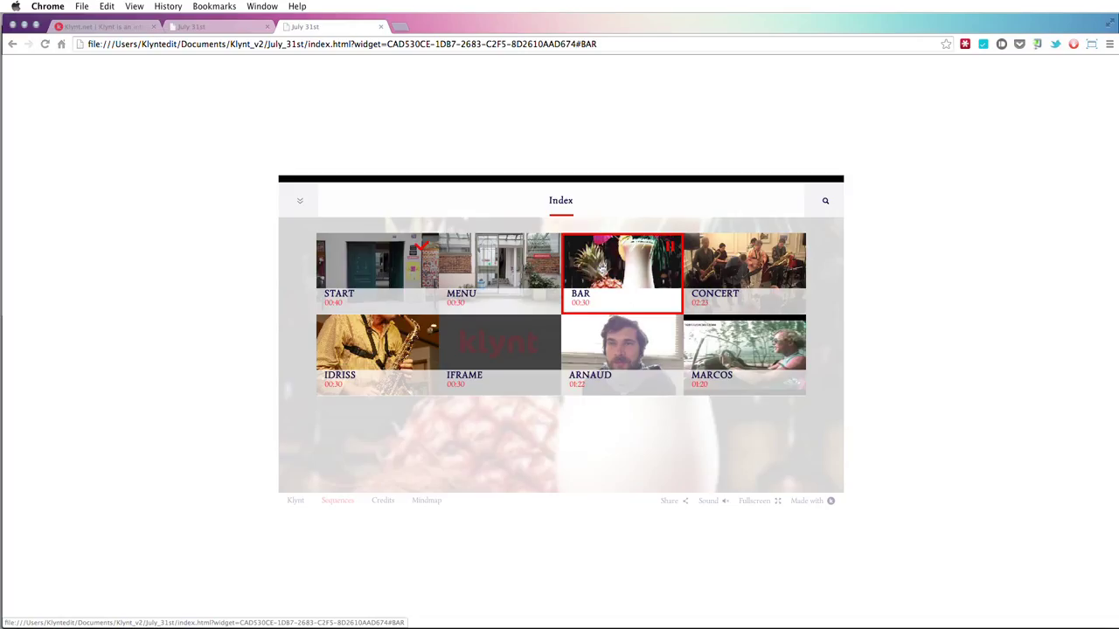
key(super+Tab)
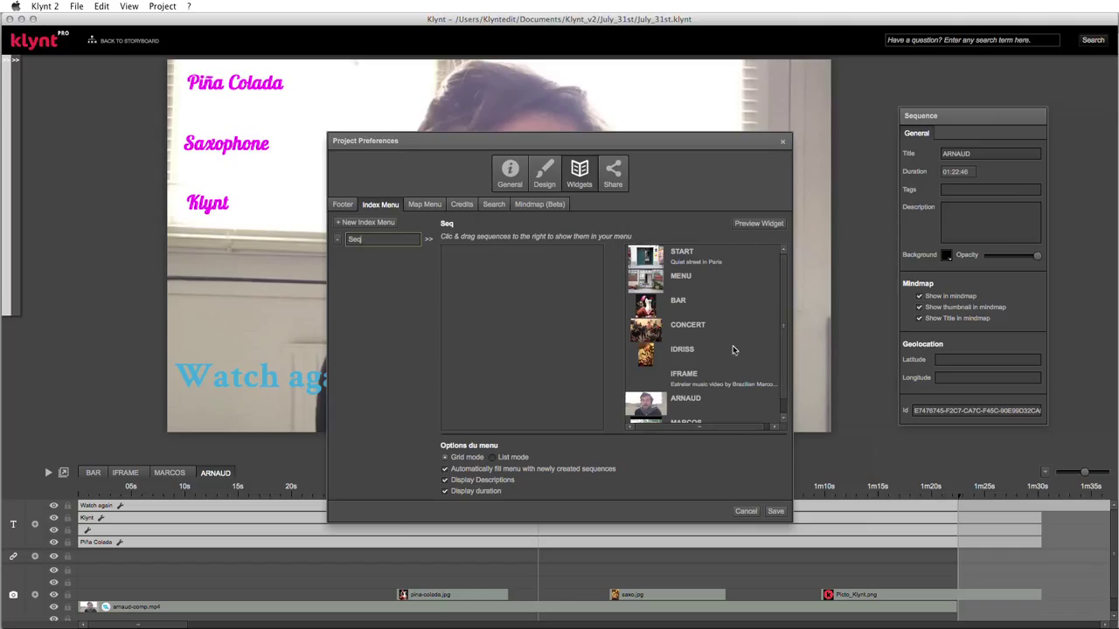
- Drag every sequence, from START through MARCOS, out of the Seq index menu list
drag(636, 259, 489, 329)
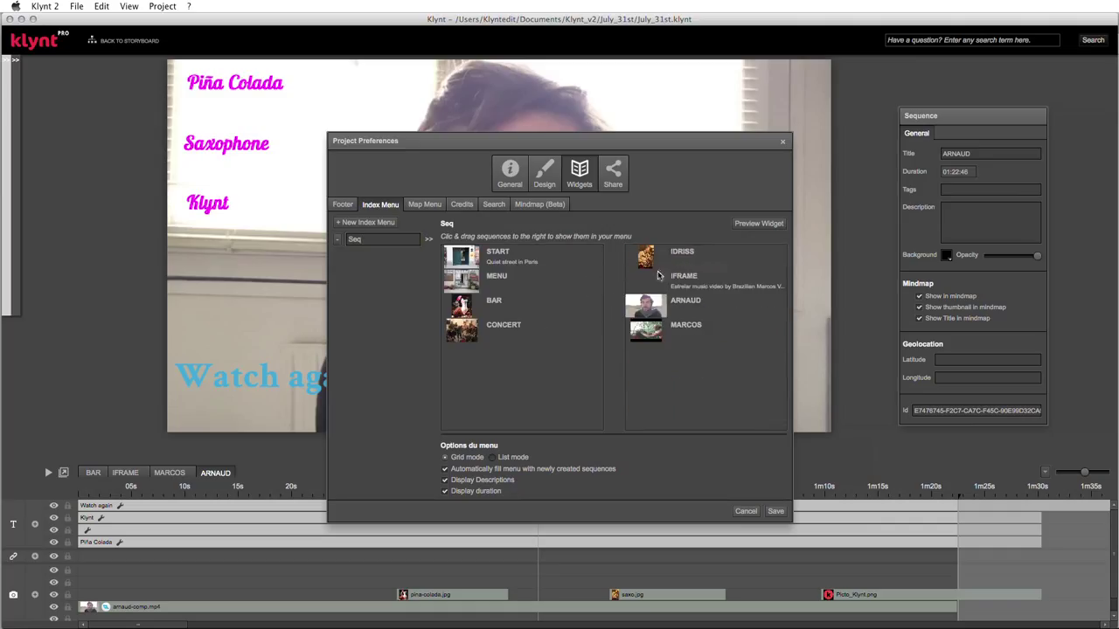
drag(660, 259, 512, 335)
drag(656, 254, 512, 372)
drag(661, 259, 516, 422)
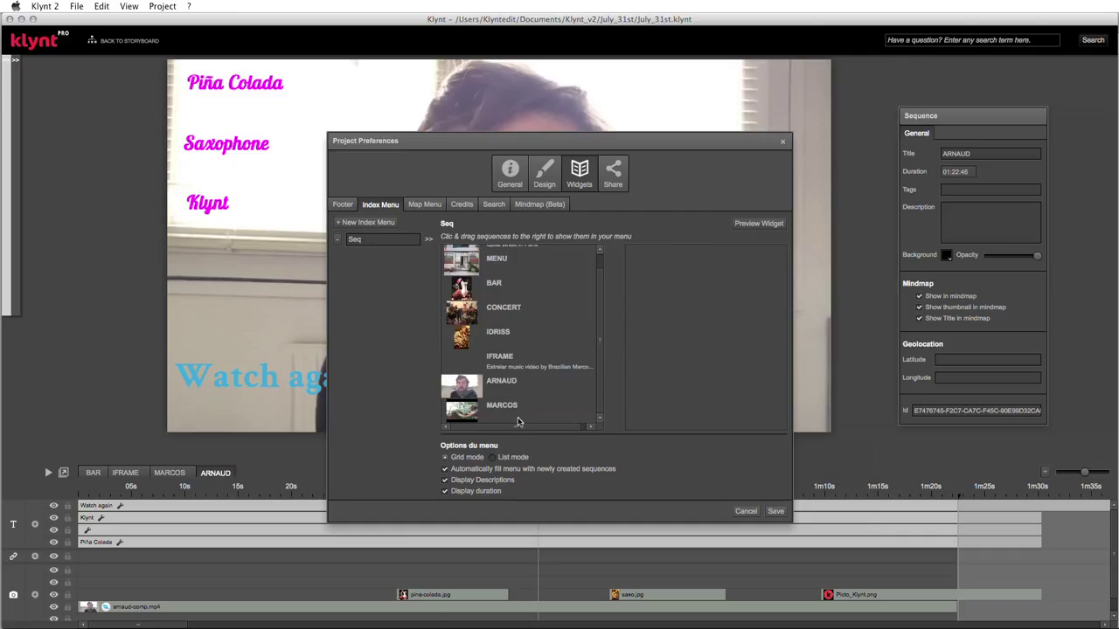
- Add START, MENU, CONCERT, BAR and ARNAUD back into the Seq menu, in that order
scroll(601, 311, up, 1)
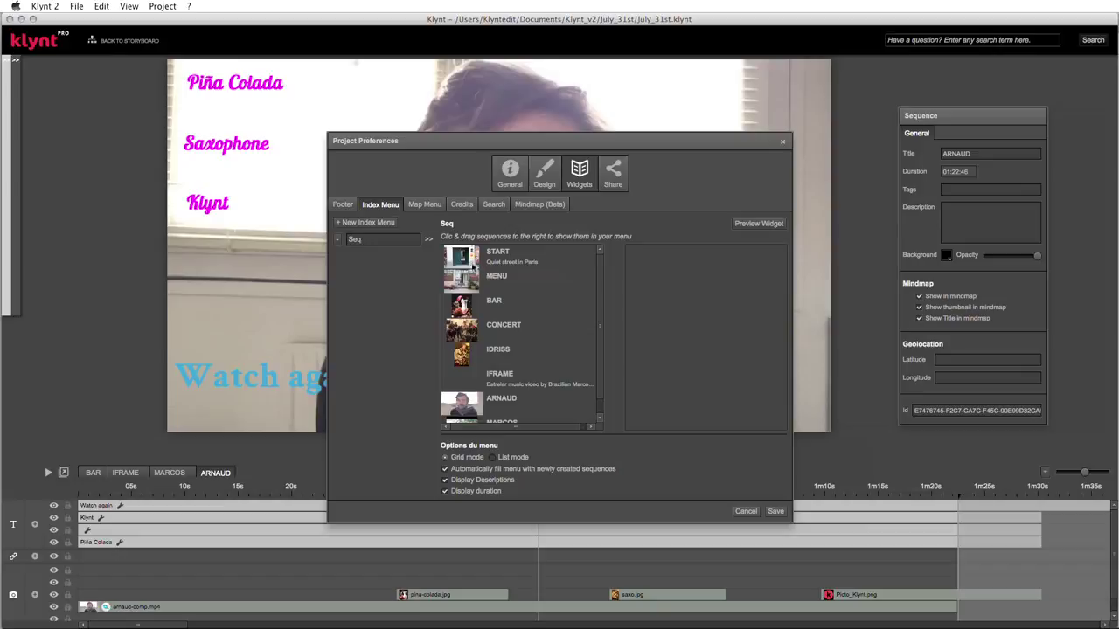
drag(472, 266, 662, 294)
drag(460, 288, 648, 302)
drag(462, 257, 652, 330)
drag(470, 322, 652, 360)
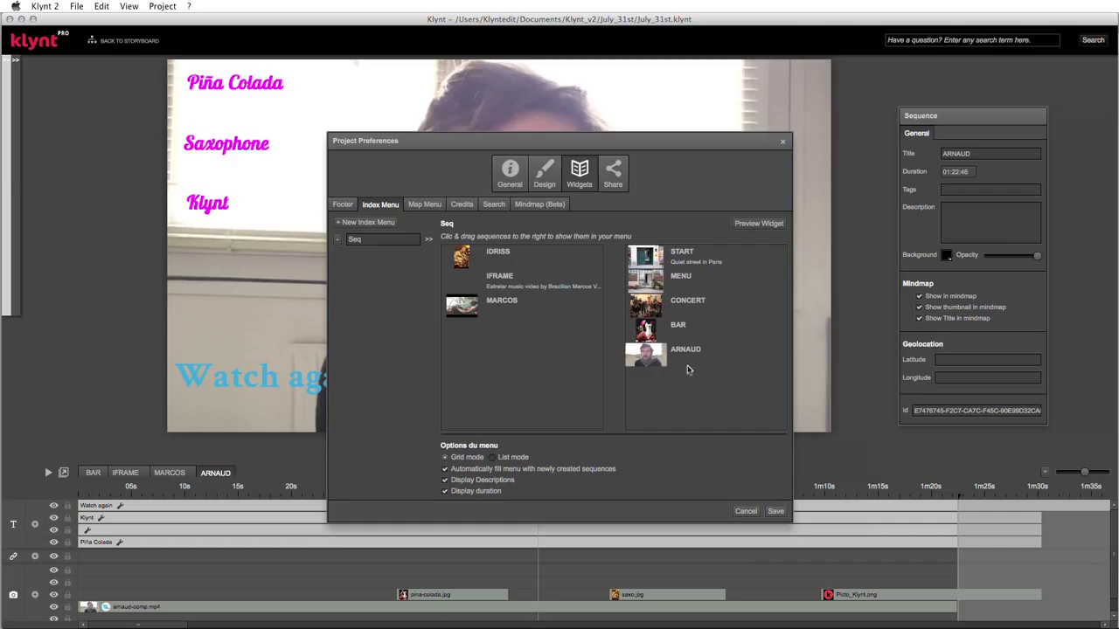
drag(661, 361, 658, 278)
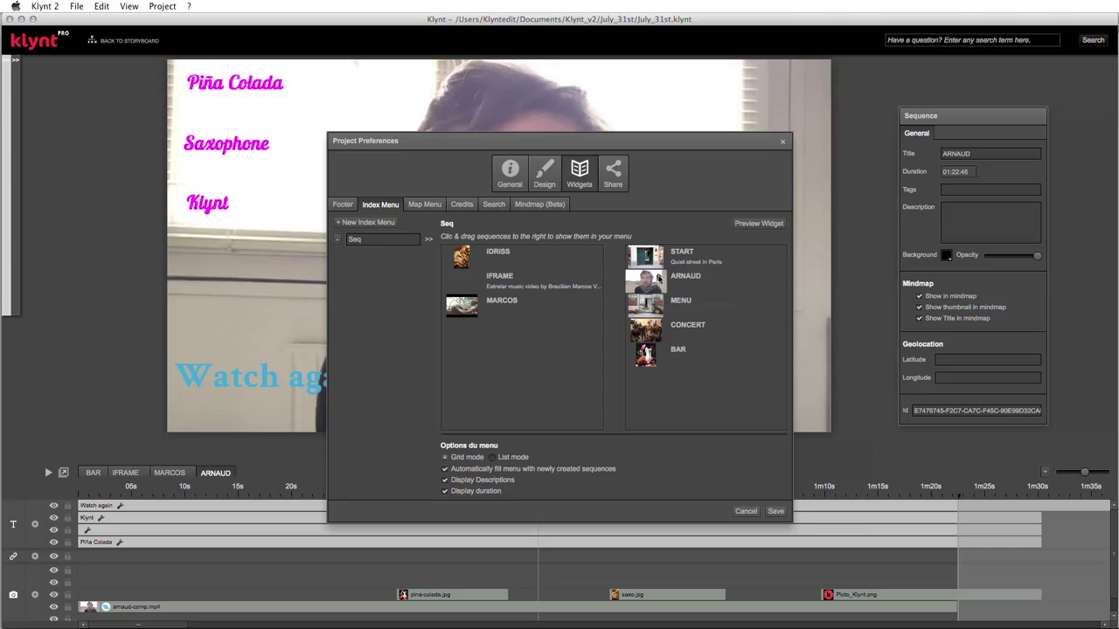
drag(657, 331, 657, 363)
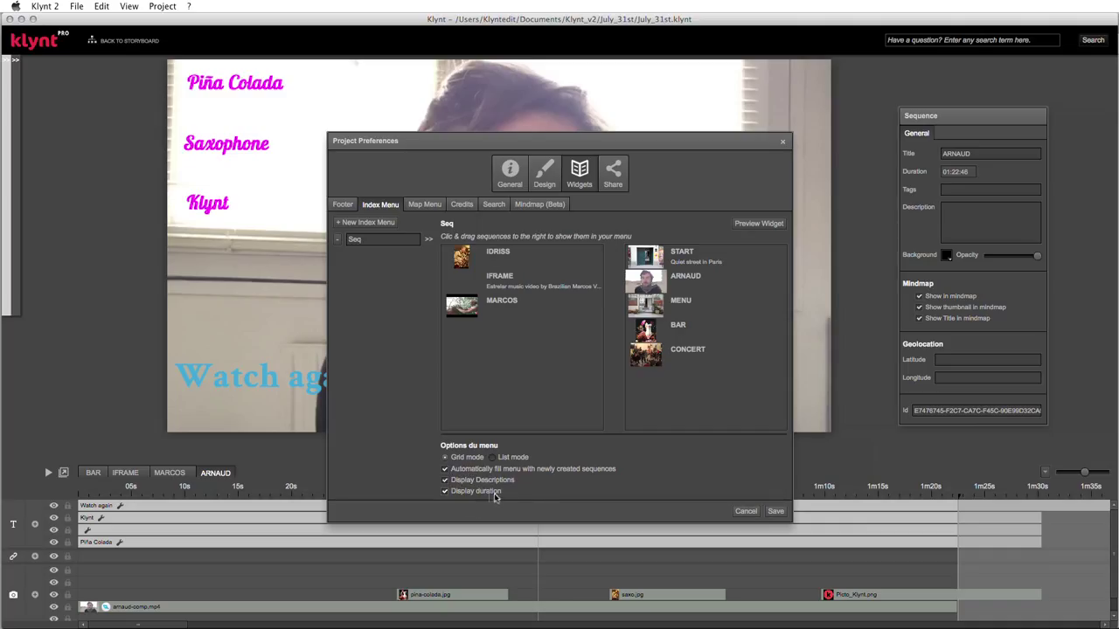
- Turn off Display duration, preview the index menu, move ARNAUD to the end, and save
click(445, 492)
click(757, 224)
drag(645, 287, 647, 371)
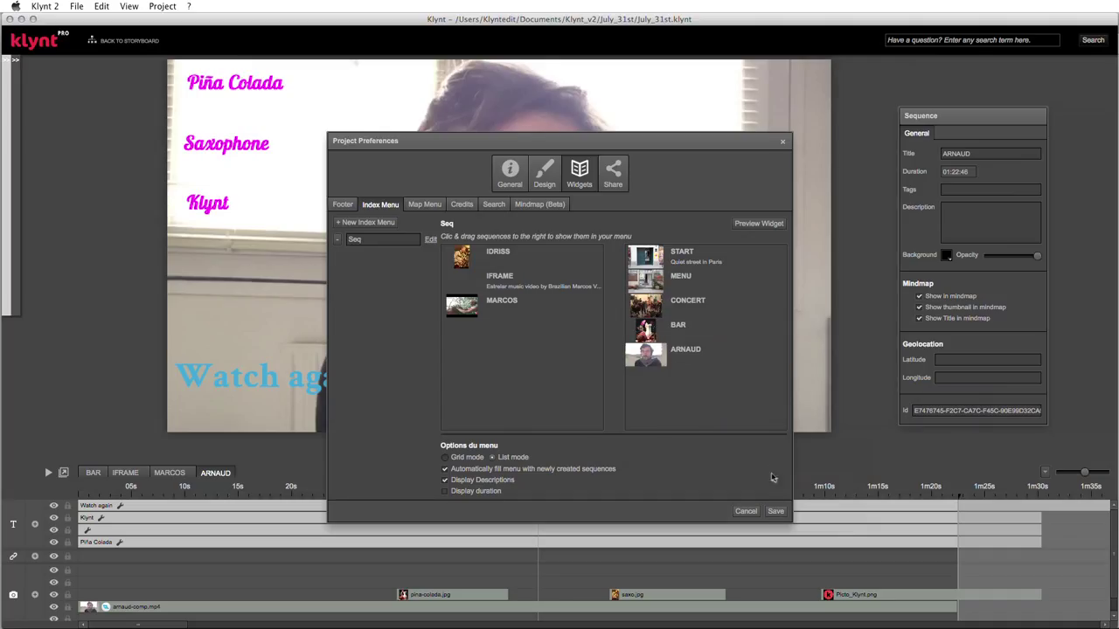
click(768, 513)
- Reopen the Index Menu settings, switch to List mode, and place ARNAUD between BAR and CONCERT
click(162, 6)
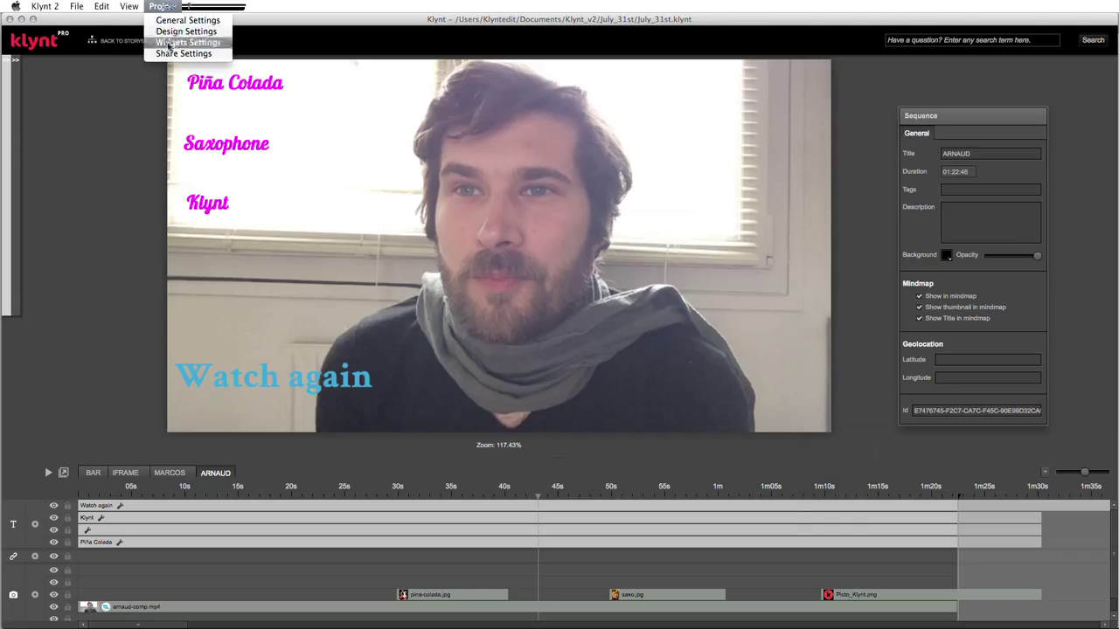
click(171, 42)
click(381, 206)
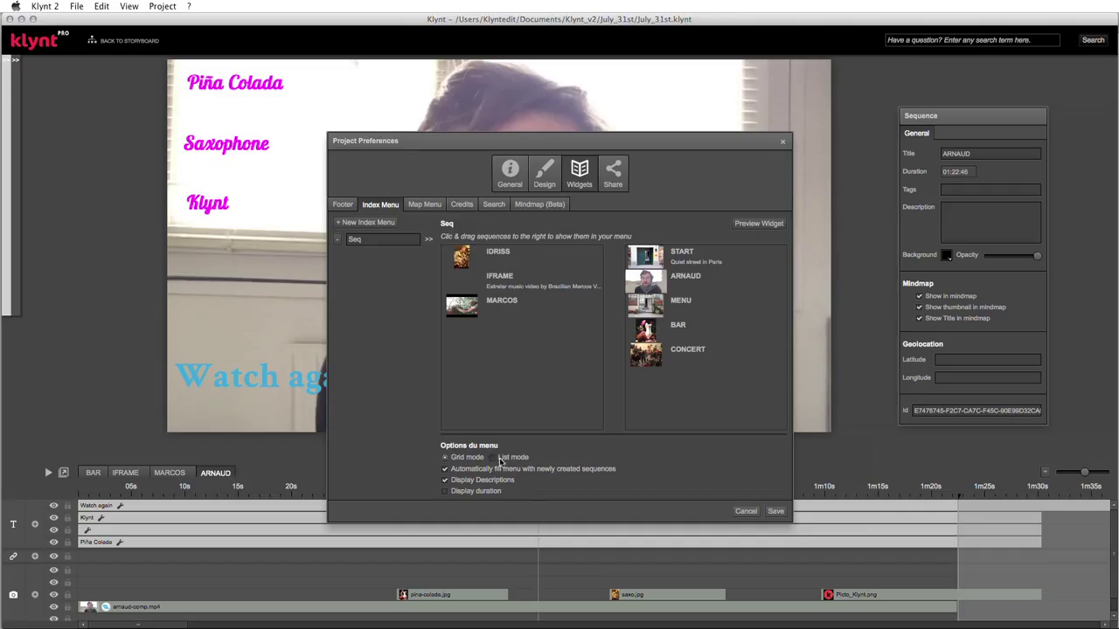
click(494, 458)
drag(658, 278, 660, 336)
- Preview the list-mode Seq menu in Chrome and play the ARNAUD sequence from it
click(754, 225)
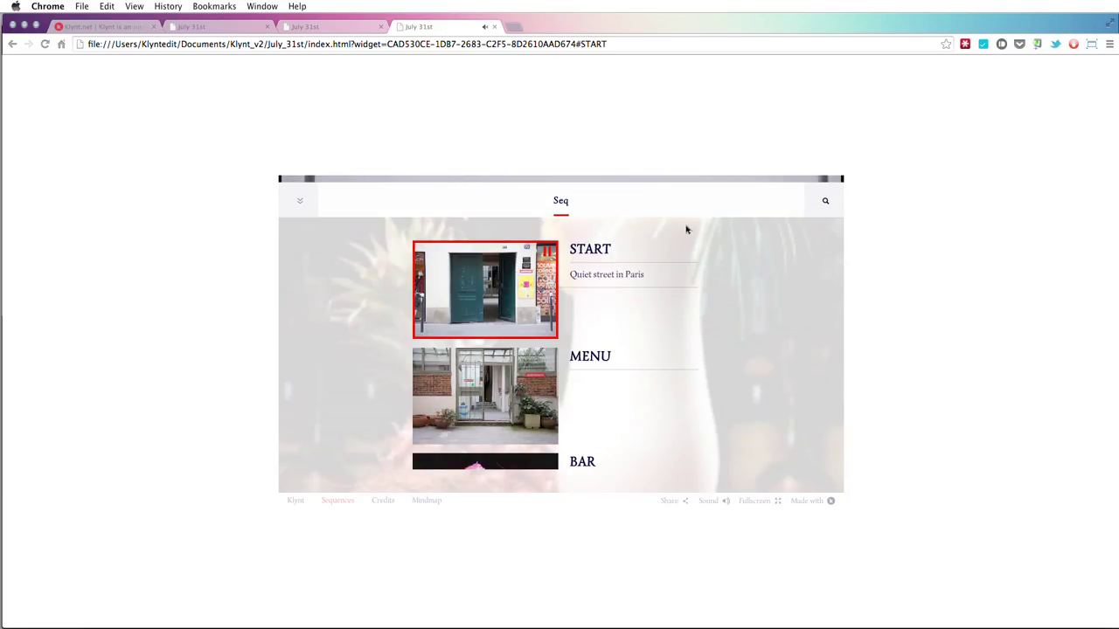
mouse_move(704, 510)
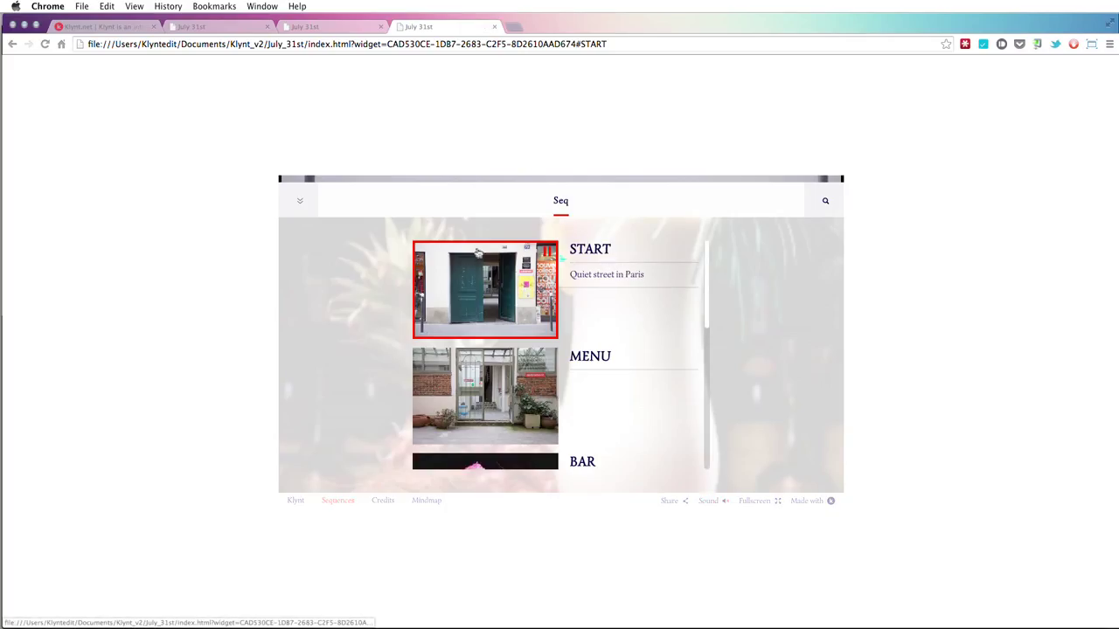
drag(707, 251, 679, 222)
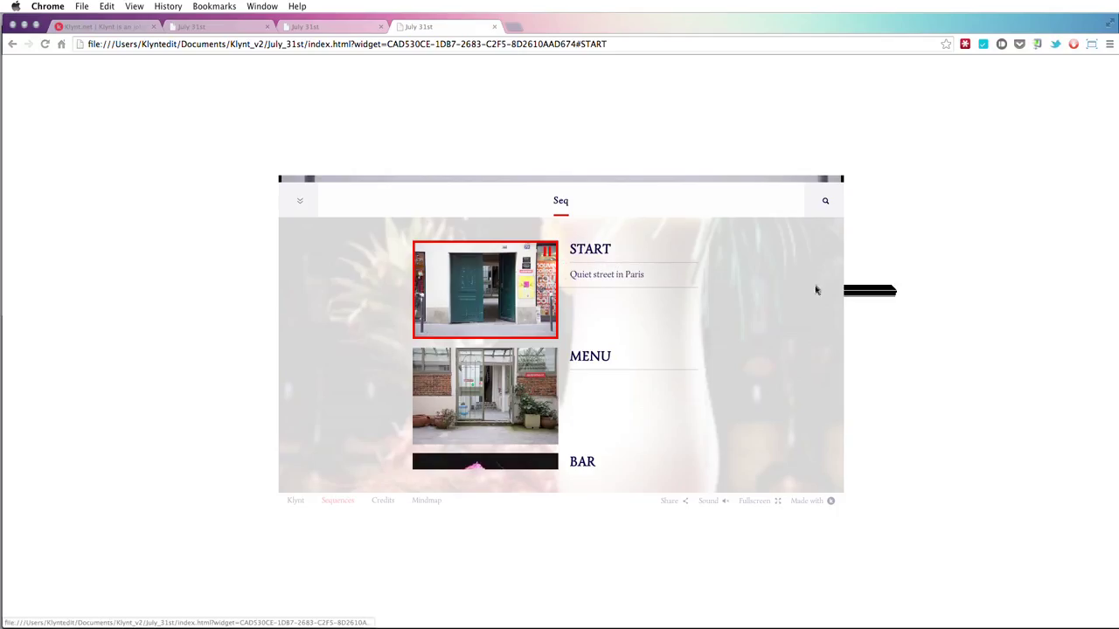
scroll(702, 277, down, 5)
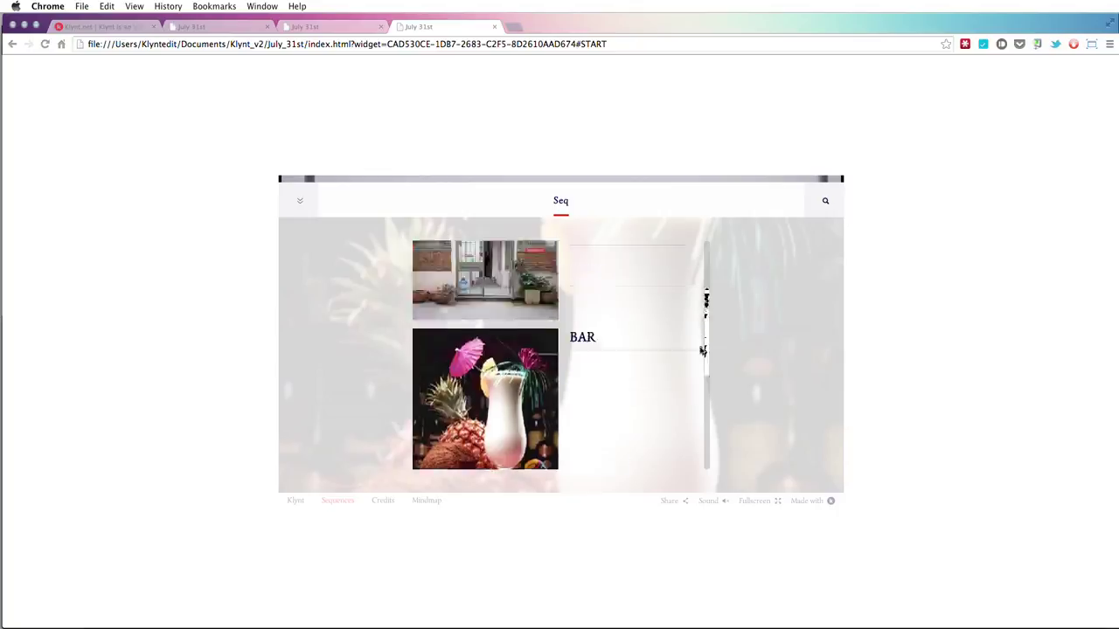
click(491, 383)
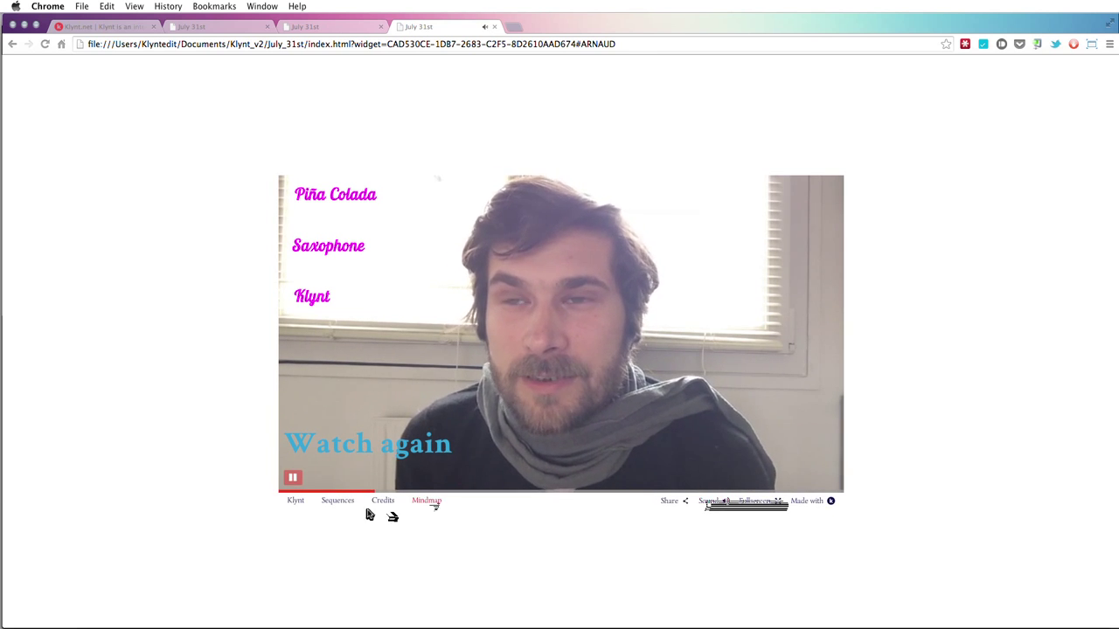
- Reopen the Seq menu through the Sequences footer link, then close all three preview tabs
click(339, 504)
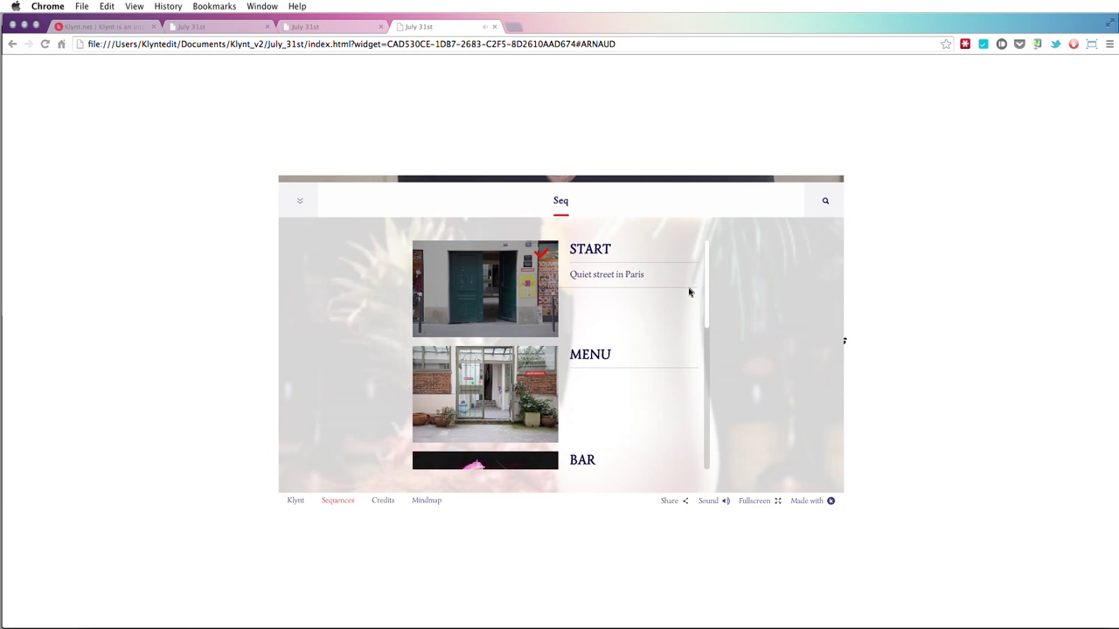
scroll(690, 292, down, 5)
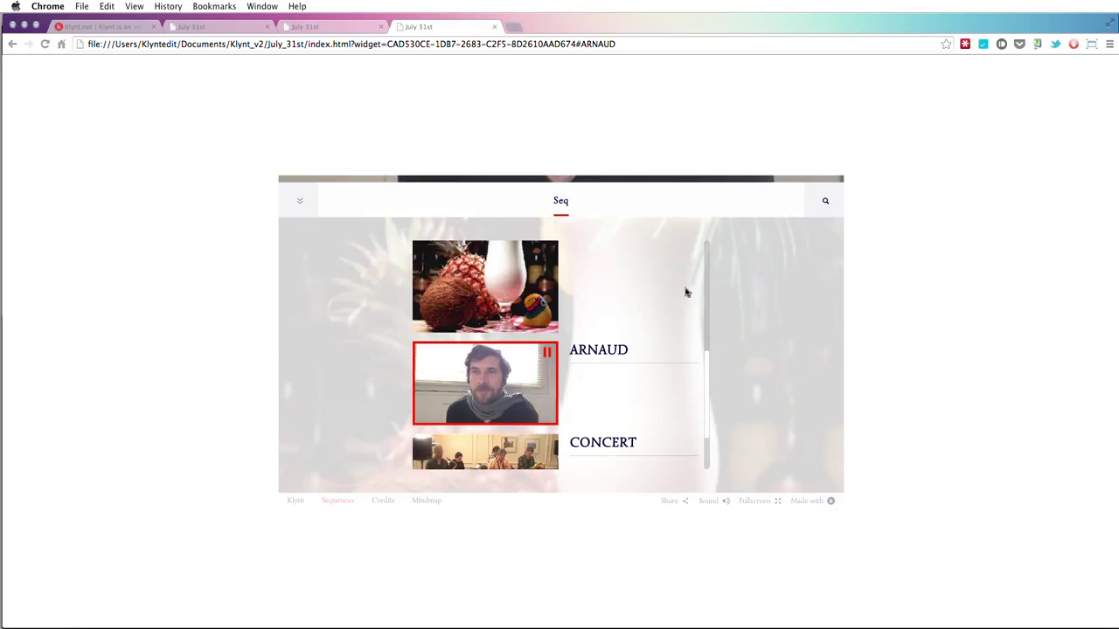
click(494, 27)
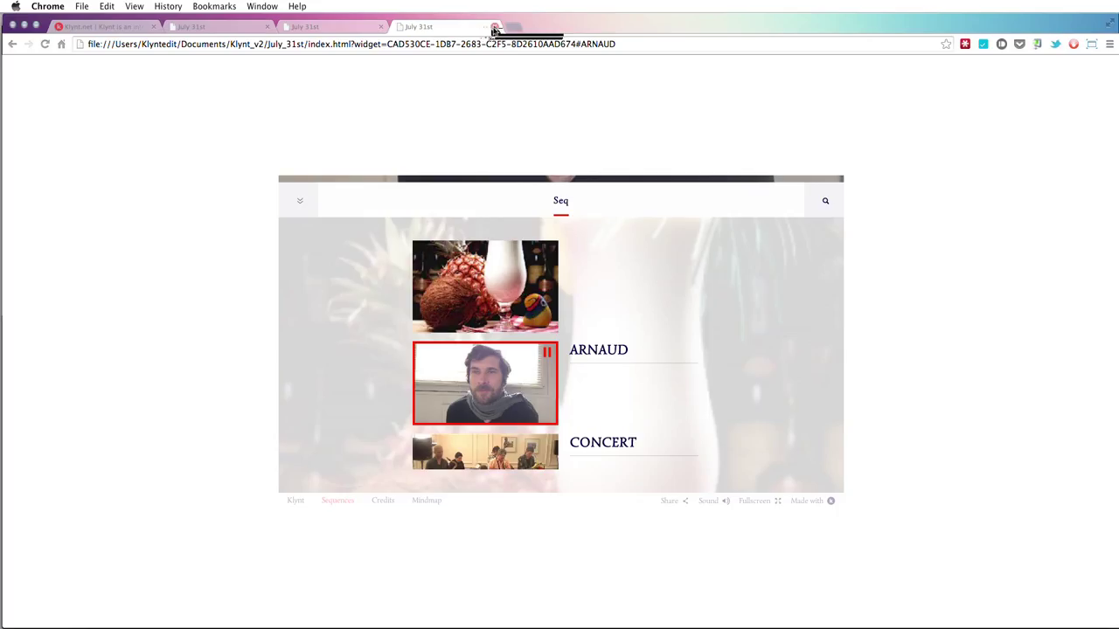
click(380, 26)
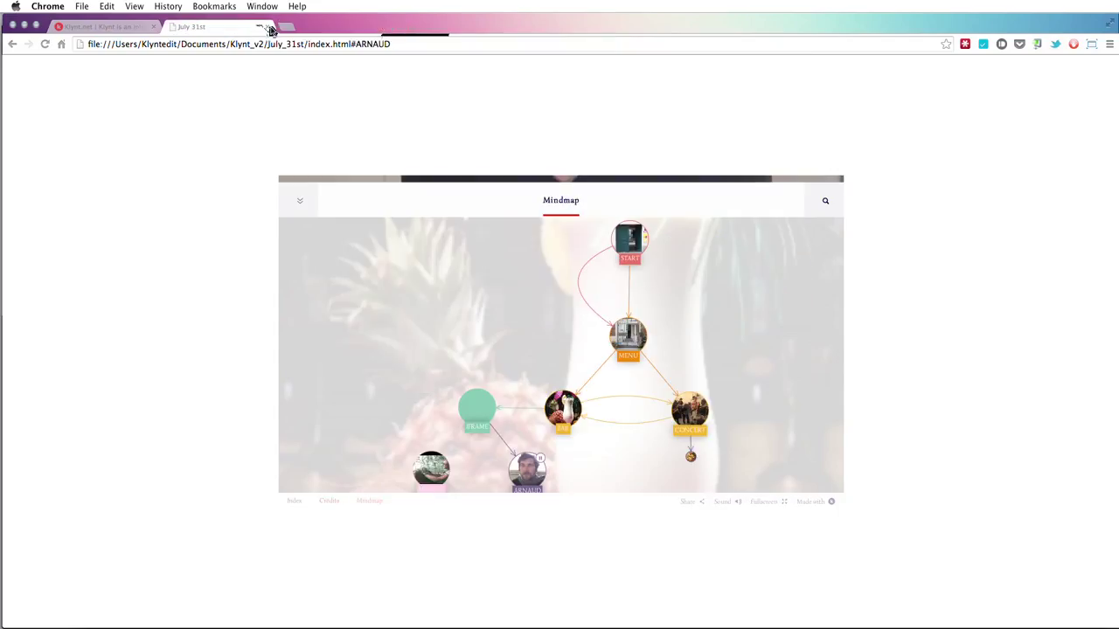
click(269, 27)
- Back in Klynt, create a new index menu and rename it 'Other seq'
key(super+Tab)
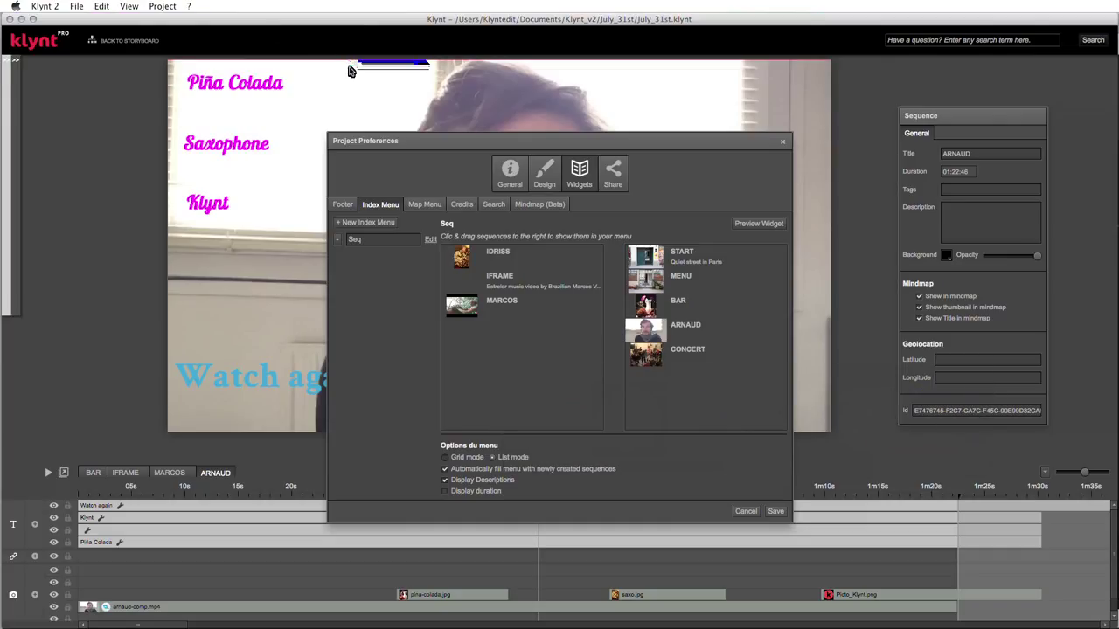
click(364, 224)
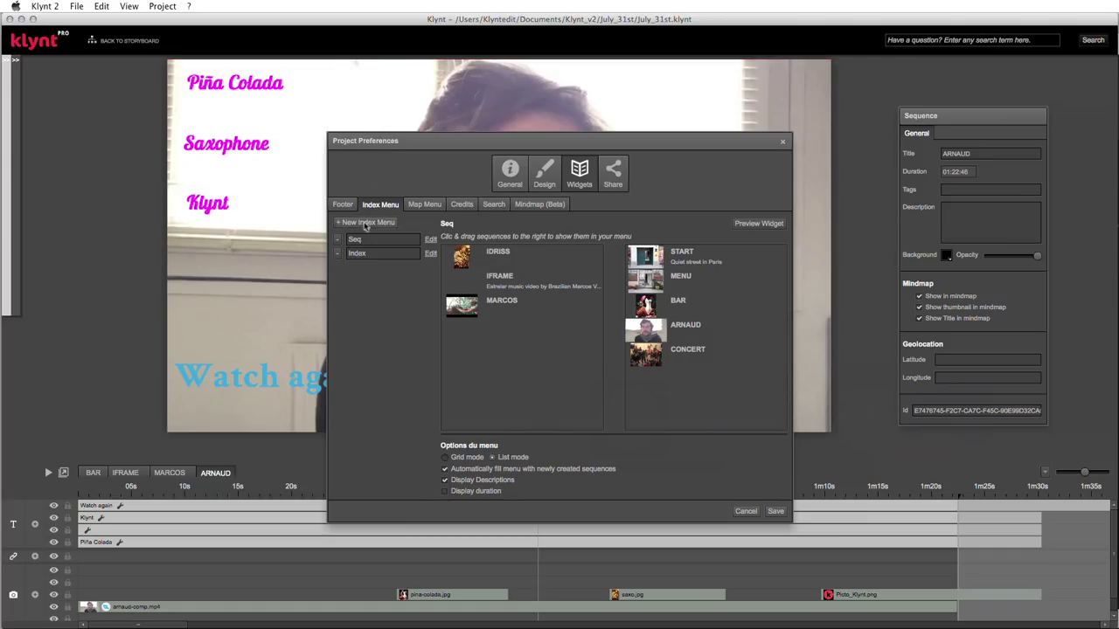
click(365, 253)
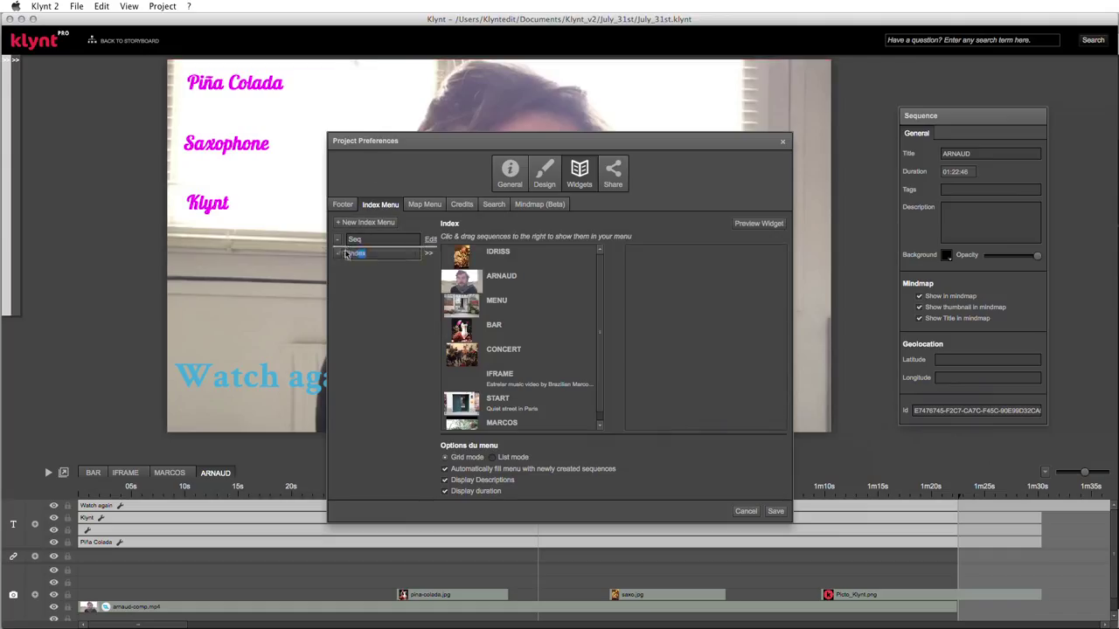
click(390, 252)
key(BackSpace)
key(BackSpace)
key(BackSpace)
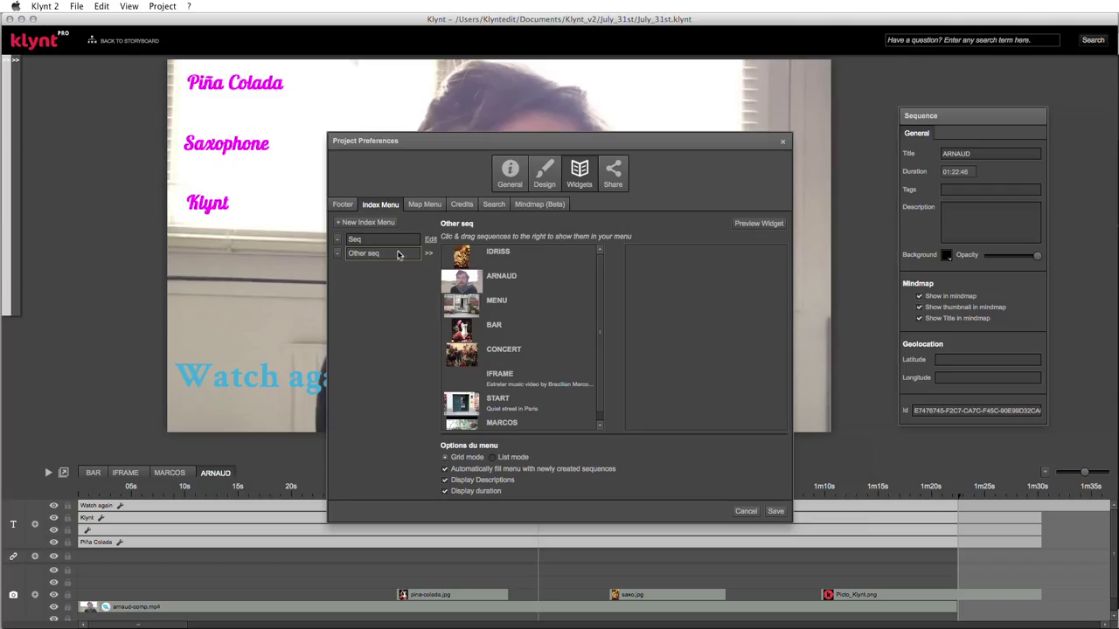
- Fill Other seq with MARCOS, IFRAME, then IDRISS, save, and launch a preview
click(475, 258)
drag(474, 258, 664, 263)
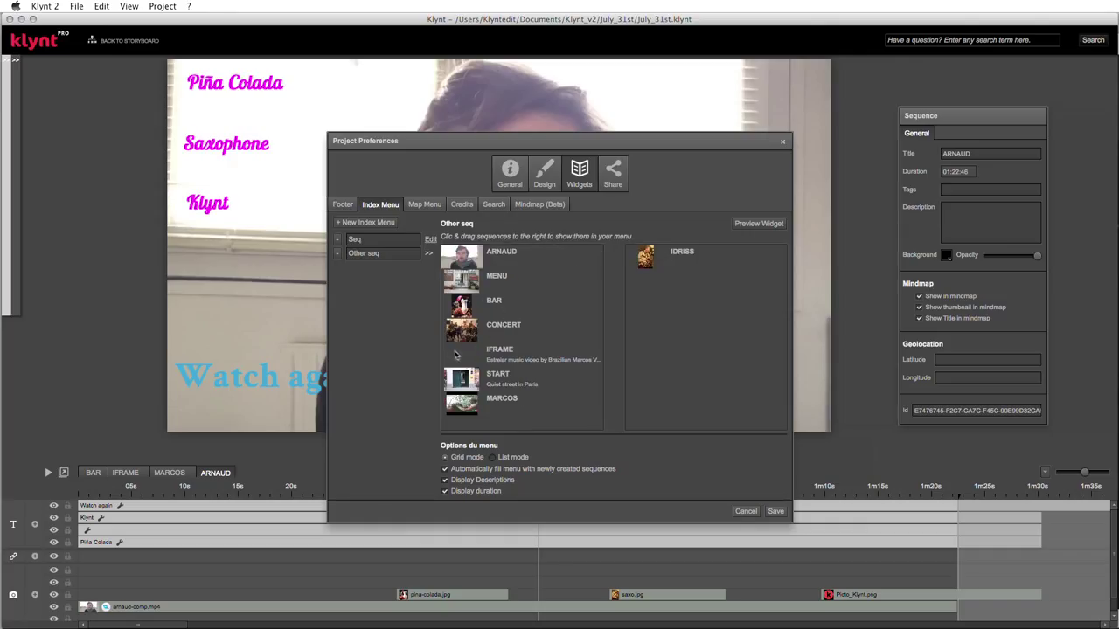
drag(460, 403, 674, 284)
drag(478, 347, 691, 299)
drag(655, 262, 660, 320)
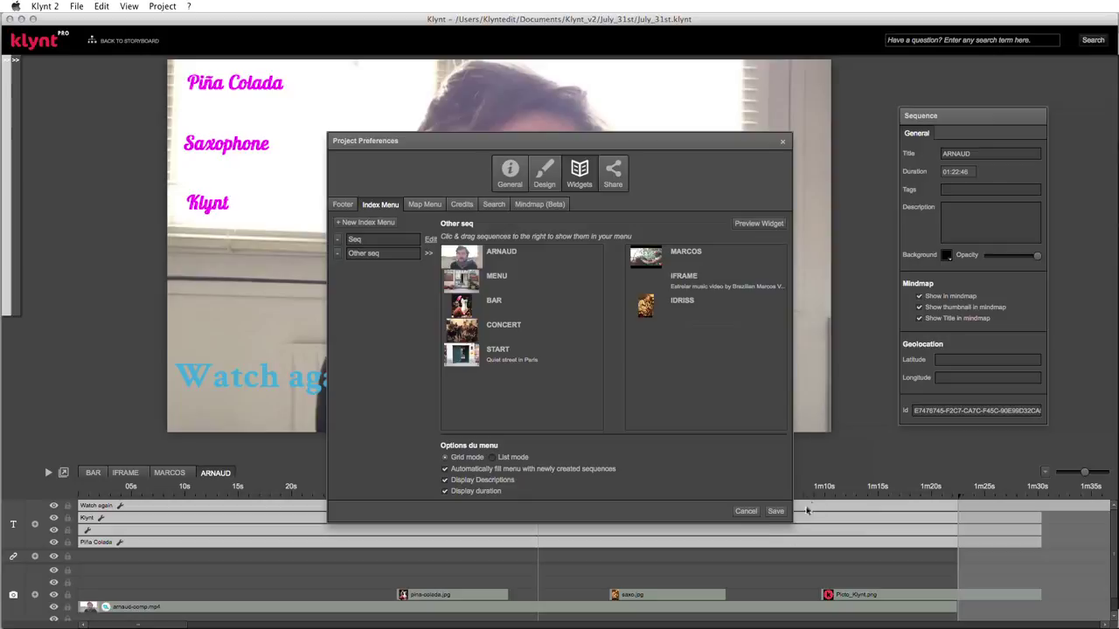
click(775, 512)
key(super+p)
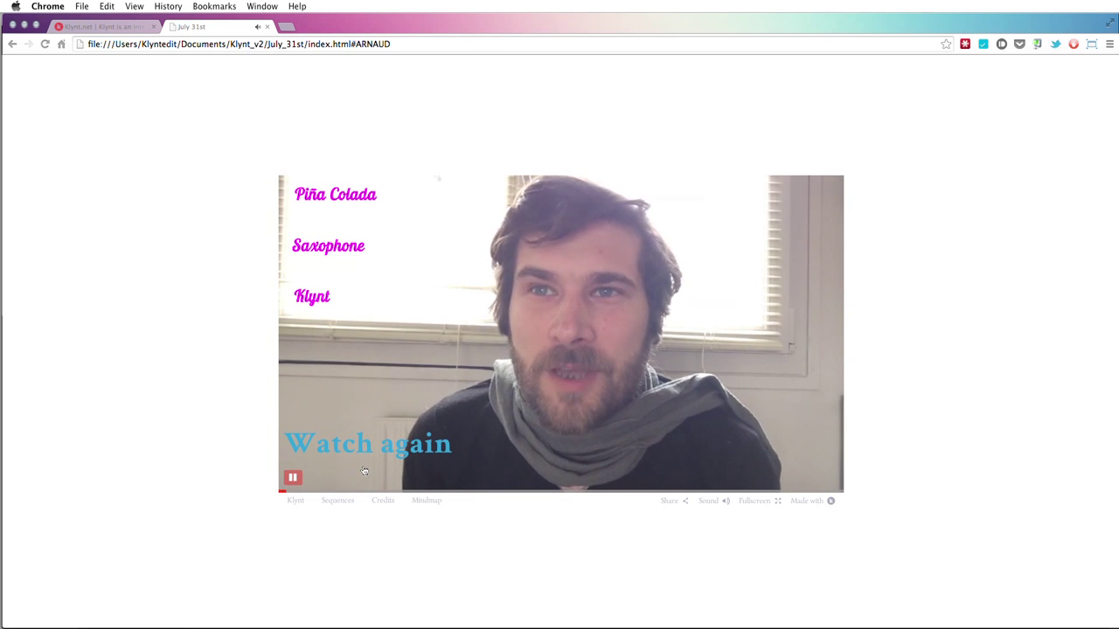
- Open the Seq menu via the footer's Sequences link in Chrome, then return to Klynt
click(335, 503)
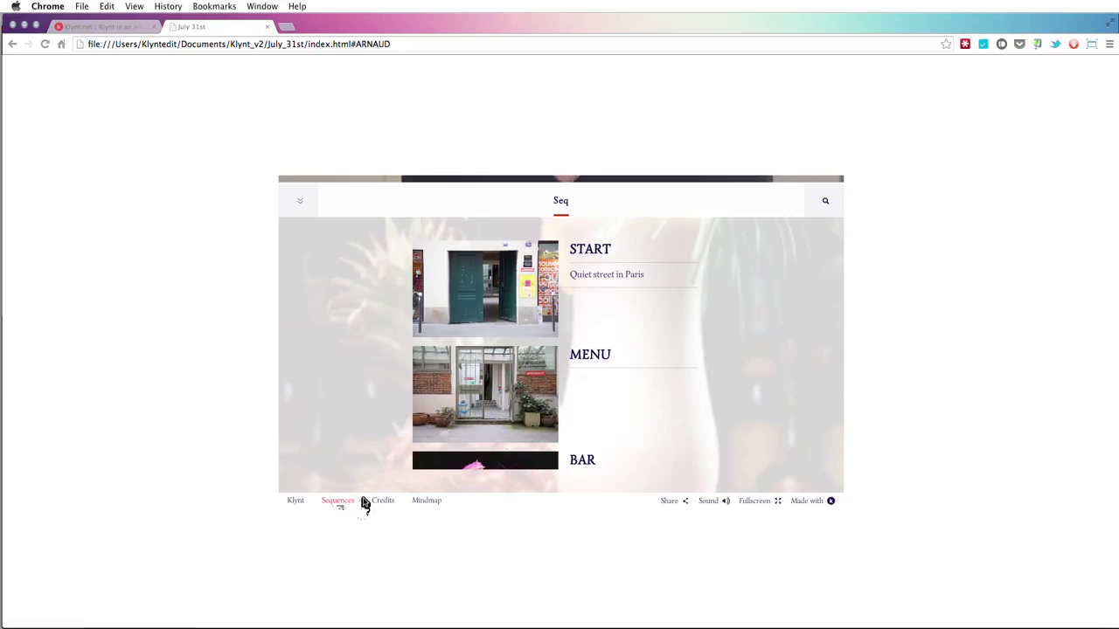
key(super+Tab)
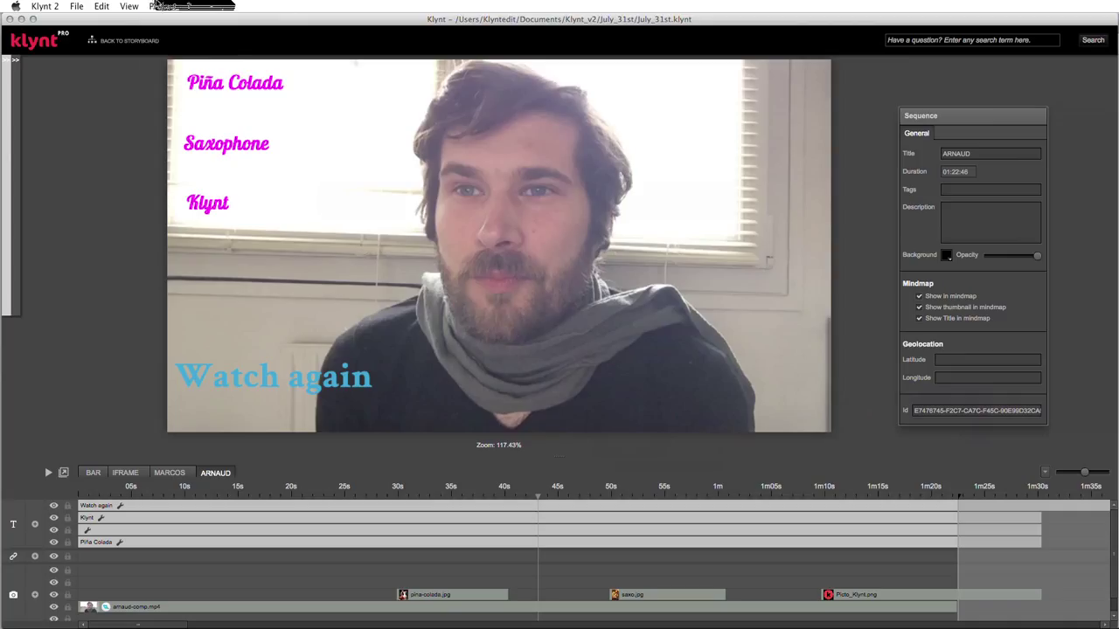
- In Widgets Settings, add an 'Other sequences' footer link placed right after Sequences
click(162, 7)
click(188, 42)
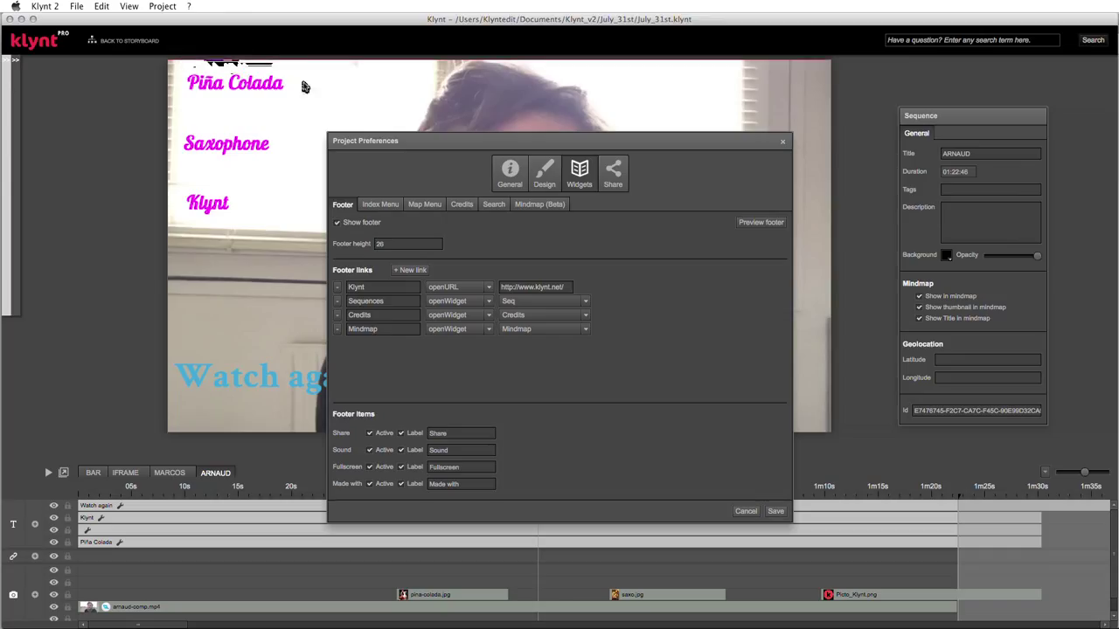
click(408, 270)
click(376, 345)
key(BackSpace)
key(BackSpace)
key(BackSpace)
key(BackSpace)
key(BackSpace)
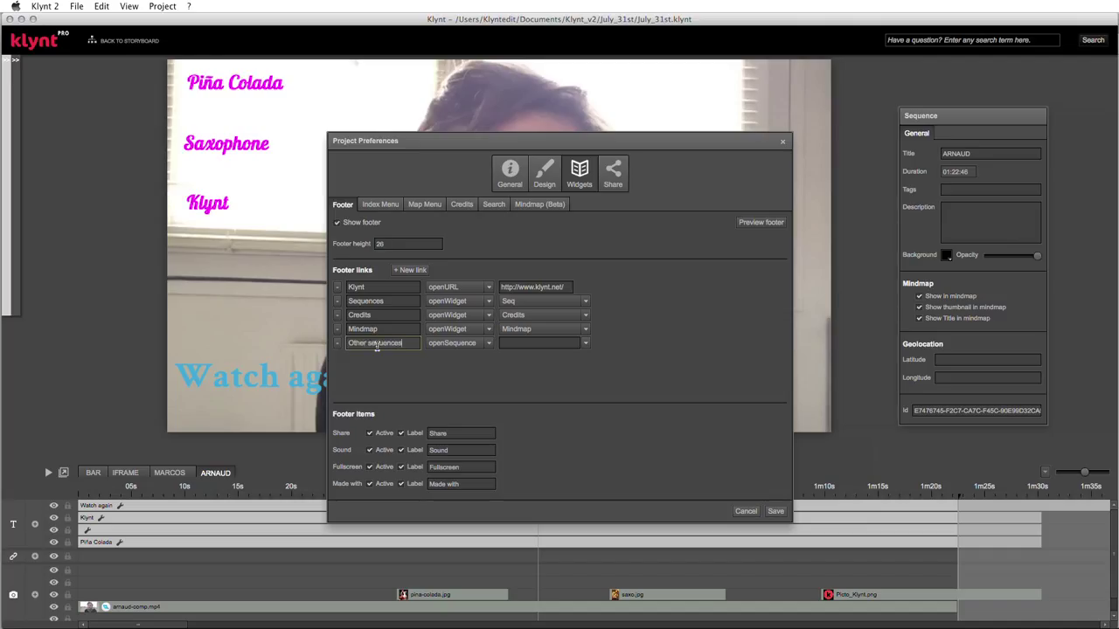
mouse_move(377, 316)
mouse_down()
mouse_move(377, 330)
mouse_move(377, 314)
mouse_up()
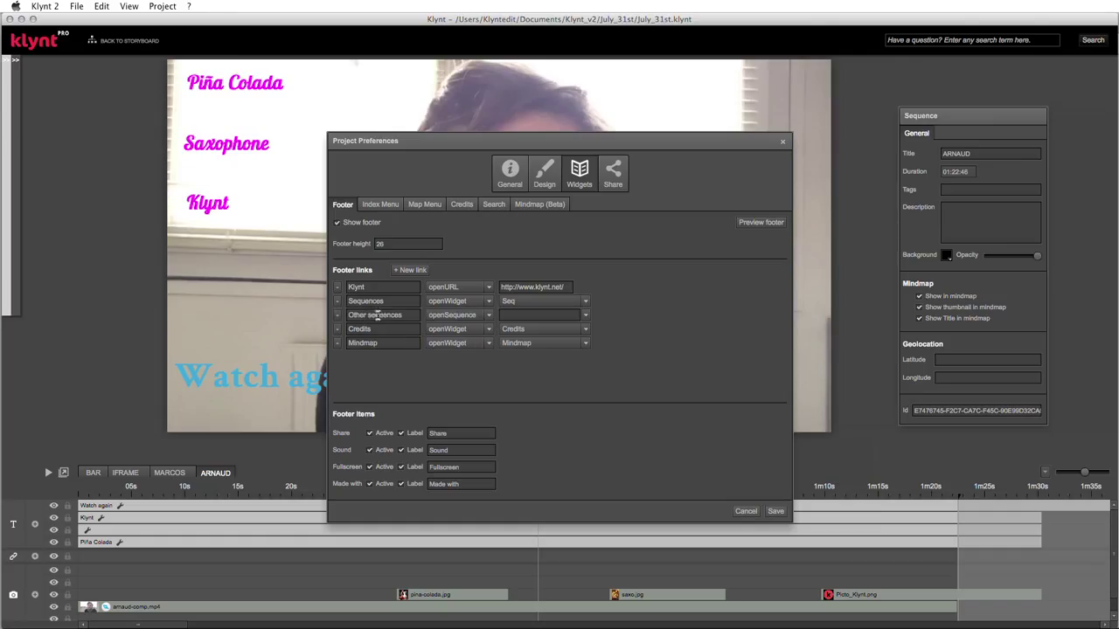
- Set the Other sequences link to openWidget with the Other seq menu, then preview the footer
click(488, 315)
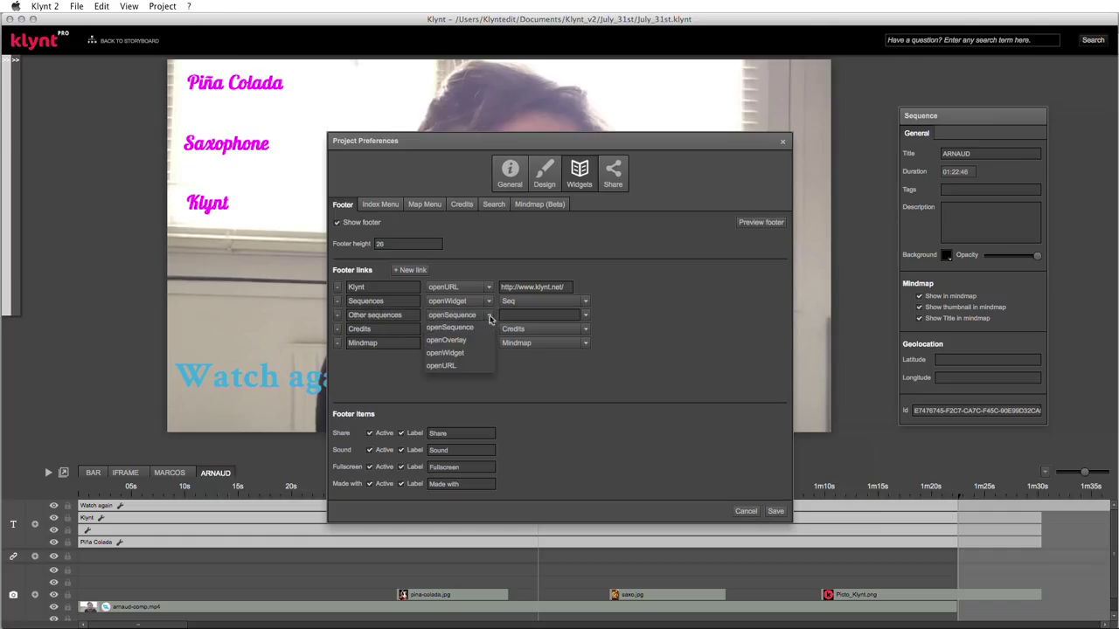
click(446, 352)
click(585, 317)
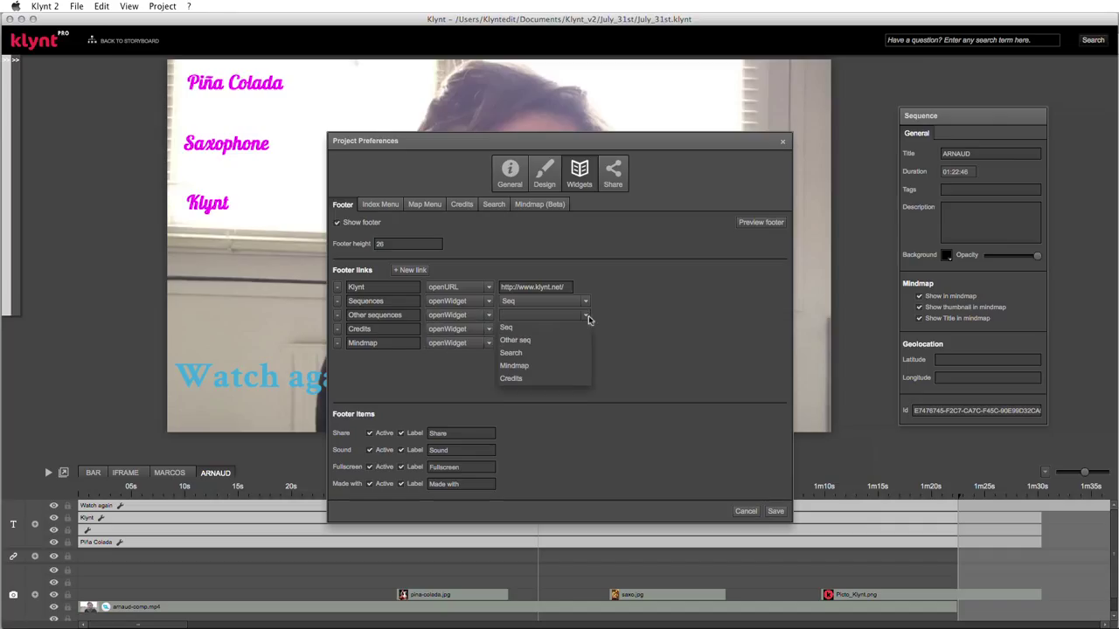
click(516, 343)
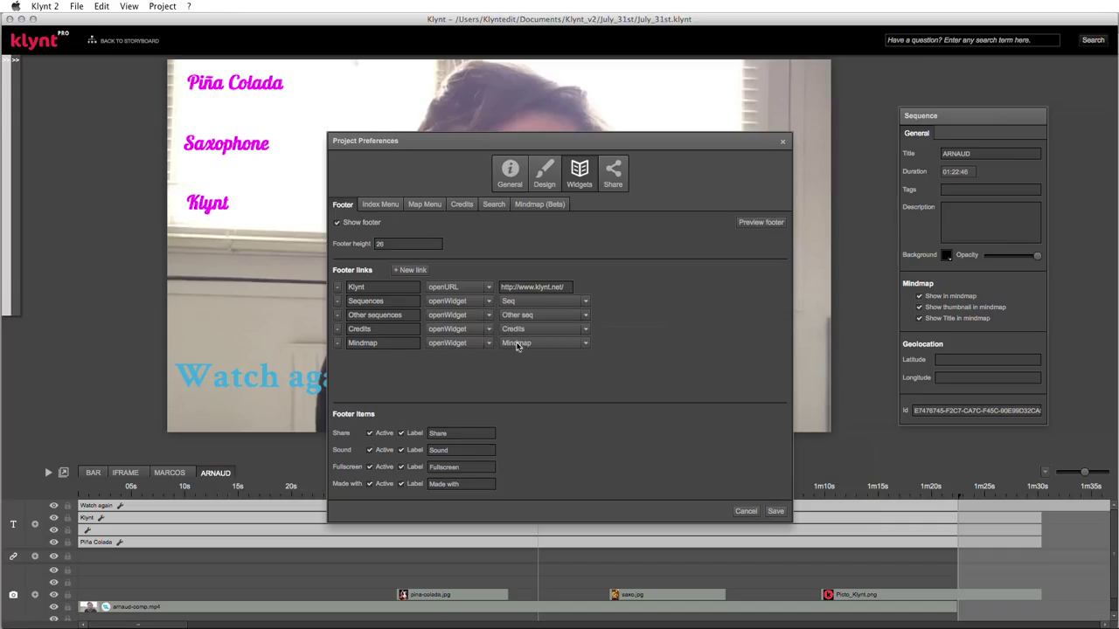
click(776, 223)
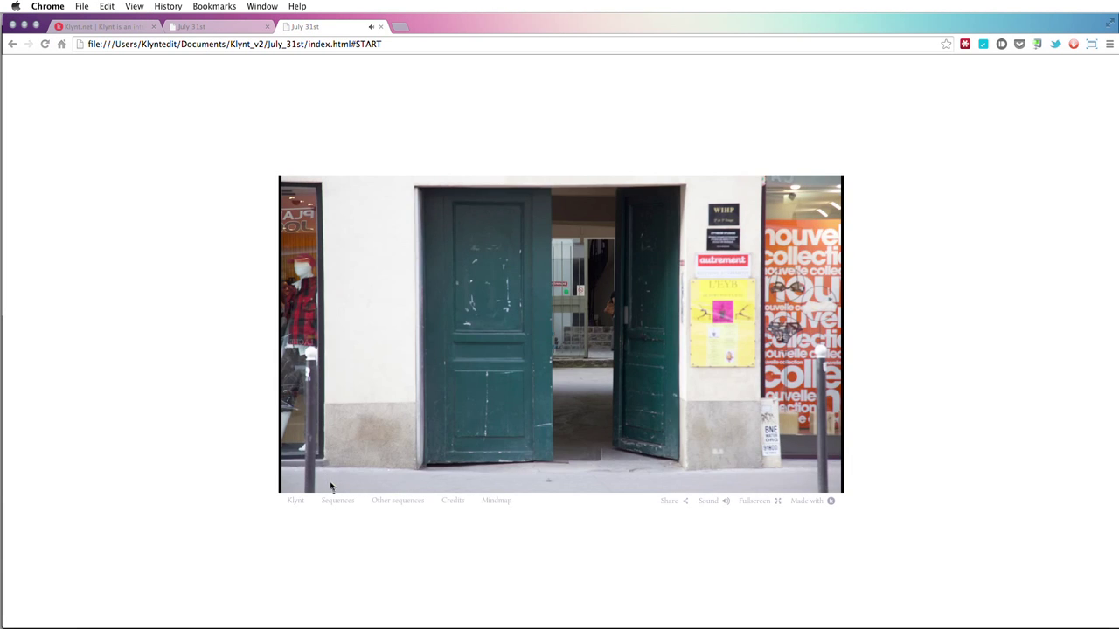
- Test the Sequences and Other sequences footer links in Chrome, then close both preview tabs
click(332, 504)
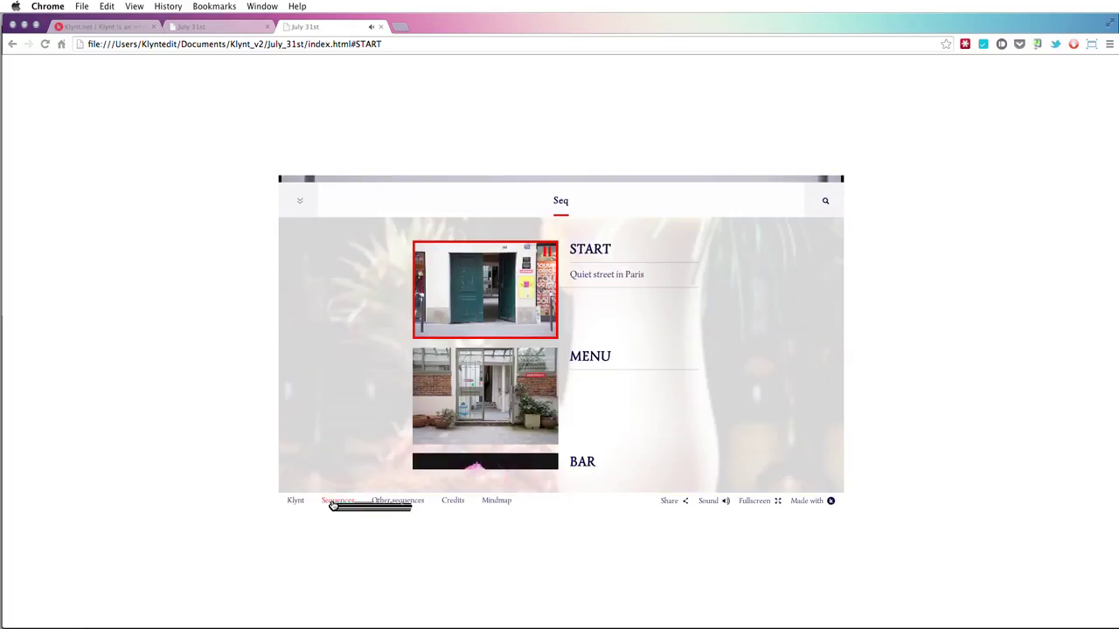
click(414, 505)
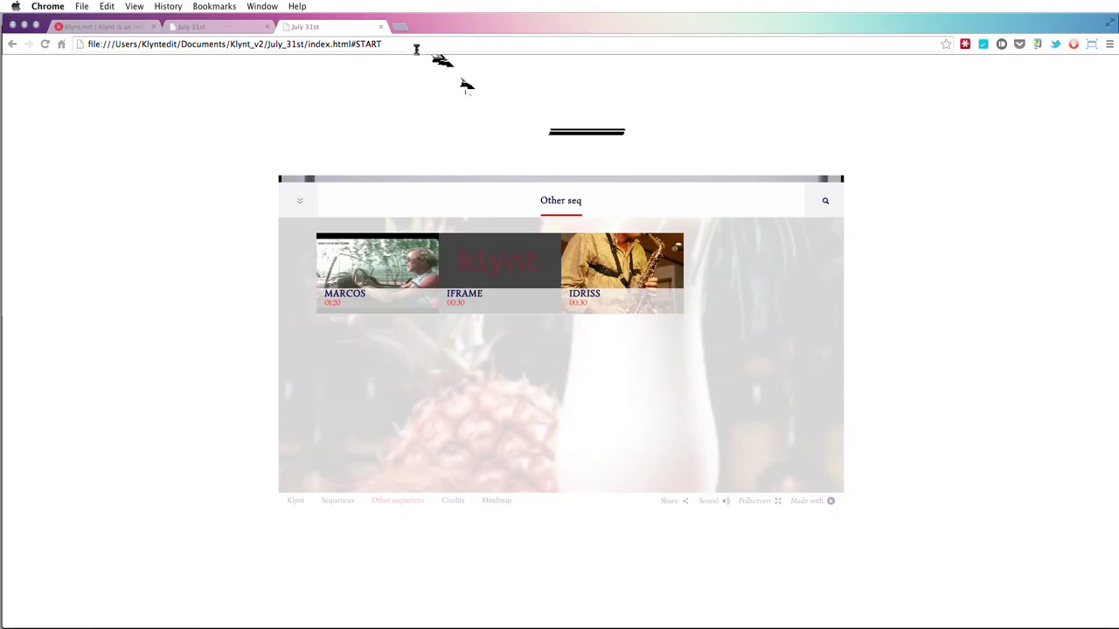
click(382, 29)
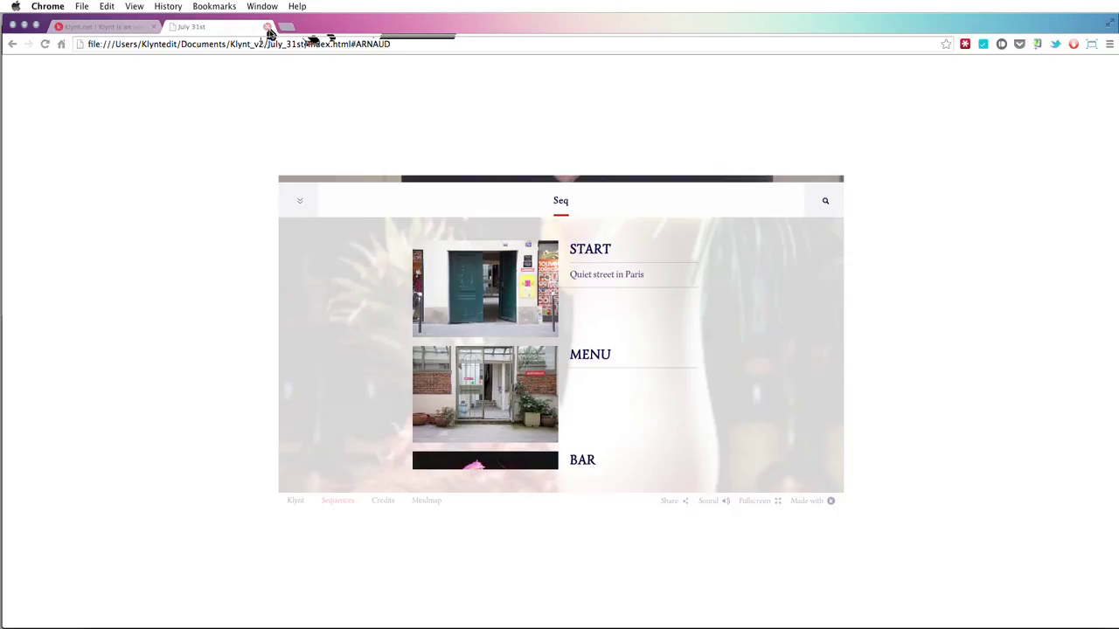
click(267, 28)
- Show the Credits tab (July 31st, beginner & advanced, About text) and preview it
key(super+Tab)
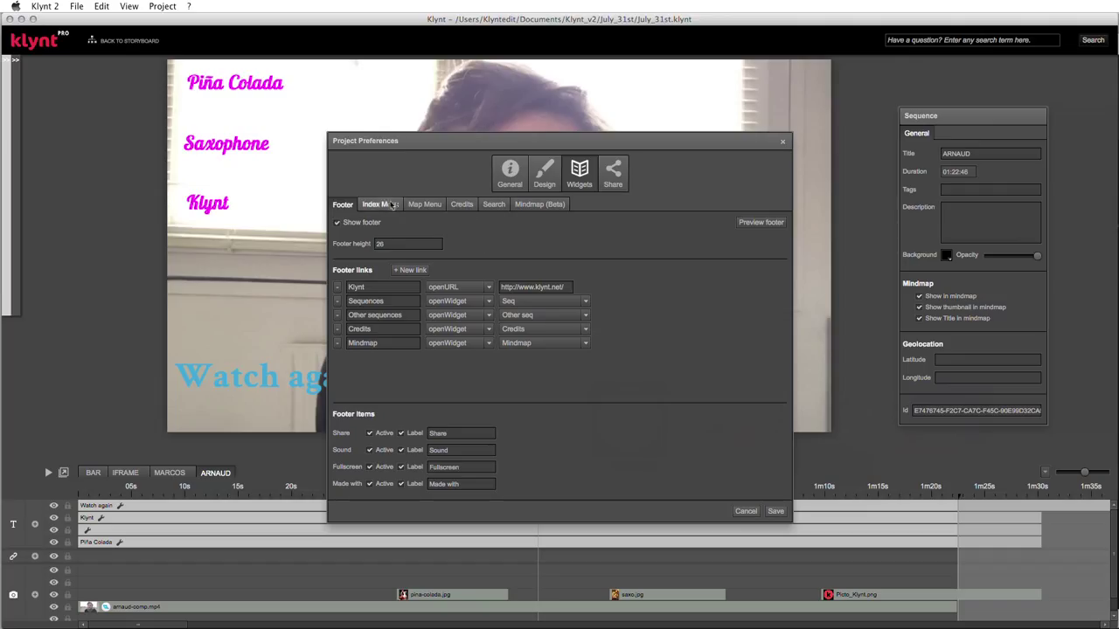
click(461, 206)
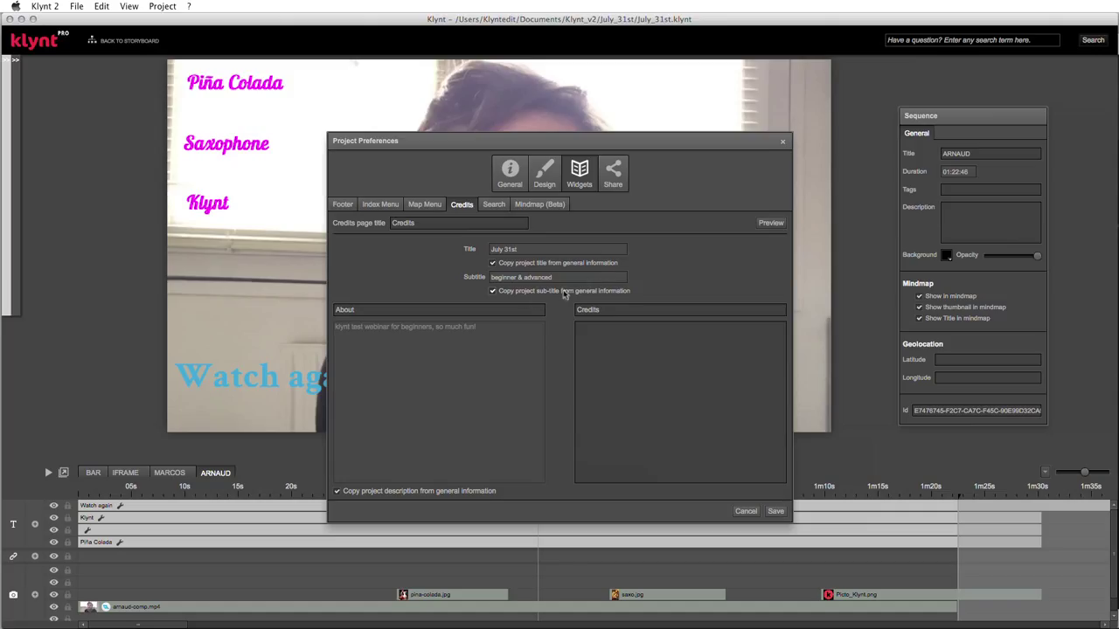
click(777, 223)
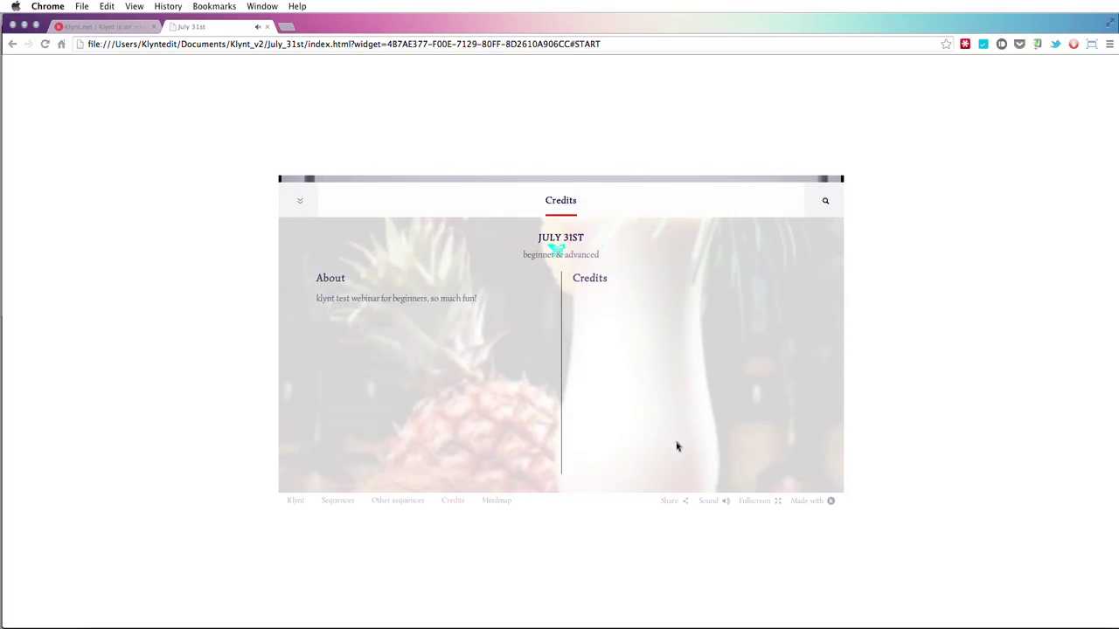
- Mute the Credits preview using the footer's Sound control
click(725, 501)
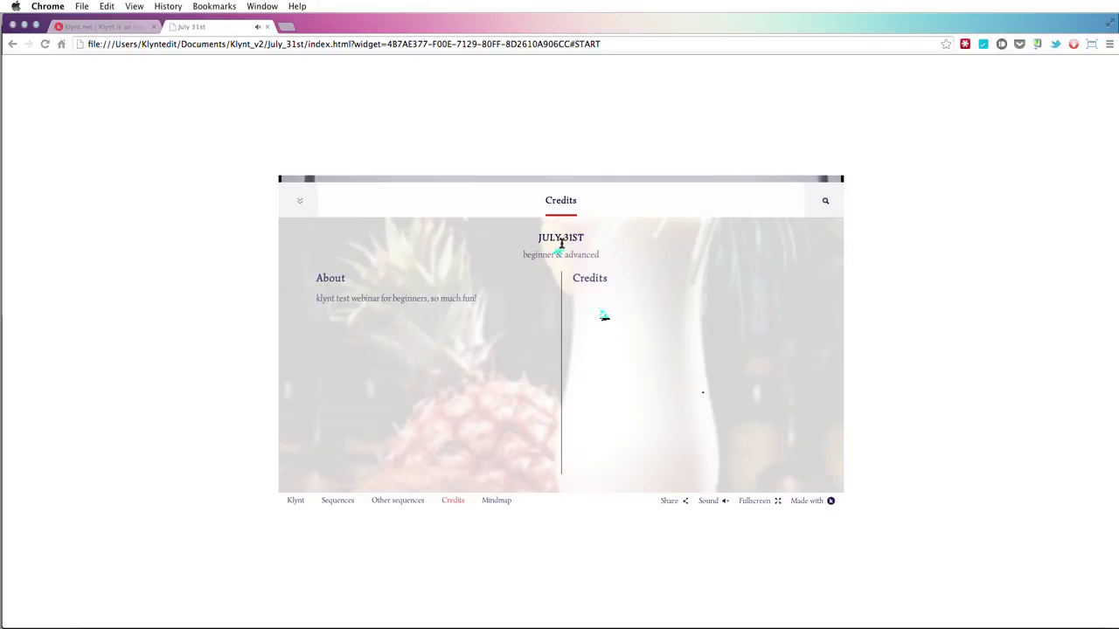
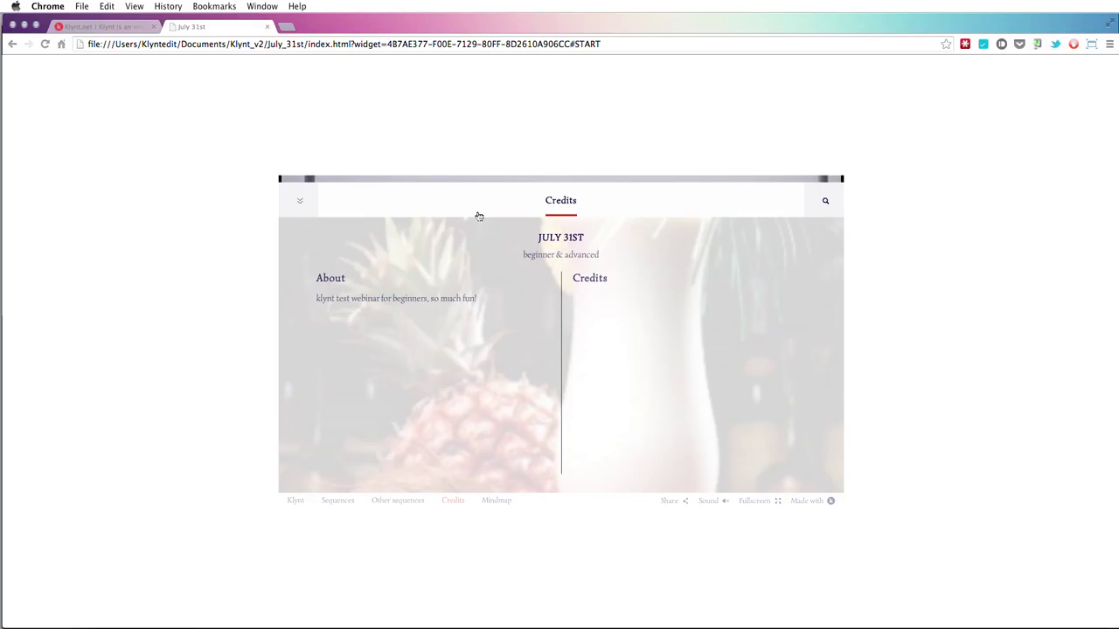
- Switch from the Chrome credits preview back to Klynt's Project Preferences
key(super+Tab)
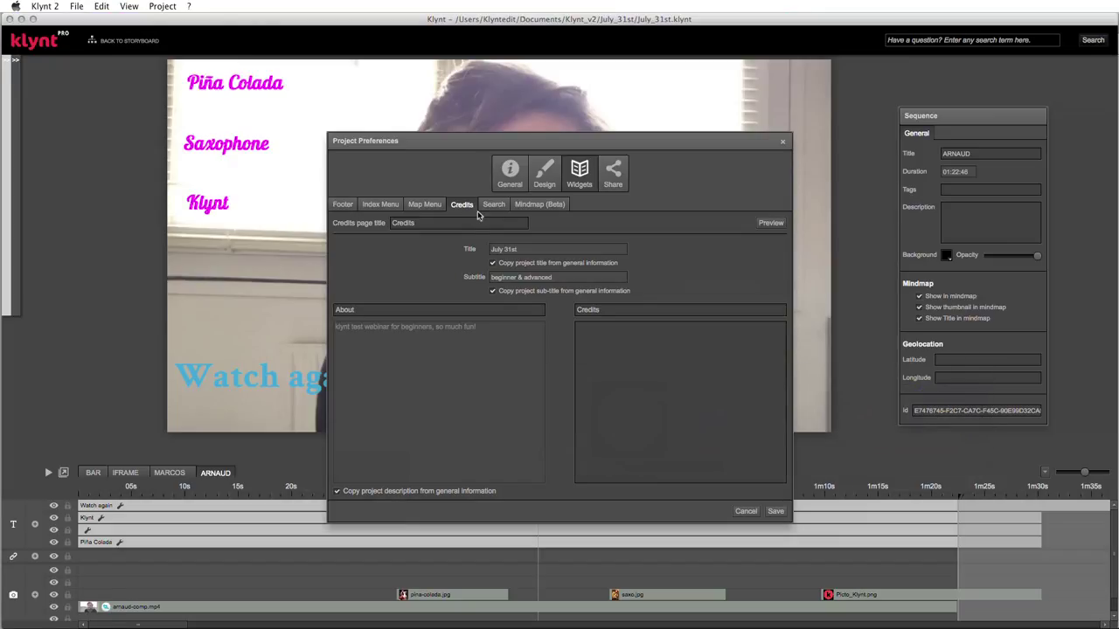
- Rename the credits column headings About and Credits to 'What ?' and 'Who ?'
click(494, 263)
click(365, 310)
drag(365, 310, 333, 307)
text(My)
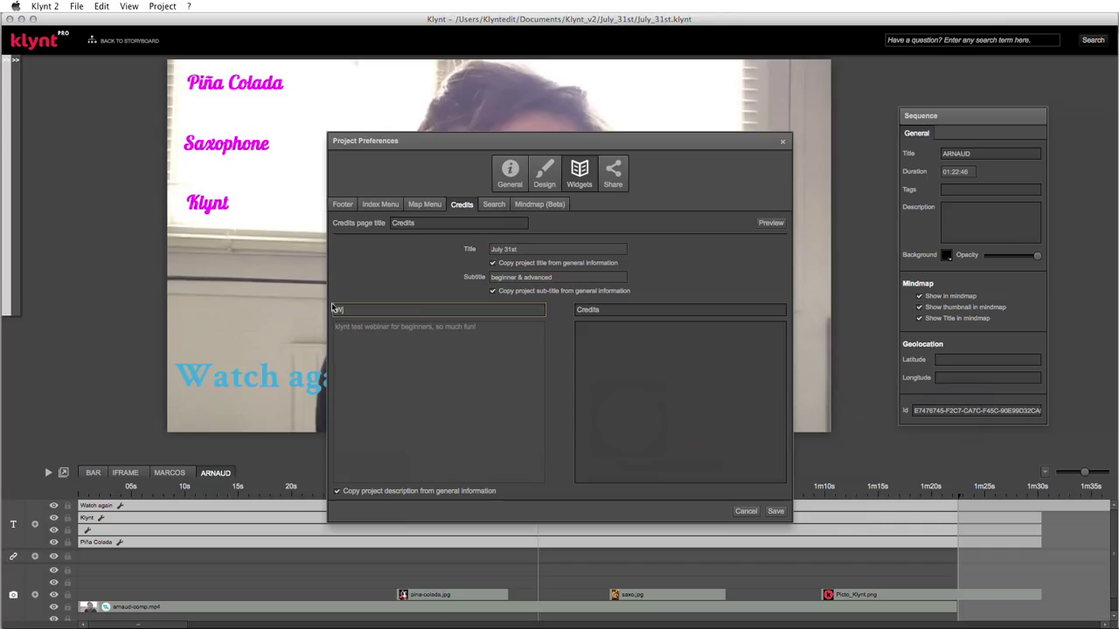
text(hat ?)
drag(607, 310, 574, 313)
text(Who ?)
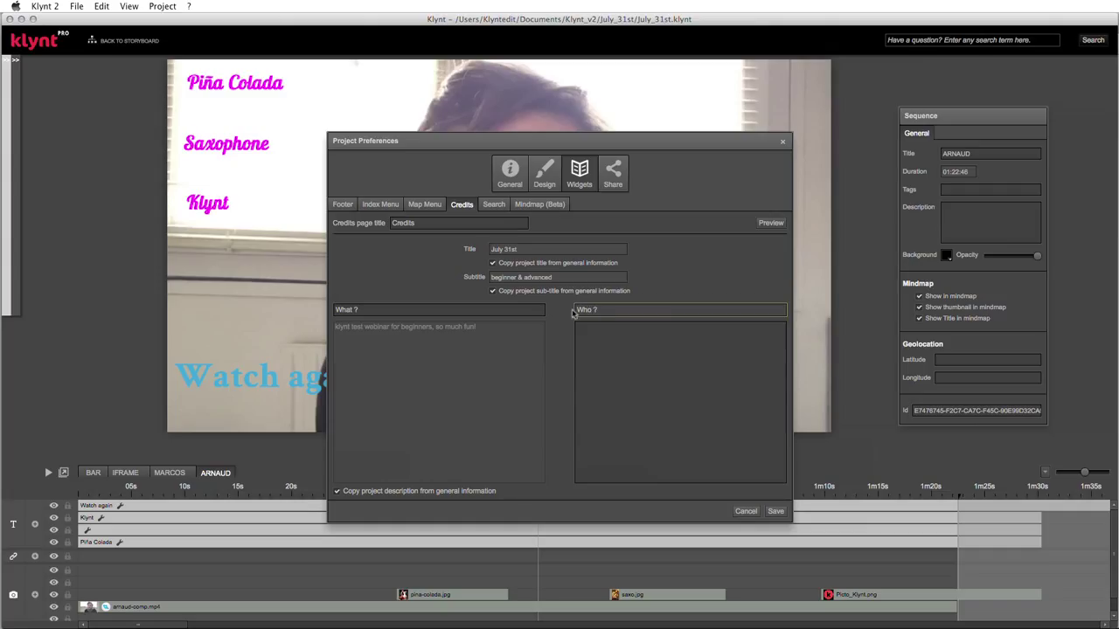
- Stop copying the project description; fill What ? with the widget test text and Who ? with 'The klynt team'
click(338, 493)
click(399, 330)
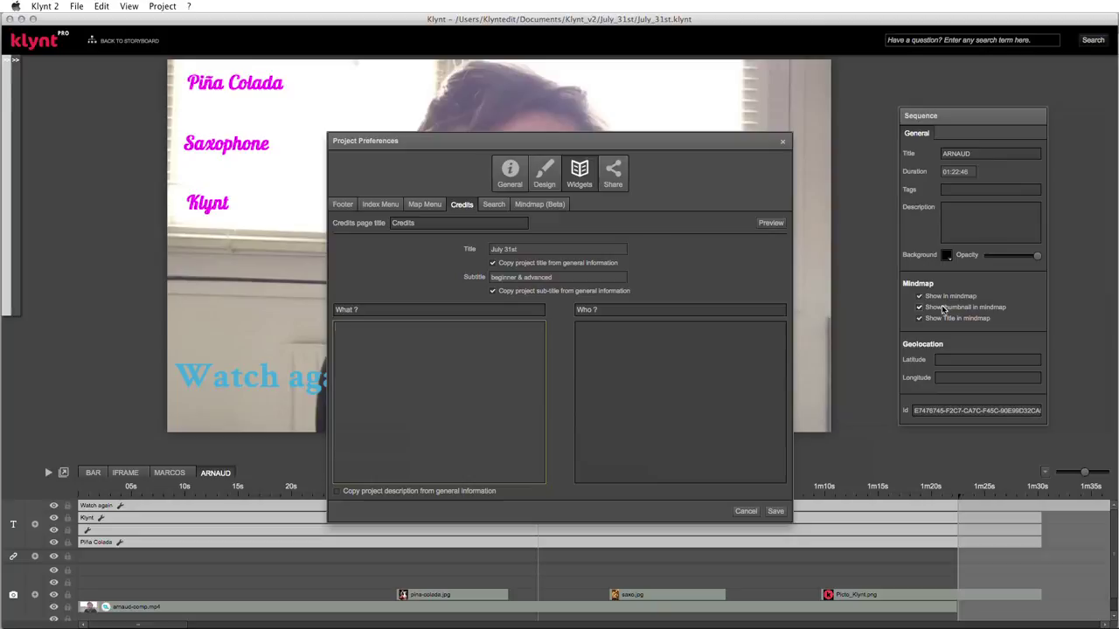
text(this is a test to show how the credits widget works)
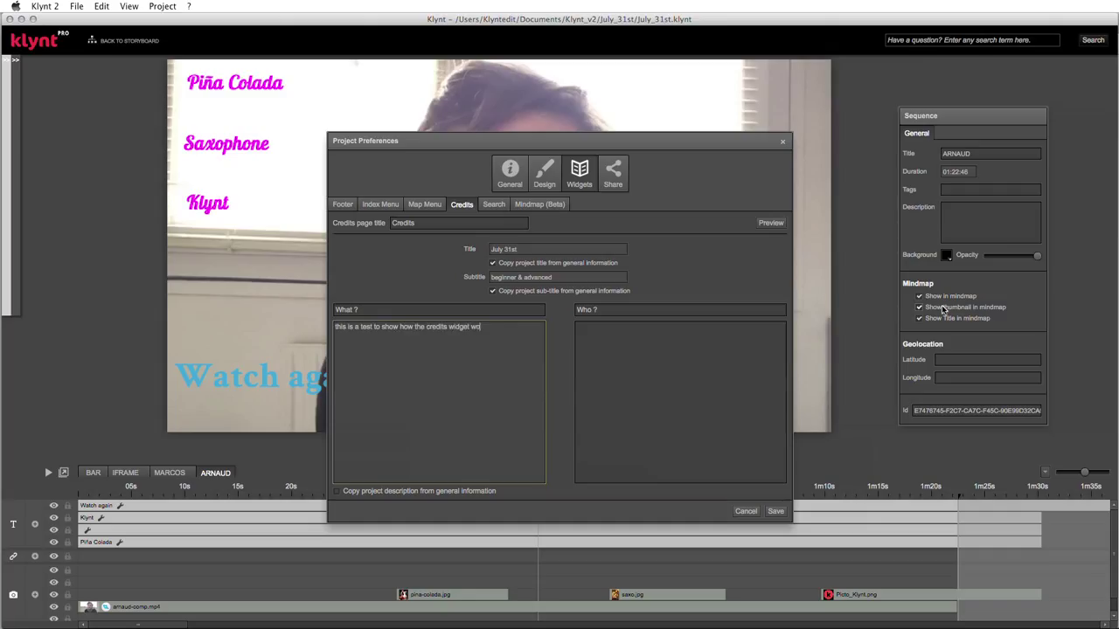
click(697, 350)
text(The)
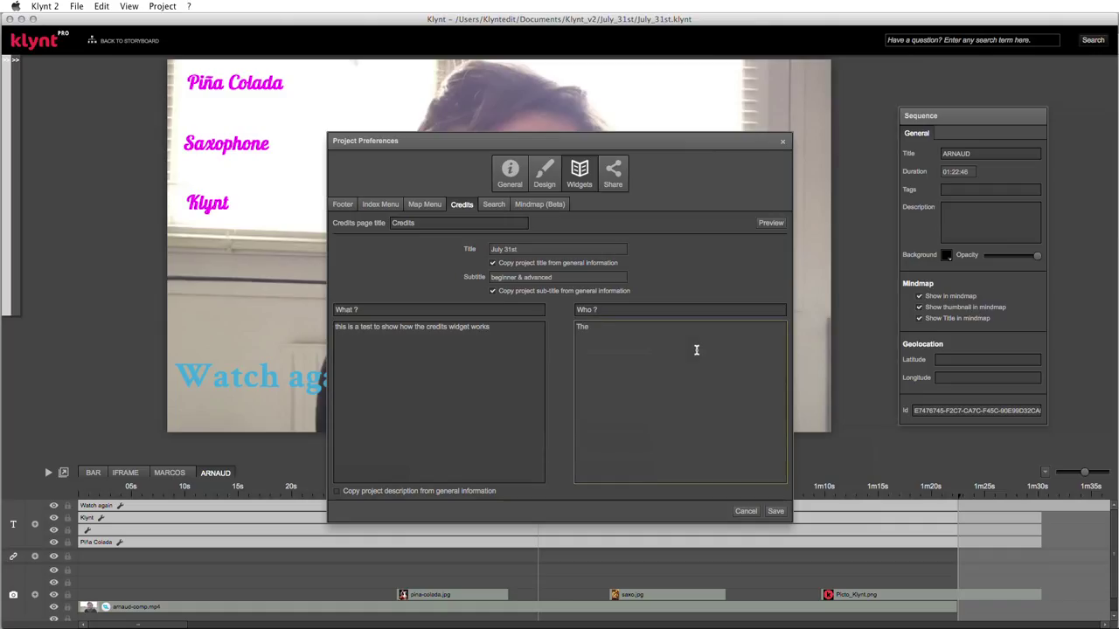
text( klynt team)
double_click(591, 328)
- Correct the credit to 'The Klynt team' and preview the credits page in Chrome
text(Klynt)
click(770, 224)
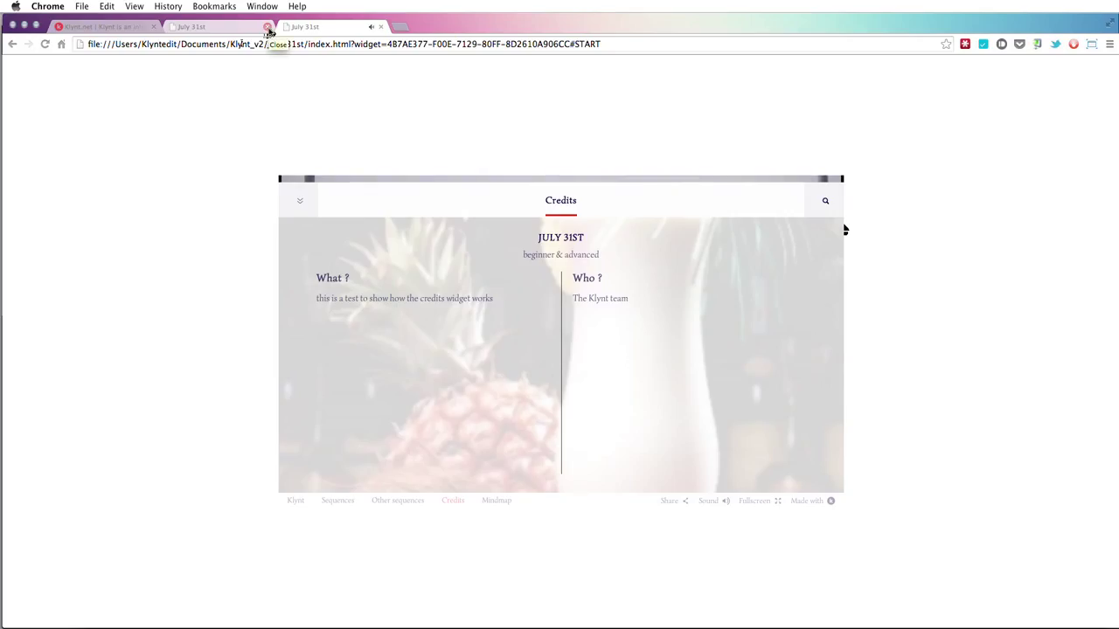
click(713, 501)
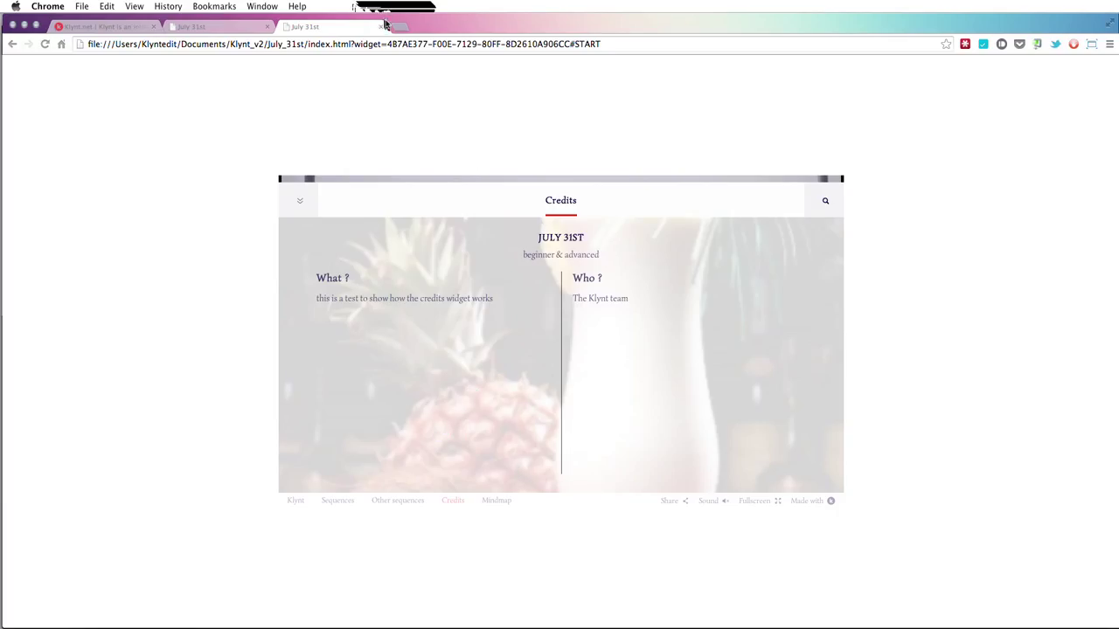
- Bring up Klynt's Search settings, then return to the Chrome preview
key(super+Tab)
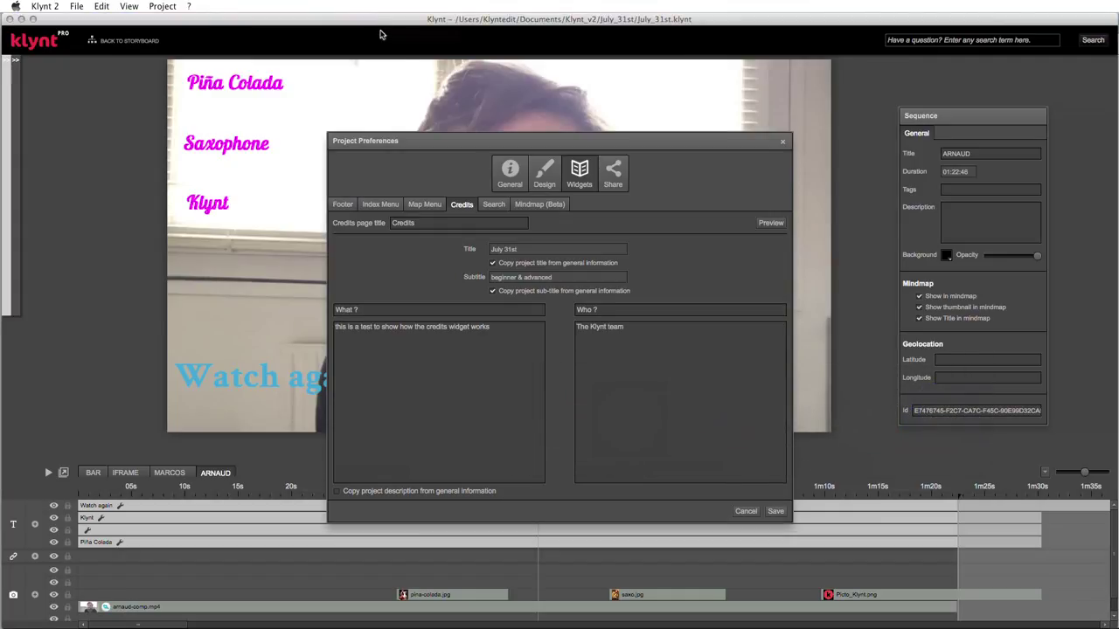
click(495, 206)
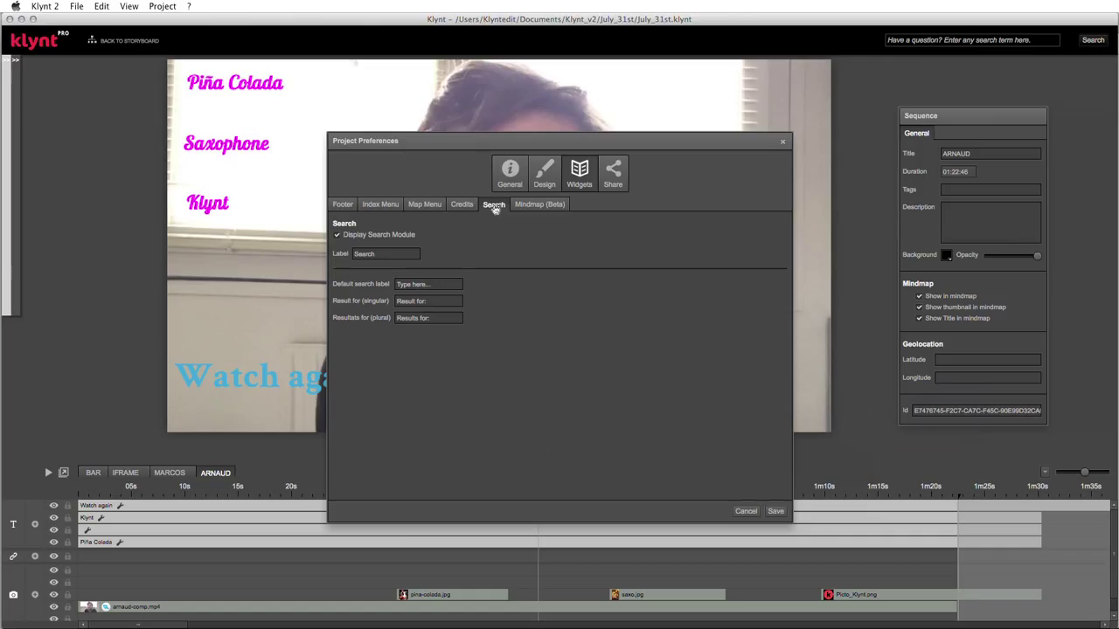
key(super+Tab)
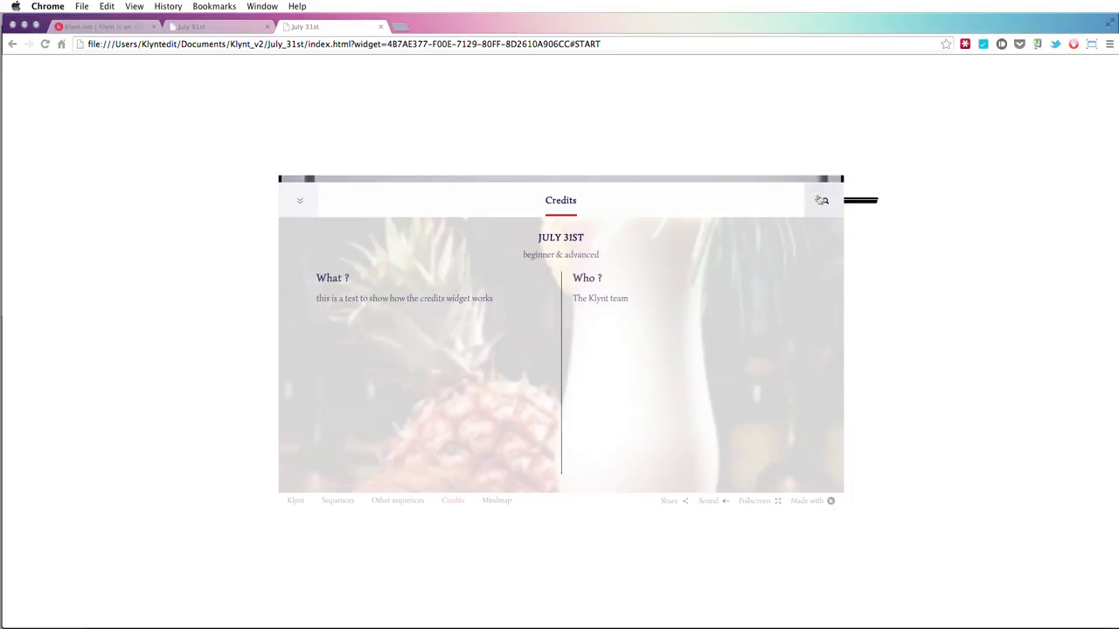
- Search the preview for 'idriss', play the CONCERT sequence and browse the footer's sequence list and credits
click(825, 201)
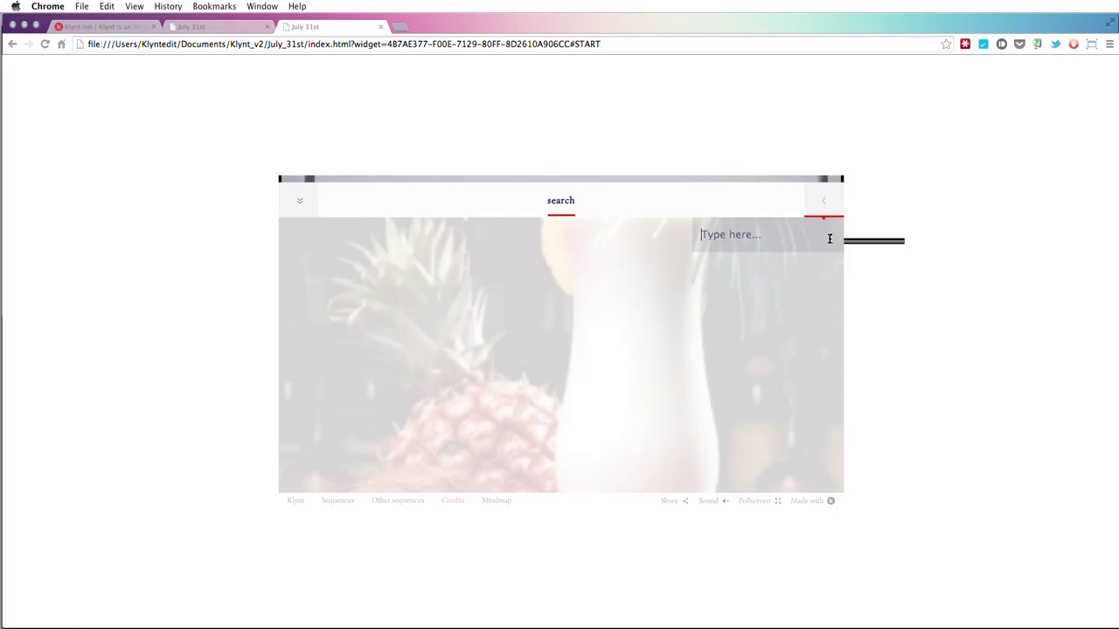
text(idriss)
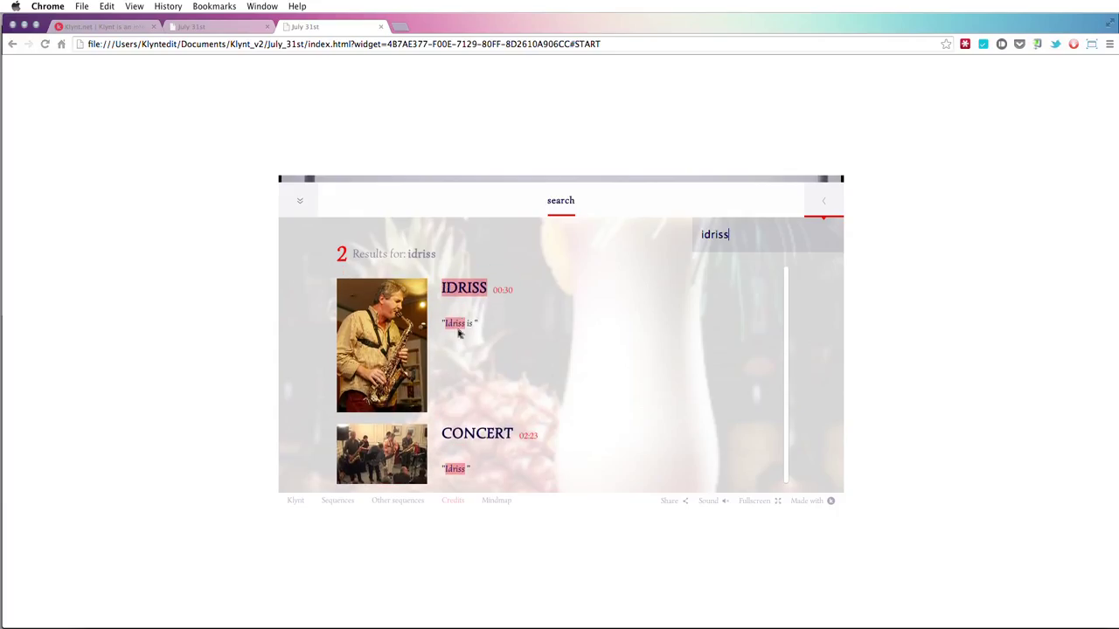
scroll(497, 368, down, 1)
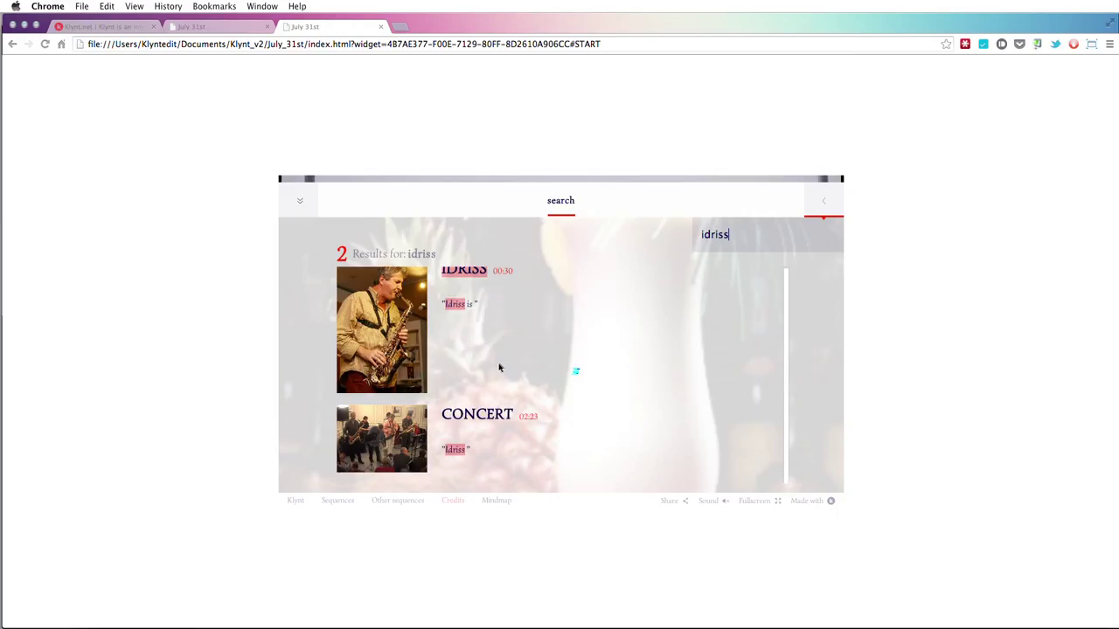
scroll(499, 368, up, 1)
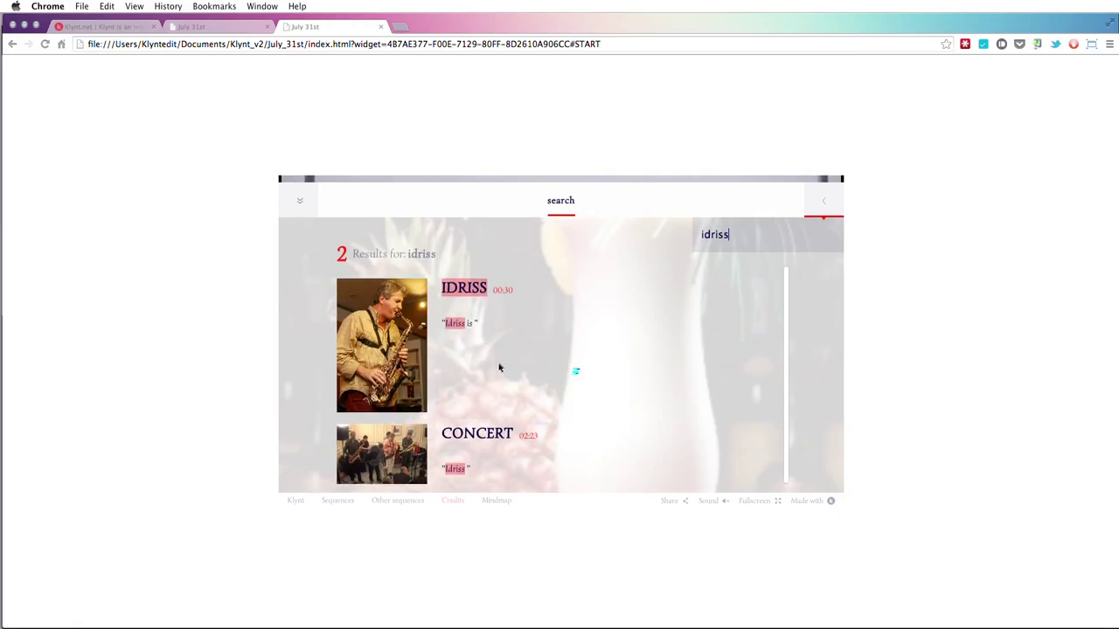
scroll(499, 368, down, 1)
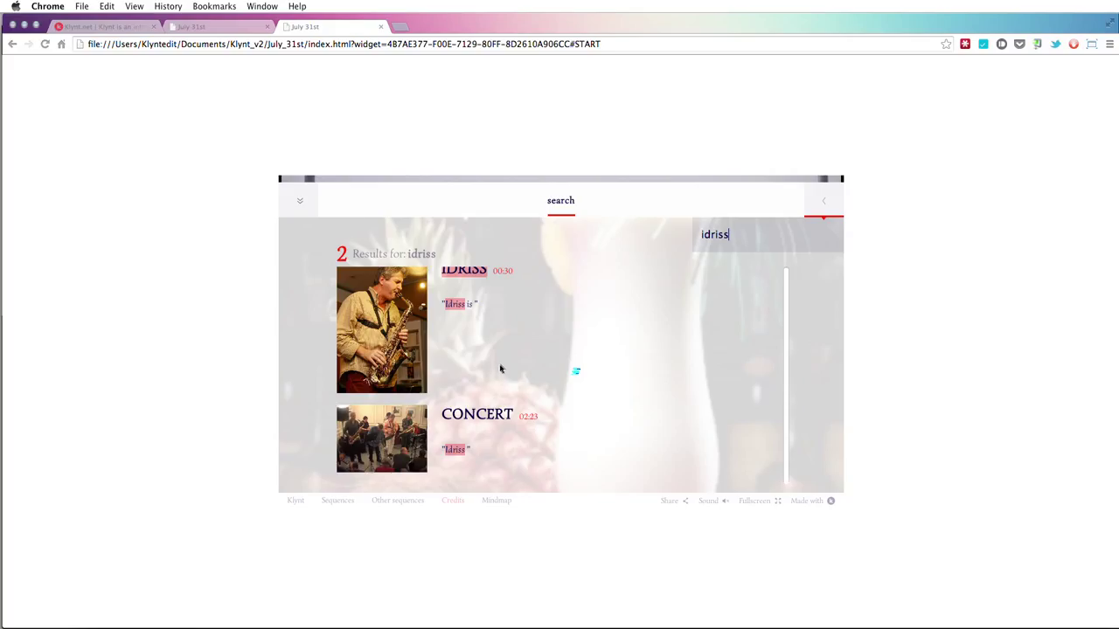
scroll(490, 390, up, 1)
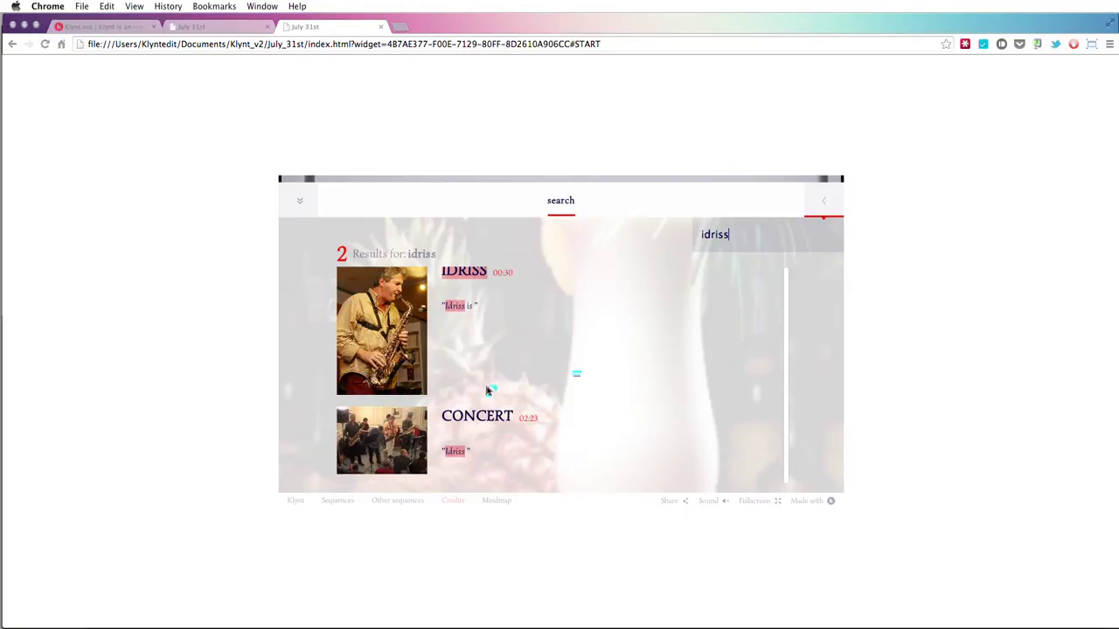
click(407, 431)
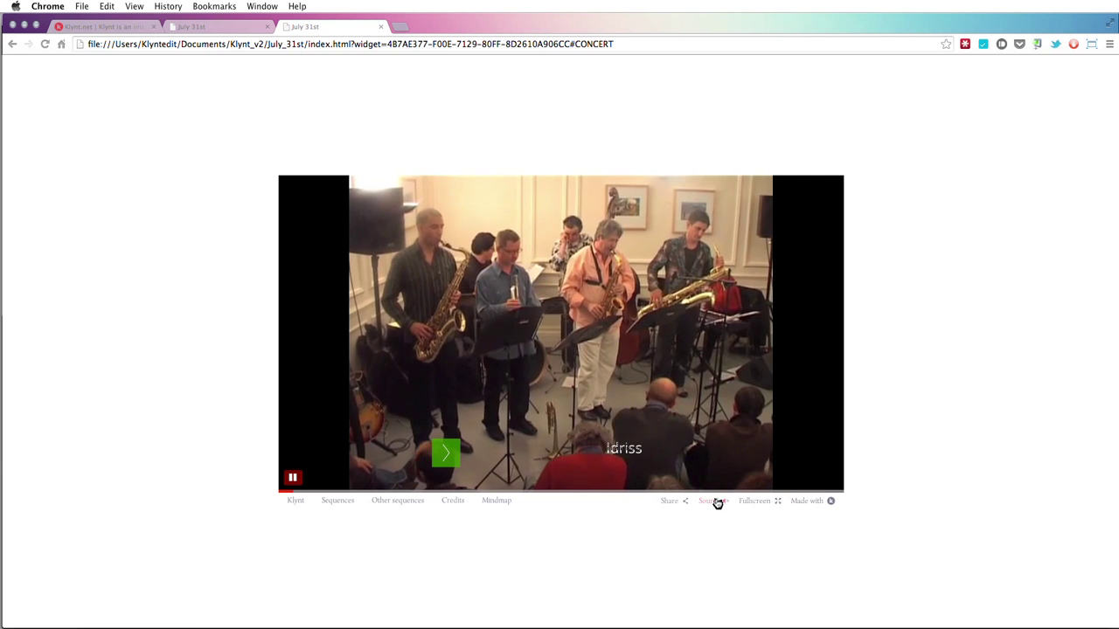
mouse_move(718, 502)
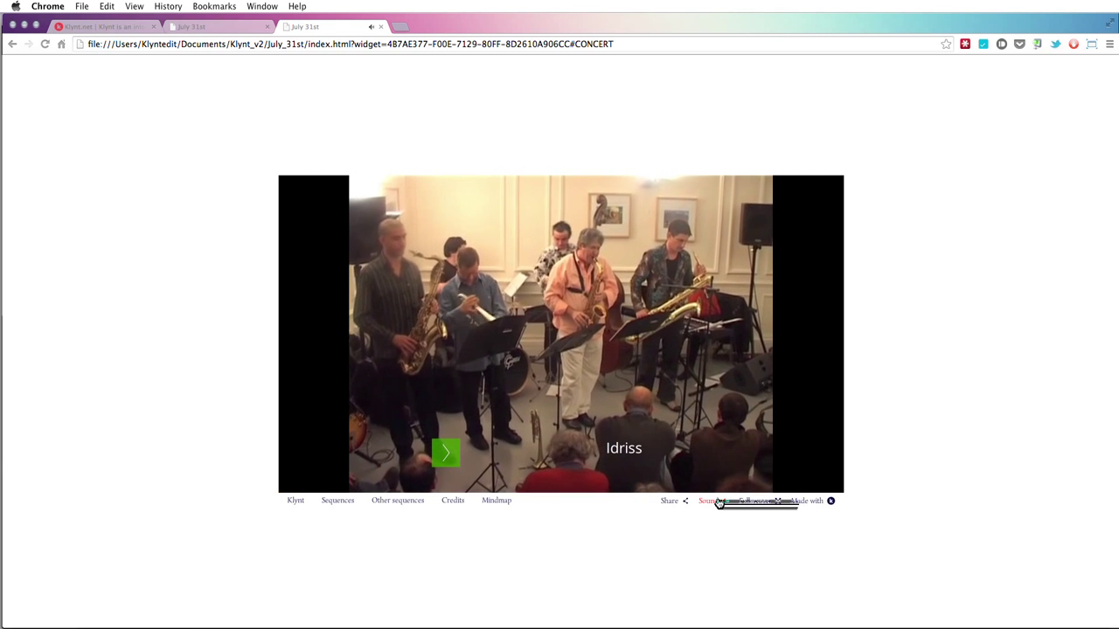
click(385, 501)
click(453, 502)
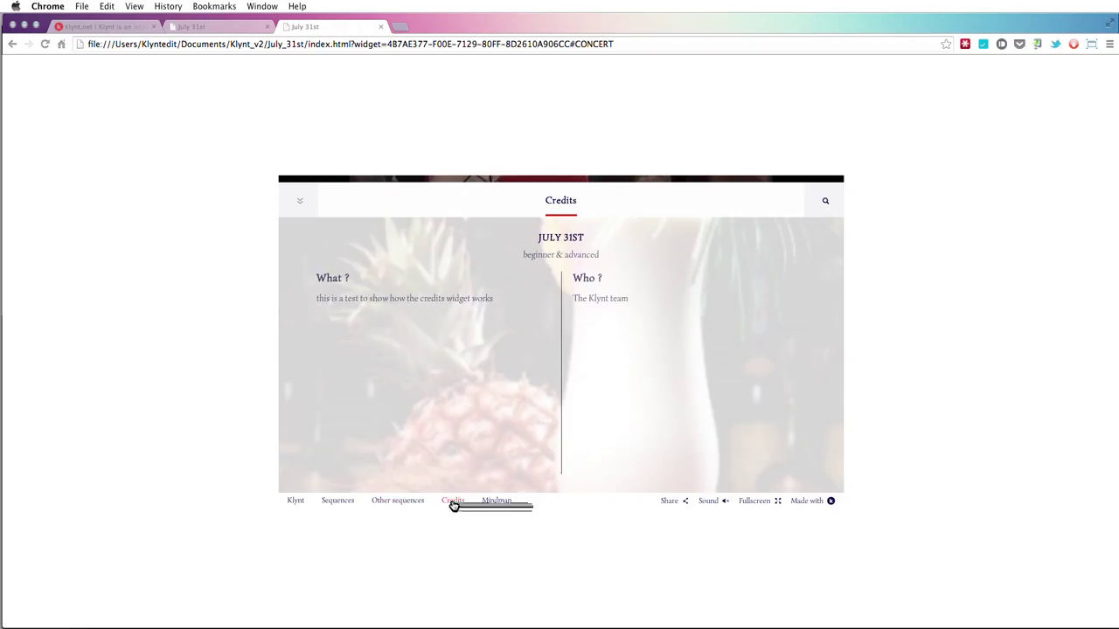
- Search for 'arnaud', play and pause the ARNAUD clip with sound on, then close the preview tab
click(814, 201)
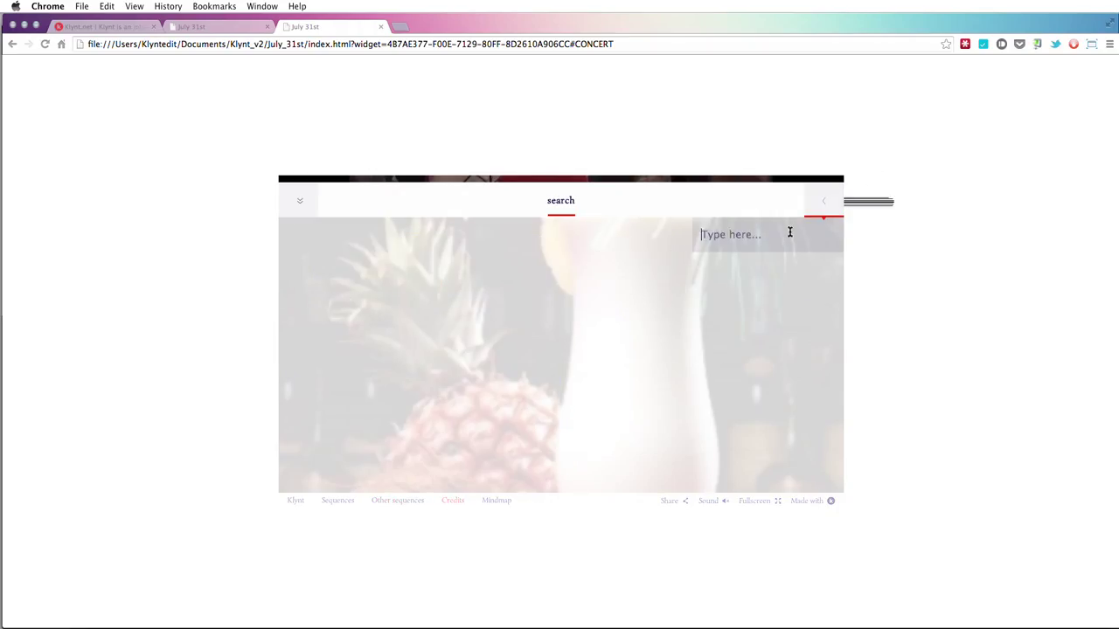
text(arnaud)
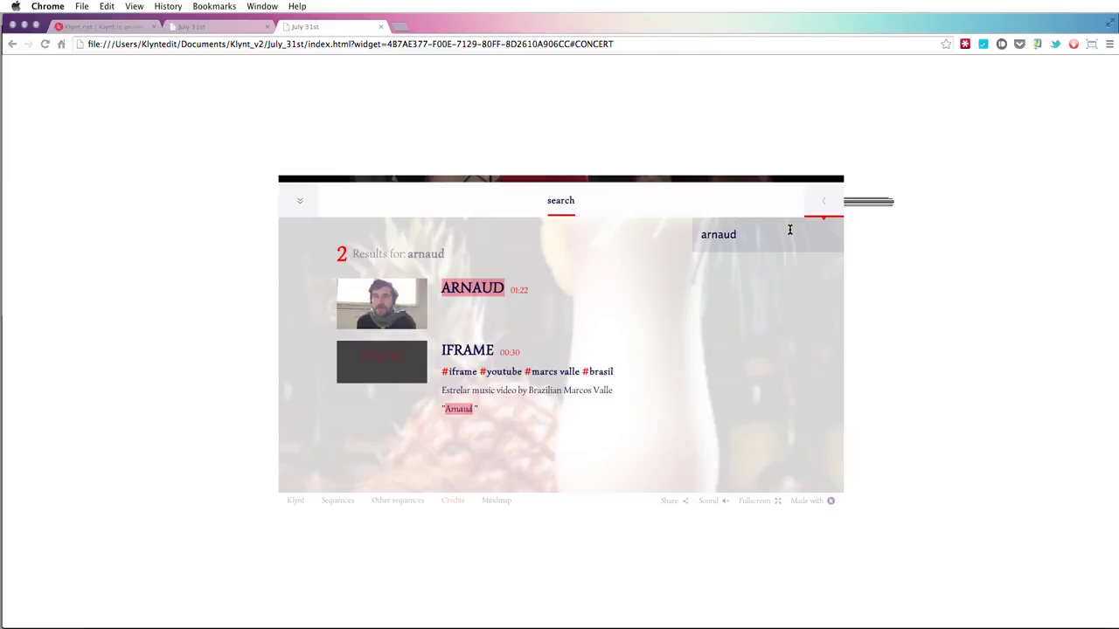
click(393, 299)
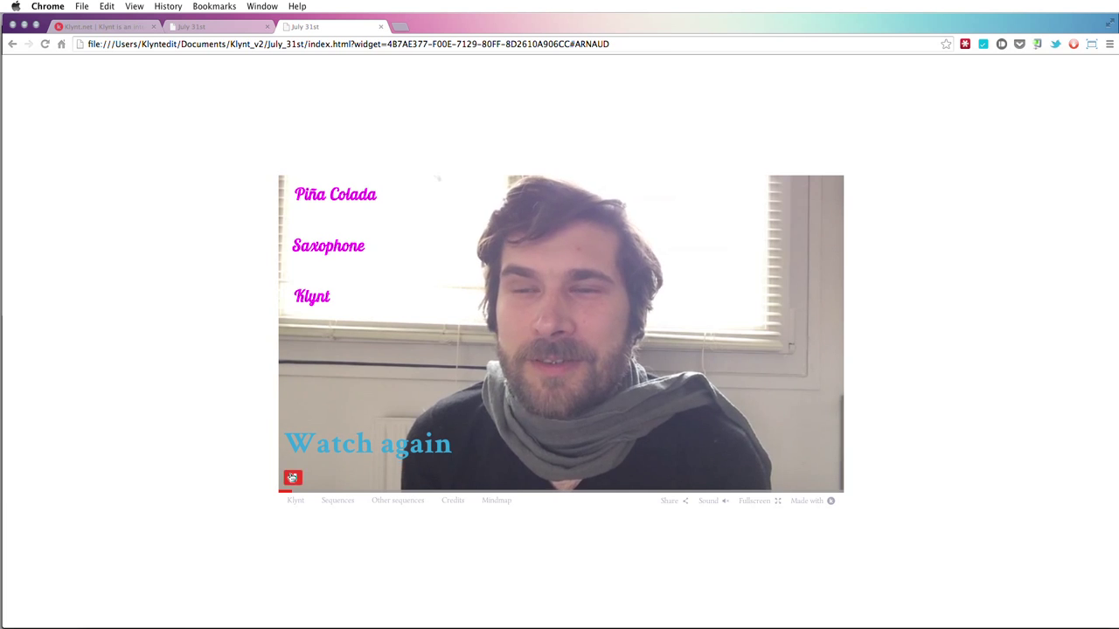
click(726, 501)
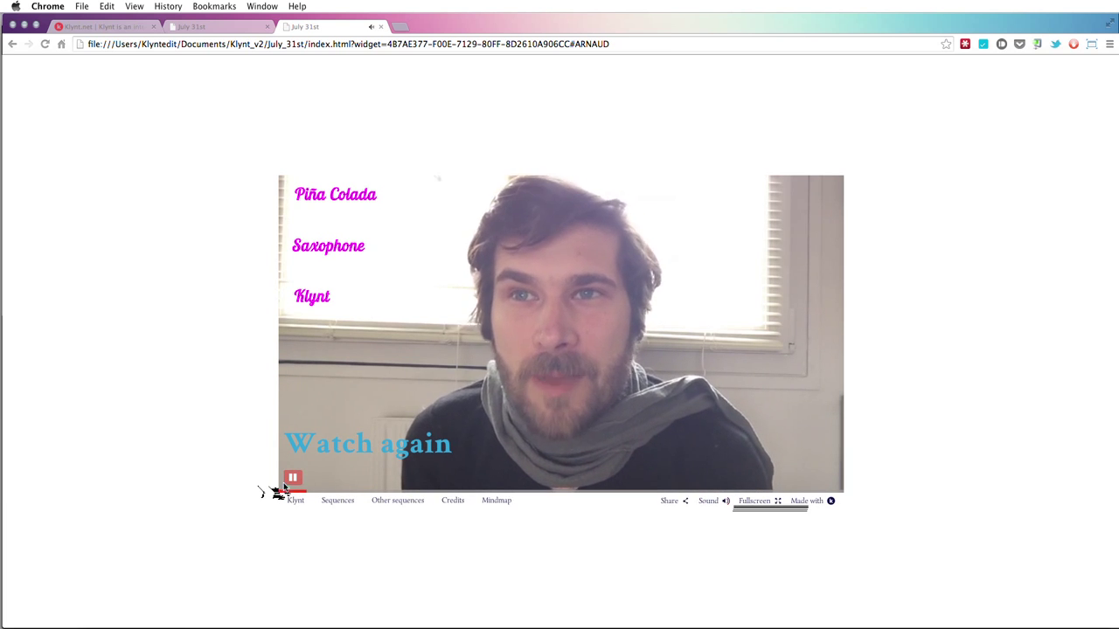
click(292, 477)
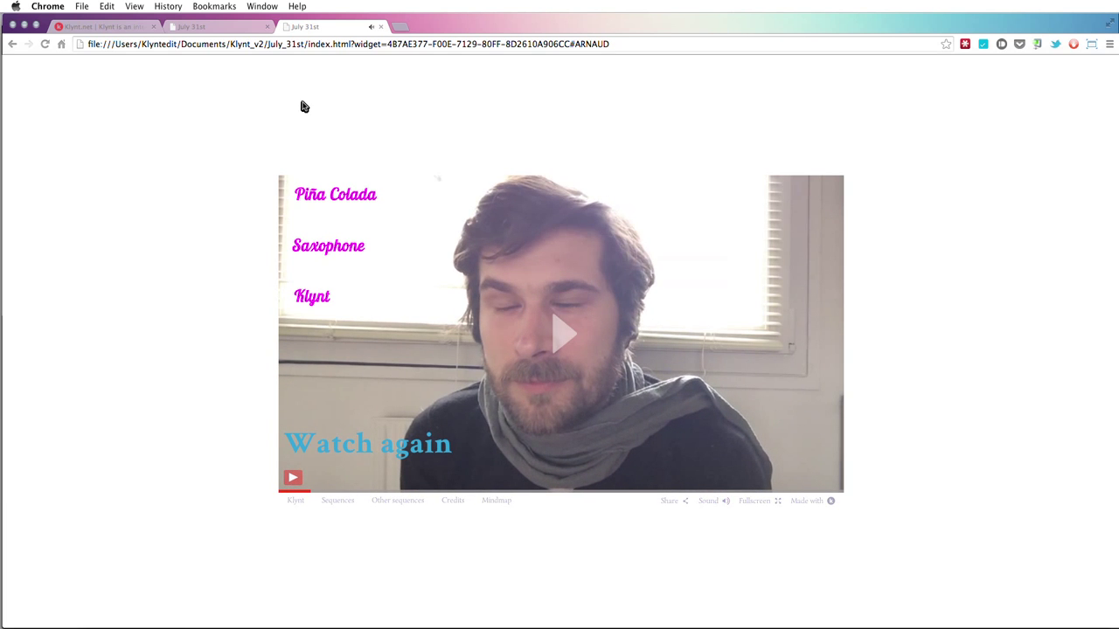
click(381, 27)
- Keep Display Search Module on, with labels Search, Type here..., Result for: and Results for:
key(super+Tab)
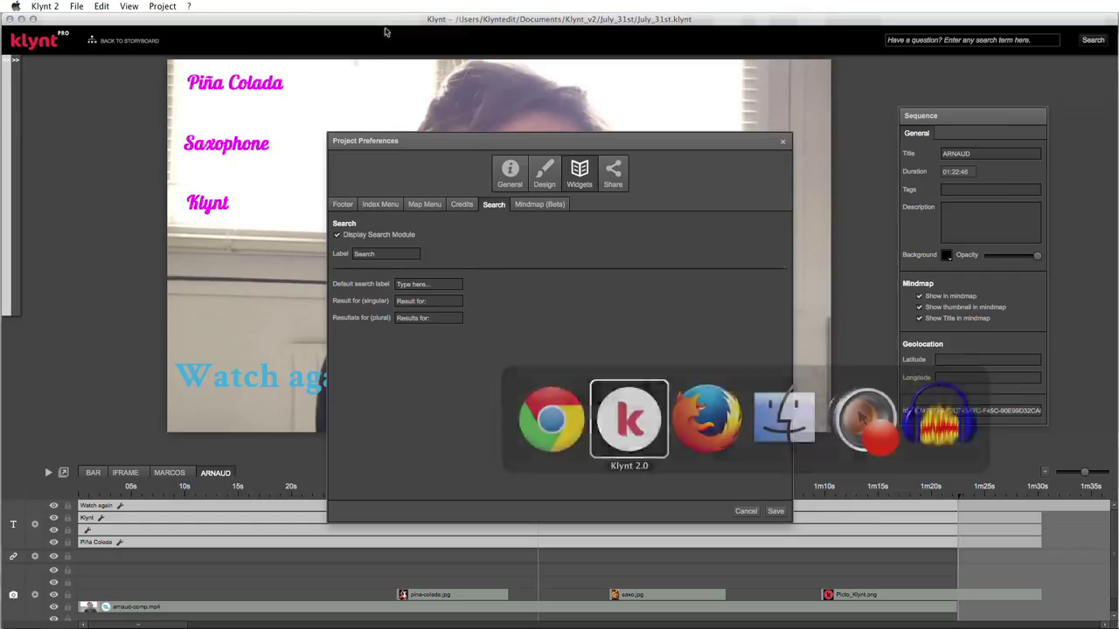
click(338, 238)
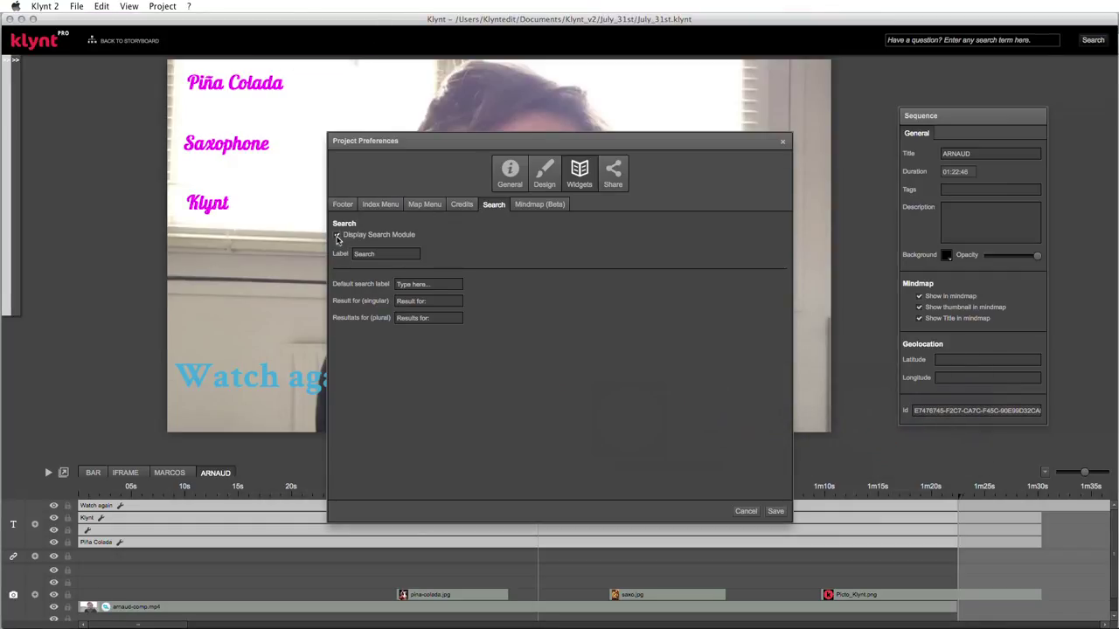
click(337, 237)
click(387, 252)
click(432, 284)
click(440, 303)
click(439, 318)
click(444, 286)
- In the Map Menu widget settings, create a new map menu named Map
click(426, 207)
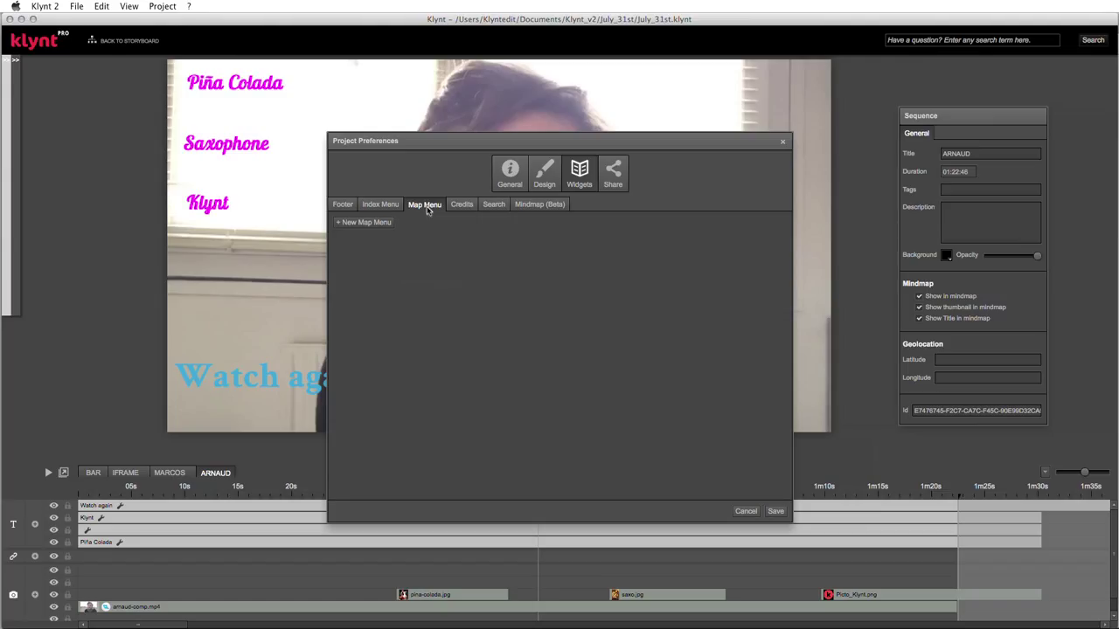
click(350, 206)
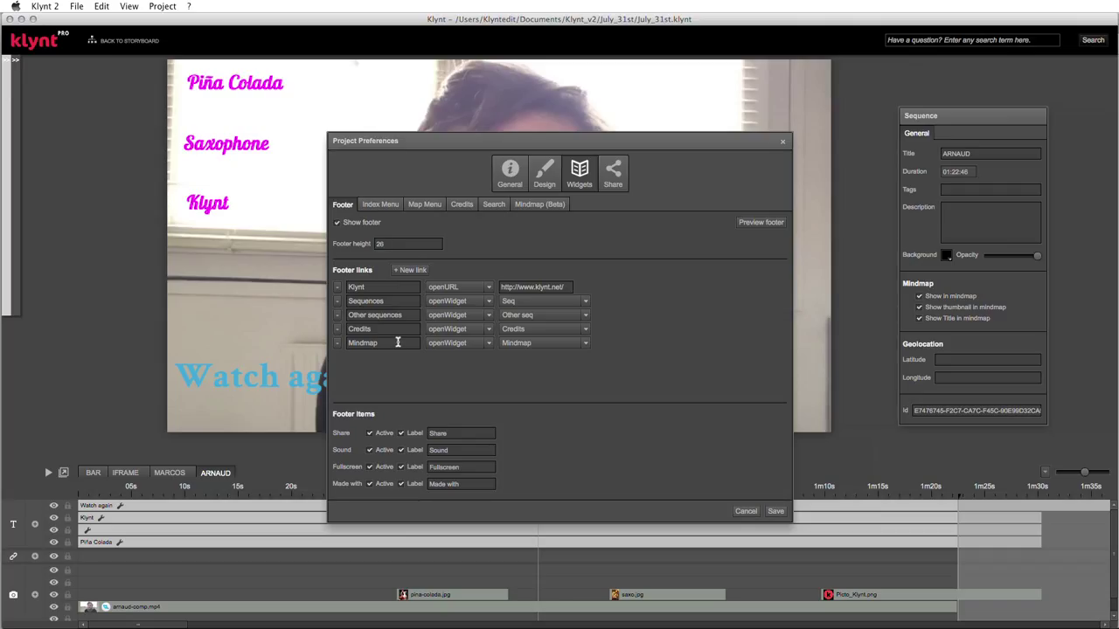
click(424, 206)
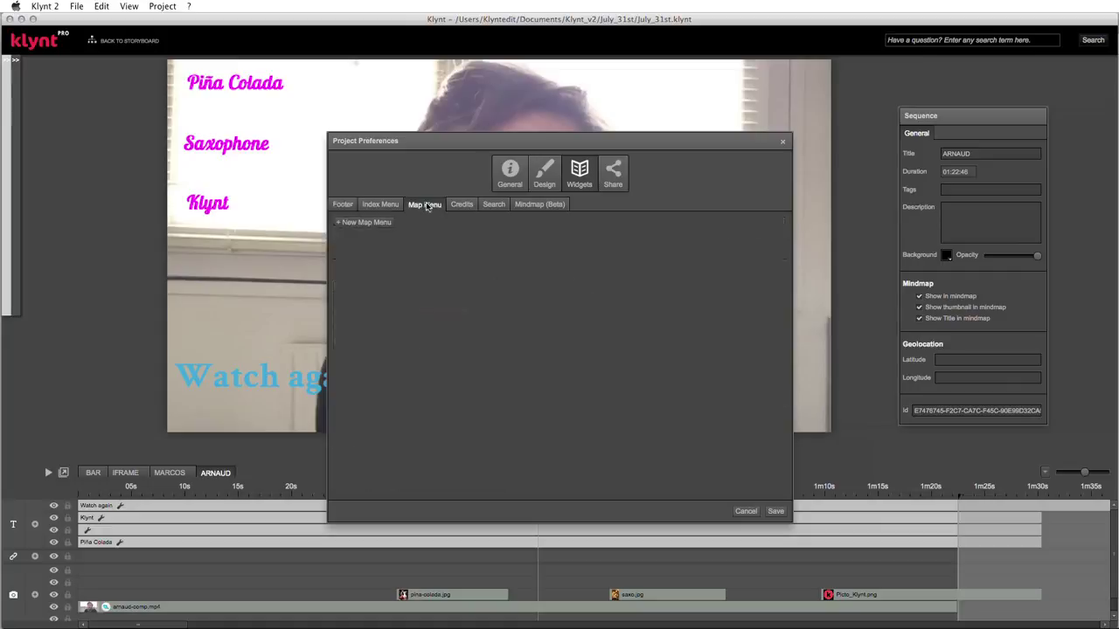
click(377, 223)
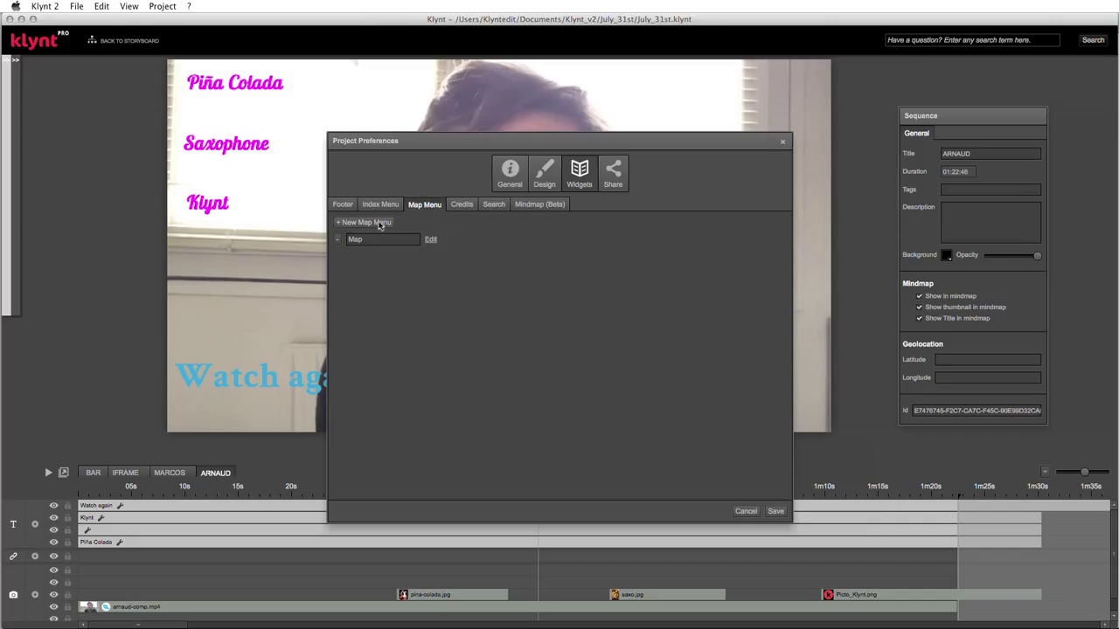
- Replace the map menu name 'Map' with 'Geography'
click(364, 239)
key(BackSpace)
key(BackSpace)
key(BackSpace)
text(Geograp)
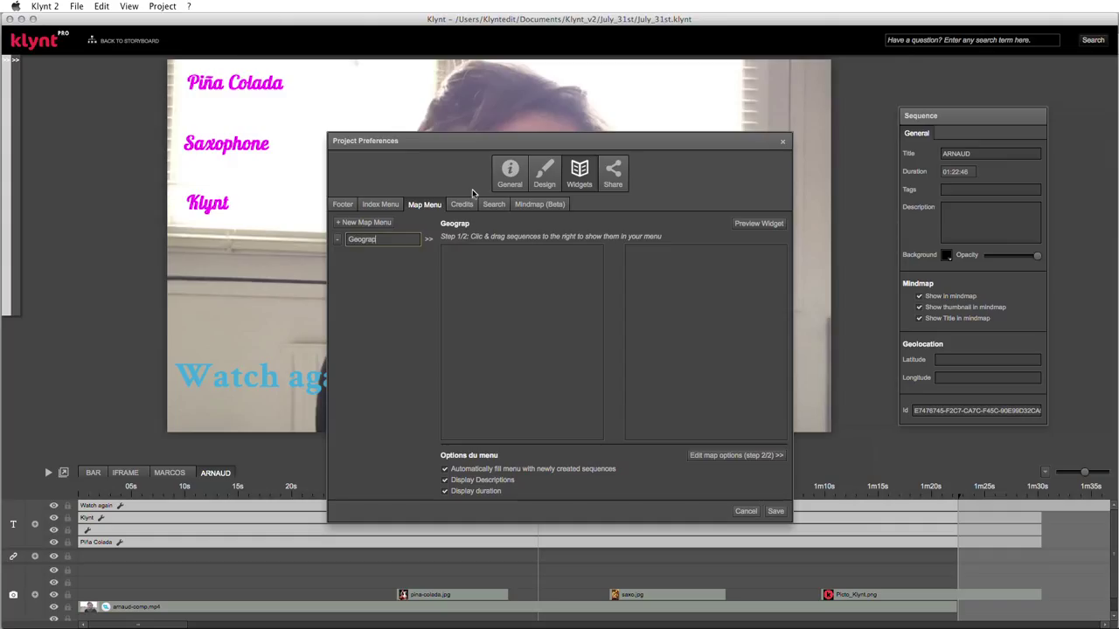
key(BackSpace)
text(phy)
- Go to map options step 2/2, select the Default Longitude, then switch to Chrome
click(714, 457)
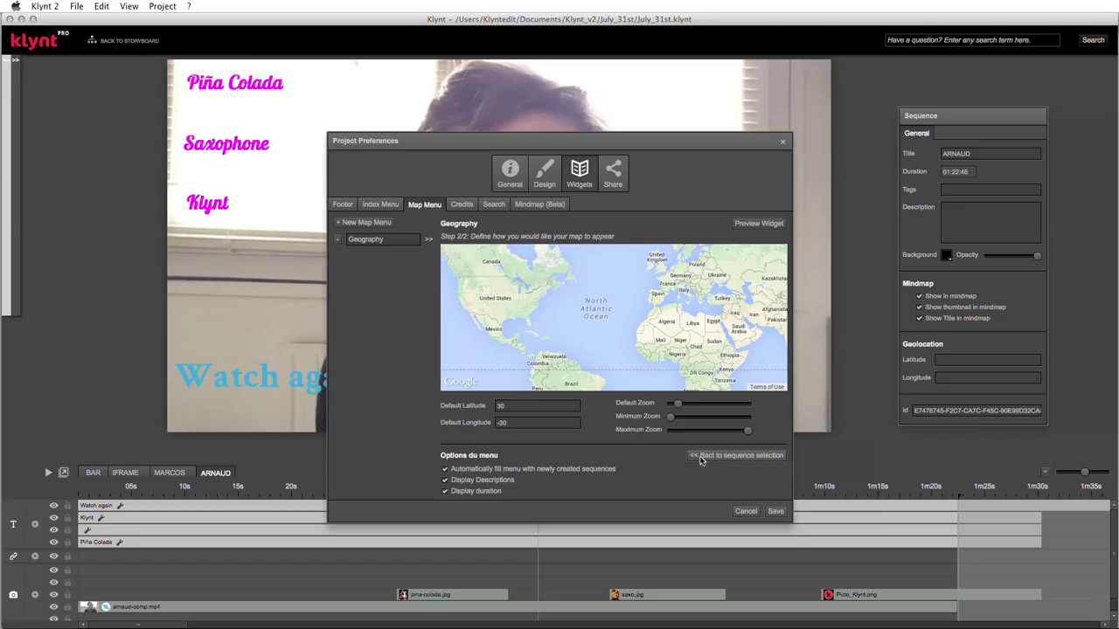
click(508, 420)
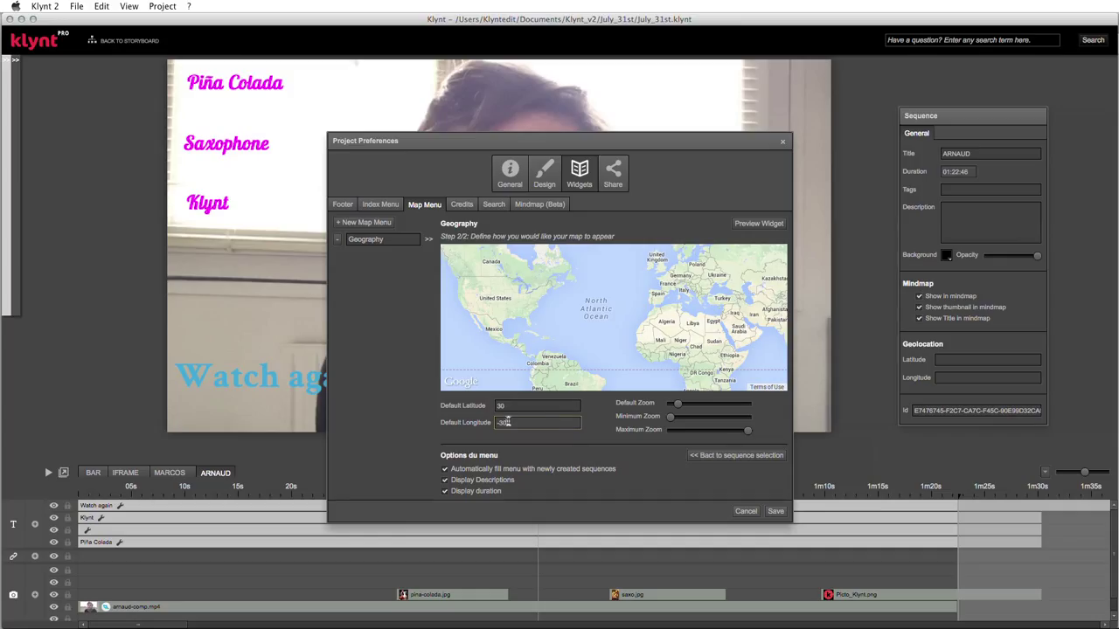
key(super+Tab)
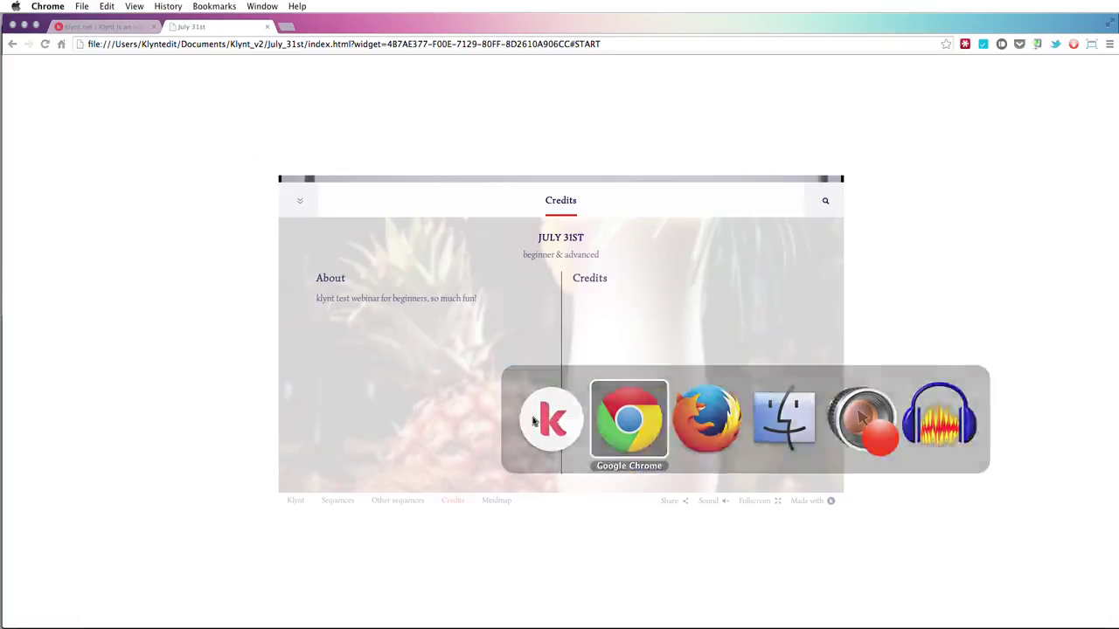
- Open Google Maps from a Chrome address-bar search
click(284, 43)
text(maps)
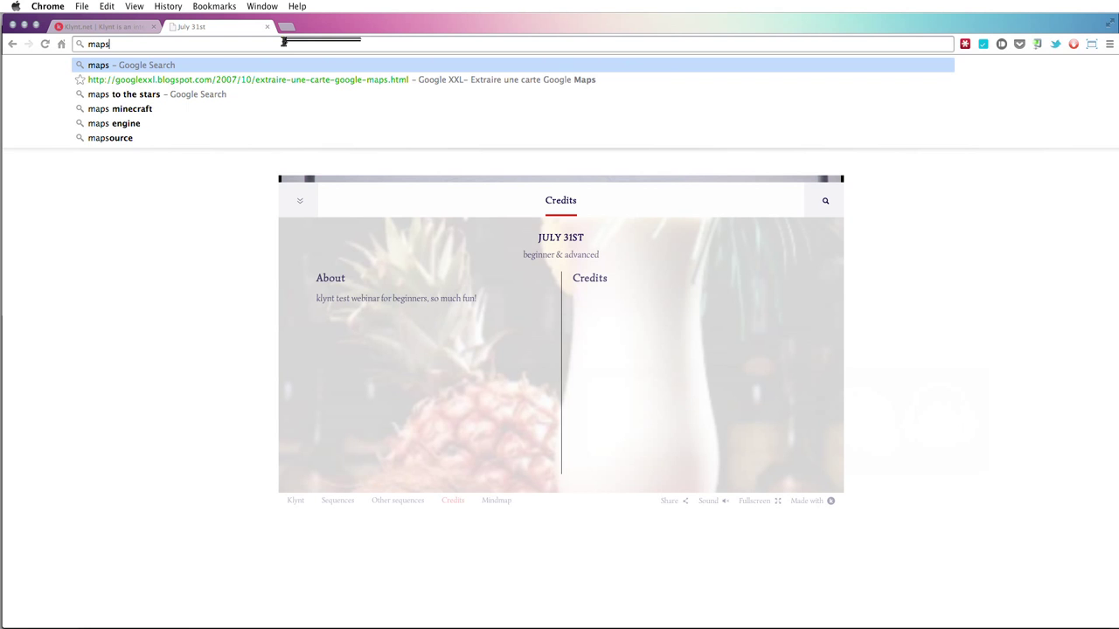
text(g)
key(Down)
key(Down)
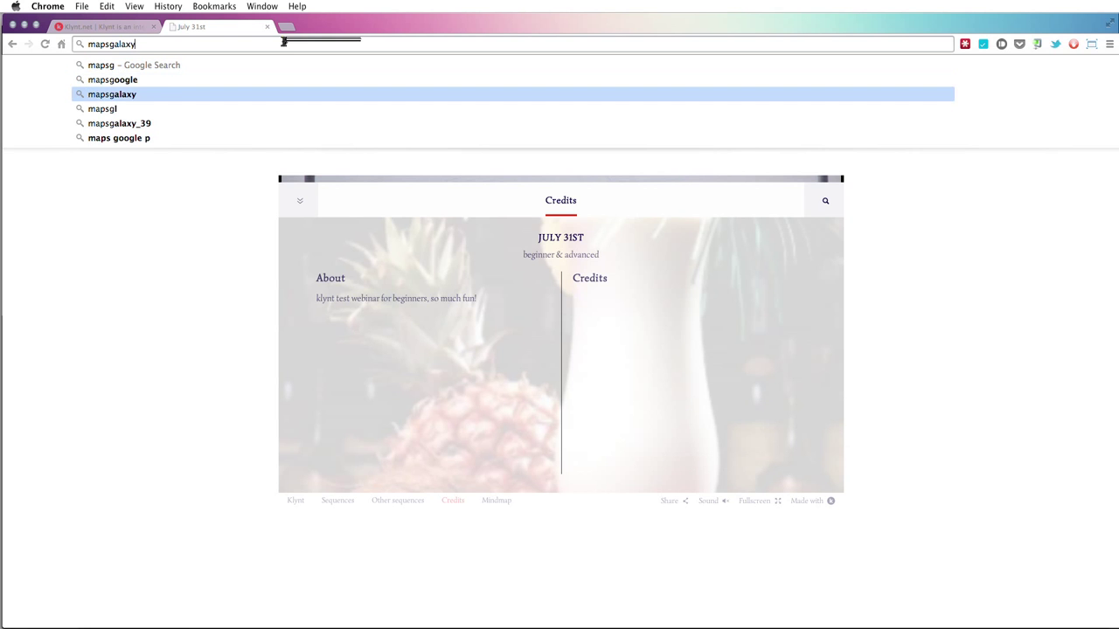
key(Up)
key(Return)
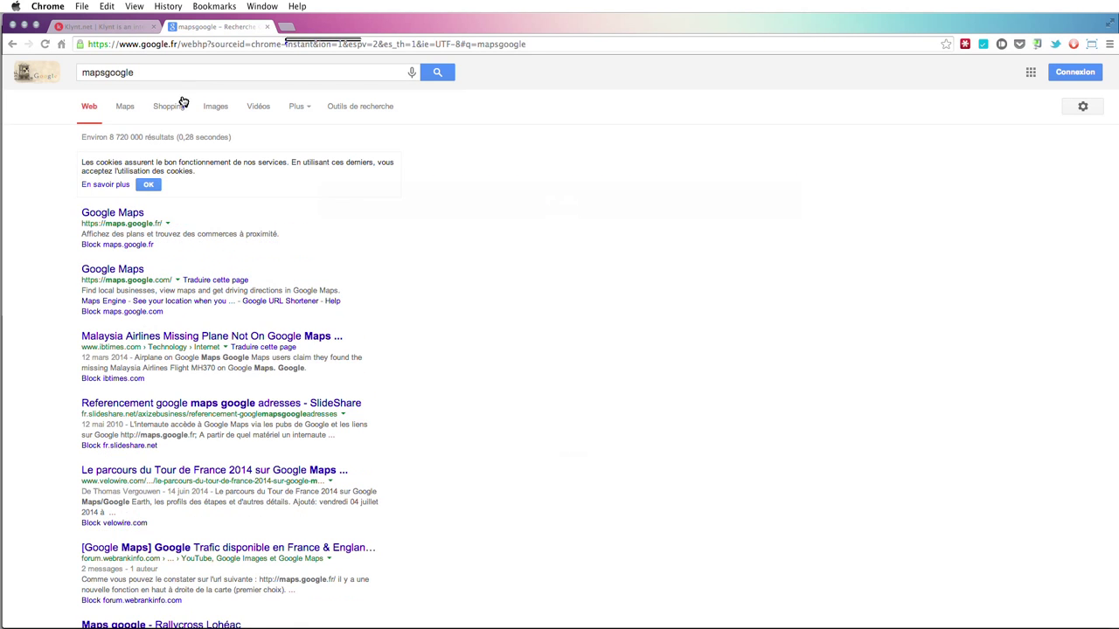
click(118, 213)
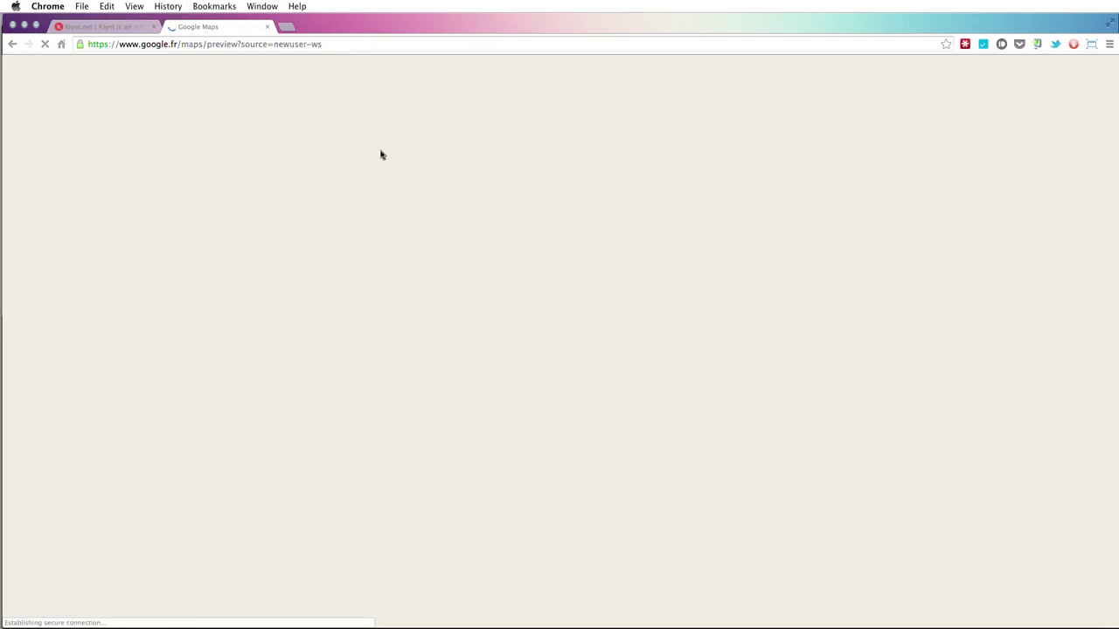
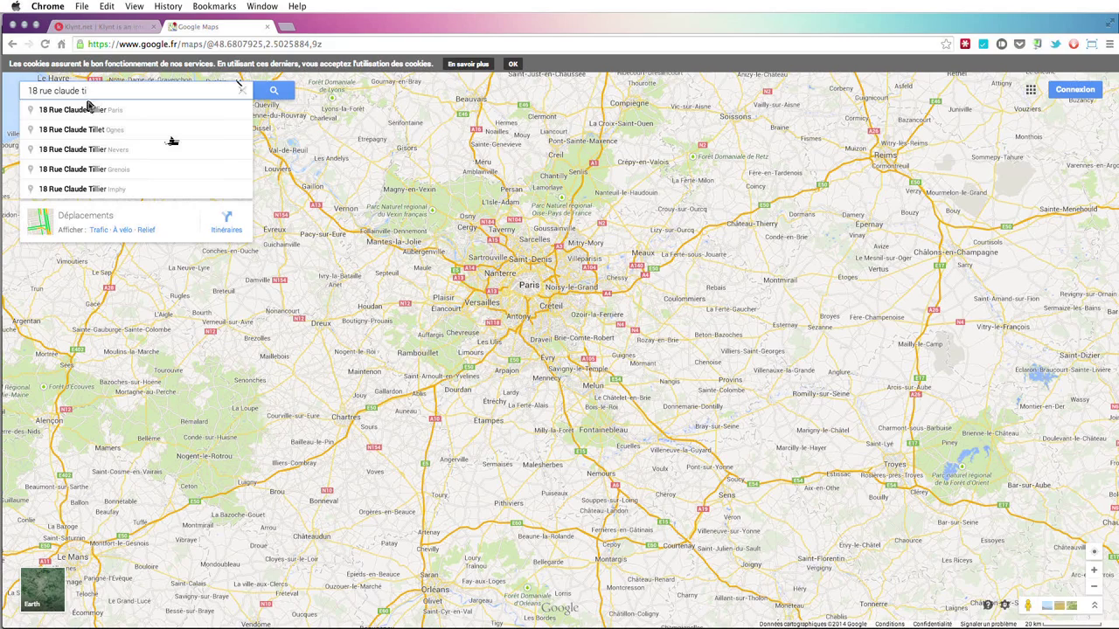
click(143, 110)
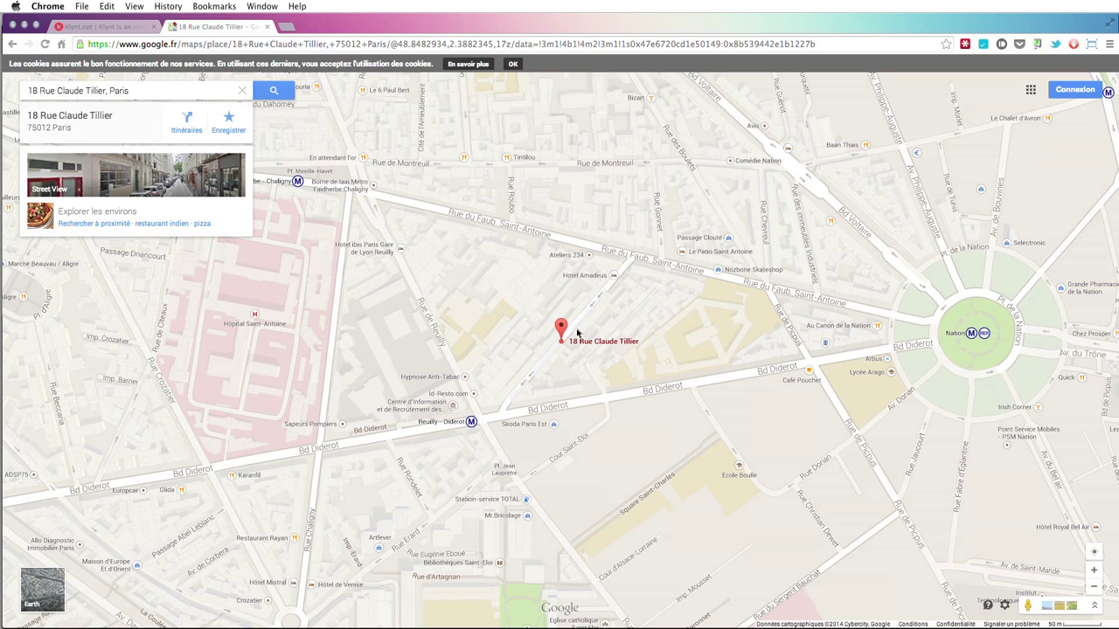
right_click(561, 329)
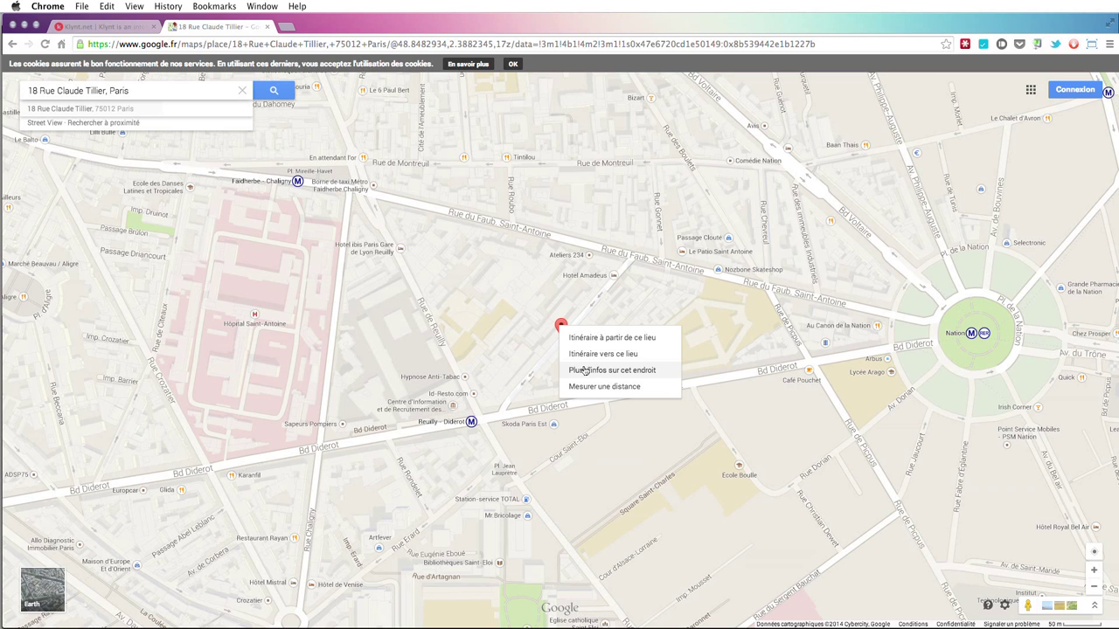
click(585, 371)
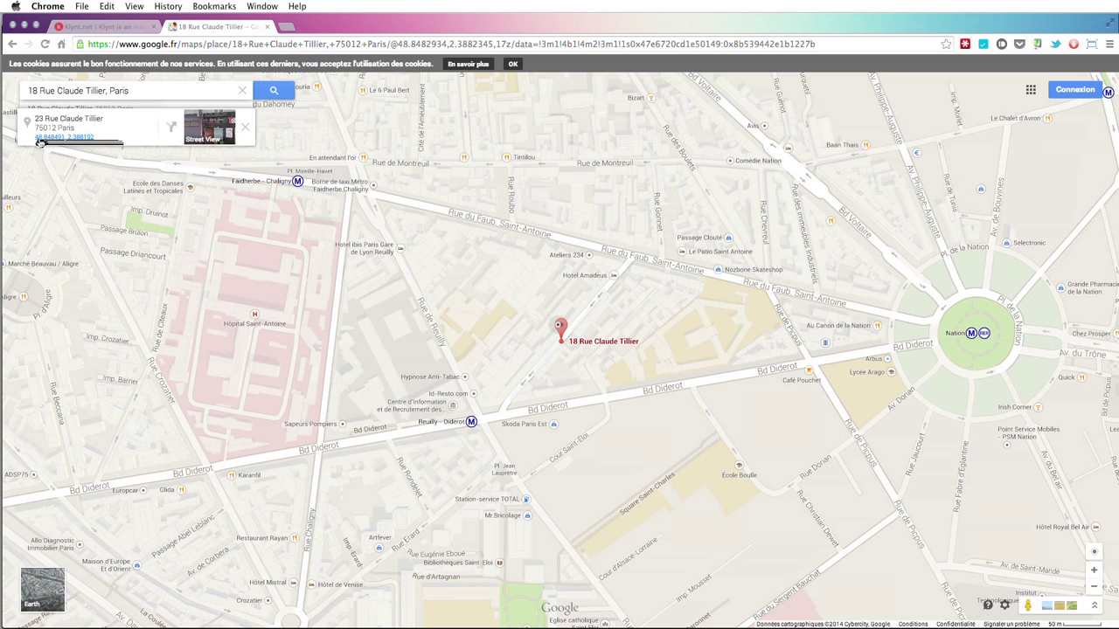
click(90, 141)
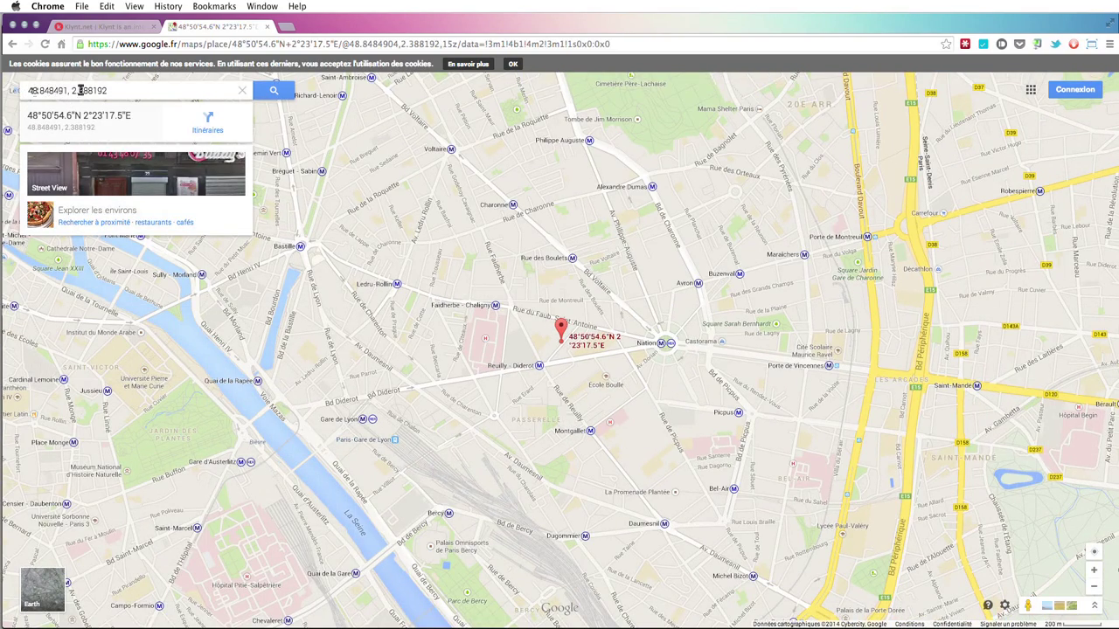
drag(122, 90, 28, 90)
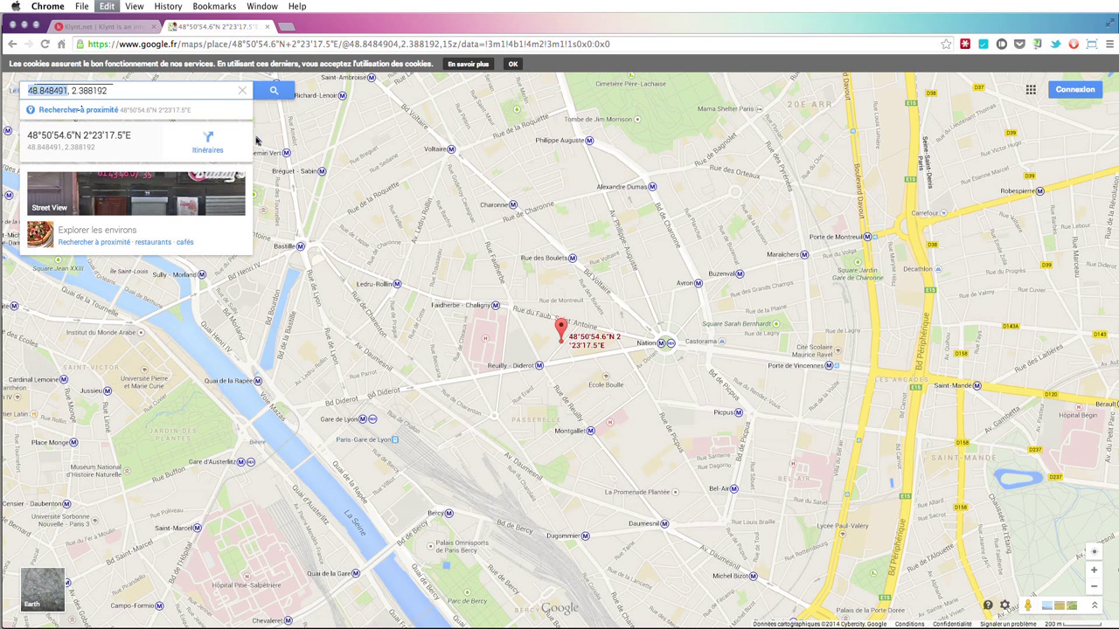
key(super+Tab)
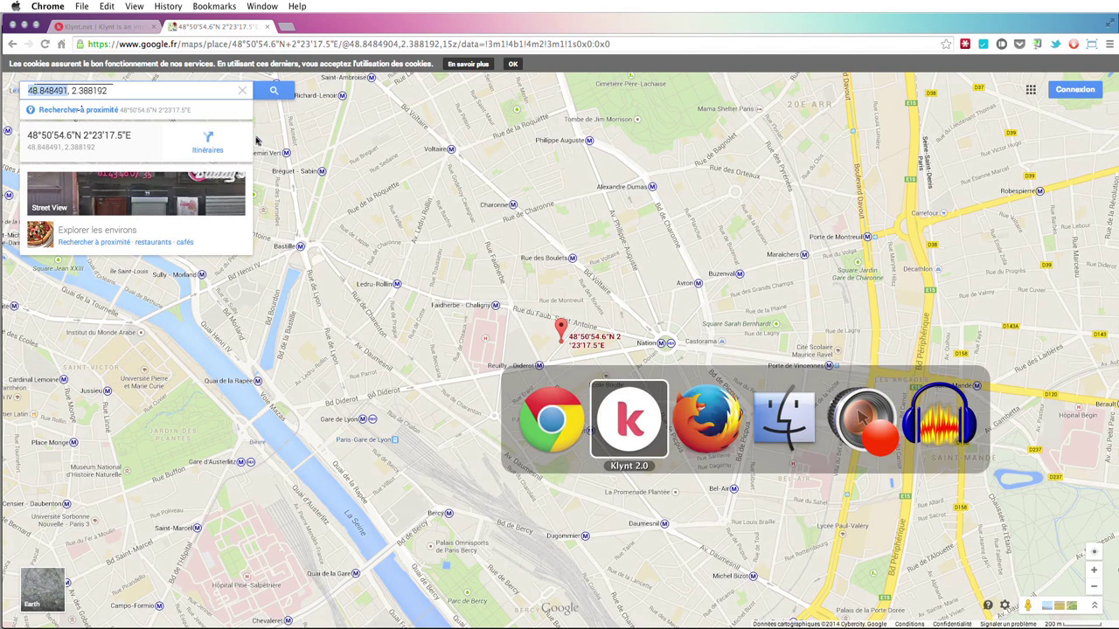
- Paste latitude 48.848491 and longitude 2.388192 into the Geography map defaults and adjust the zoom
click(517, 407)
text(48.848491)
click(525, 423)
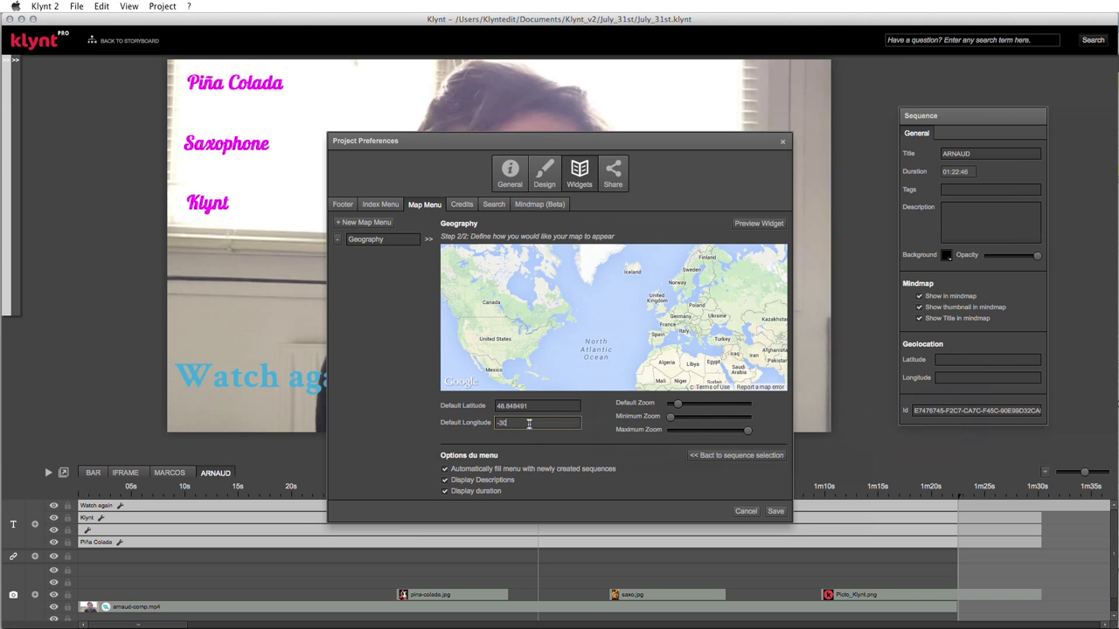
key(super+Tab)
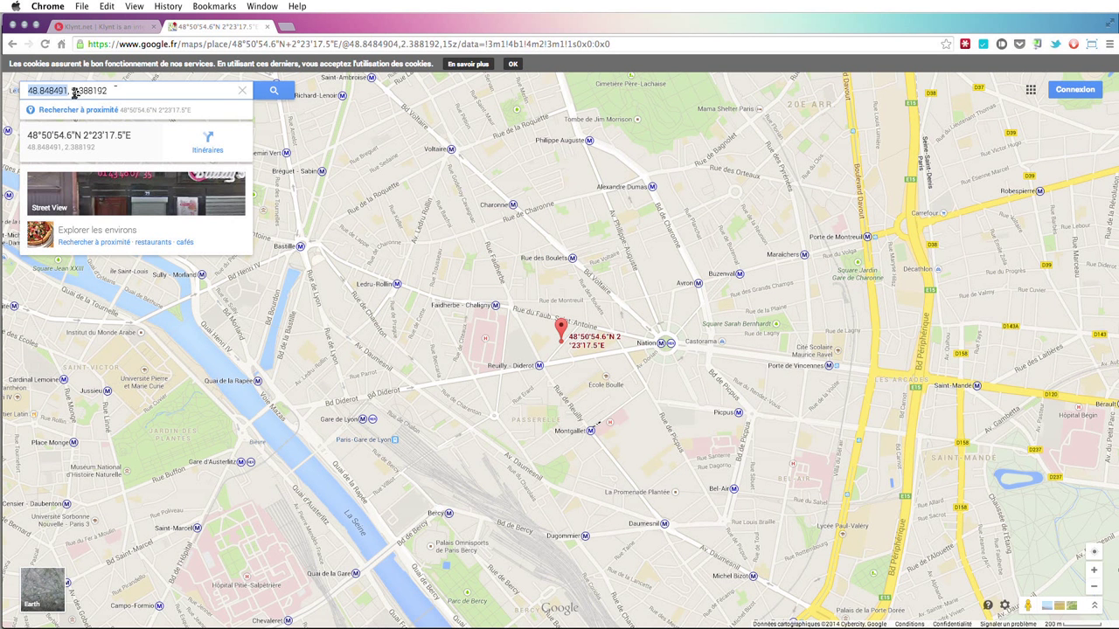
double_click(74, 90)
key(super+c)
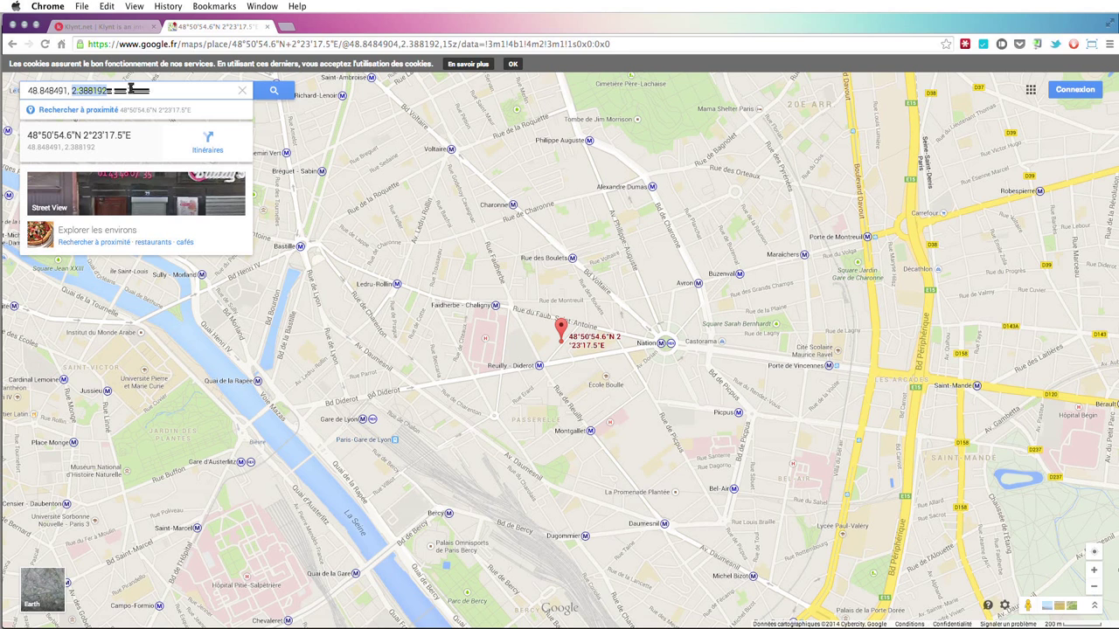
key(super+Tab)
key(super+v)
key(Tab)
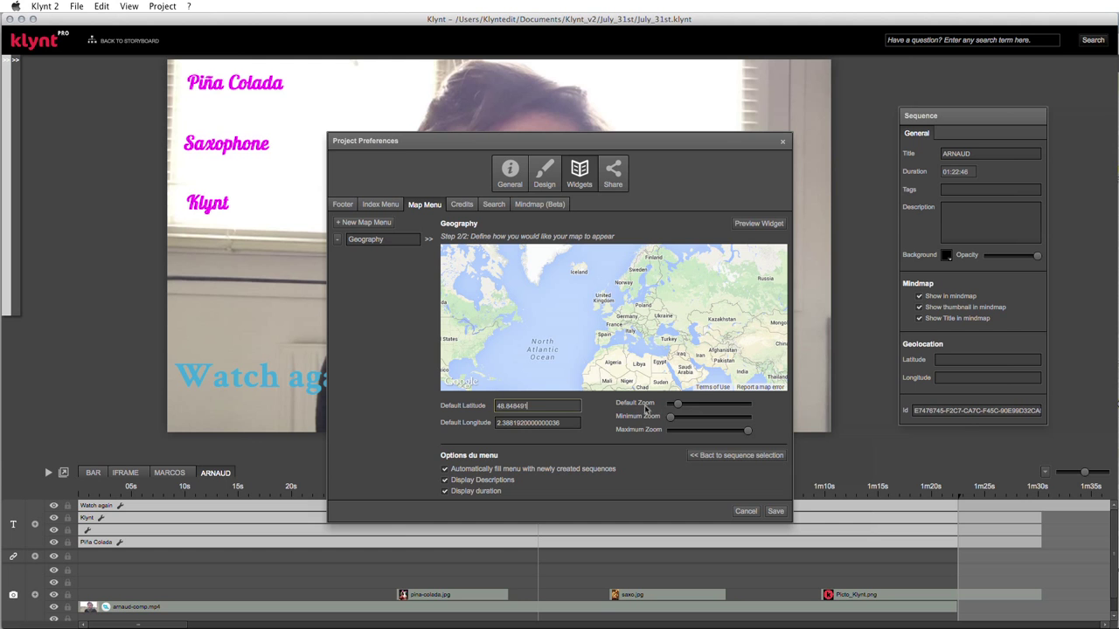
drag(678, 405, 723, 408)
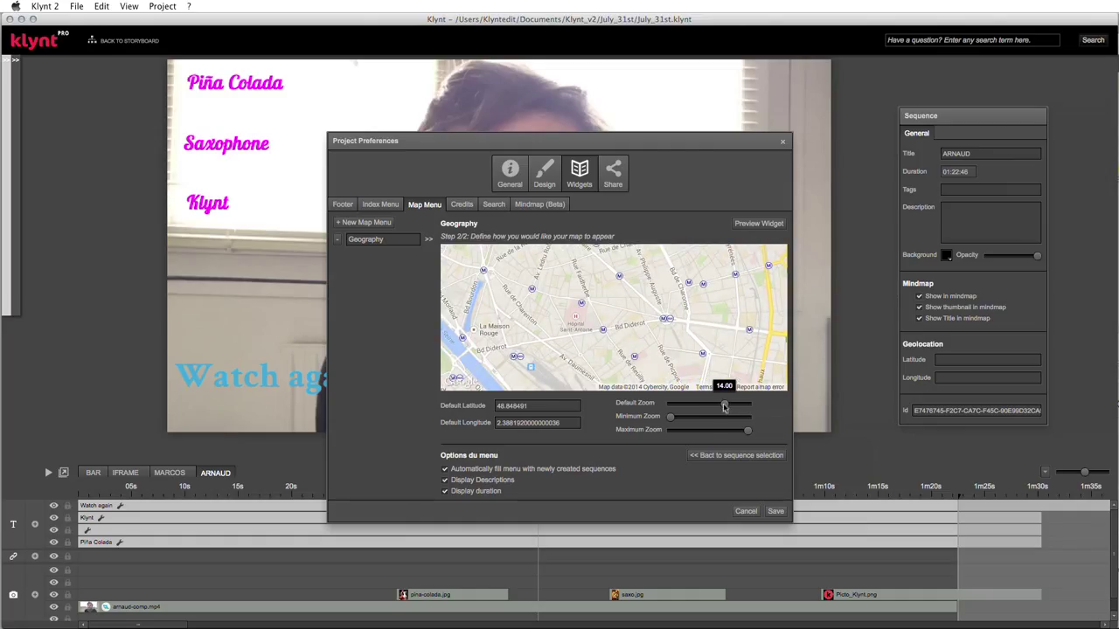
- Set the Geography map's default zoom to about 15 and minimum zoom to 9, then save
drag(724, 408, 725, 408)
drag(672, 420, 733, 434)
click(775, 512)
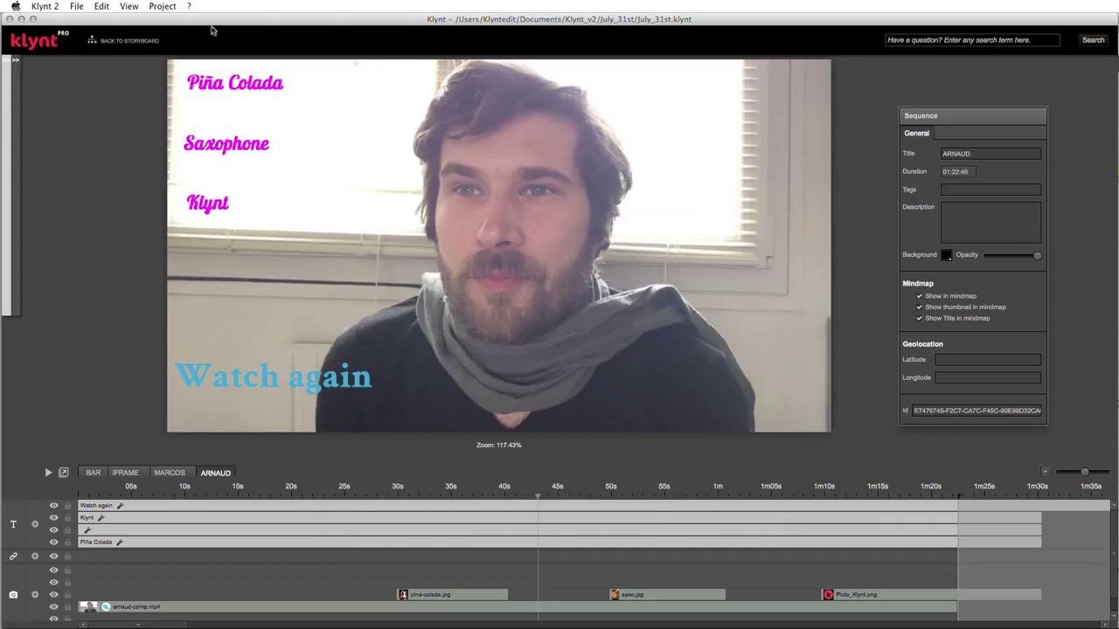
click(174, 6)
- Add a footer link named Geo with action openWidget targeting the Geography widget
click(172, 42)
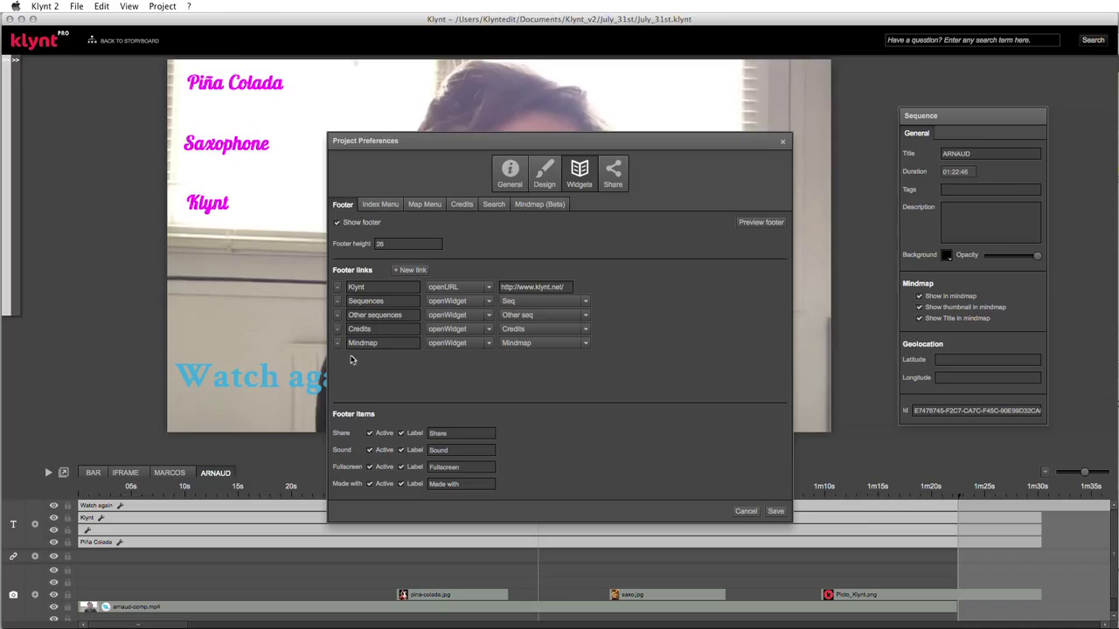
click(416, 271)
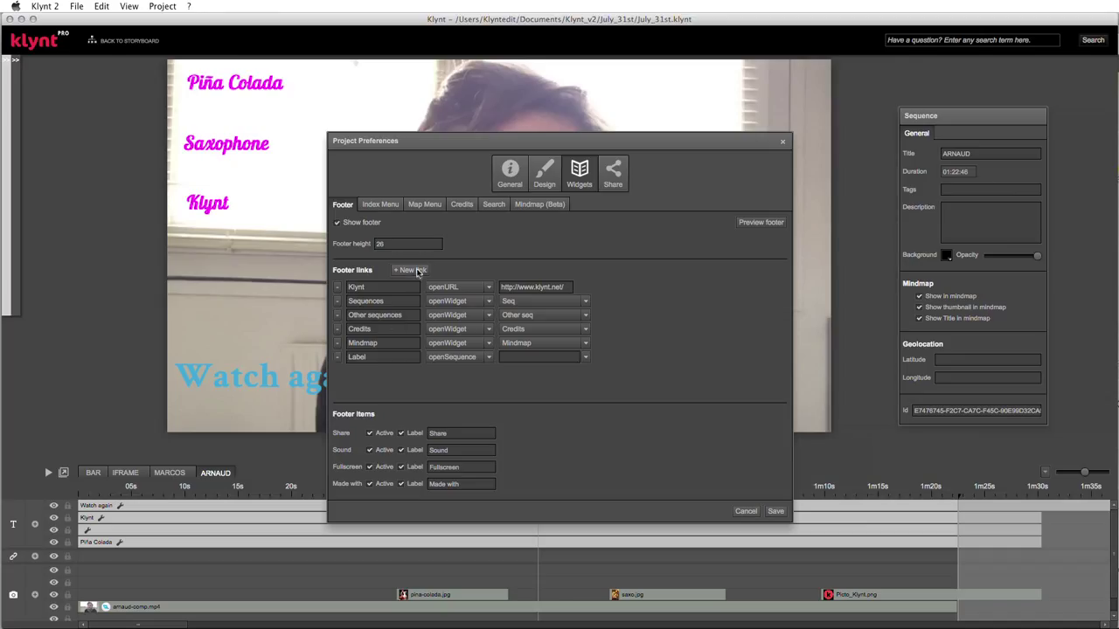
click(379, 358)
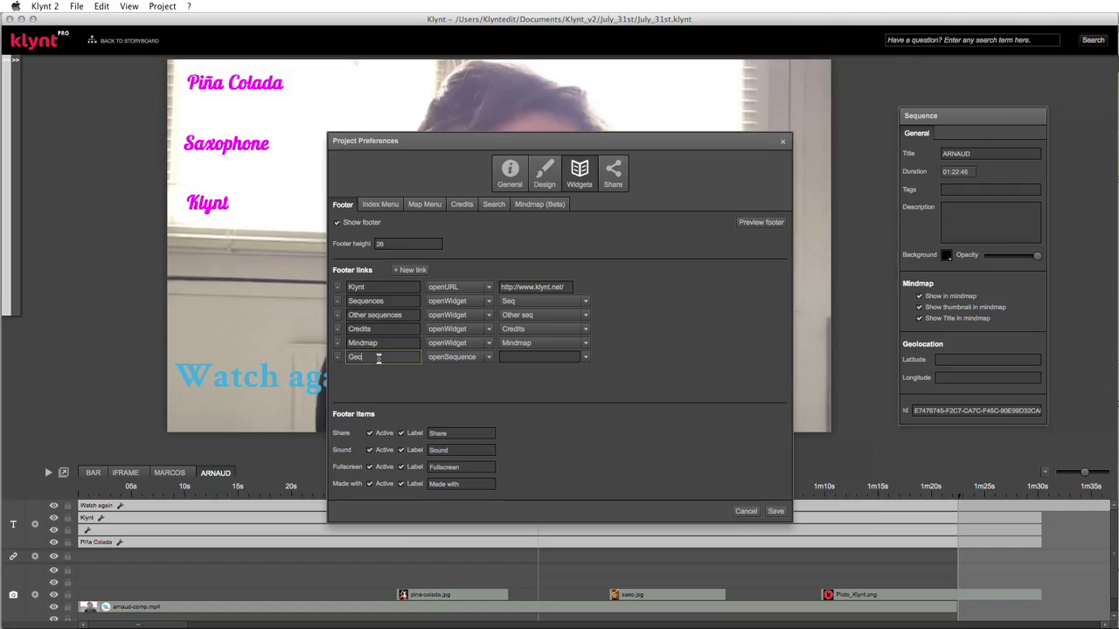
text(Geo)
click(488, 359)
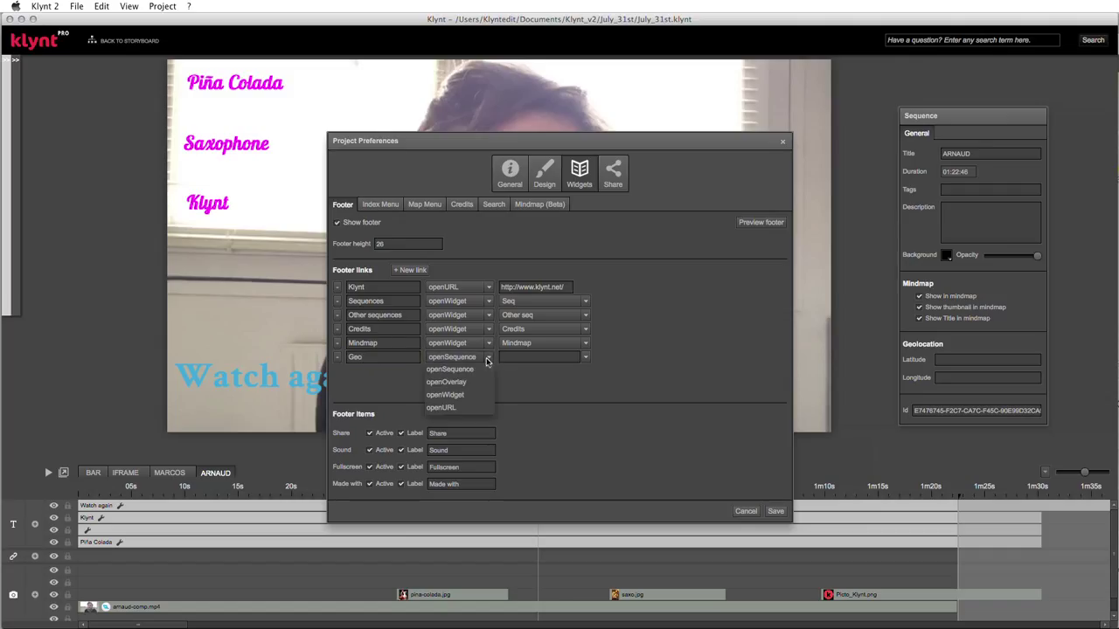
click(451, 394)
click(590, 360)
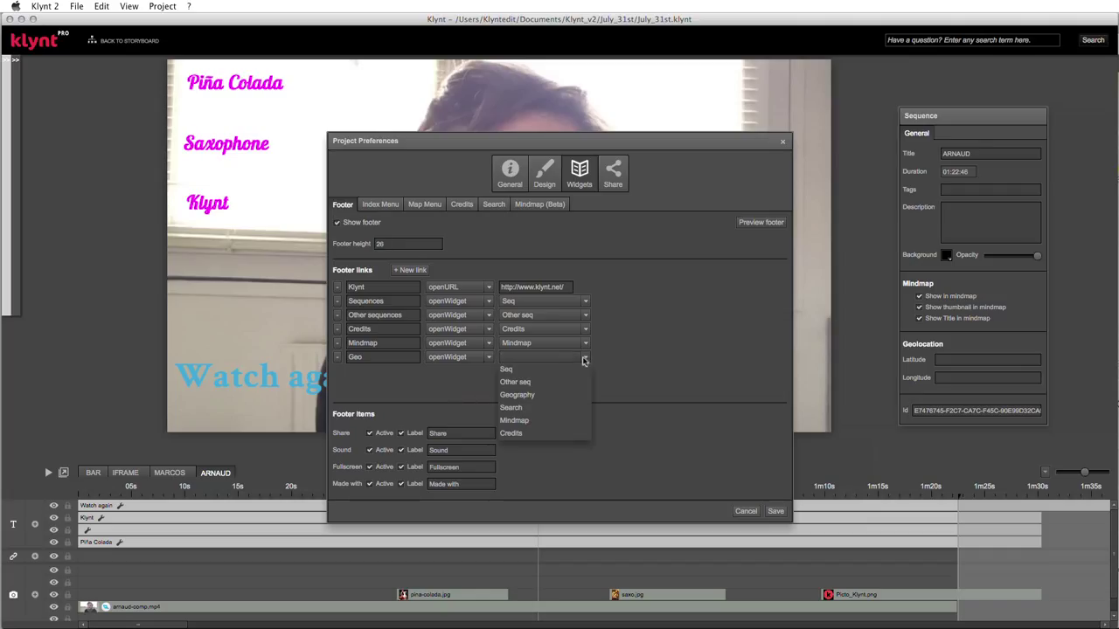
click(521, 399)
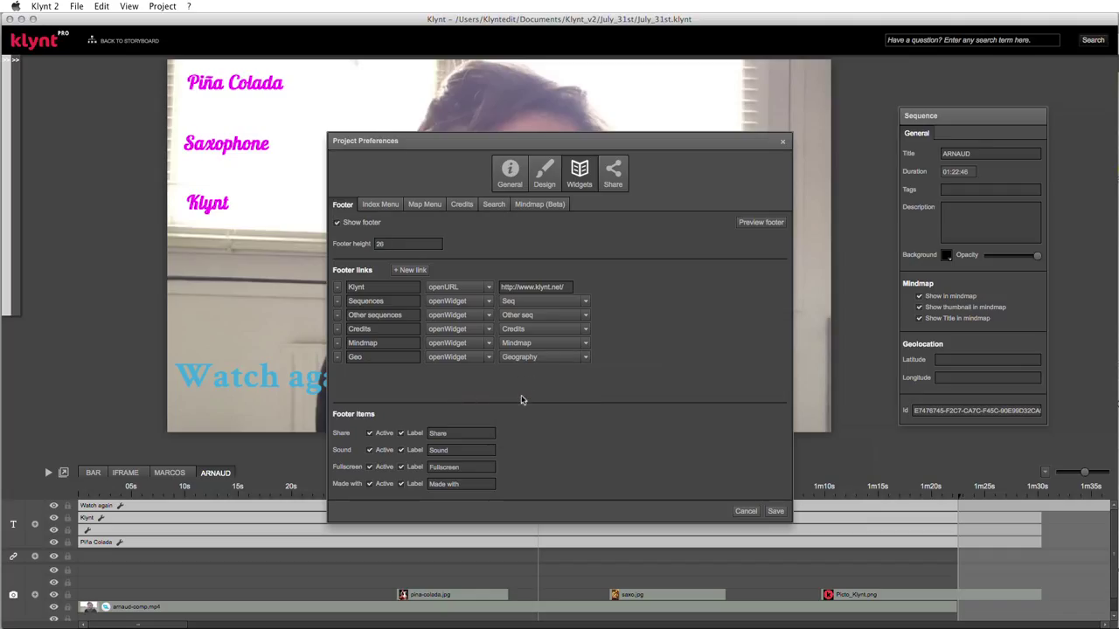
- Move the Geo link above Credits and preview the footer in Chrome
click(369, 357)
drag(369, 357, 373, 330)
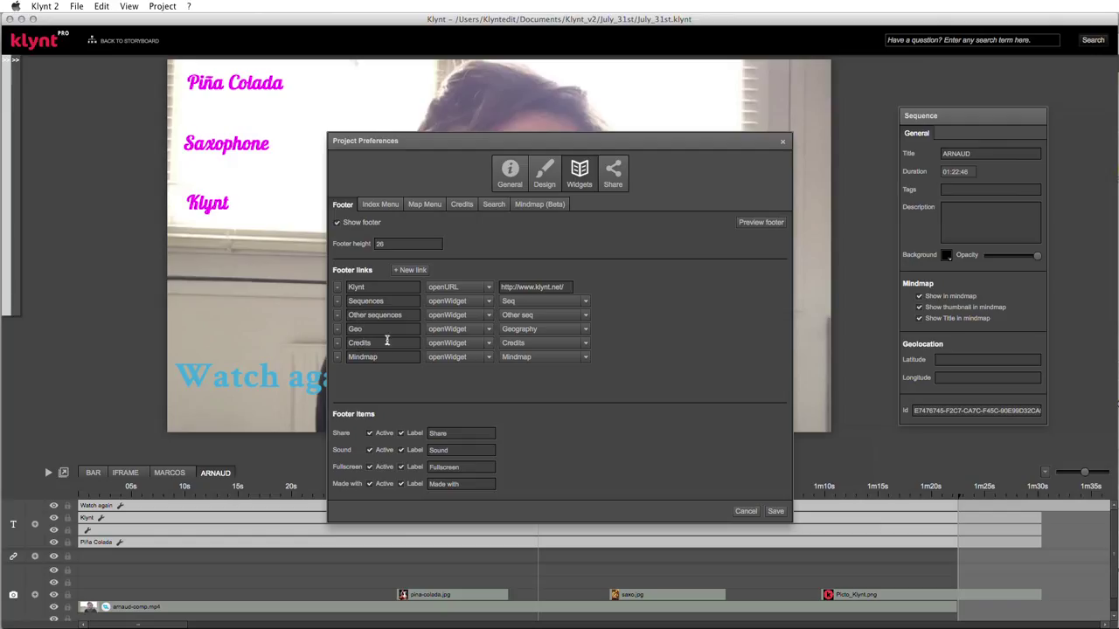
click(757, 226)
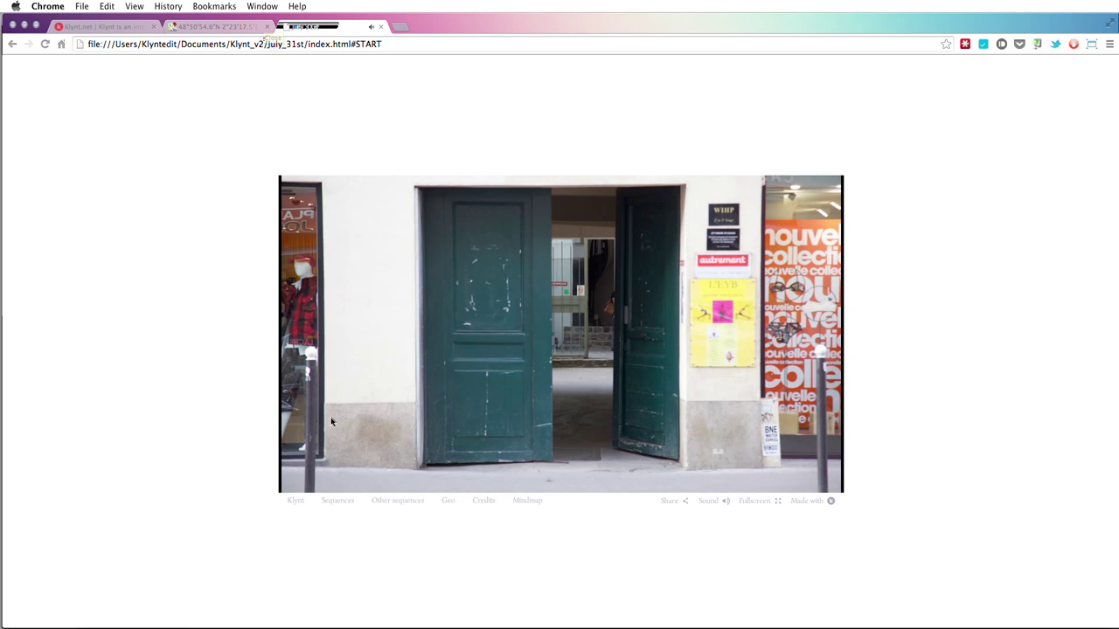
- Open the Sequences, Other sequences and Geo footer panels, then go back to the Google Maps tab
click(344, 506)
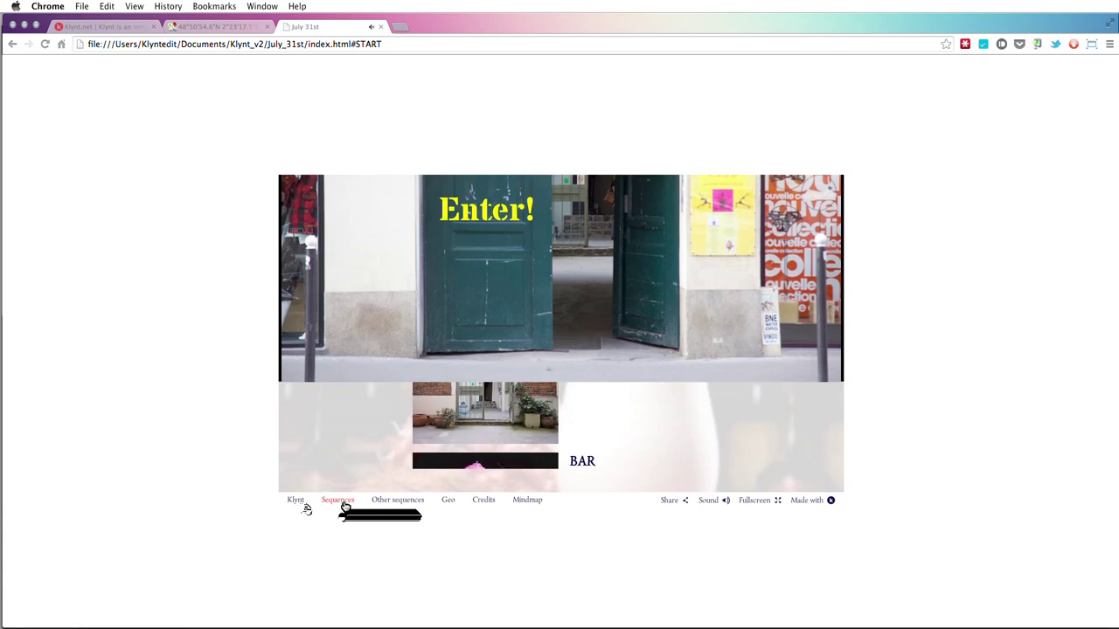
click(407, 506)
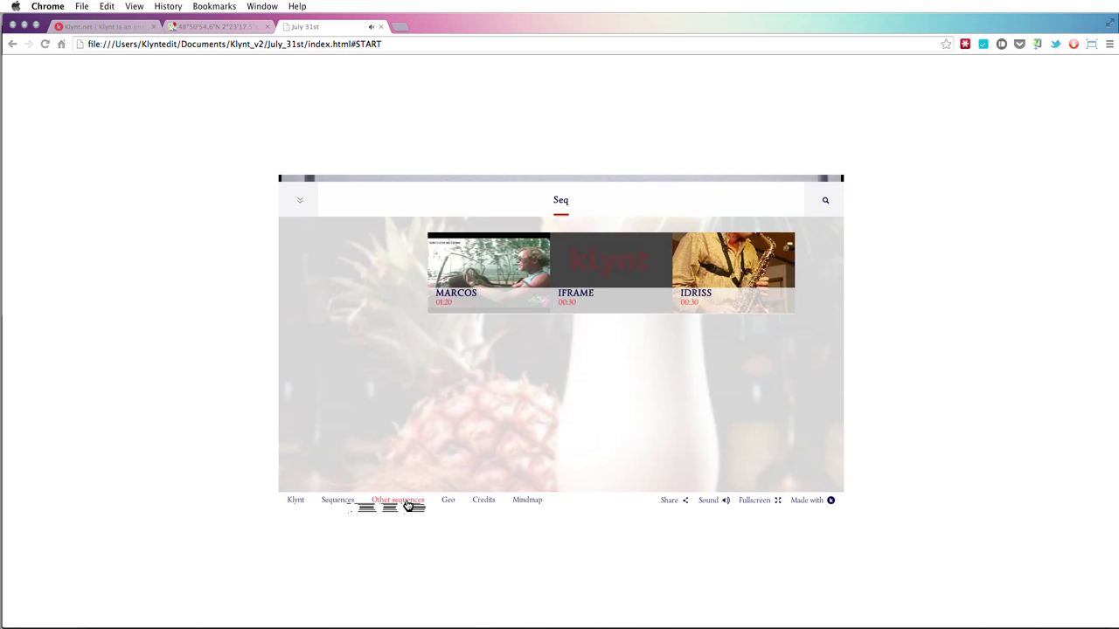
click(449, 503)
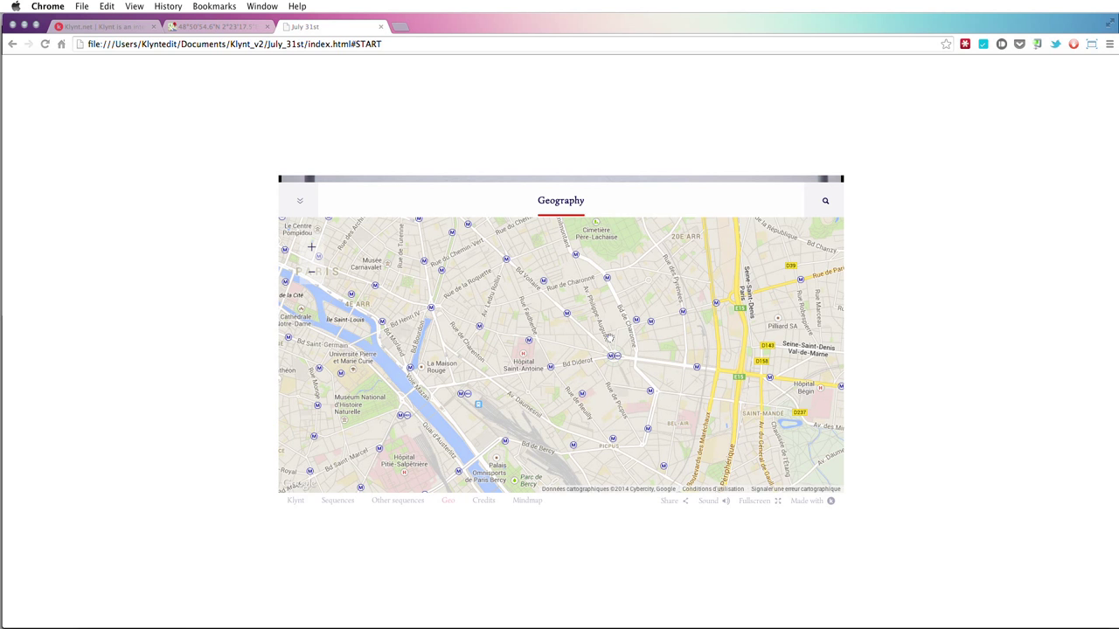
click(208, 28)
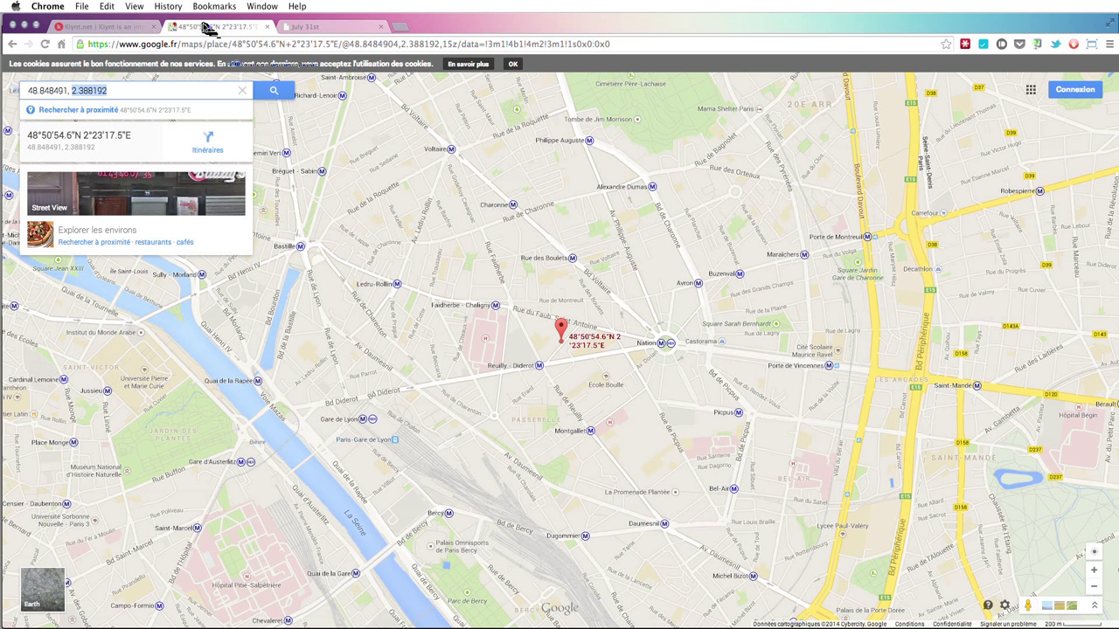
- Copy latitude 48.848491, save the footer settings, and paste it into ARNAUD's Latitude field
triple_click(35, 91)
double_click(51, 91)
key(super+c)
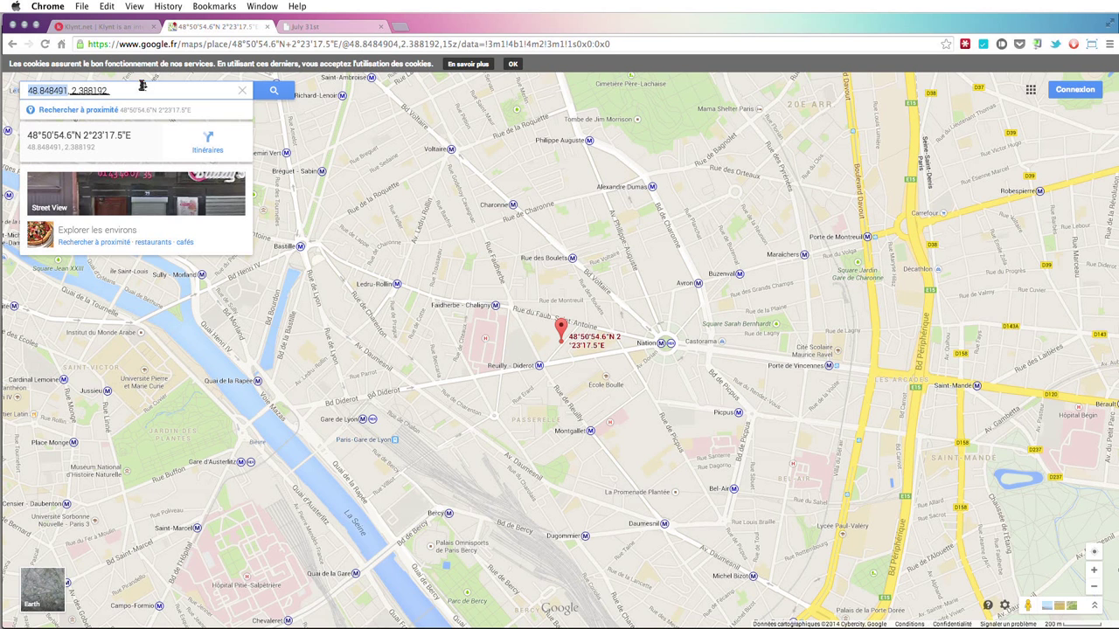
key(super+Tab)
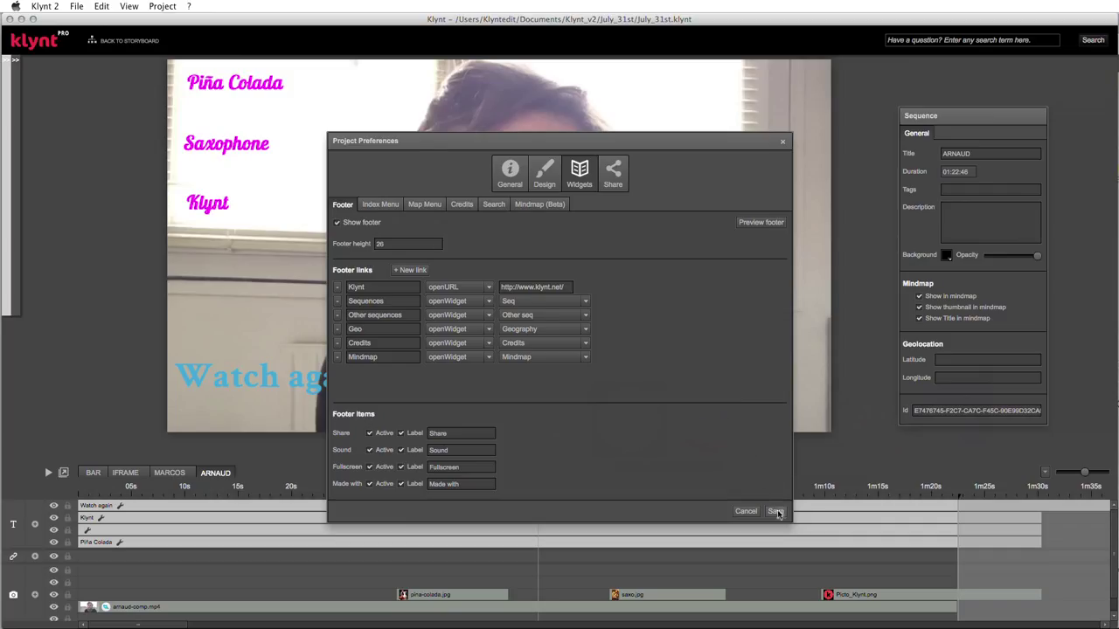
click(776, 513)
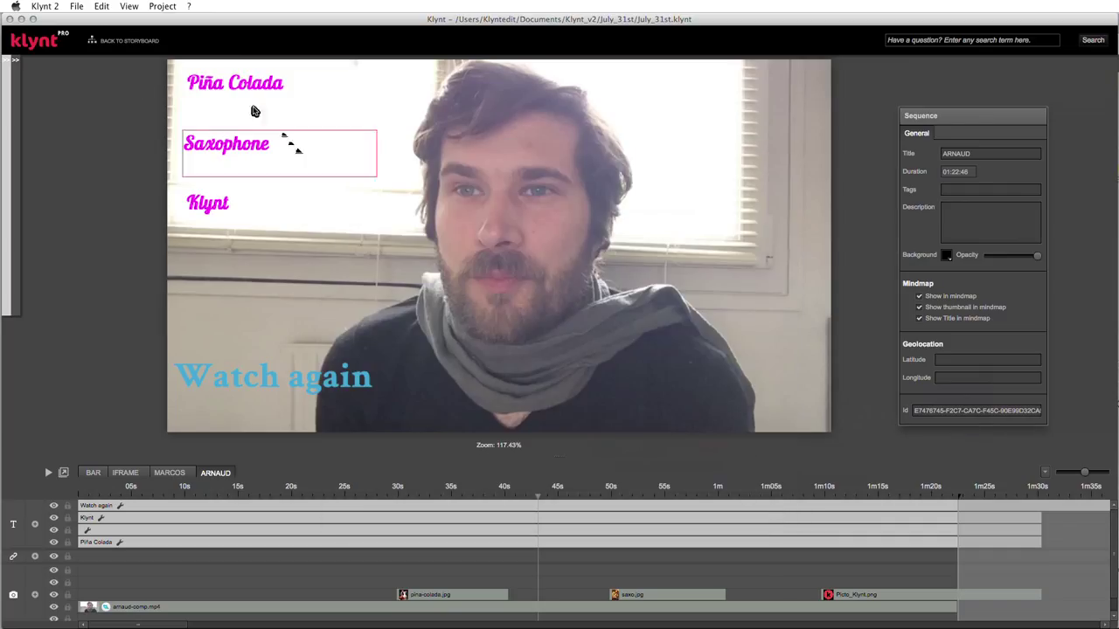
click(140, 42)
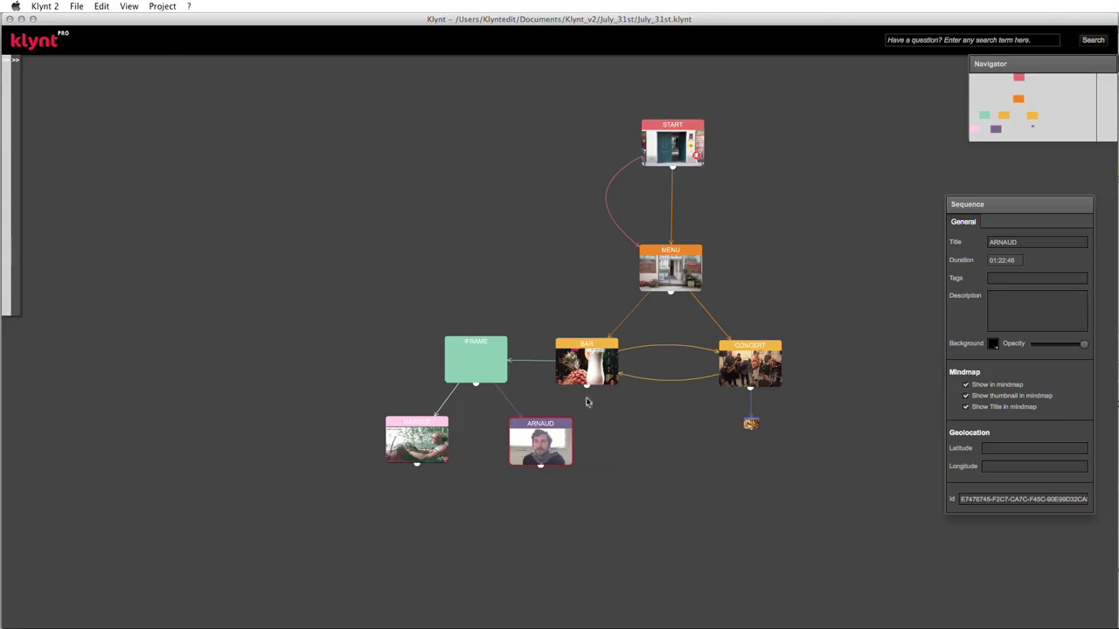
drag(980, 197, 945, 172)
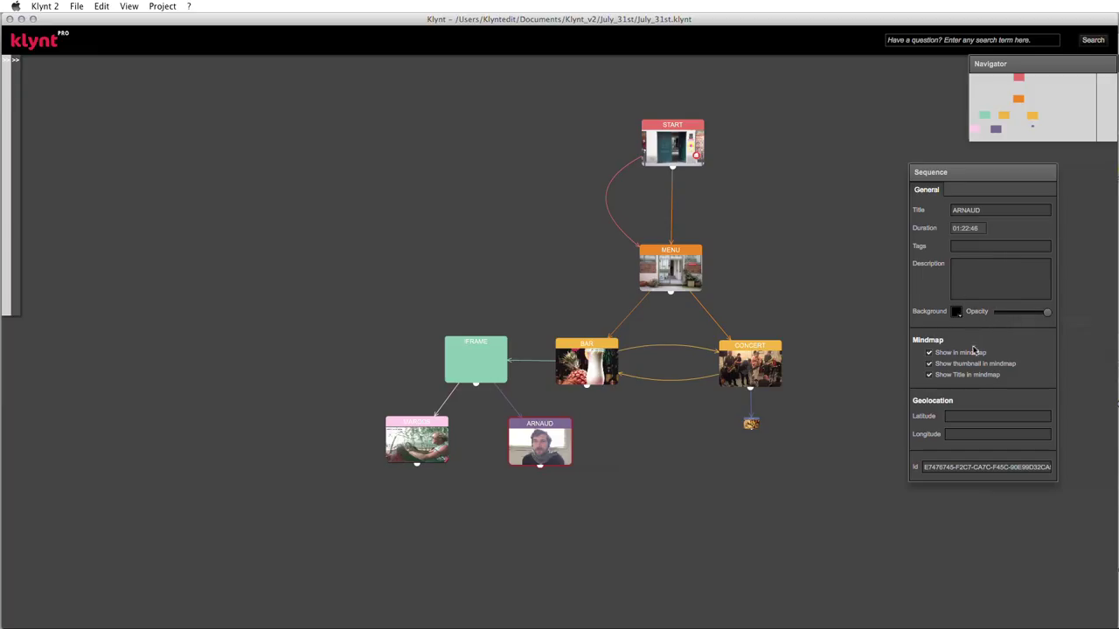
click(951, 416)
key(super+v)
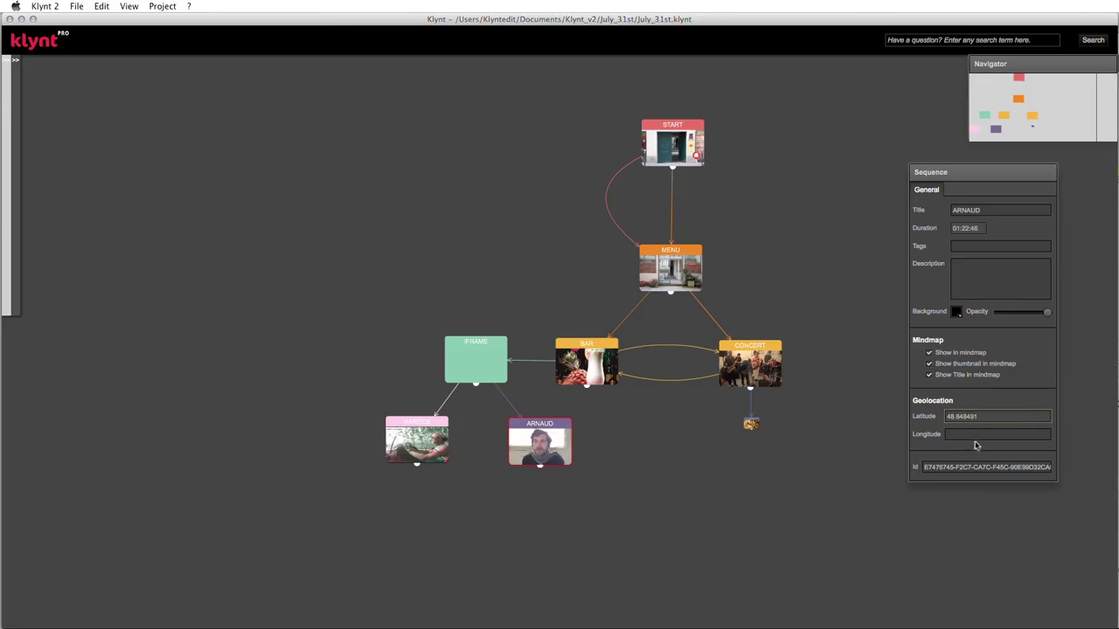
- Copy longitude 2.388192 from Google Maps into ARNAUD's Longitude field
click(974, 433)
key(super+Tab)
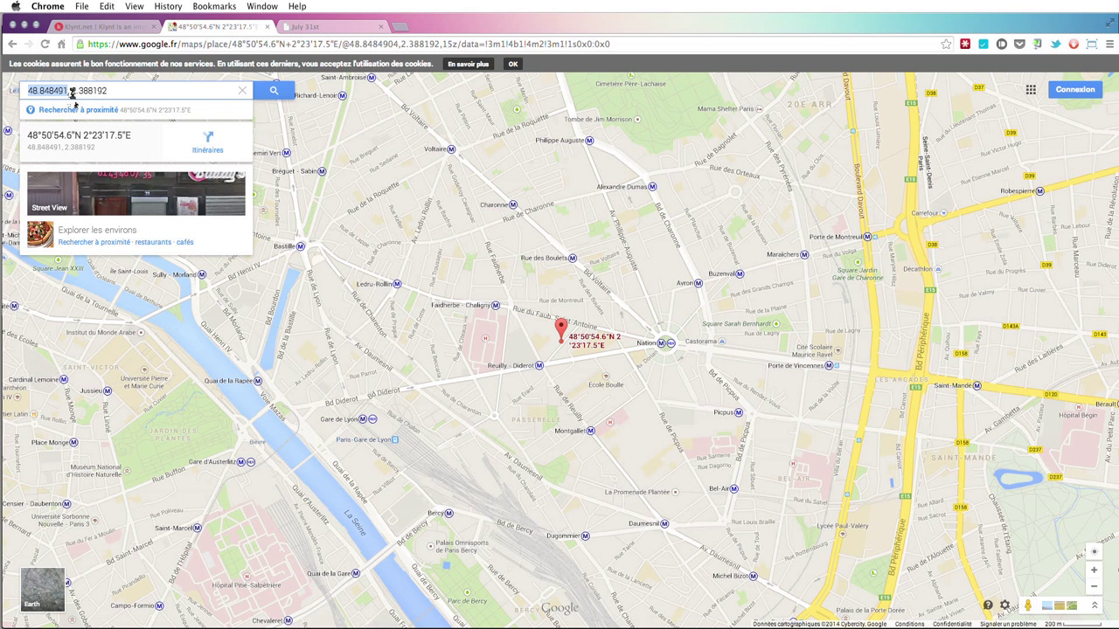
drag(72, 91, 118, 91)
key(super+c)
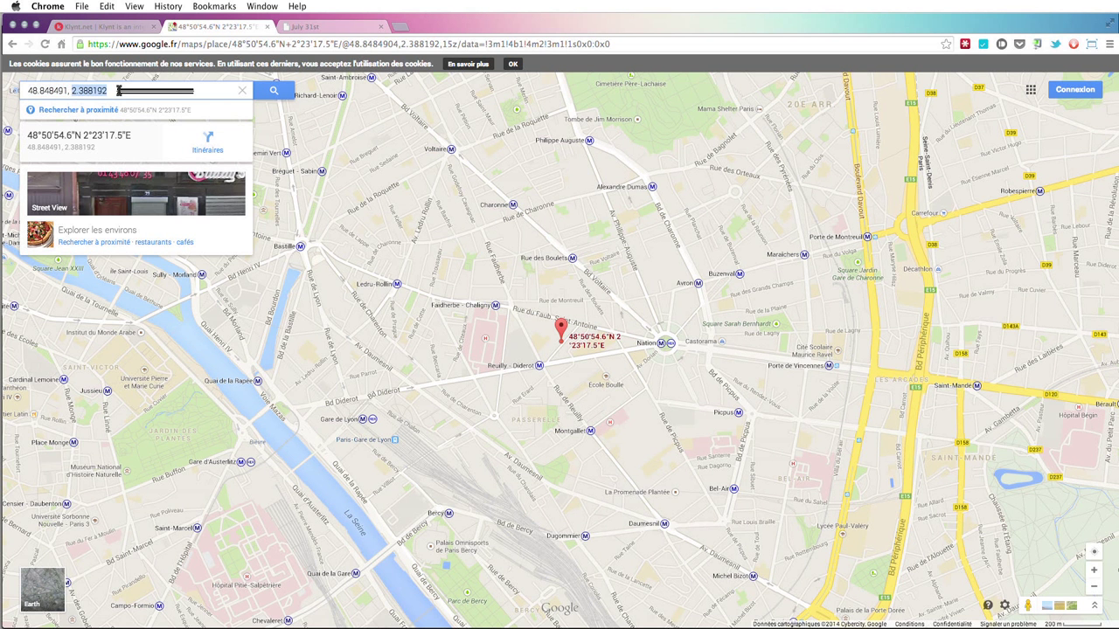
key(super+Tab)
click(958, 433)
key(super+v)
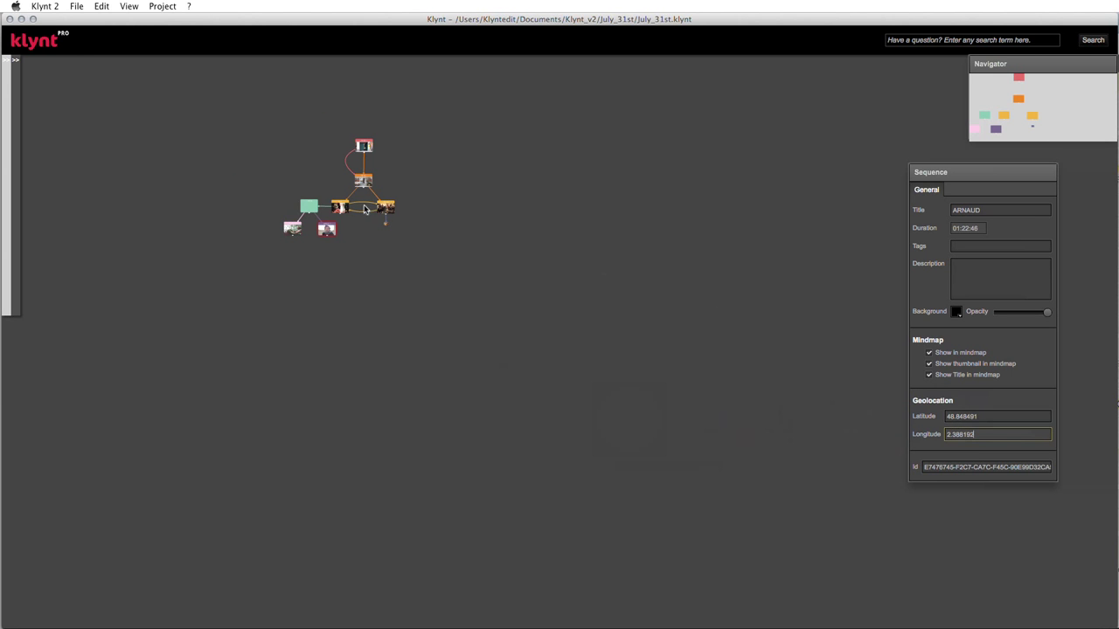
- Select the BAR node in the storyboard and preview the project from it with Cmd+P
scroll(365, 201, down, 2)
scroll(367, 198, up, 6)
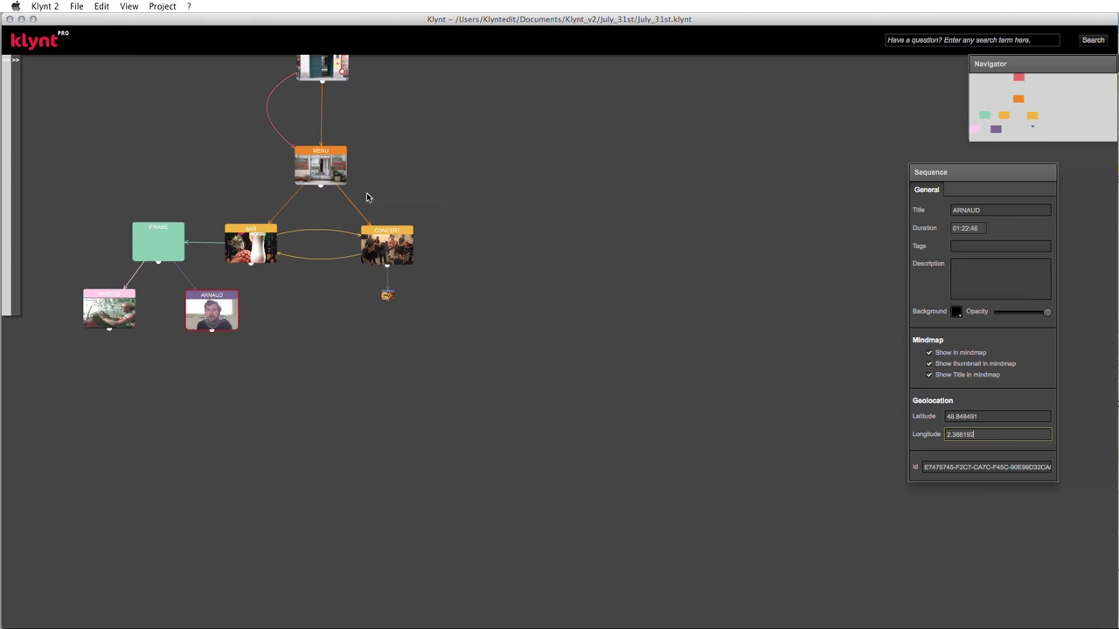
scroll(112, 102, down, 3)
scroll(112, 102, up, 3)
scroll(112, 103, up, 3)
scroll(111, 103, down, 2)
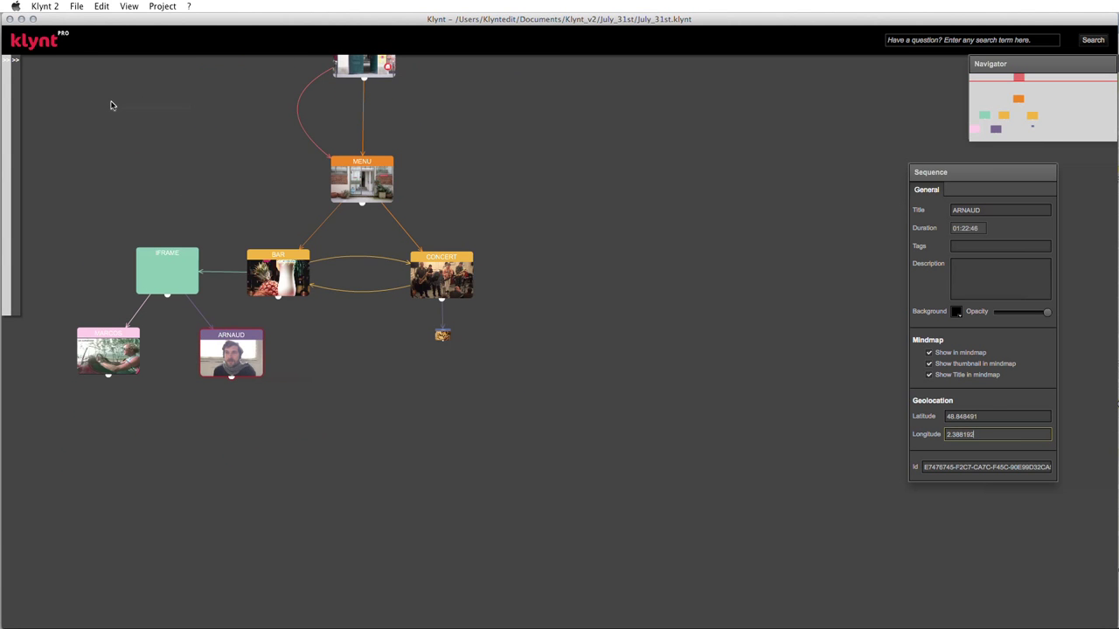
click(1002, 123)
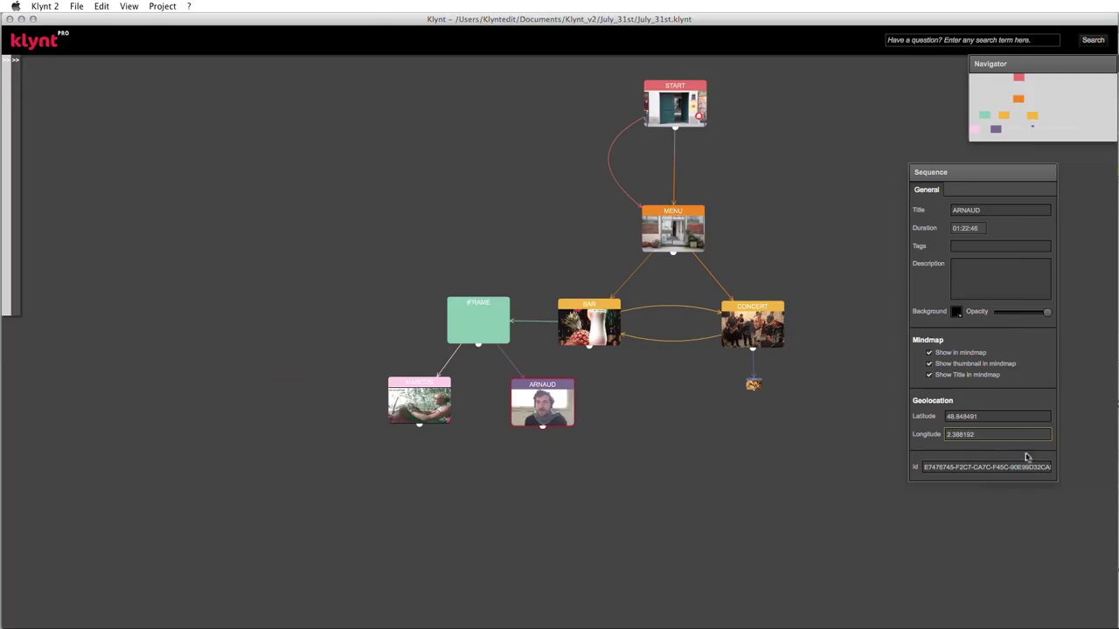
click(999, 416)
click(991, 433)
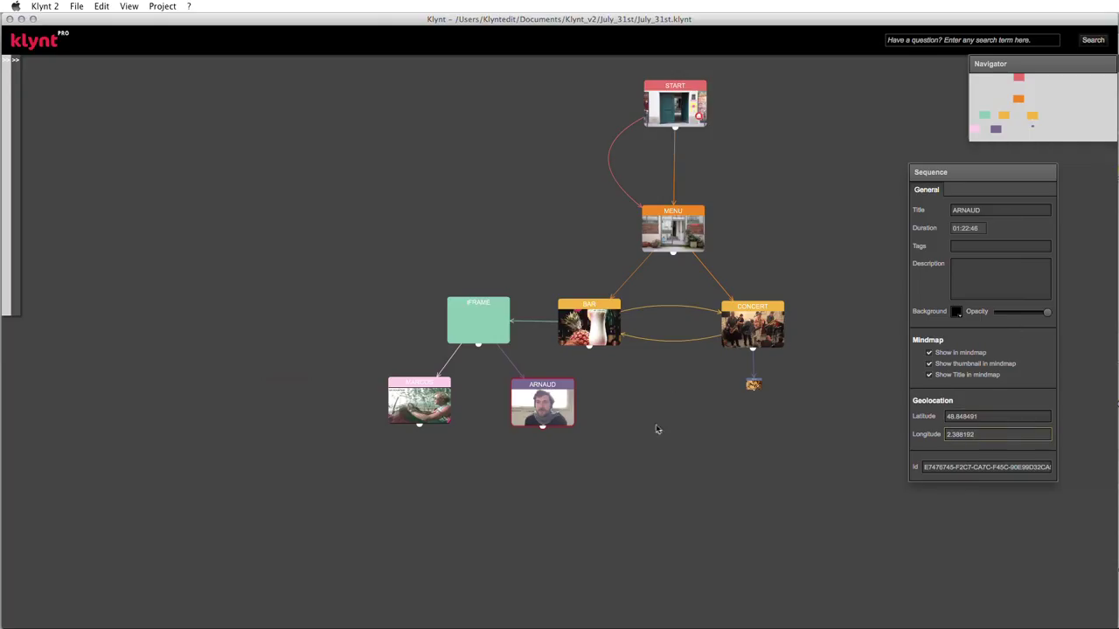
click(590, 312)
key(super+p)
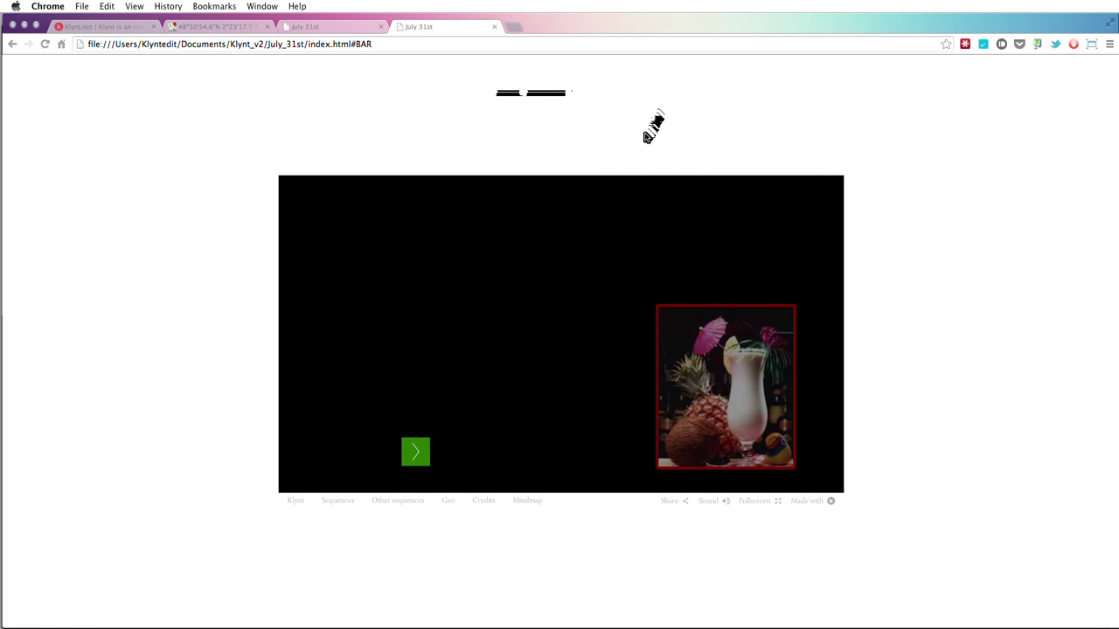
- Open the Geography map via the preview's Geo footer link, then switch back to Klynt
click(448, 501)
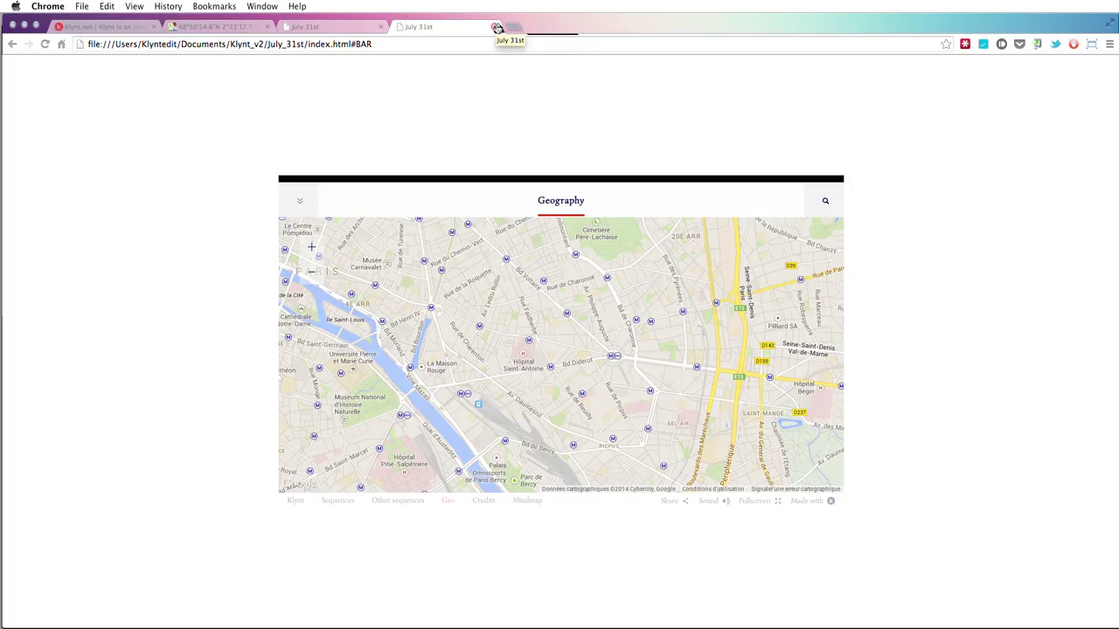
key(super+Tab)
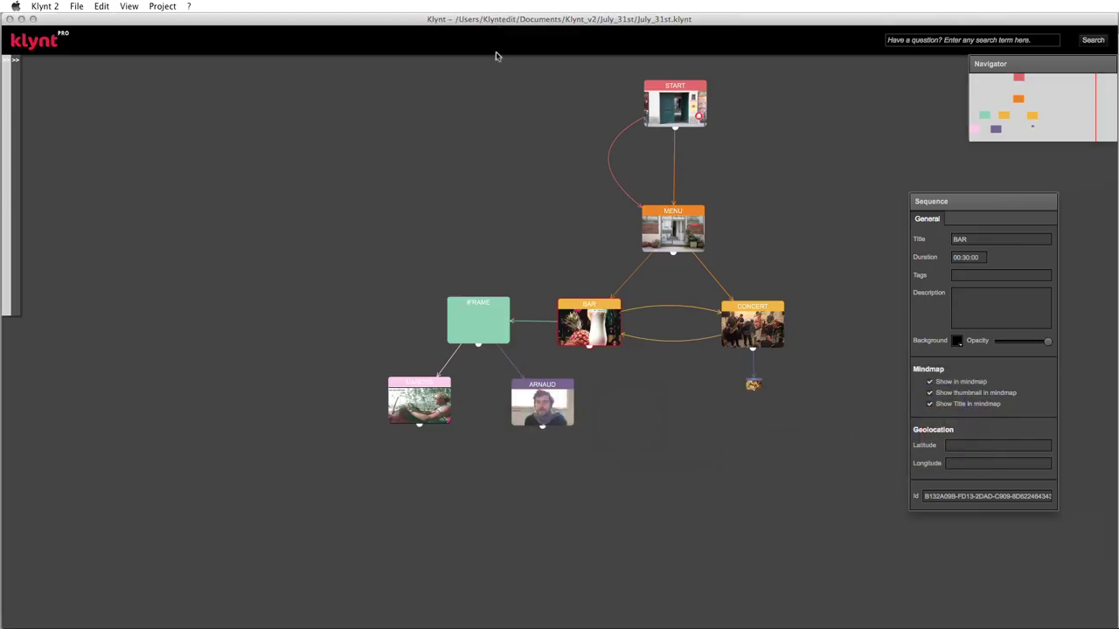
- Drag ARNAUD into the Geography map menu list in Widgets Settings and save
click(528, 403)
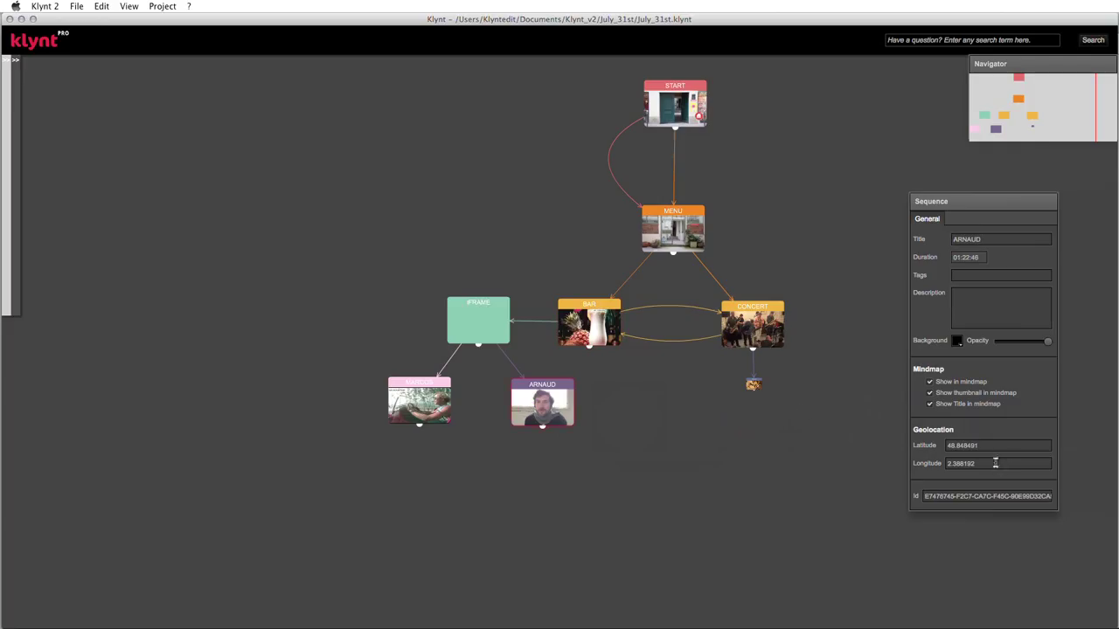
click(162, 6)
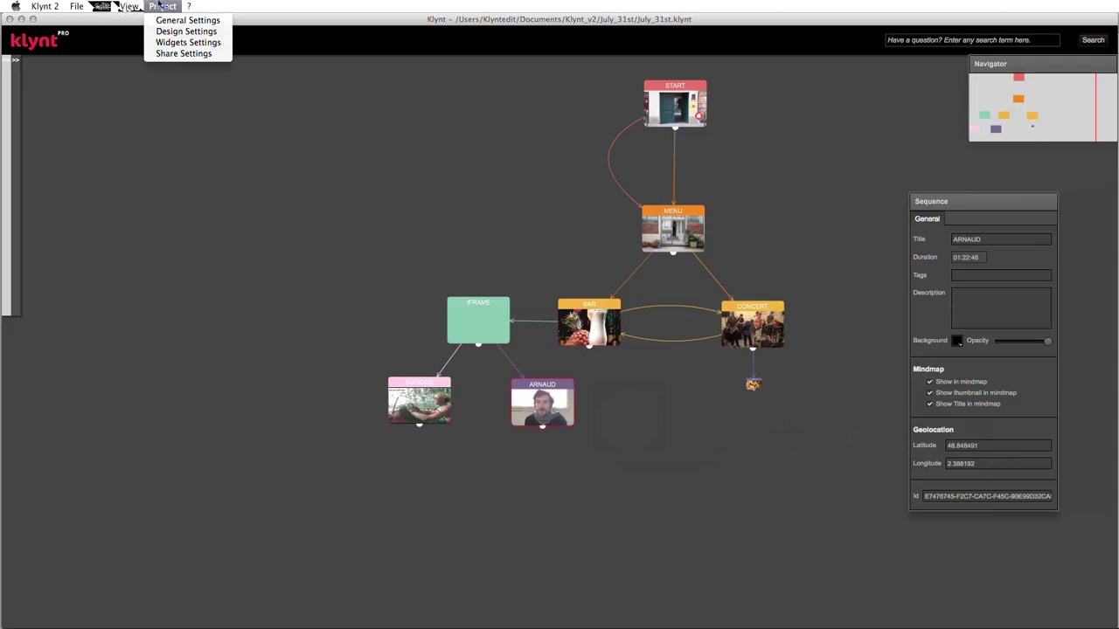
click(171, 42)
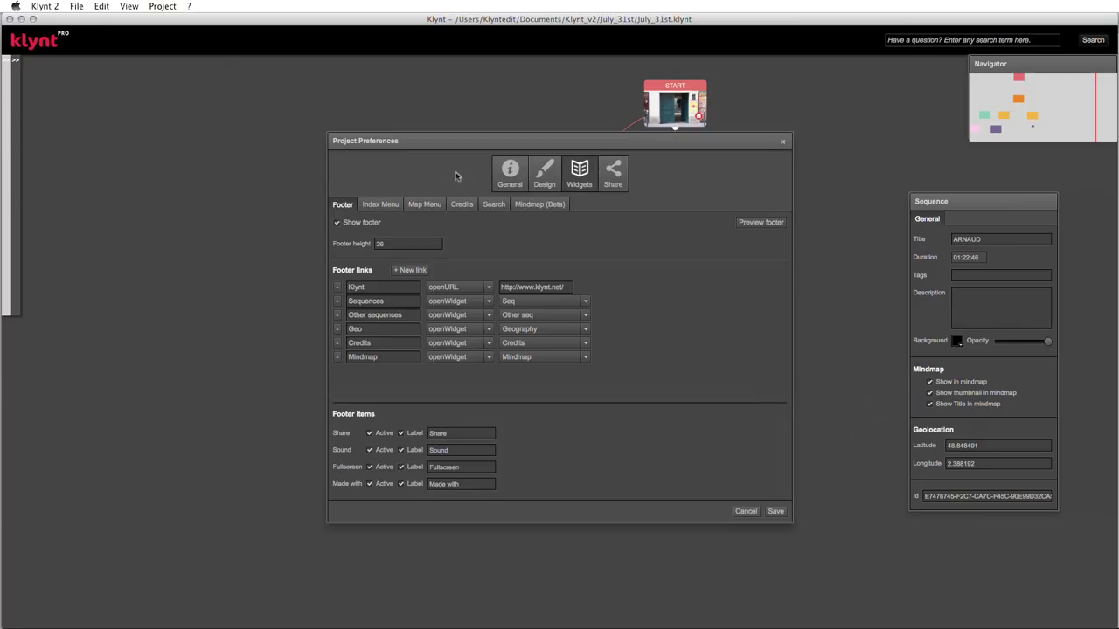
click(428, 203)
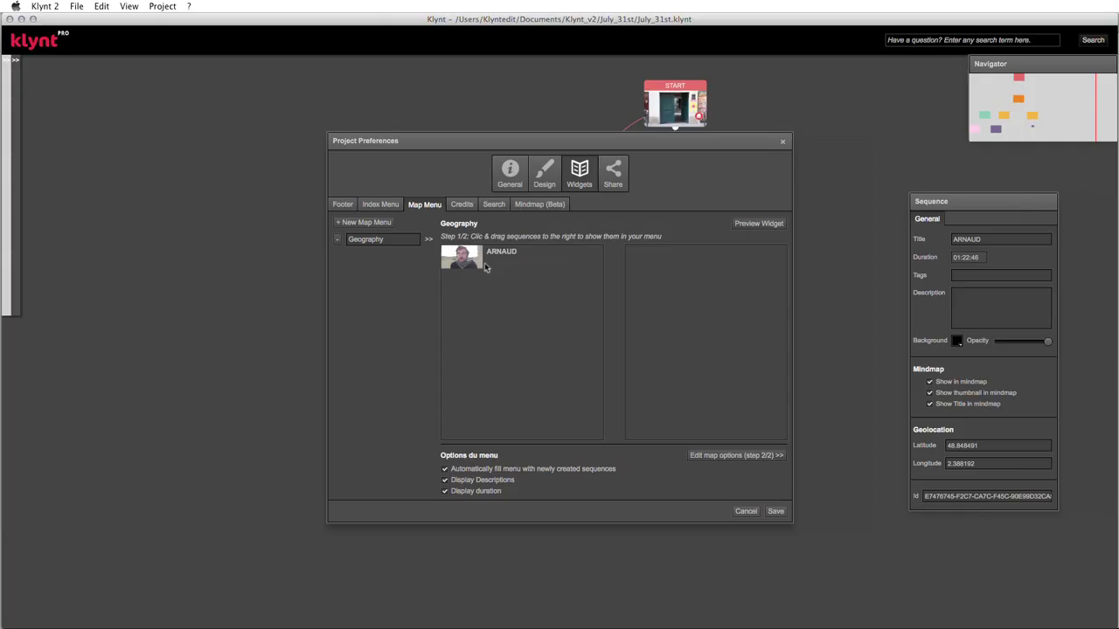
drag(468, 262, 661, 257)
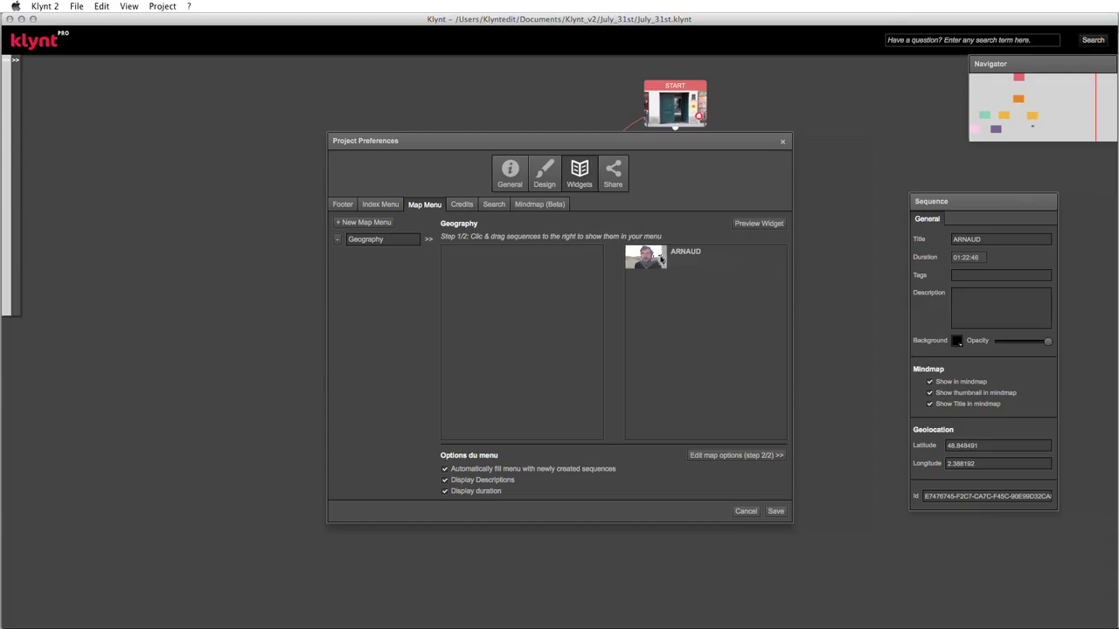
click(775, 513)
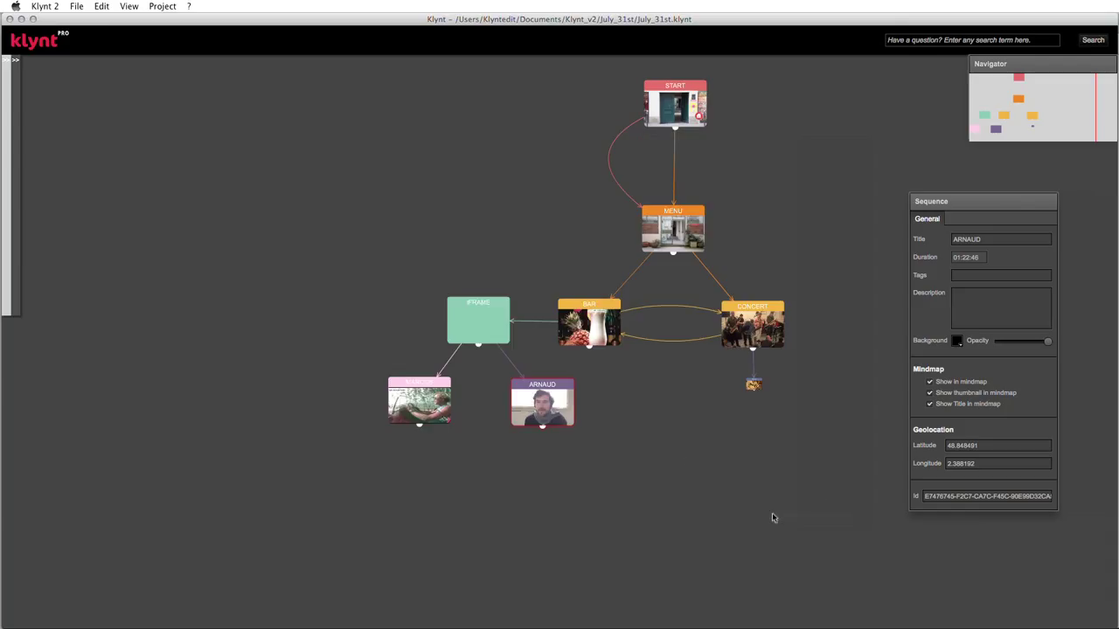
- Preview in Chrome, play ARNAUD from its Geography map marker, reopen Geo, then return to Klynt
key(super+p)
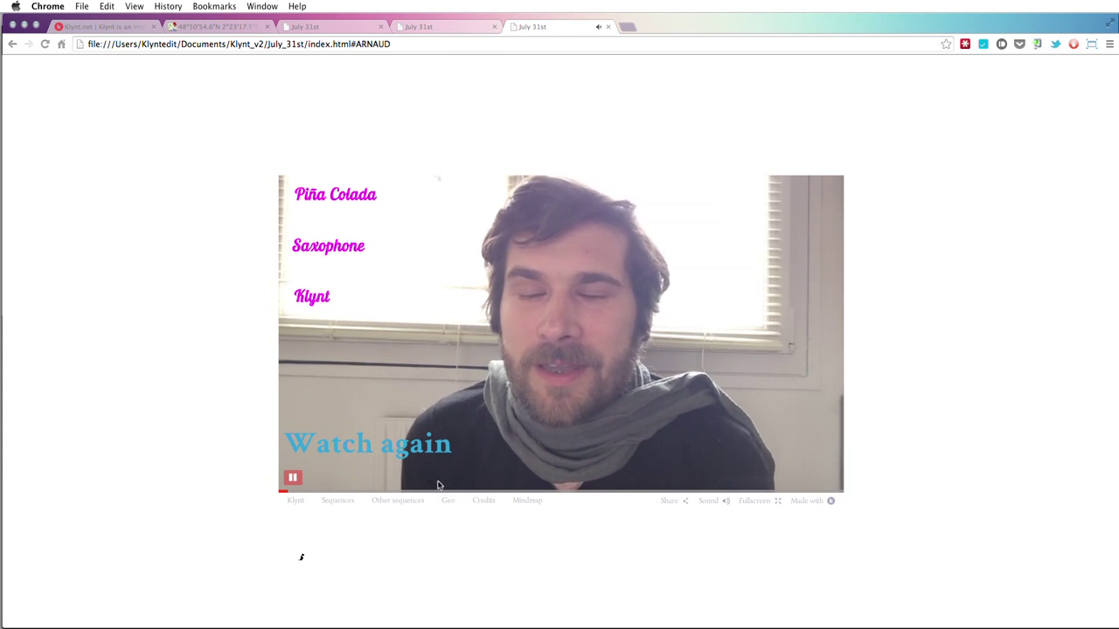
click(451, 504)
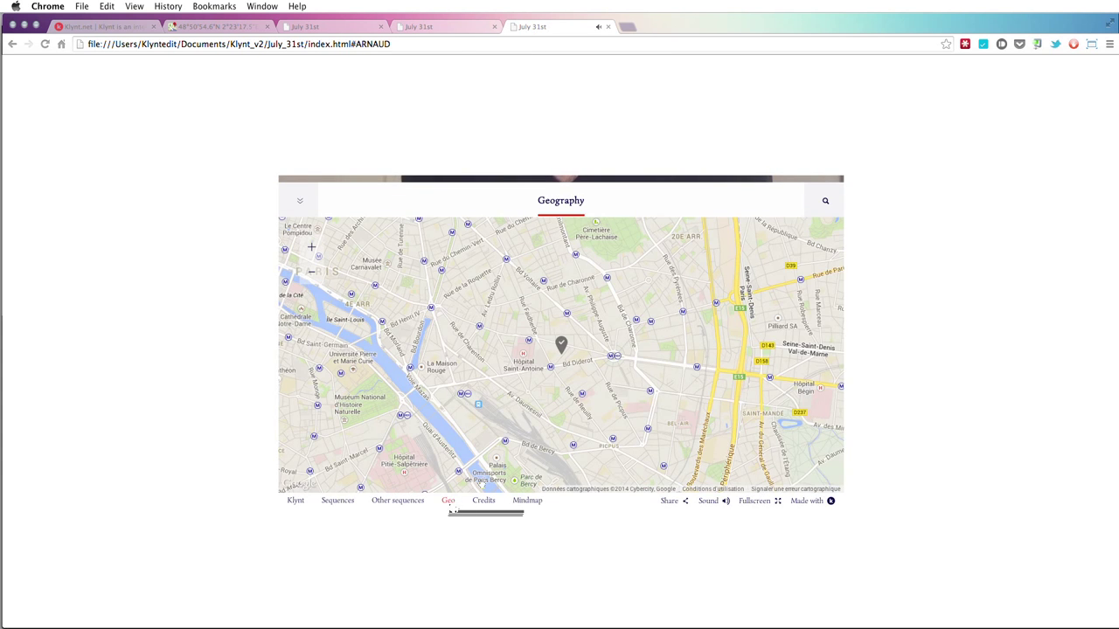
mouse_move(563, 349)
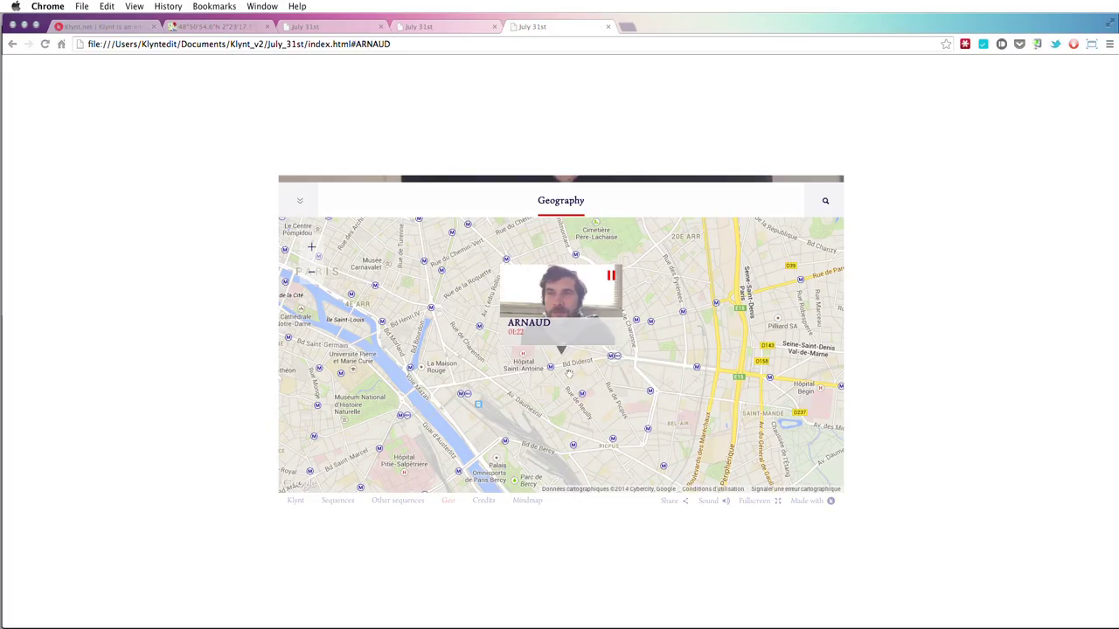
click(563, 299)
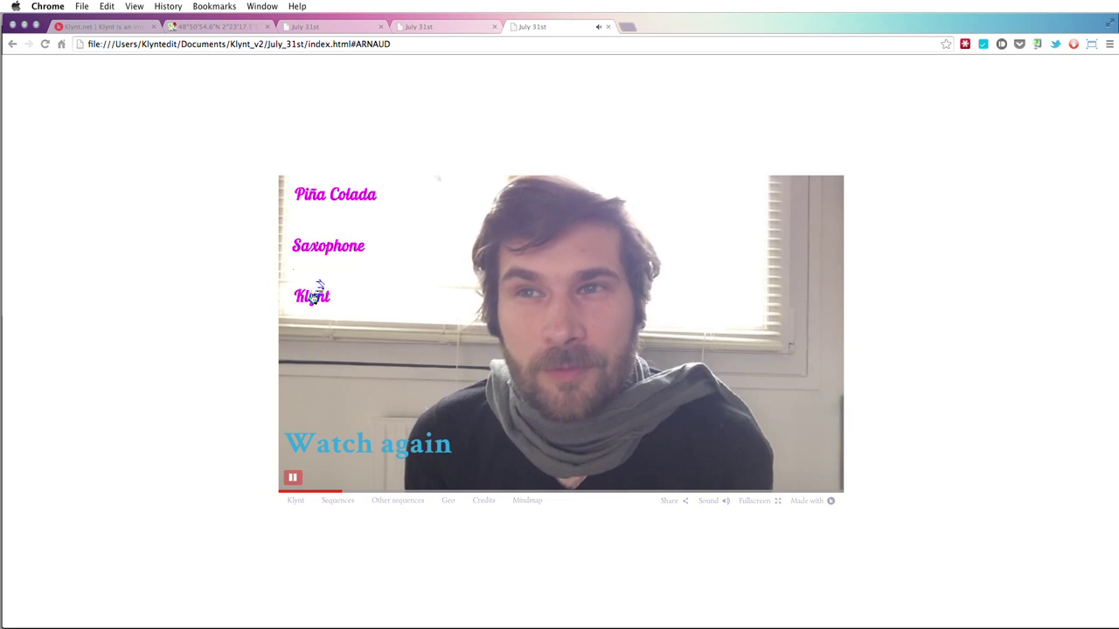
click(447, 501)
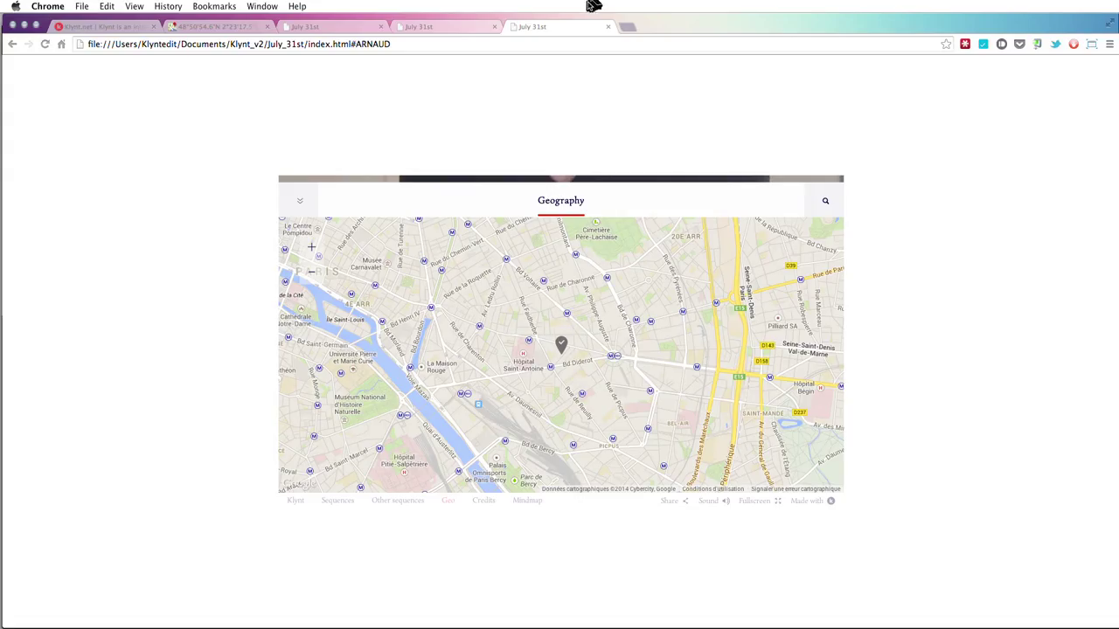
key(super+Tab)
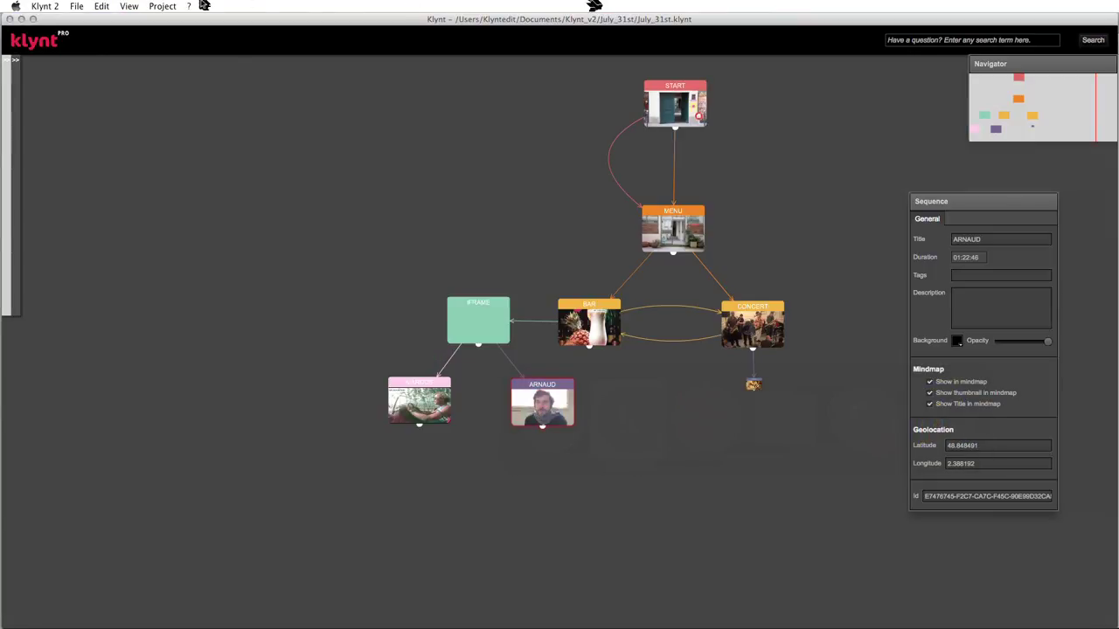
- Create a second map menu called Map in Widgets Settings, then delete it, keeping only Geography
click(183, 6)
click(175, 43)
click(420, 203)
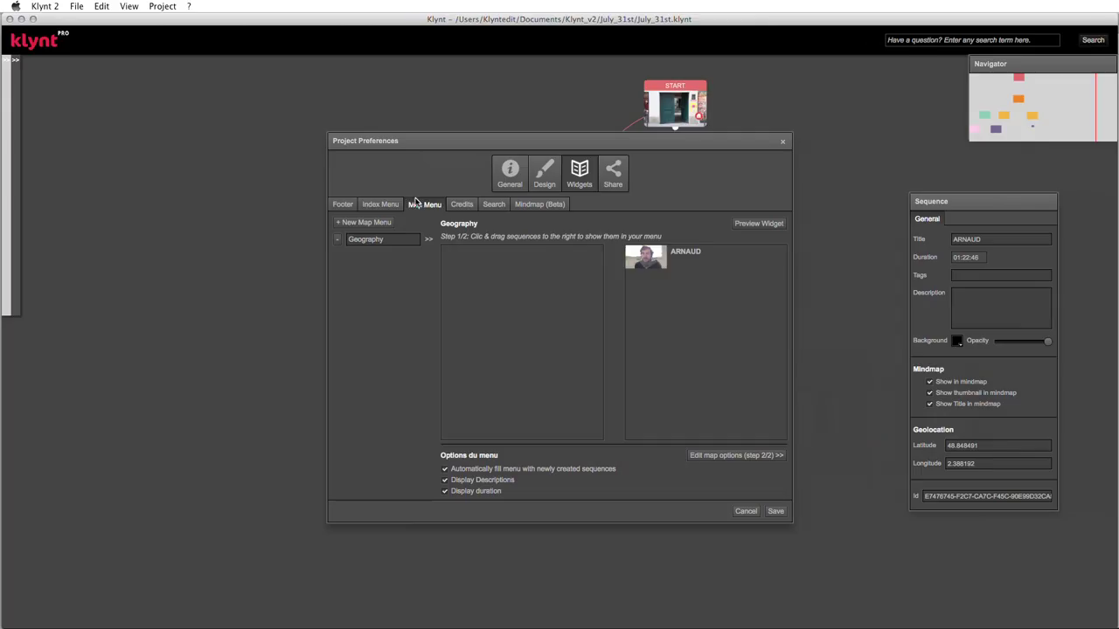
click(385, 224)
click(378, 254)
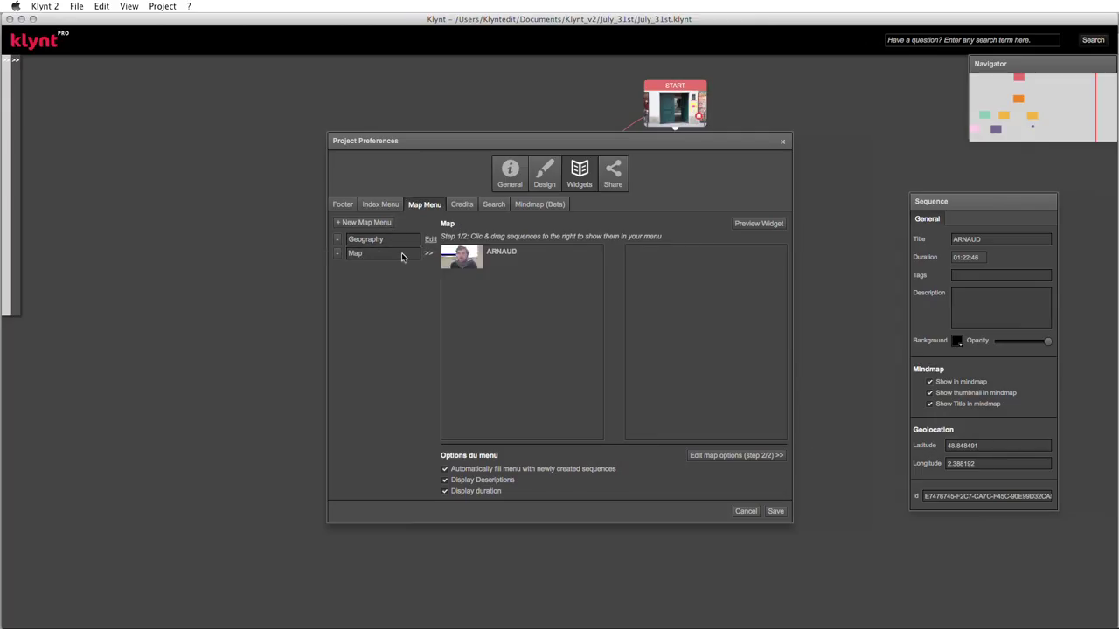
click(402, 256)
click(338, 255)
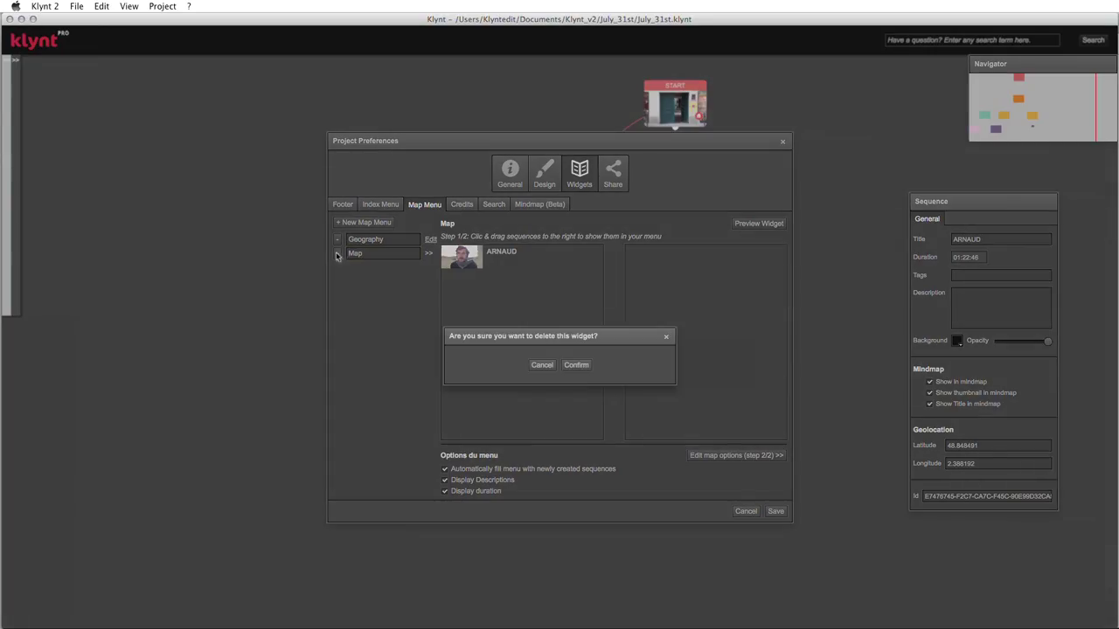
click(574, 364)
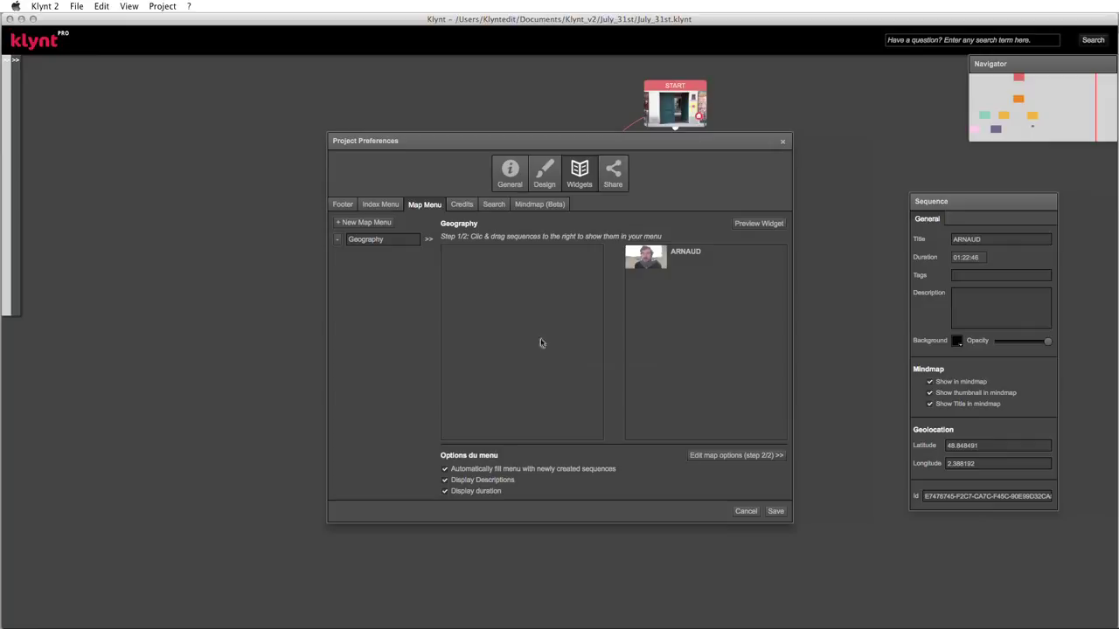
click(344, 204)
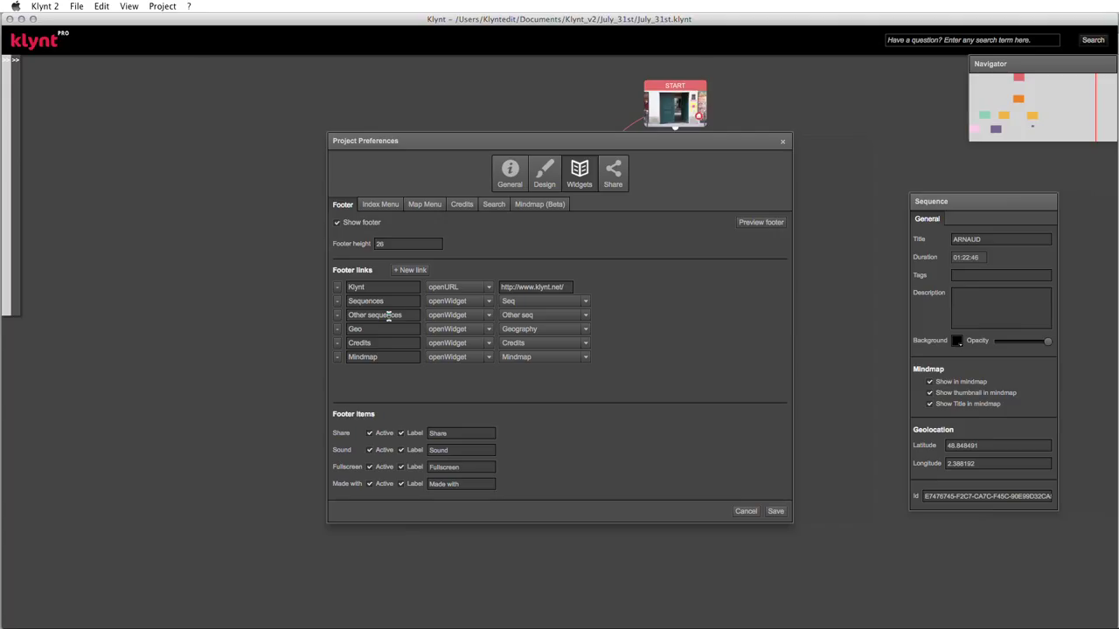
- Save the preferences, then select the MENU sequence and check its latitude and longitude values
click(777, 511)
click(673, 237)
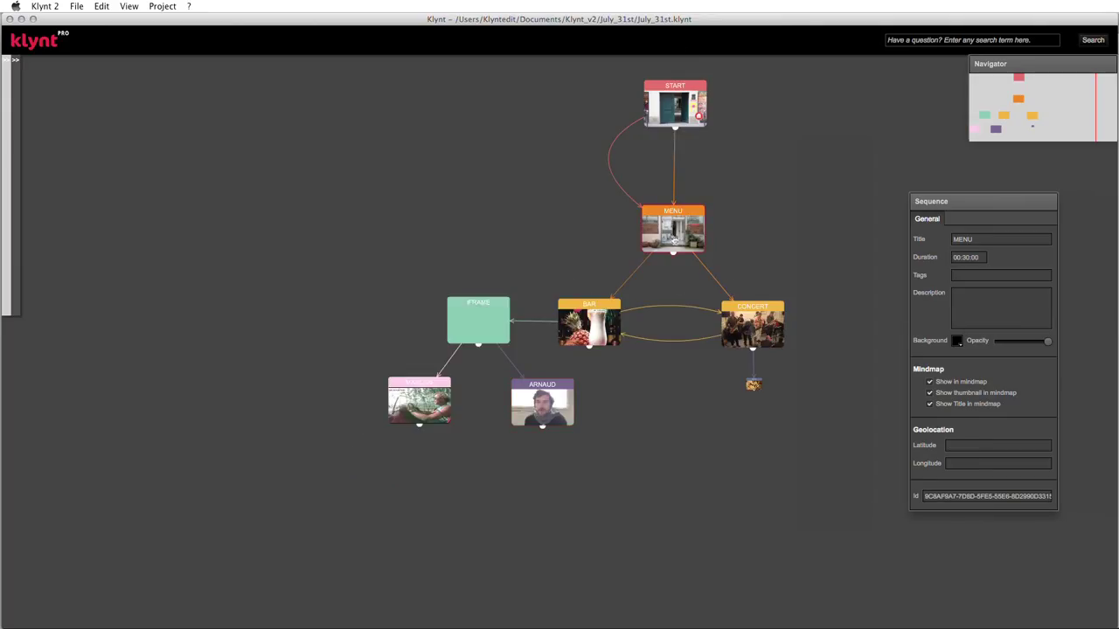
click(974, 442)
click(972, 463)
click(966, 445)
click(966, 462)
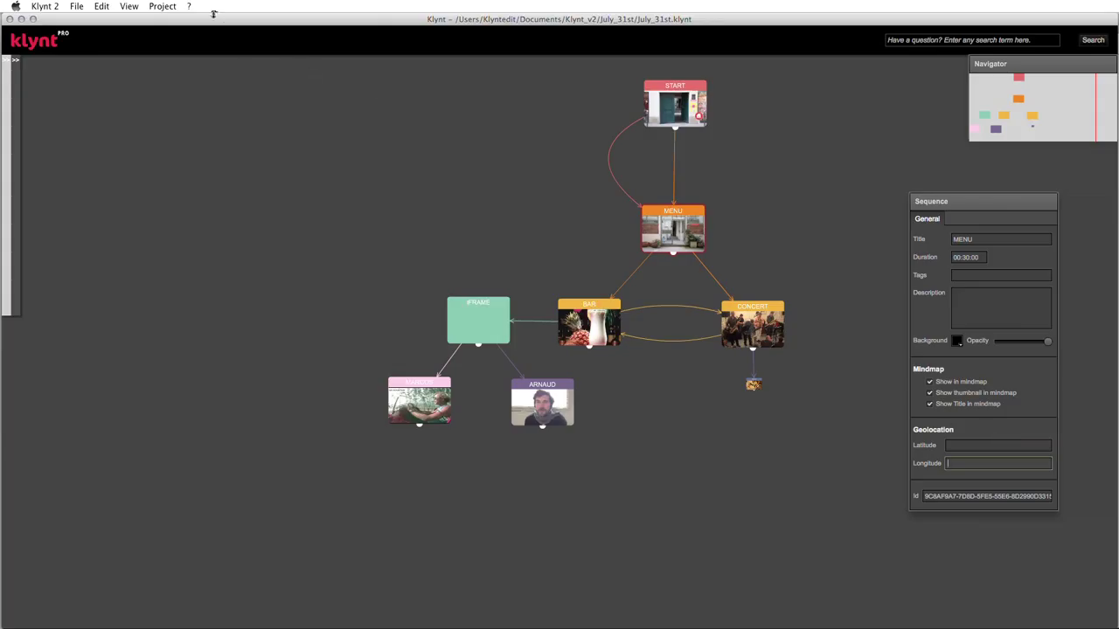
- Review the Mindmap (Beta) widget settings, then switch back to the Chrome preview
click(162, 6)
click(160, 42)
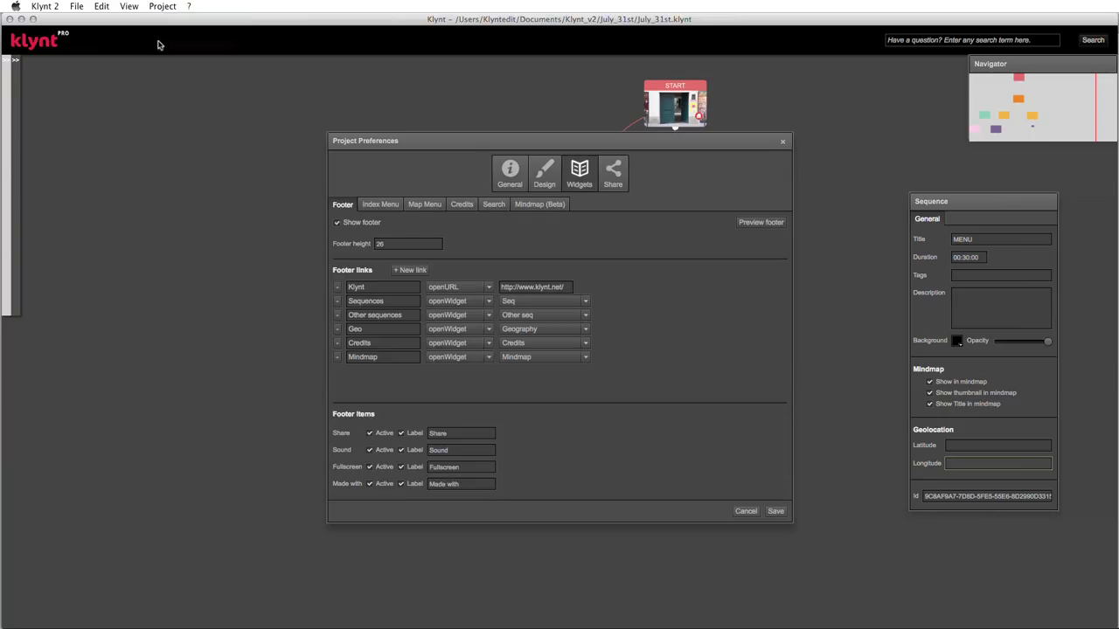
click(526, 201)
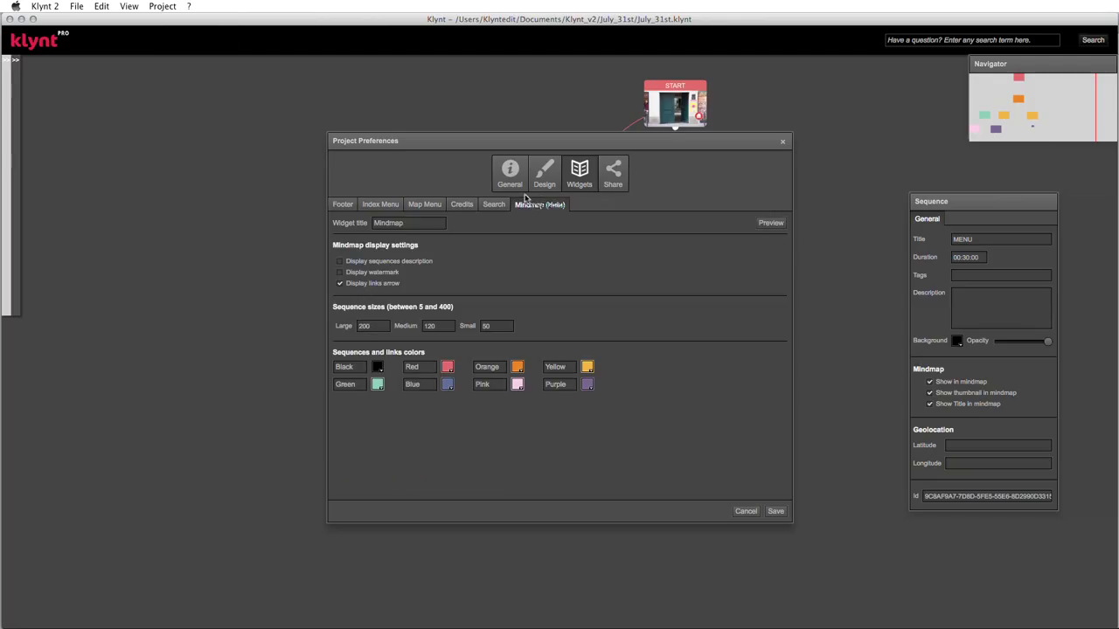
key(super+Tab)
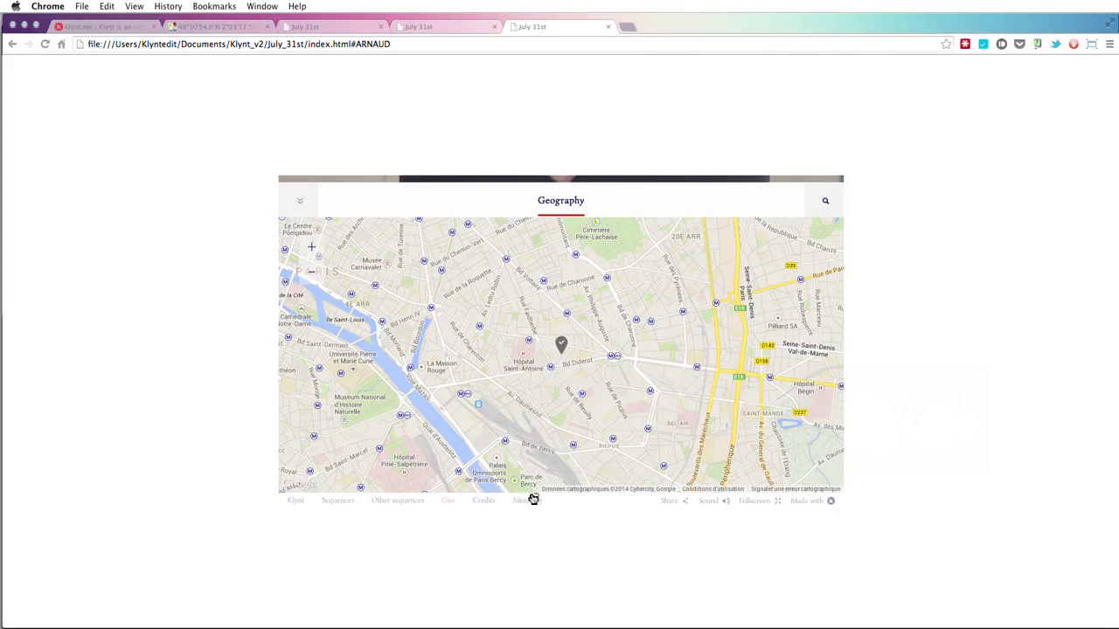
- Open the preview's mindmap and zoom the sequence graph in and out
click(528, 500)
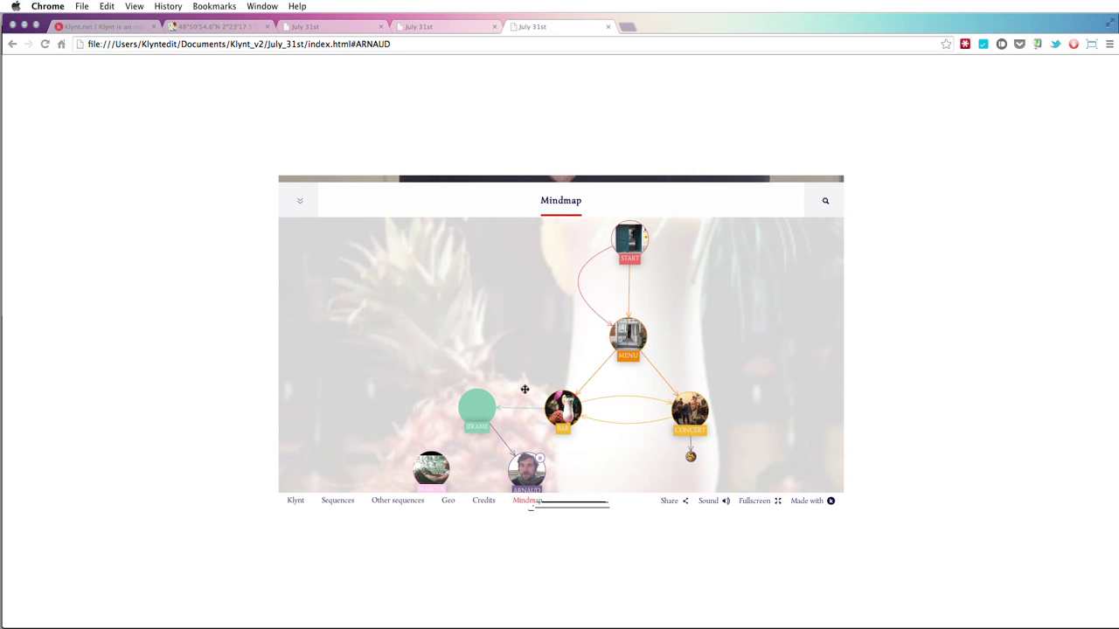
scroll(525, 389, down, 3)
scroll(523, 385, up, 2)
scroll(523, 382, down, 3)
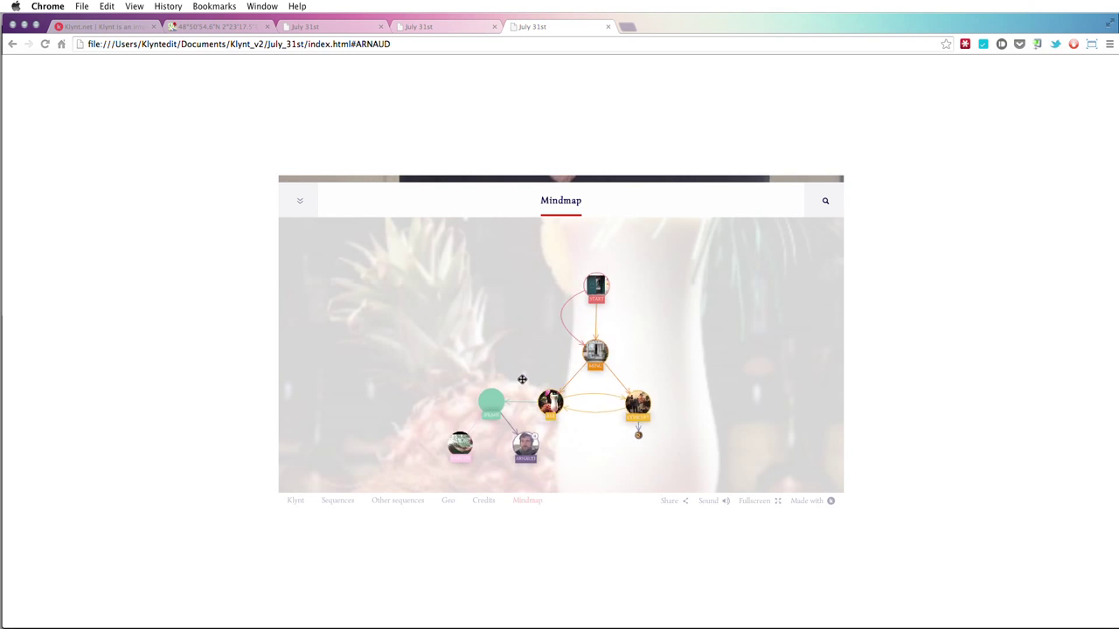
scroll(522, 379, up, 5)
scroll(522, 379, down, 5)
scroll(523, 381, up, 2)
scroll(524, 381, down, 2)
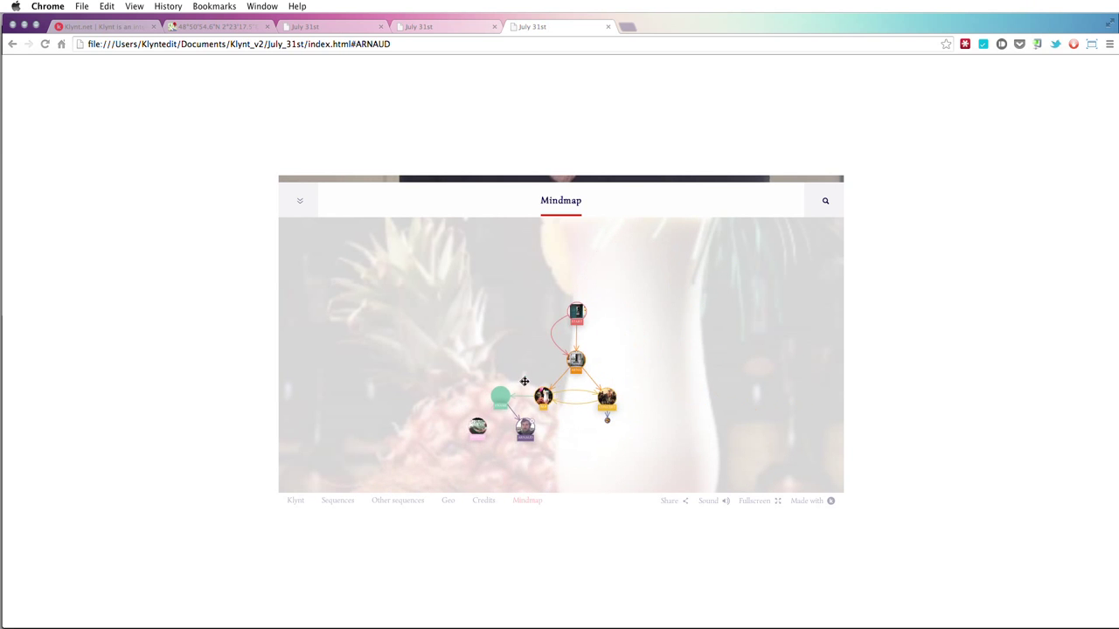
- Pan the graph over to the START node and open the IFRAME sequence
drag(600, 316, 550, 377)
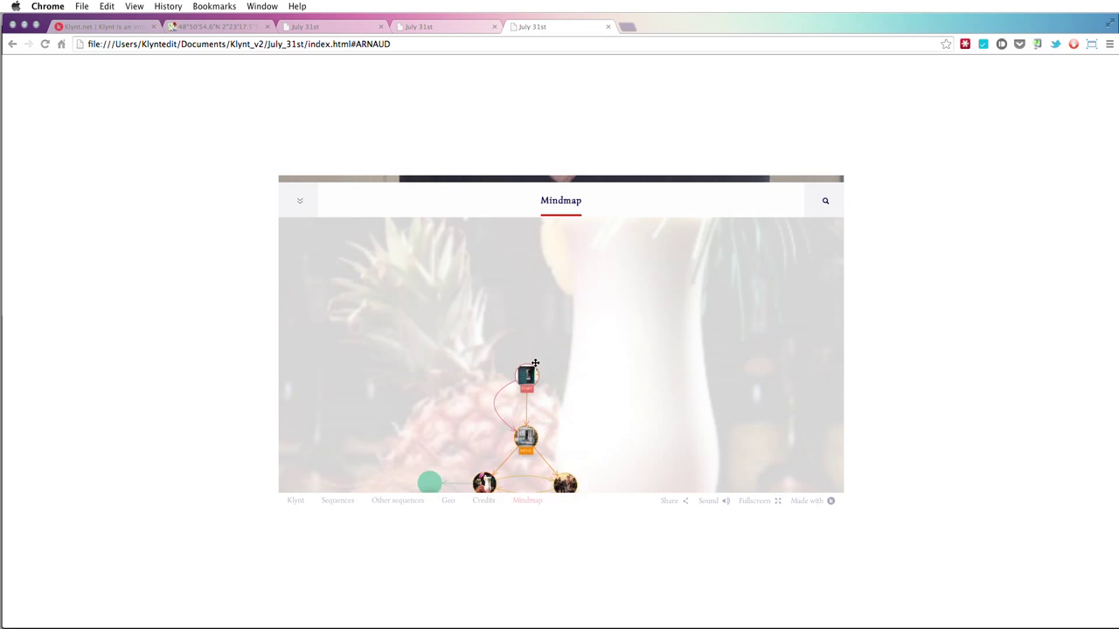
scroll(542, 420, up, 5)
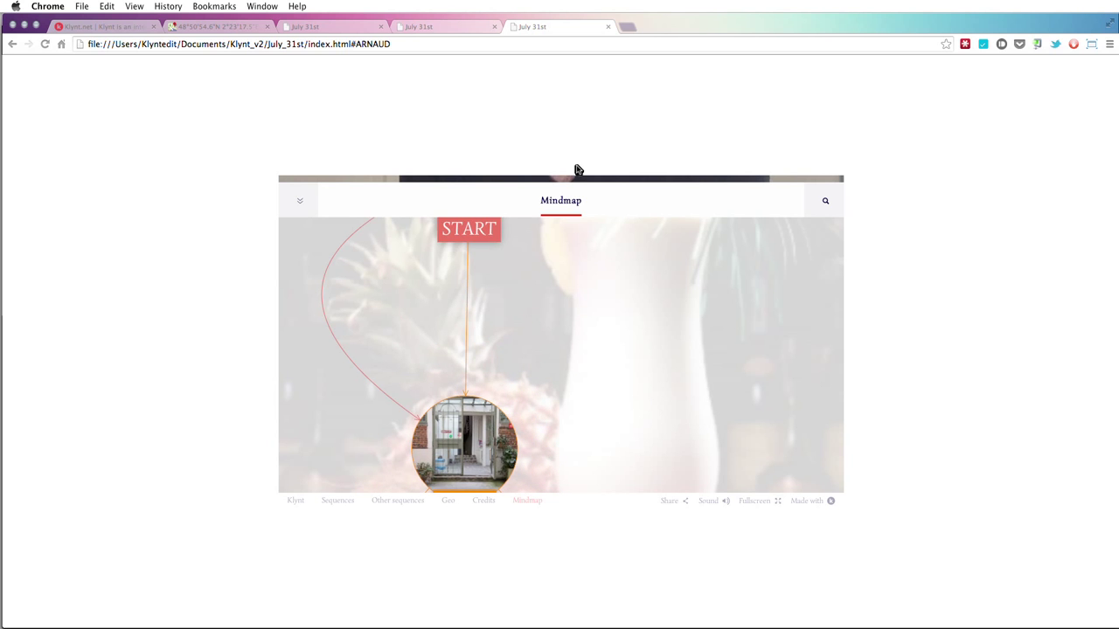
drag(548, 325, 769, 392)
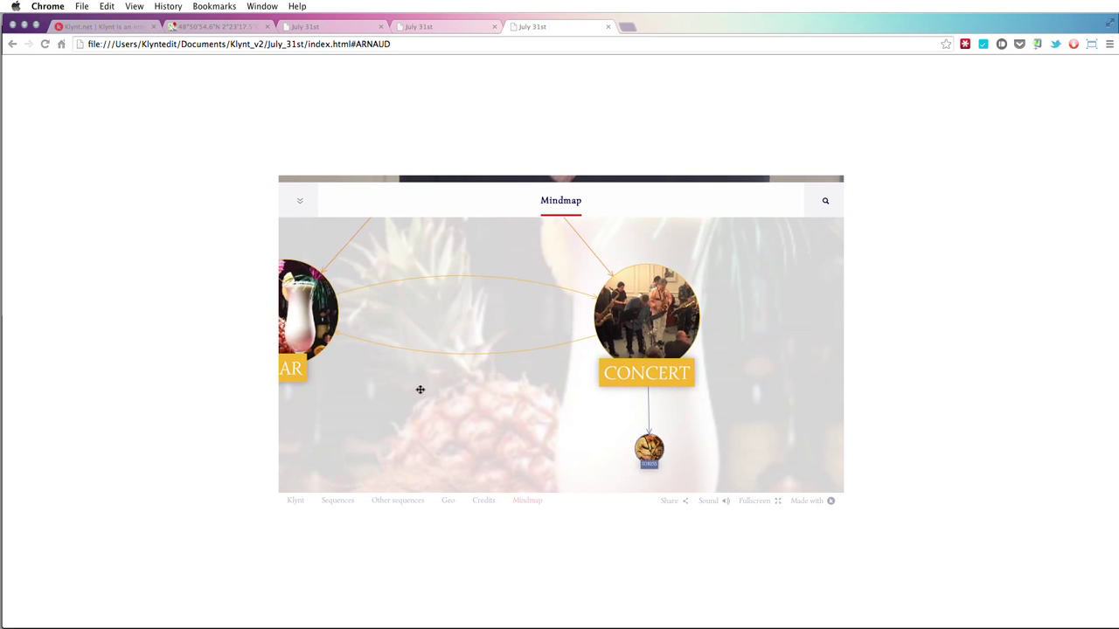
click(483, 357)
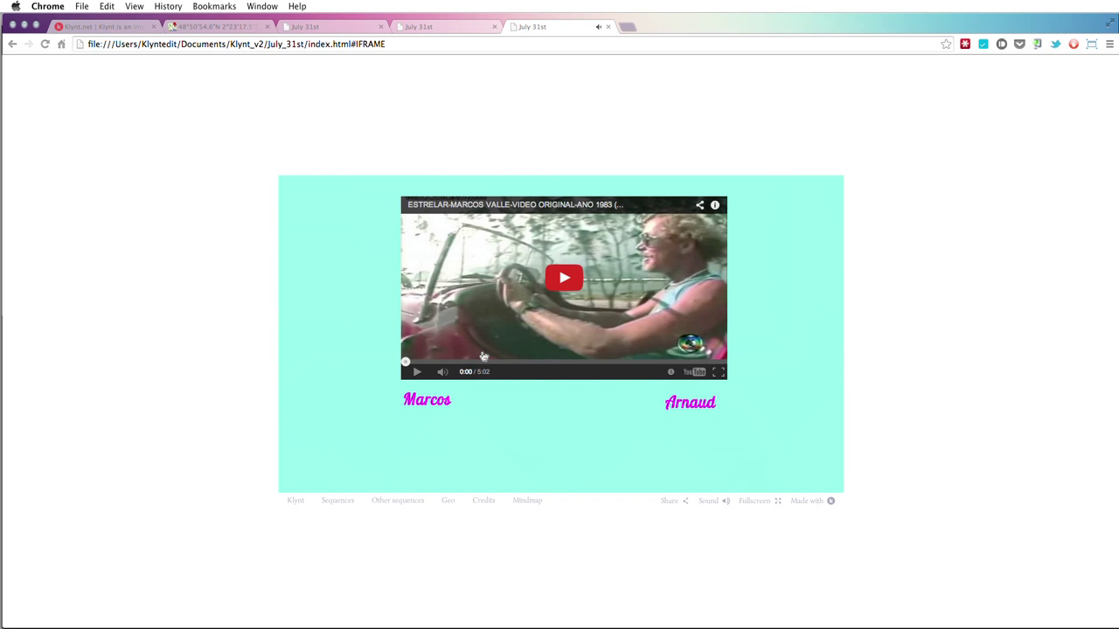
- Jump to the Arnaud sequence, then play CONCERT from the mindmap
click(708, 411)
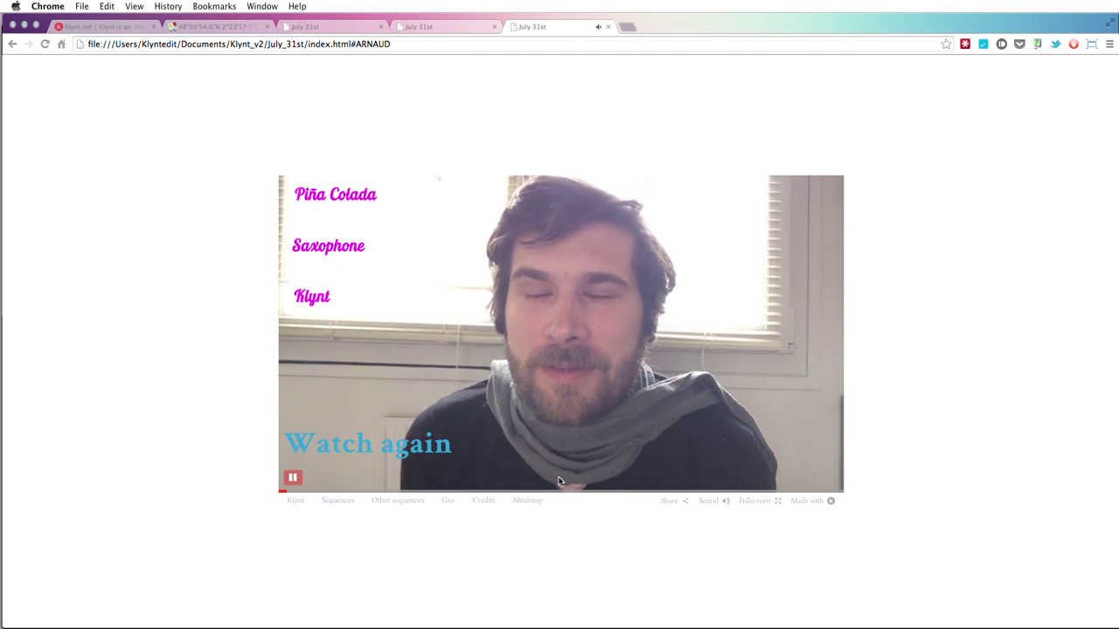
click(533, 502)
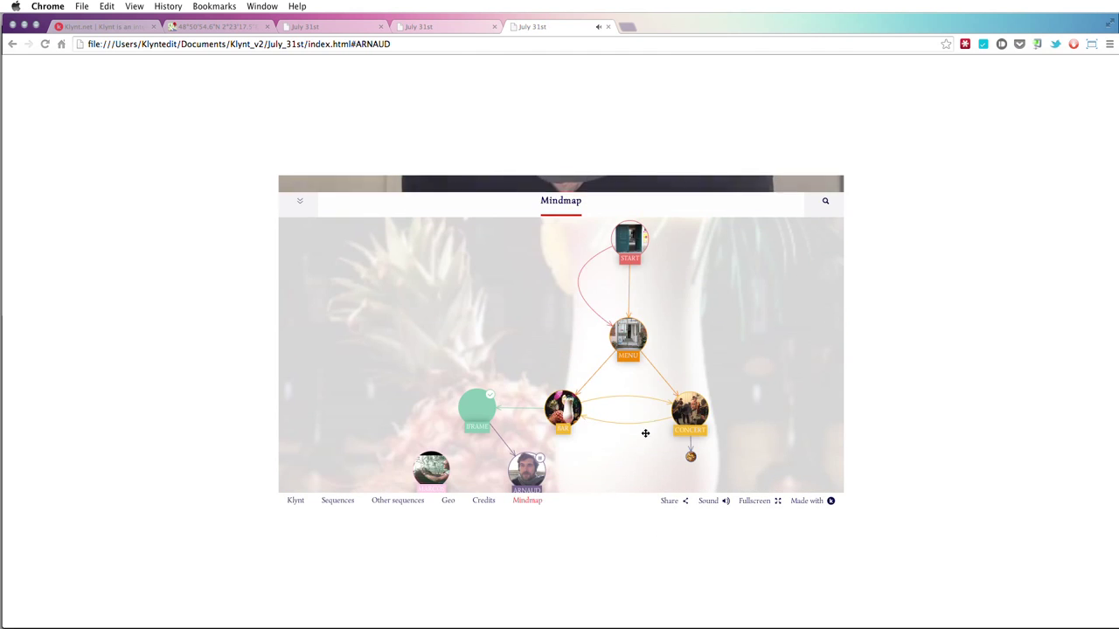
drag(751, 397, 670, 358)
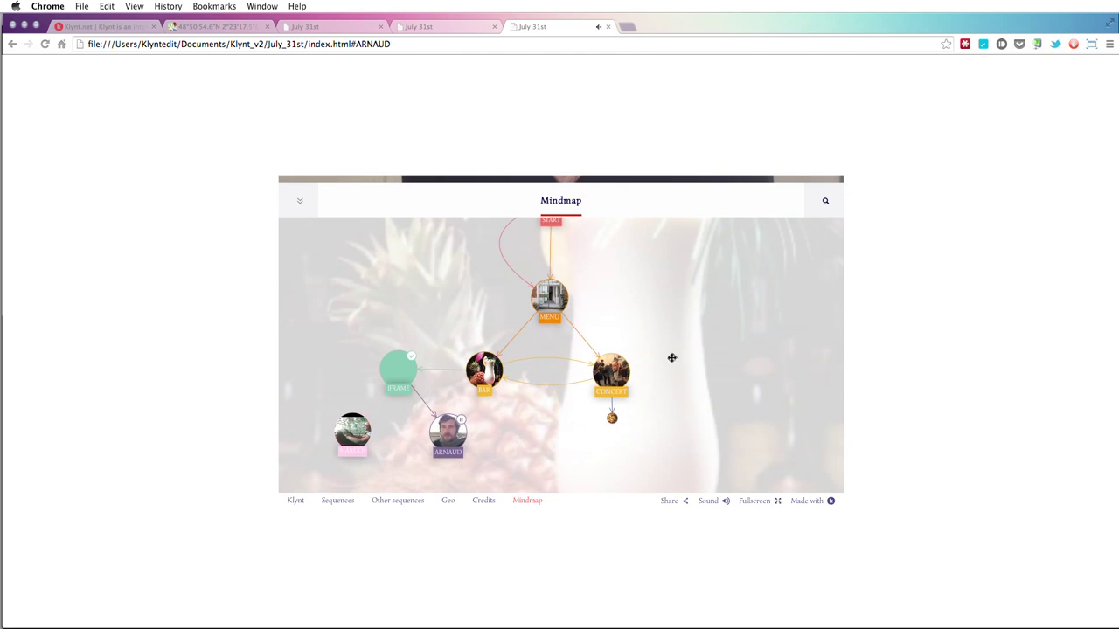
click(614, 372)
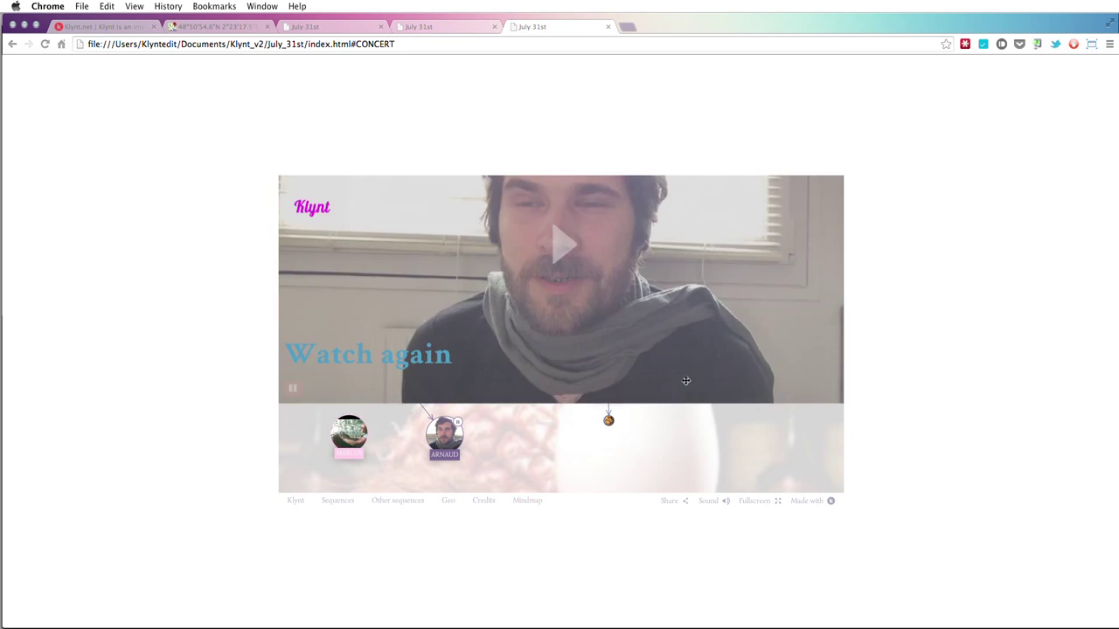
- Pan the mindmap across MENU, IFRAME, BAR, ARNAUD, MARCOS and CONCERT nodes
click(533, 502)
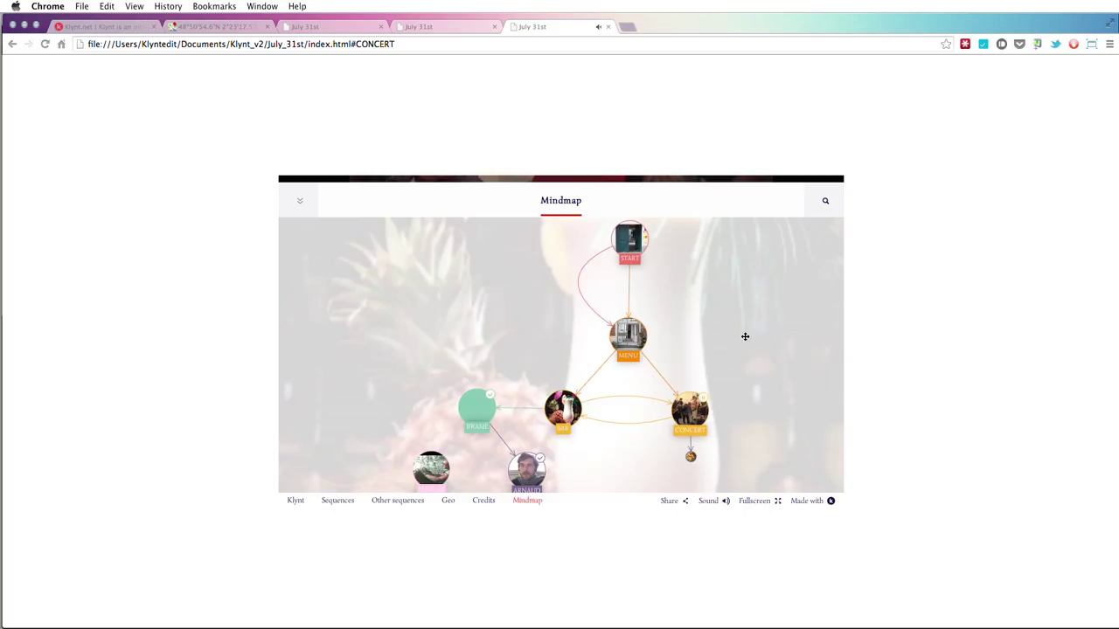
scroll(746, 335, down, 5)
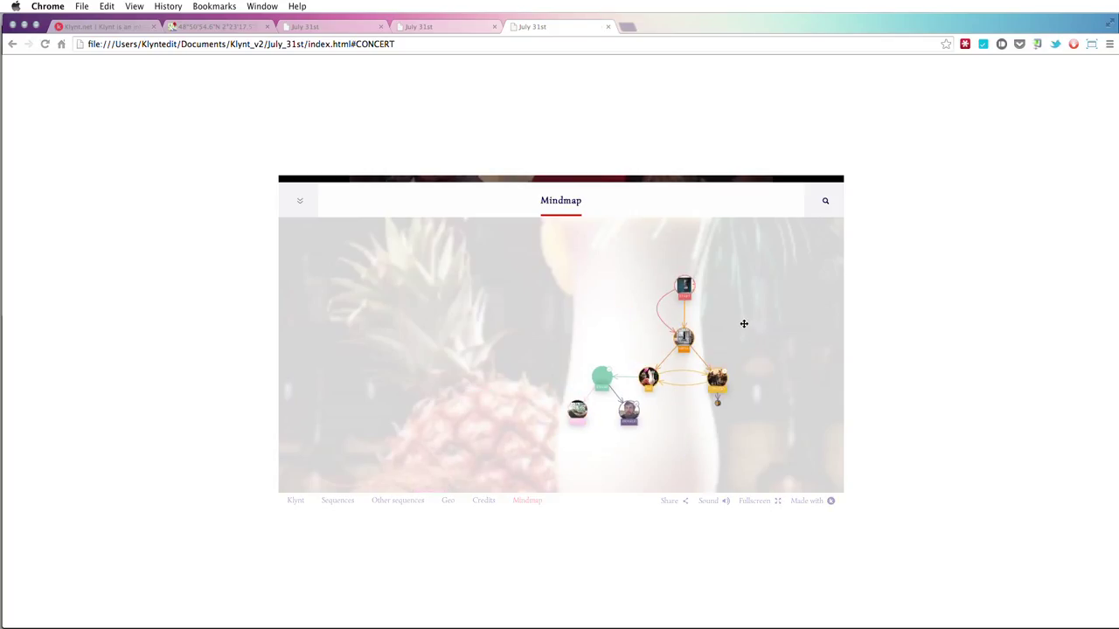
scroll(746, 330, up, 5)
drag(645, 362, 681, 283)
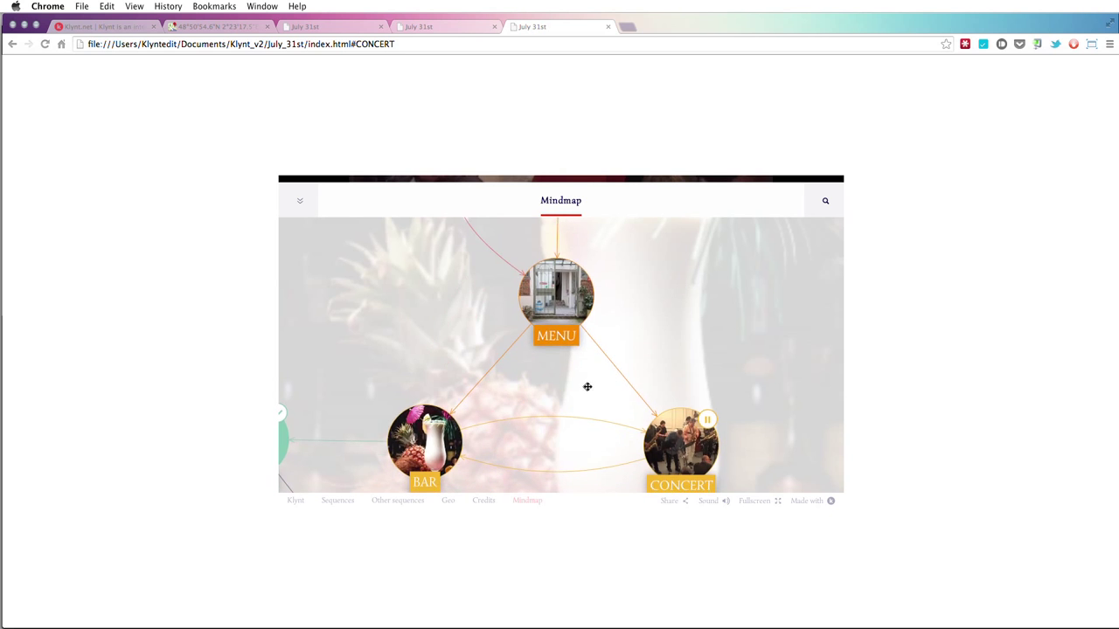
drag(587, 387, 632, 242)
drag(592, 393, 688, 390)
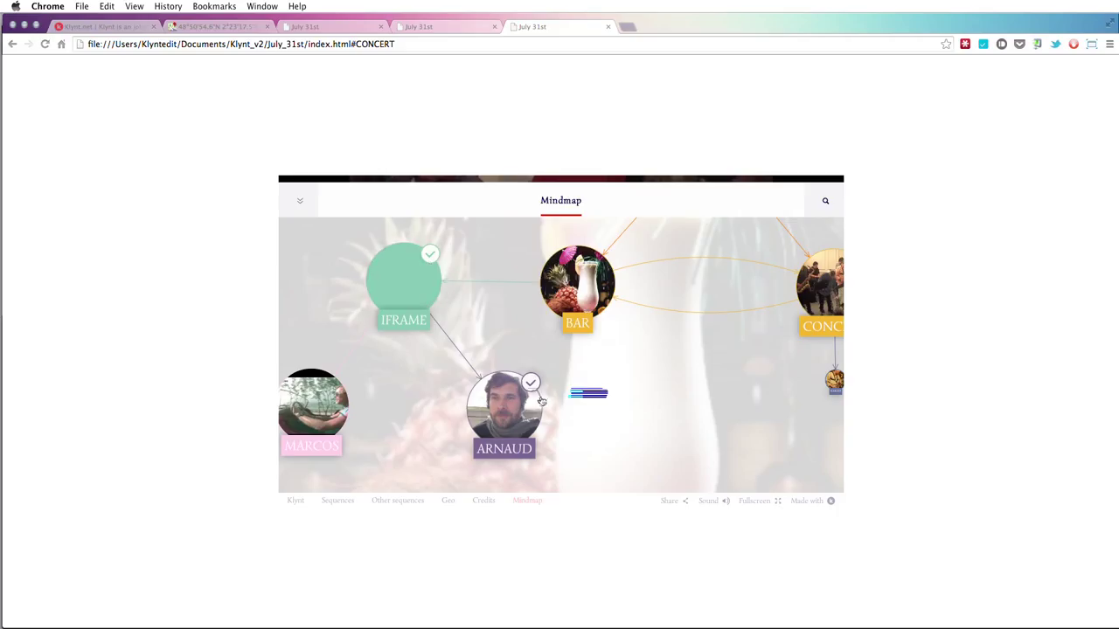
drag(755, 391, 527, 417)
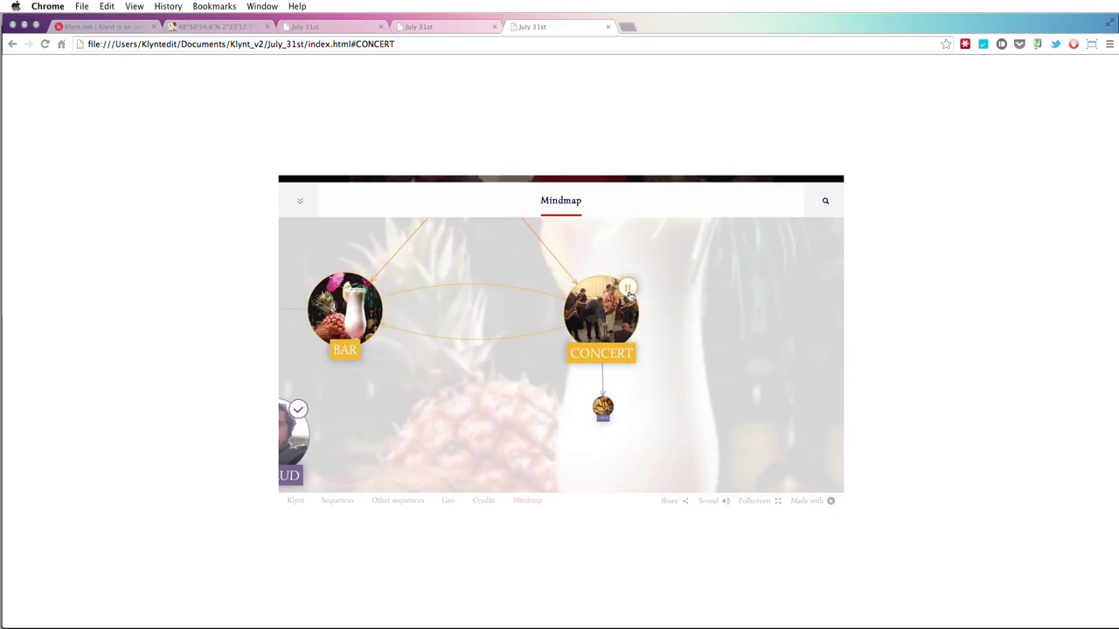
drag(672, 327, 685, 390)
- Zoom and shift the graph, then open and close the preview's search
scroll(675, 395, down, 3)
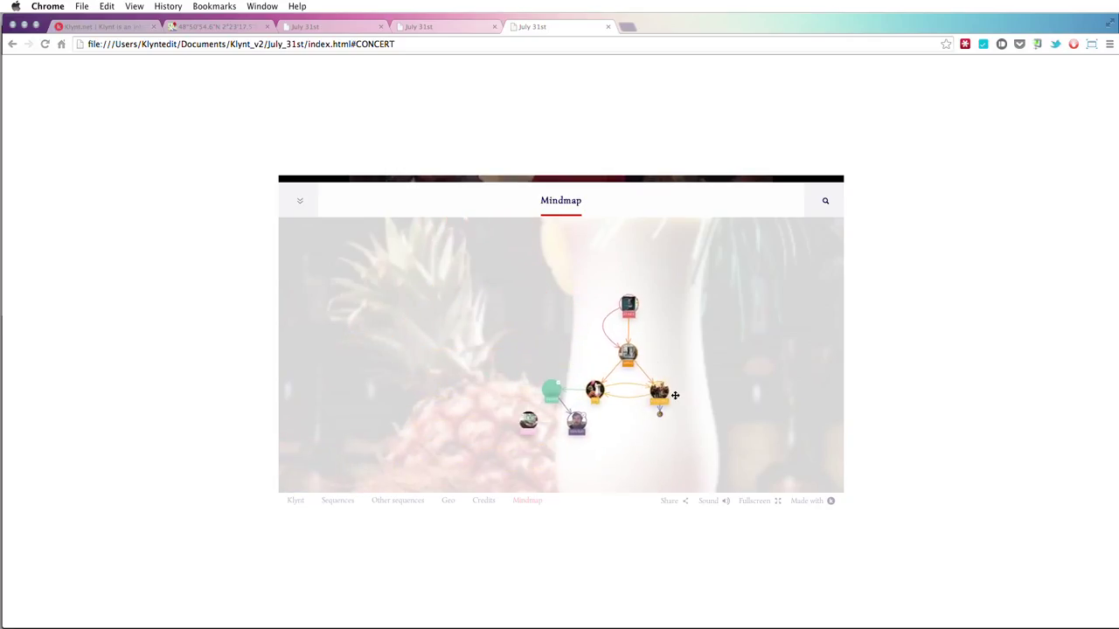
scroll(674, 394, up, 3)
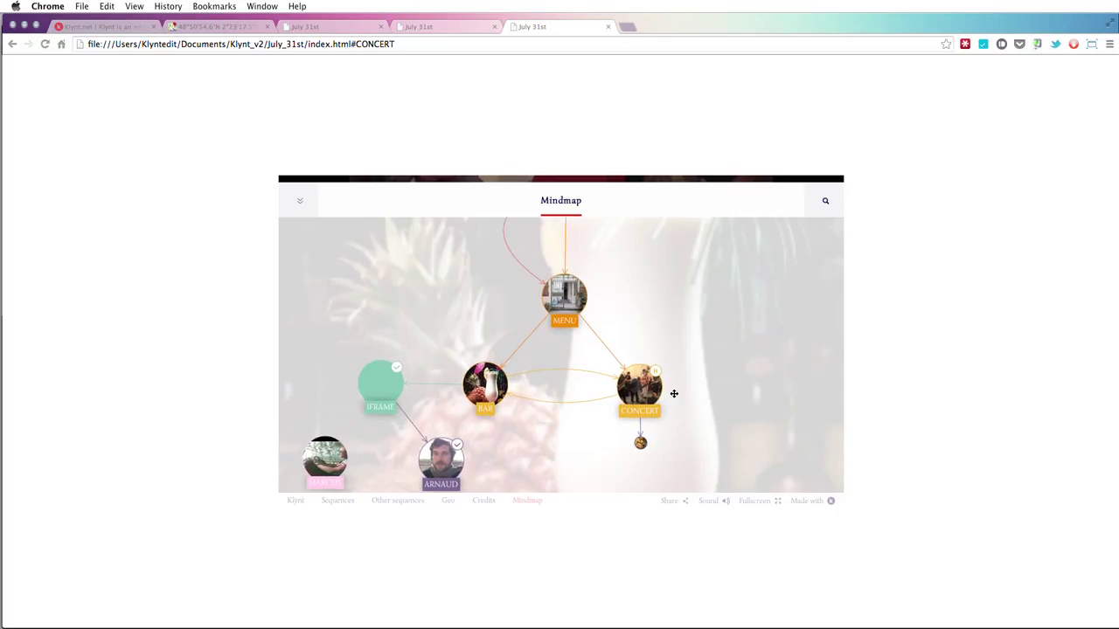
drag(674, 394, 717, 369)
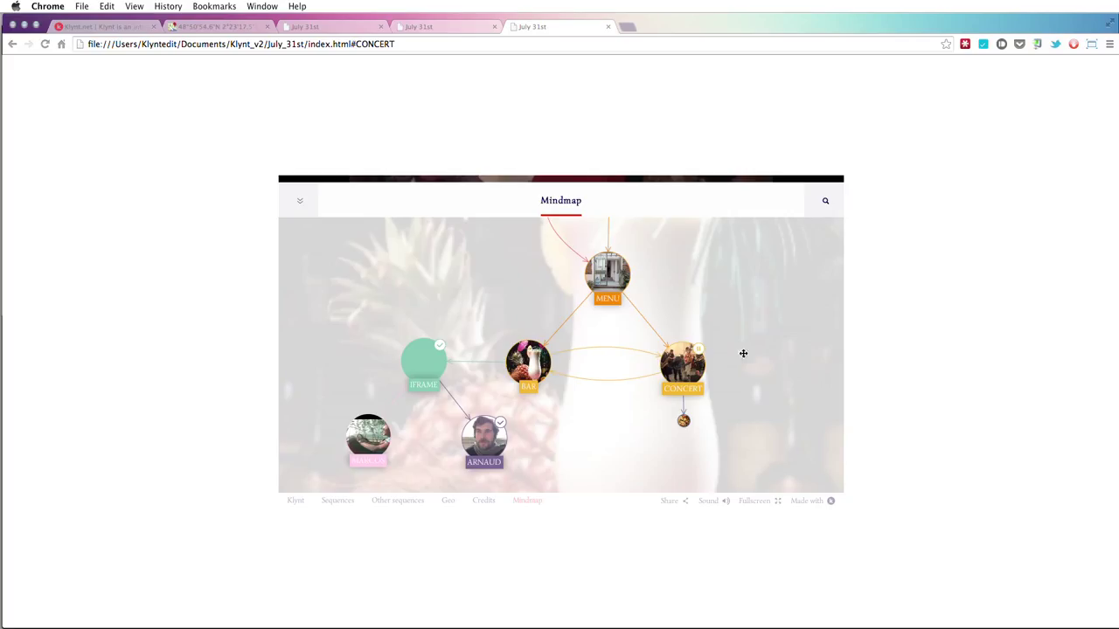
click(823, 201)
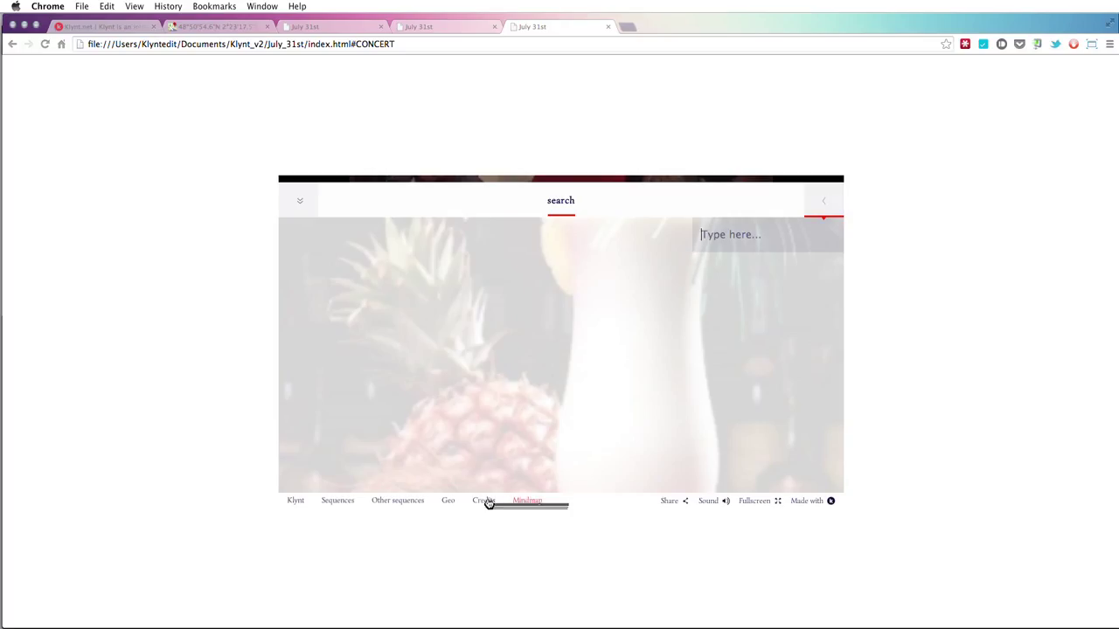
click(541, 502)
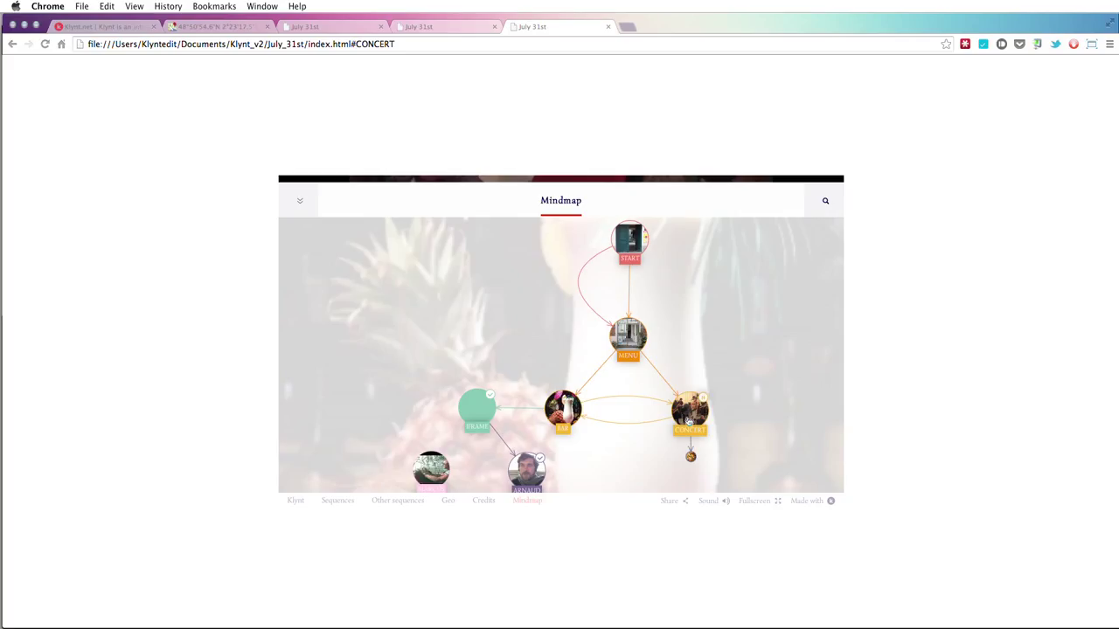
- Zoom the mindmap once more and switch back to Klynt's mindmap preferences
drag(527, 500, 674, 364)
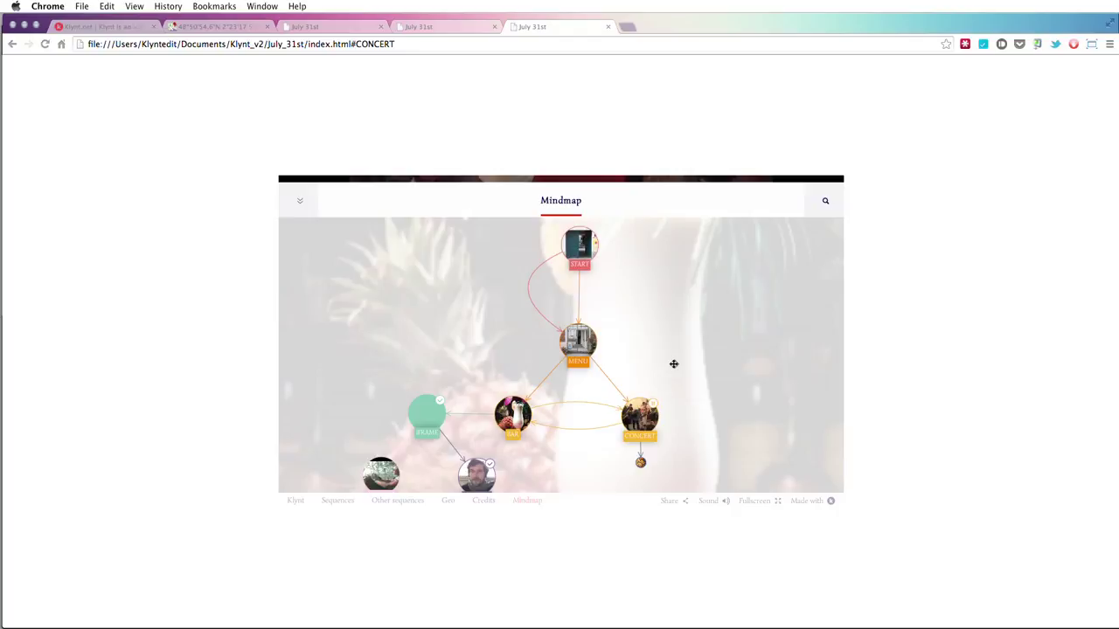
scroll(666, 340, down, 3)
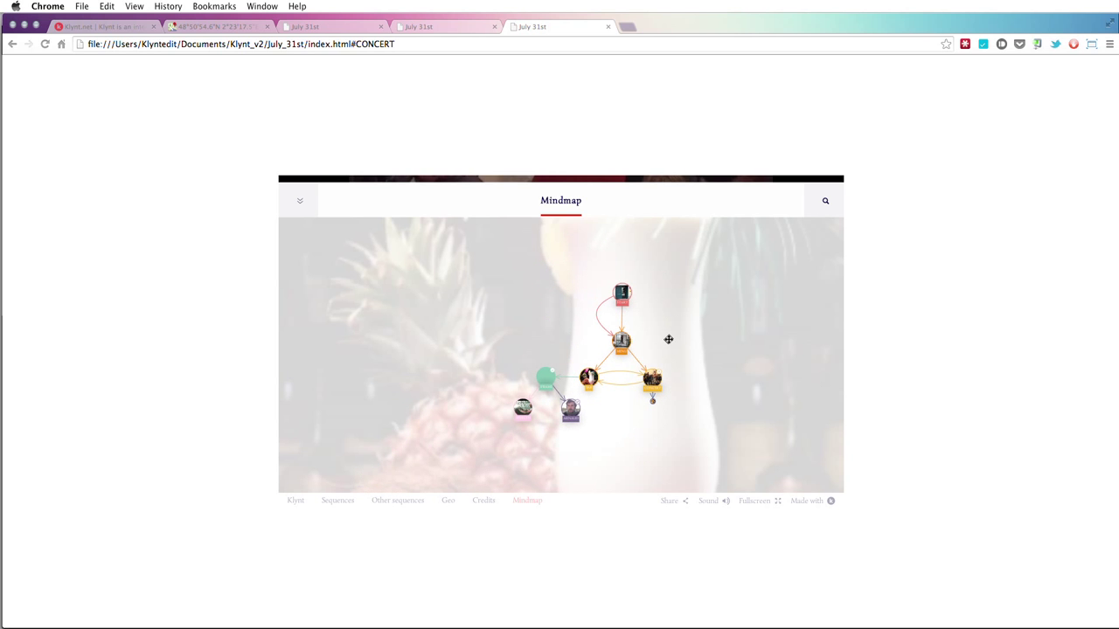
scroll(667, 339, up, 3)
scroll(666, 340, down, 3)
scroll(666, 340, up, 3)
scroll(666, 339, down, 3)
scroll(666, 339, up, 5)
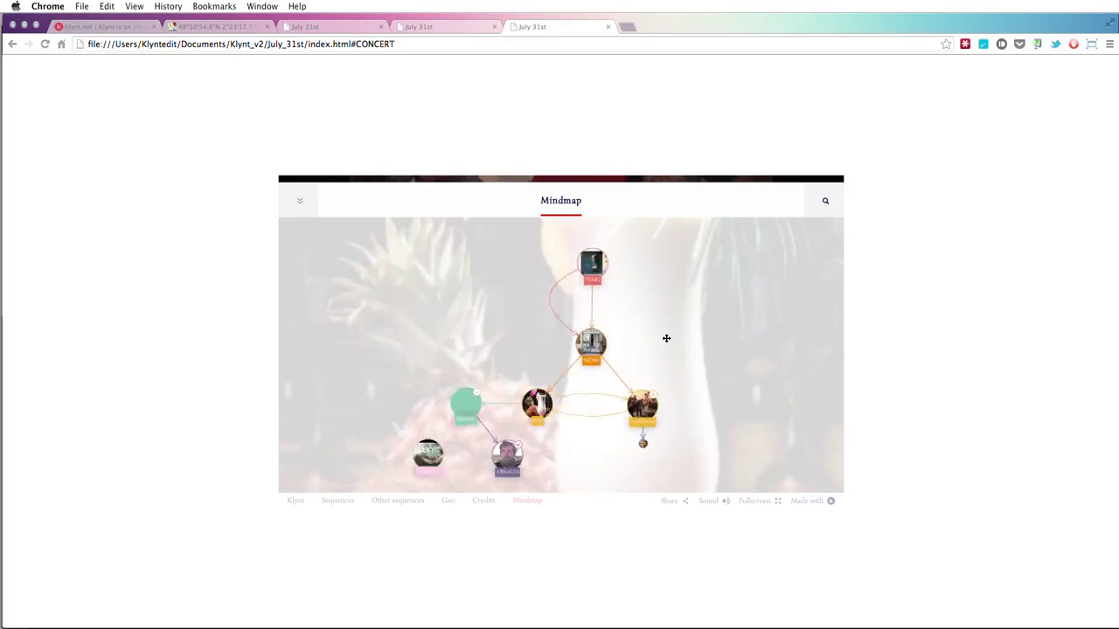
key(super+Tab)
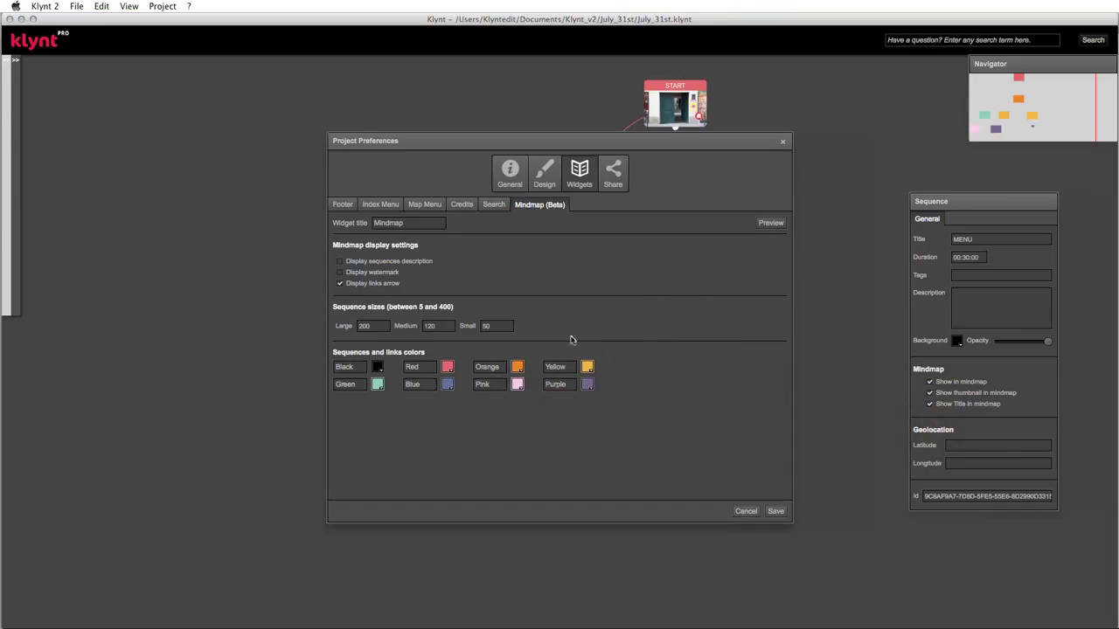
- Turn on Display sequences description for the mindmap
click(339, 262)
click(378, 325)
click(441, 325)
click(500, 326)
drag(552, 145, 592, 133)
- Re-enter Small sequence size 50 and change the Red mindmap colour to dark navy
click(423, 315)
click(483, 316)
click(542, 316)
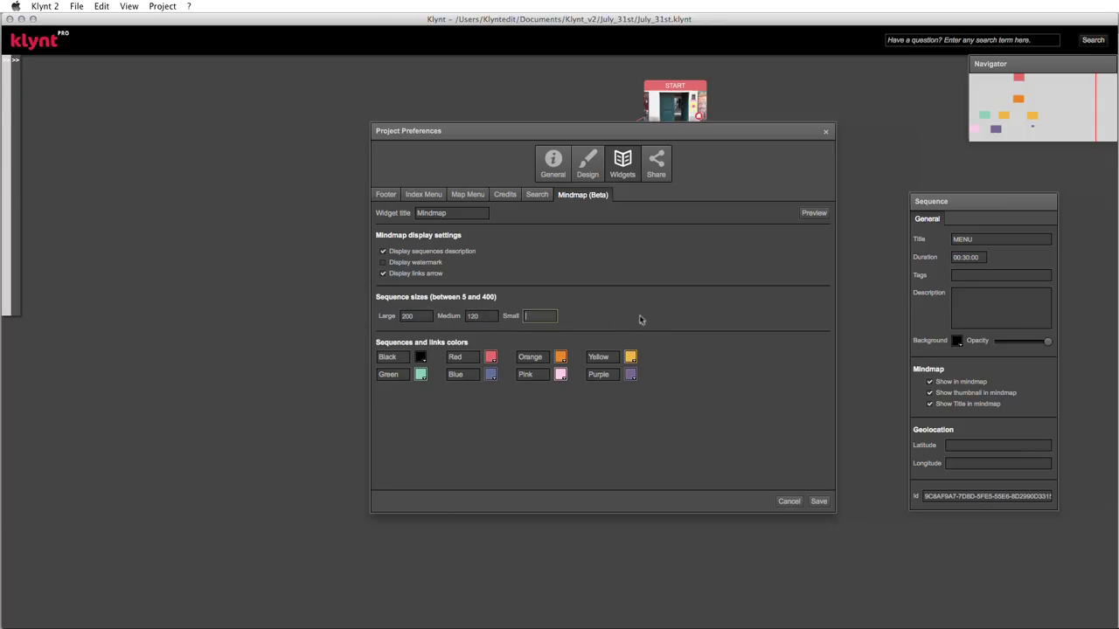
text(50)
click(422, 316)
click(477, 316)
click(544, 315)
click(490, 358)
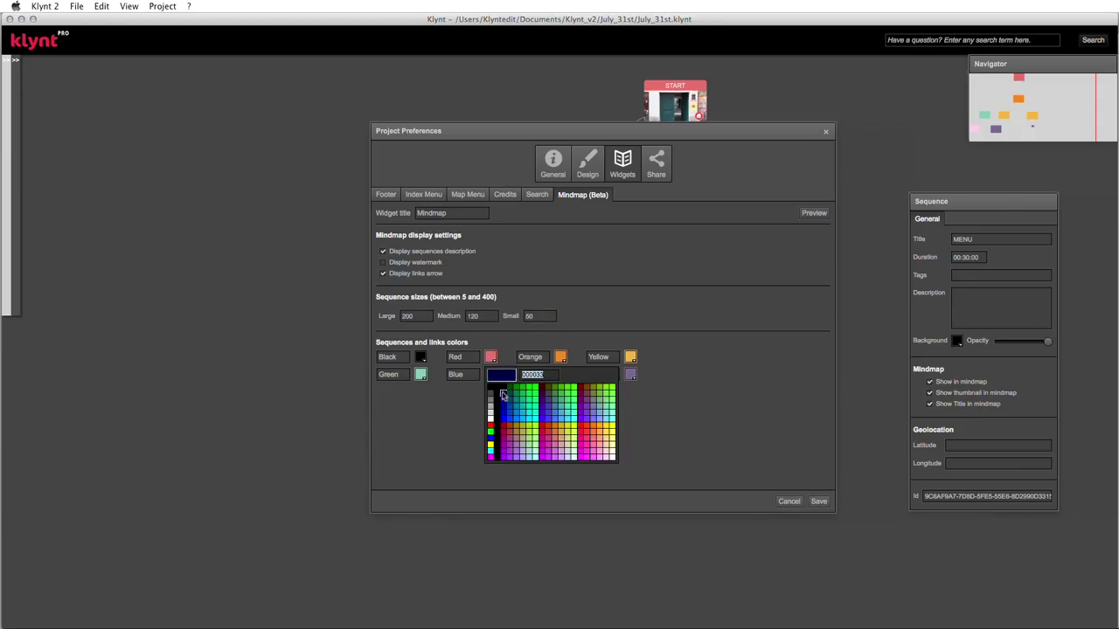
click(502, 395)
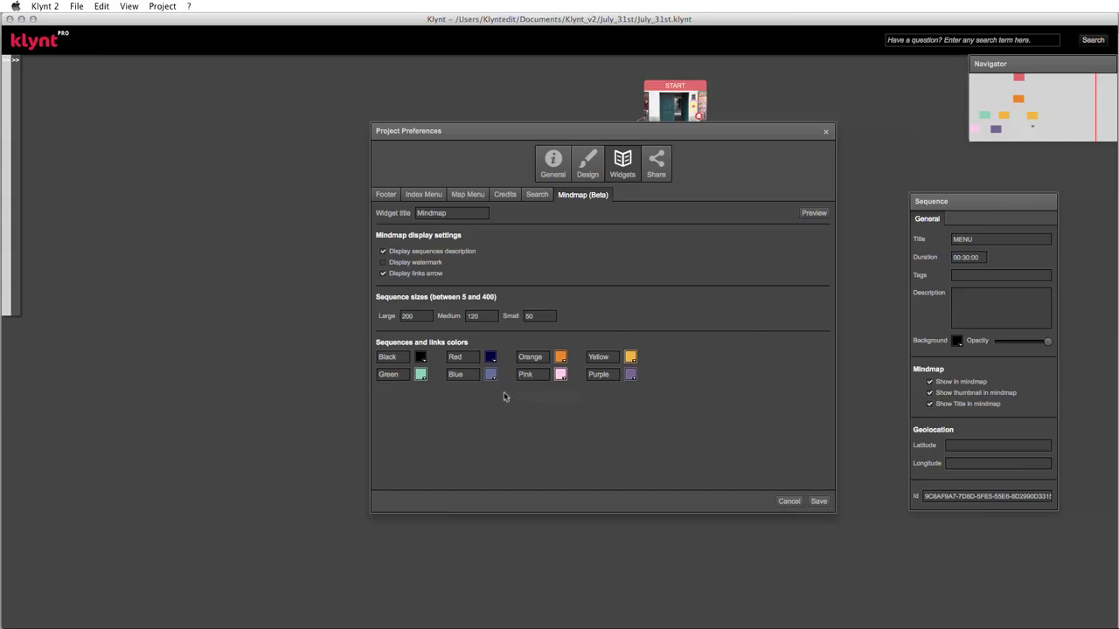
- Save the mindmap preferences, nudge the START node left, and preview the project
click(822, 502)
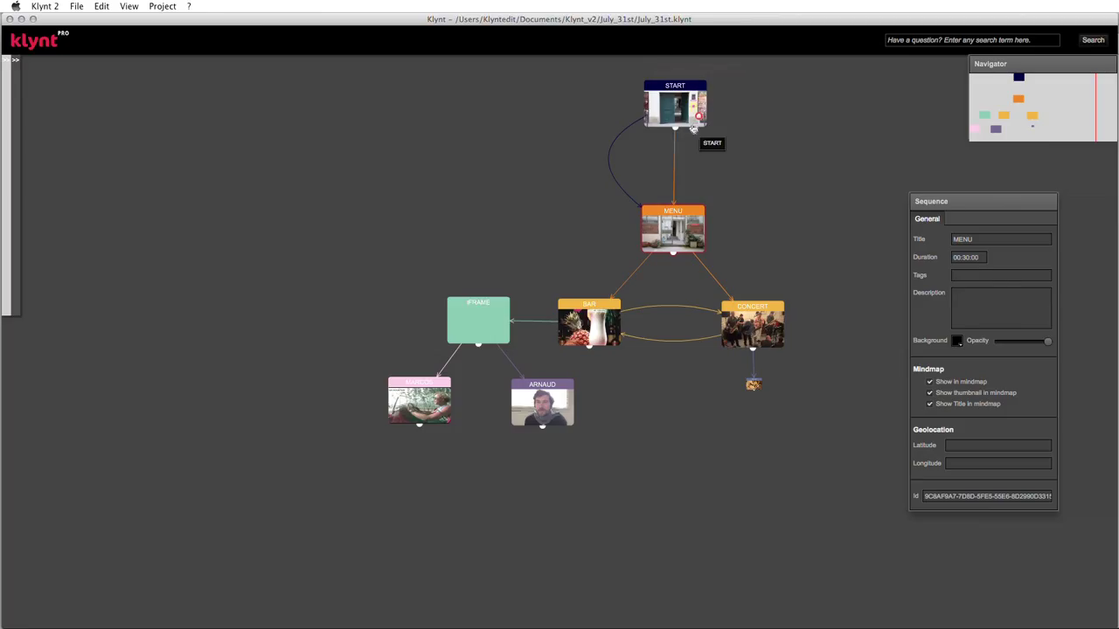
mouse_move(693, 126)
mouse_down()
mouse_move(708, 144)
mouse_move(677, 147)
mouse_move(676, 126)
mouse_up()
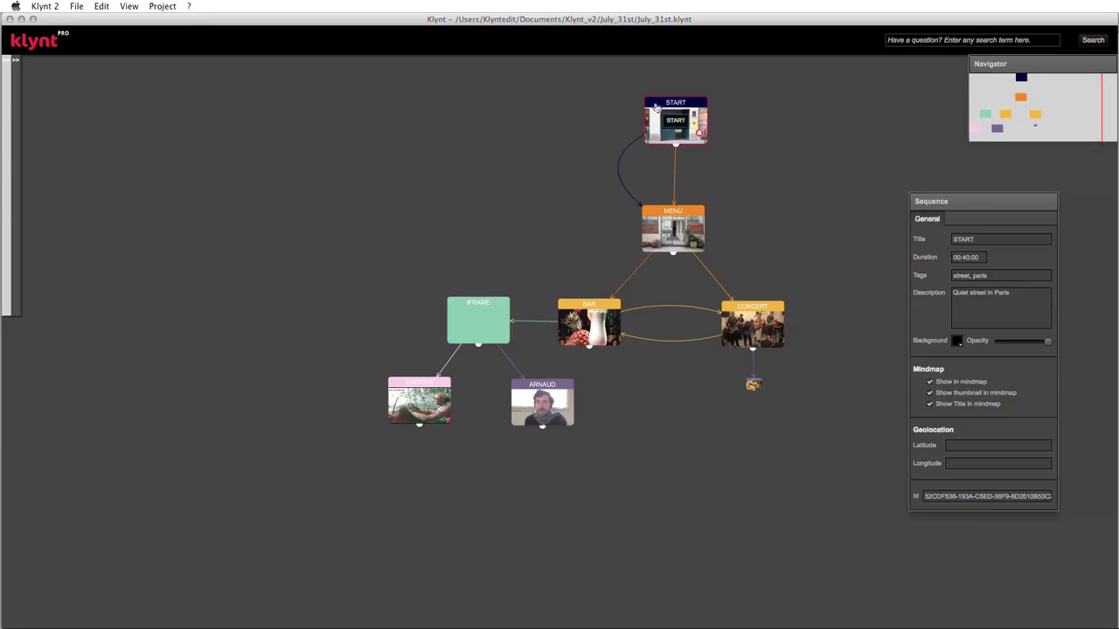
key(super+p)
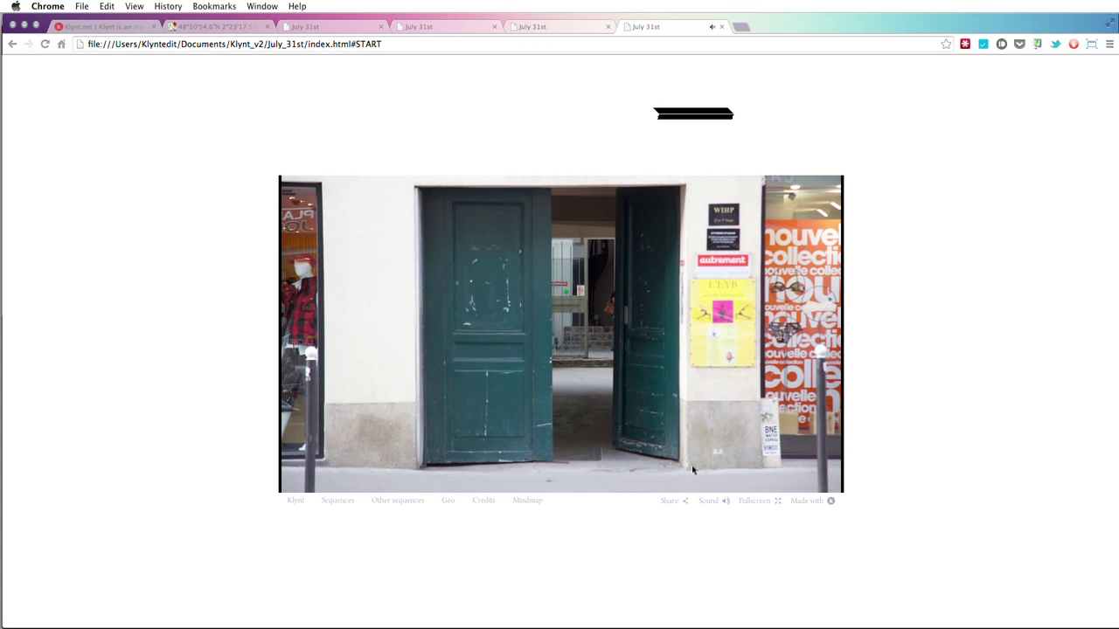
- Check the dark navy START node in the preview's mindmap, then return to Klynt
click(527, 500)
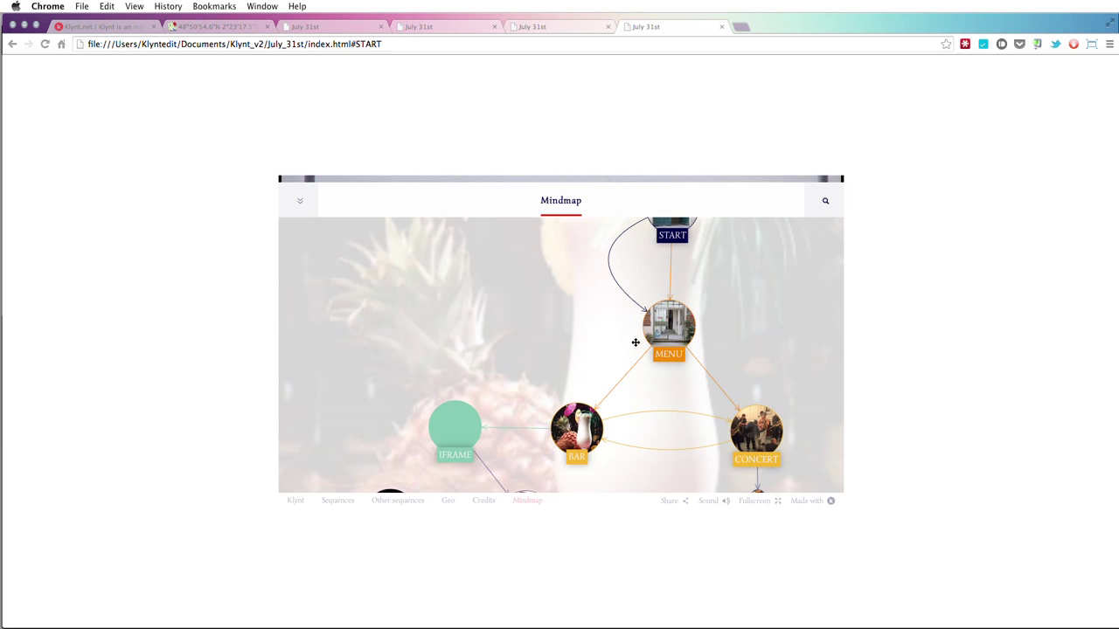
scroll(636, 342, down, 5)
scroll(636, 342, up, 3)
scroll(636, 341, down, 4)
scroll(635, 342, up, 4)
scroll(635, 342, down, 3)
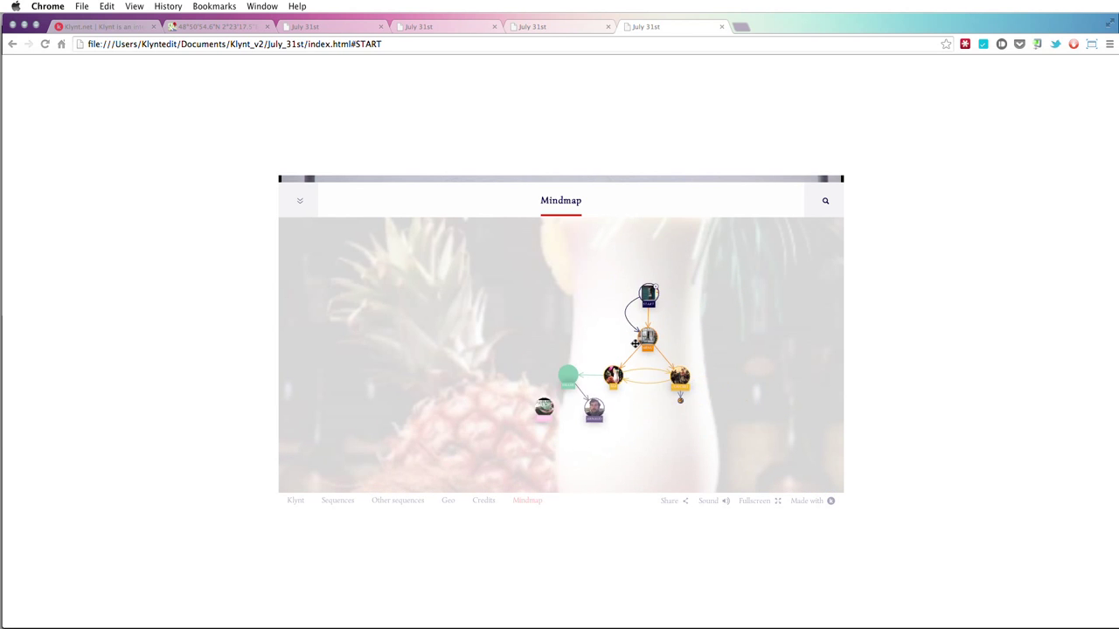
scroll(636, 343, up, 2)
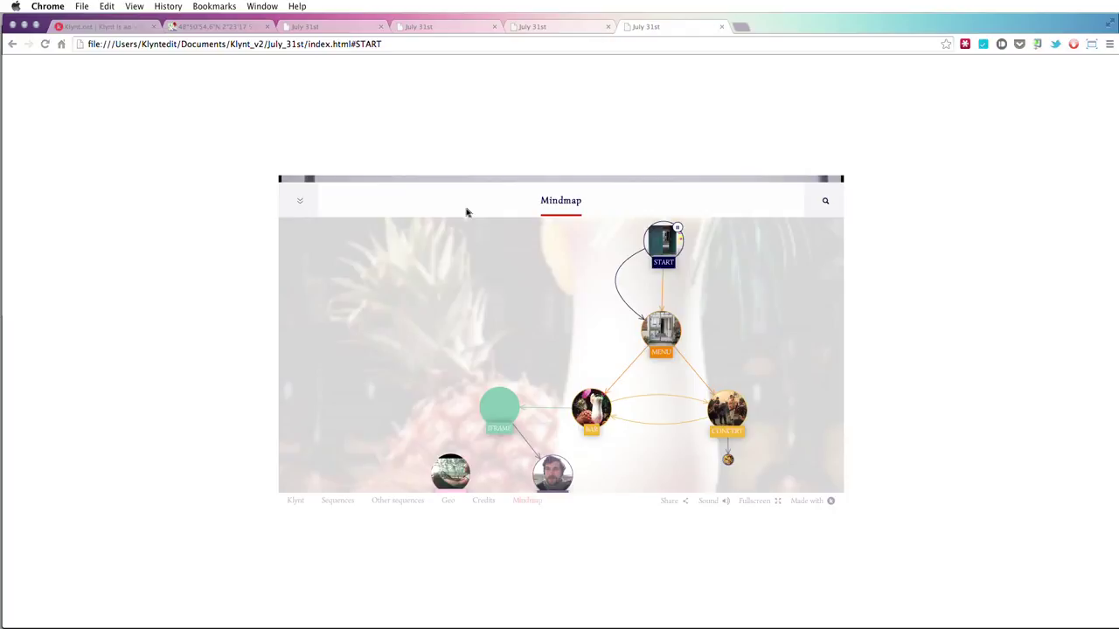
scroll(562, 335, down, 3)
scroll(559, 334, up, 1)
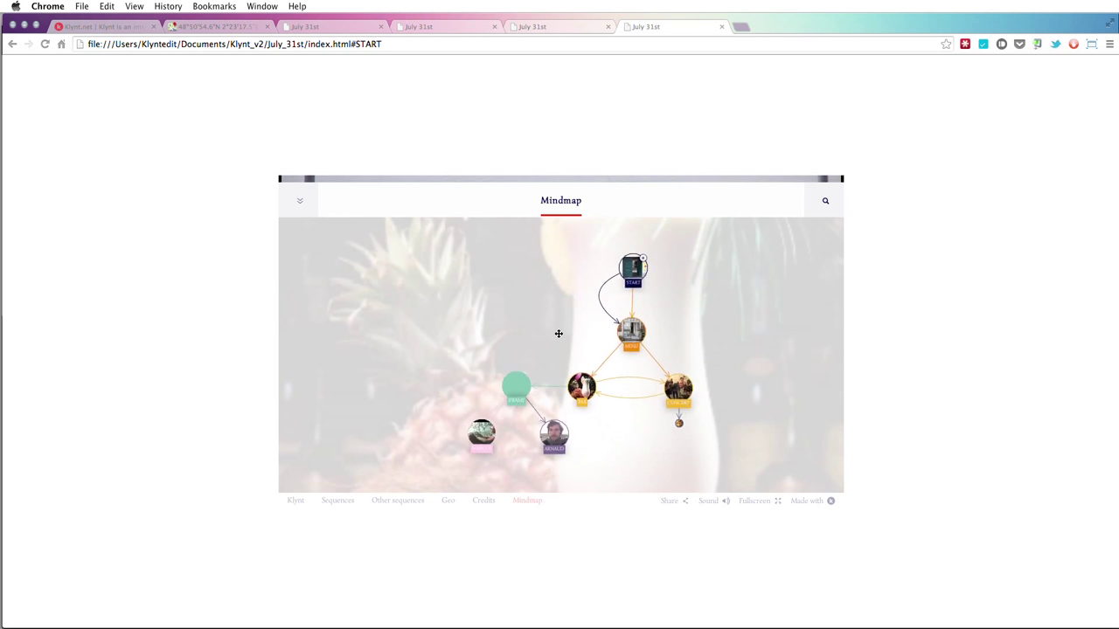
scroll(555, 331, down, 2)
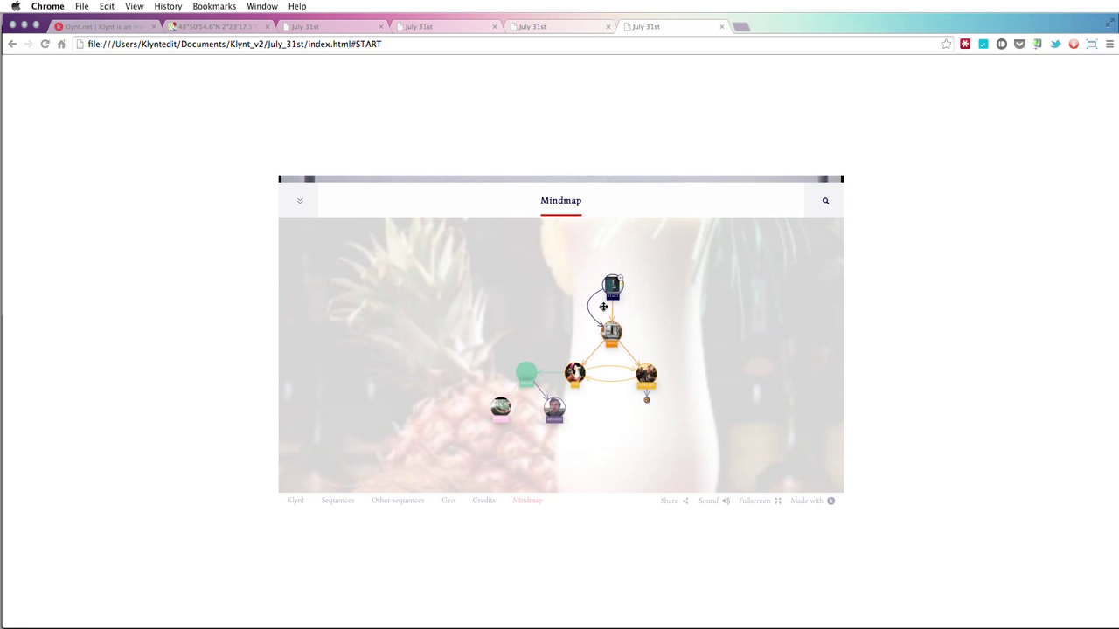
scroll(599, 294, up, 5)
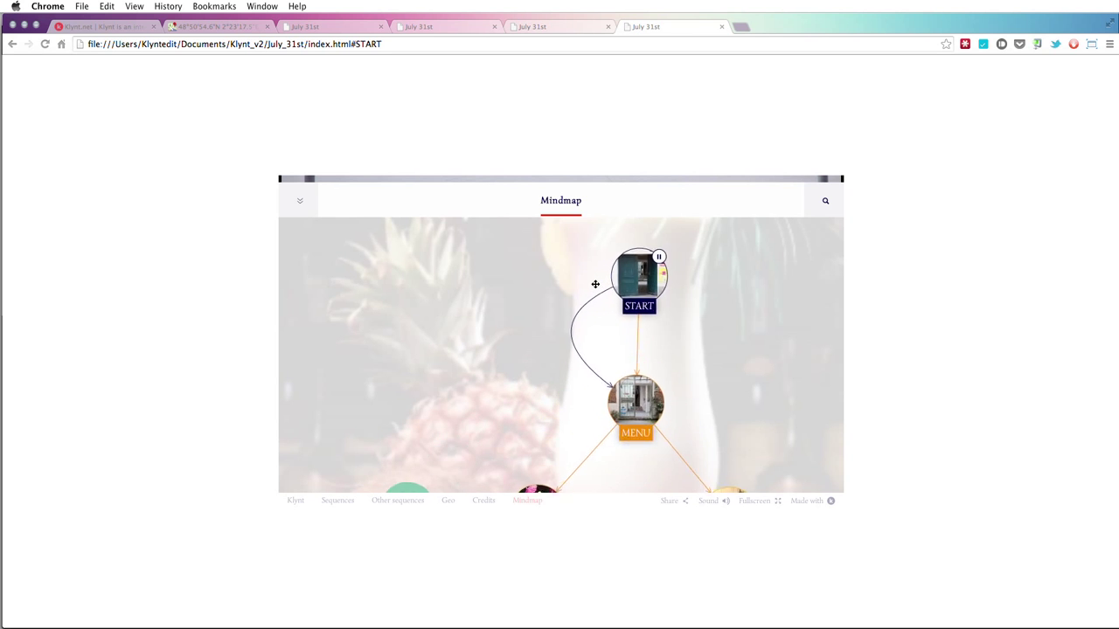
scroll(595, 284, up, 2)
key(super+Tab)
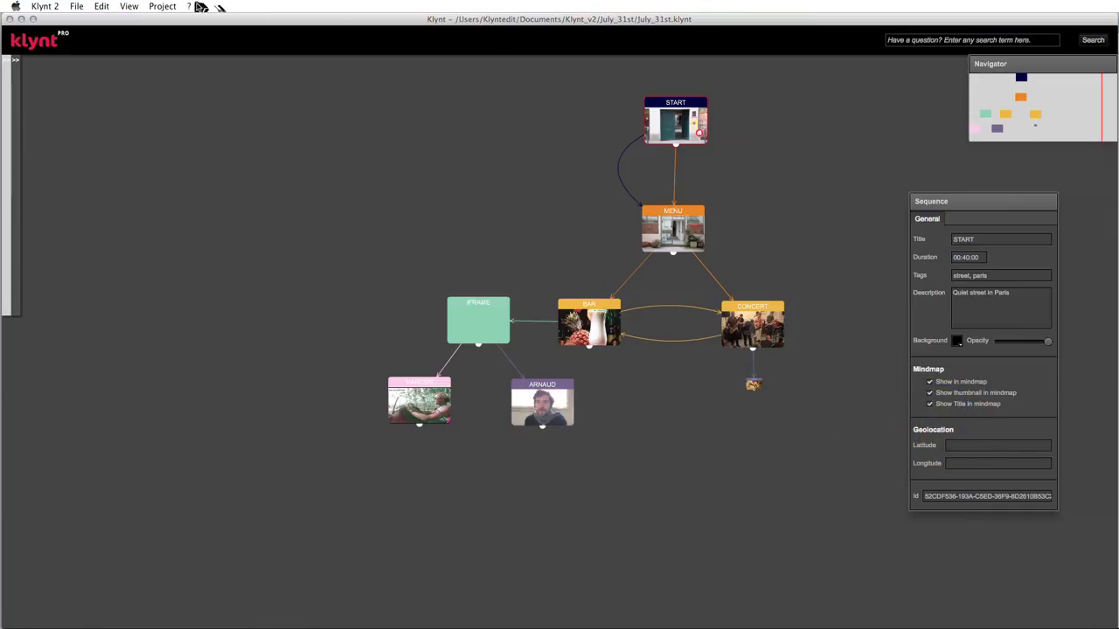
- Reposition the START and MENU nodes and keep START shown in the mindmap
click(174, 7)
click(174, 6)
mouse_move(695, 127)
mouse_down()
mouse_move(623, 127)
mouse_move(675, 129)
mouse_up()
mouse_move(679, 234)
mouse_down()
mouse_move(627, 234)
mouse_move(673, 234)
mouse_move(662, 237)
mouse_up()
drag(648, 125, 649, 131)
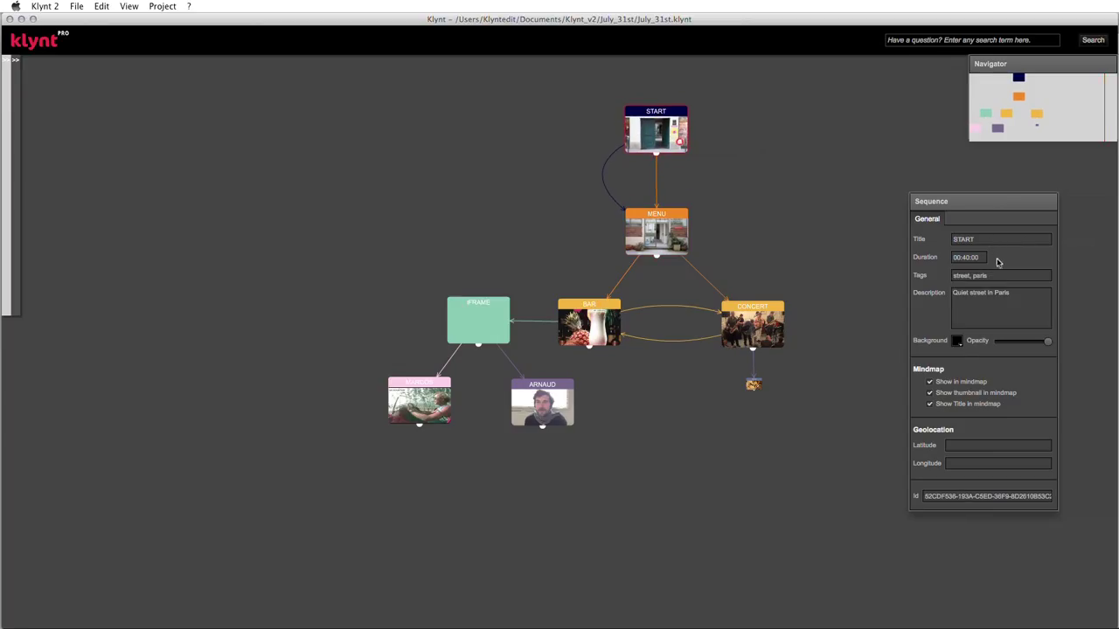
click(929, 382)
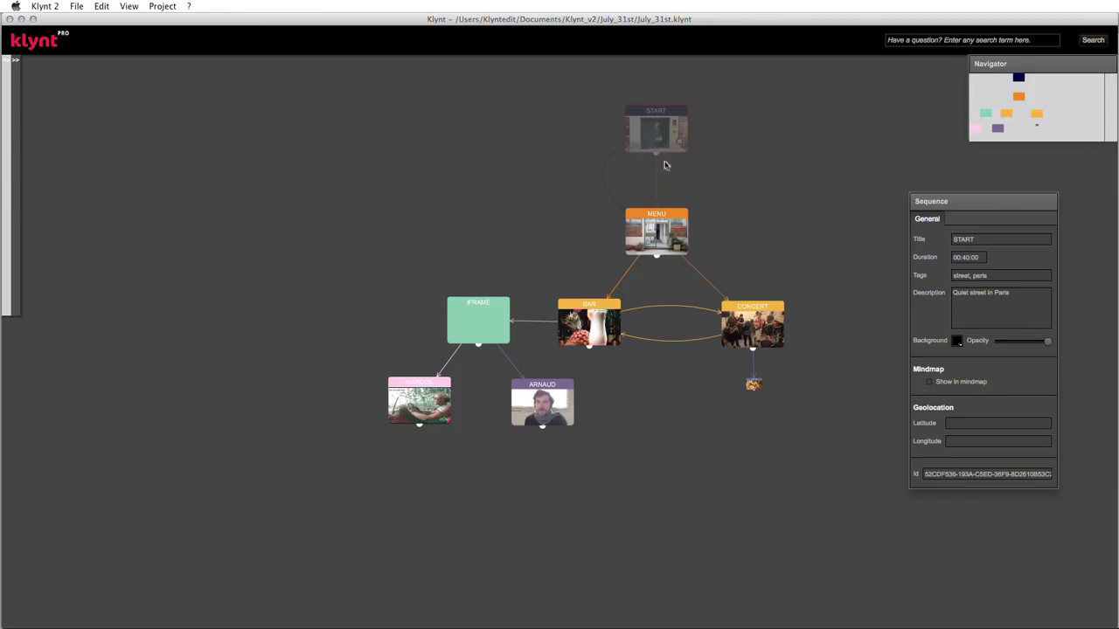
click(930, 382)
click(930, 393)
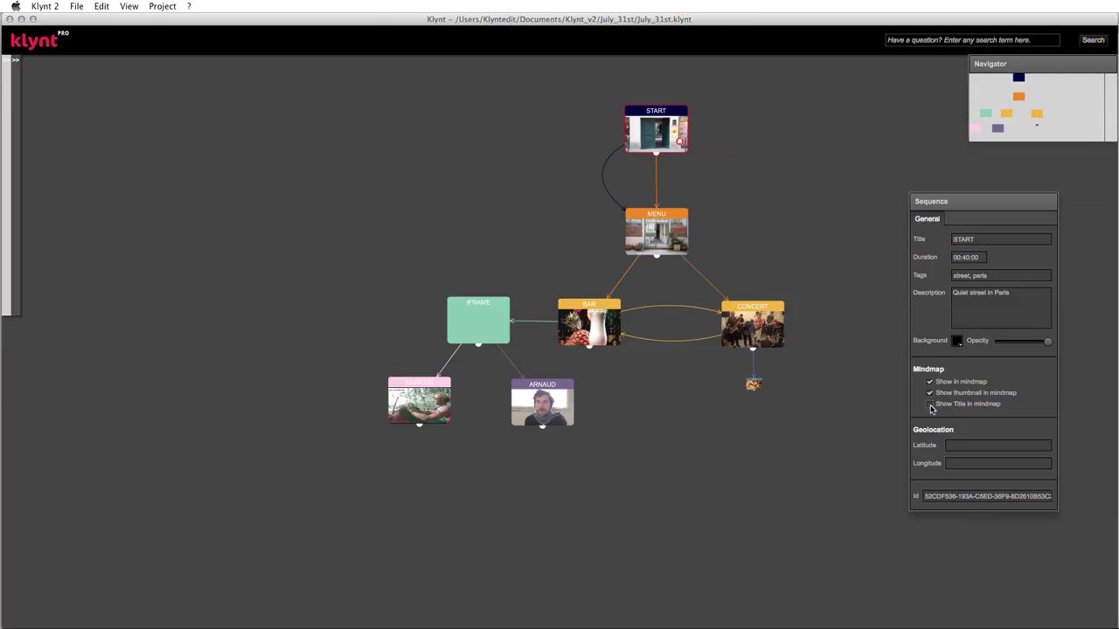
- Remove the thumbnails from the MENU and CONCERT nodes so they appear as plain colours
click(685, 232)
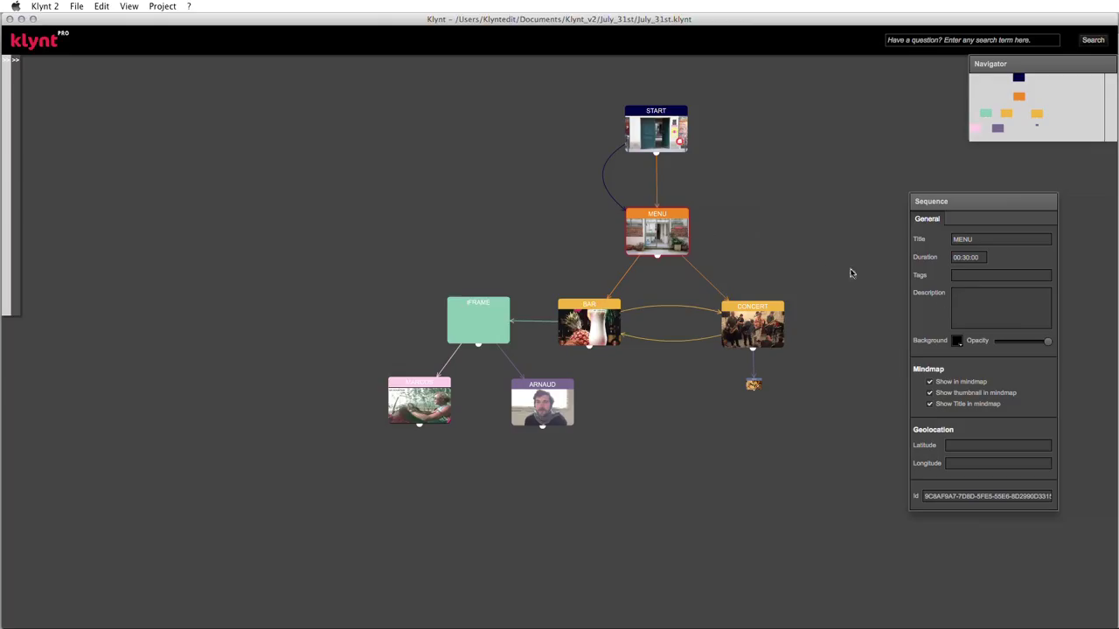
click(929, 404)
click(931, 394)
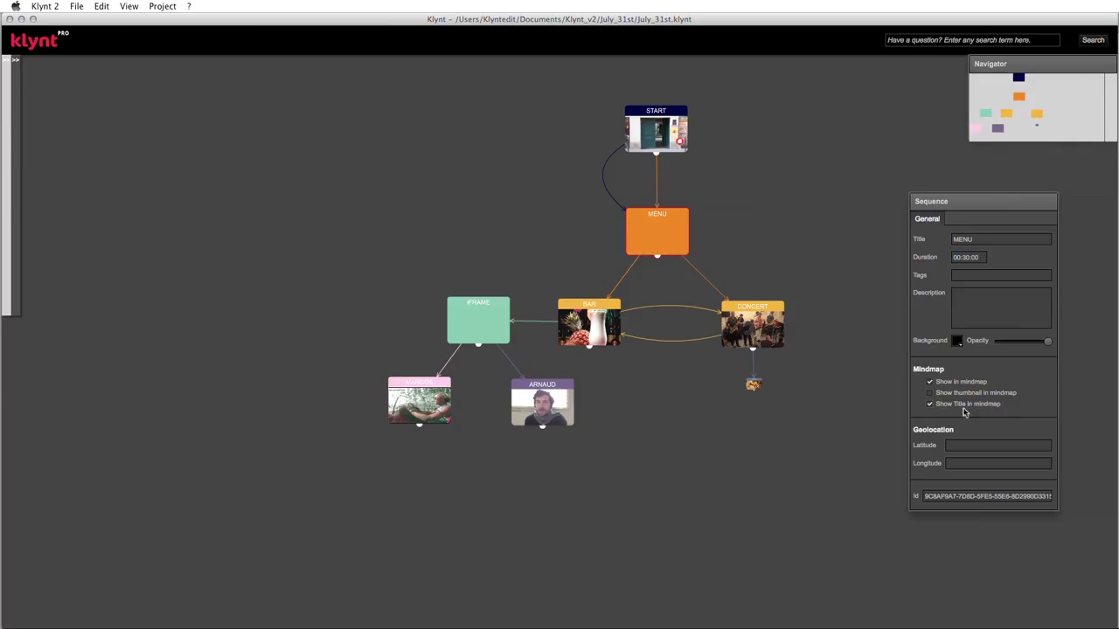
click(753, 323)
click(929, 392)
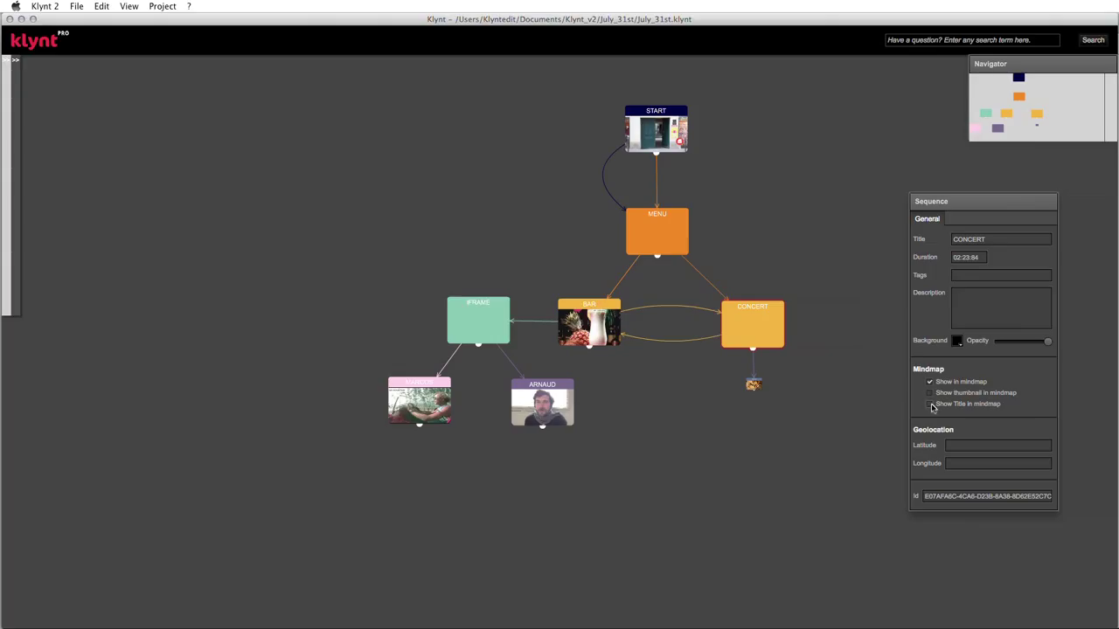
- Hide IDRISS from the mindmap and preview the project starting at BAR
mouse_move(749, 386)
mouse_down()
mouse_move(773, 408)
mouse_move(753, 398)
mouse_move(764, 402)
mouse_up()
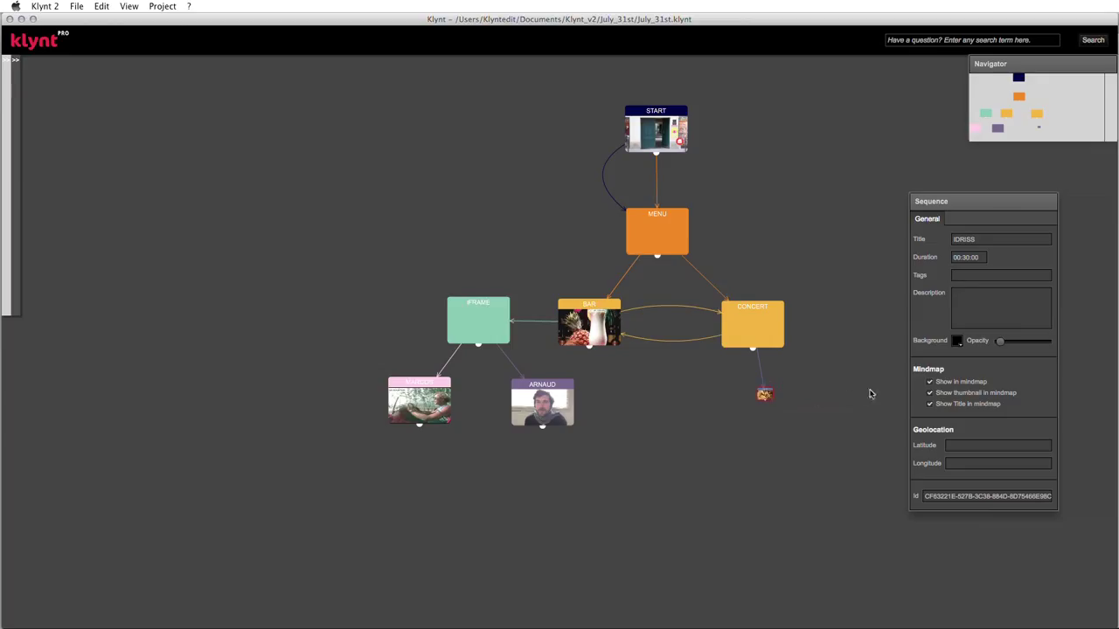
click(929, 381)
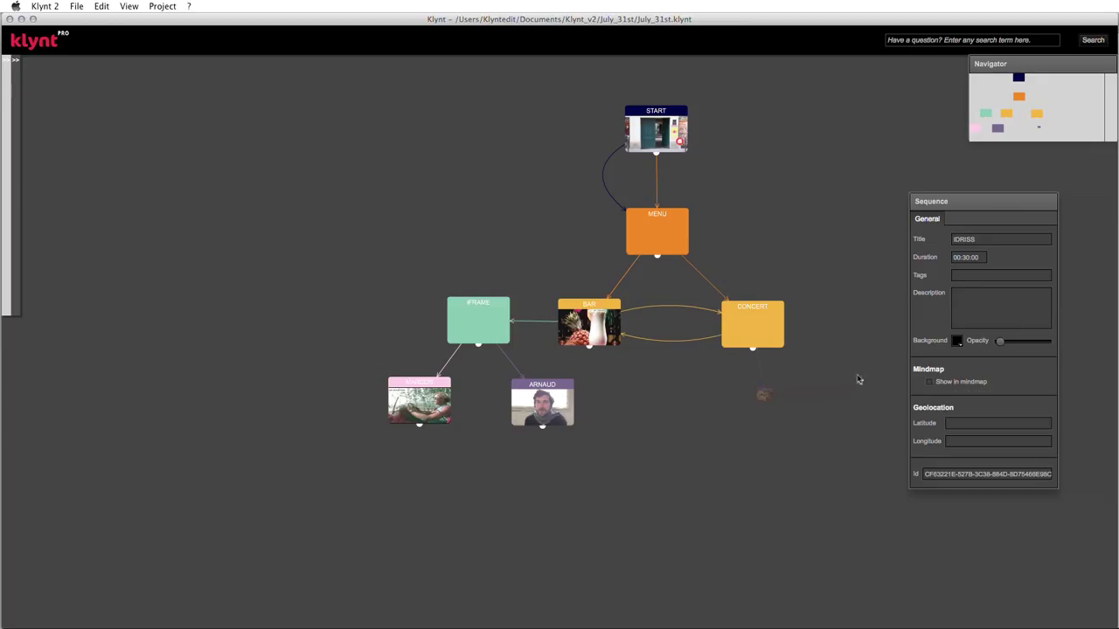
click(579, 328)
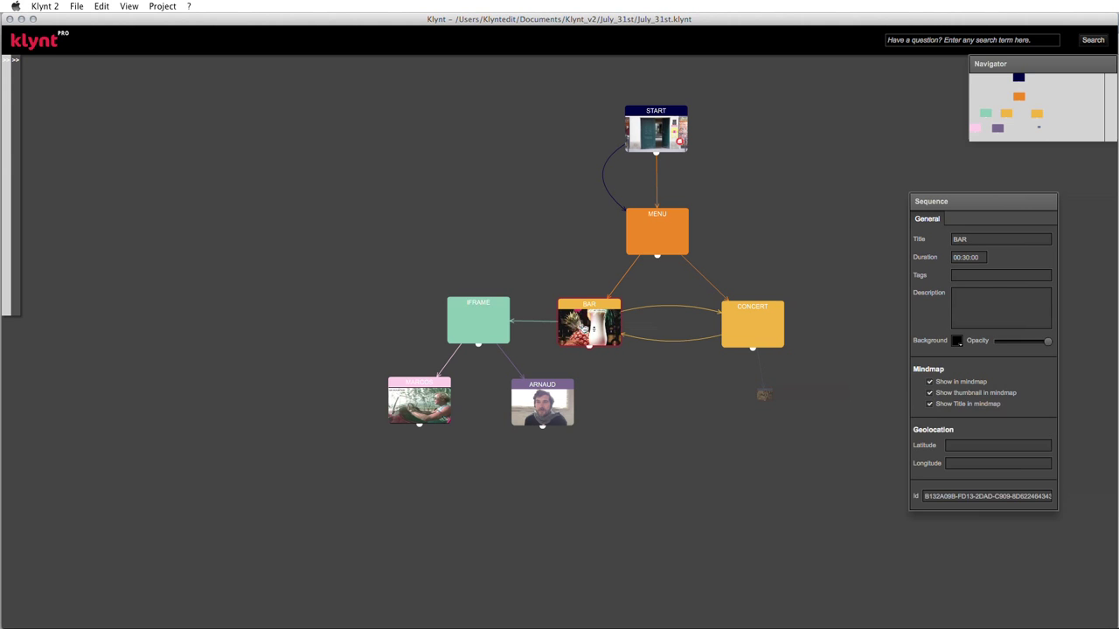
key(super+p)
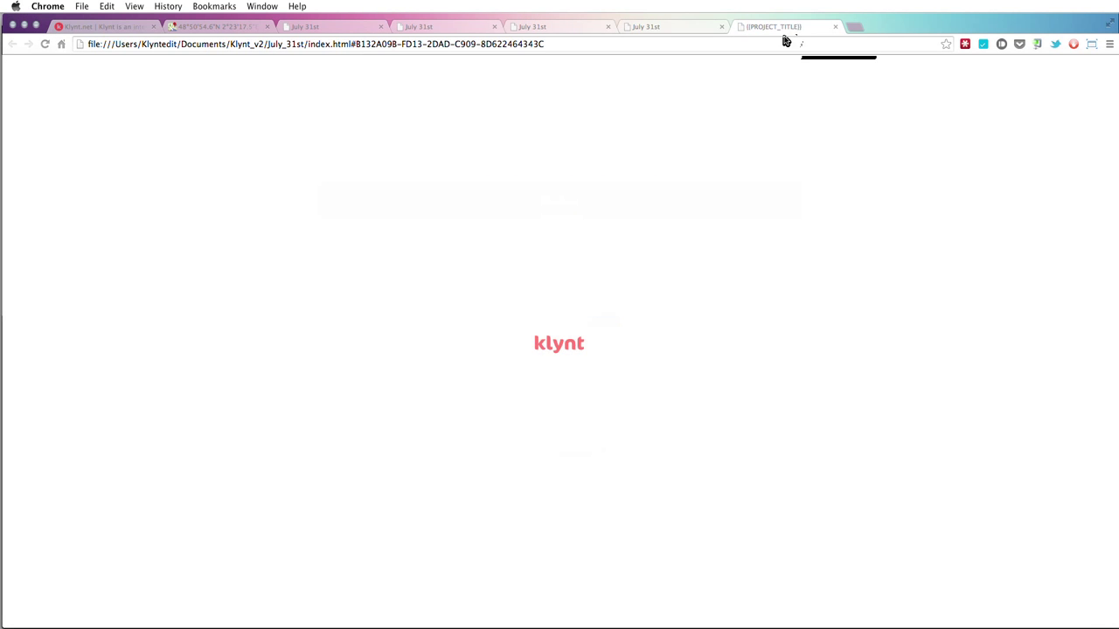
- Close three leftover preview tabs and zoom around the new preview's mindmap
click(722, 27)
click(608, 27)
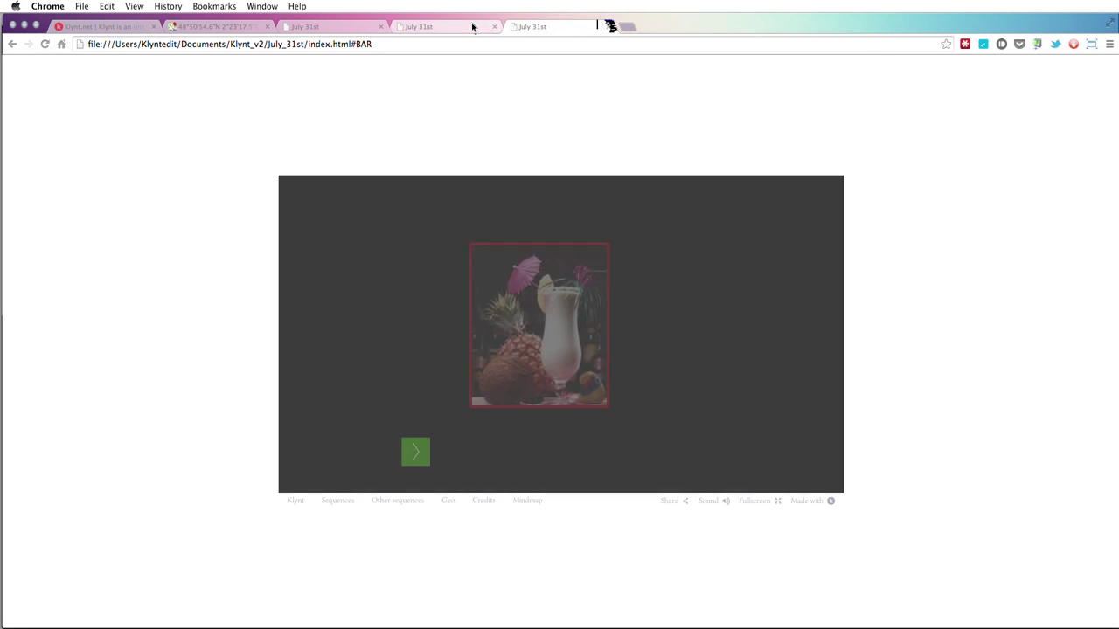
click(495, 28)
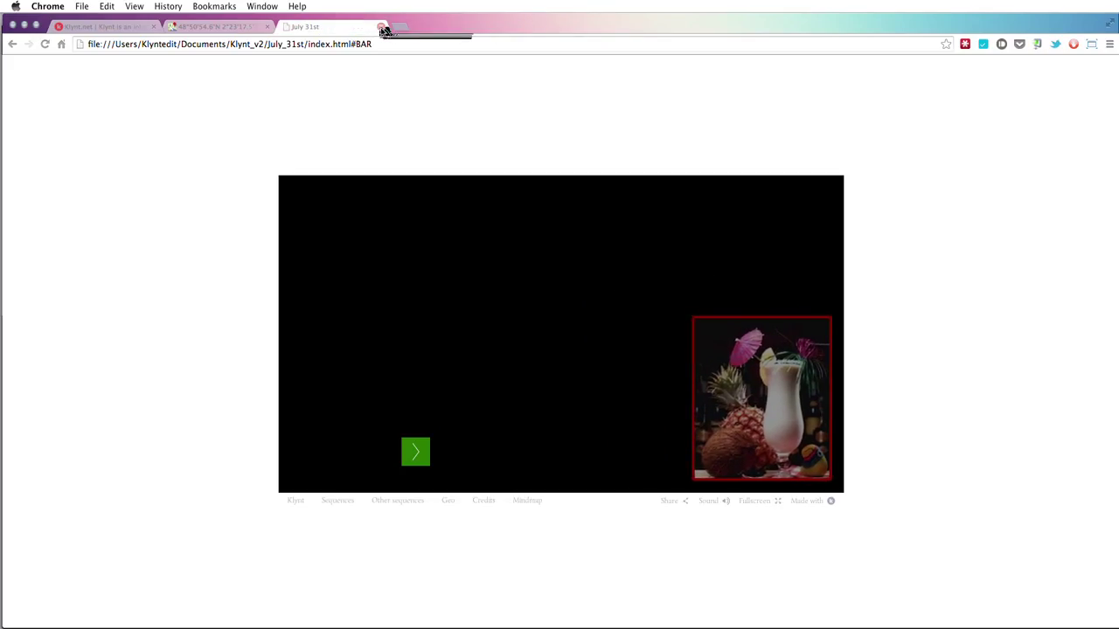
click(523, 503)
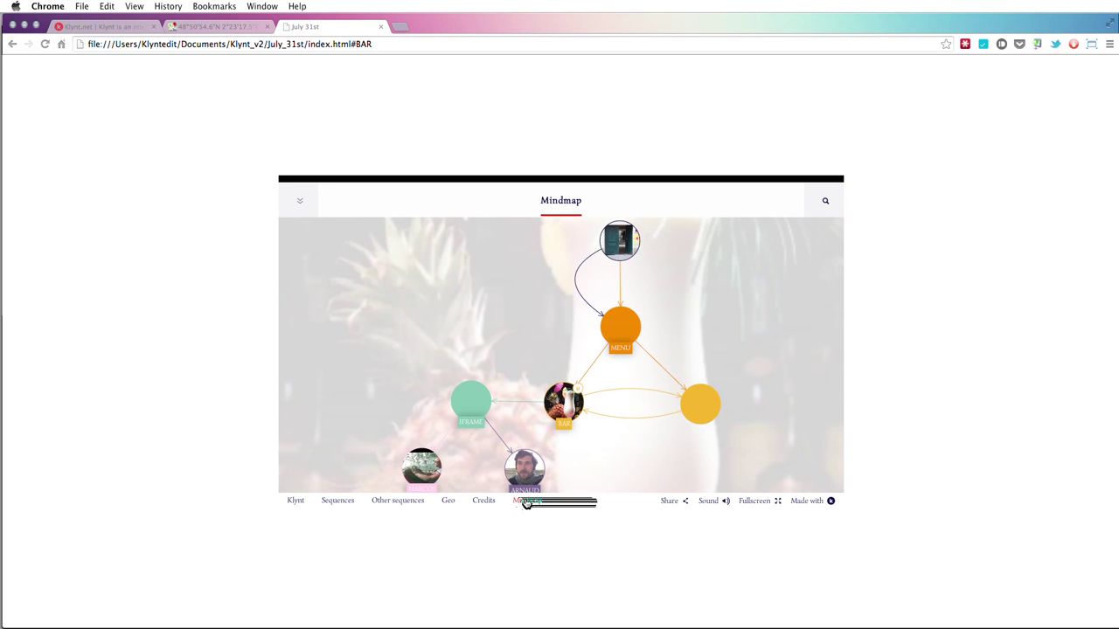
scroll(647, 302, down, 2)
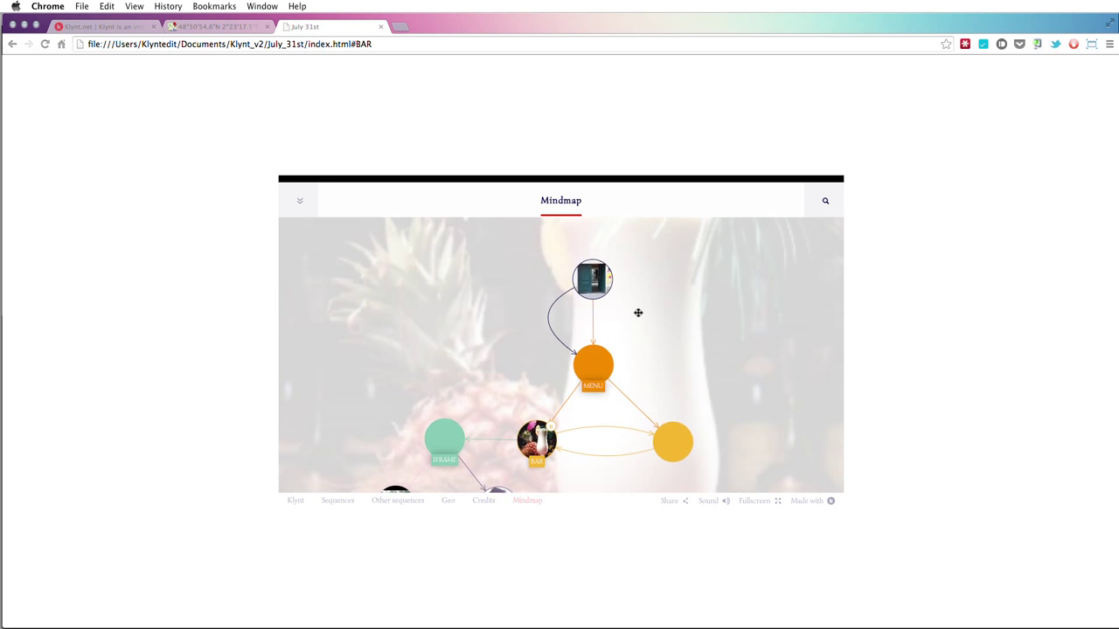
scroll(636, 315, down, 2)
scroll(637, 314, up, 3)
scroll(635, 314, down, 3)
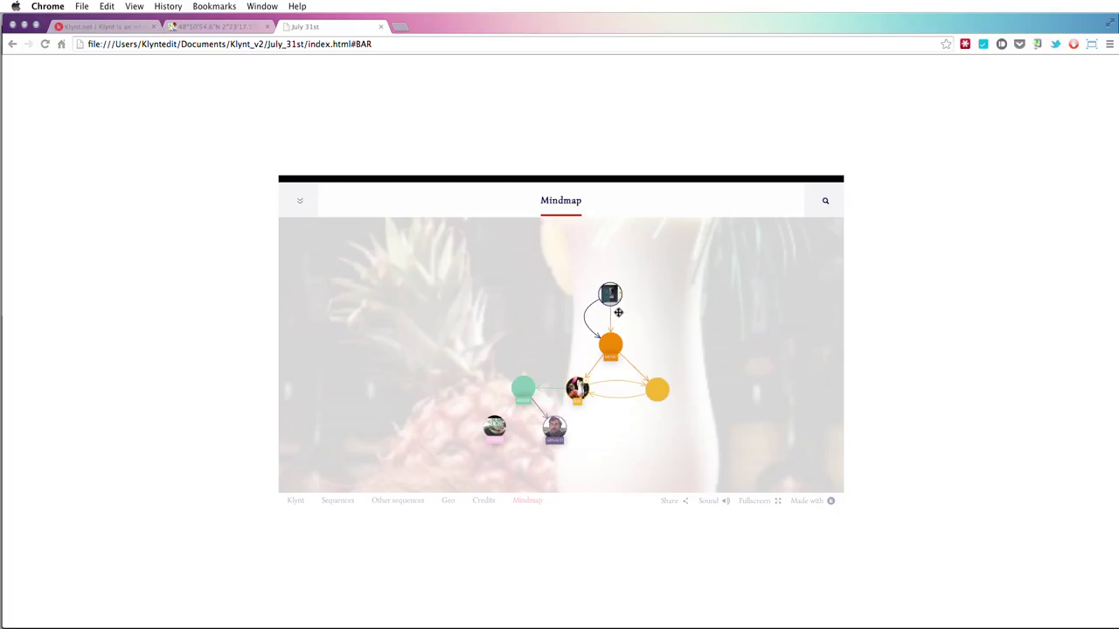
scroll(618, 312, up, 5)
- Pan the mindmap to inspect START, MENU and the lower nodes
drag(618, 312, 577, 362)
mouse_move(513, 306)
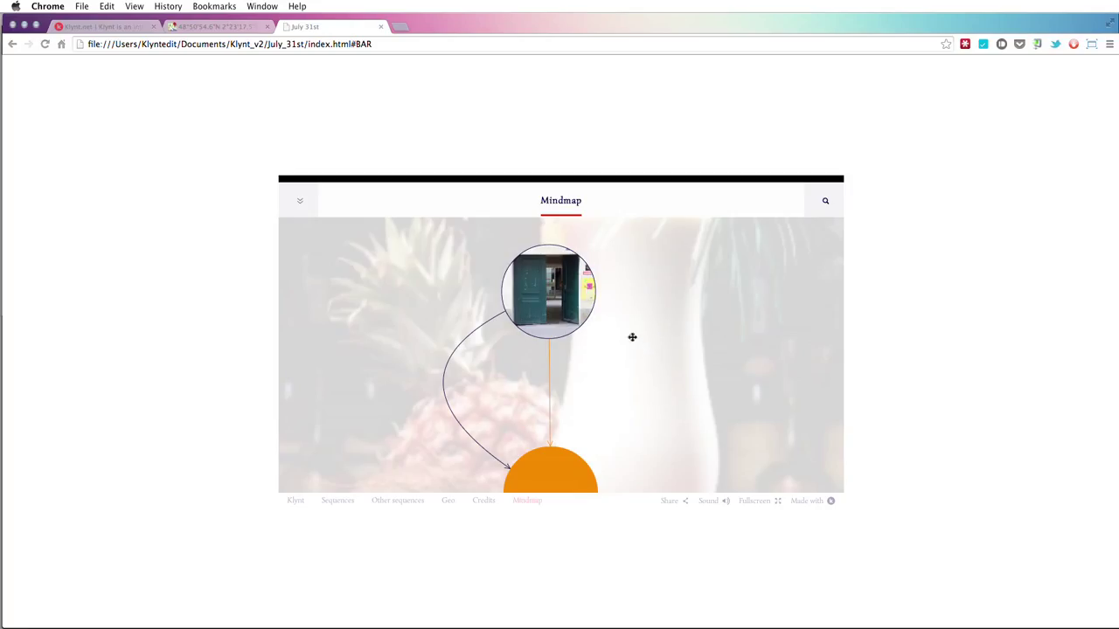
mouse_move(574, 311)
drag(637, 385, 629, 302)
drag(637, 412, 628, 349)
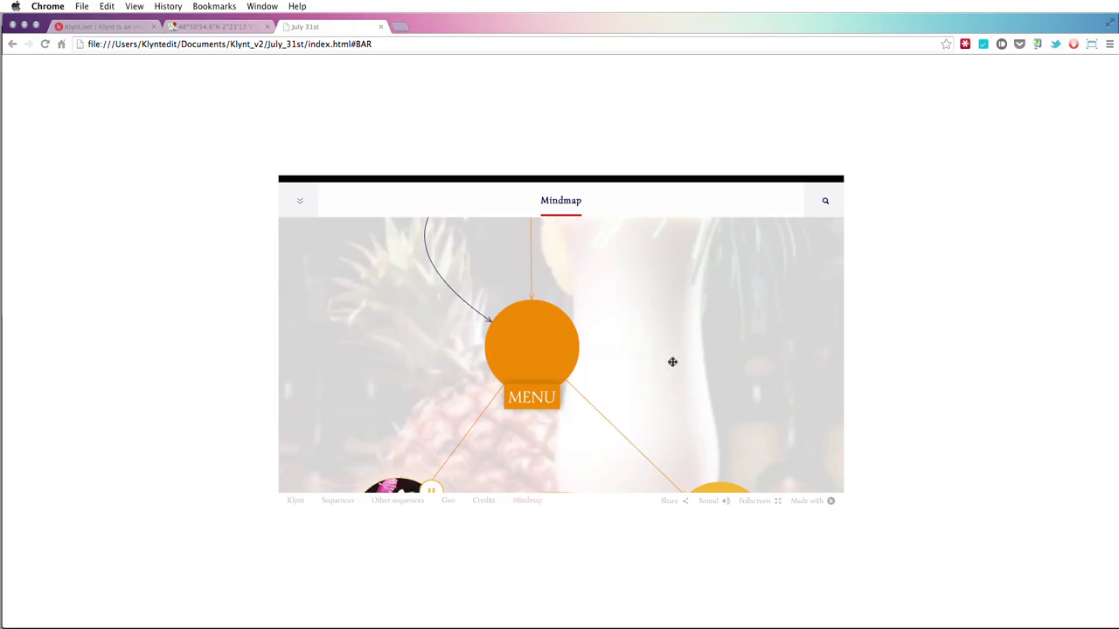
drag(711, 394, 635, 313)
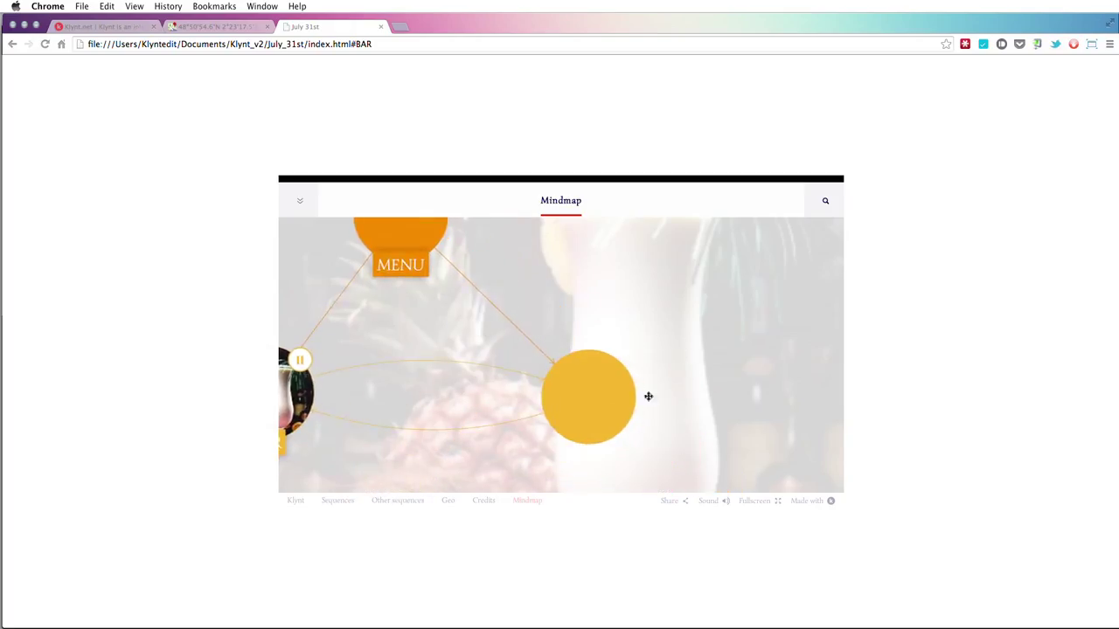
drag(697, 454, 697, 437)
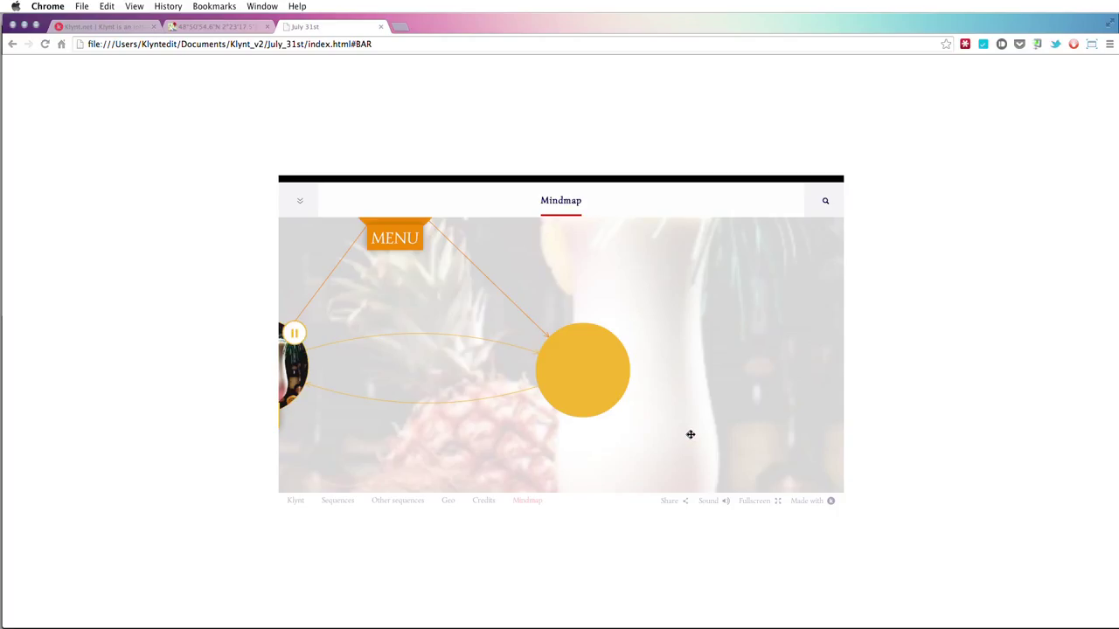
drag(673, 433, 654, 364)
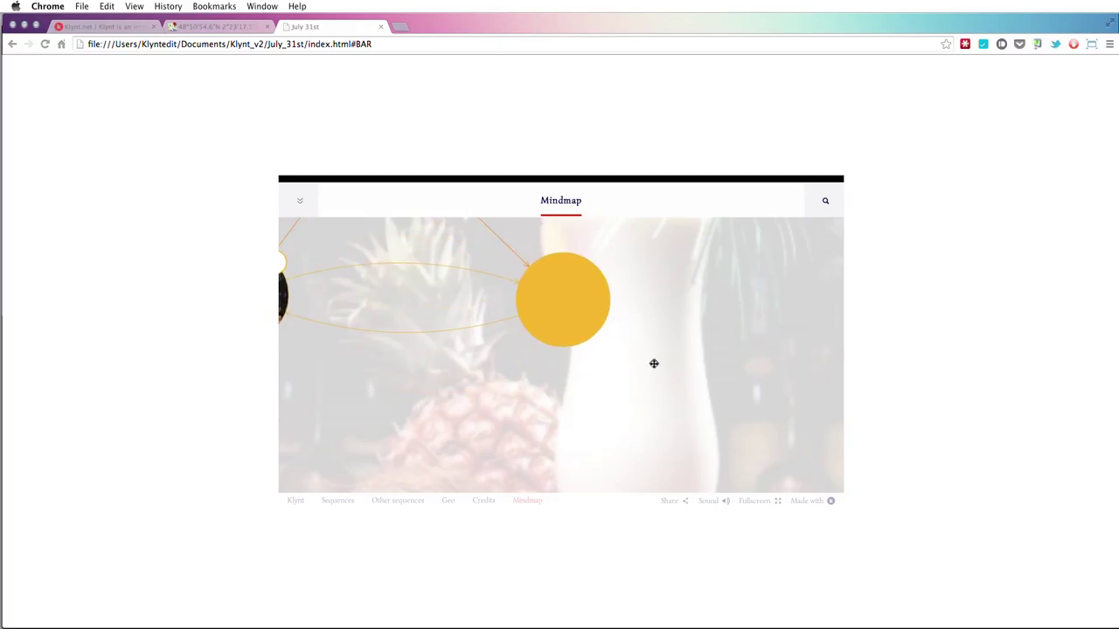
mouse_move(541, 408)
mouse_down()
mouse_move(602, 327)
mouse_move(365, 376)
mouse_move(569, 417)
mouse_move(524, 415)
mouse_up()
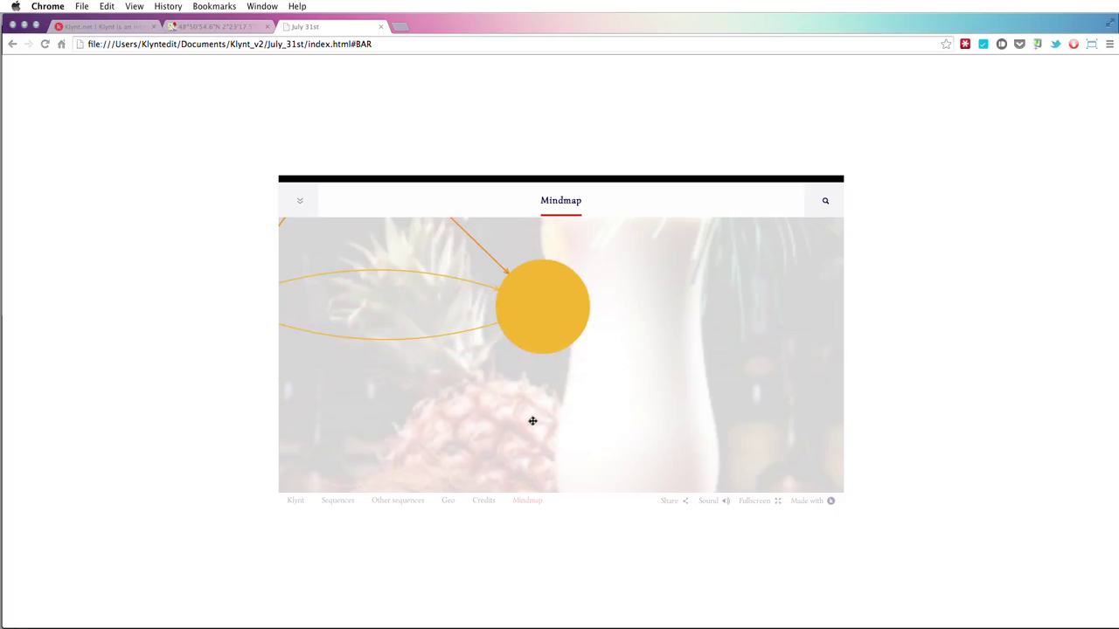
- Open CONCERT from the mindmap, then view and close the Idriss info panel
scroll(533, 421, down, 3)
scroll(530, 424, up, 3)
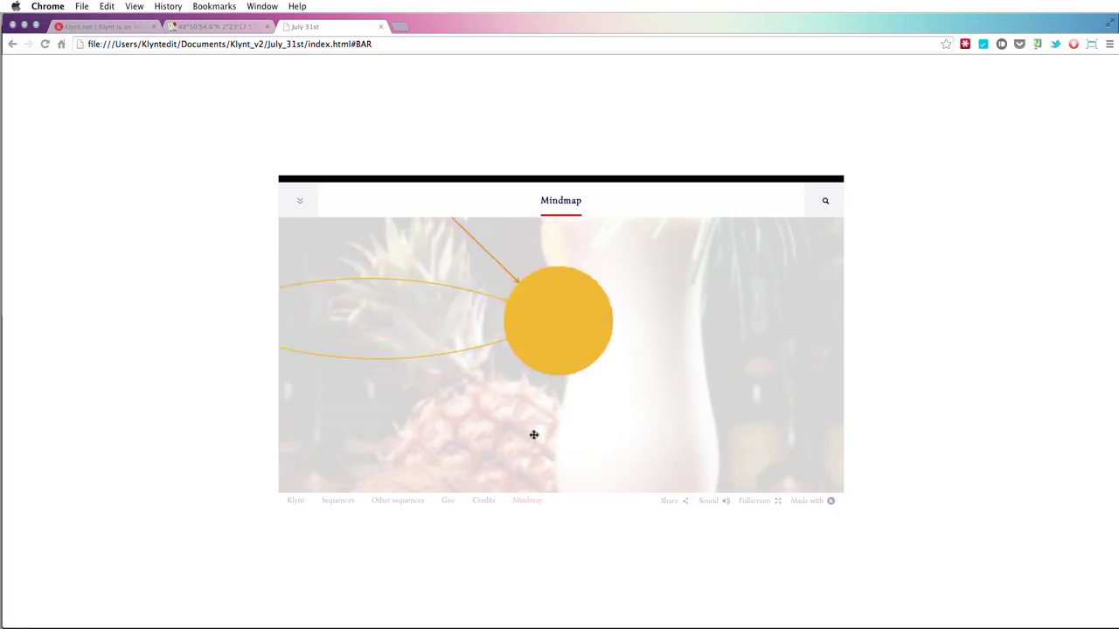
scroll(533, 434, down, 3)
drag(619, 430, 580, 407)
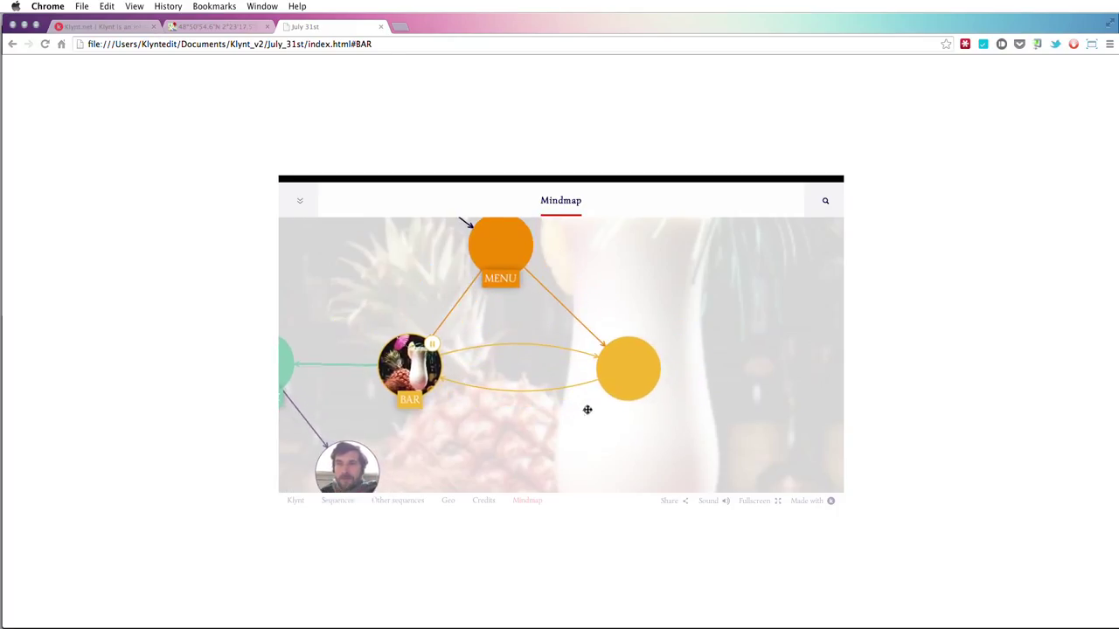
scroll(586, 410, up, 3)
click(647, 351)
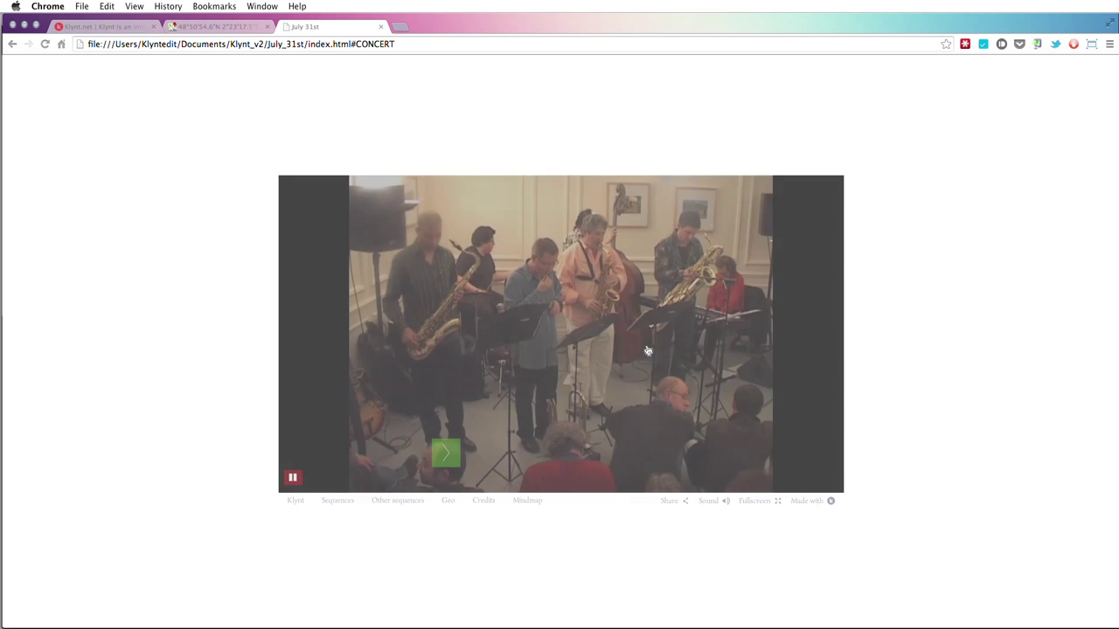
click(627, 452)
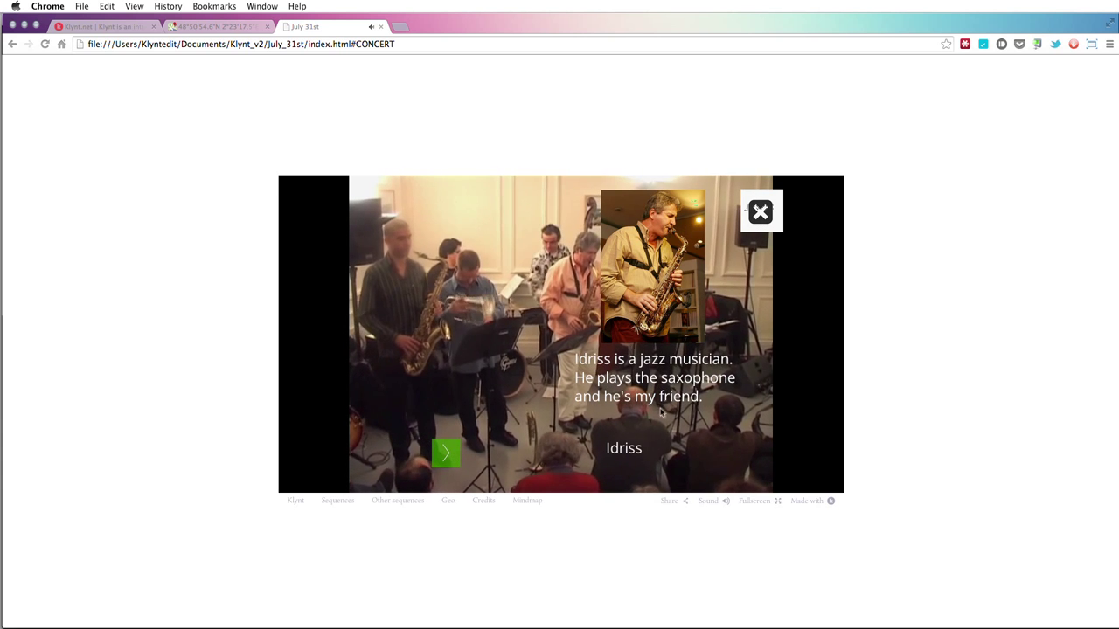
click(773, 219)
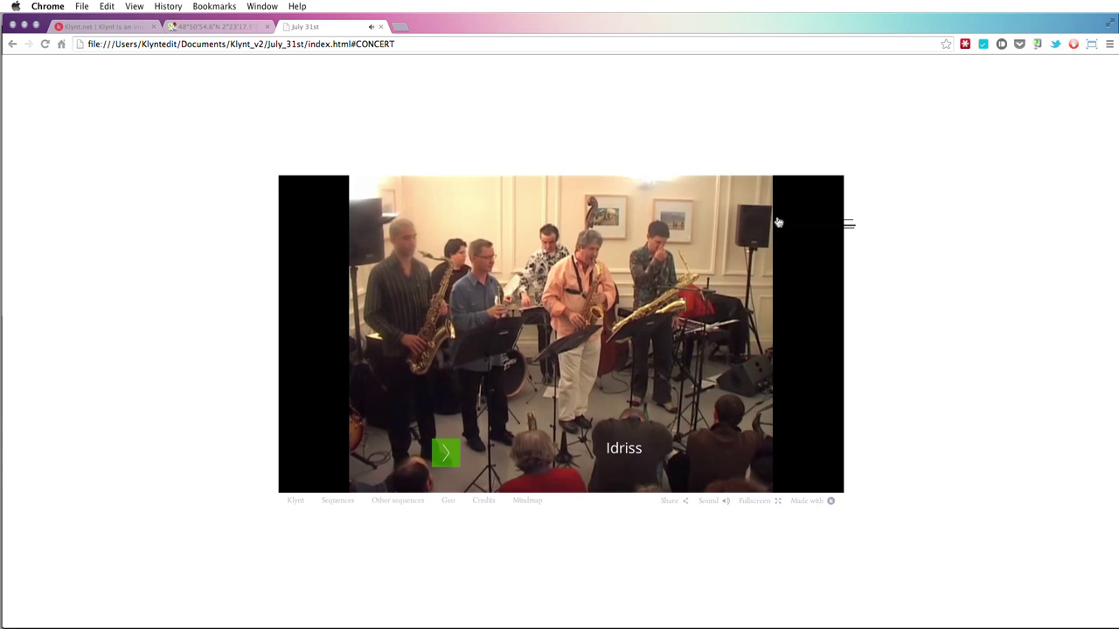
- Reopen the mindmap over the concert video, zoom it, and return to Klynt
click(530, 501)
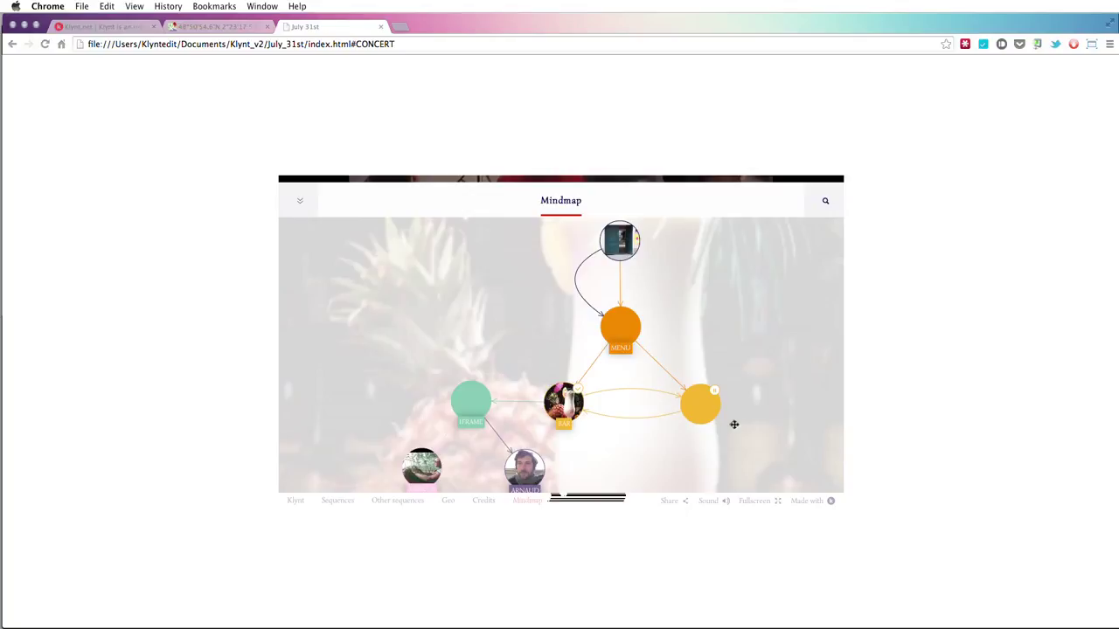
scroll(717, 360, up, 2)
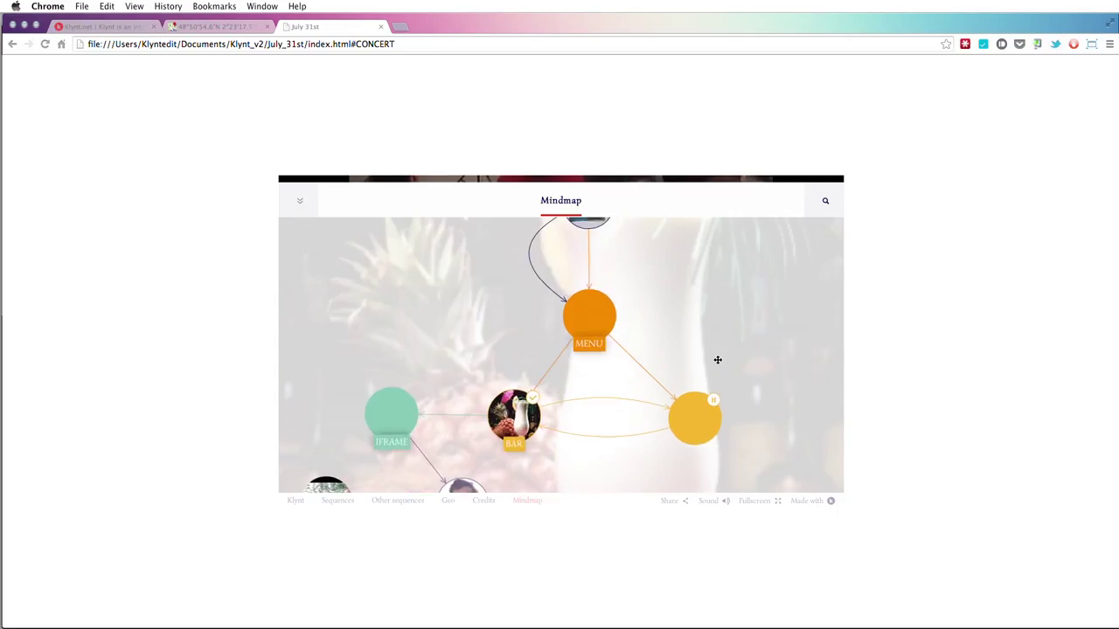
scroll(715, 351, up, 3)
scroll(712, 366, down, 4)
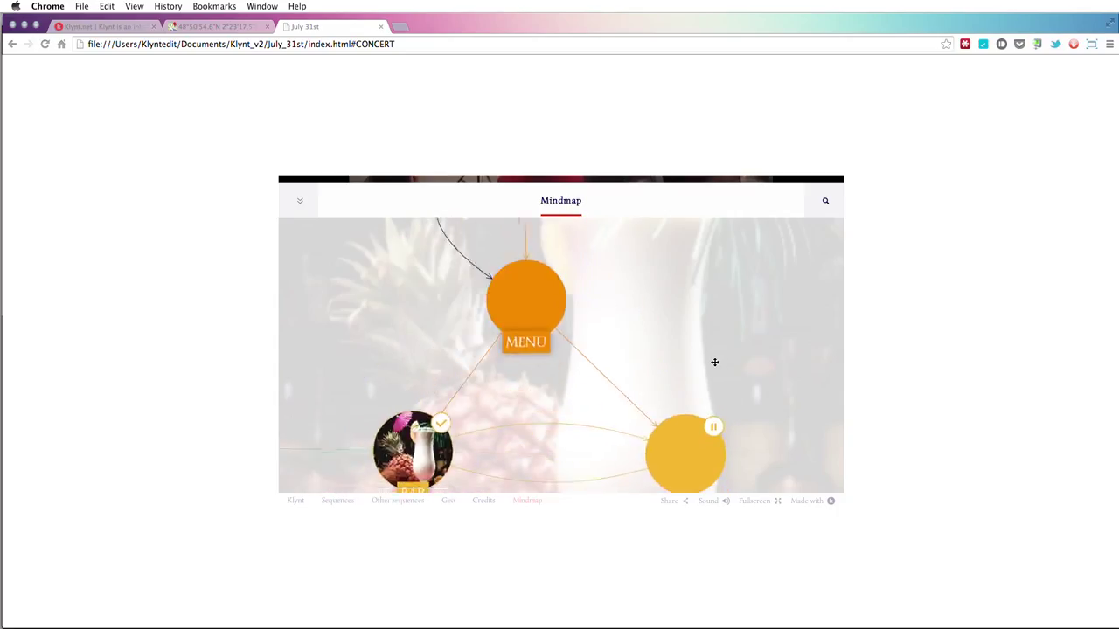
scroll(712, 370, down, 3)
scroll(711, 373, up, 3)
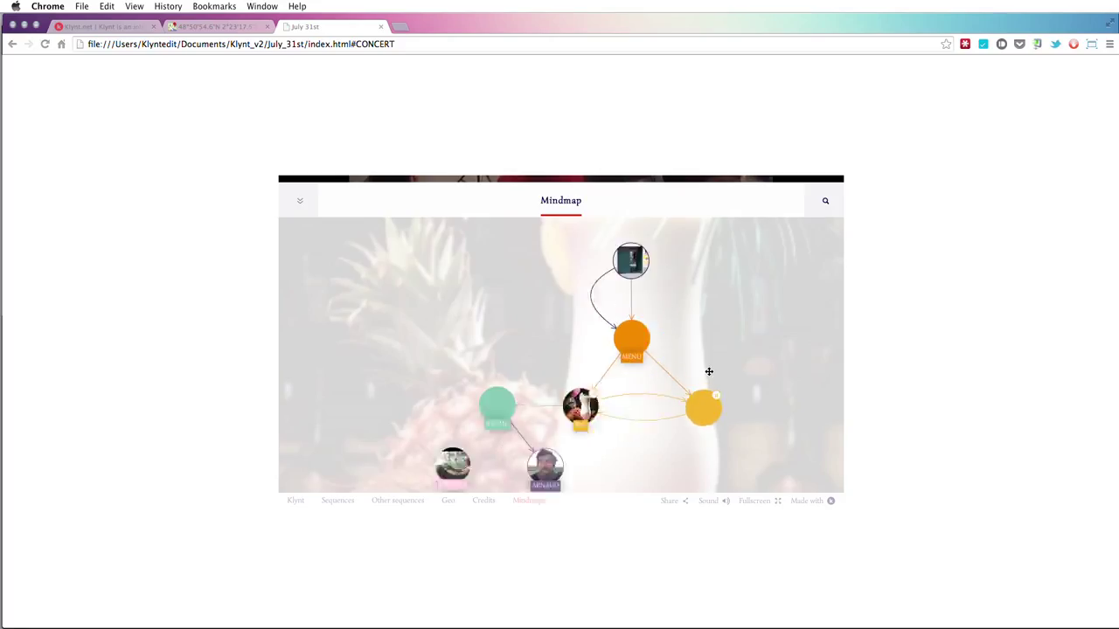
key(super+Tab)
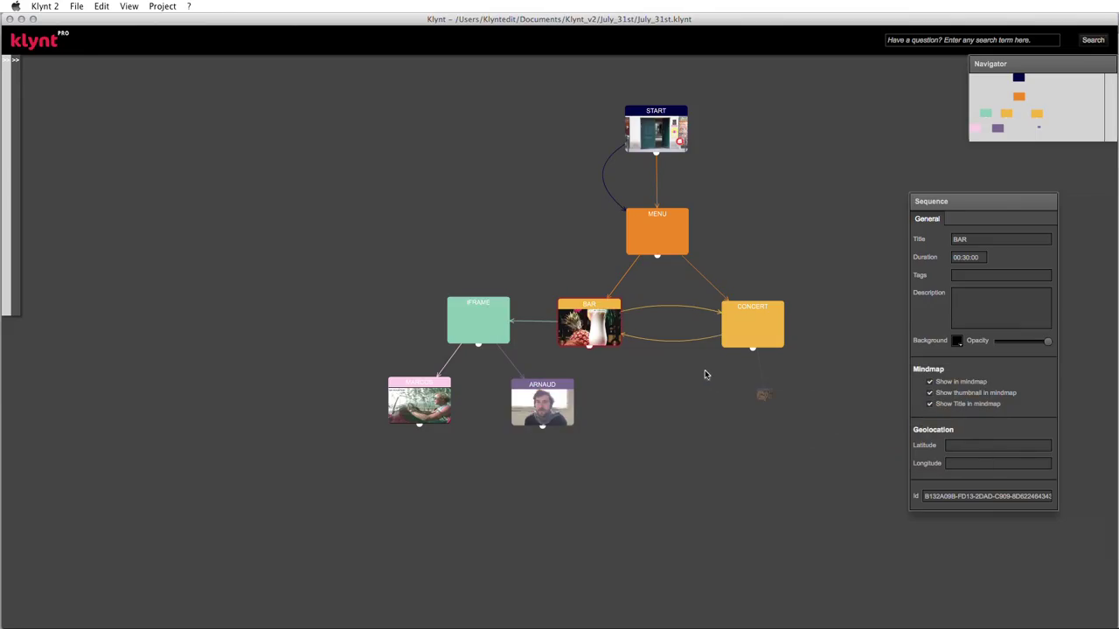
- In the footer widget settings, relabel the Sound item as Mute
click(163, 6)
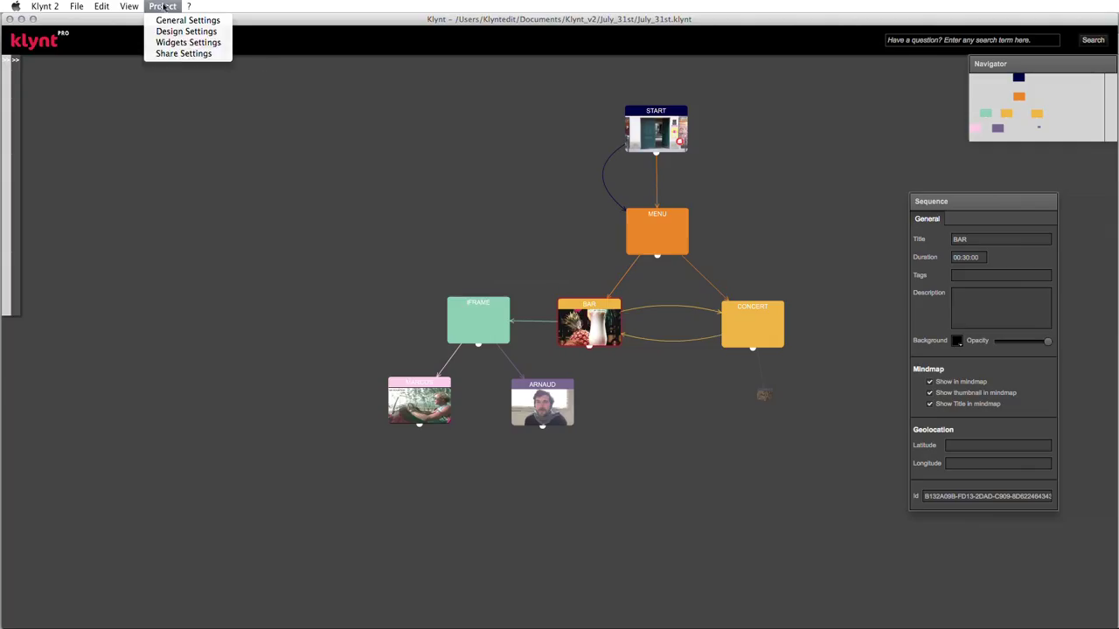
click(189, 42)
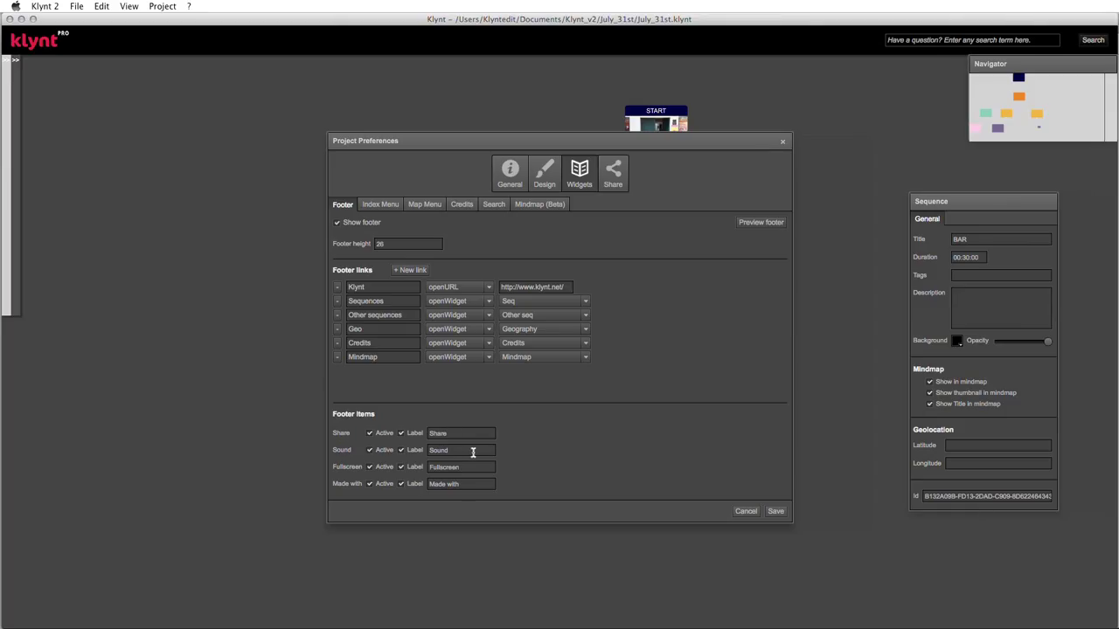
drag(467, 451, 428, 451)
text(Mute)
click(369, 486)
- Deactivate Made with, hide the Fullscreen label, and preview the footer
click(370, 486)
click(401, 469)
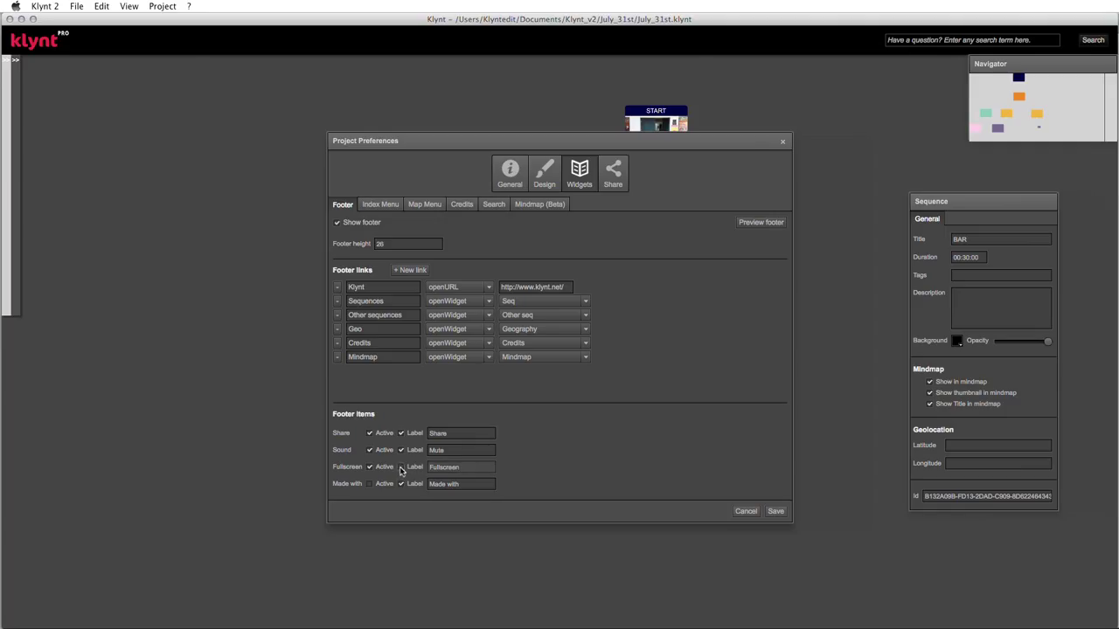
click(760, 224)
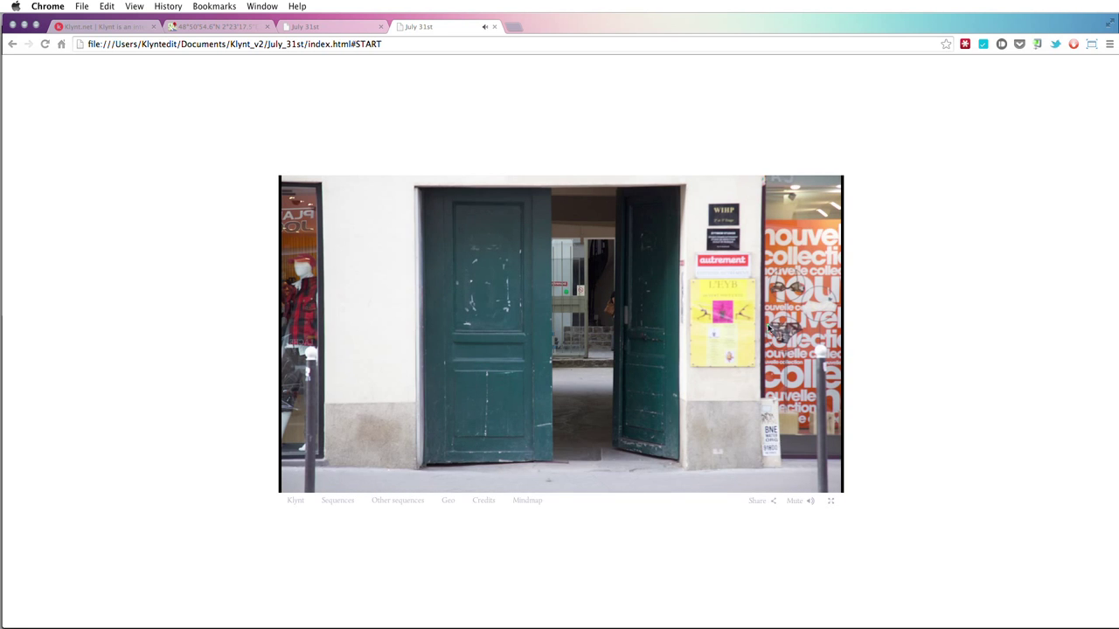
- Test the footer's Share window and fullscreen mode, then close the preview and return to Klynt
click(763, 505)
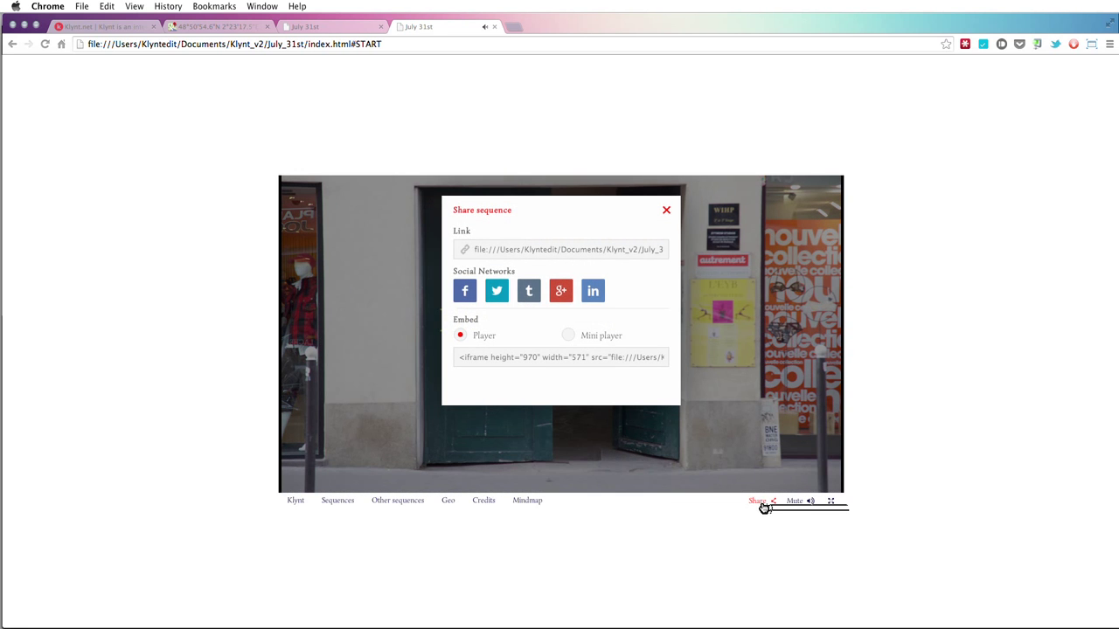
click(666, 211)
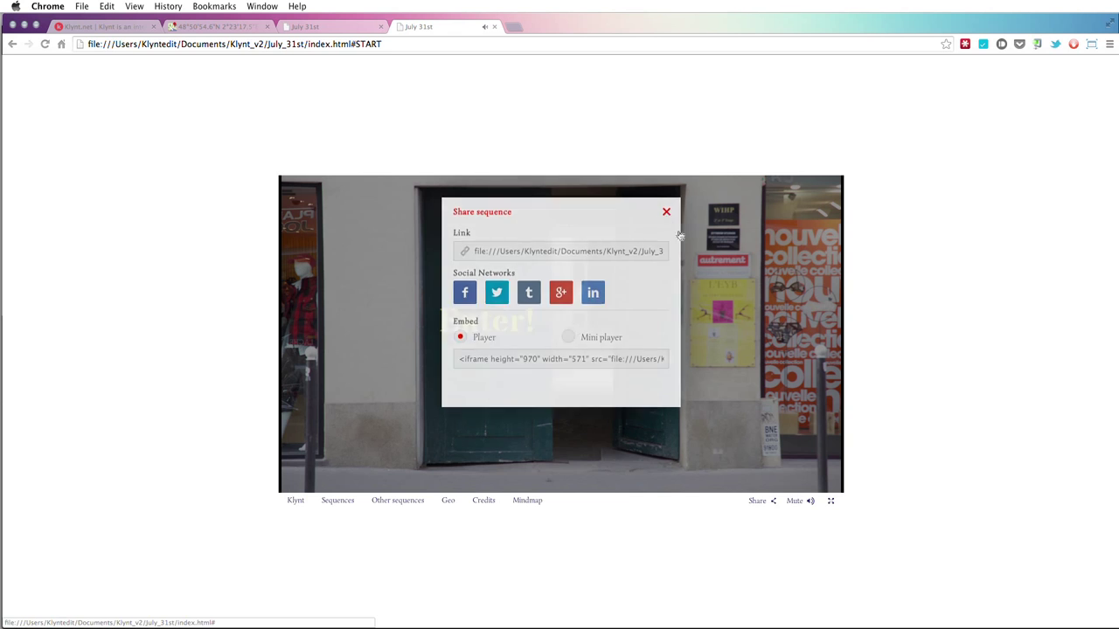
mouse_move(795, 506)
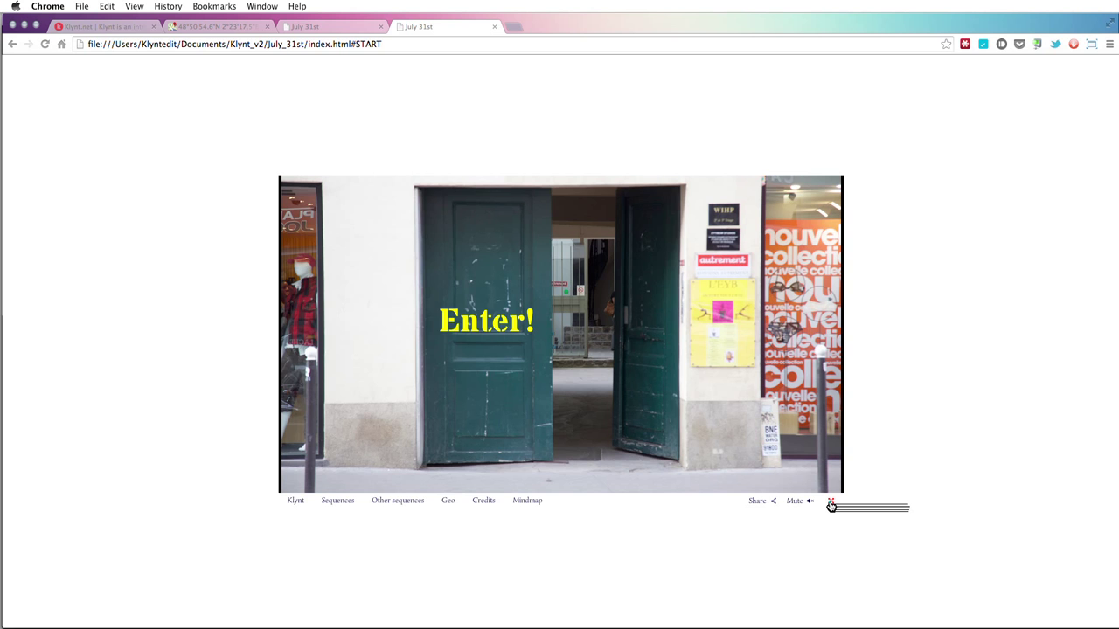
click(831, 505)
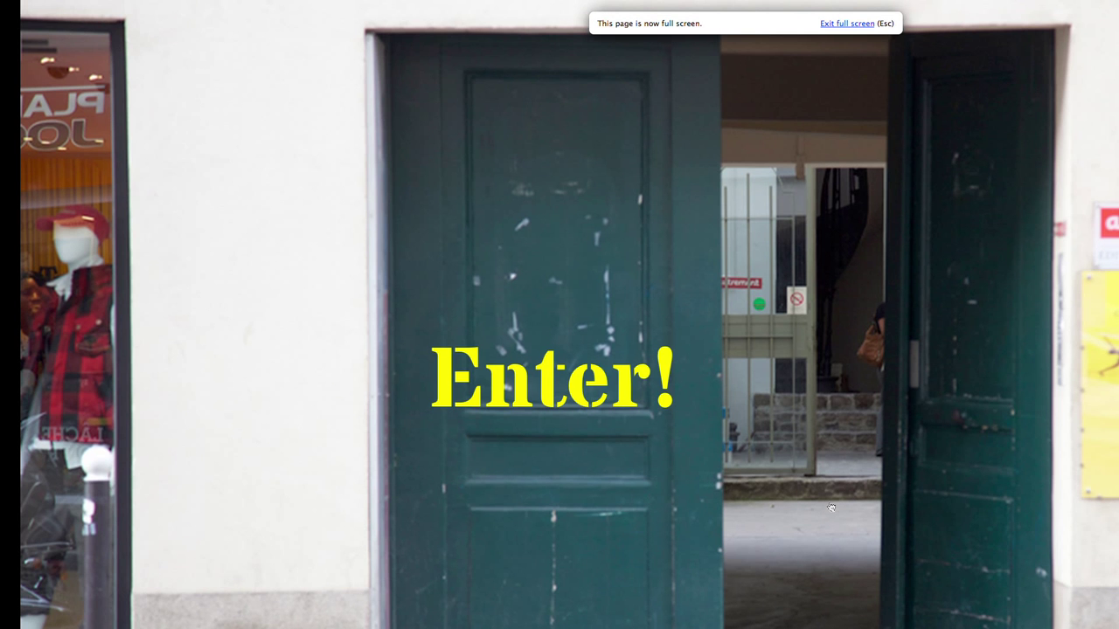
click(869, 23)
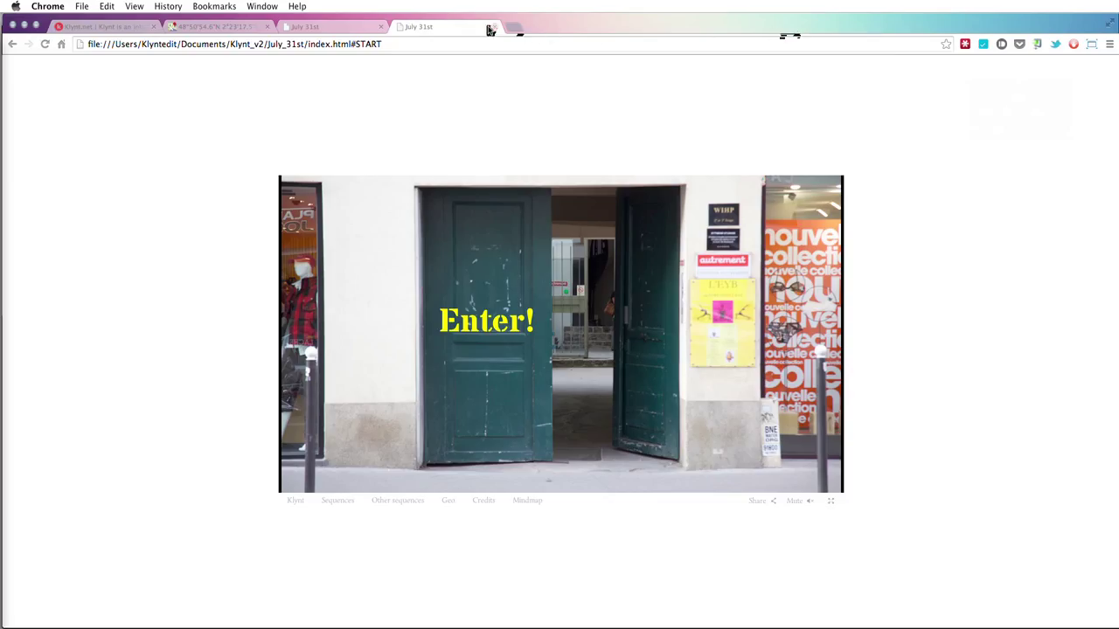
click(496, 27)
key(super+Tab)
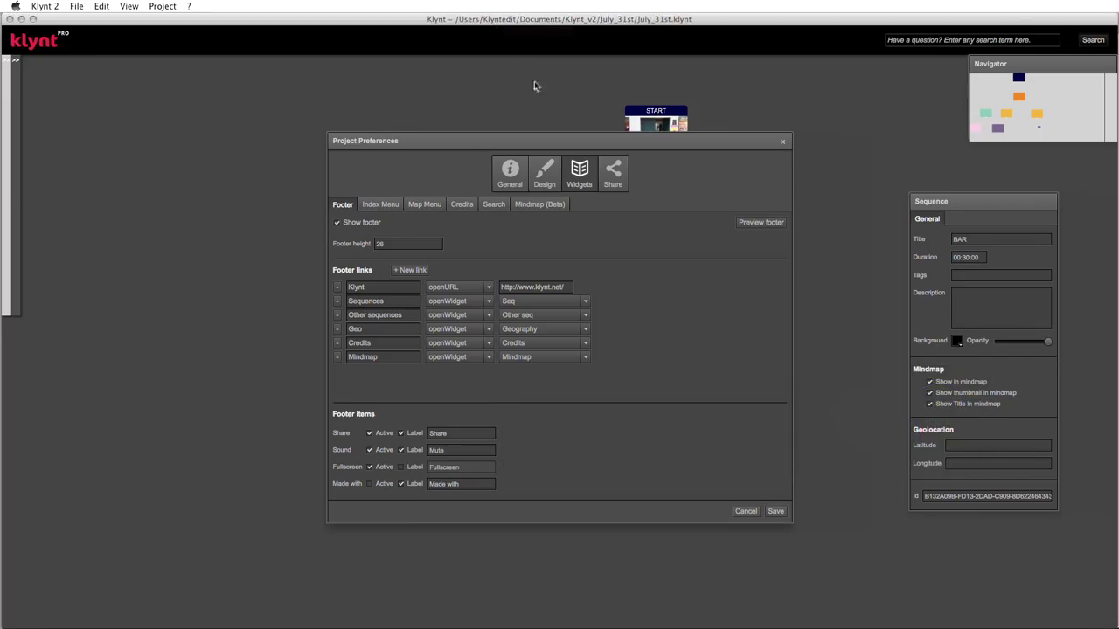
- In the share settings, set the Share Title to 'My great production'
click(613, 168)
drag(612, 147, 572, 131)
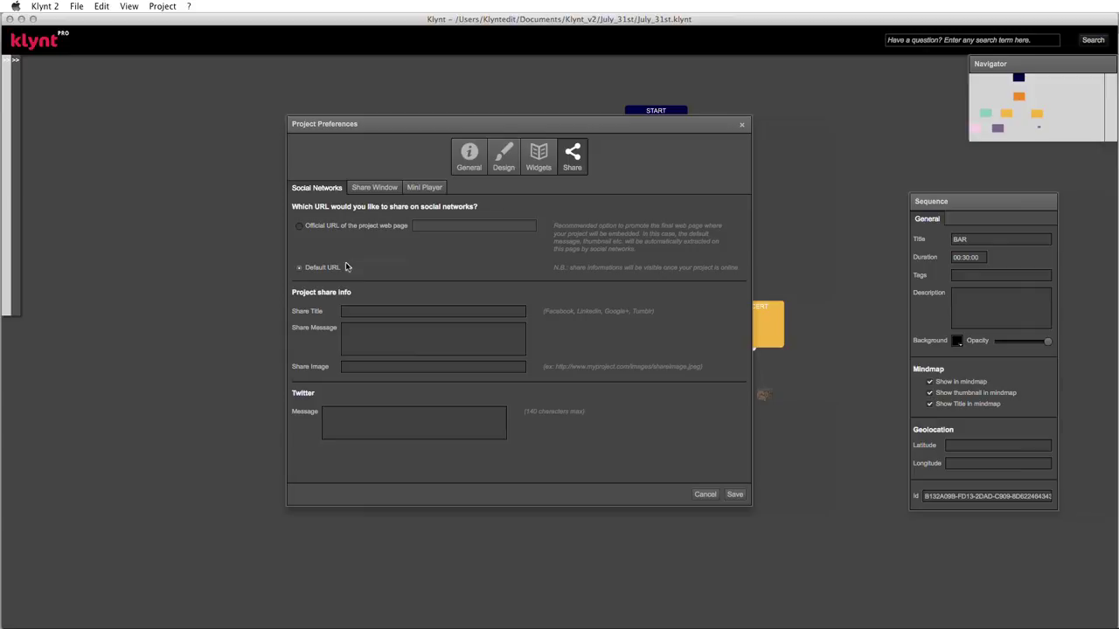
click(362, 311)
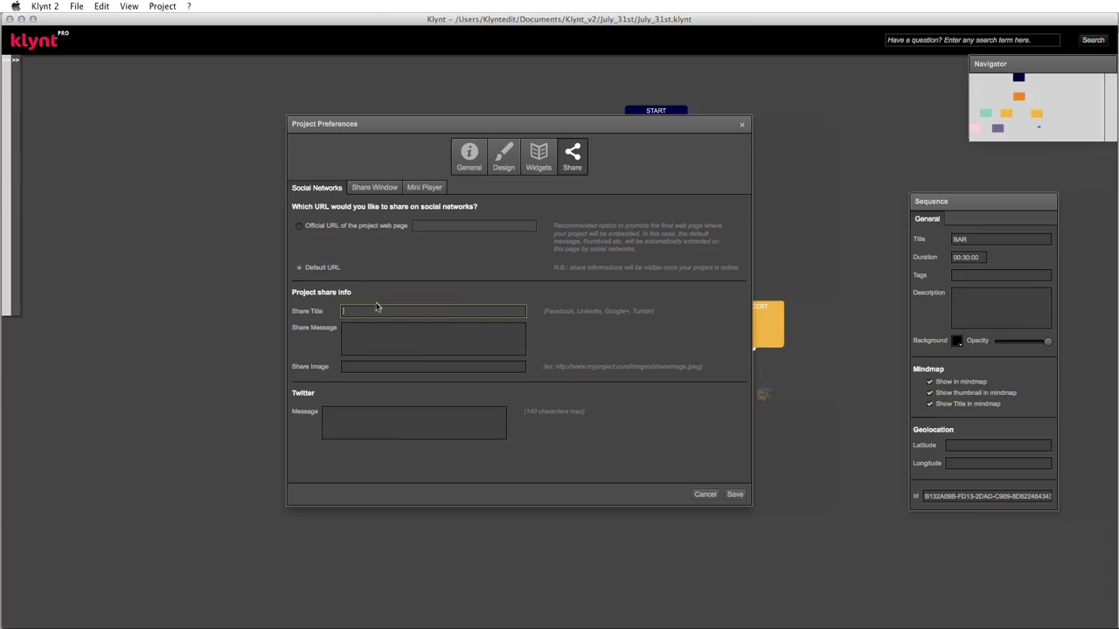
text(My g)
text(reat pr)
text(oject)
text(duction)
- Write the share message 'tak a look of what I just did with Klynt!'
click(366, 332)
text(tak a look )
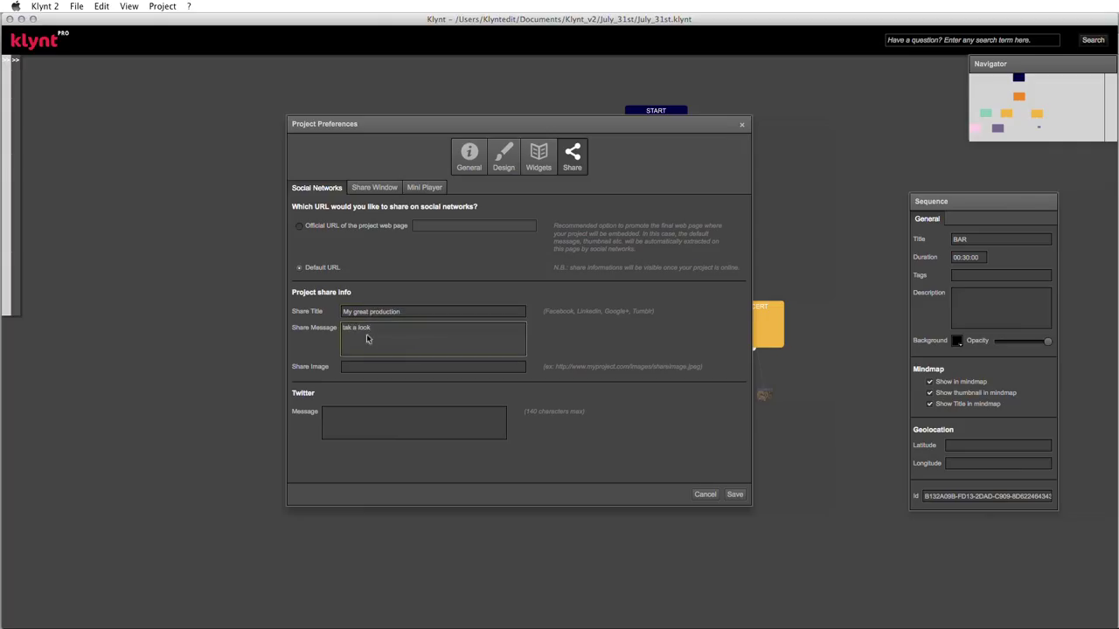
text(of what I just did with Klynt!)
click(385, 328)
click(366, 367)
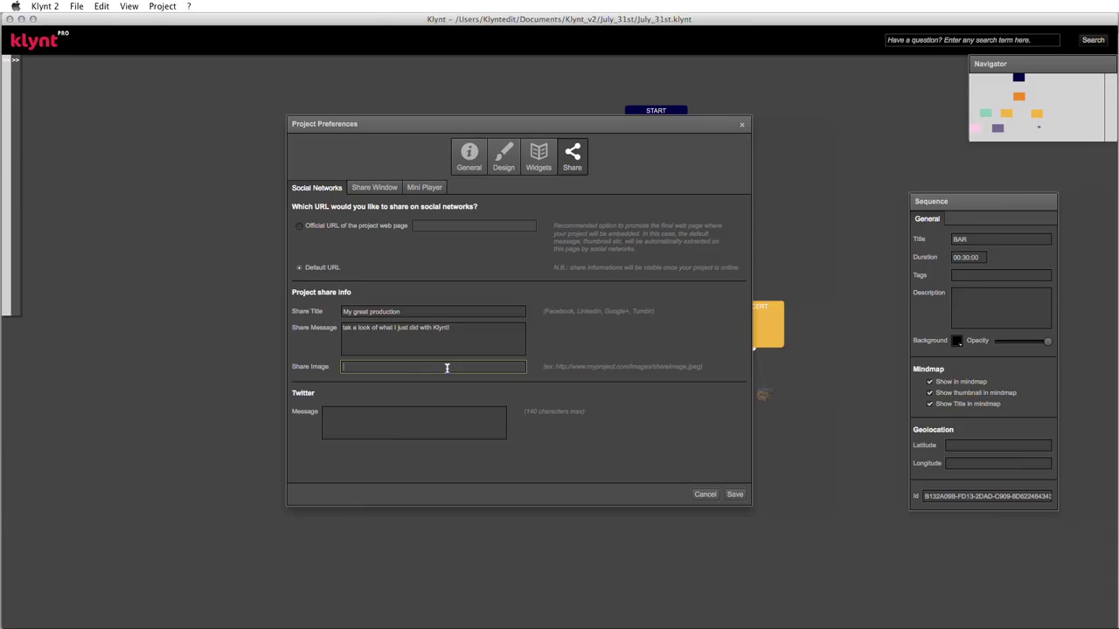
- Enter 'great #webdoc take a look!' as the Twitter share message
click(334, 415)
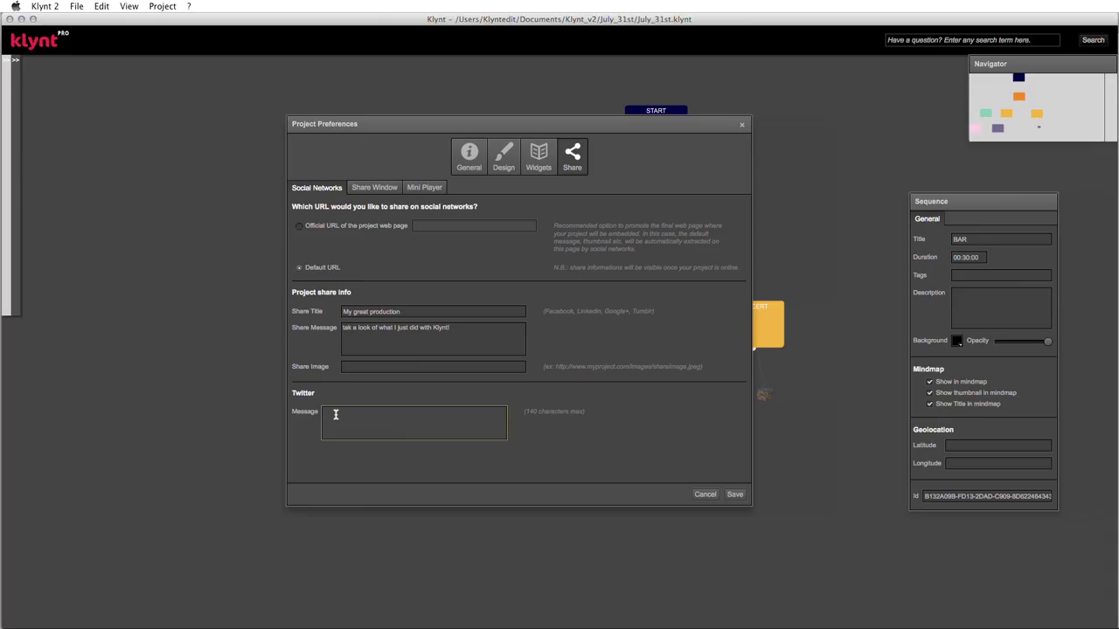
text(great #webdoc take a look!)
- Rename the Social networks label to 'Social Media' and Share sequence to 'Share project'
click(388, 188)
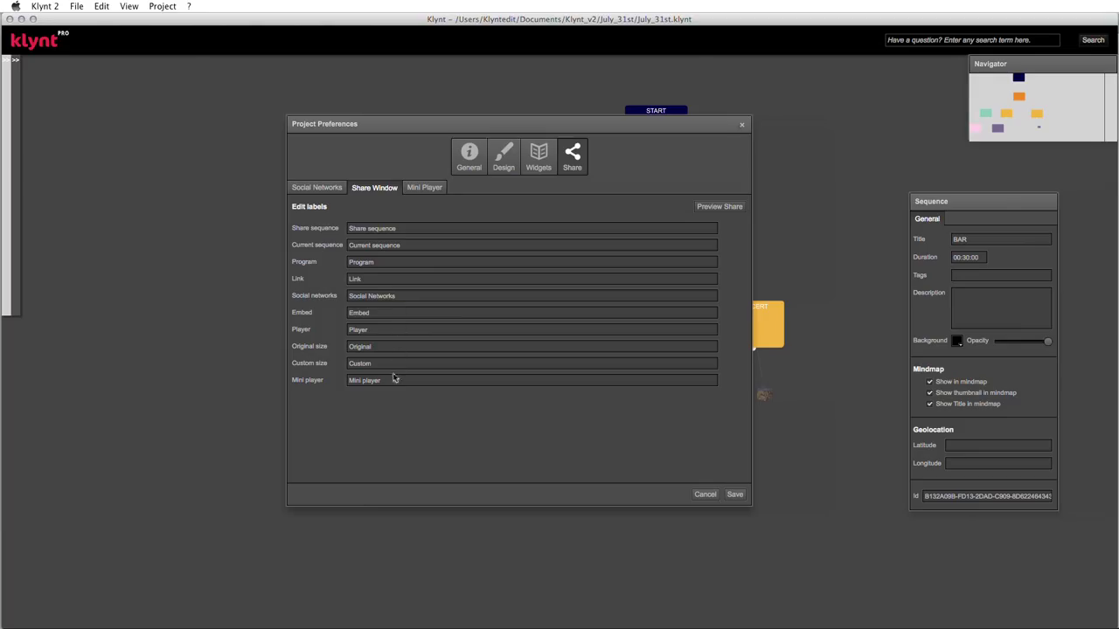
click(368, 297)
drag(368, 296, 407, 295)
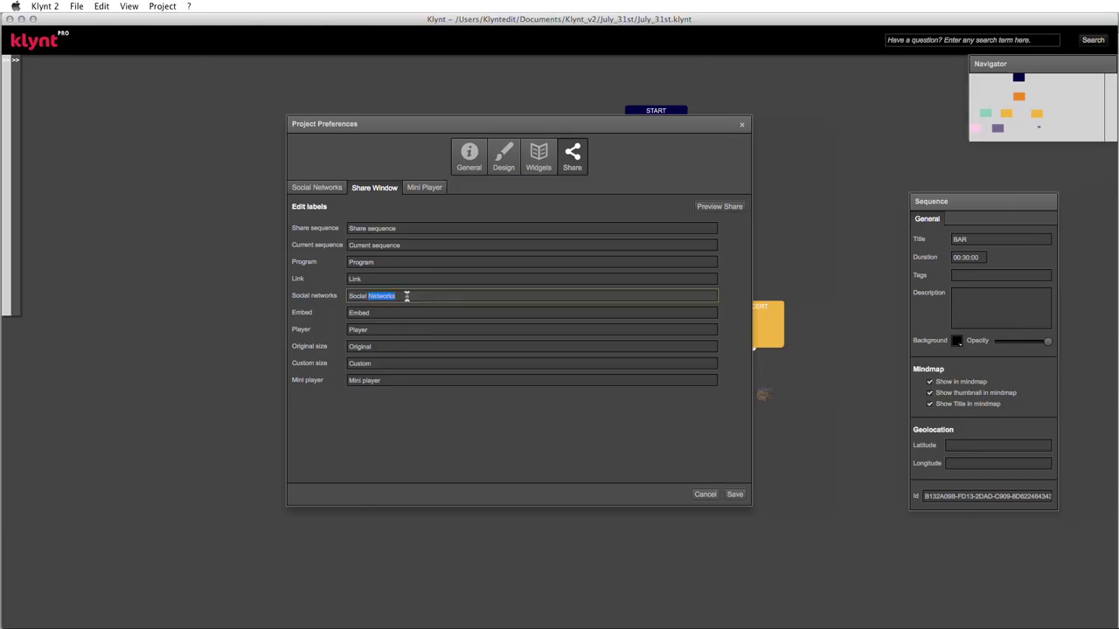
text(Media)
drag(366, 229, 398, 229)
text(p)
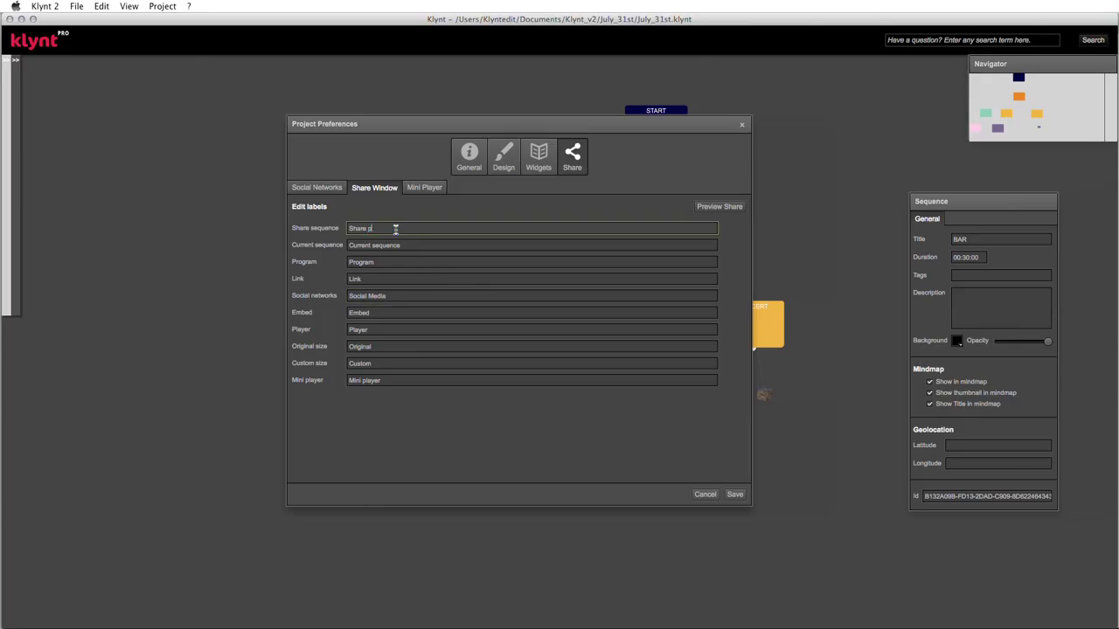
text(roject)
- Rename the Link label to 'Project Link' and Embed to 'iframe', then preview the share window
click(361, 276)
text(Pro)
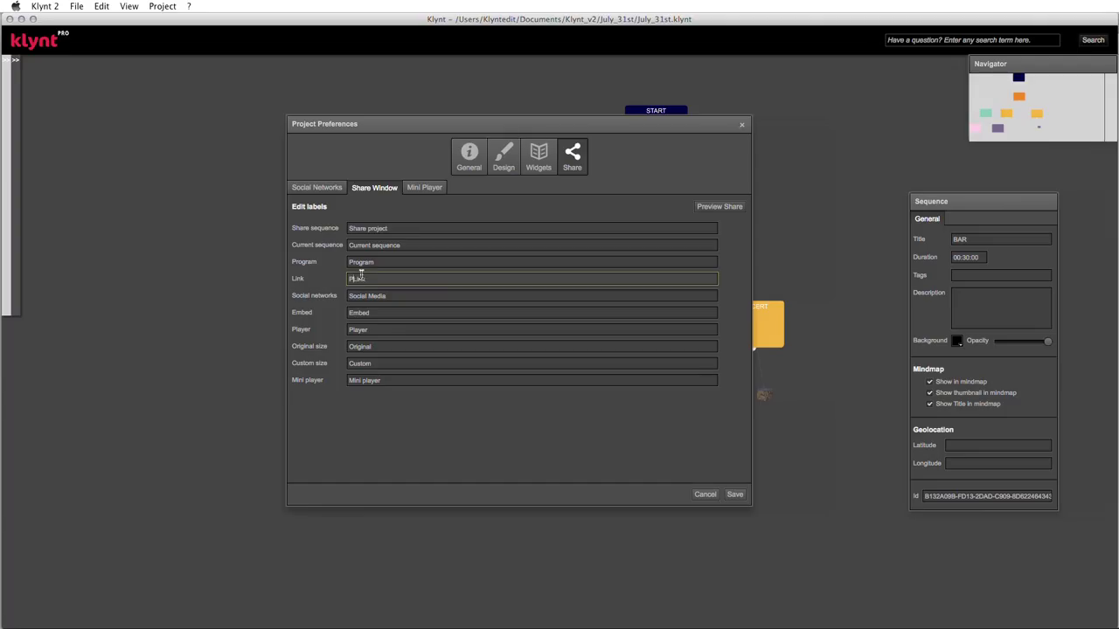
text(ject Link)
drag(350, 314, 377, 315)
key(BackSpace)
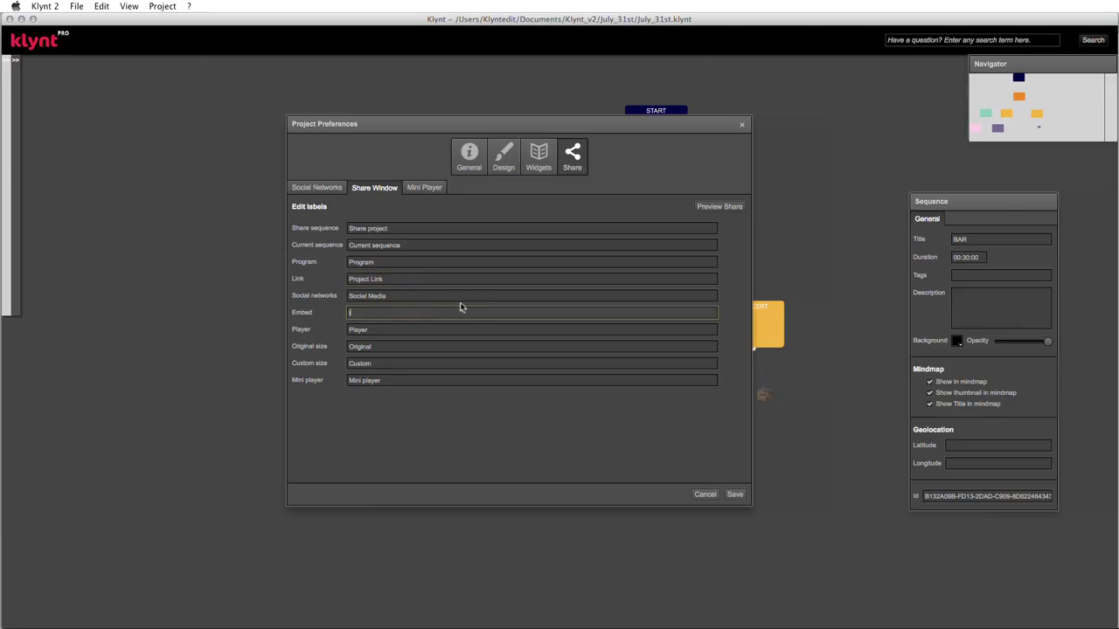
text(iFrame)
key(BackSpace)
key(BackSpace)
key(BackSpace)
key(BackSpace)
key(BackSpace)
text(iframe)
click(730, 209)
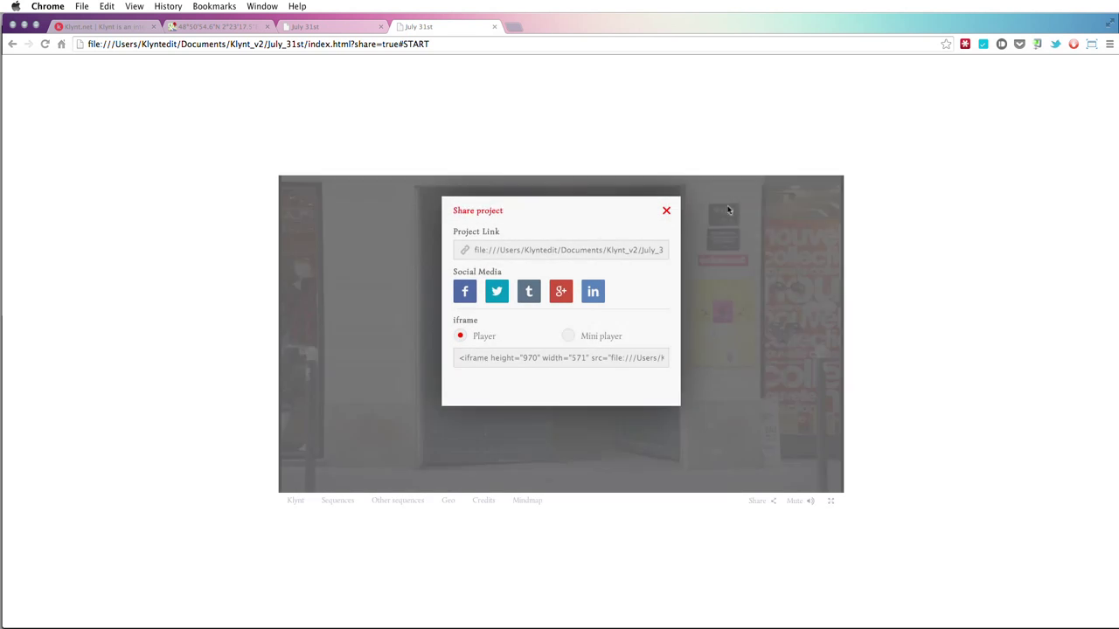
- Mute the preview and try selecting the project link in the share window
click(799, 501)
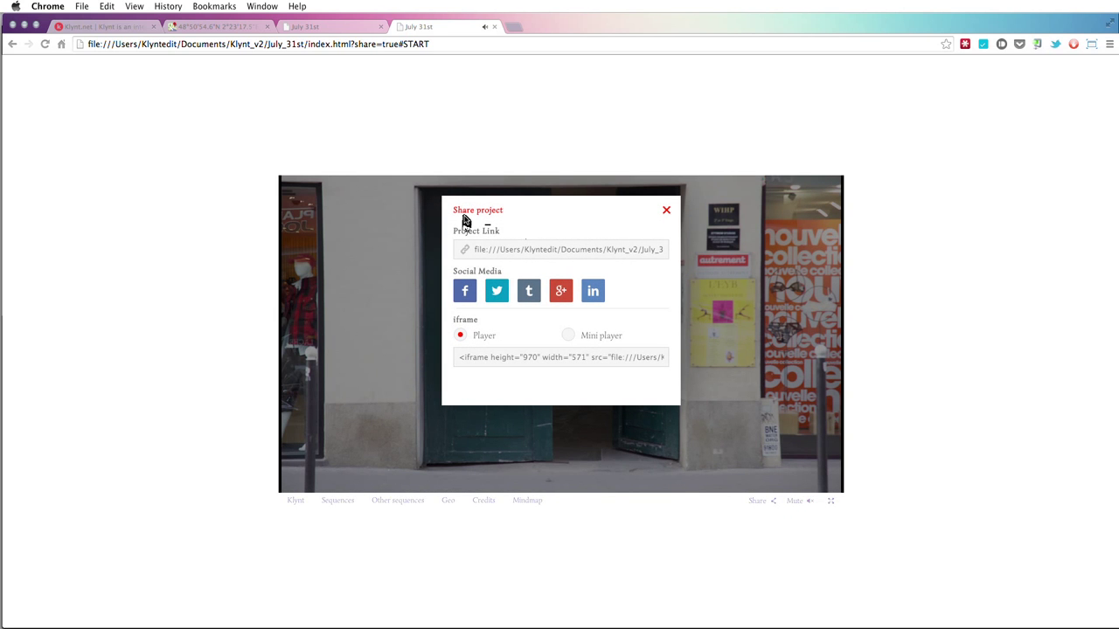
click(530, 253)
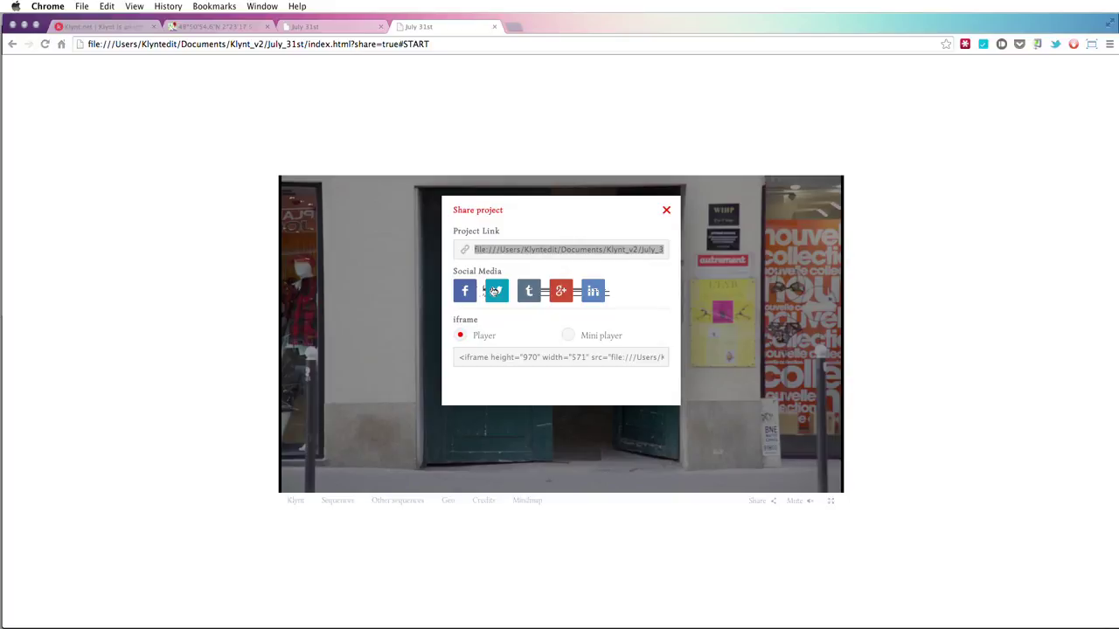
click(494, 291)
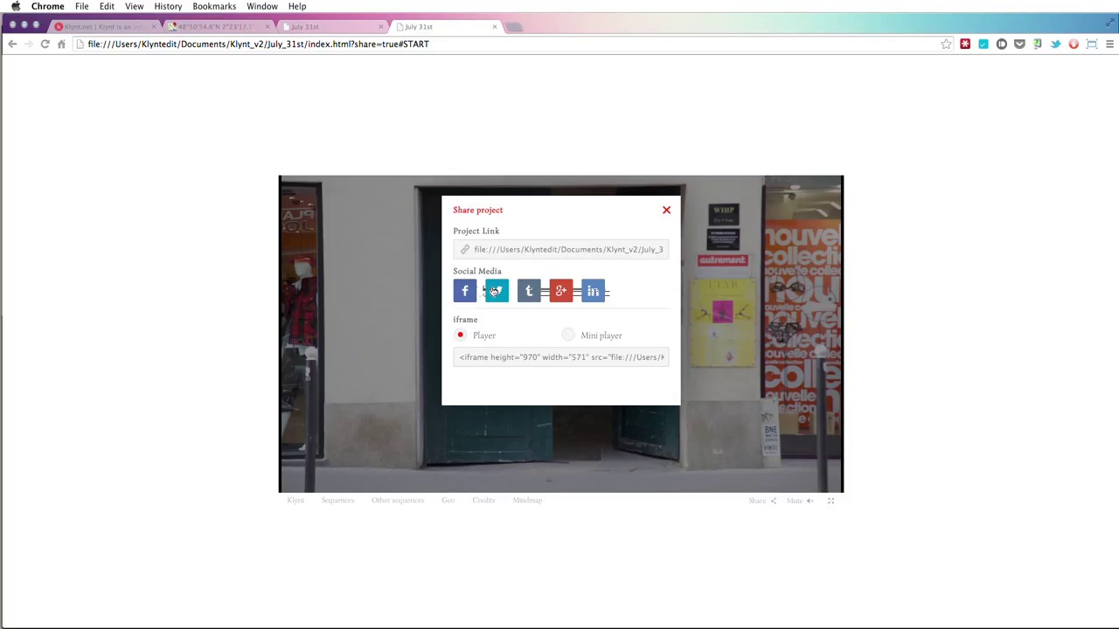
- Test Twitter sharing, close its popup, then select the iframe embed code
click(493, 291)
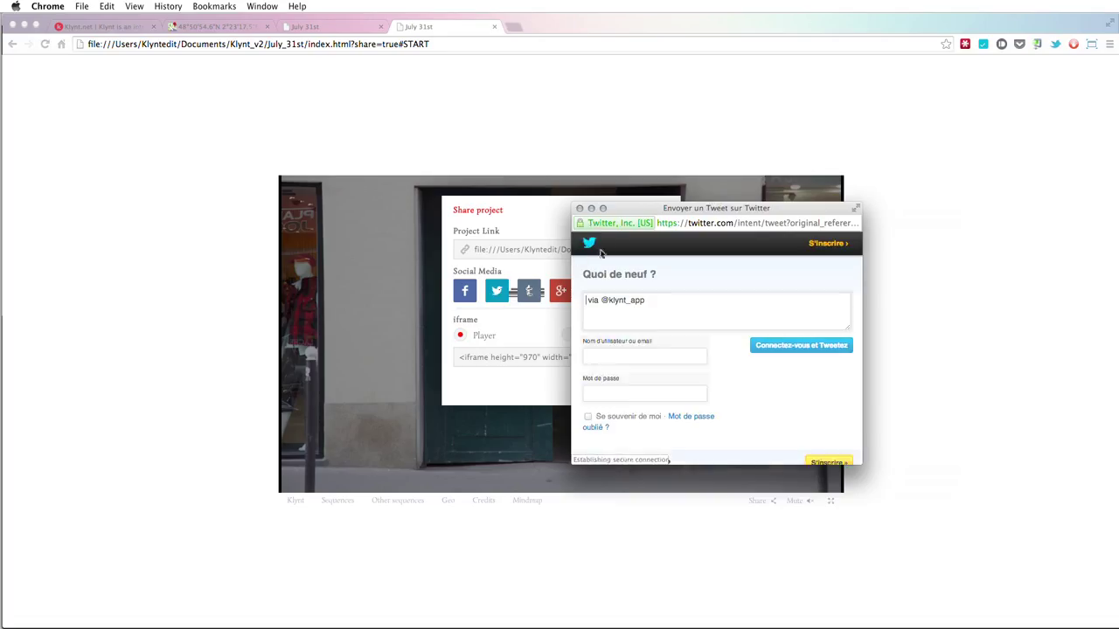
click(579, 209)
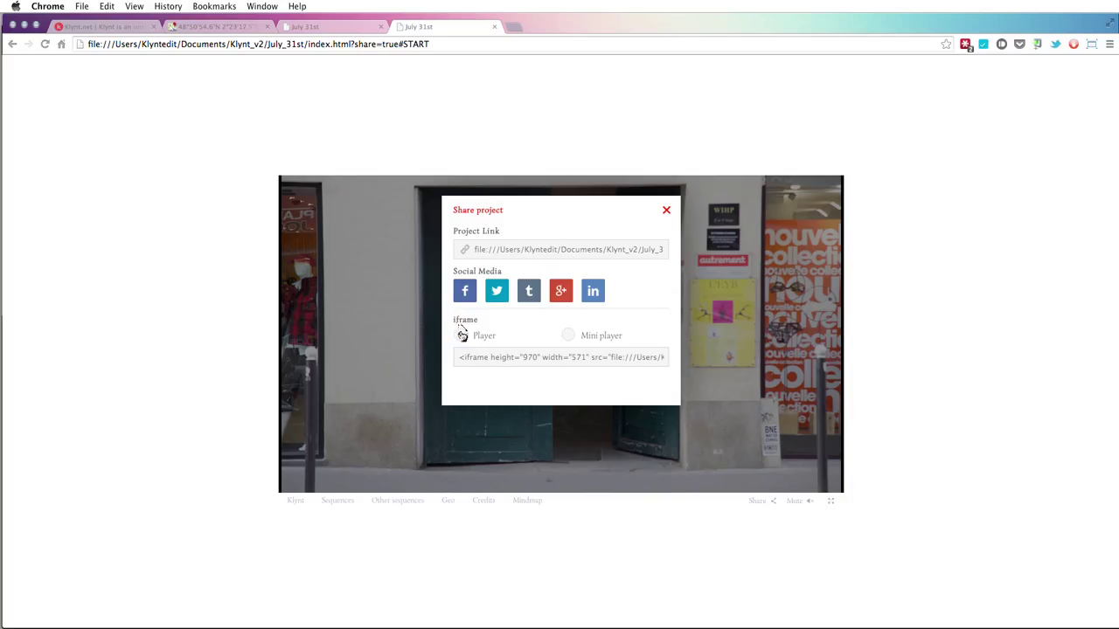
click(472, 359)
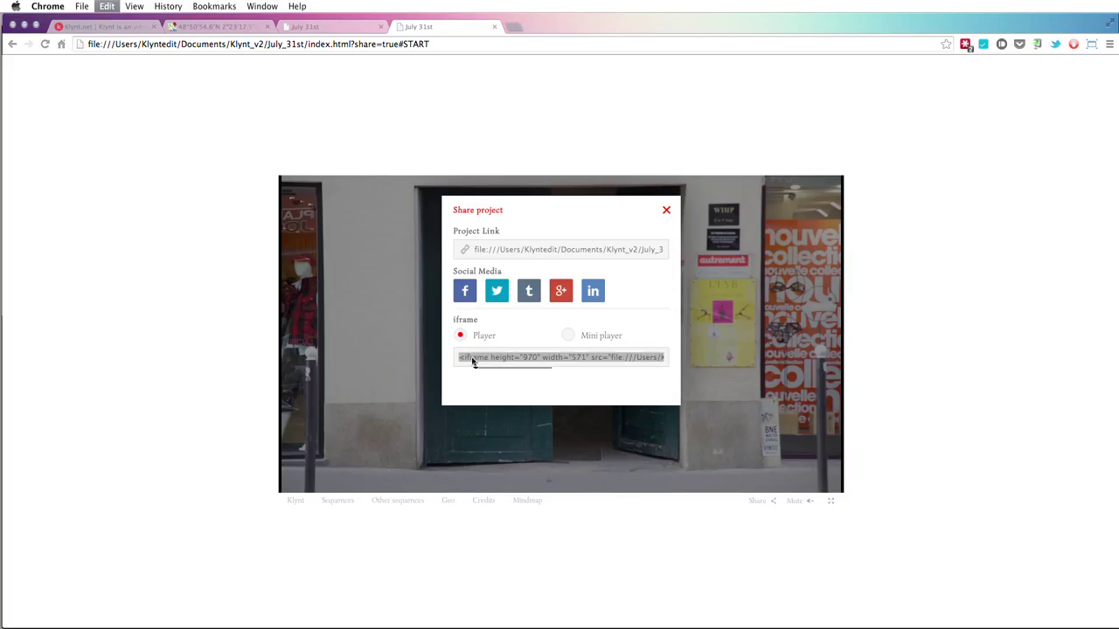